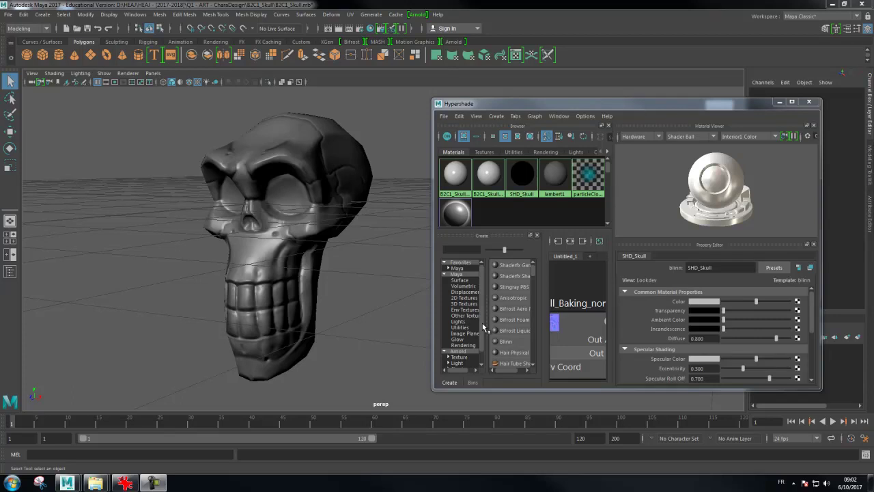
# Select the skull mesh and close the Hypershade material editor
pyautogui.click(244, 162)
pyautogui.click(362, 285)
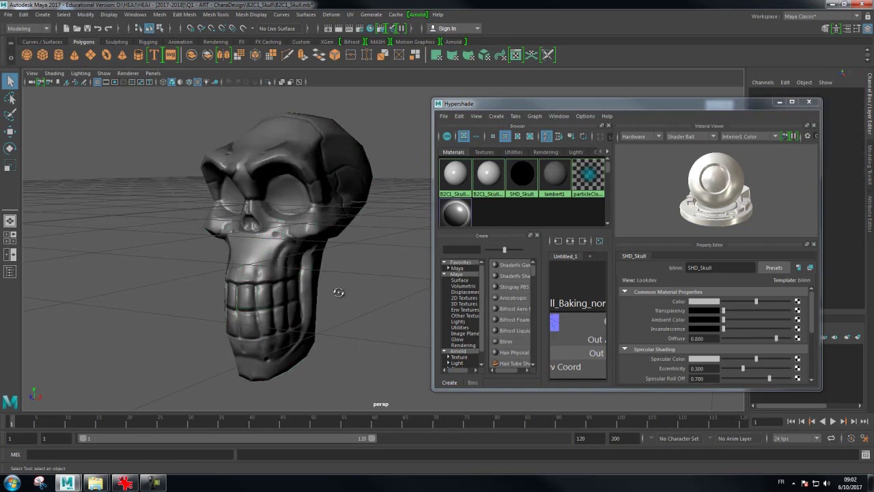
pyautogui.moveTo(339, 292); pyautogui.dragTo(333, 296)
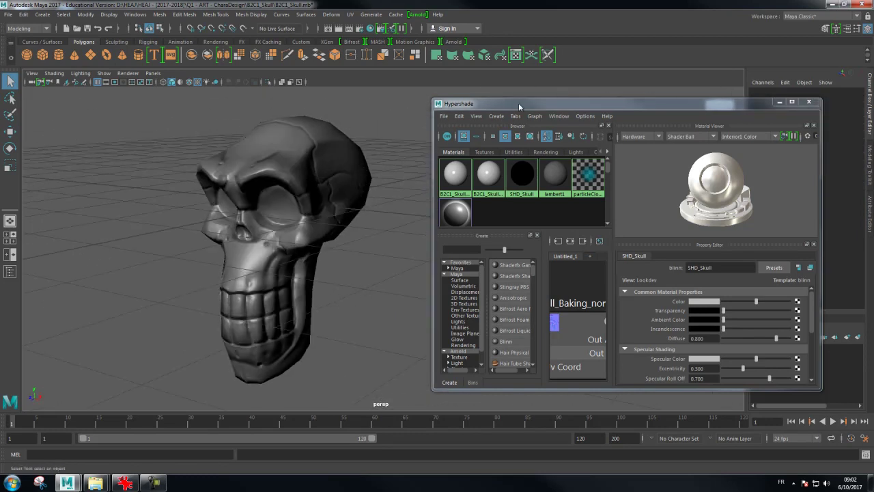
pyautogui.moveTo(518, 103); pyautogui.dragTo(486, 110)
pyautogui.click(784, 109)
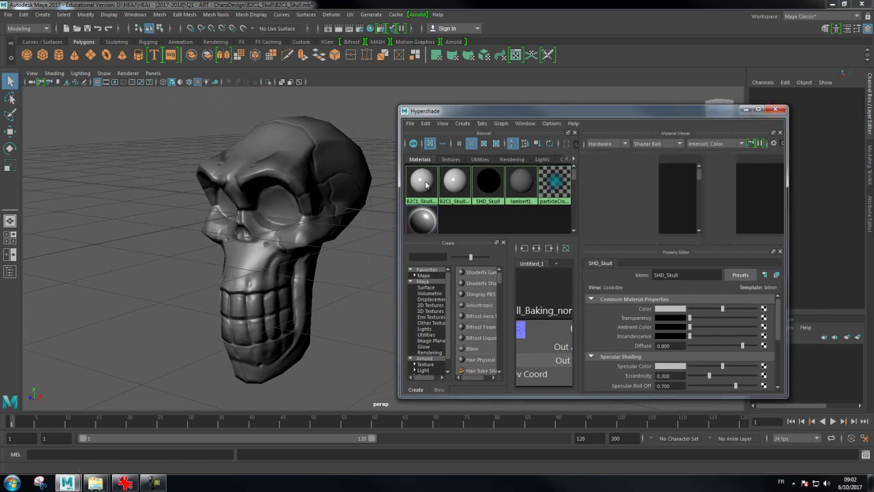
pyautogui.moveTo(414, 154); pyautogui.dragTo(485, 159)
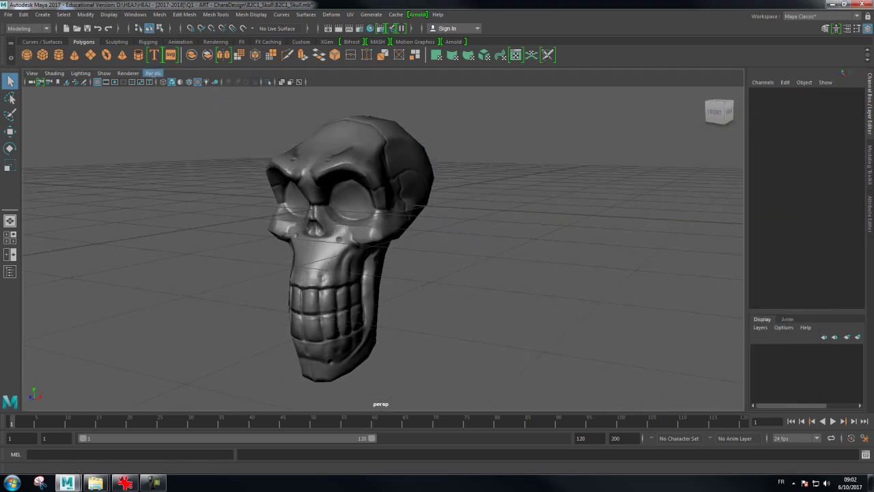
# Switch the viewport renderer to Legacy High Quality
pyautogui.click(128, 73)
pyautogui.click(137, 95)
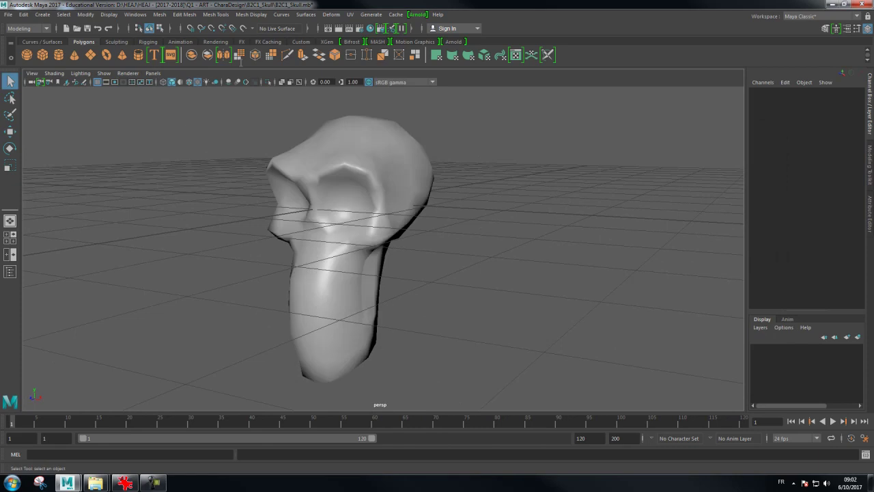
pyautogui.click(127, 73)
pyautogui.click(127, 107)
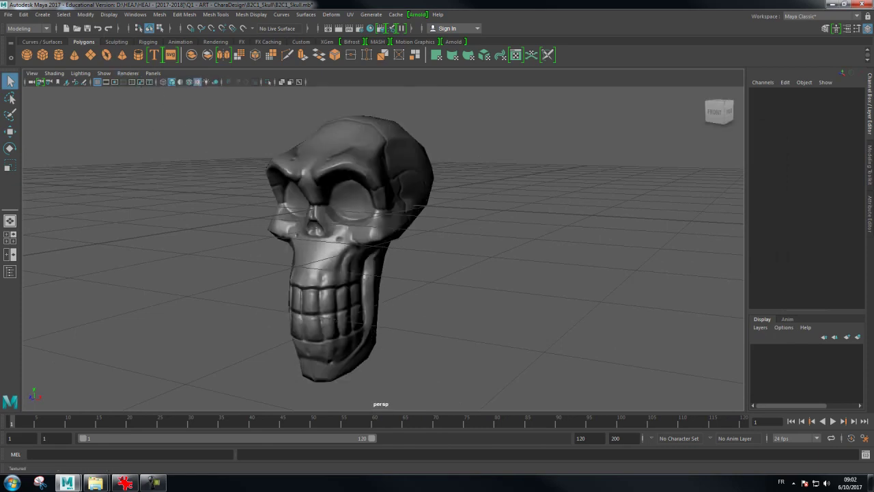
# Toggle the wireframe overlay off, restore textured display, and hide the viewport grid
pyautogui.click(190, 82)
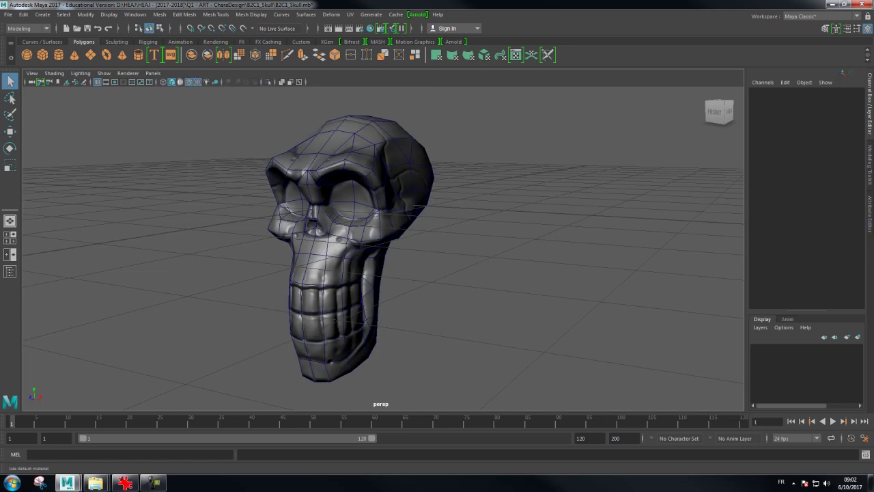
pyautogui.click(189, 81)
pyautogui.click(198, 82)
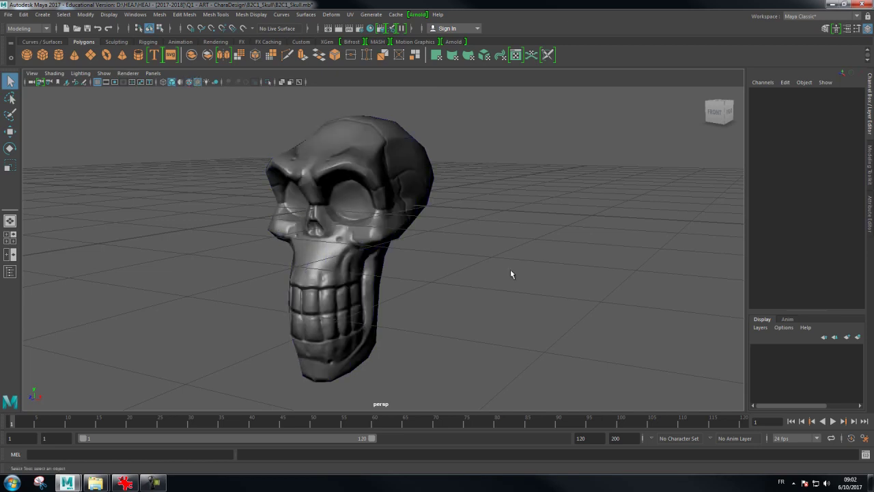
pyautogui.moveTo(468, 198); pyautogui.dragTo(517, 174)
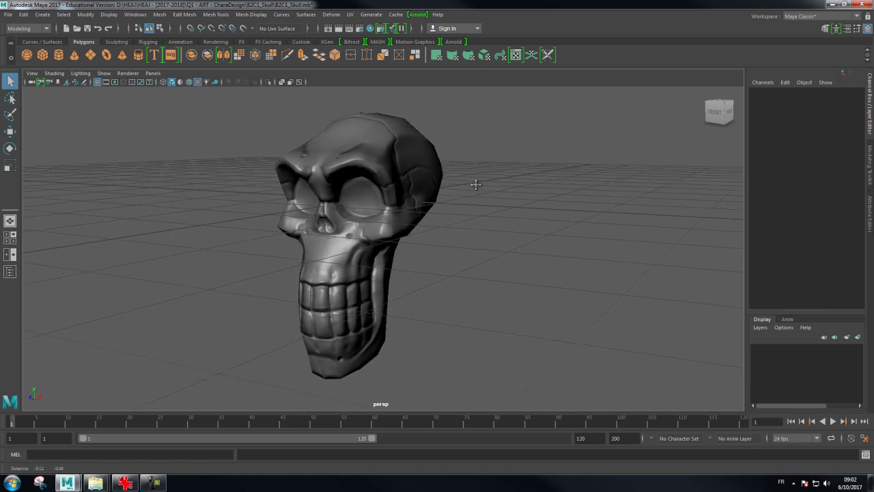
pyautogui.click(97, 82)
pyautogui.moveTo(283, 192)
pyautogui.mouseDown()
pyautogui.moveTo(234, 179)
pyautogui.moveTo(219, 190)
pyautogui.mouseUp()
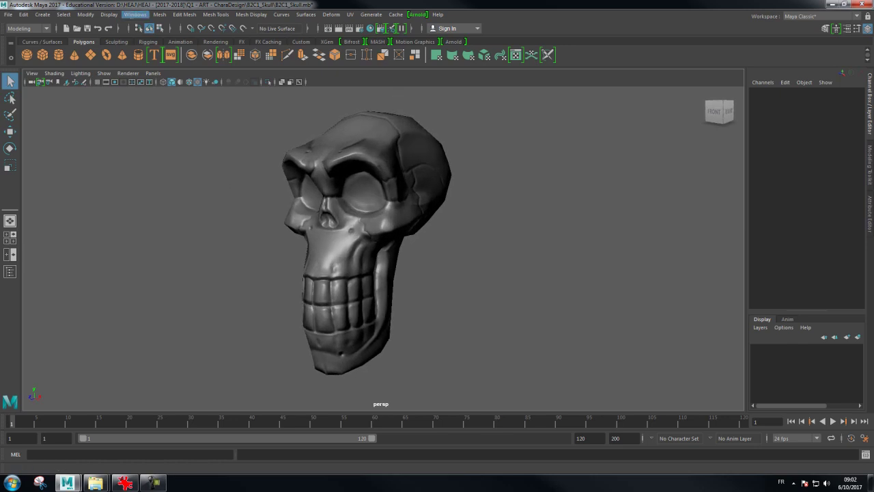
# Open Hypershade from Rendering Editors, widen it, and maximize it over the SHD_Skull network
pyautogui.click(136, 15)
pyautogui.moveTo(160, 74)
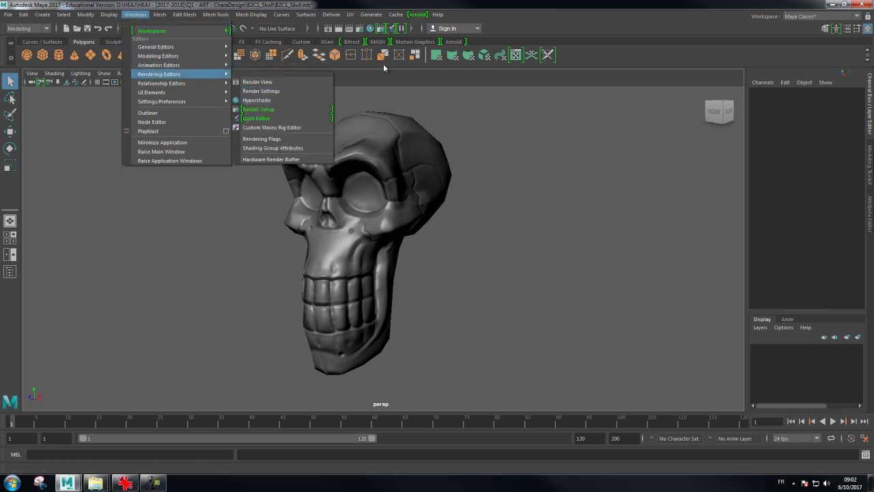
pyautogui.click(371, 28)
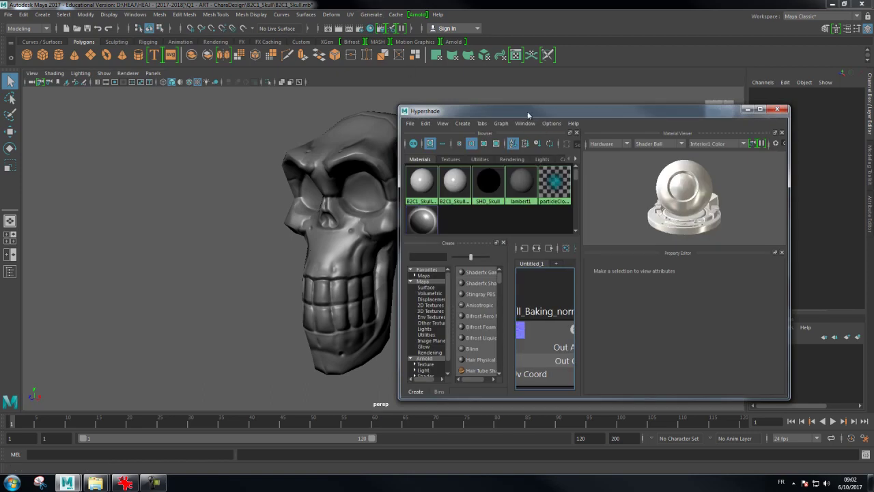
pyautogui.moveTo(528, 112); pyautogui.dragTo(566, 107)
pyautogui.moveTo(182, 147); pyautogui.dragTo(148, 146)
pyautogui.moveTo(634, 104); pyautogui.dragTo(606, 99)
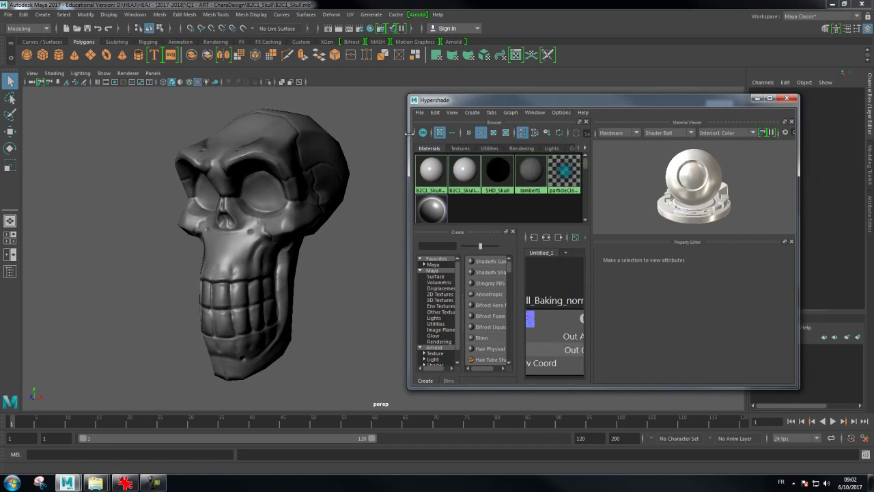
pyautogui.moveTo(407, 132); pyautogui.dragTo(262, 132)
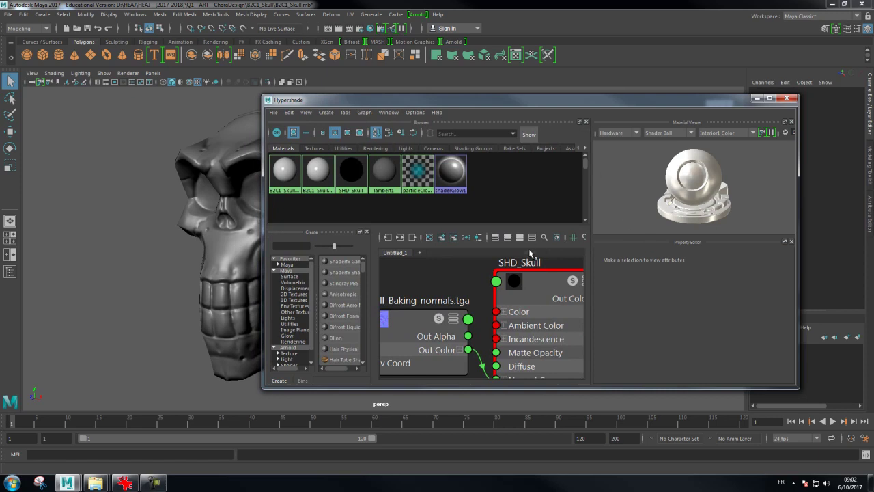
pyautogui.doubleClick(561, 100)
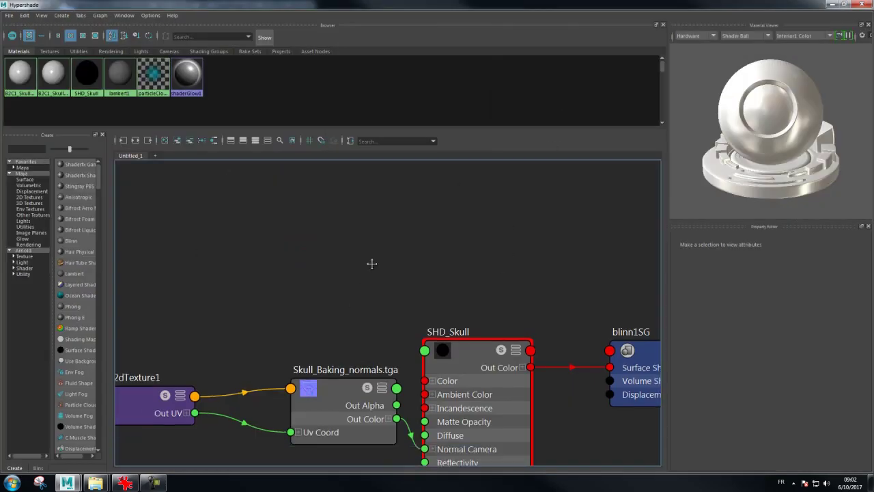
# Frame all nodes and graph SHD_Skull's input and output connections
pyautogui.press('a')
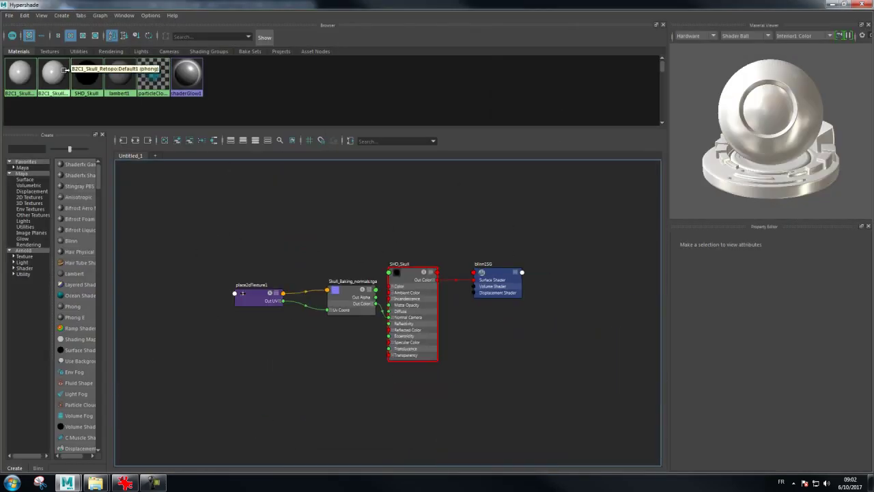
pyautogui.click(88, 75)
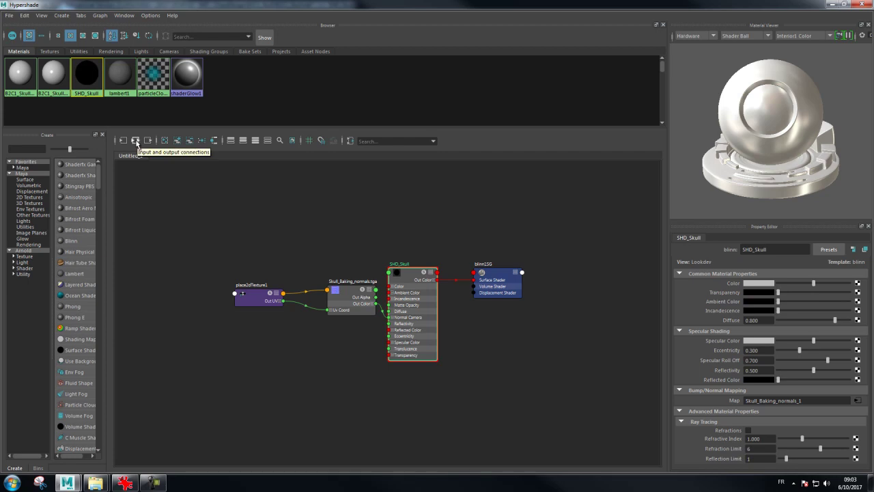
pyautogui.click(136, 142)
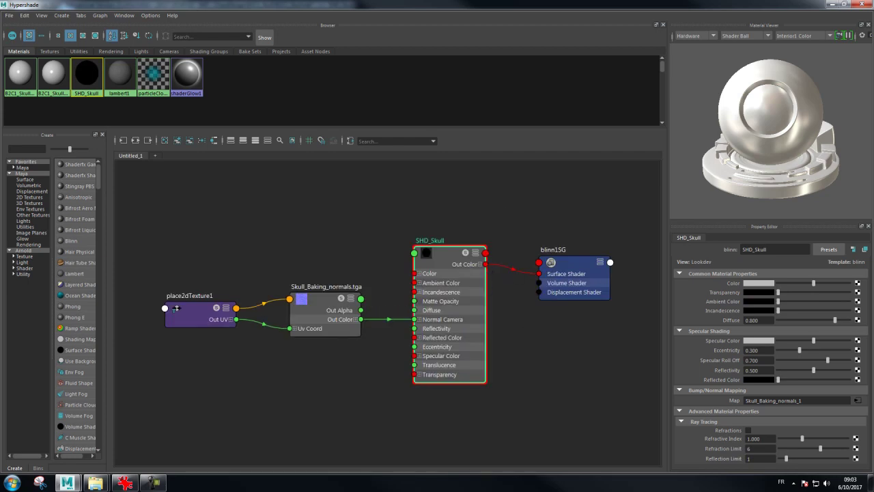
# Select the Skull_Baking_normals.tga file node and open, then cancel, its Image Name browser
pyautogui.click(313, 309)
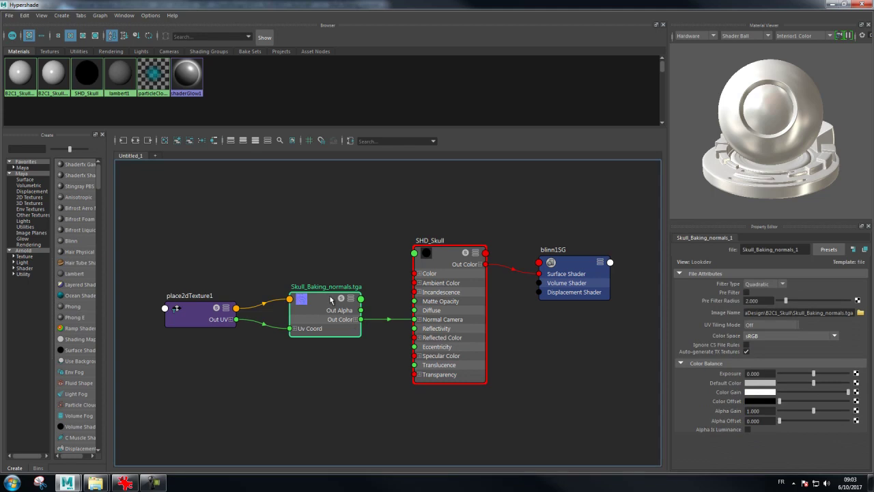
pyautogui.click(793, 312)
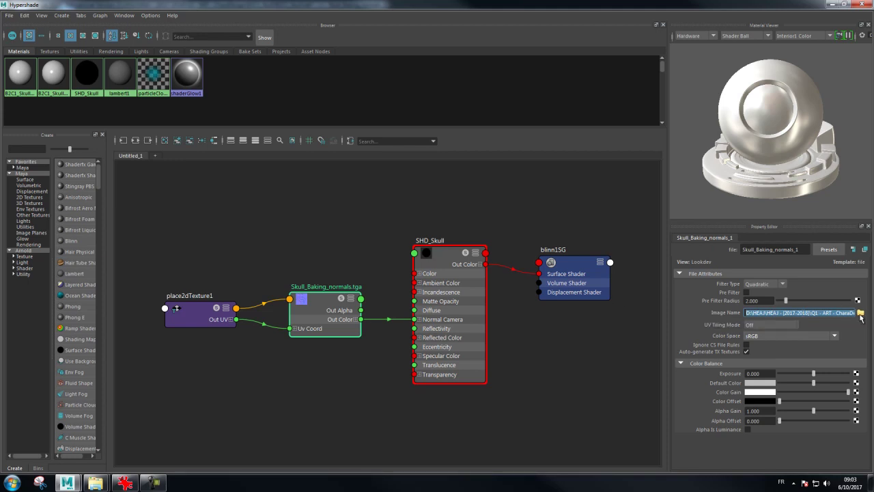
pyautogui.click(861, 314)
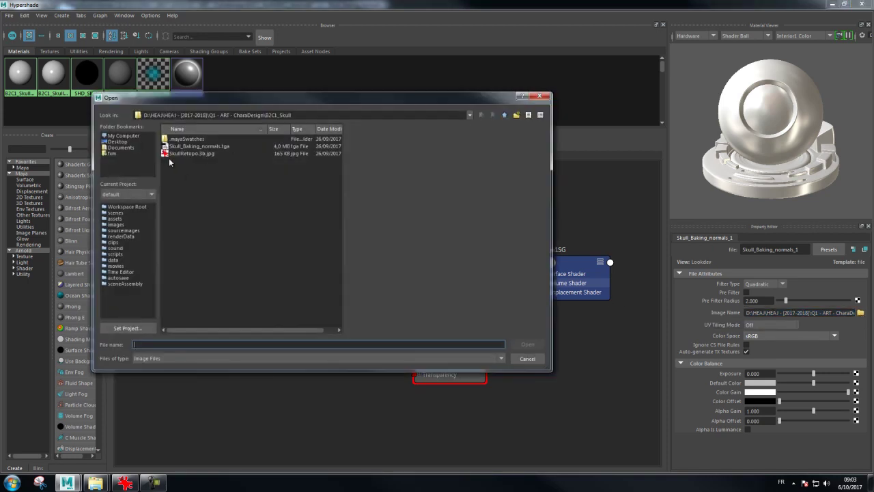
pyautogui.click(540, 95)
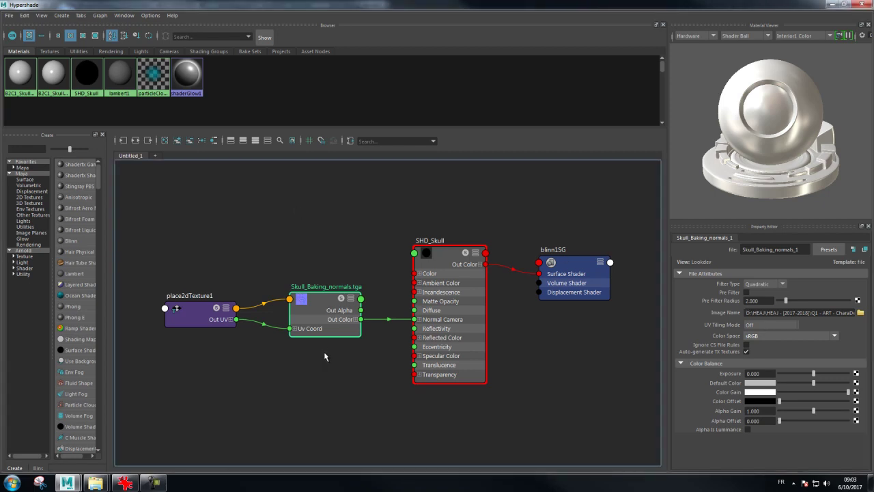
# Restore Hypershade, launch xNormal (x64) via Start search, dismiss its warning, minimize Maya
pyautogui.moveTo(717, 5); pyautogui.dragTo(746, 239)
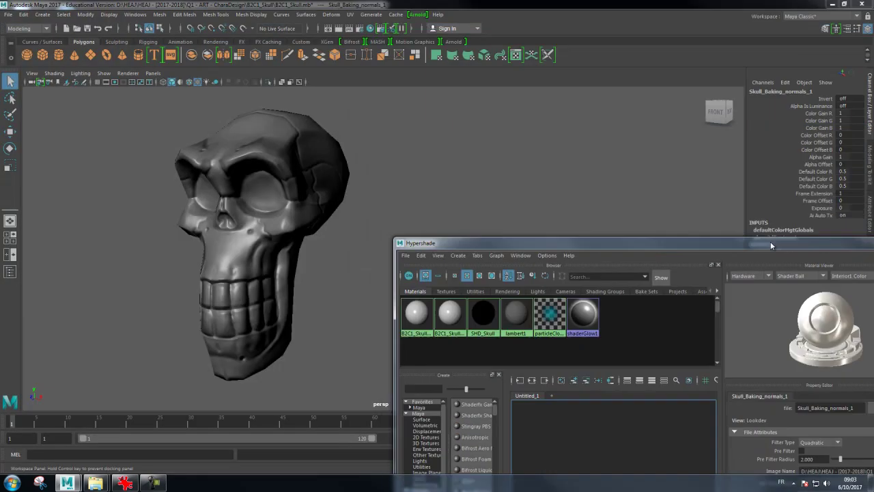
pyautogui.moveTo(314, 158)
pyautogui.mouseDown()
pyautogui.moveTo(363, 147)
pyautogui.moveTo(348, 152)
pyautogui.mouseUp()
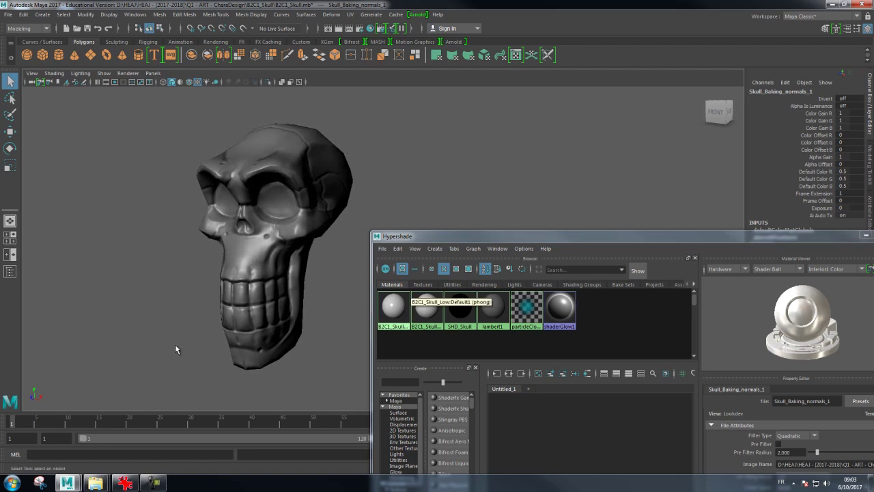
pyautogui.click(12, 485)
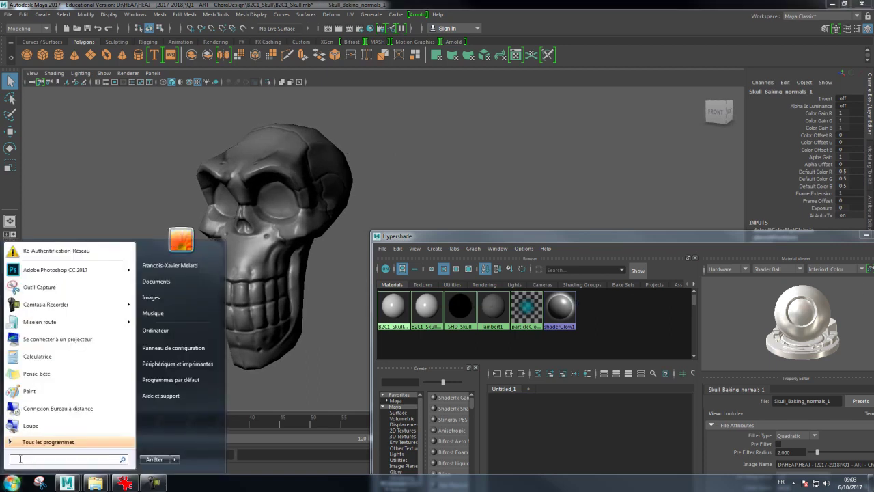
pyautogui.write('xnor')
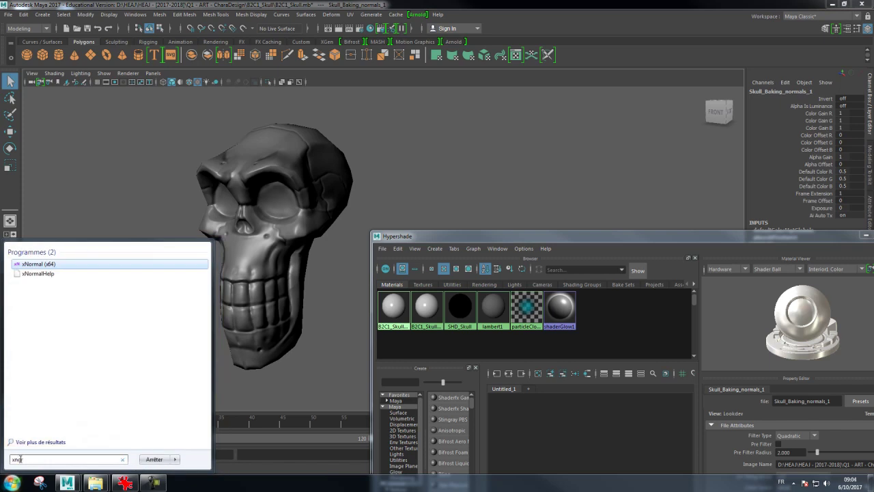
pyautogui.click(34, 264)
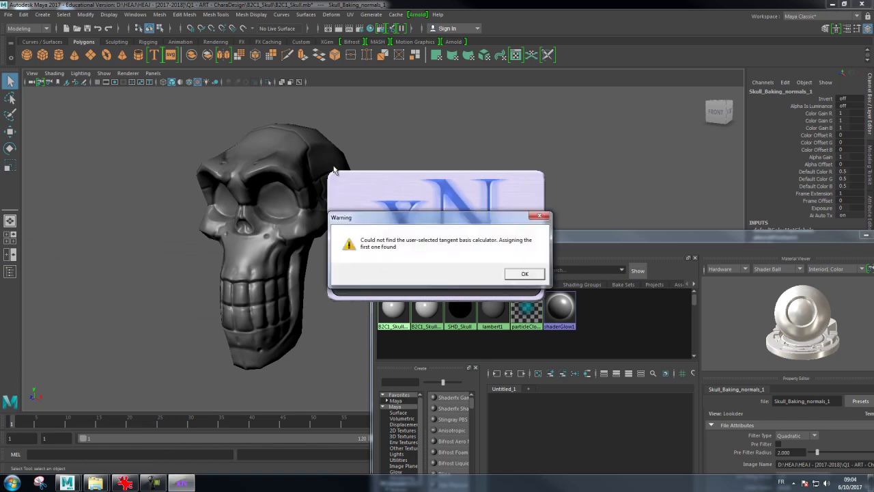
pyautogui.click(537, 273)
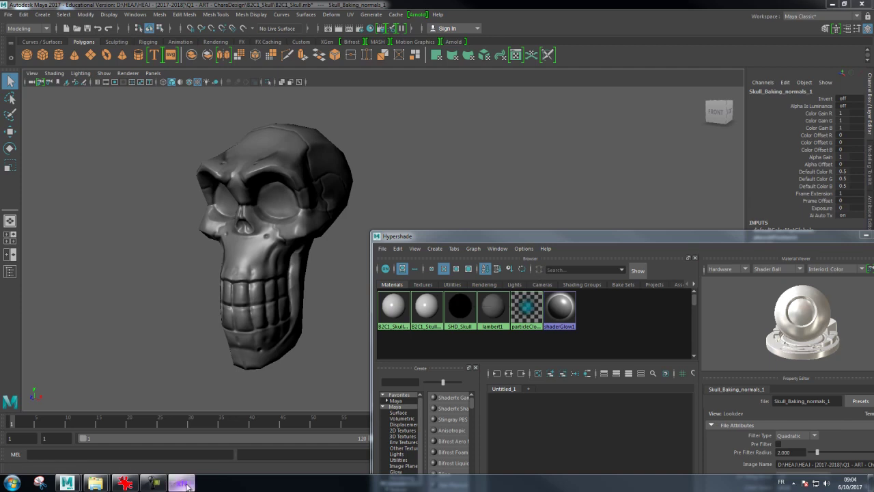
pyautogui.click(833, 5)
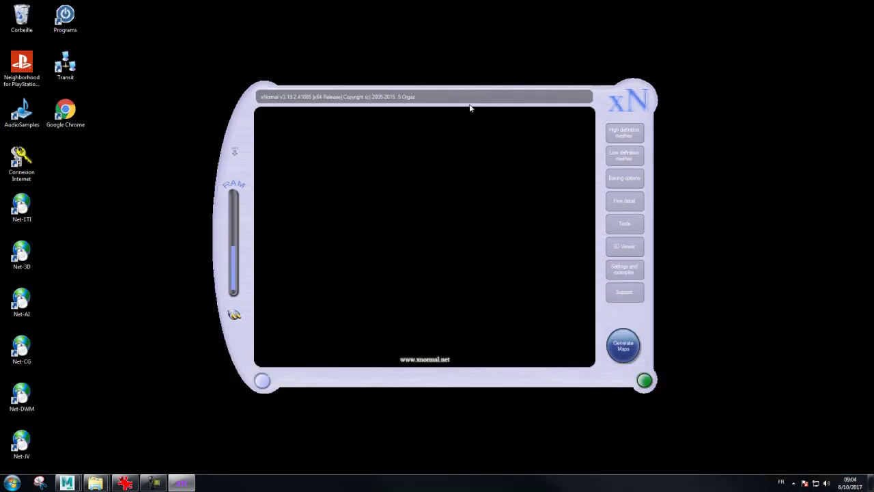
# Open the Add meshes dialog for the high-definition meshes list
pyautogui.moveTo(470, 108); pyautogui.dragTo(429, 86)
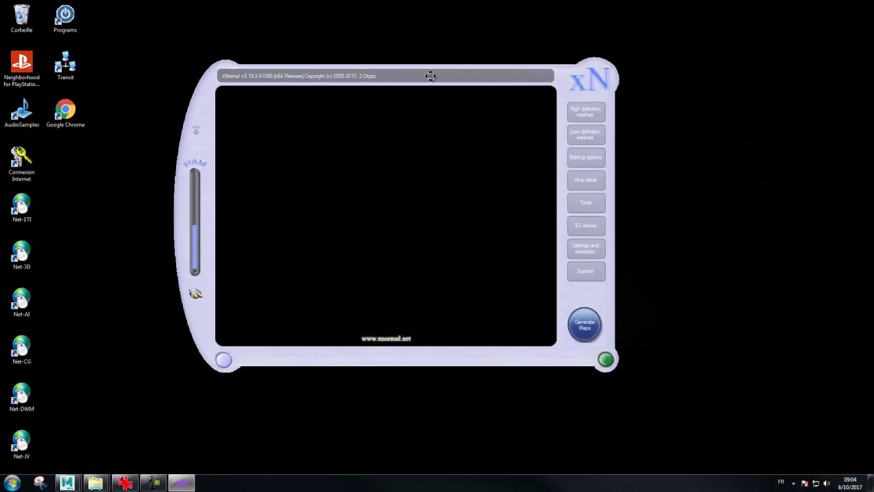
pyautogui.click(583, 112)
pyautogui.rightClick(294, 115)
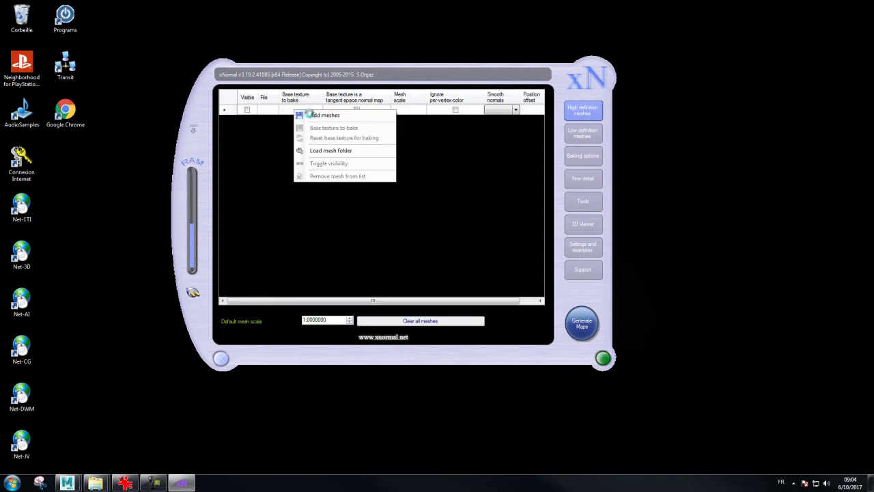
pyautogui.click(304, 115)
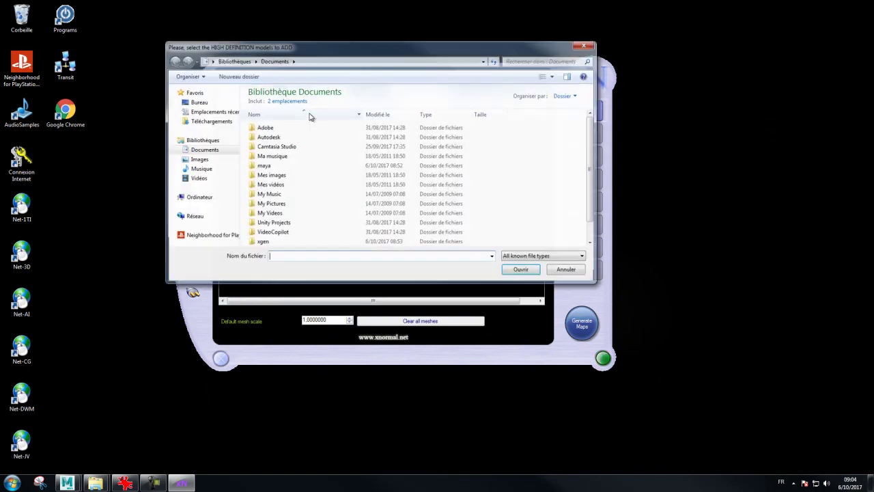
# Browse to Toshiba HDD (D:) > HEAJ > … > B2C1_Skull and load B2C1_Skull_High
pyautogui.click(198, 101)
pyautogui.click(208, 121)
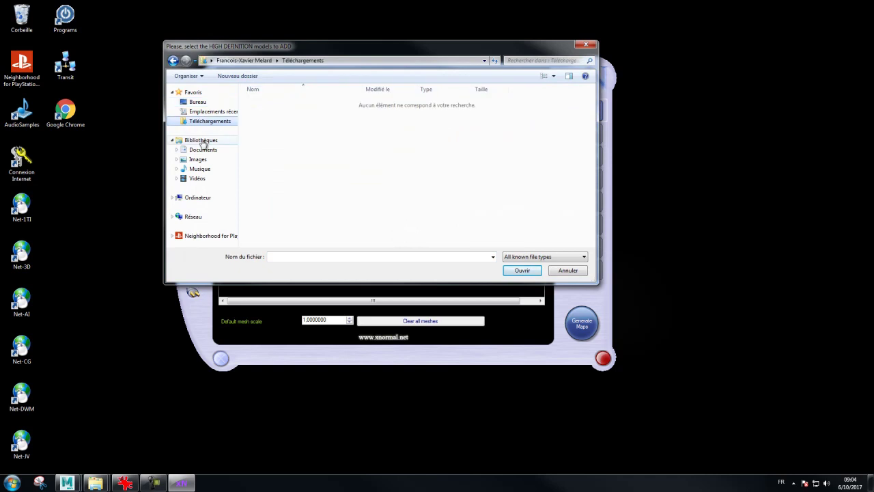
pyautogui.click(196, 200)
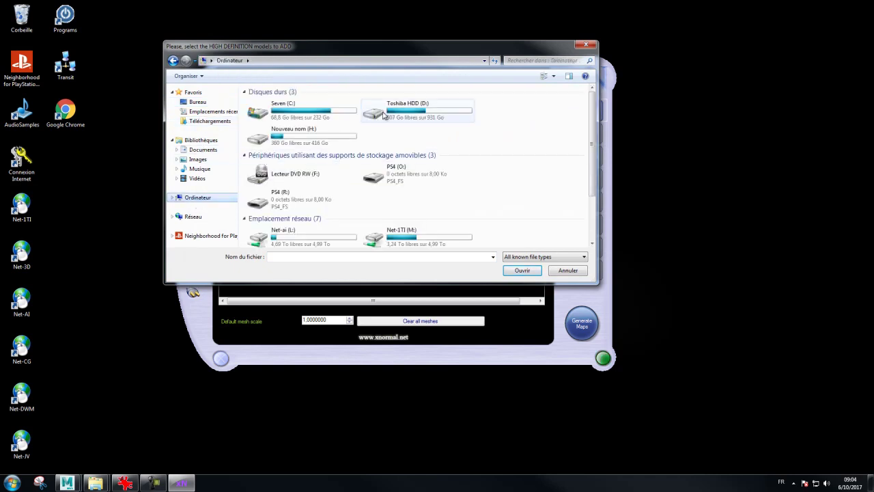
pyautogui.doubleClick(400, 109)
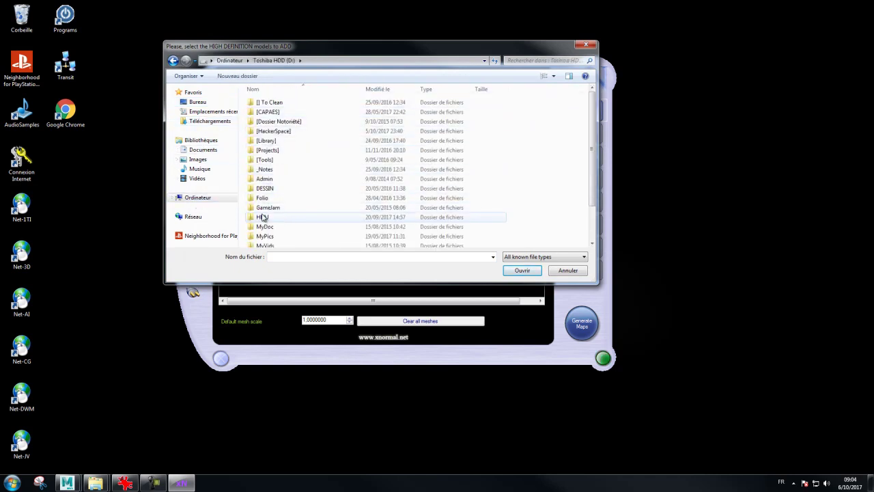
pyautogui.doubleClick(286, 217)
pyautogui.doubleClick(278, 178)
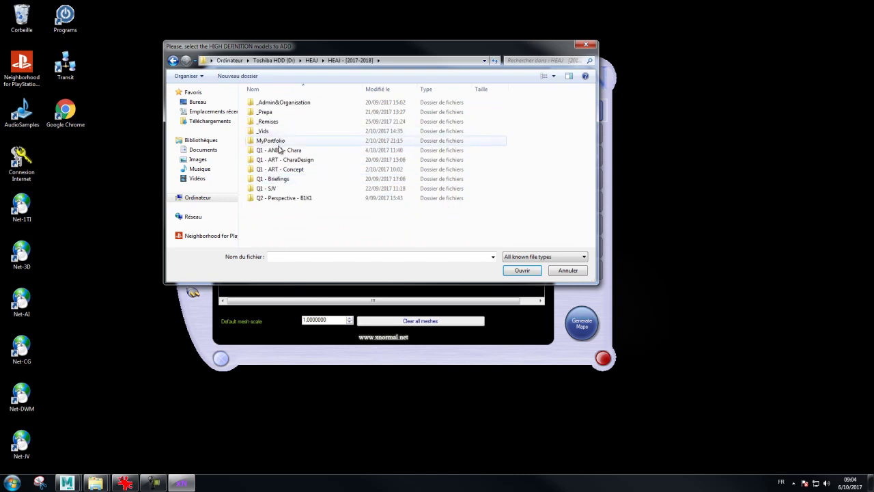
pyautogui.doubleClick(277, 156)
pyautogui.doubleClick(269, 103)
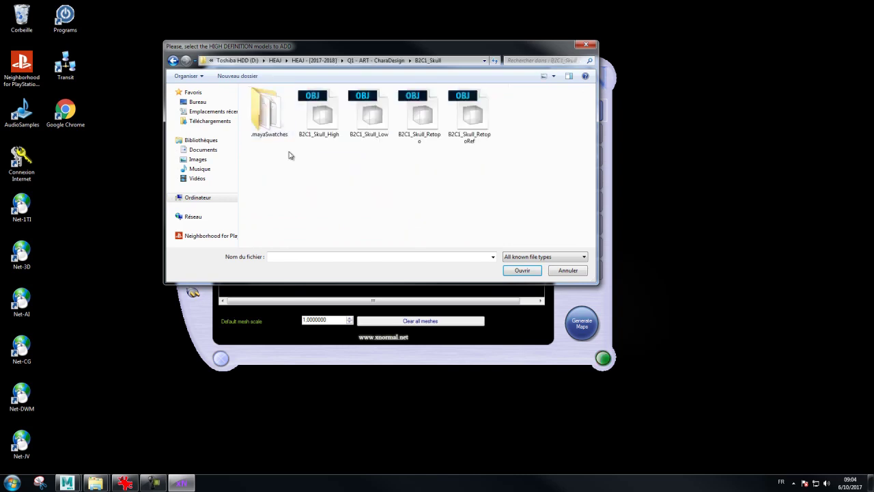
pyautogui.doubleClick(323, 123)
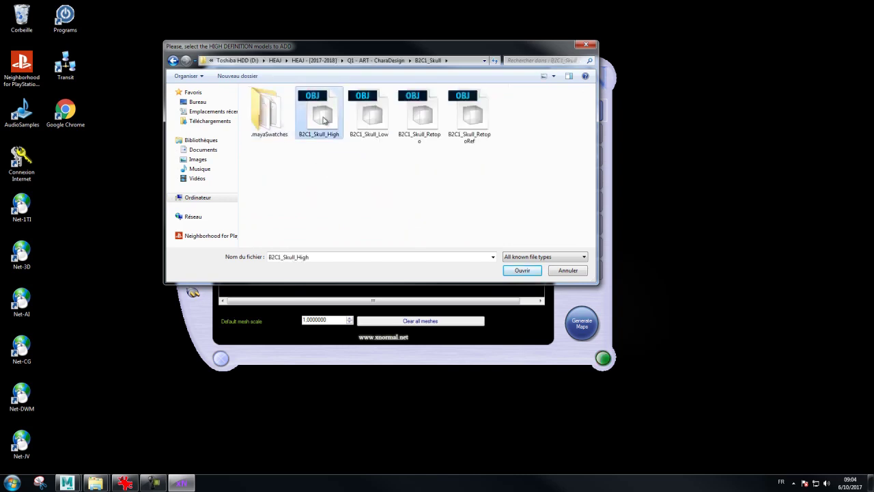
# Add B2C1_Skull_Low as the low-definition mesh and open the baking output-file dialog
pyautogui.click(578, 135)
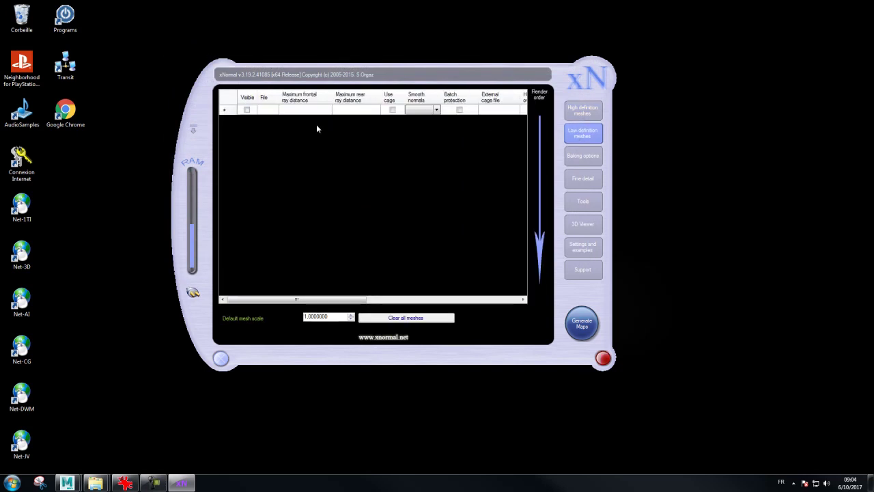
pyautogui.rightClick(307, 113)
pyautogui.click(324, 118)
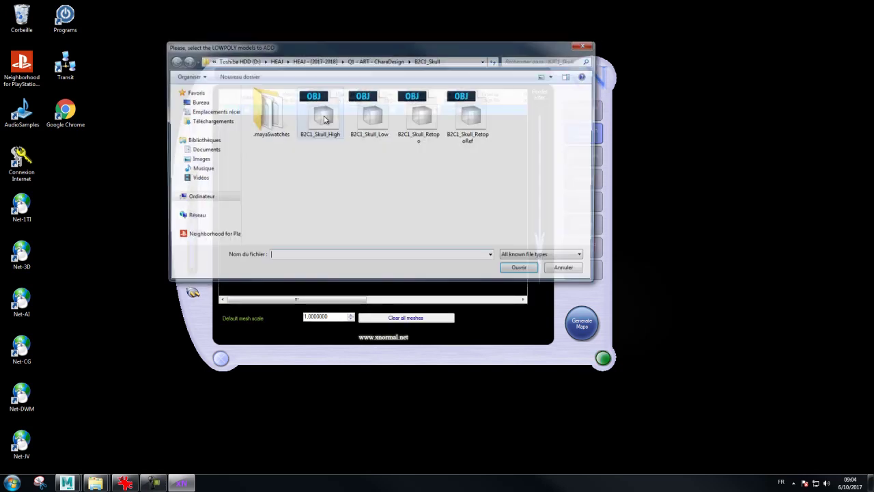
pyautogui.doubleClick(369, 115)
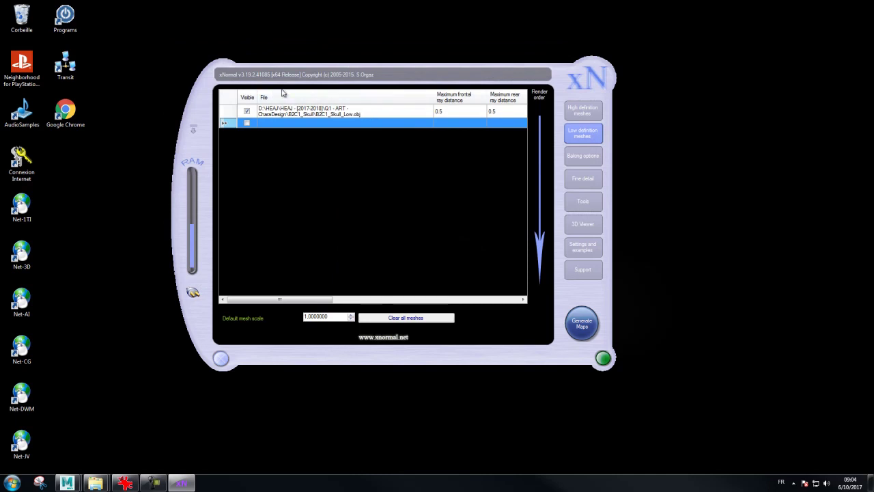
pyautogui.click(567, 159)
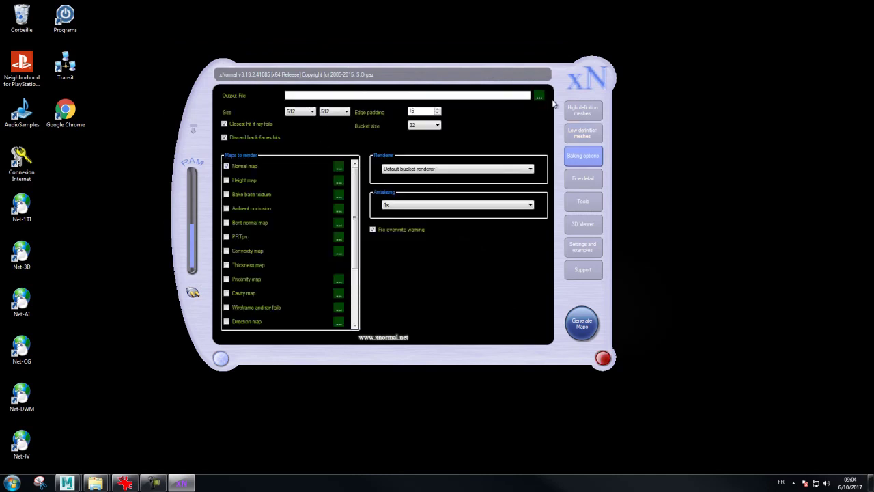
pyautogui.click(539, 96)
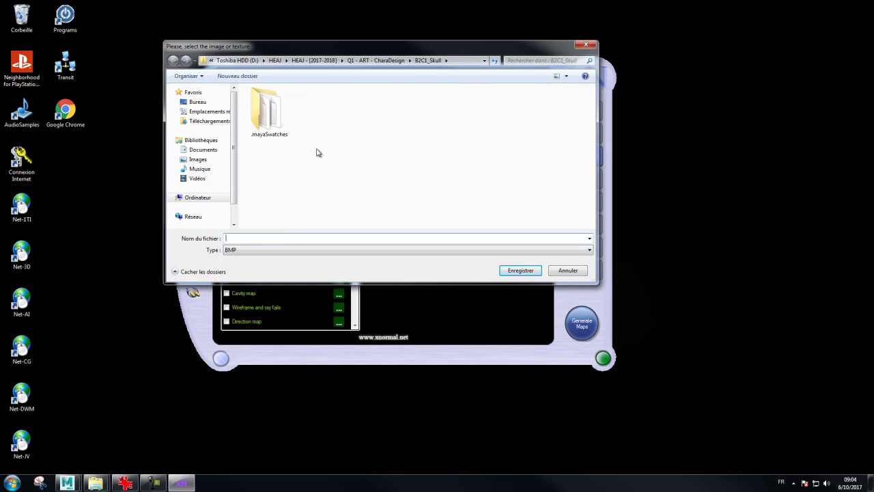
# Choose TGA format and rename Skull_Baking_normals to Skull_Baking.tga as the output file
pyautogui.click(241, 250)
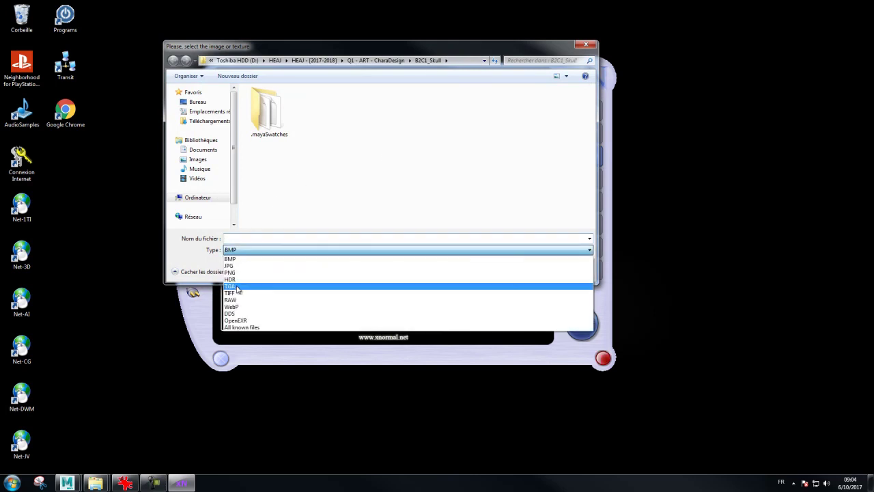
pyautogui.click(234, 287)
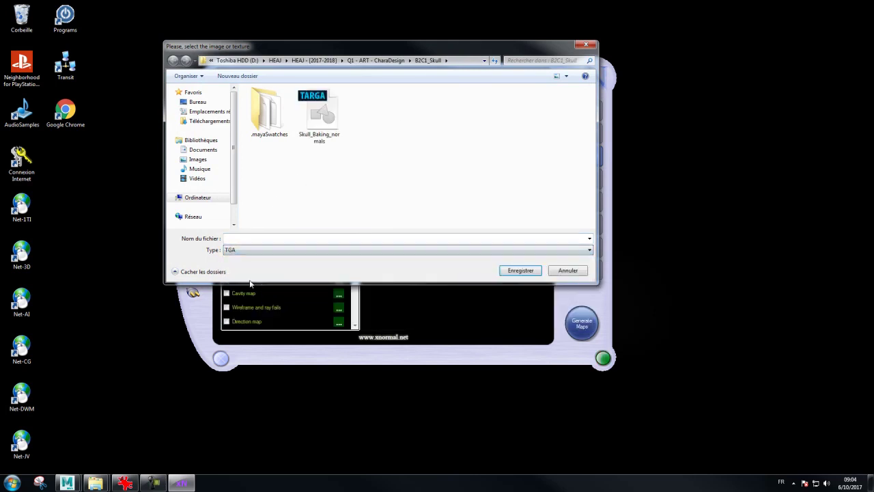
pyautogui.click(319, 112)
pyautogui.doubleClick(269, 239)
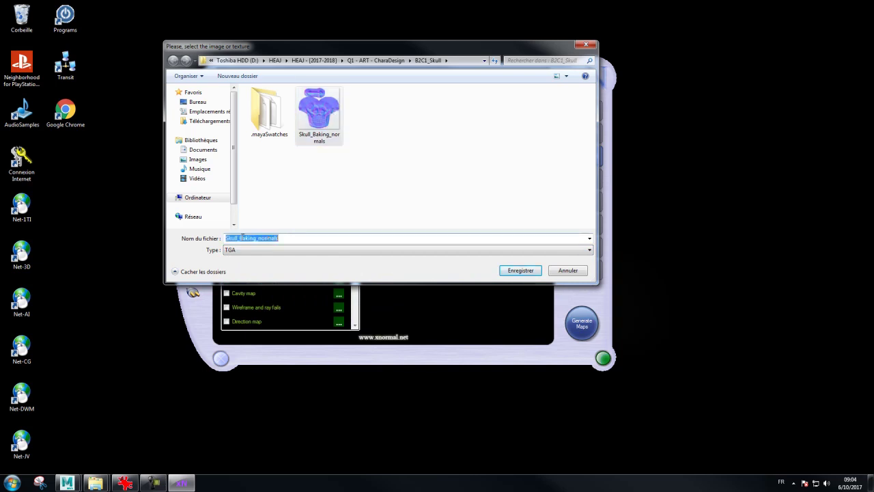
pyautogui.moveTo(257, 238); pyautogui.dragTo(367, 241)
pyautogui.press('BackSpace')
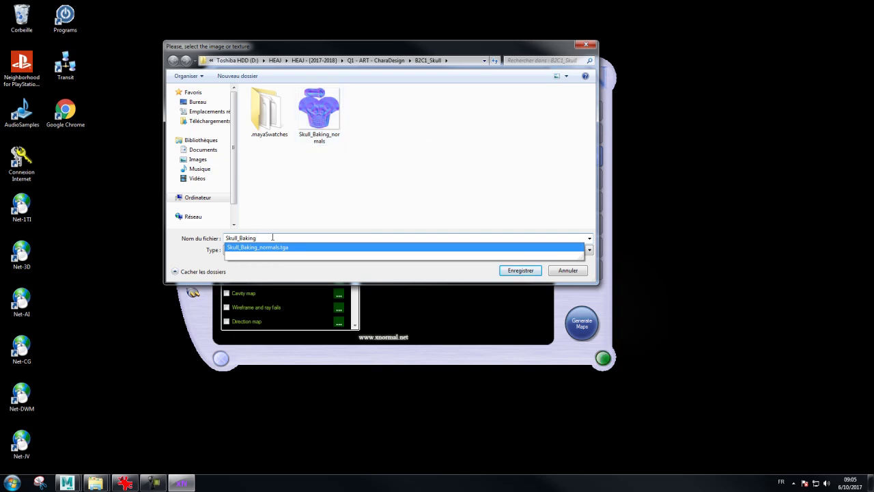
pyautogui.press('Return')
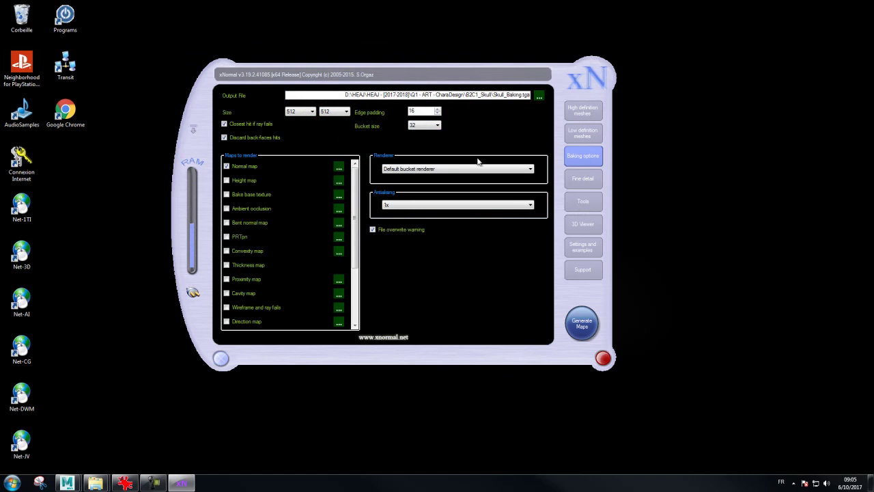
# Set the bake map width and height to 1024 by 1024
pyautogui.click(301, 111)
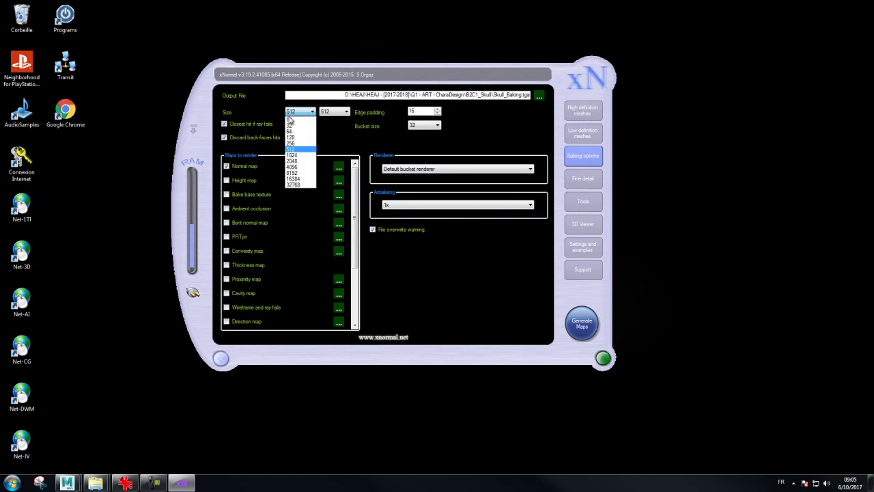
pyautogui.click(299, 156)
pyautogui.click(334, 111)
pyautogui.click(333, 156)
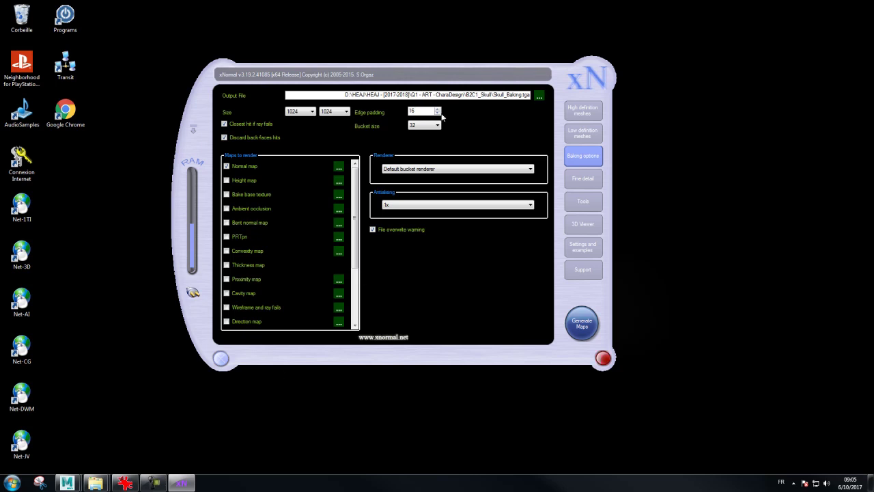
# Review the normal map's tangent-space settings, then set antialiasing to 2x
pyautogui.click(226, 166)
pyautogui.click(339, 168)
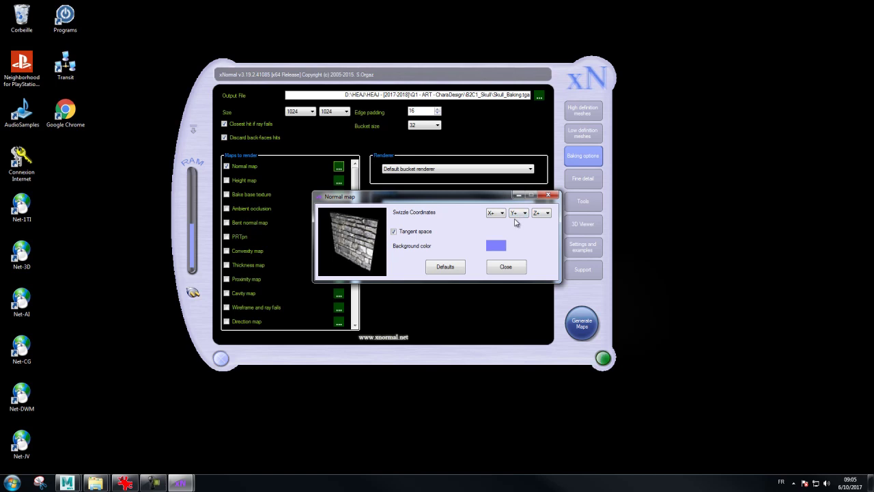
pyautogui.click(549, 196)
pyautogui.click(385, 205)
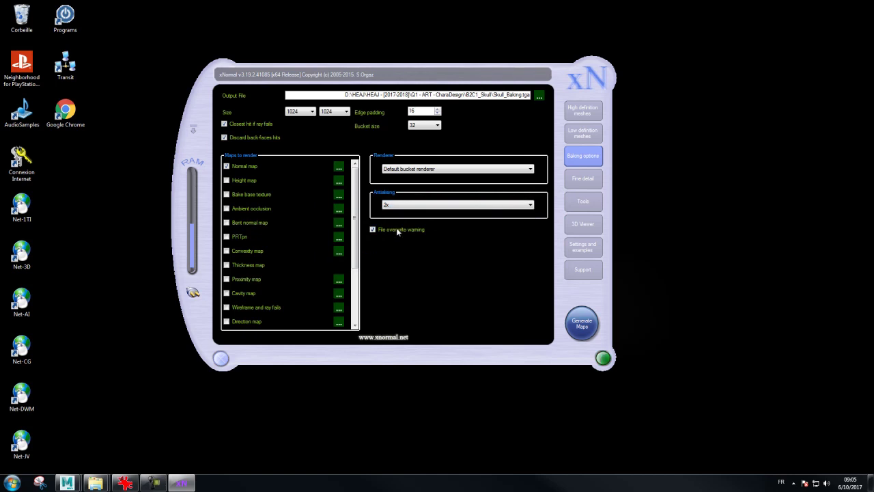
# Generate the maps, approve overwriting Skull_Baking_normals.tga, and move the preview aside
pyautogui.click(585, 329)
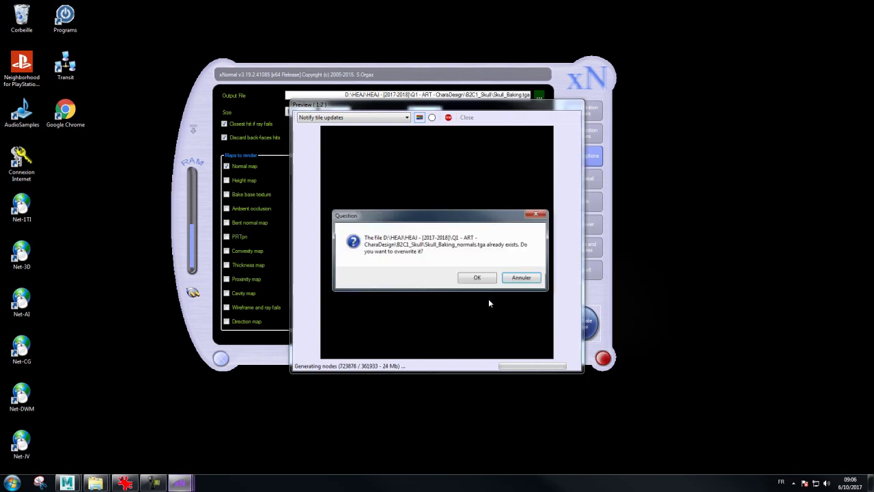
pyautogui.click(478, 279)
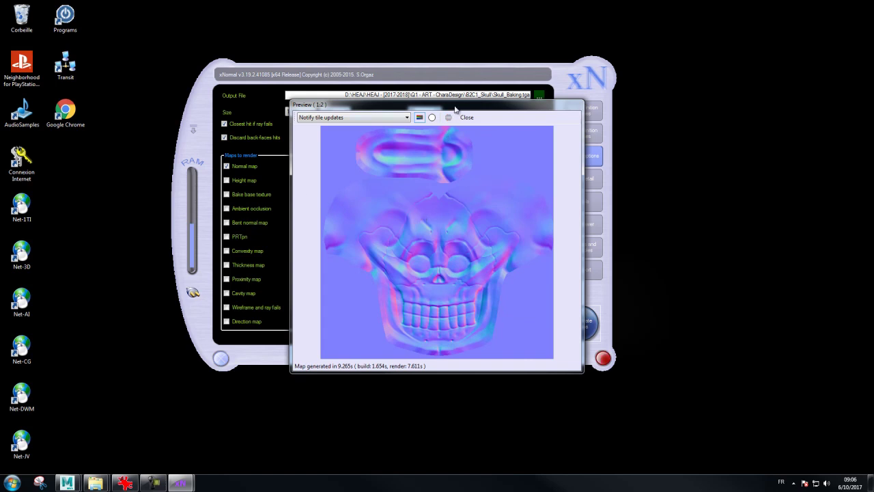
pyautogui.moveTo(457, 108); pyautogui.dragTo(629, 157)
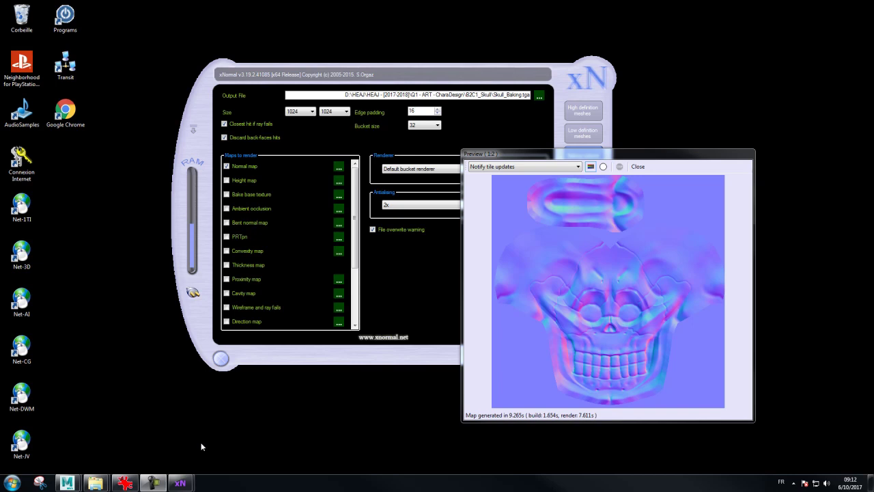
pyautogui.moveTo(66, 483)
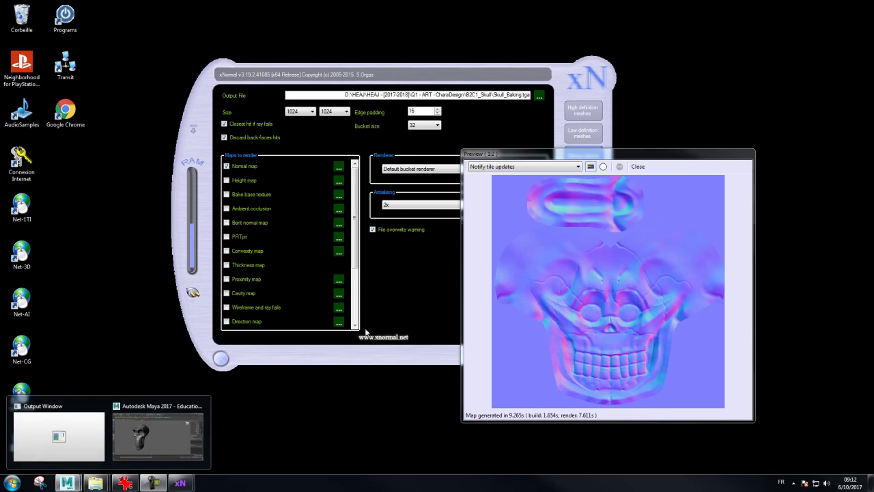
# Bring Maya forward, show the grid, zoom out and orbit the skull, then minimize Maya
pyautogui.click(168, 433)
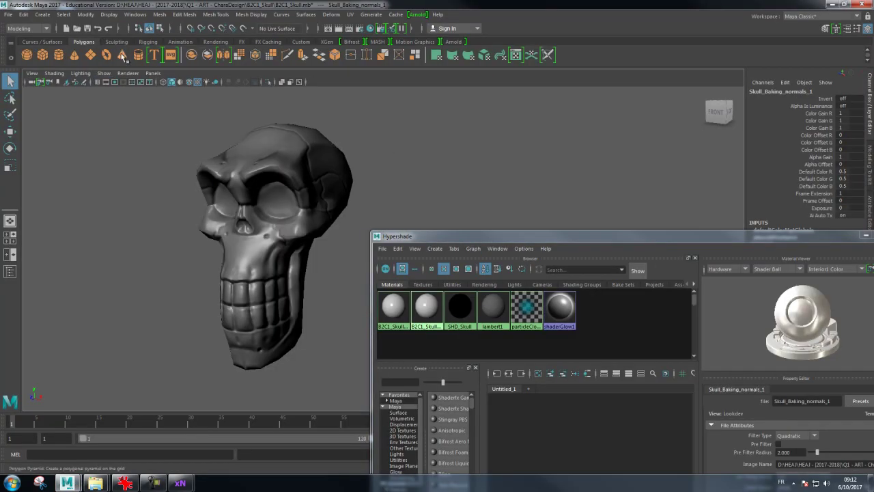
pyautogui.click(97, 82)
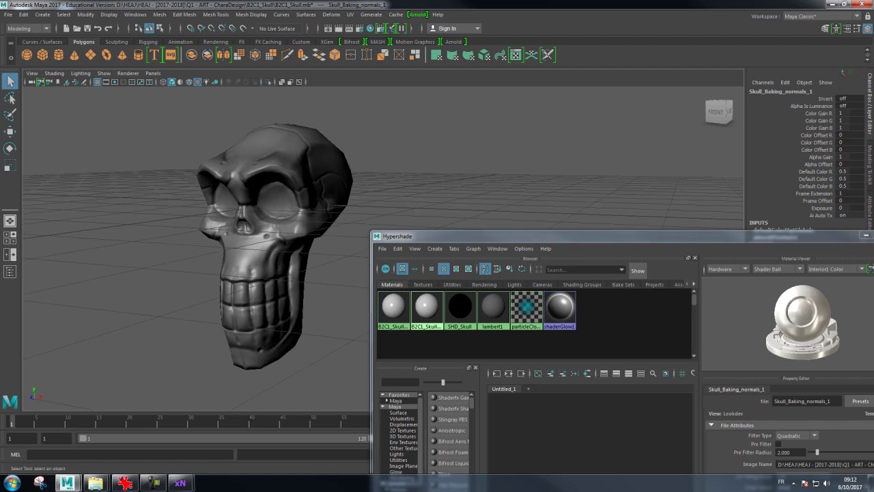
pyautogui.moveTo(801, 235); pyautogui.dragTo(808, 286)
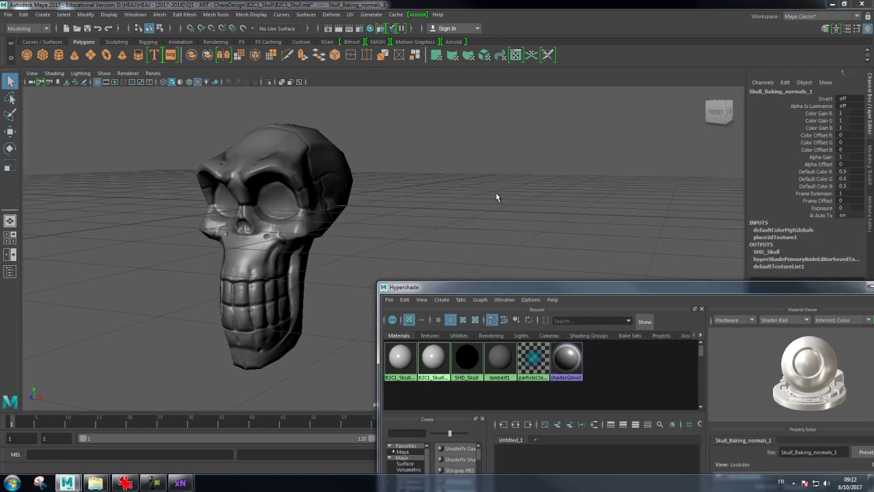
pyautogui.scroll(-5, 478, 191)
pyautogui.scroll(-5, 533, 190)
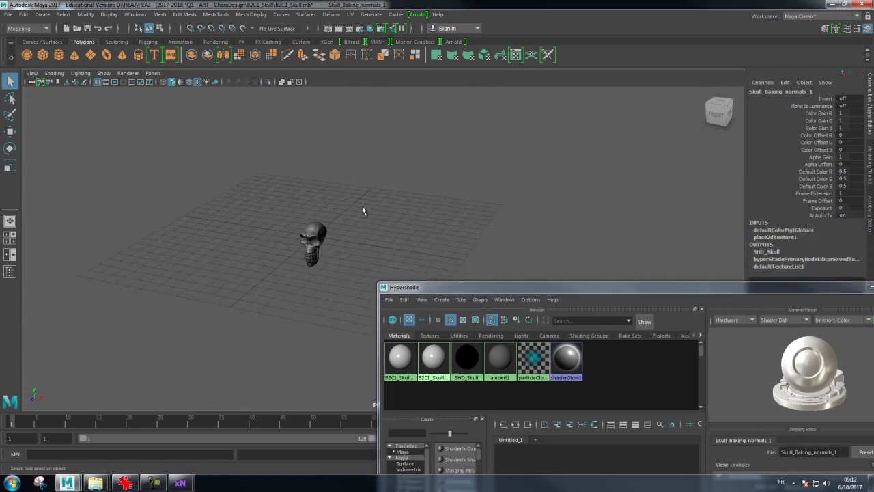
pyautogui.moveTo(362, 210); pyautogui.dragTo(384, 197)
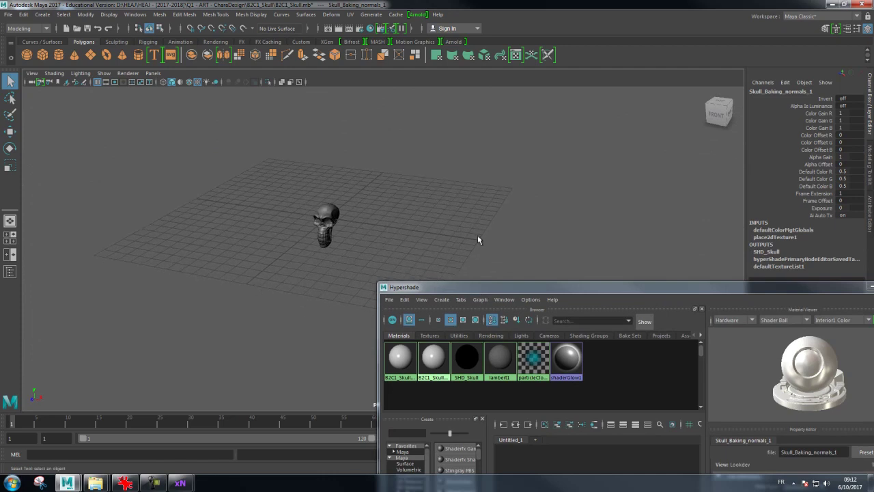
pyautogui.moveTo(319, 324)
pyautogui.mouseDown()
pyautogui.moveTo(389, 251)
pyautogui.moveTo(322, 254)
pyautogui.moveTo(352, 208)
pyautogui.moveTo(349, 192)
pyautogui.moveTo(396, 190)
pyautogui.moveTo(406, 211)
pyautogui.moveTo(343, 212)
pyautogui.moveTo(347, 189)
pyautogui.moveTo(411, 191)
pyautogui.moveTo(411, 199)
pyautogui.moveTo(416, 171)
pyautogui.moveTo(433, 182)
pyautogui.moveTo(433, 200)
pyautogui.mouseUp()
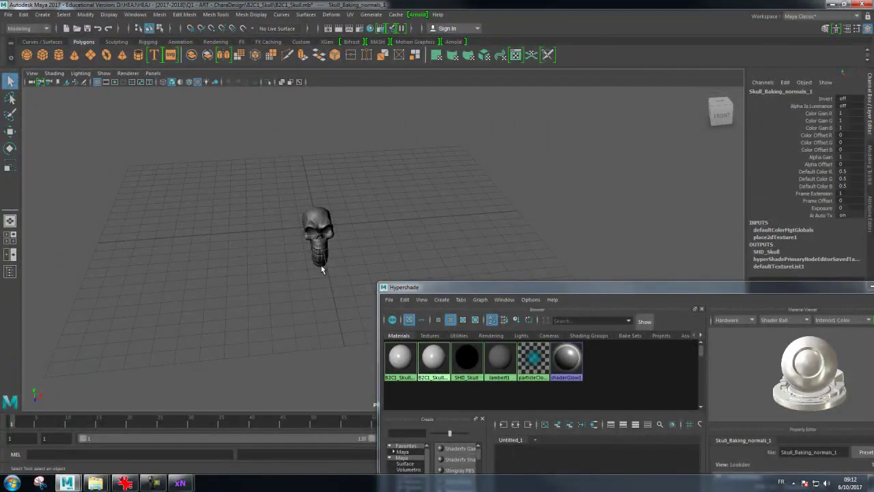
pyautogui.moveTo(332, 255)
pyautogui.mouseDown()
pyautogui.moveTo(353, 213)
pyautogui.moveTo(418, 213)
pyautogui.moveTo(400, 179)
pyautogui.moveTo(427, 193)
pyautogui.moveTo(428, 168)
pyautogui.moveTo(444, 175)
pyautogui.moveTo(341, 196)
pyautogui.moveTo(343, 180)
pyautogui.moveTo(432, 209)
pyautogui.moveTo(384, 198)
pyautogui.moveTo(429, 183)
pyautogui.mouseUp()
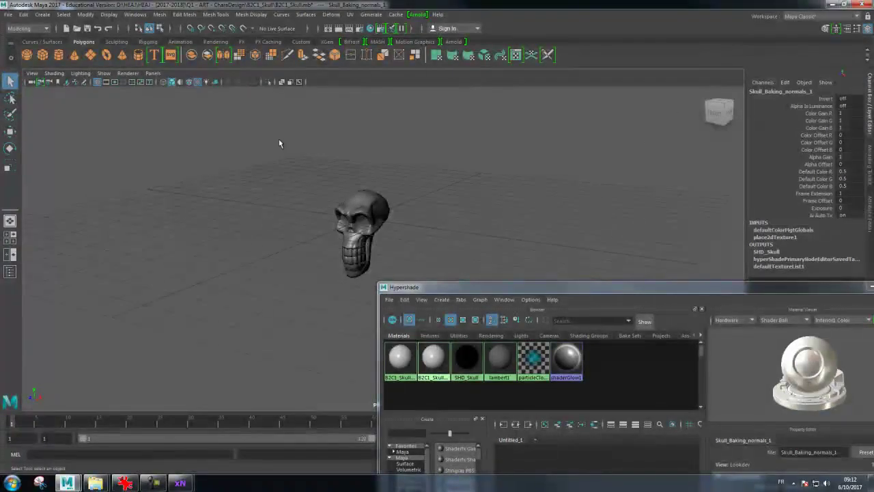
pyautogui.moveTo(720, 111)
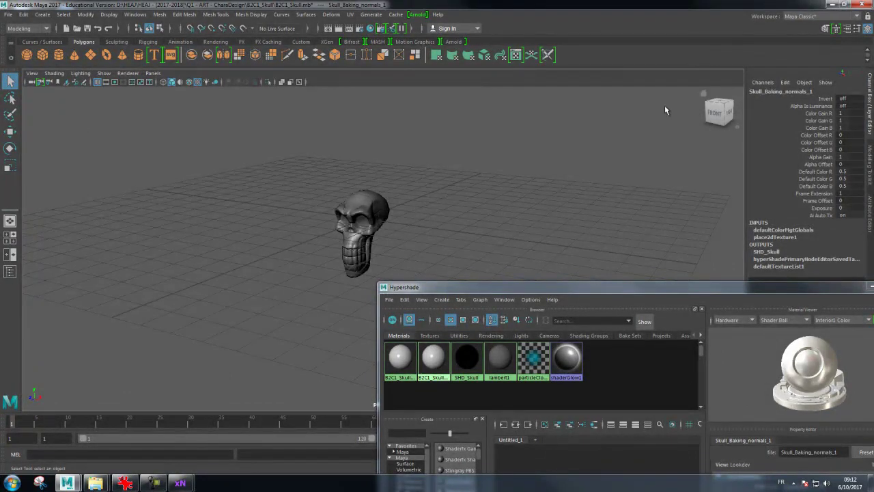
pyautogui.click(831, 5)
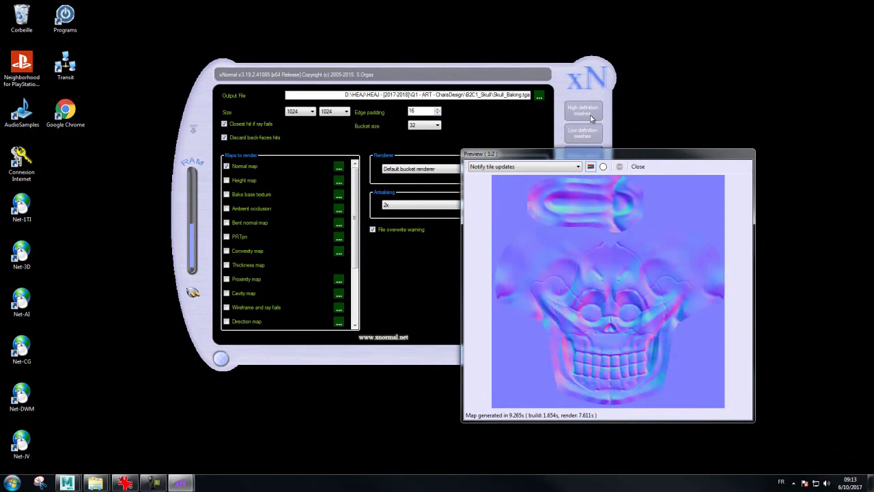
# Change the B2C1_Skull_High.OBJ high-definition mesh scale from 1.000 to 5
pyautogui.click(637, 167)
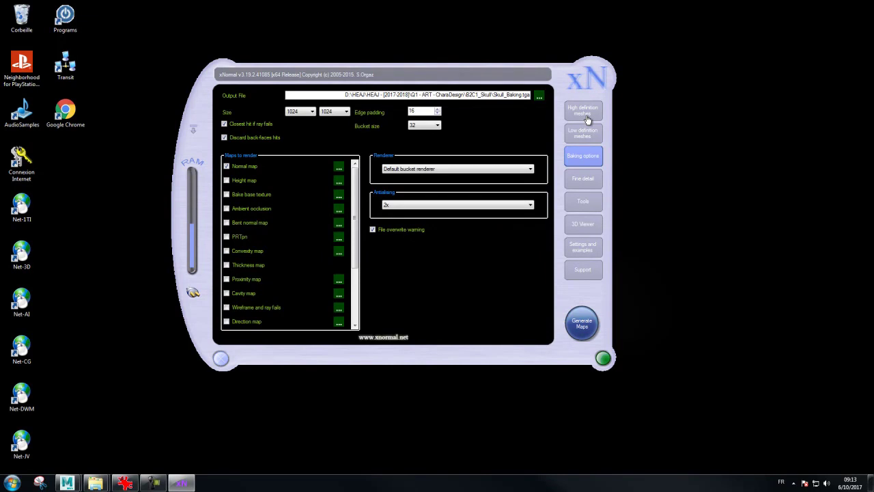
pyautogui.click(585, 115)
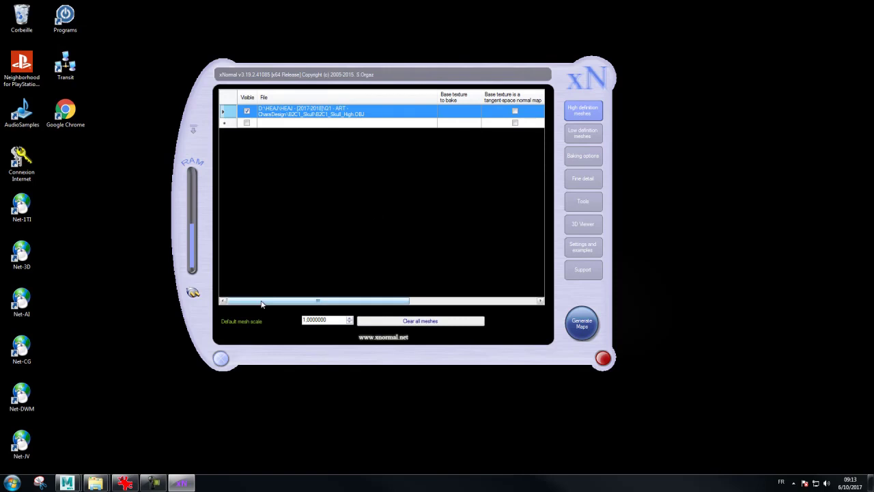
pyautogui.moveTo(293, 303); pyautogui.dragTo(356, 303)
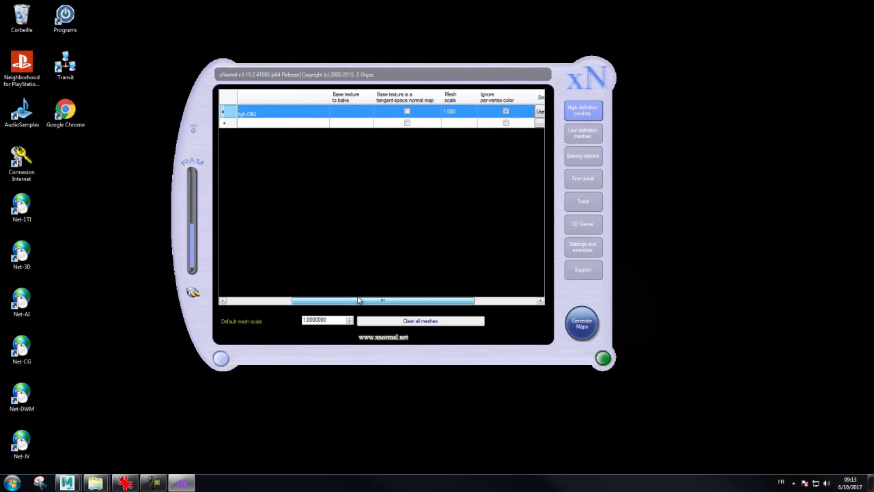
pyautogui.click(456, 114)
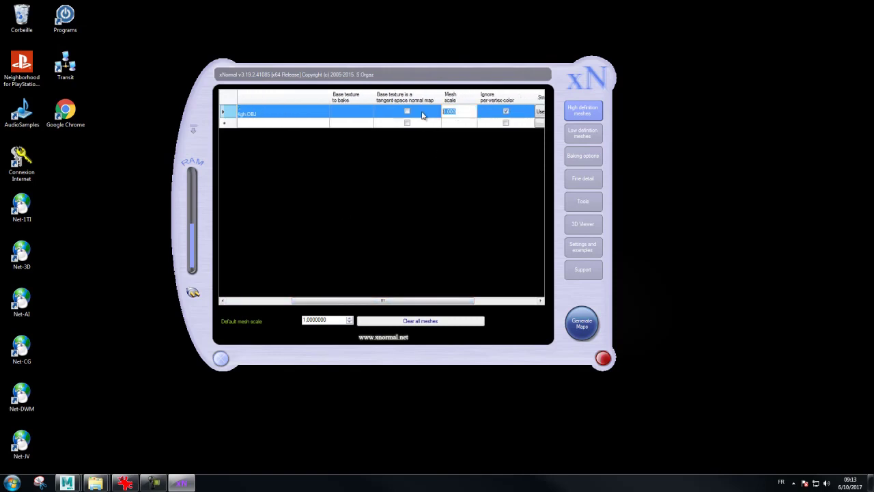
pyautogui.write('5')
pyautogui.press('Return')
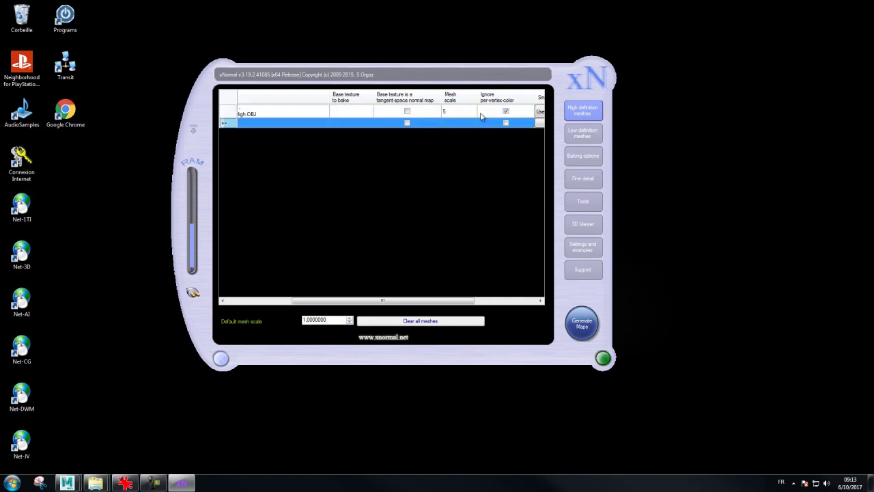
pyautogui.click(582, 326)
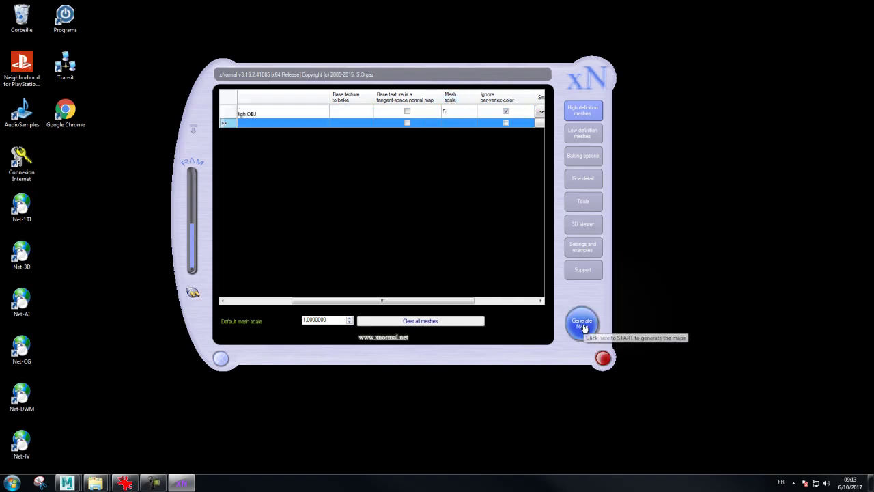
# Bake the normal map at mesh scale 5 over Skull_Baking_normals.tga, then close the preview
pyautogui.click(583, 327)
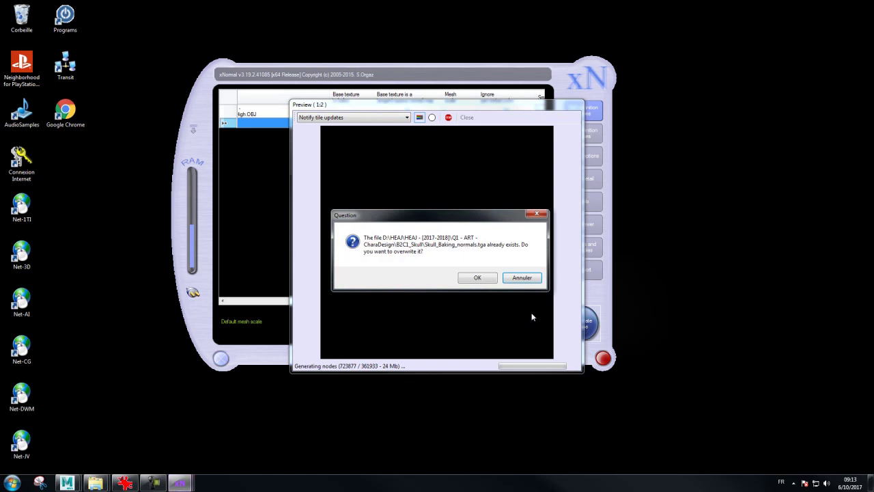
pyautogui.click(481, 278)
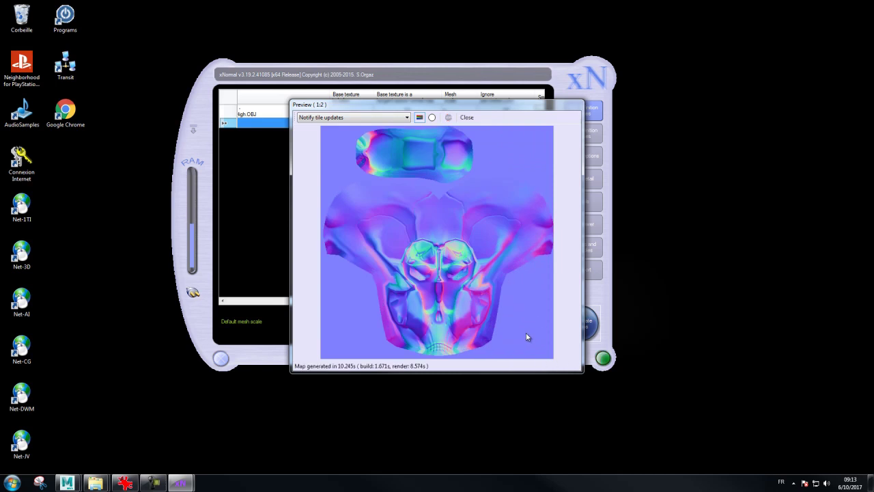
pyautogui.click(467, 117)
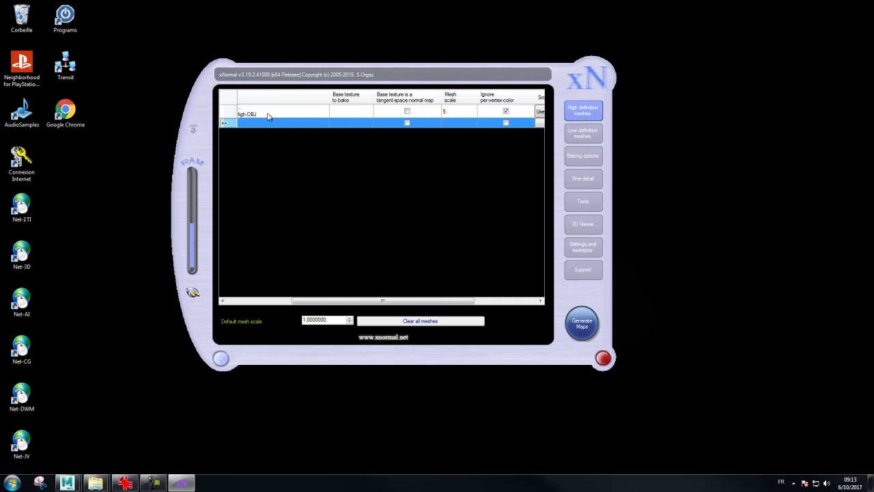
# Set the low-definition mesh's scale from 1.000 to 5
pyautogui.click(584, 138)
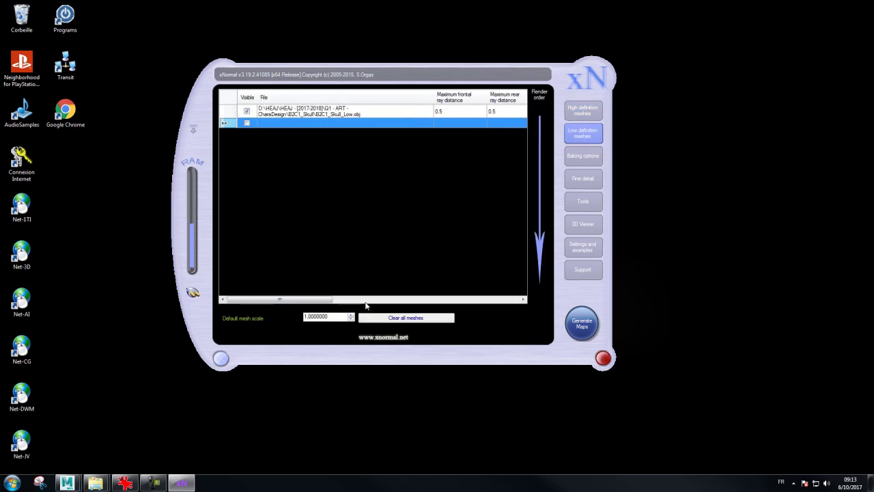
pyautogui.moveTo(316, 301); pyautogui.dragTo(490, 305)
pyautogui.click(379, 111)
pyautogui.doubleClick(379, 111)
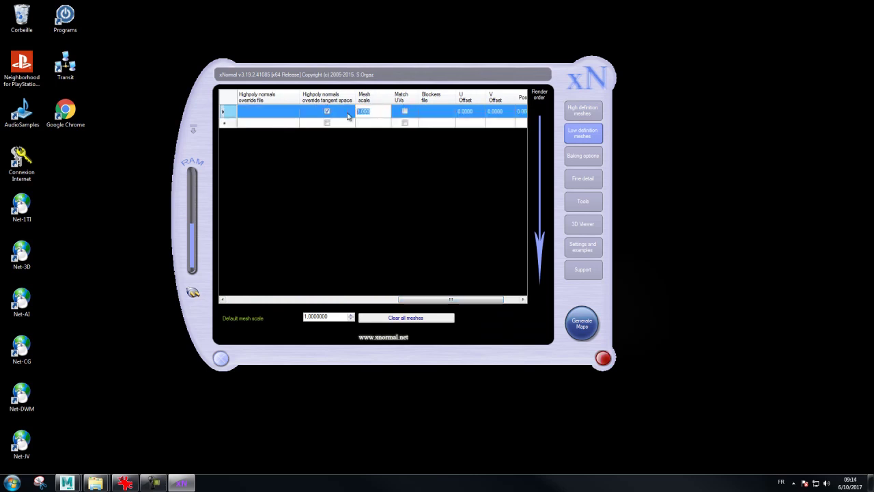
pyautogui.write('5')
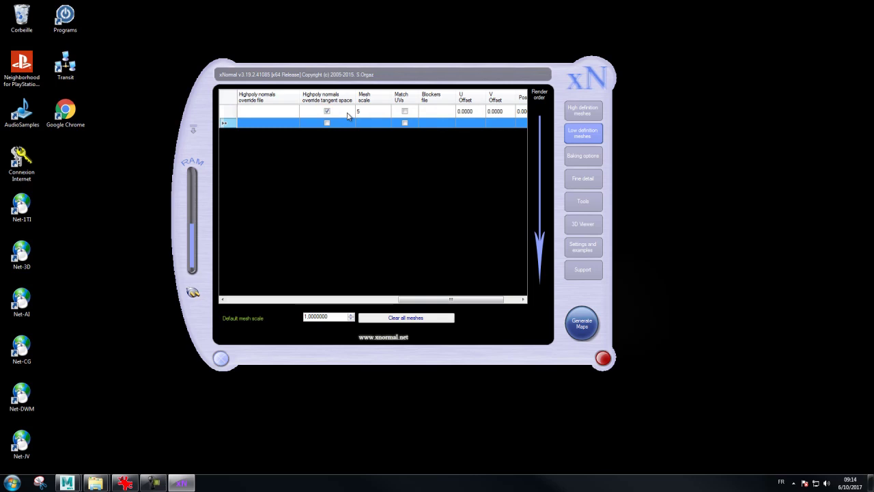
# Re-bake the normal map over the existing file and move the preview aside
pyautogui.click(582, 331)
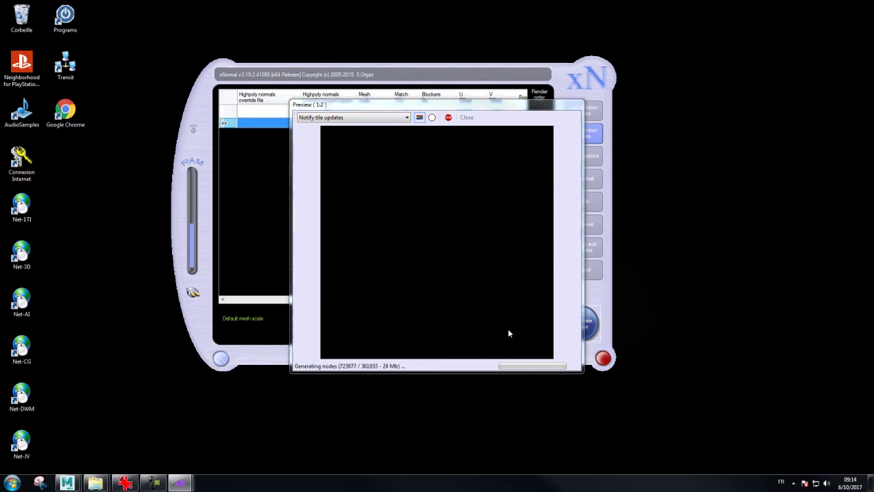
pyautogui.click(476, 276)
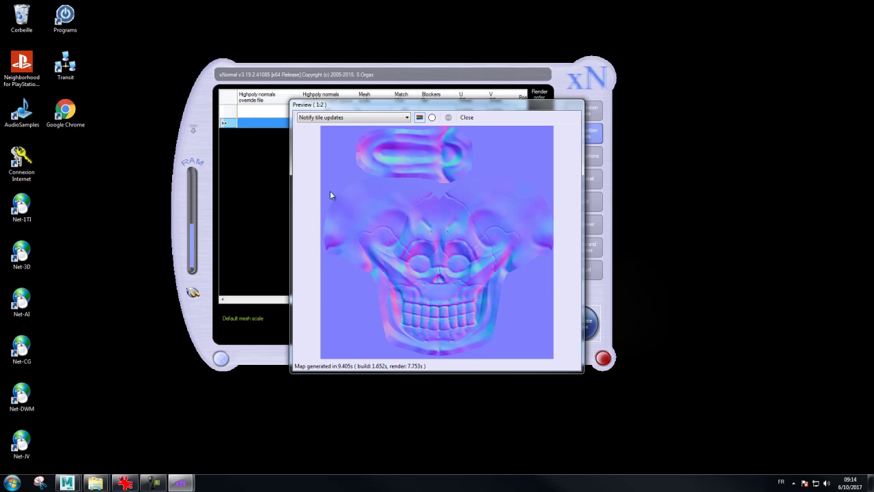
pyautogui.moveTo(484, 110); pyautogui.dragTo(600, 139)
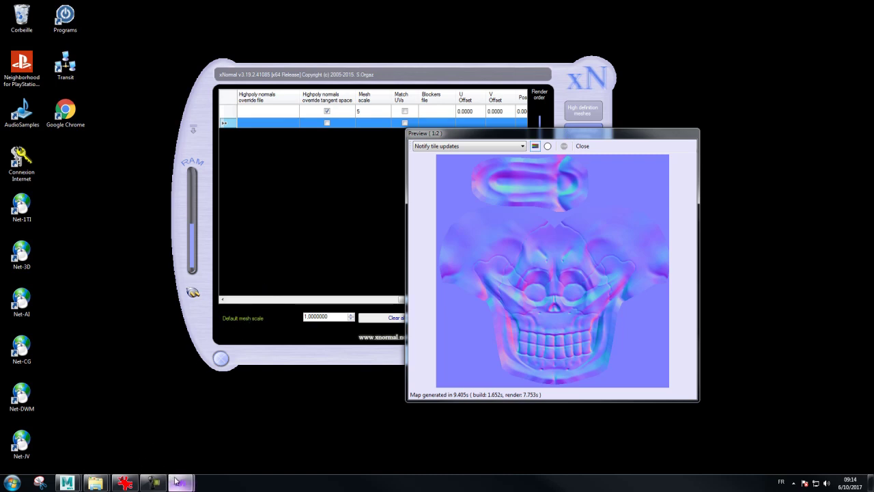
# Switch to Maya and select the low-poly skull B2C1_Skull_Low
pyautogui.click(143, 451)
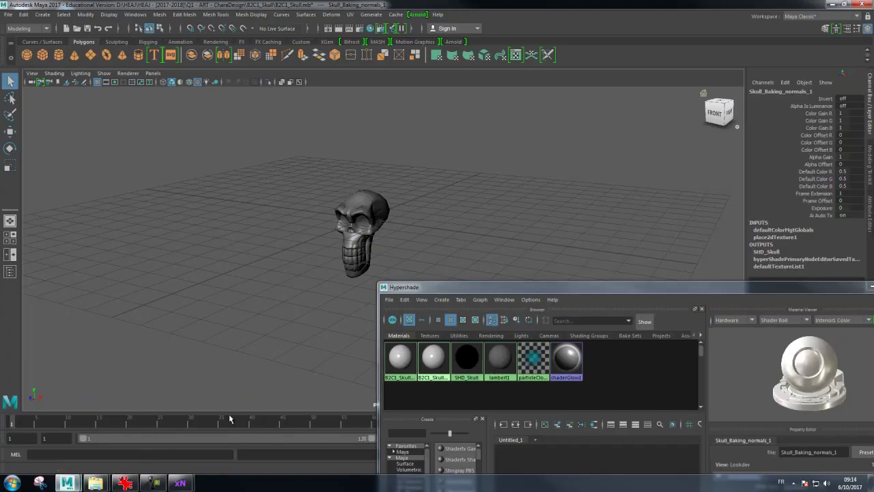
pyautogui.scroll(4, 437, 204)
pyautogui.click(369, 164)
pyautogui.moveTo(369, 164)
pyautogui.mouseDown()
pyautogui.moveTo(301, 249)
pyautogui.moveTo(430, 156)
pyautogui.moveTo(393, 160)
pyautogui.moveTo(401, 142)
pyautogui.moveTo(416, 148)
pyautogui.moveTo(448, 137)
pyautogui.mouseUp()
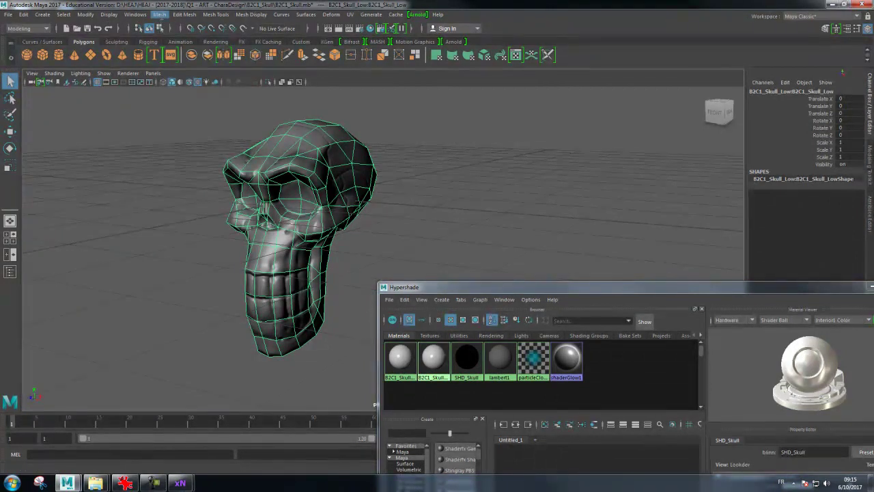
# Apply Mesh > Triangulate to the skull and reselect it
pyautogui.click(159, 14)
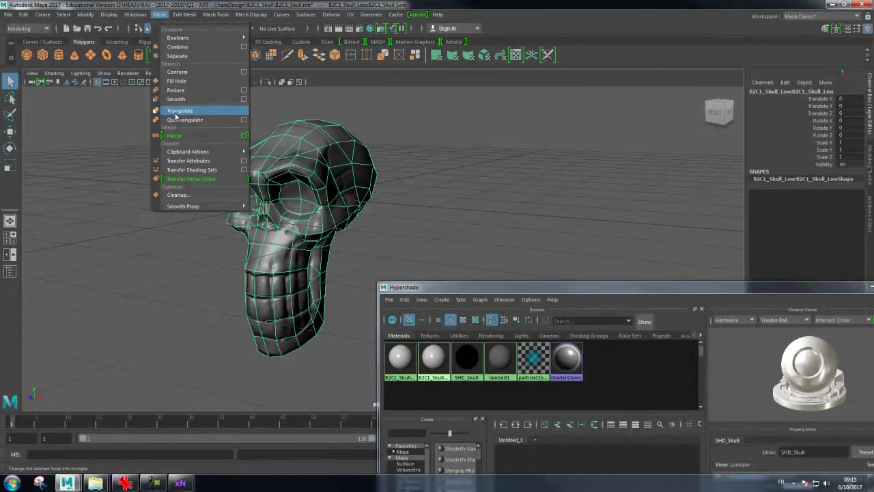
pyautogui.click(176, 110)
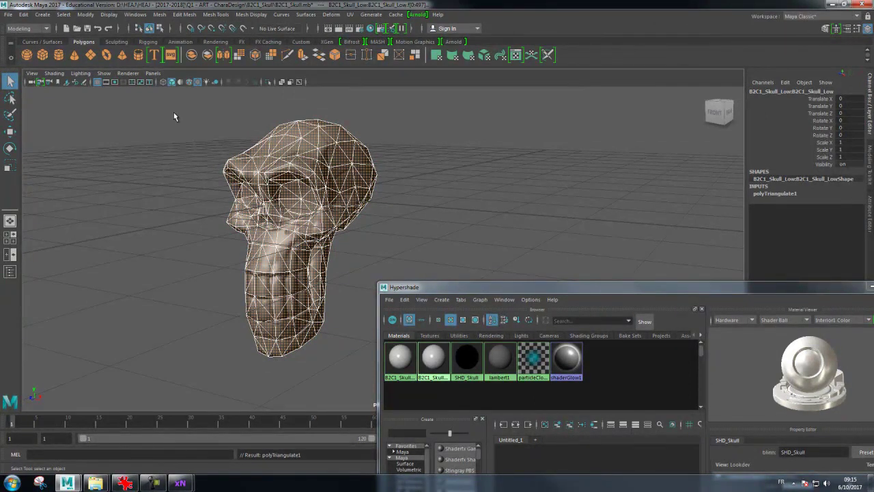
pyautogui.press('F8')
pyautogui.press('F8')
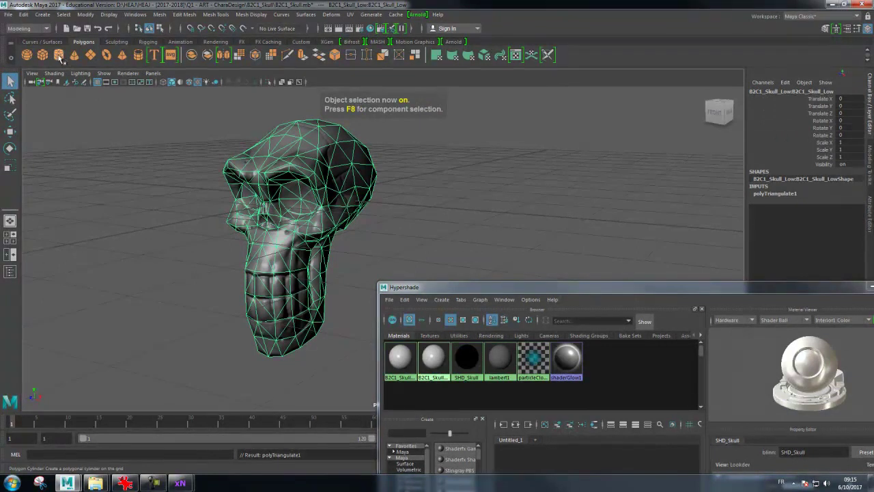
pyautogui.click(506, 177)
pyautogui.click(326, 177)
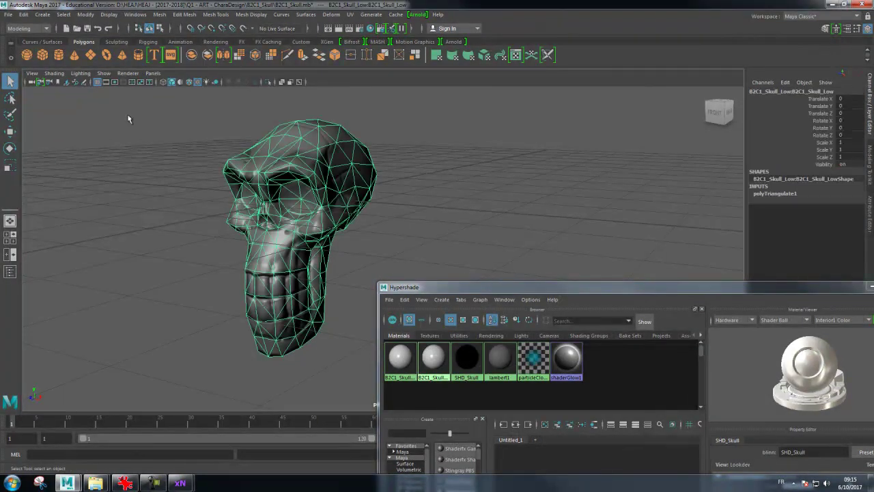
pyautogui.click(8, 15)
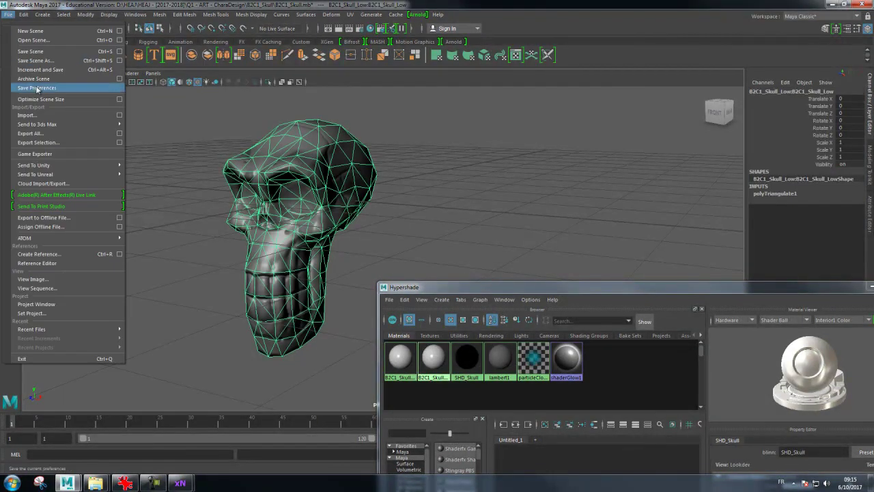
# Export the selected skull as OBJexport, replacing B2C1_Skull_Low.obj
pyautogui.click(39, 142)
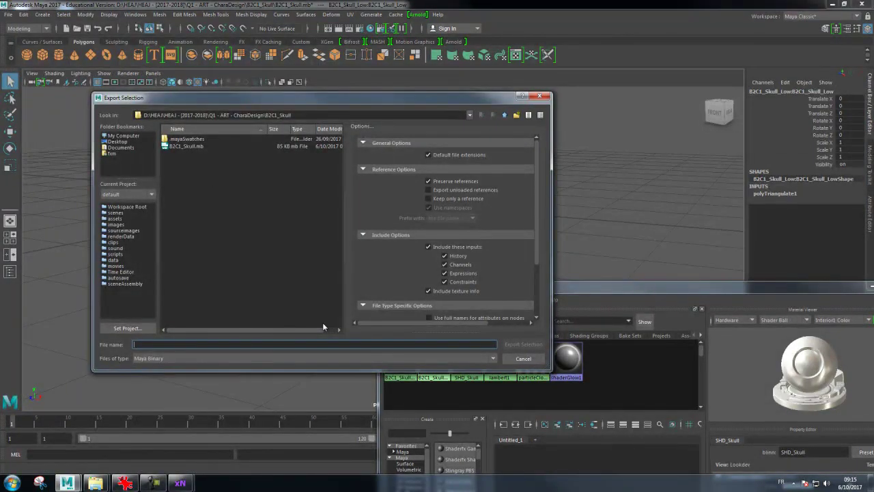
pyautogui.click(182, 357)
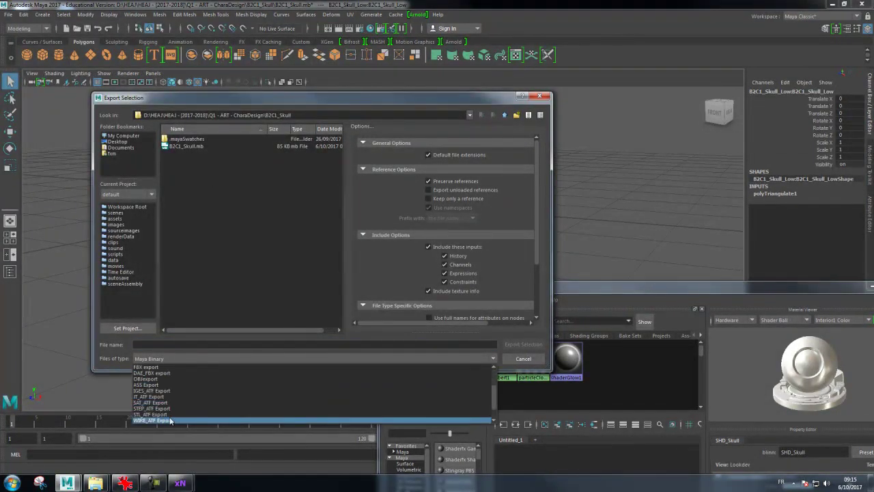
pyautogui.click(159, 379)
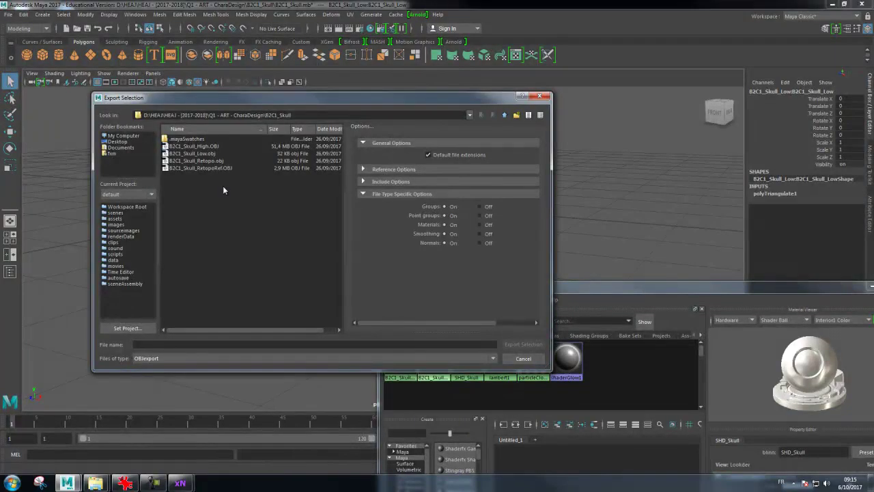
pyautogui.doubleClick(211, 155)
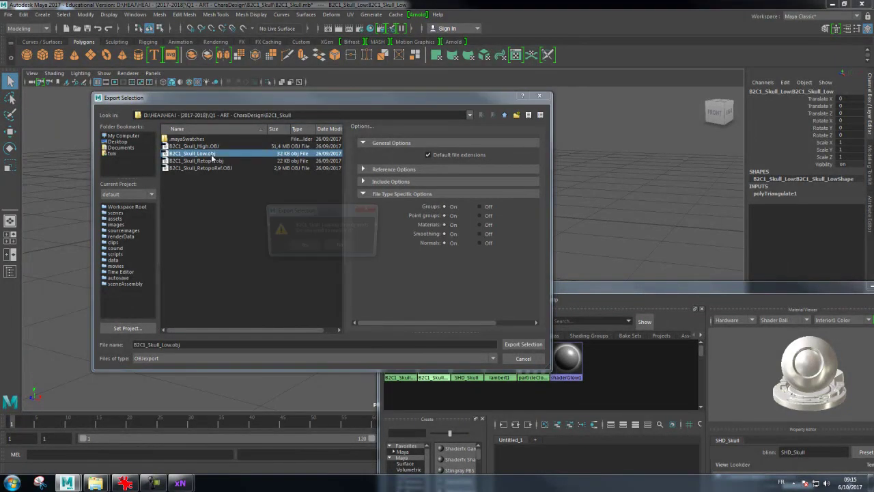
pyautogui.click(310, 250)
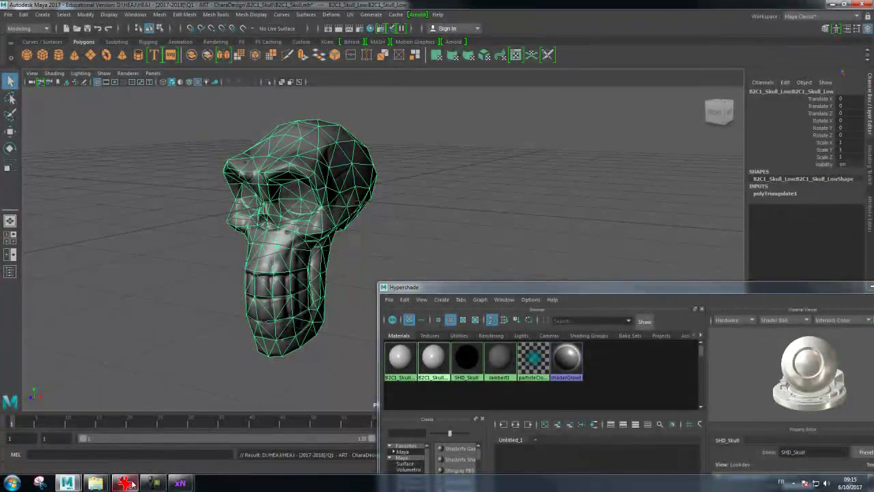
# Re-bake the normal map in xNormal over Skull_Baking_normals.tga, then return to Maya
pyautogui.moveTo(180, 483)
pyautogui.click(139, 434)
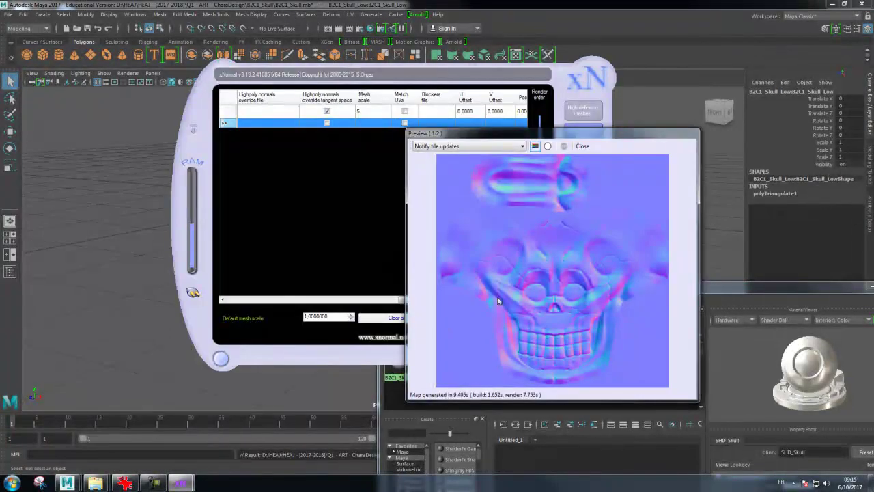
pyautogui.click(582, 146)
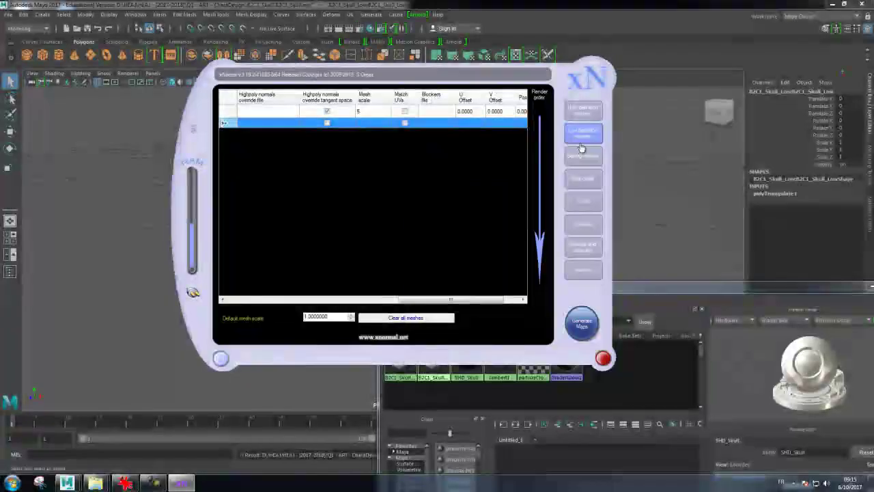
pyautogui.click(582, 327)
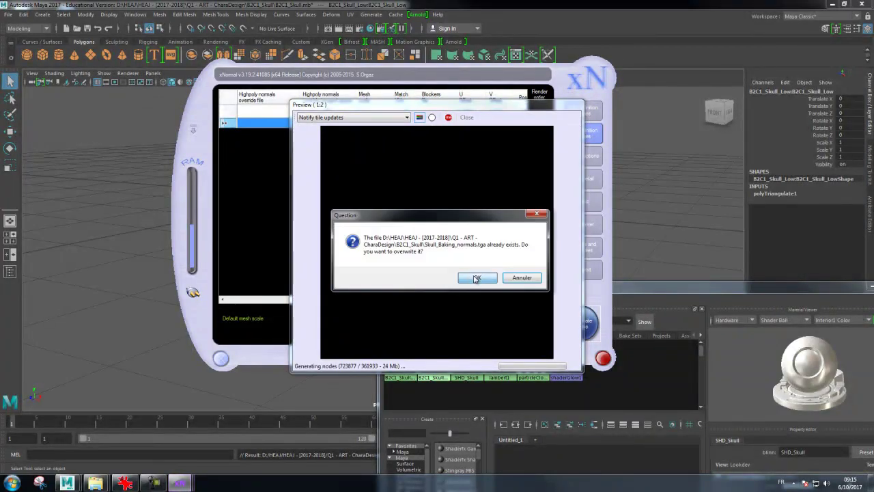
pyautogui.click(476, 278)
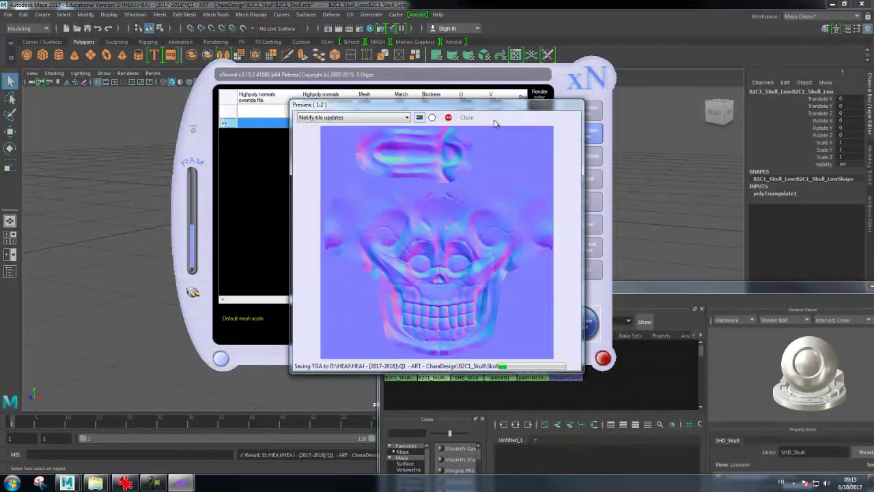
pyautogui.click(510, 7)
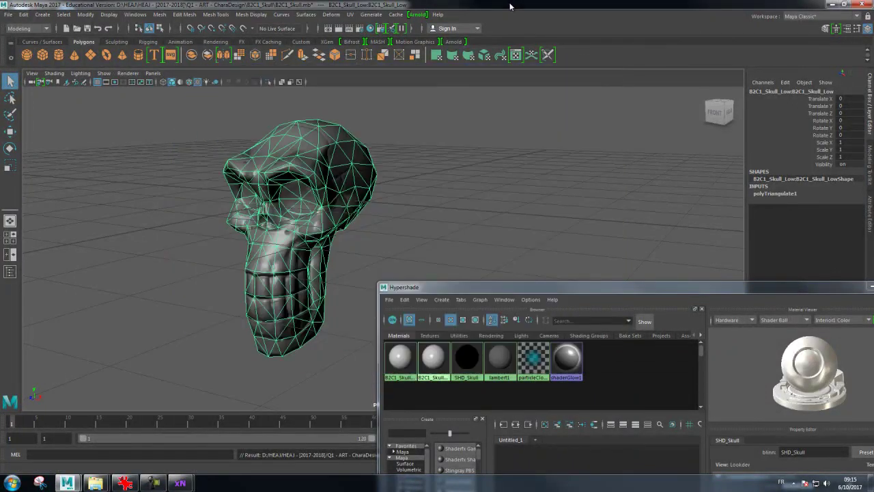
# Select the skull and graph the SHD_Skull material's shading network in Hypershade
pyautogui.click(468, 241)
pyautogui.moveTo(380, 199); pyautogui.dragTo(341, 205)
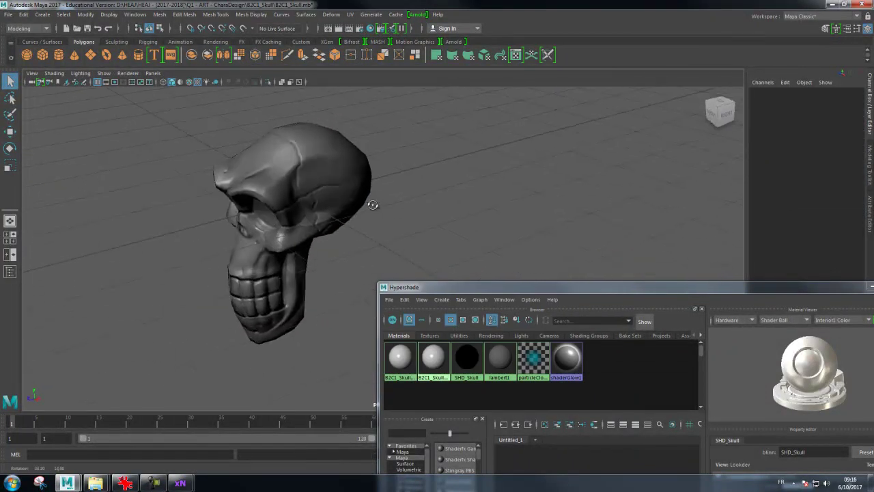
pyautogui.click(328, 205)
pyautogui.click(466, 364)
pyautogui.moveTo(479, 287); pyautogui.dragTo(453, 109)
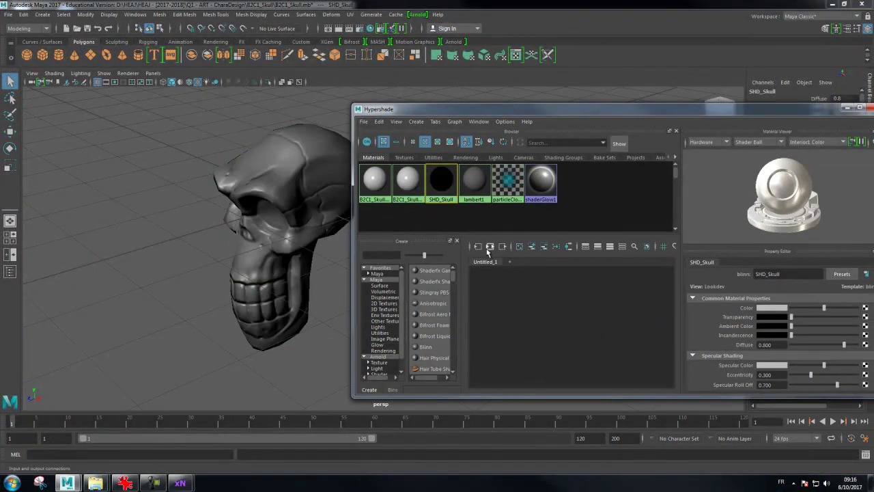
pyautogui.click(490, 246)
pyautogui.scroll(3, 577, 305)
pyautogui.scroll(2, 581, 305)
pyautogui.moveTo(581, 305)
pyautogui.mouseDown()
pyautogui.moveTo(543, 308)
pyautogui.moveTo(564, 287)
pyautogui.mouseUp()
pyautogui.scroll(1, 554, 297)
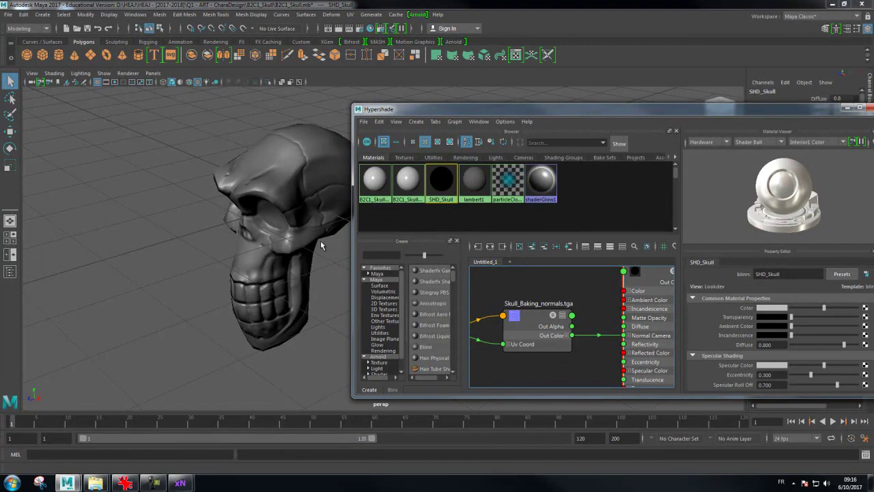
# Inspect the skull from several angles and select the Skull_Baking_normals.tga file node
pyautogui.moveTo(280, 257)
pyautogui.mouseDown()
pyautogui.moveTo(319, 204)
pyautogui.moveTo(253, 189)
pyautogui.mouseUp()
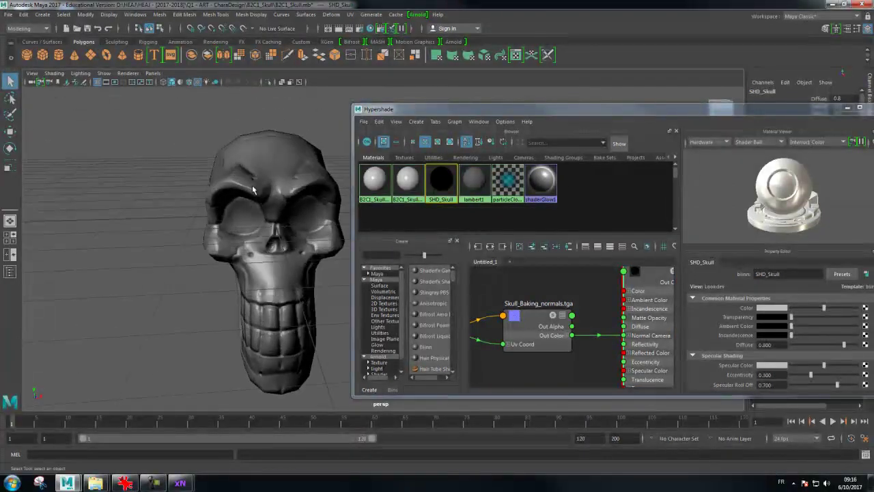
pyautogui.moveTo(261, 237); pyautogui.dragTo(237, 206)
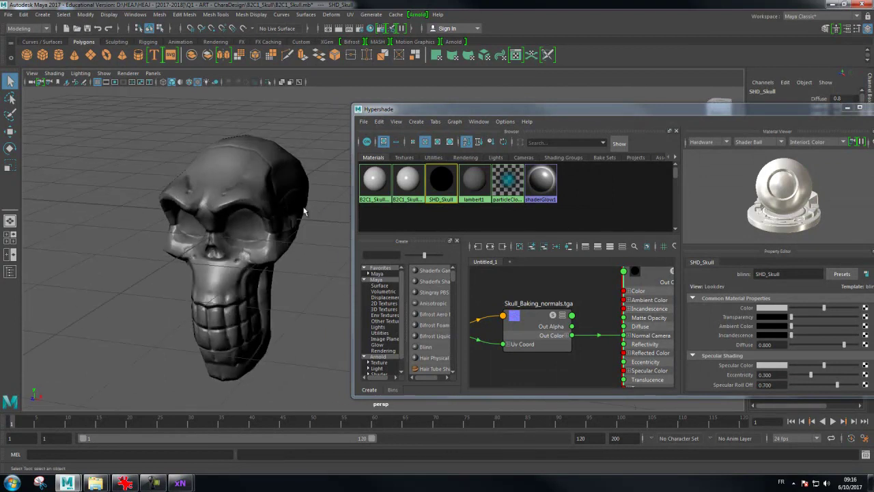
pyautogui.moveTo(305, 212); pyautogui.dragTo(273, 219)
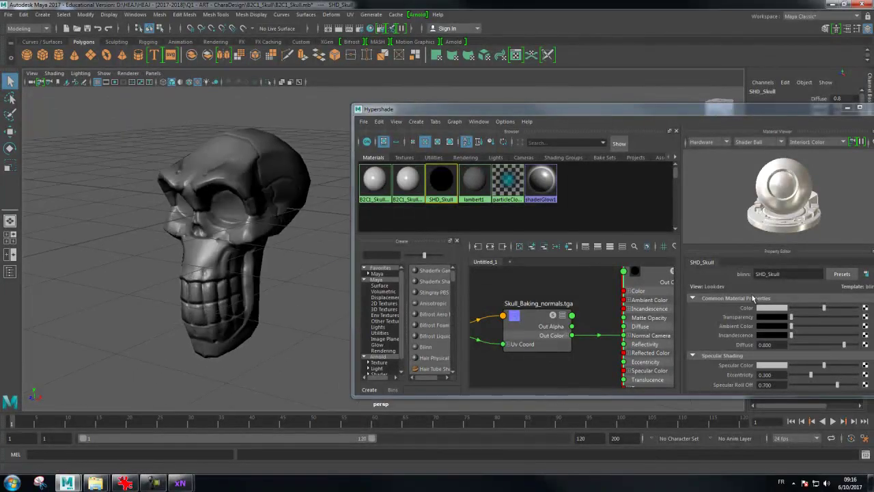
pyautogui.click(551, 335)
# Choose the texture's image file, then orbit to inspect the normal-mapped skull's face
pyautogui.click(867, 338)
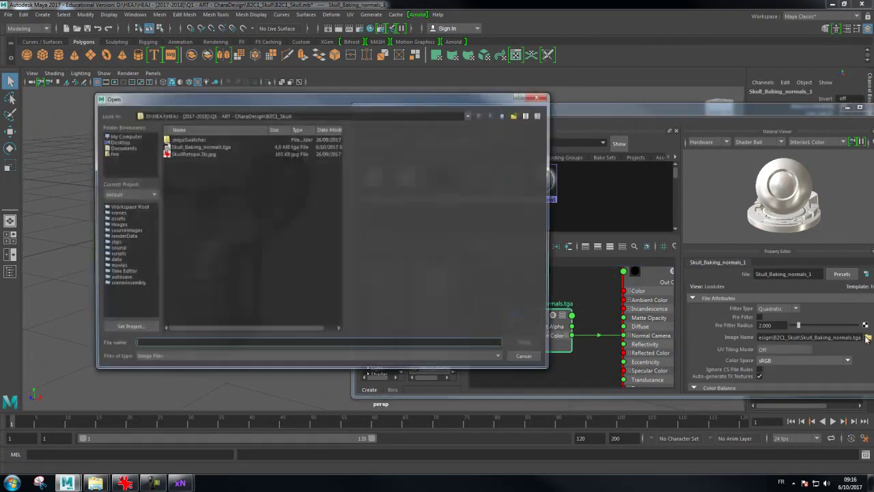
pyautogui.doubleClick(197, 153)
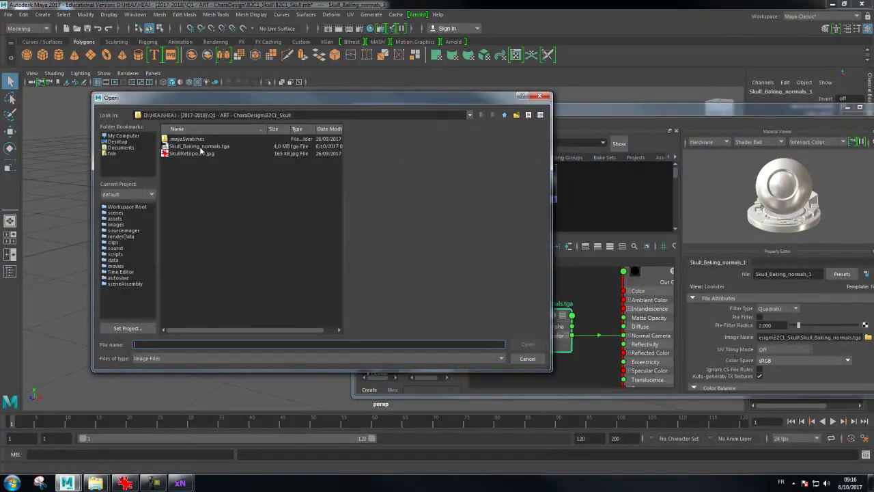
pyautogui.moveTo(236, 133)
pyautogui.mouseDown()
pyautogui.moveTo(272, 204)
pyautogui.moveTo(299, 205)
pyautogui.moveTo(246, 207)
pyautogui.moveTo(230, 180)
pyautogui.moveTo(267, 196)
pyautogui.moveTo(230, 196)
pyautogui.moveTo(293, 195)
pyautogui.moveTo(203, 187)
pyautogui.moveTo(252, 151)
pyautogui.moveTo(240, 235)
pyautogui.moveTo(275, 207)
pyautogui.moveTo(267, 219)
pyautogui.moveTo(232, 219)
pyautogui.moveTo(302, 220)
pyautogui.moveTo(298, 244)
pyautogui.moveTo(289, 214)
pyautogui.moveTo(316, 219)
pyautogui.moveTo(297, 221)
pyautogui.moveTo(267, 264)
pyautogui.moveTo(271, 282)
pyautogui.moveTo(279, 280)
pyautogui.moveTo(227, 250)
pyautogui.moveTo(216, 225)
pyautogui.moveTo(339, 235)
pyautogui.mouseUp()
pyautogui.click(232, 218)
pyautogui.click(301, 220)
pyautogui.moveTo(224, 229)
pyautogui.mouseDown()
pyautogui.moveTo(196, 241)
pyautogui.moveTo(175, 234)
pyautogui.moveTo(267, 240)
pyautogui.moveTo(225, 232)
pyautogui.moveTo(198, 212)
pyautogui.mouseUp()
# Unlock the low-poly skull's normals and soften its edges
pyautogui.click(178, 235)
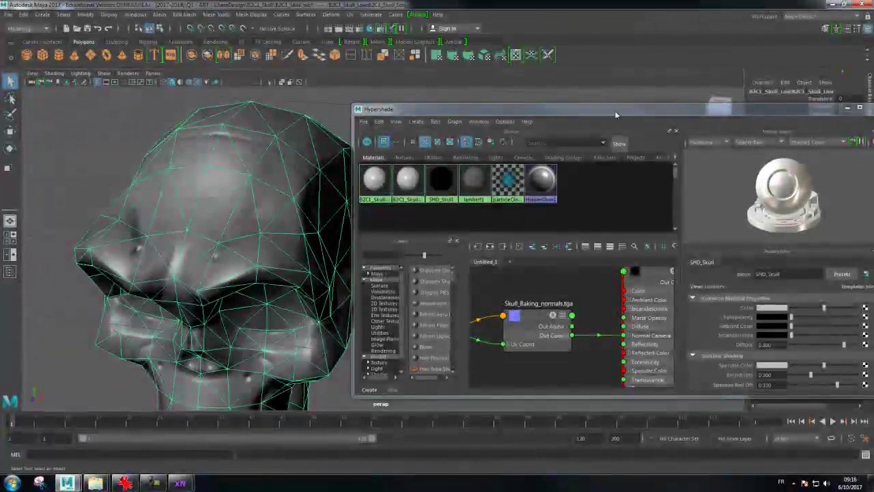
pyautogui.moveTo(525, 111); pyautogui.dragTo(596, 118)
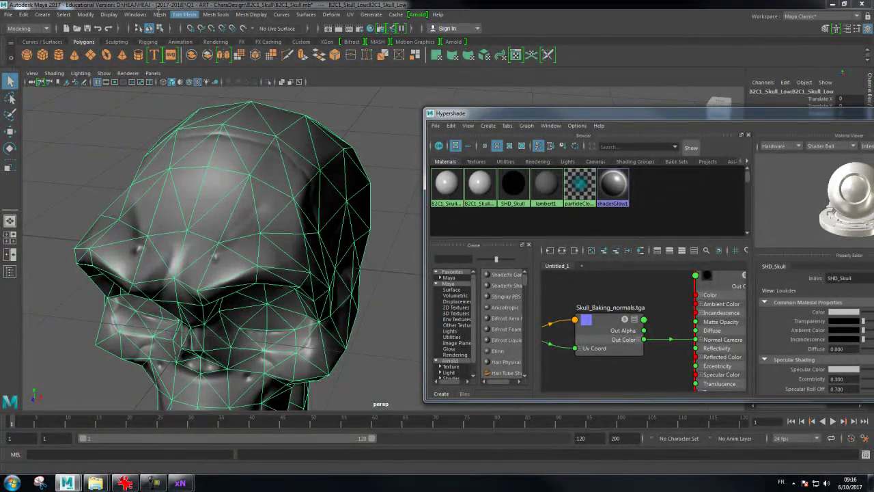
pyautogui.click(251, 15)
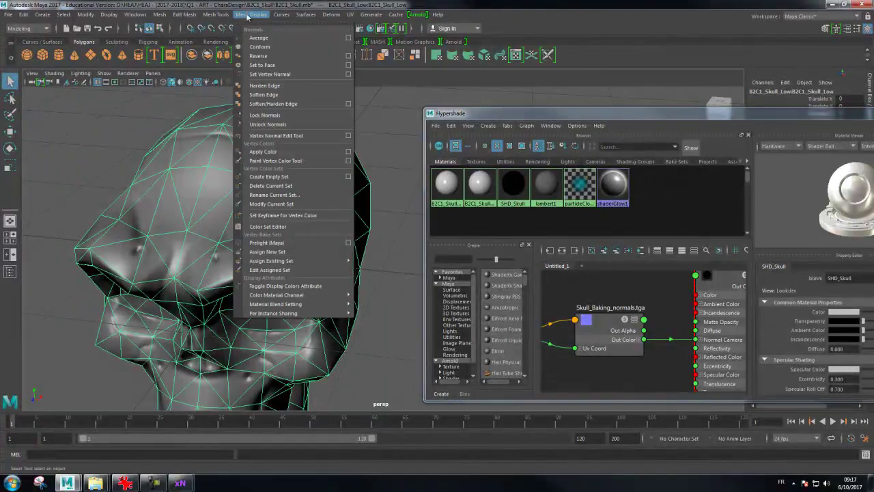
pyautogui.click(265, 125)
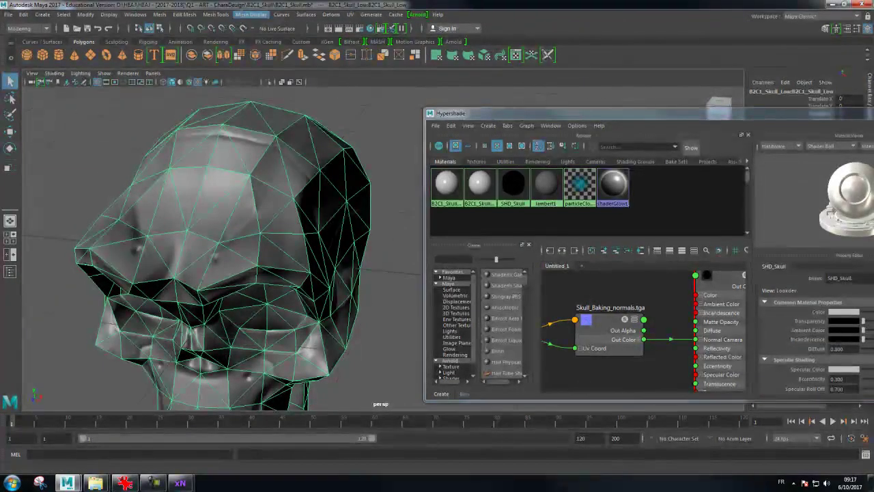
pyautogui.click(251, 15)
pyautogui.click(259, 97)
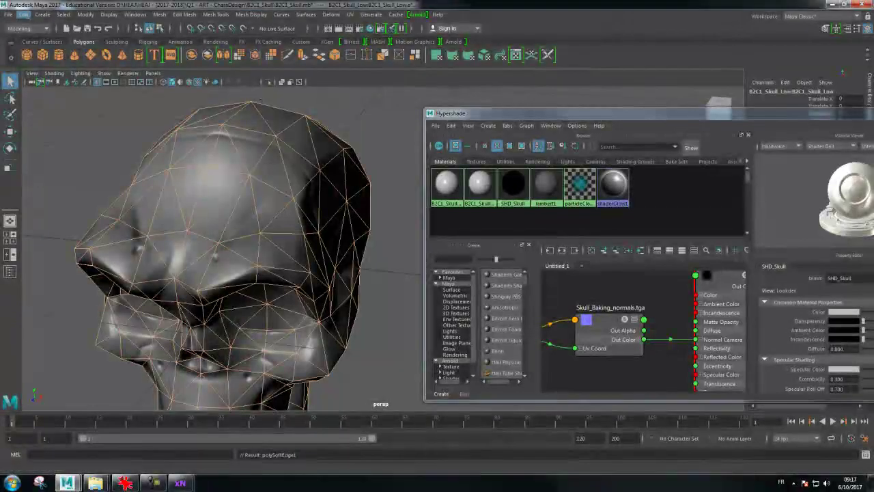
# Delete the skull's construction history and orbit to a front three-quarter view
pyautogui.click(24, 14)
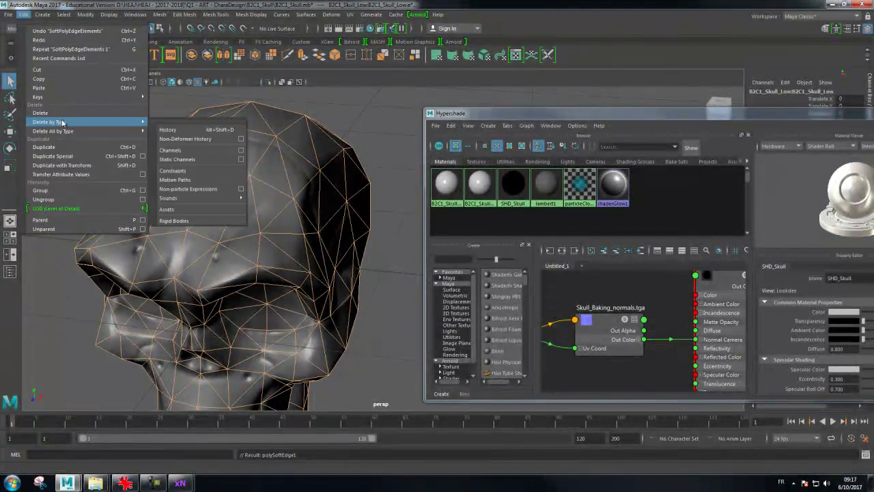
pyautogui.click(179, 130)
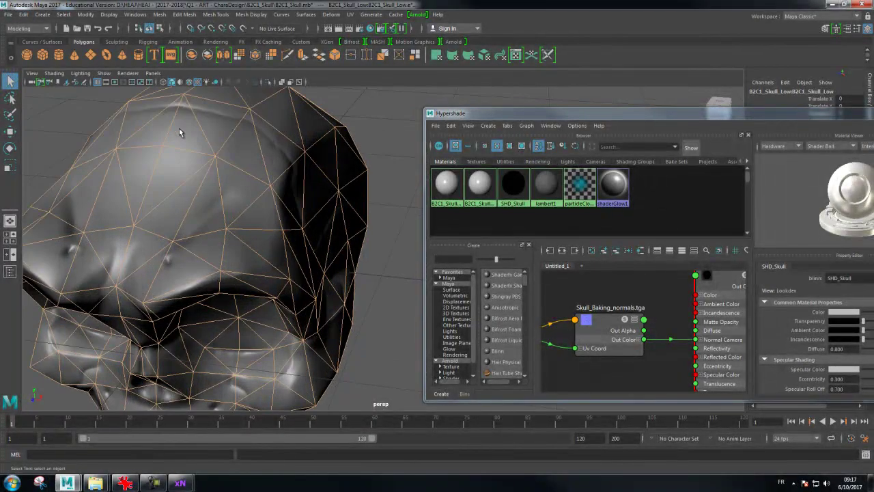
pyautogui.press('F8')
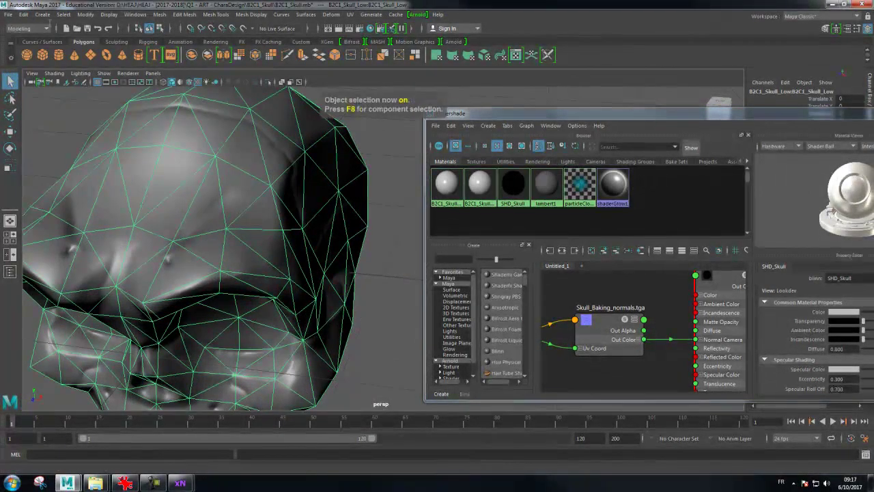
pyautogui.click(24, 14)
pyautogui.moveTo(49, 121)
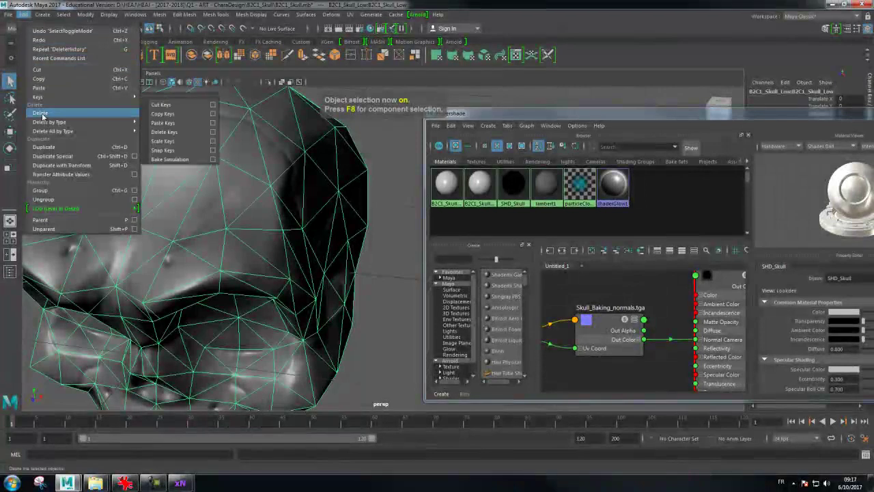
pyautogui.click(170, 131)
pyautogui.click(366, 127)
pyautogui.moveTo(366, 128)
pyautogui.mouseDown()
pyautogui.moveTo(338, 138)
pyautogui.moveTo(337, 129)
pyautogui.moveTo(318, 207)
pyautogui.mouseUp()
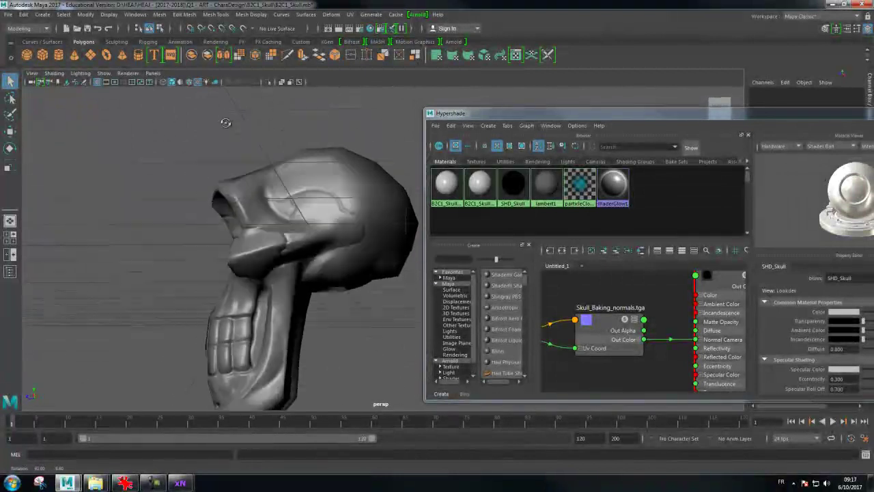
pyautogui.moveTo(254, 176)
pyautogui.mouseDown()
pyautogui.moveTo(326, 217)
pyautogui.moveTo(291, 189)
pyautogui.moveTo(266, 196)
pyautogui.moveTo(328, 195)
pyautogui.moveTo(279, 179)
pyautogui.moveTo(255, 203)
pyautogui.mouseUp()
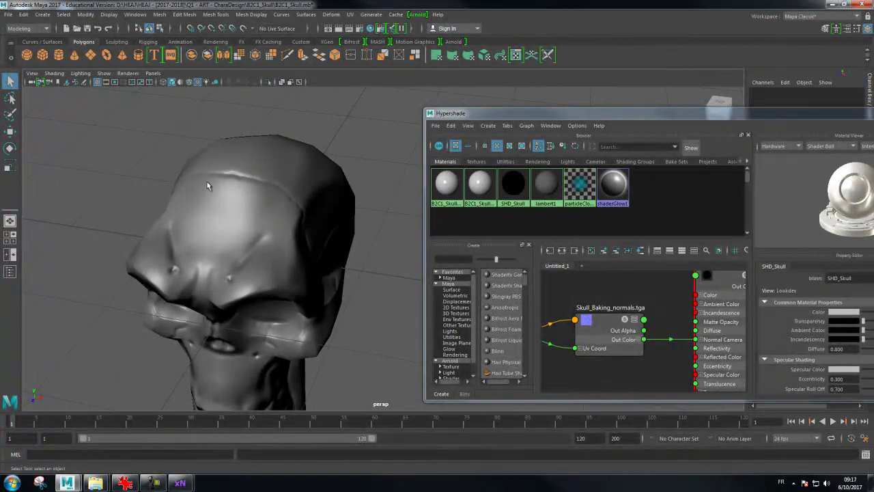
pyautogui.moveTo(207, 181)
pyautogui.mouseDown()
pyautogui.moveTo(321, 178)
pyautogui.moveTo(258, 170)
pyautogui.moveTo(293, 159)
pyautogui.moveTo(307, 181)
pyautogui.moveTo(383, 211)
pyautogui.moveTo(345, 203)
pyautogui.mouseUp()
pyautogui.click(307, 181)
# Widen the Name column in the B2C1_Skull folder to show full file names
pyautogui.click(357, 200)
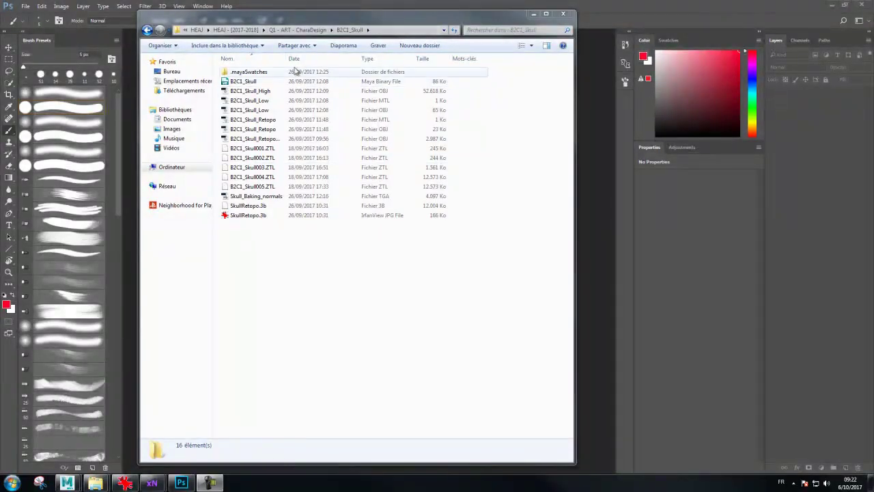
pyautogui.moveTo(288, 59); pyautogui.dragTo(325, 58)
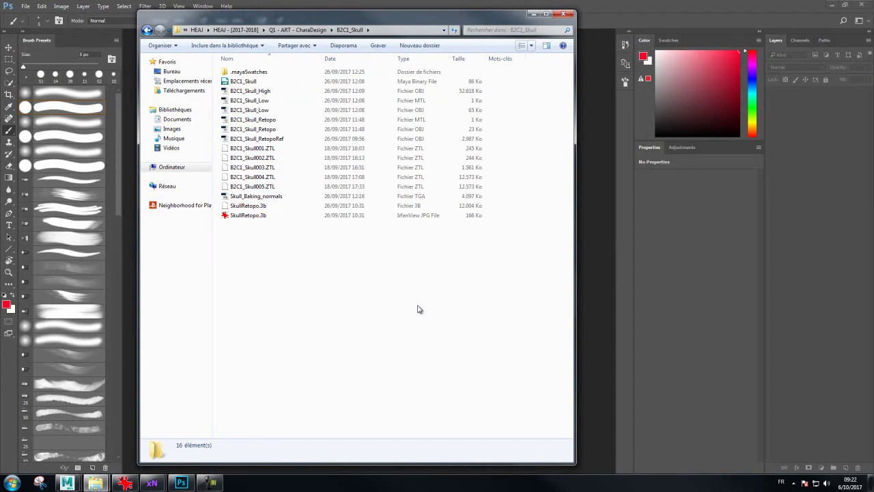
# Create a new folder named ZB4R7p2 in B2C1_Skull
pyautogui.rightClick(231, 298)
pyautogui.moveTo(257, 429)
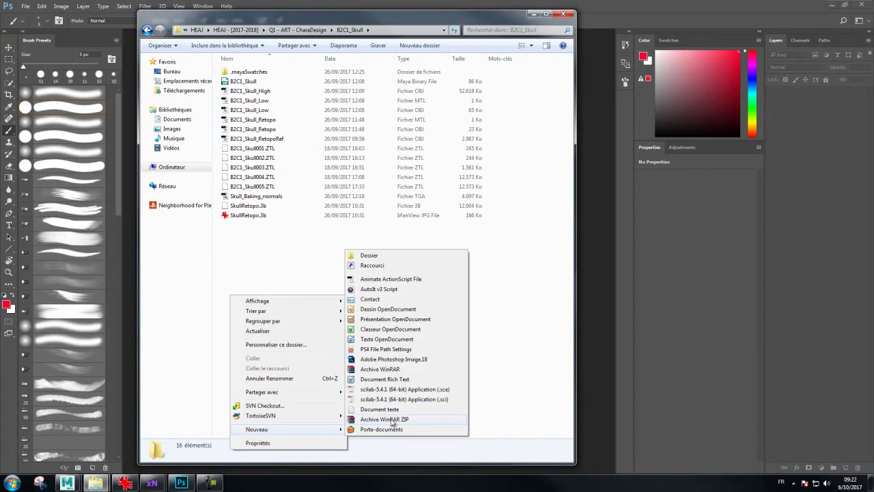
pyautogui.click(371, 256)
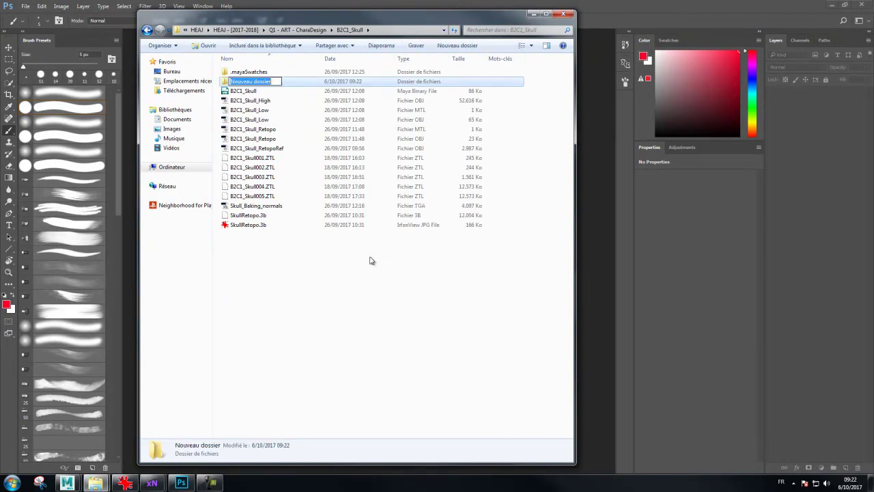
pyautogui.write('Z')
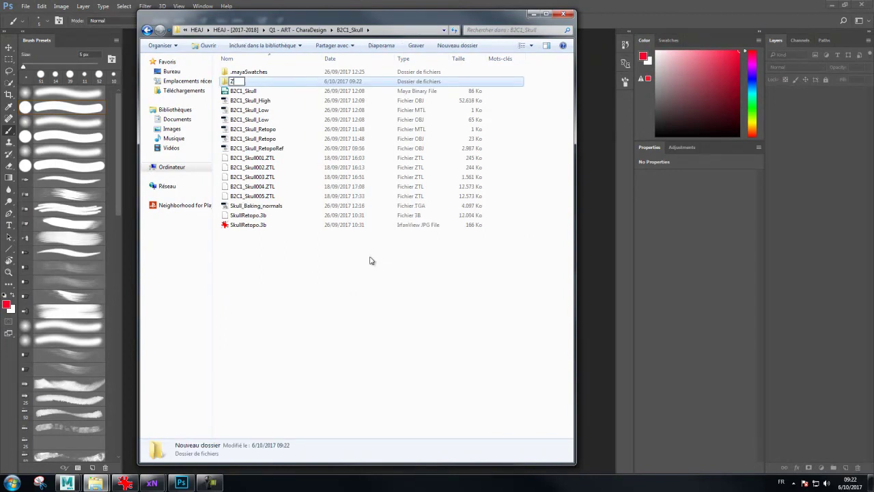
pyautogui.write('B4R7p2')
pyautogui.press('Return')
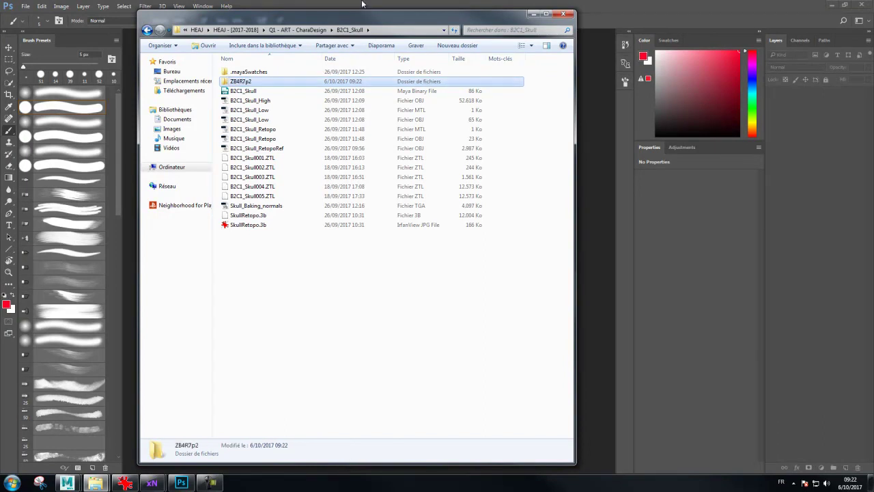
# Move the five B2C1_Skull ZTL files into ZB4R7p2 and check its contents
pyautogui.click(247, 159)
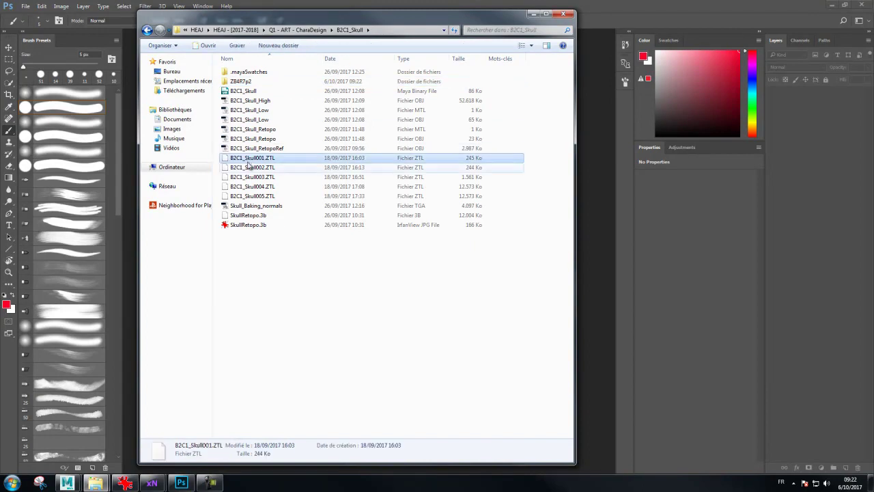
pyautogui.keyDown('shift'); pyautogui.click(251, 196); pyautogui.keyUp('shift')
pyautogui.moveTo(254, 164); pyautogui.dragTo(238, 82)
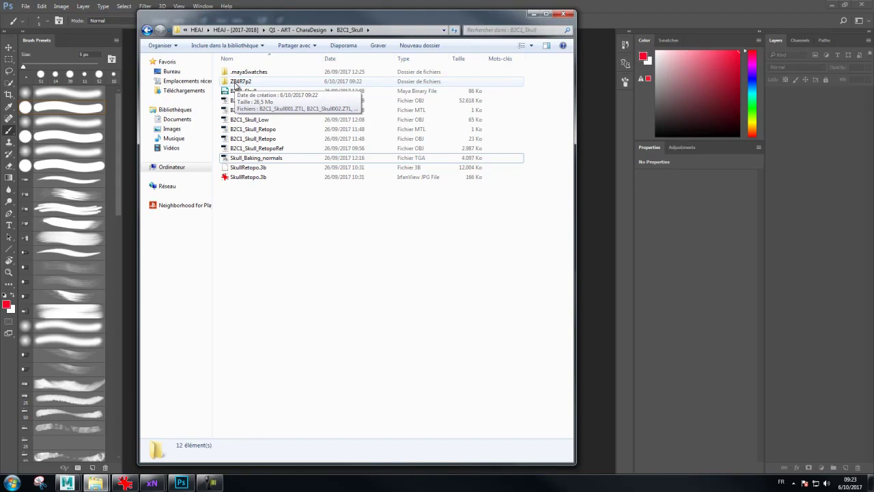
pyautogui.click(236, 83)
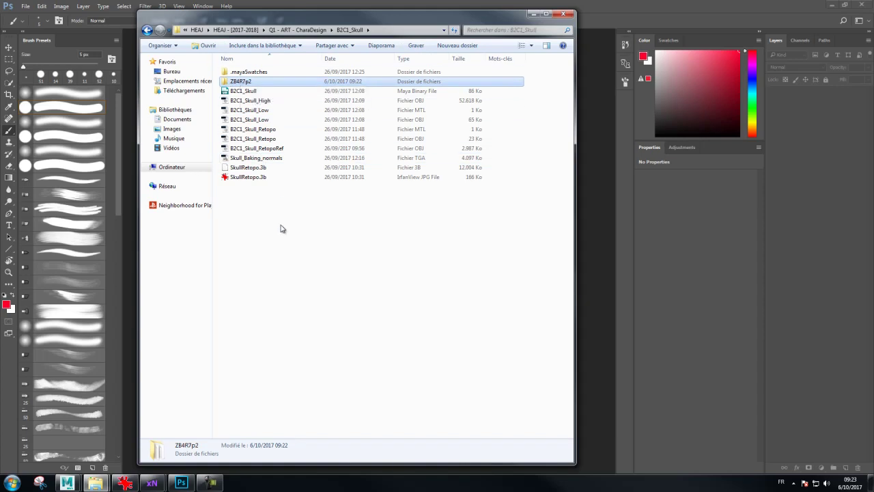
pyautogui.doubleClick(248, 82)
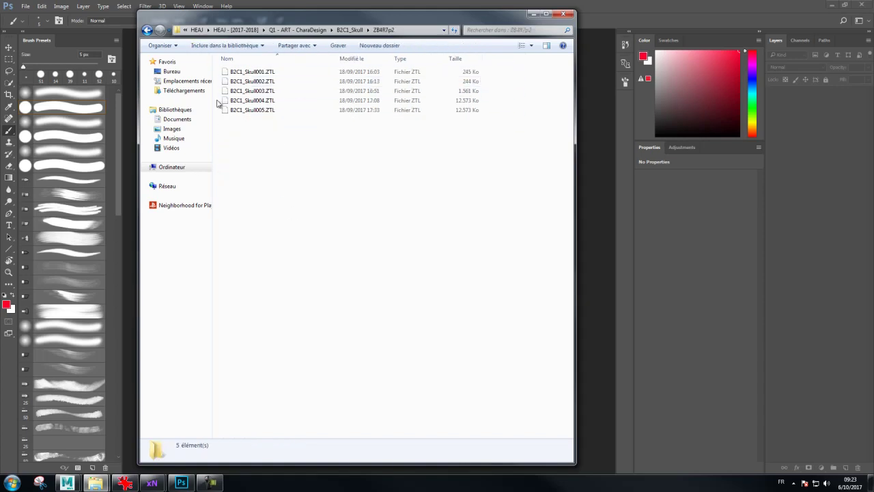
pyautogui.click(350, 30)
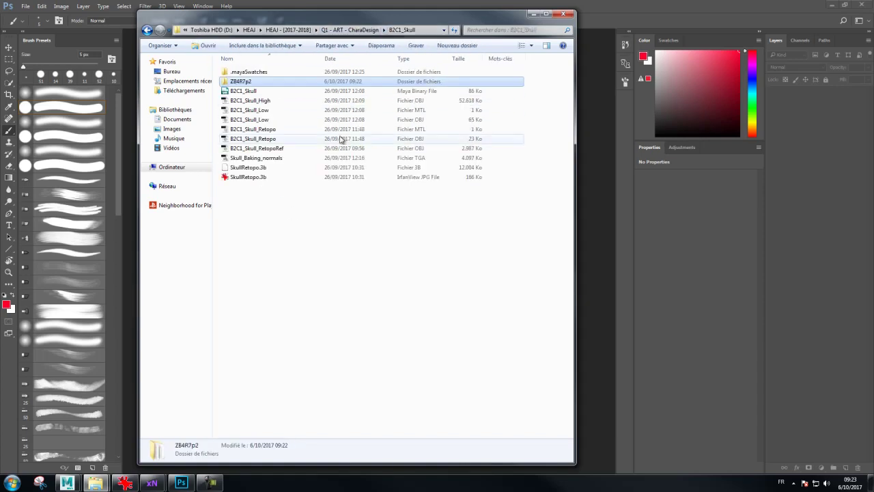
# Create a Retopo folder, then select both SkullRetopo.3b files
pyautogui.rightClick(246, 224)
pyautogui.moveTo(273, 357)
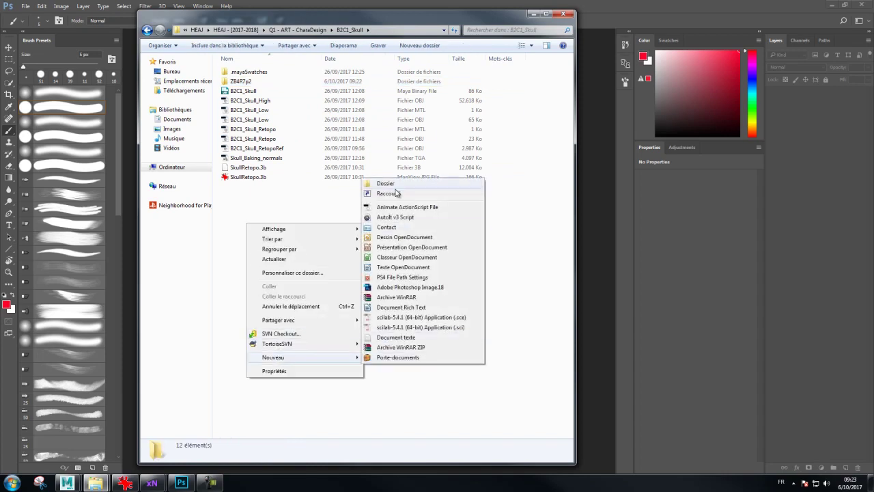
pyautogui.click(388, 184)
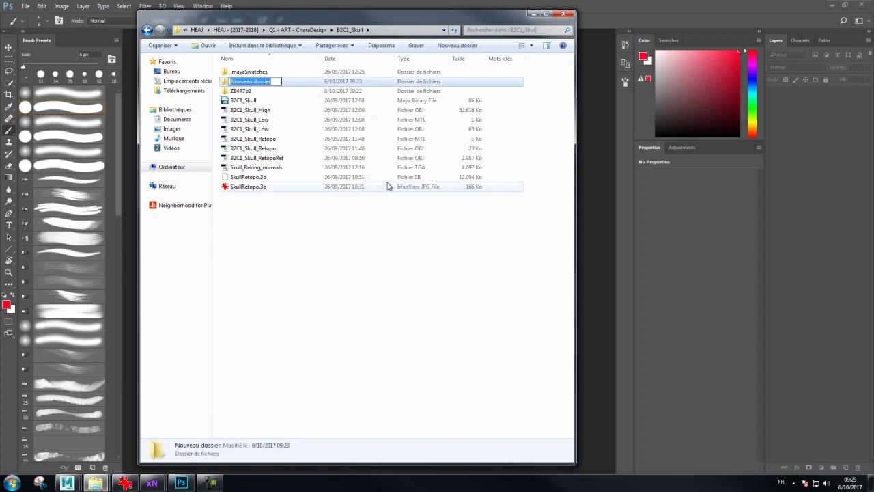
pyautogui.write('Retopo')
pyautogui.press('Return')
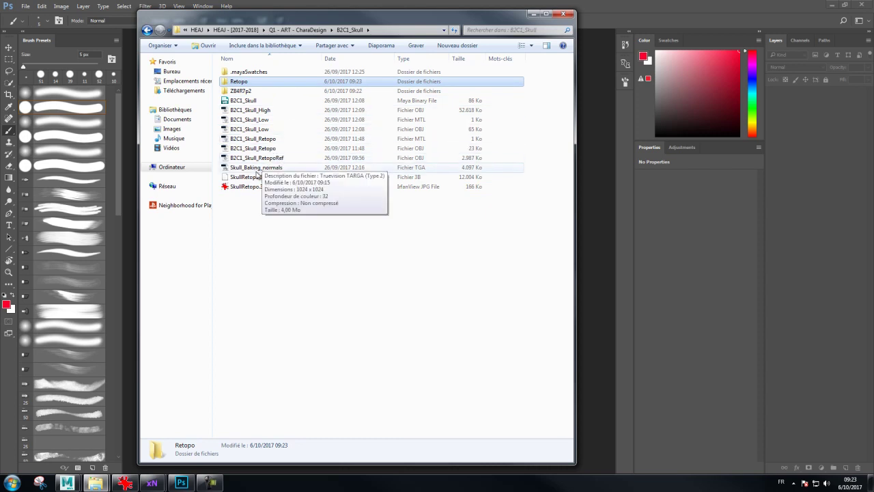
pyautogui.click(253, 178)
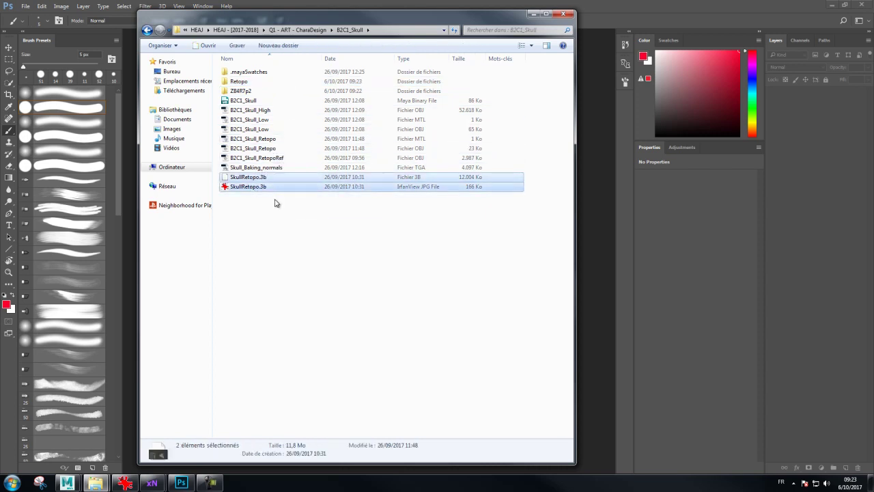
# Add B2C1_Skull_RetopoRef and the Retopo OBJ, moving all four retopo files into Retopo
pyautogui.keyDown('ctrl'); pyautogui.click(273, 159); pyautogui.keyUp('ctrl')
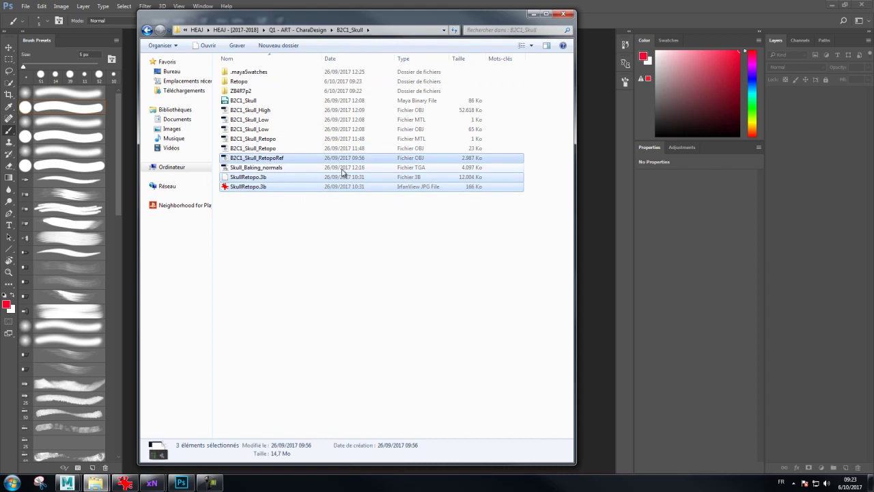
pyautogui.keyDown('ctrl'); pyautogui.click(265, 149); pyautogui.keyUp('ctrl')
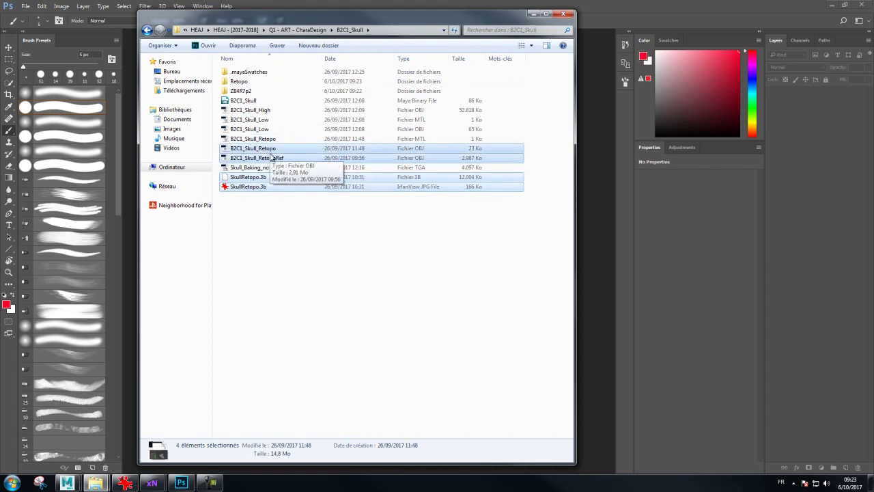
pyautogui.moveTo(265, 150); pyautogui.dragTo(238, 82)
# Delete the B2C1_Skull_Retopo and B2C1_Skull_Low MTL files
pyautogui.click(266, 138)
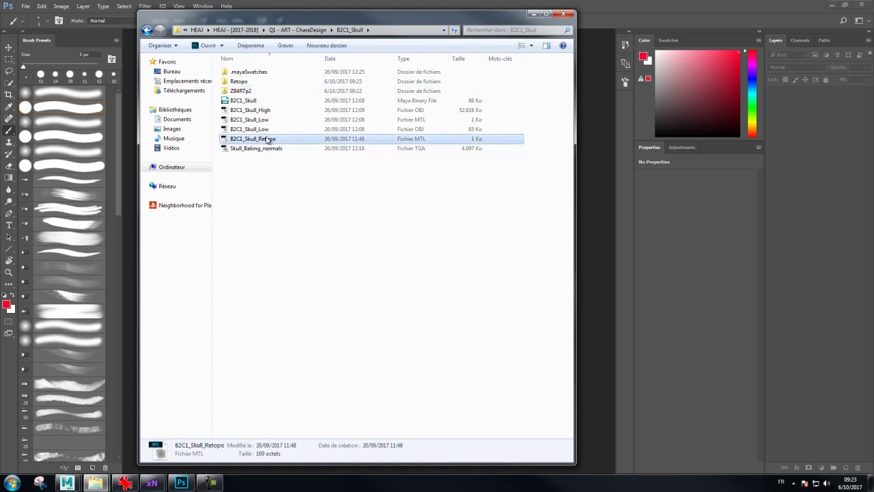
pyautogui.press('Delete')
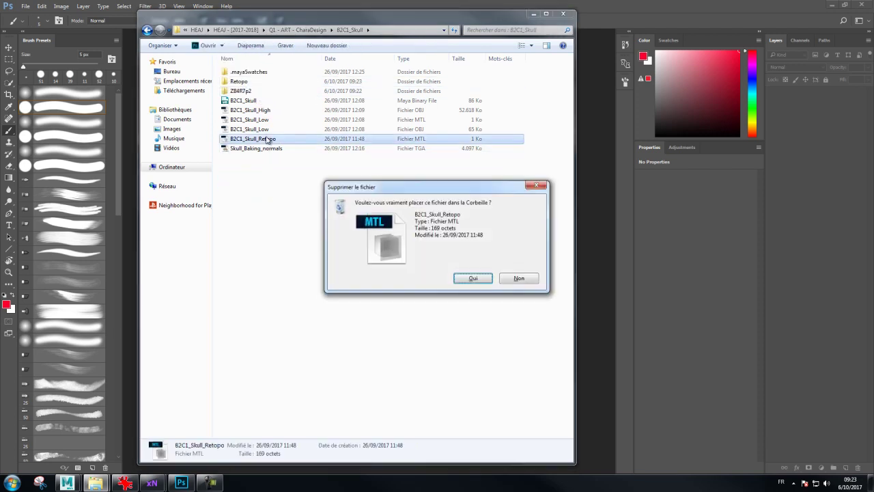
pyautogui.press('Return')
pyautogui.click(260, 122)
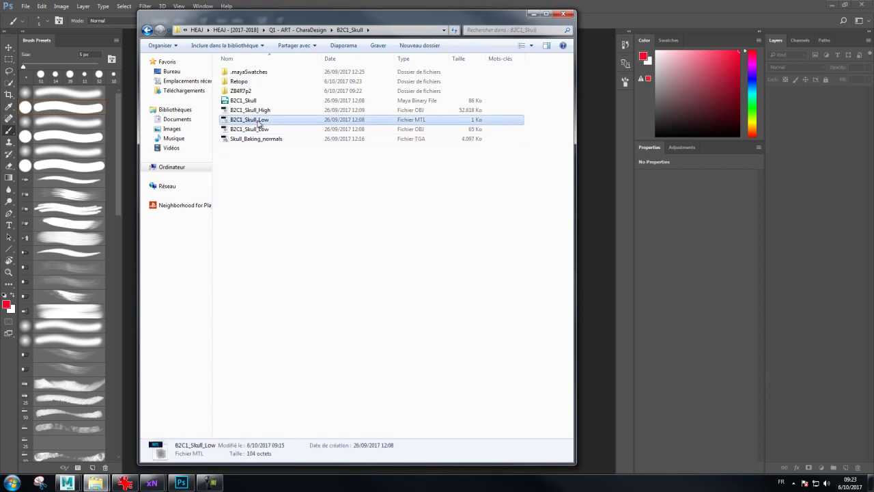
pyautogui.press('Delete')
pyautogui.press('Return')
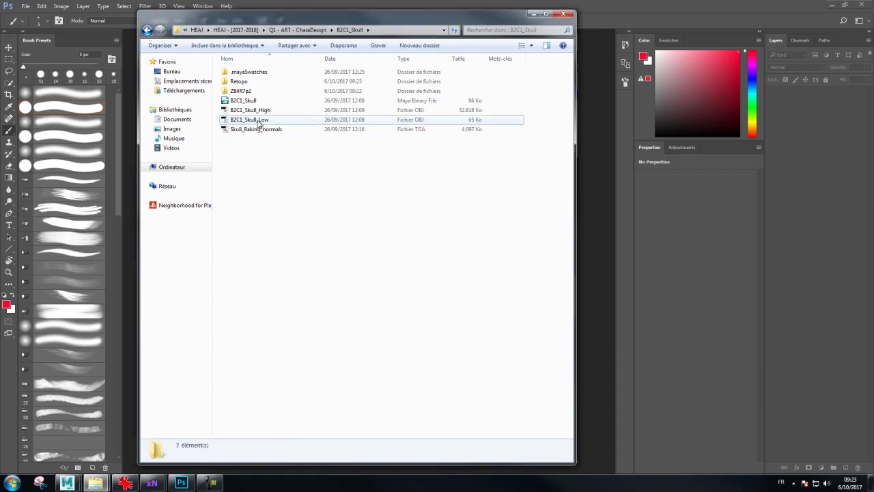
# Make a Baking folder holding B2C1_Skull_High, B2C1_Skull_Low and Skull_Baking_normals
pyautogui.rightClick(232, 154)
pyautogui.moveTo(261, 159)
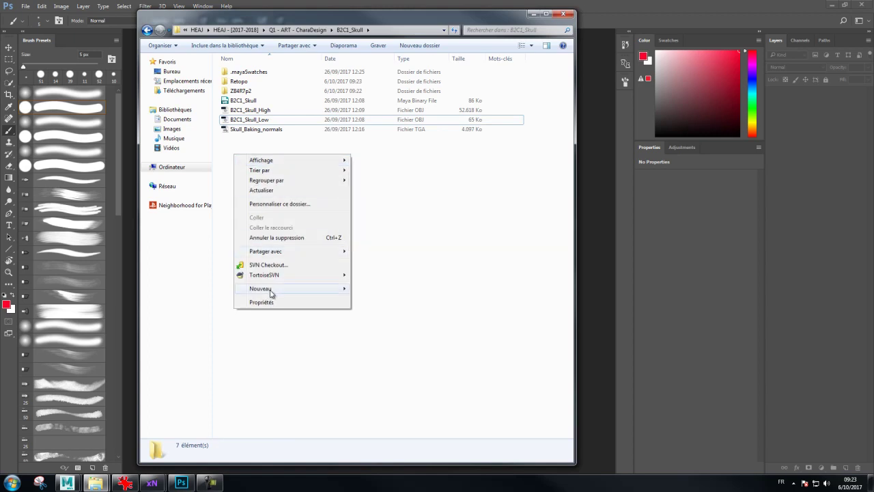
pyautogui.moveTo(269, 288)
pyautogui.click(384, 288)
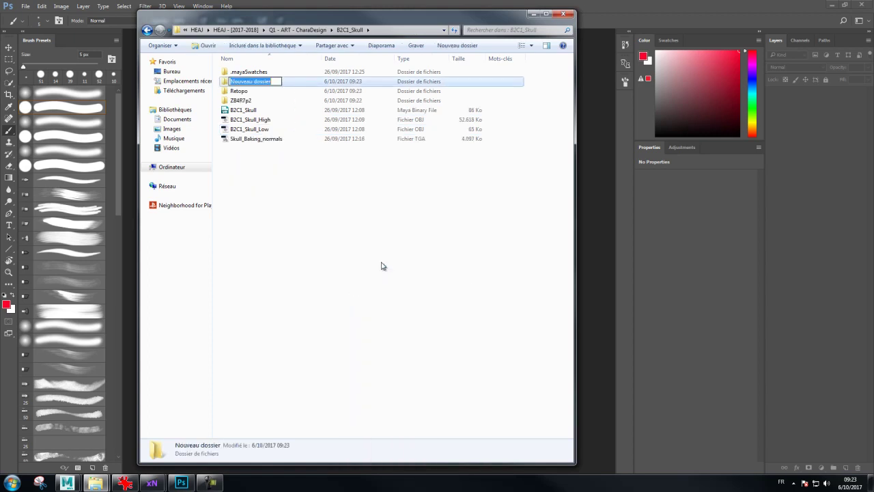
pyautogui.write('Baking')
pyautogui.press('Return')
pyautogui.moveTo(289, 158); pyautogui.dragTo(239, 126)
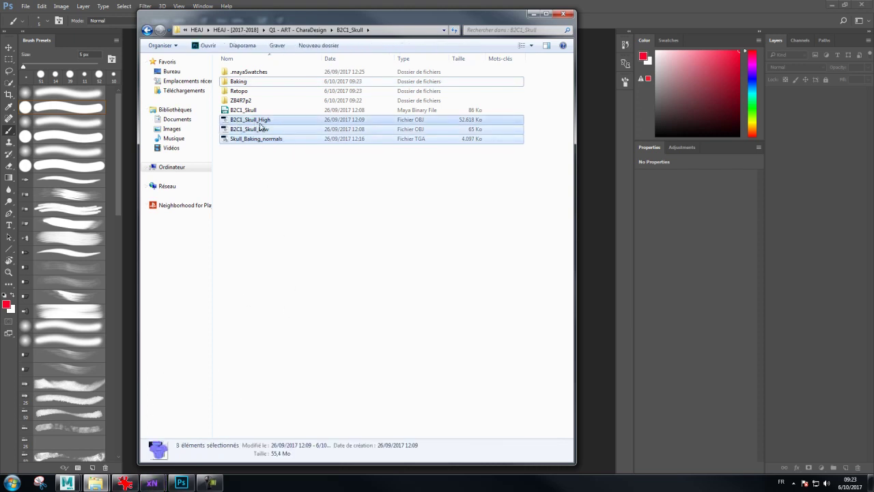
pyautogui.moveTo(263, 125)
pyautogui.mouseDown()
pyautogui.moveTo(250, 83)
pyautogui.moveTo(242, 83)
pyautogui.mouseUp()
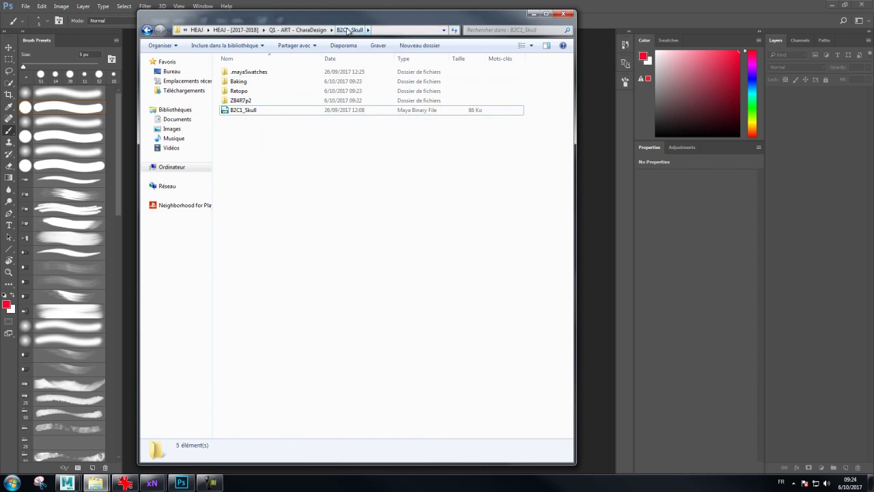
# Refresh B2C1_Skull, delete the .mayaSwatches folder, and review the remaining items
pyautogui.click(348, 30)
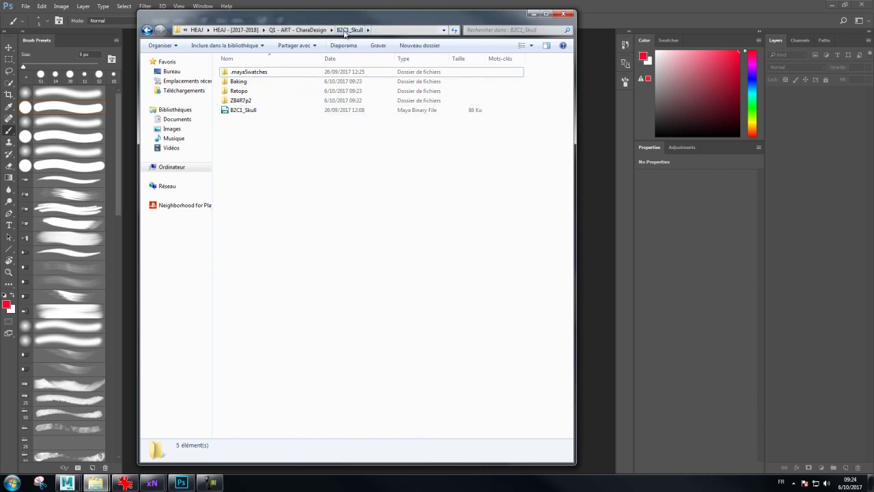
pyautogui.click(243, 72)
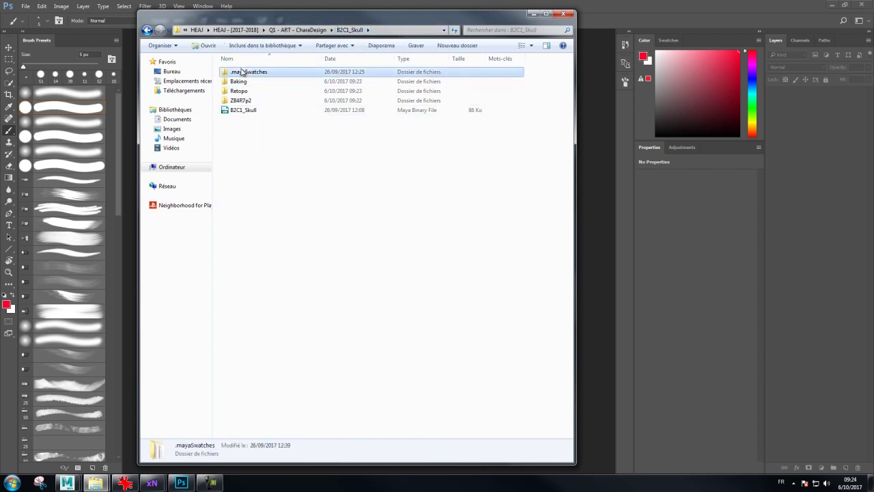
pyautogui.press('Delete')
pyautogui.press('Return')
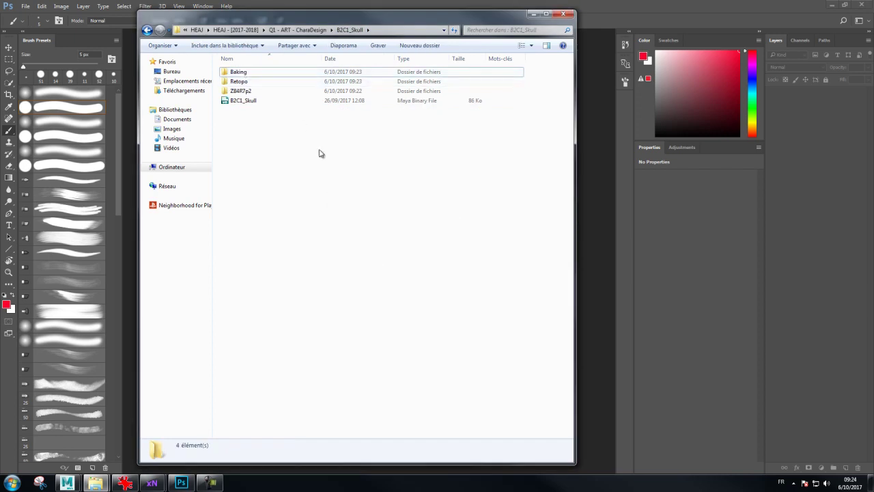
pyautogui.click(244, 103)
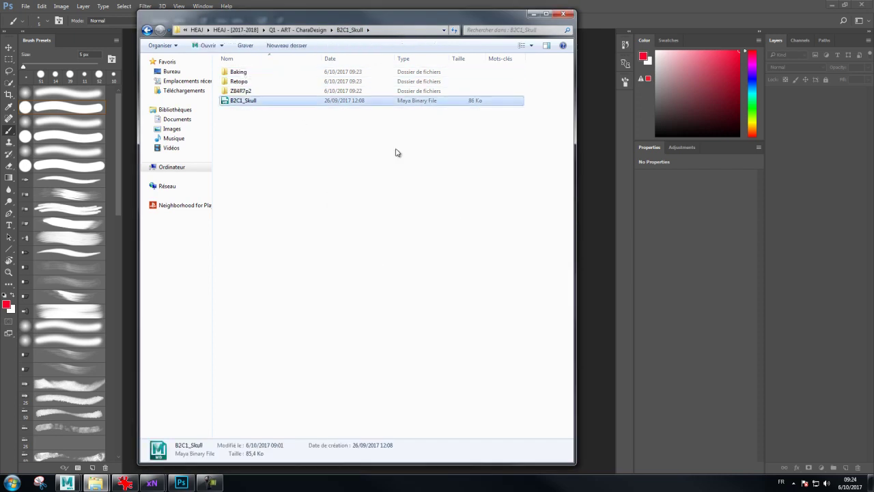
pyautogui.click(239, 91)
pyautogui.click(239, 83)
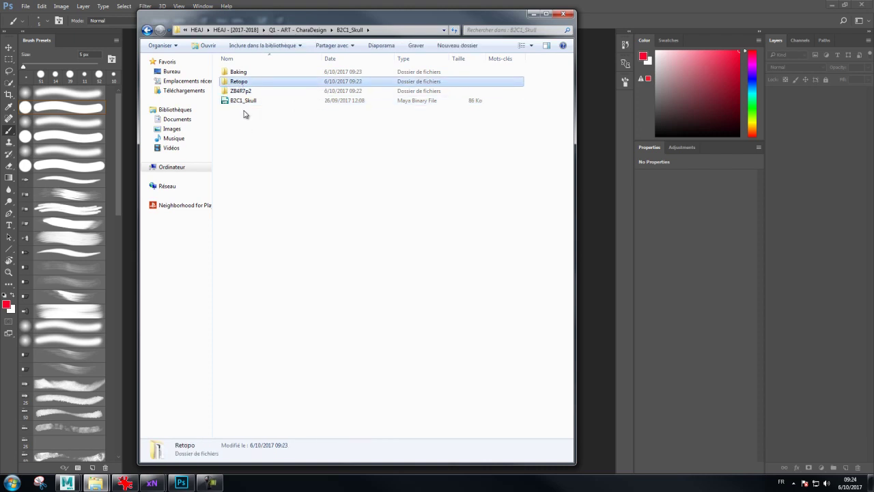
pyautogui.click(240, 73)
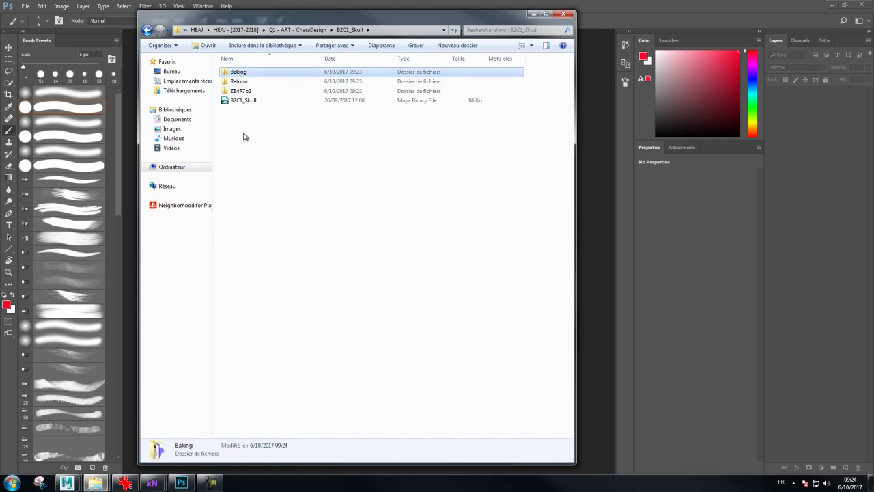
# Create a new folder named 3DPaint in B2C1_Skull
pyautogui.rightClick(253, 164)
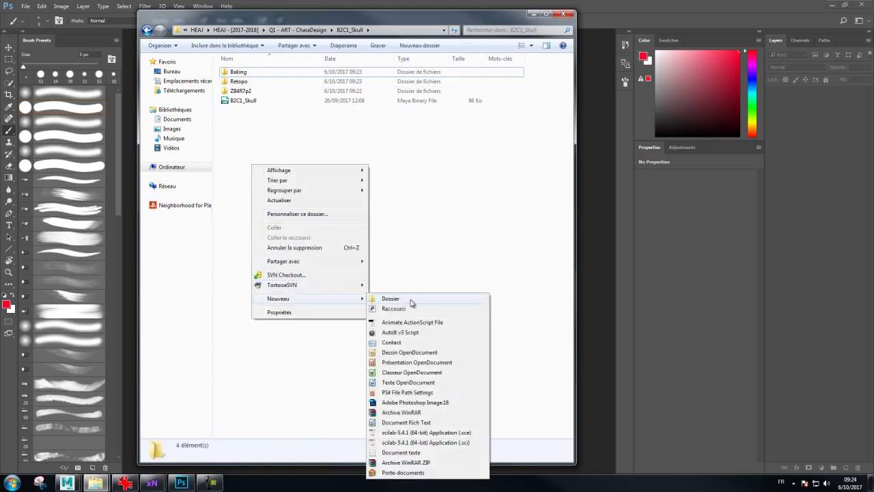
pyautogui.click(407, 300)
pyautogui.write('DPaint')
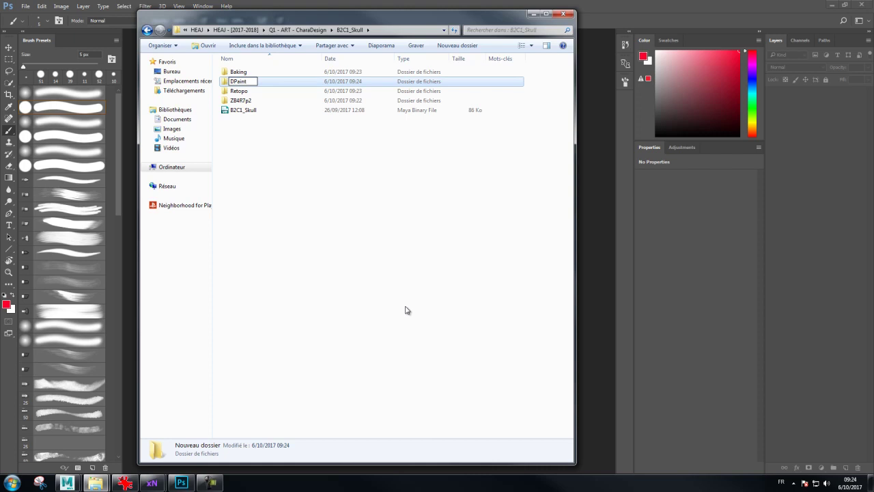
pyautogui.write('3')
pyautogui.press('Return')
pyautogui.click(413, 273)
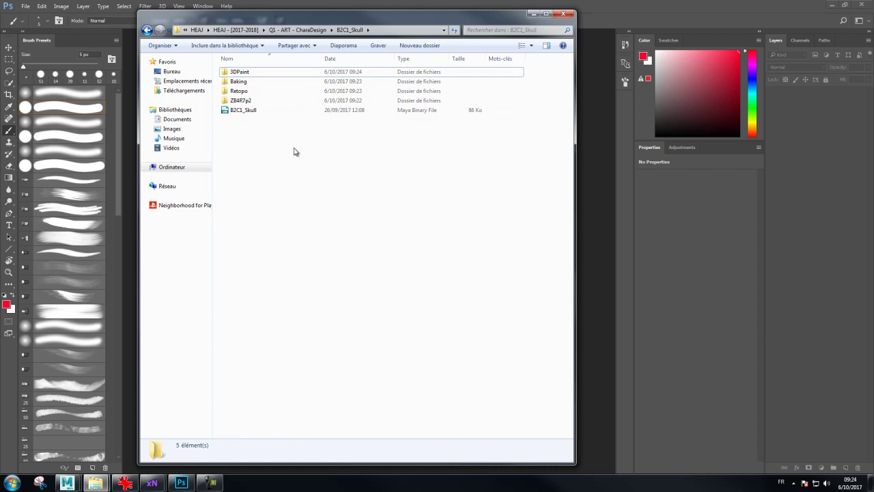
pyautogui.press('Down')
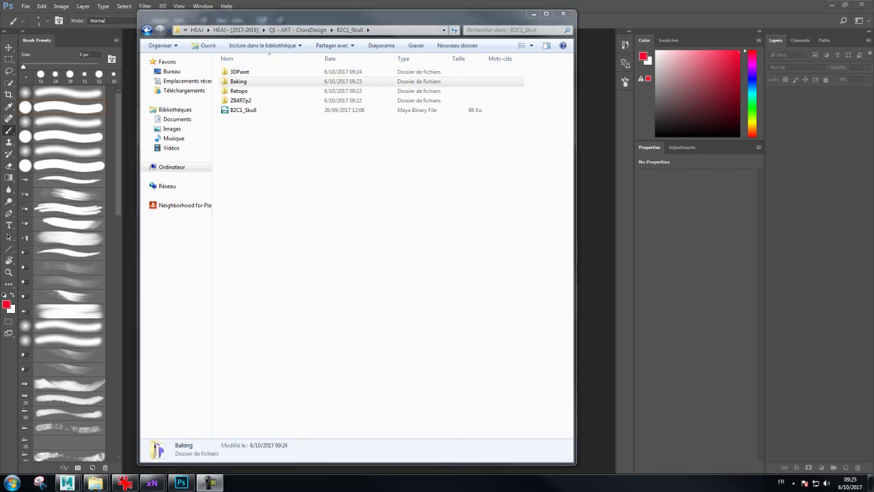
pyautogui.moveTo(67, 482)
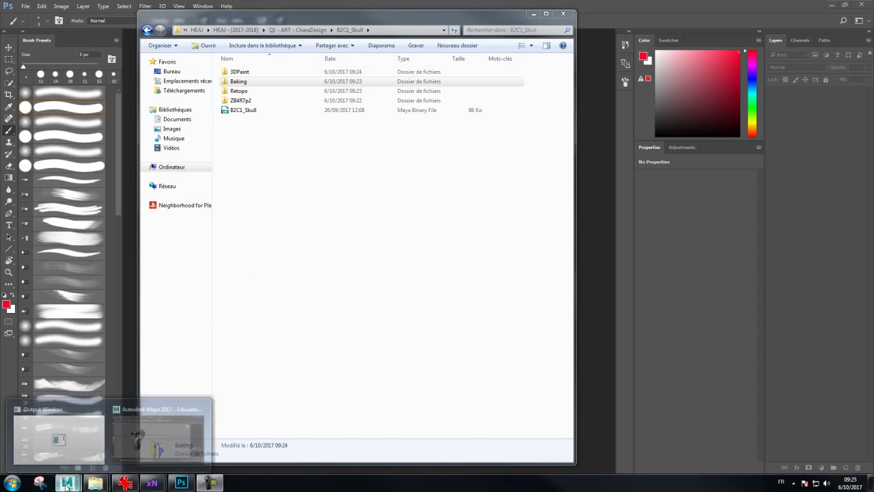
# In Maya, select the skull mesh and open an enlarged UV Editor showing its UVs
pyautogui.click(154, 444)
pyautogui.click(280, 271)
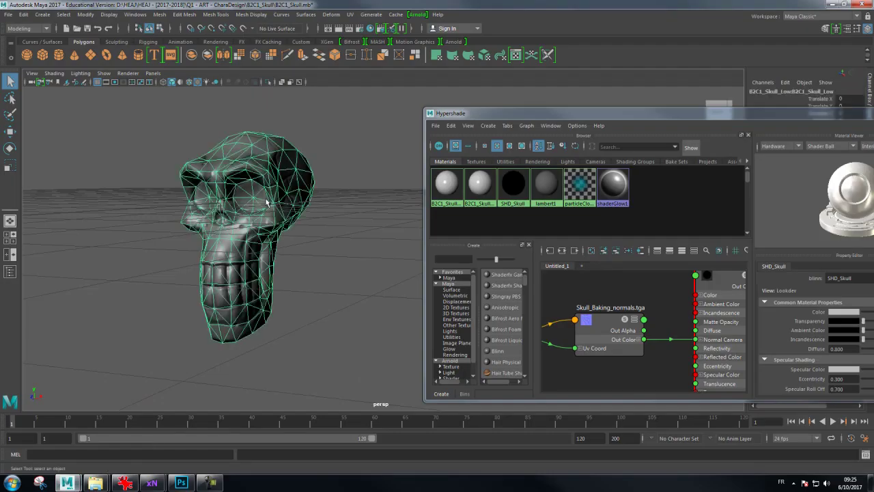
pyautogui.moveTo(577, 114)
pyautogui.mouseDown()
pyautogui.moveTo(460, 109)
pyautogui.moveTo(475, 154)
pyautogui.mouseUp()
pyautogui.click(350, 14)
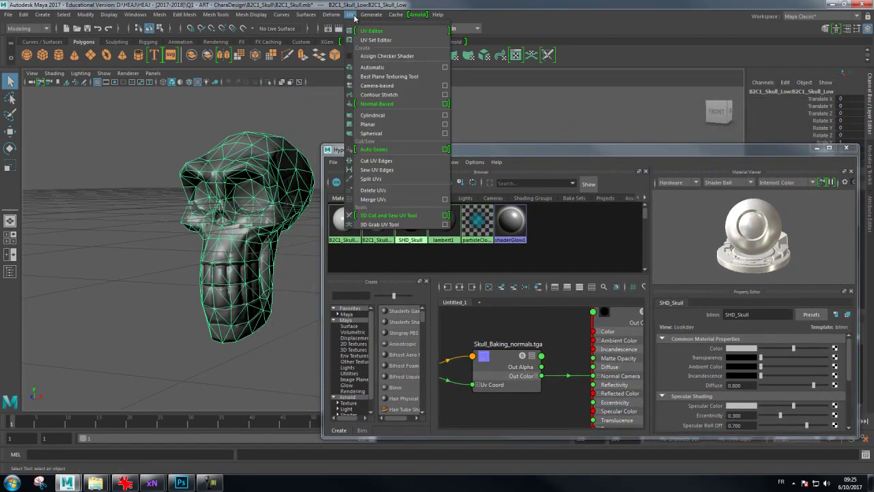
pyautogui.click(363, 32)
pyautogui.moveTo(311, 263); pyautogui.dragTo(440, 39)
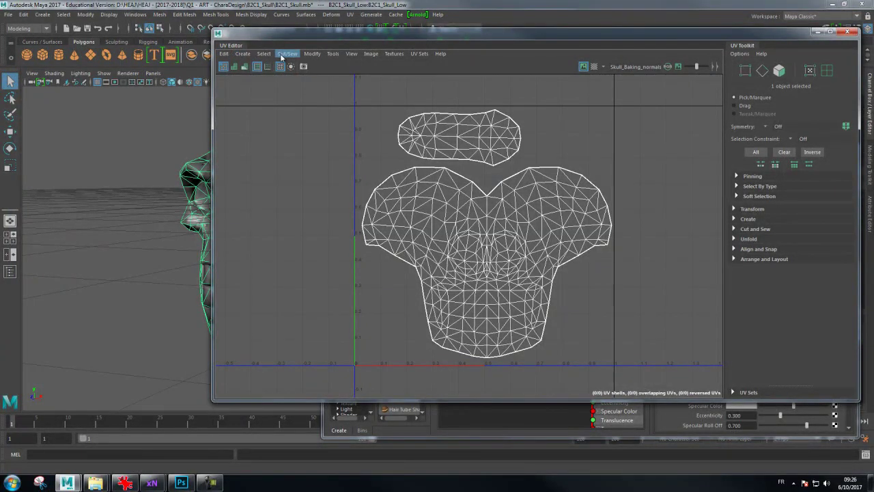
# Open UV Snapshot and browse to D:\HEAJ\HEAJ - [2017-2018]\Q1 - ART - CharaDesign\B2C1_Skull
pyautogui.click(371, 54)
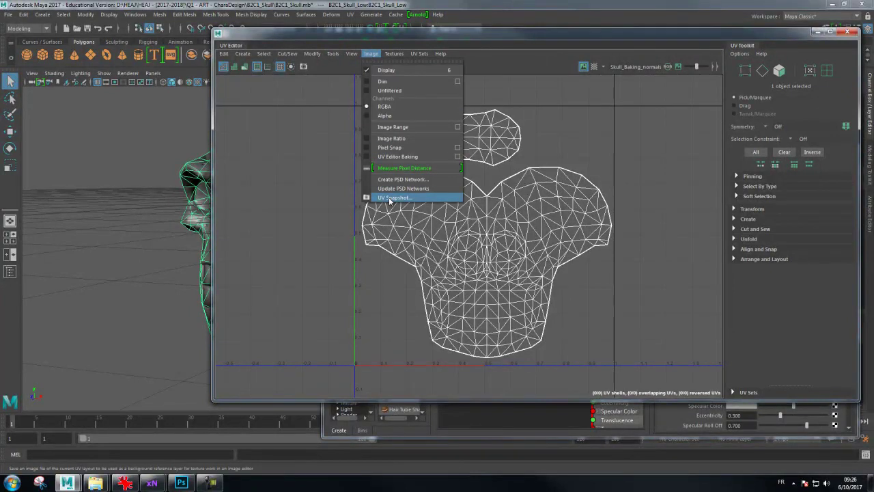
pyautogui.click(393, 197)
pyautogui.moveTo(381, 160); pyautogui.dragTo(343, 75)
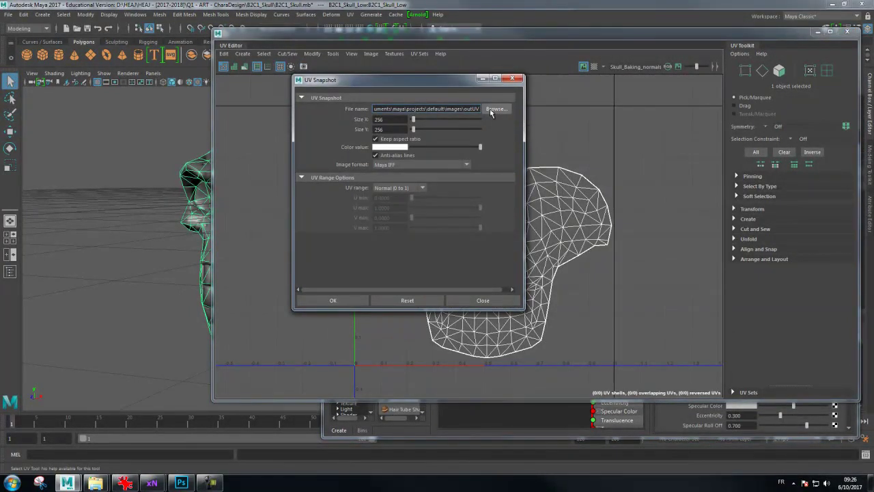
pyautogui.click(497, 109)
pyautogui.click(124, 136)
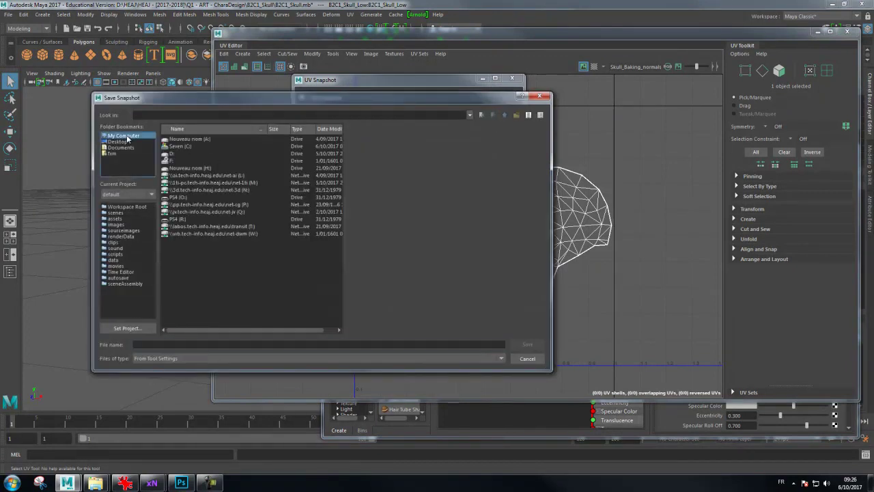
pyautogui.click(117, 142)
pyautogui.click(122, 136)
pyautogui.doubleClick(175, 156)
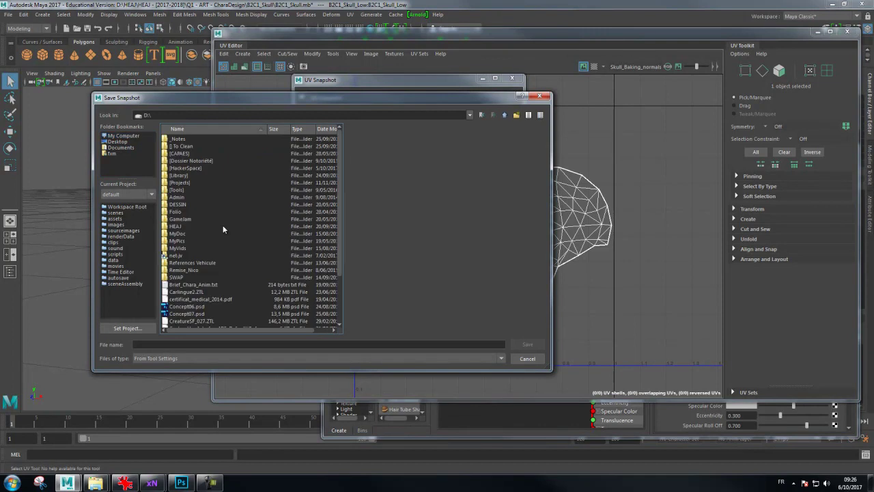
pyautogui.doubleClick(176, 226)
pyautogui.doubleClick(199, 197)
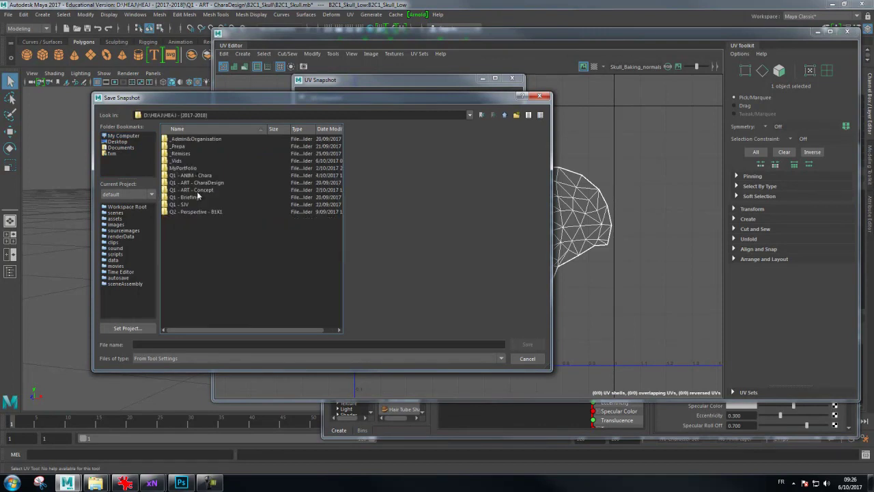
pyautogui.click(197, 183)
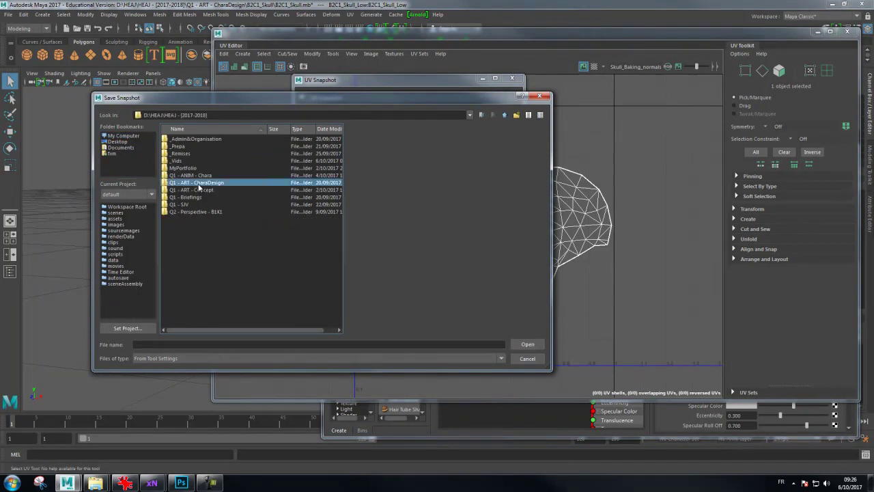
pyautogui.doubleClick(197, 183)
pyautogui.doubleClick(185, 146)
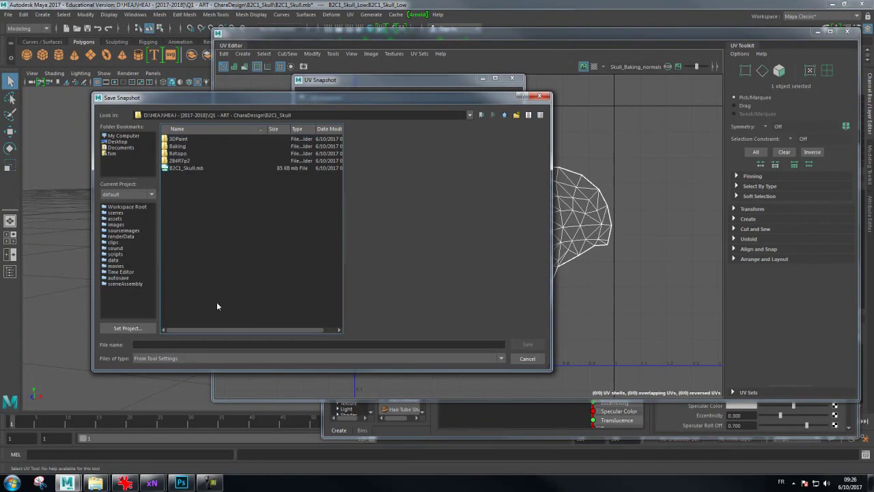
# Save the snapshot as UVs, 1024 × 1024, in Targa format
pyautogui.click(150, 360)
pyautogui.click(160, 341)
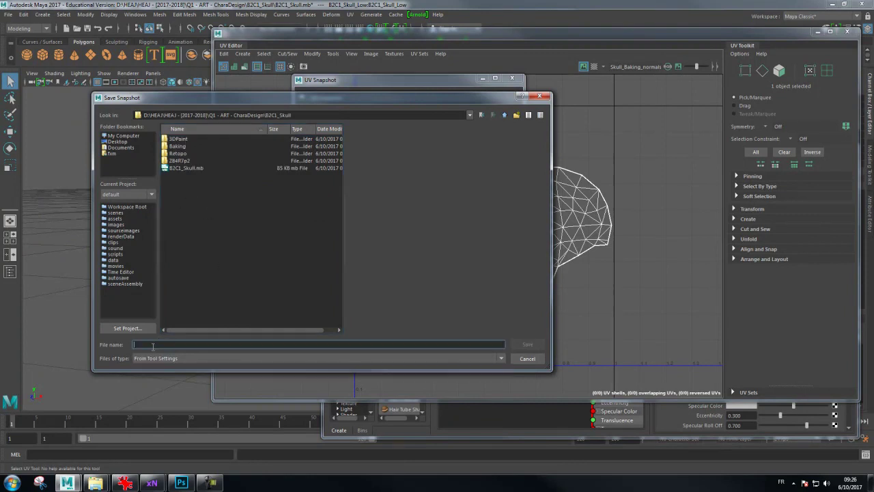
pyautogui.write('U')
pyautogui.press('Return')
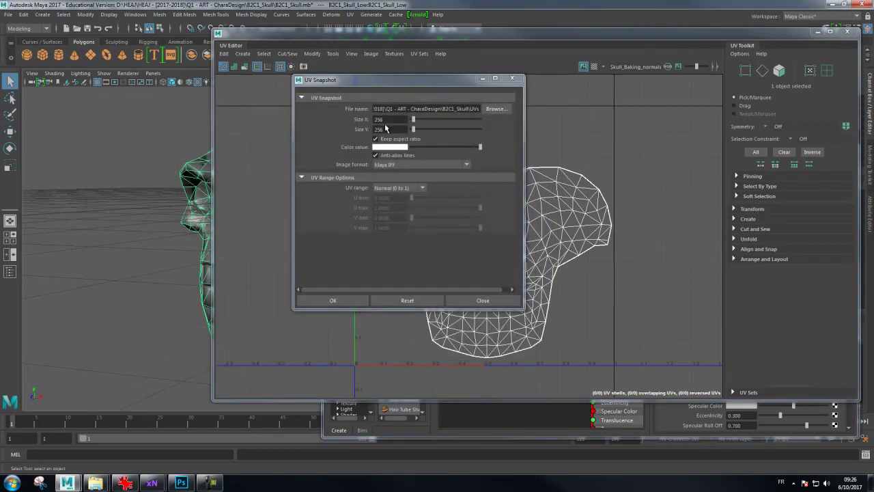
pyautogui.press('Tab')
pyautogui.write('4')
pyautogui.press('Tab')
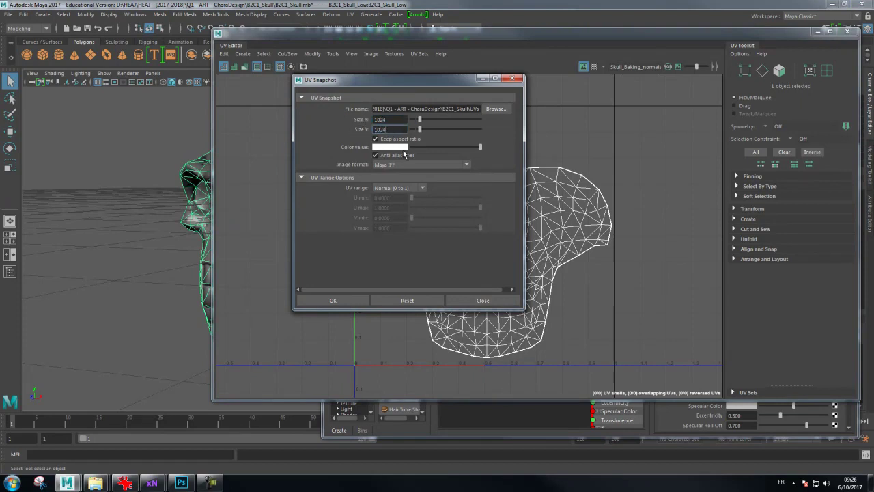
pyautogui.click(389, 166)
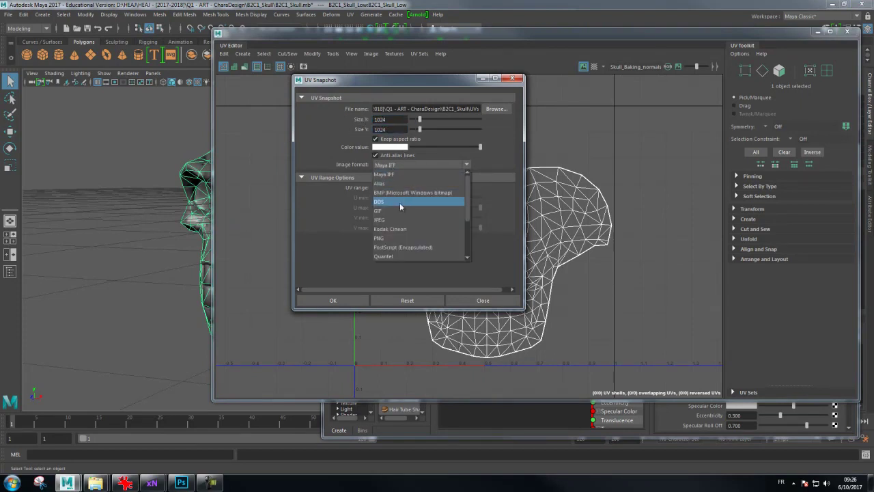
pyautogui.scroll(-1, 400, 234)
pyautogui.scroll(-2, 399, 234)
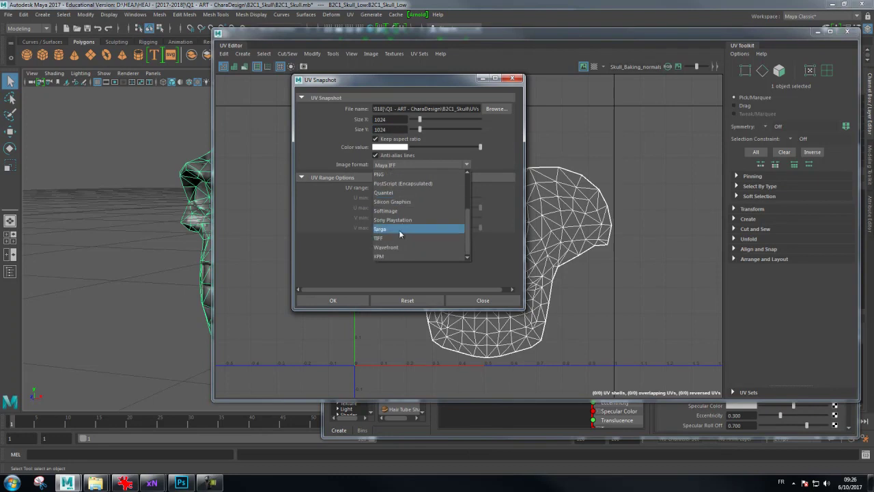
pyautogui.click(386, 234)
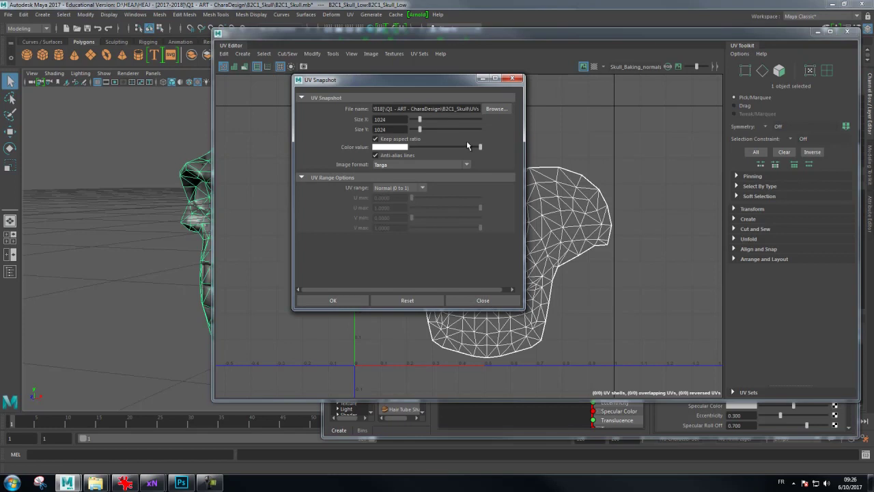
pyautogui.click(333, 302)
pyautogui.moveTo(440, 455); pyautogui.dragTo(211, 451)
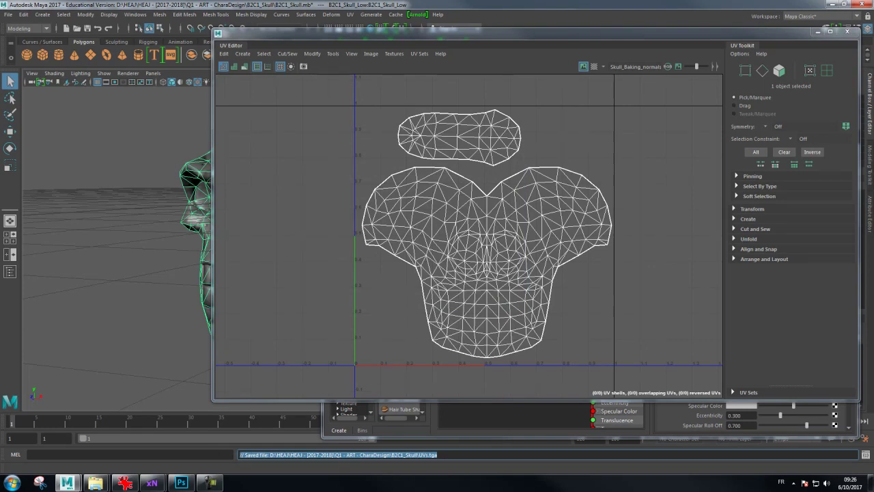
pyautogui.click(181, 482)
# In Photoshop's Open dialog, browse Toshiba HDD (D:) down to the B2C1_Skull folder
pyautogui.doubleClick(360, 215)
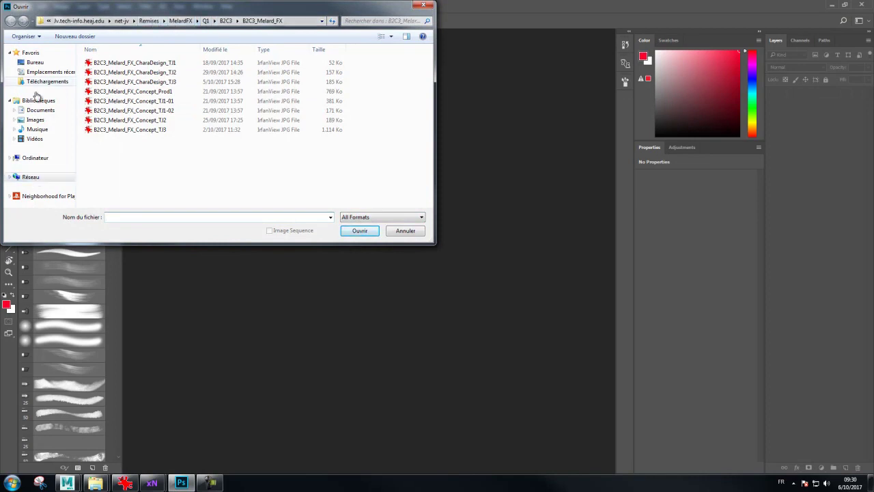
pyautogui.click(35, 63)
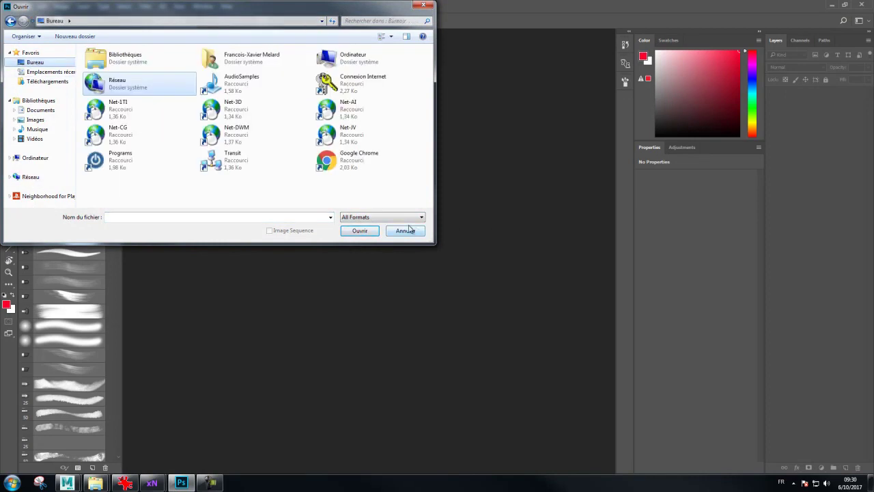
pyautogui.doubleClick(362, 60)
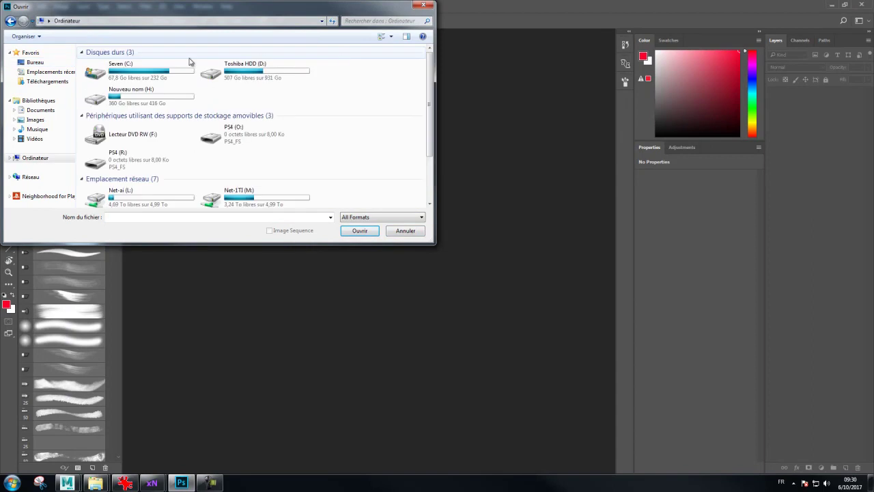
pyautogui.doubleClick(232, 69)
pyautogui.doubleClick(109, 179)
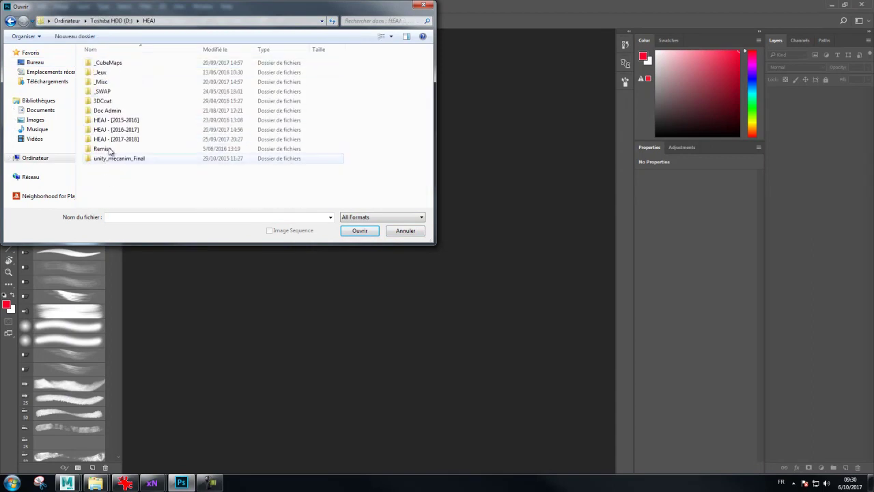
pyautogui.doubleClick(114, 139)
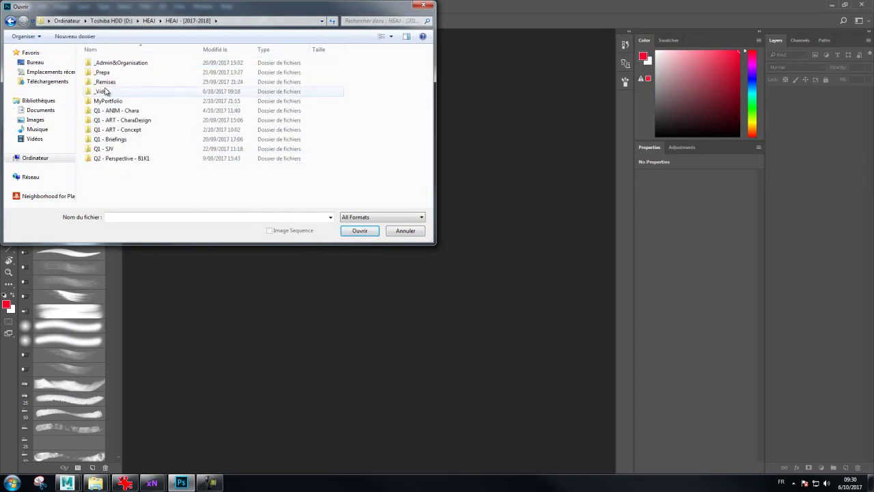
pyautogui.doubleClick(119, 121)
pyautogui.doubleClick(102, 62)
# Open UVs.tga, load its Alpha 1 channel as a selection, then deselect
pyautogui.doubleClick(357, 71)
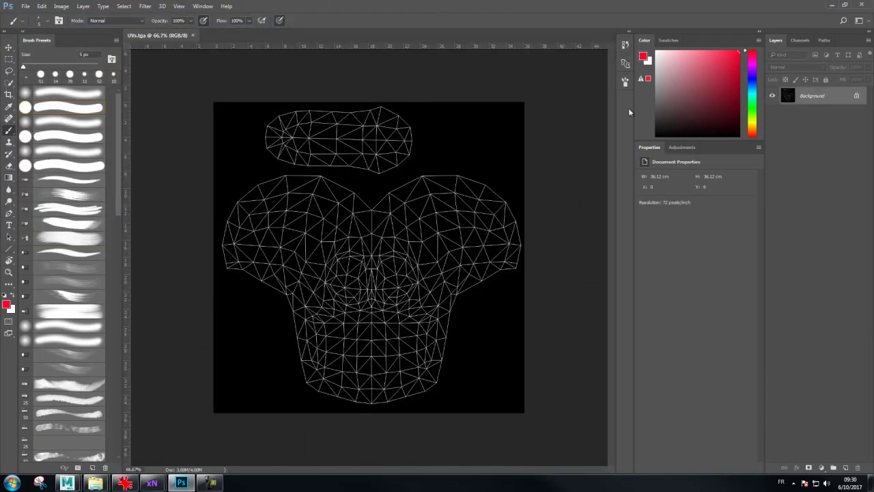
pyautogui.click(794, 40)
pyautogui.click(804, 127)
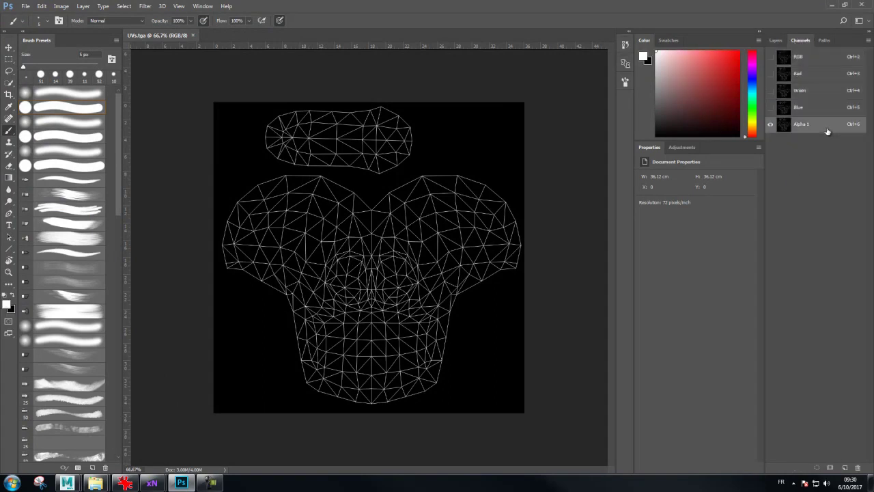
pyautogui.keyDown('ctrl'); pyautogui.click(787, 130); pyautogui.keyUp('ctrl')
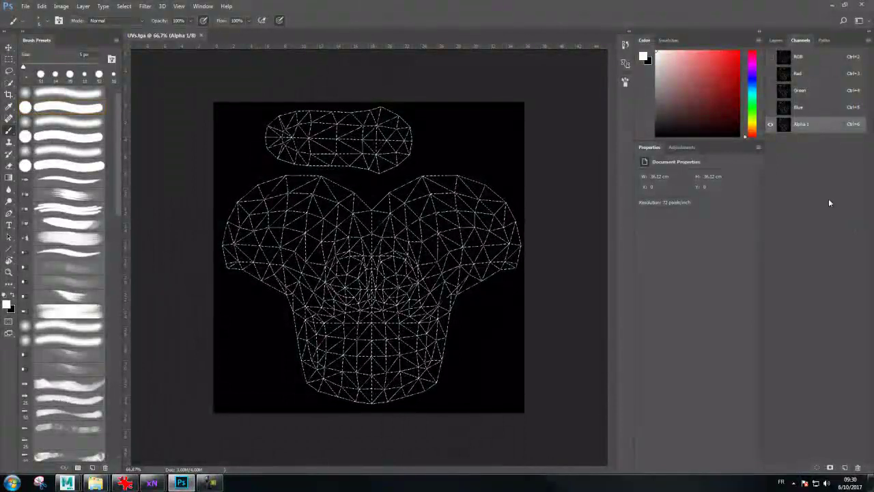
pyautogui.hotkey('ctrl', 'd')
# Return to the RGB composite and Layers, then float UVs.tga in its own window
pyautogui.click(771, 41)
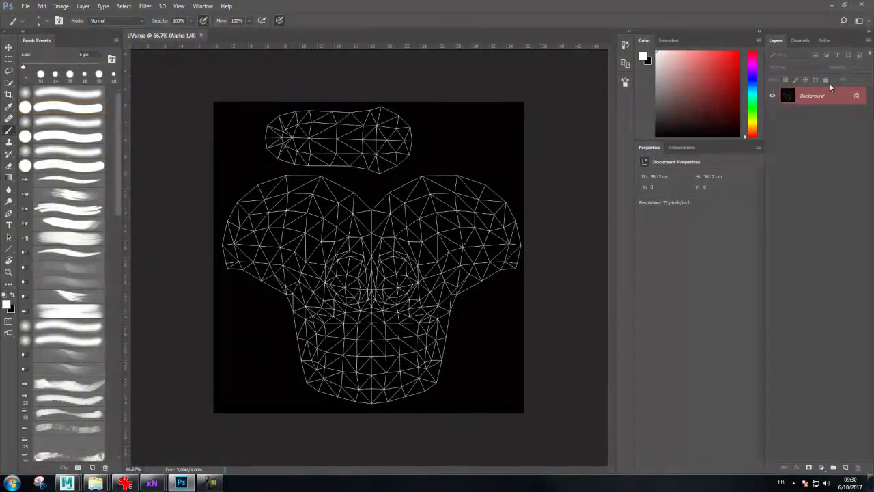
pyautogui.click(799, 43)
pyautogui.click(813, 60)
pyautogui.click(775, 40)
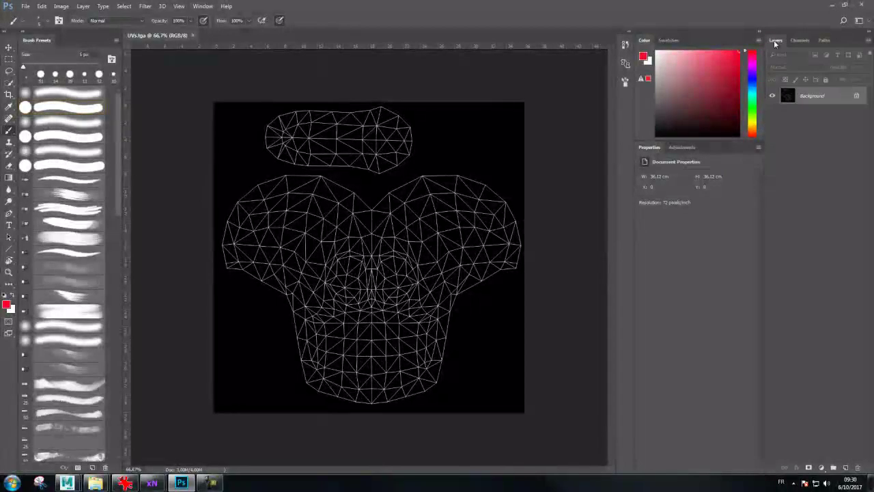
pyautogui.moveTo(174, 36); pyautogui.dragTo(404, 60)
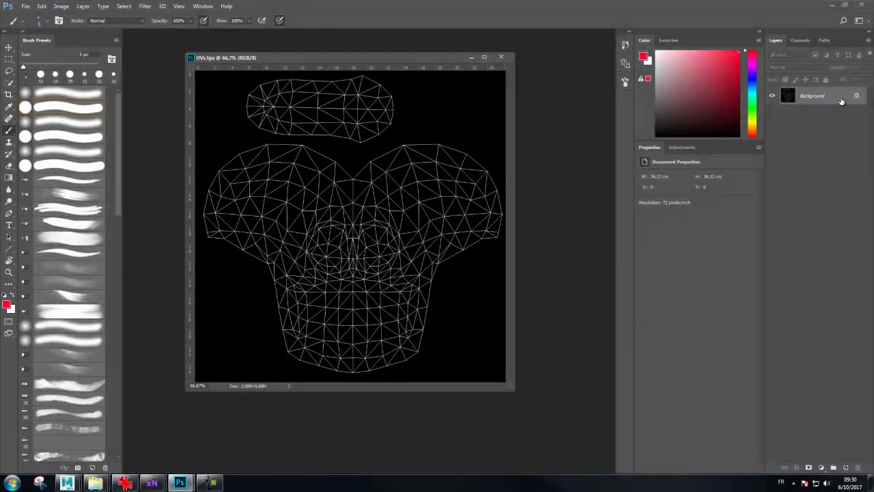
# Convert the Background to Layer 0 and invert it to black lines on white
pyautogui.doubleClick(841, 100)
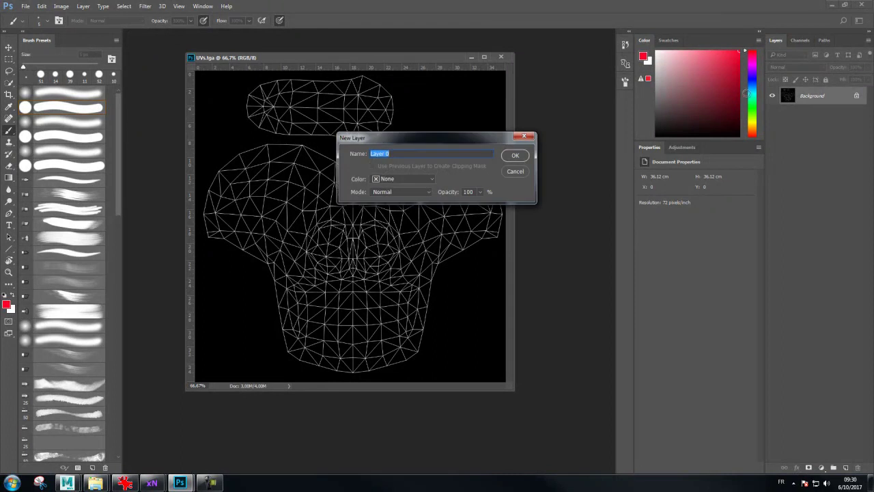
pyautogui.click(505, 155)
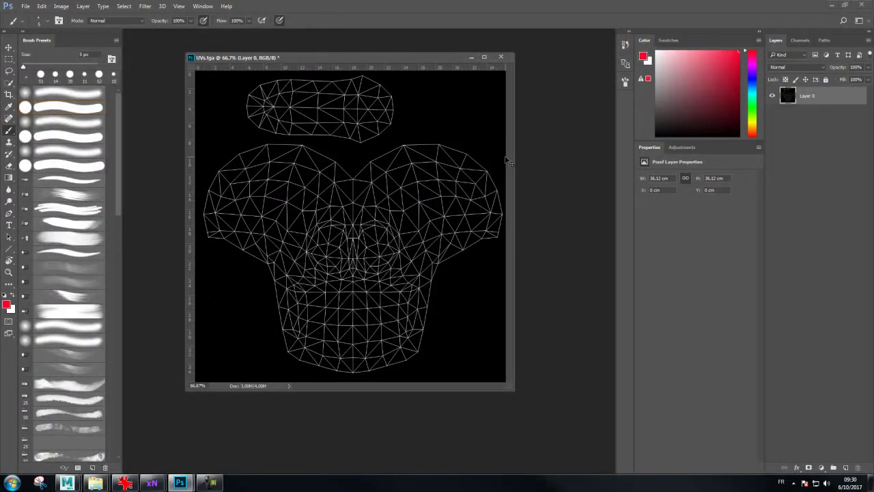
pyautogui.hotkey('ctrl', 'i')
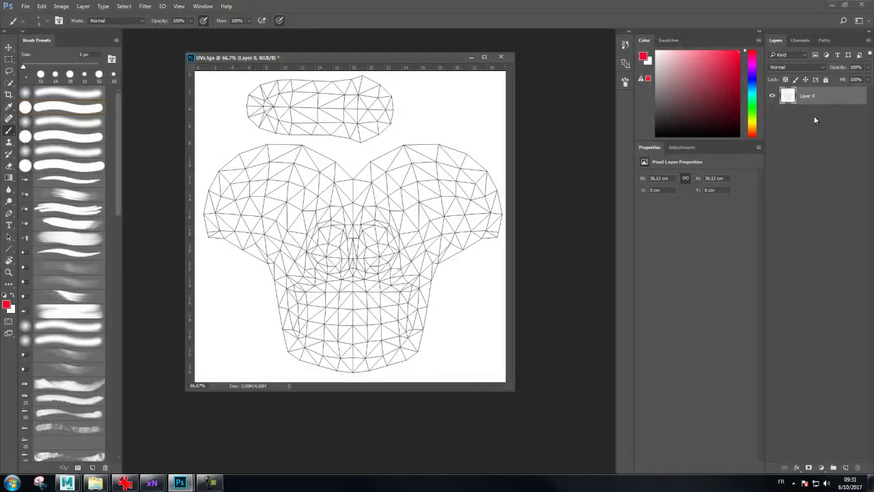
# Rename the layer Wire and set its blend mode to Multiply
pyautogui.doubleClick(807, 96)
pyautogui.write('UV')
pyautogui.write('e')
pyautogui.press('Return')
pyautogui.click(800, 66)
pyautogui.click(789, 96)
pyautogui.moveTo(363, 55)
pyautogui.mouseDown()
pyautogui.moveTo(271, 42)
pyautogui.moveTo(250, 51)
pyautogui.mouseUp()
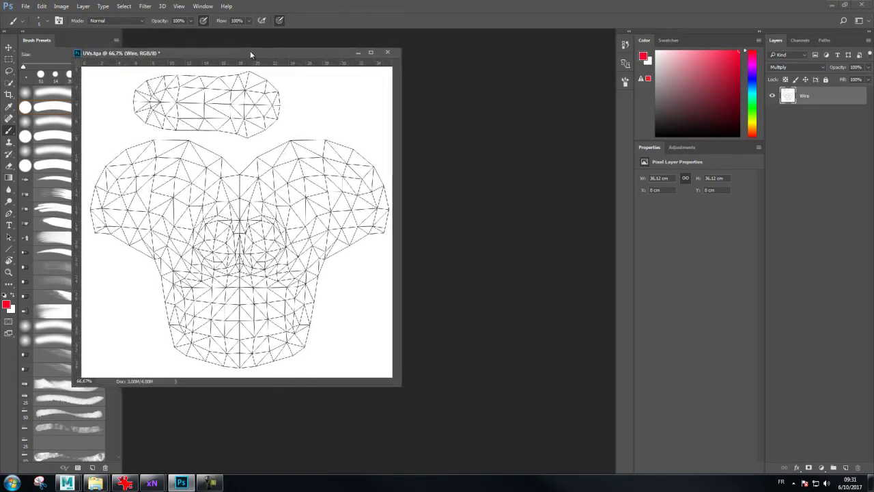
# Open Skull_Baking_normals.tga from the Baking folder
pyautogui.doubleClick(503, 134)
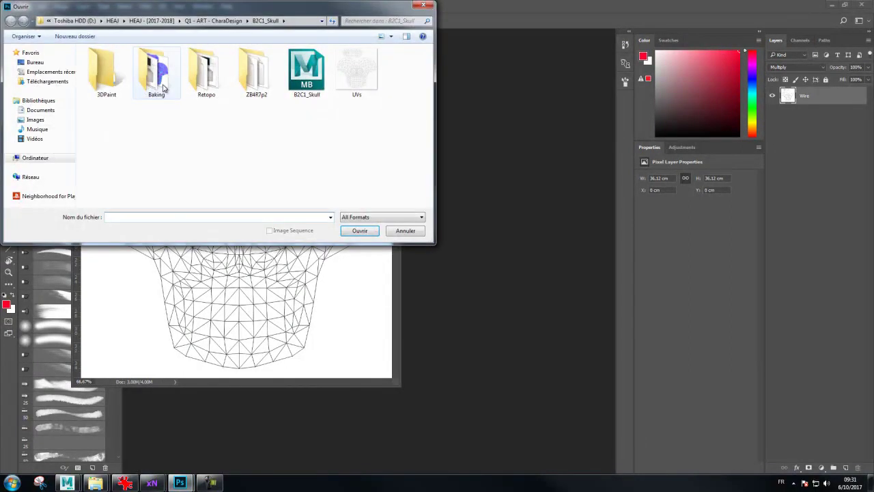
pyautogui.doubleClick(156, 72)
pyautogui.doubleClick(206, 75)
# Copy the normal map into UVs.tga as Layer 1 beneath Wire, then close the normals file
pyautogui.moveTo(210, 66); pyautogui.dragTo(456, 114)
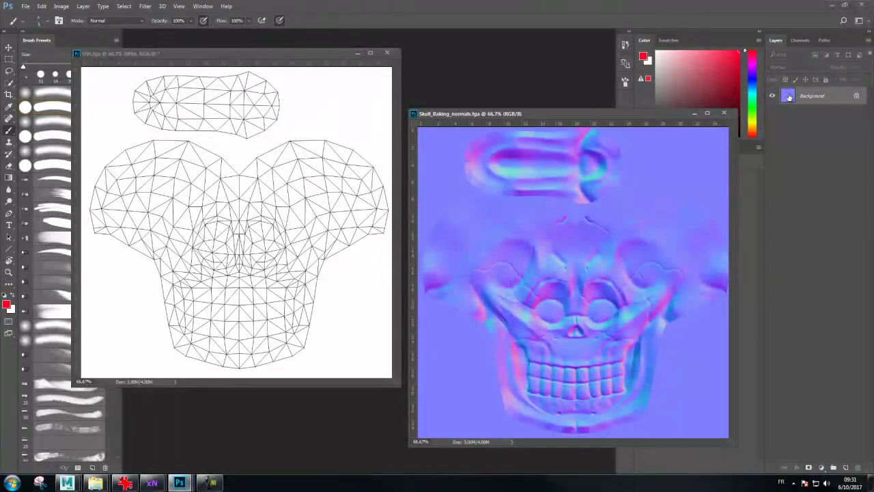
pyautogui.moveTo(781, 95); pyautogui.dragTo(335, 166)
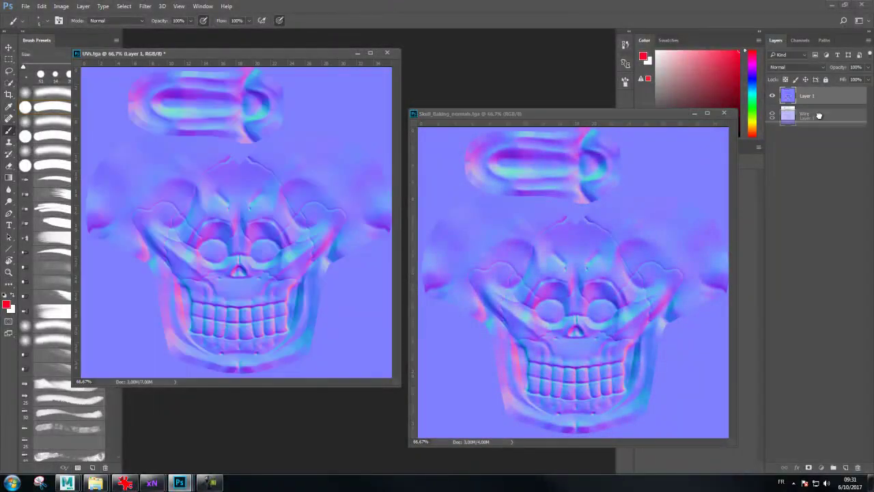
pyautogui.moveTo(811, 98); pyautogui.dragTo(810, 119)
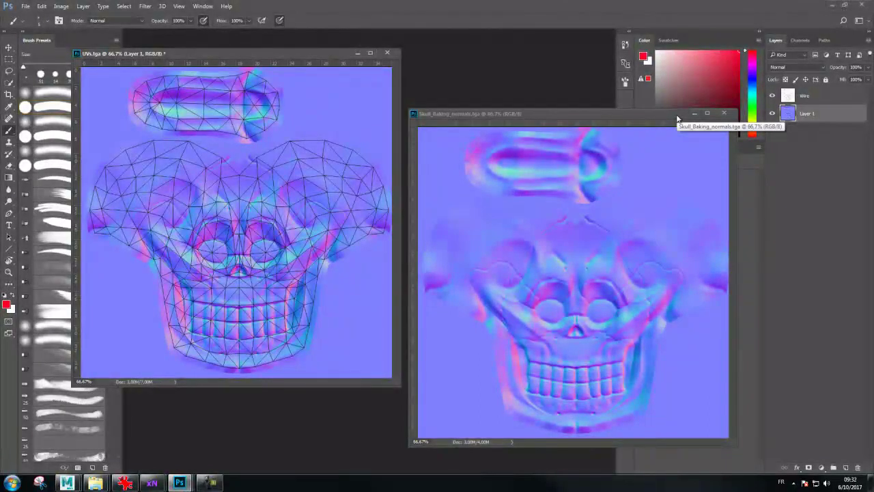
pyautogui.click(678, 118)
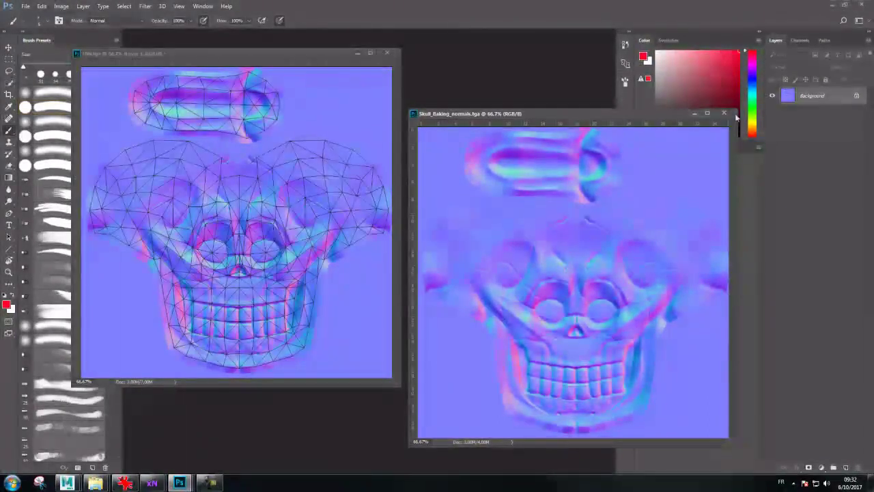
pyautogui.click(726, 114)
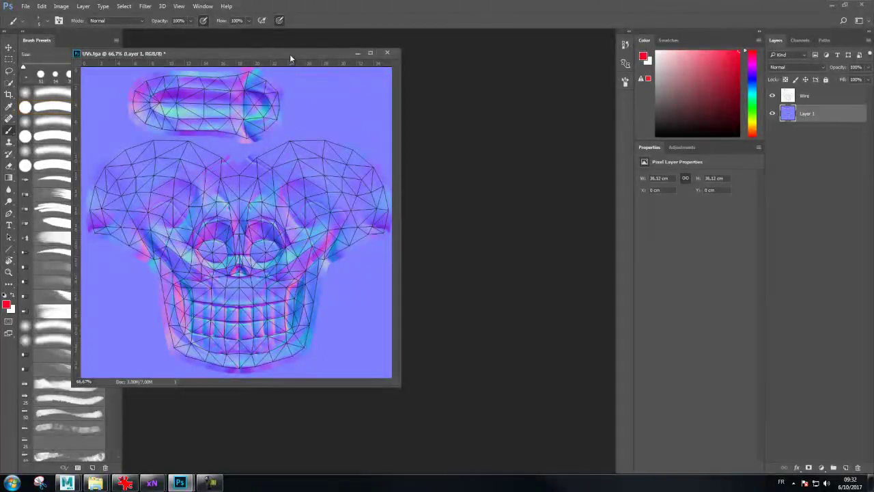
pyautogui.moveTo(290, 54); pyautogui.dragTo(386, 71)
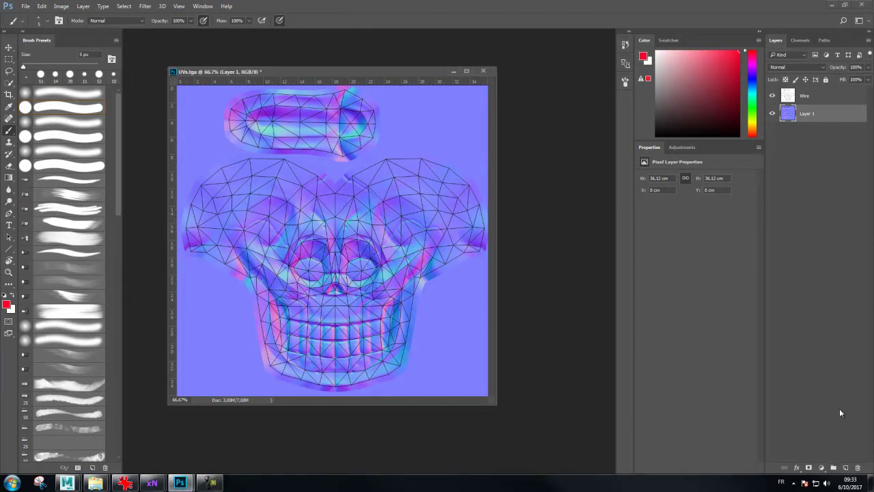
# Create a new group, move Layer 1 into it, and name the group Normal
pyautogui.click(834, 467)
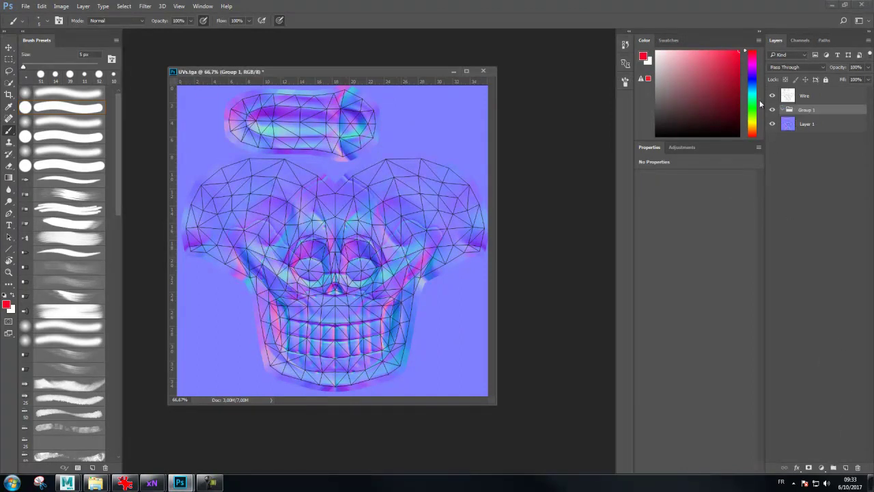
pyautogui.moveTo(807, 114); pyautogui.dragTo(807, 112)
pyautogui.doubleClick(807, 110)
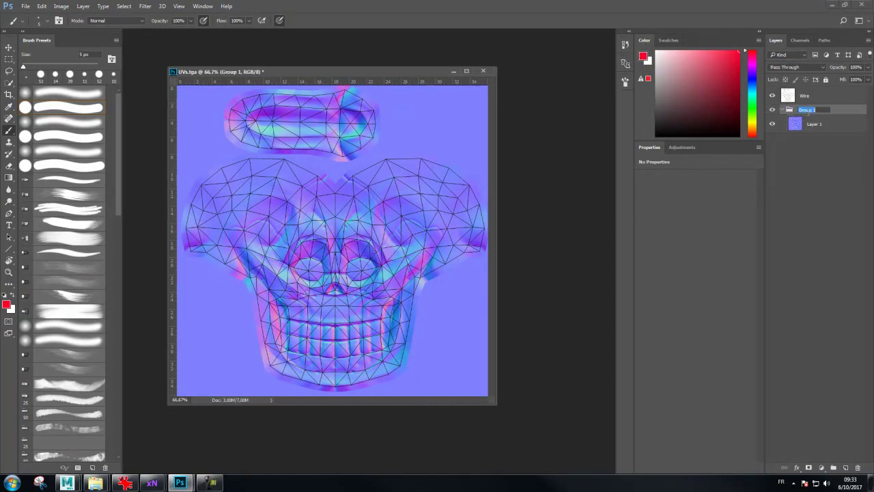
pyautogui.write('Normal')
pyautogui.press('Return')
# Toggle the Normal group collapsed and expanded, then select the Wire layer
pyautogui.click(783, 110)
pyautogui.click(784, 110)
pyautogui.click(783, 110)
pyautogui.moveTo(411, 71); pyautogui.dragTo(404, 67)
pyautogui.click(806, 95)
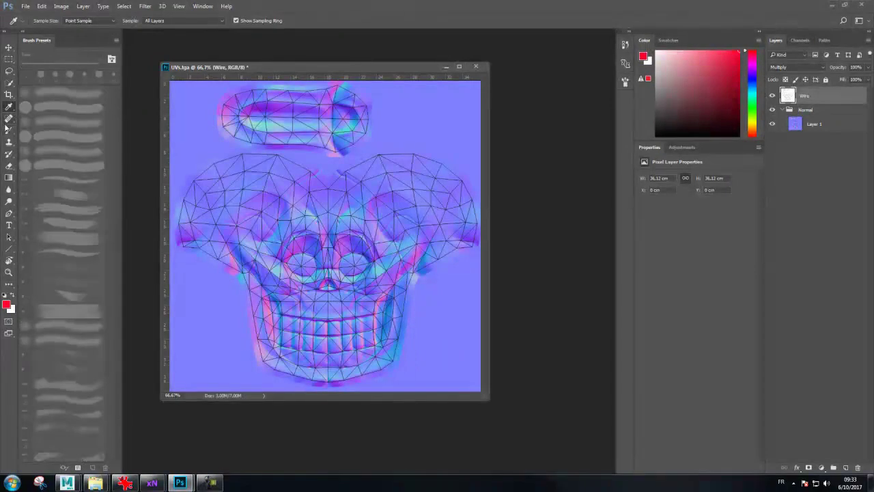
pyautogui.click(9, 120)
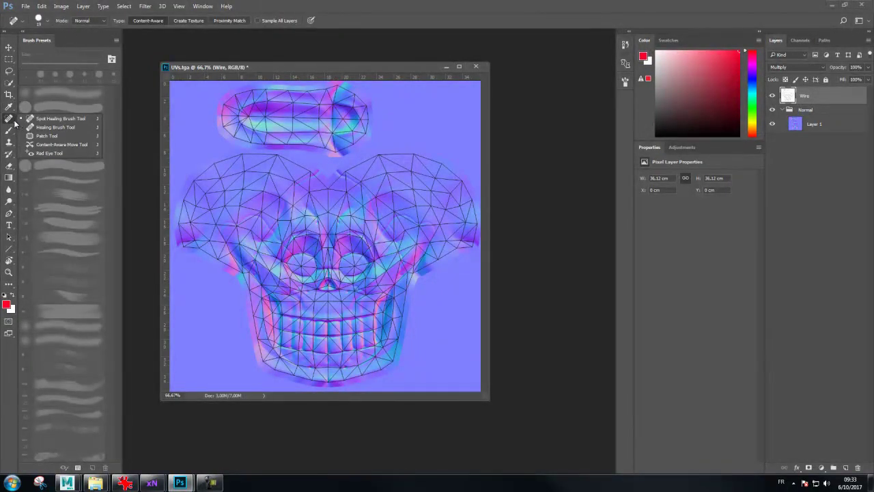
# Magic Wand the blue background and invert the selection to cover only the UV islands
pyautogui.click(10, 83)
pyautogui.rightClick(11, 86)
pyautogui.click(36, 95)
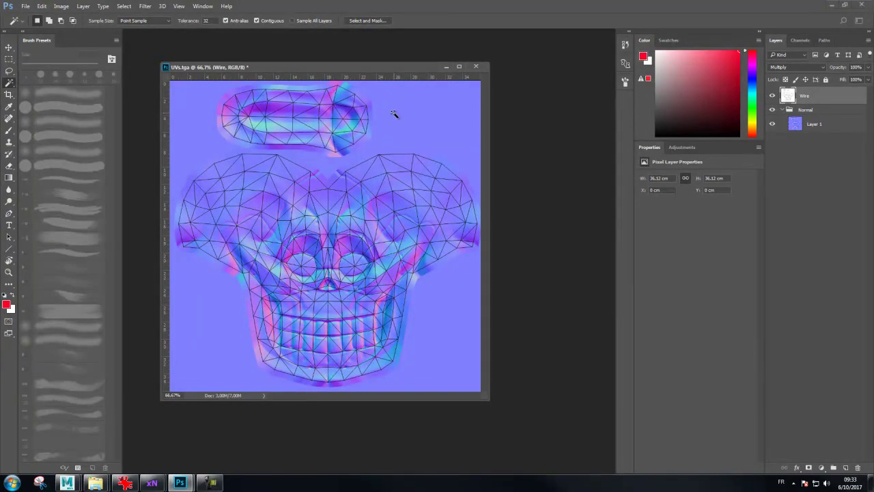
pyautogui.click(416, 123)
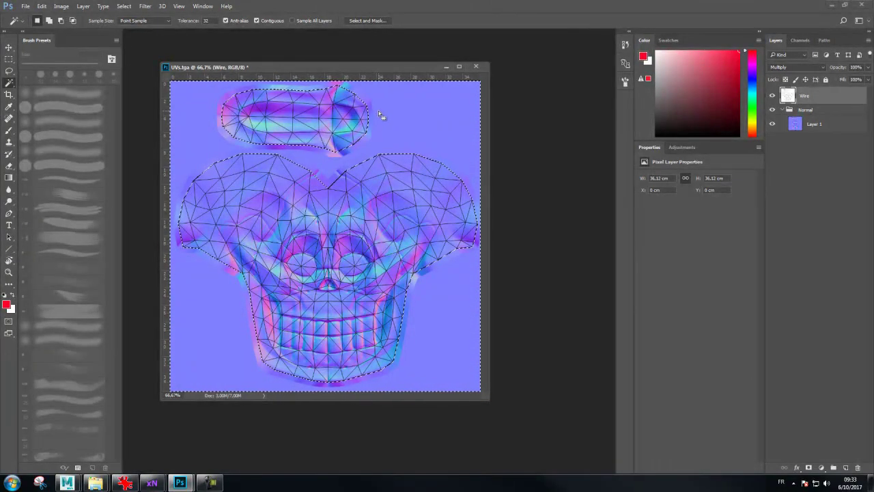
pyautogui.hotkey('ctrl', 'shift', 'i')
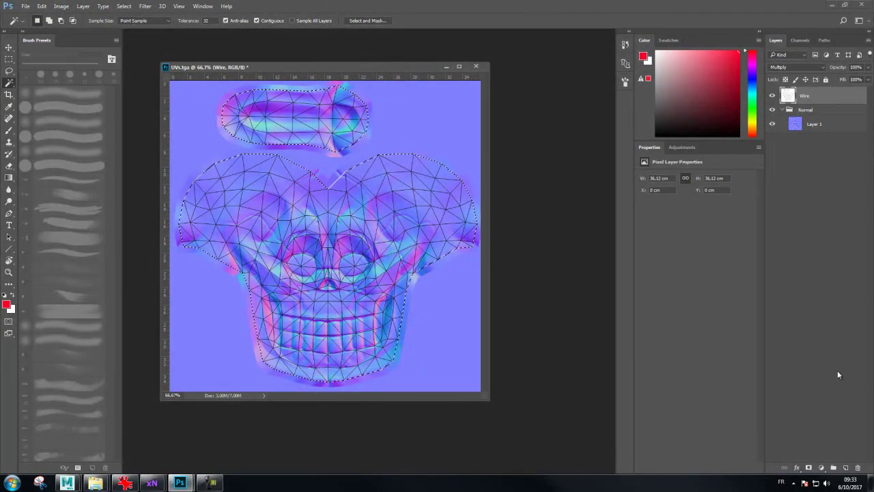
# Fill the island selection with black on a new layer, then deselect
pyautogui.click(846, 468)
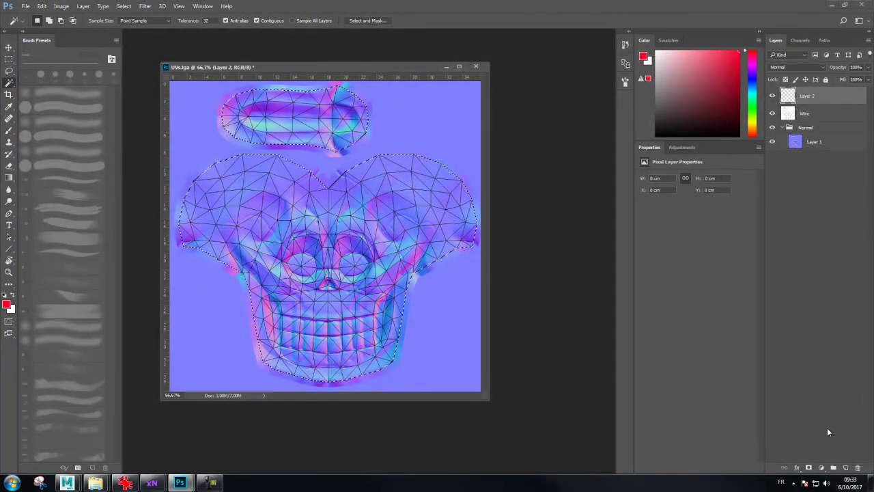
pyautogui.press('d')
pyautogui.hotkey('alt', 'BackSpace')
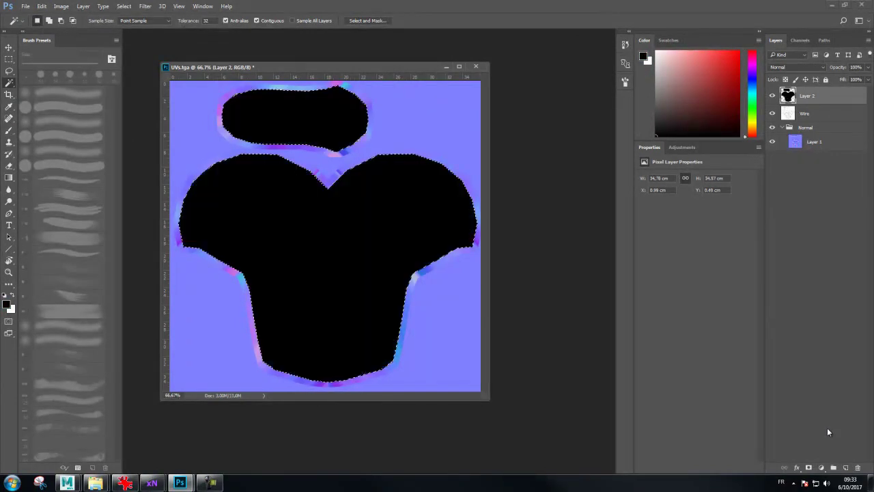
pyautogui.hotkey('ctrl', 'd')
# Rename the layer Zones, move it to the bottom of the stack, then select the top island
pyautogui.doubleClick(807, 96)
pyautogui.write('Zones')
pyautogui.press('Return')
pyautogui.moveTo(813, 100); pyautogui.dragTo(789, 145)
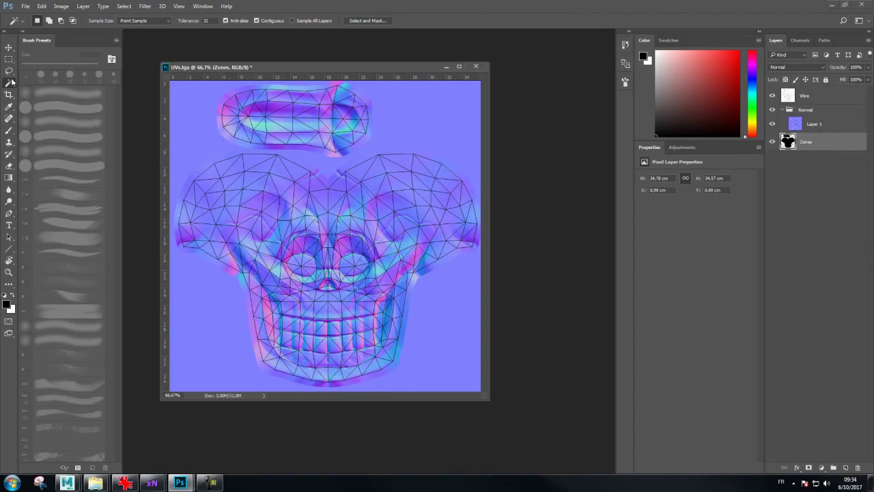
pyautogui.click(346, 185)
pyautogui.click(326, 159)
# Select the top oval island and add the skull island to the selection
pyautogui.click(329, 165)
pyautogui.hotkey('ctrl', 'z')
pyautogui.keyDown('shift'); pyautogui.click(338, 199); pyautogui.keyUp('shift')
# Save the document as Skull.psd, accepting the format options
pyautogui.hotkey('ctrl', 'shift', 's')
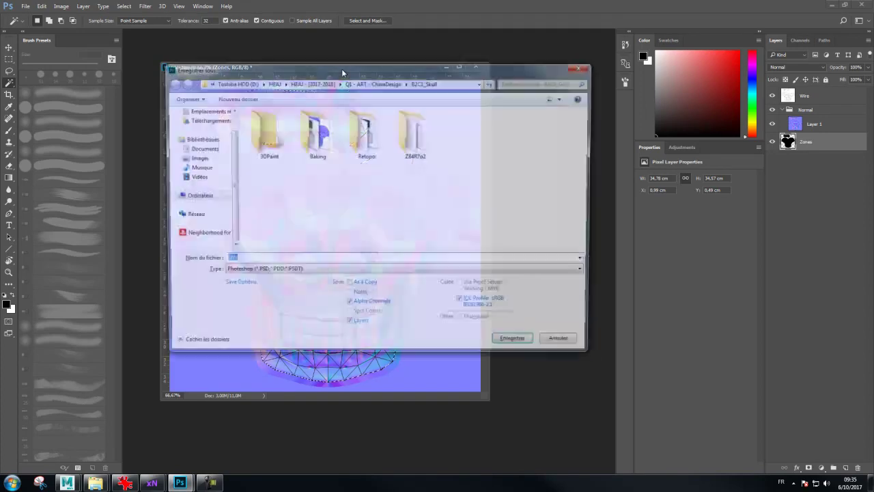
pyautogui.write('Skull')
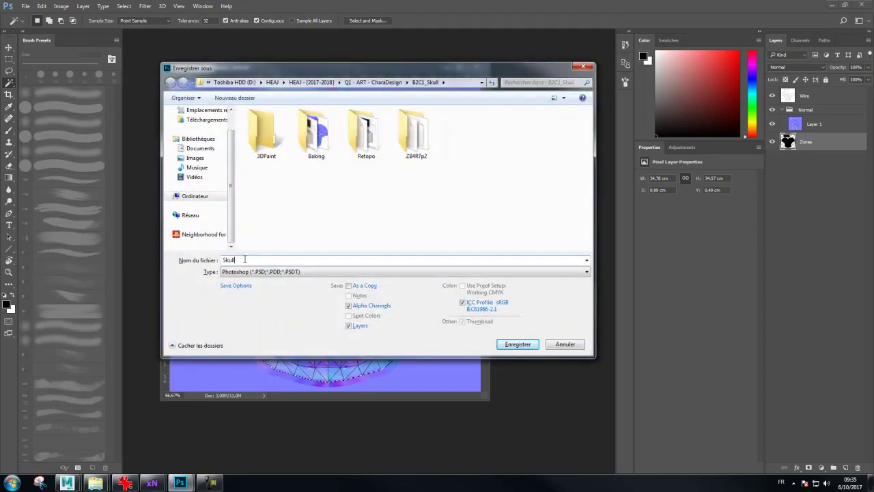
pyautogui.press('Return')
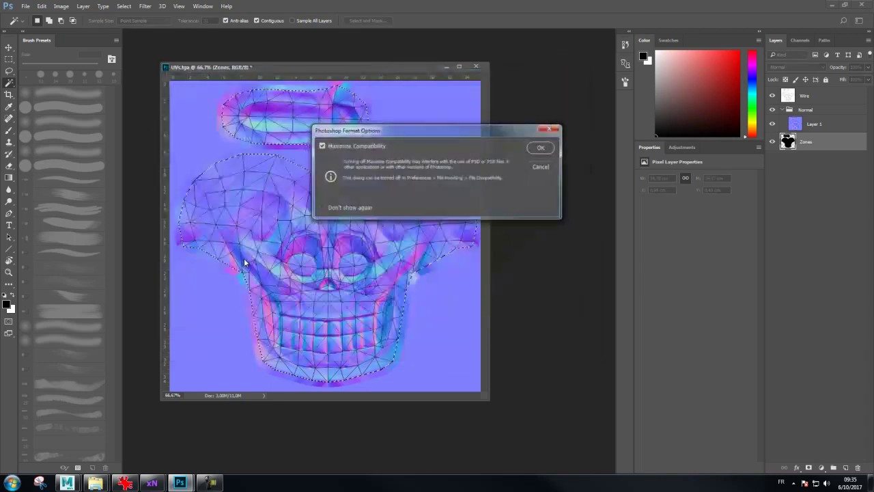
pyautogui.press('Return')
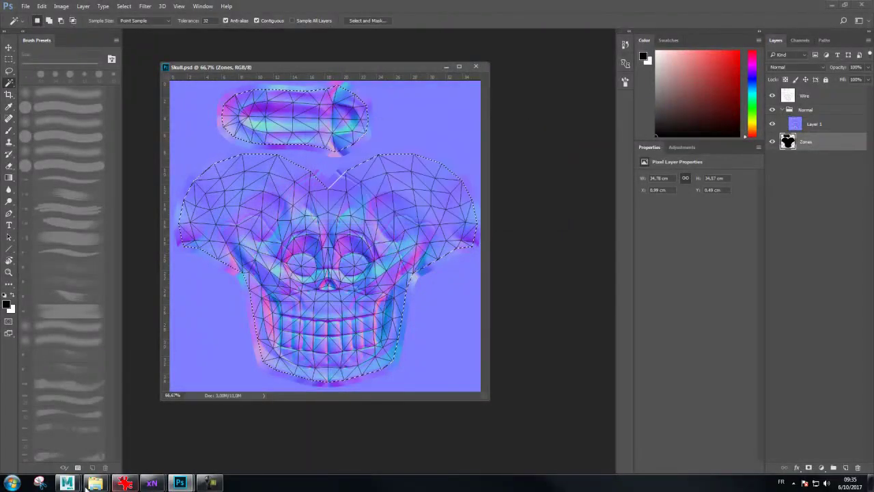
# Delete the UVs texture file from the B2C1_Skull folder
pyautogui.moveTo(95, 483)
pyautogui.click(55, 416)
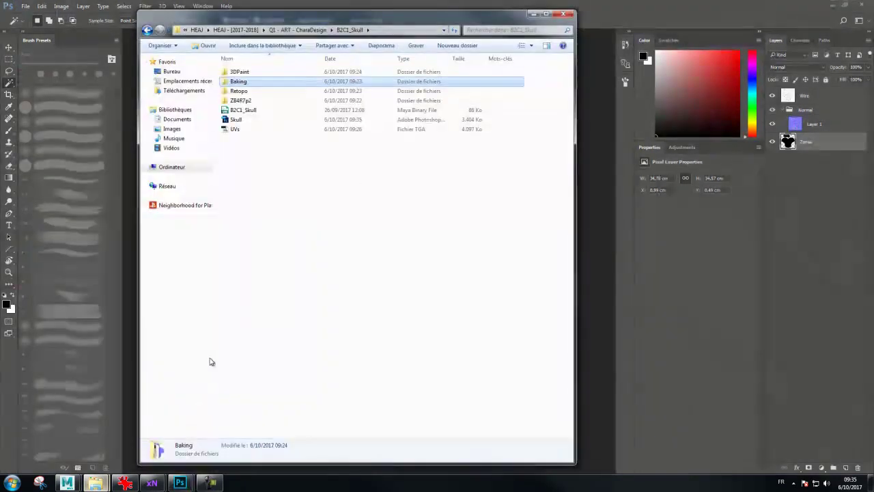
pyautogui.click(276, 156)
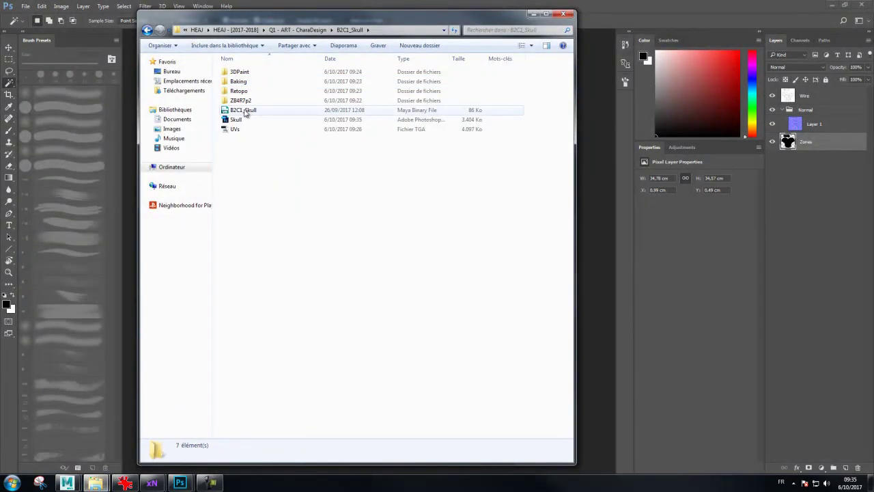
pyautogui.click(245, 111)
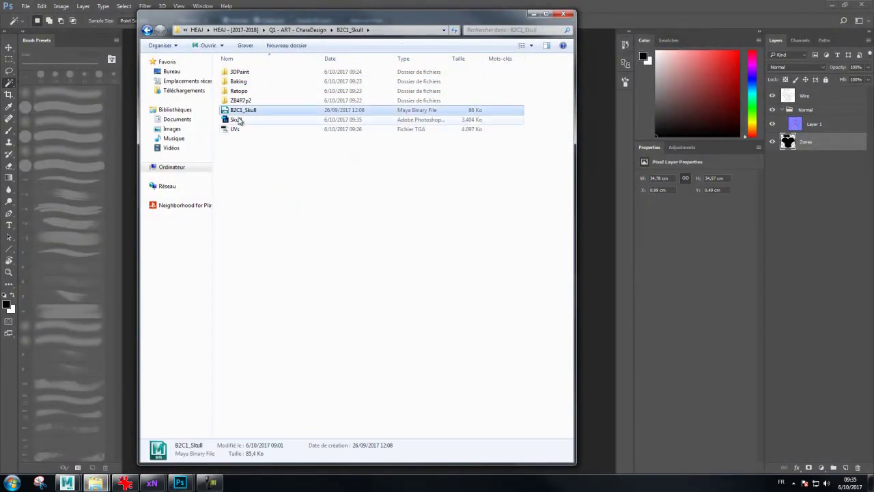
pyautogui.click(238, 120)
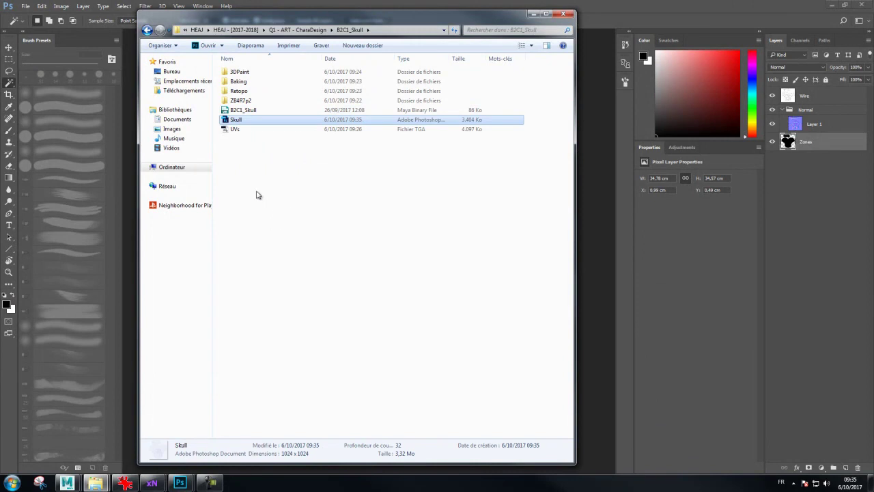
pyautogui.click(234, 129)
pyautogui.press('Delete')
pyautogui.press('Return')
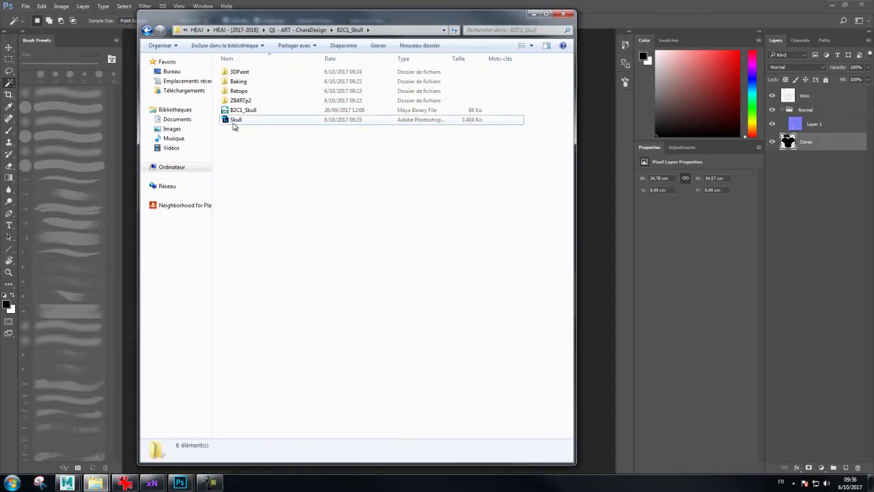
# Rename the Skull Photoshop file to B2C1_Skull
pyautogui.click(232, 123)
pyautogui.click(233, 122)
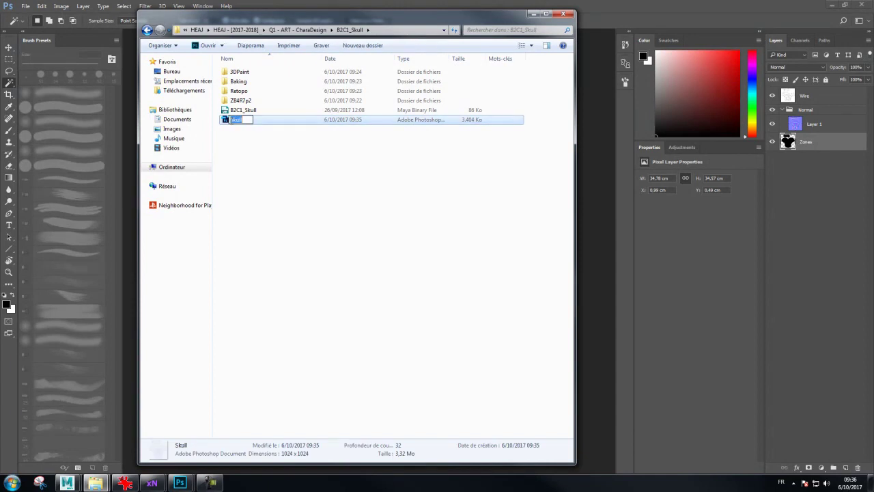
pyautogui.write('B2C1_')
pyautogui.press('Return')
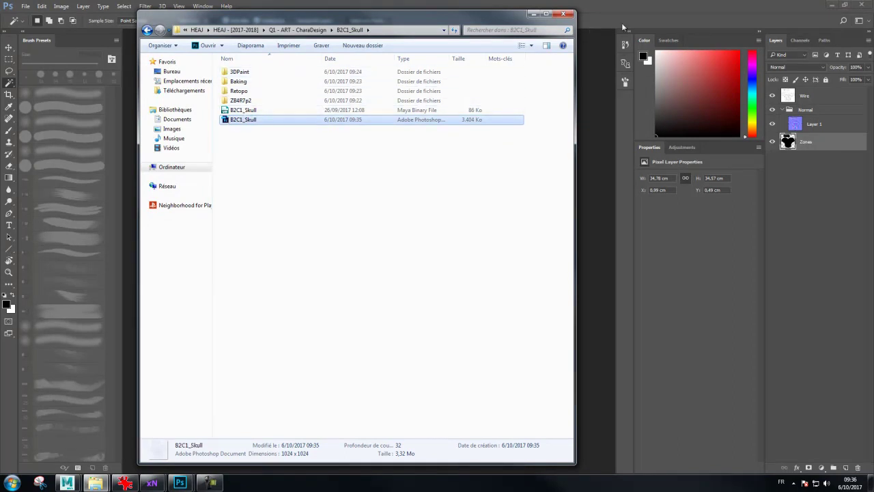
pyautogui.click(623, 27)
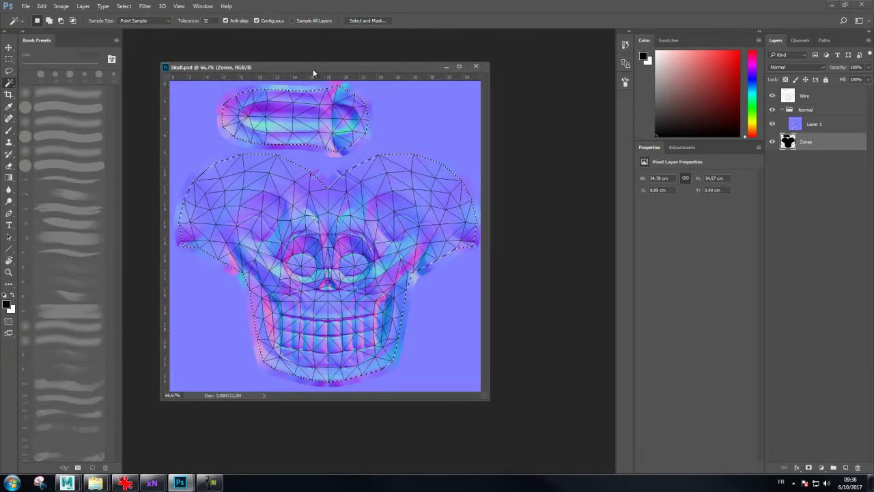
# Close Skull.psd and reopen the renamed B2C1_Skull.psd
pyautogui.click(480, 67)
pyautogui.doubleClick(486, 108)
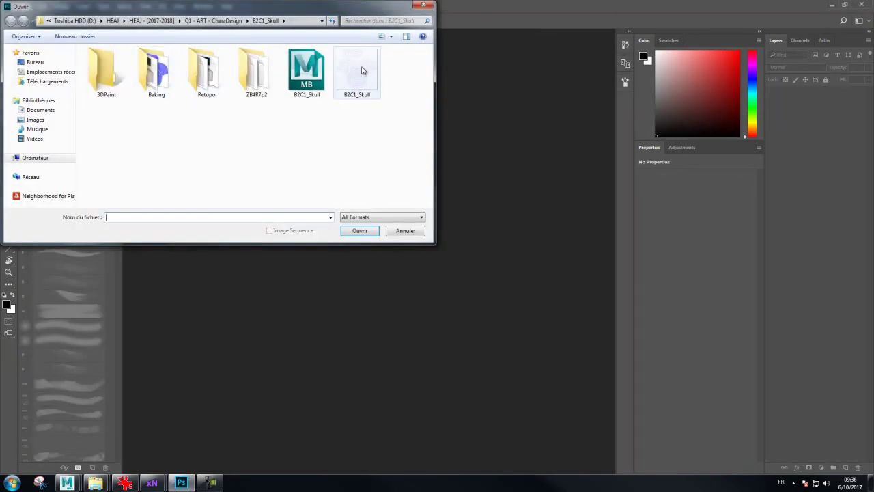
pyautogui.doubleClick(362, 70)
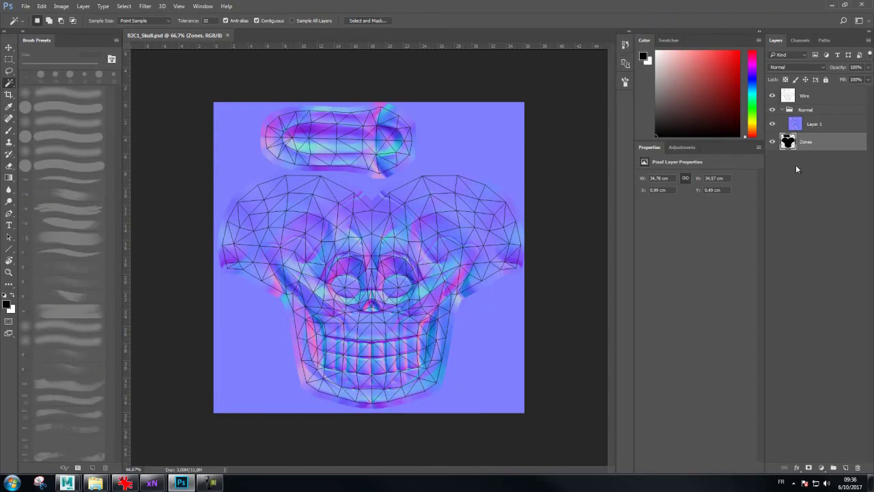
# Hide and reshow the Wire layer to check the bare normal map
pyautogui.click(772, 95)
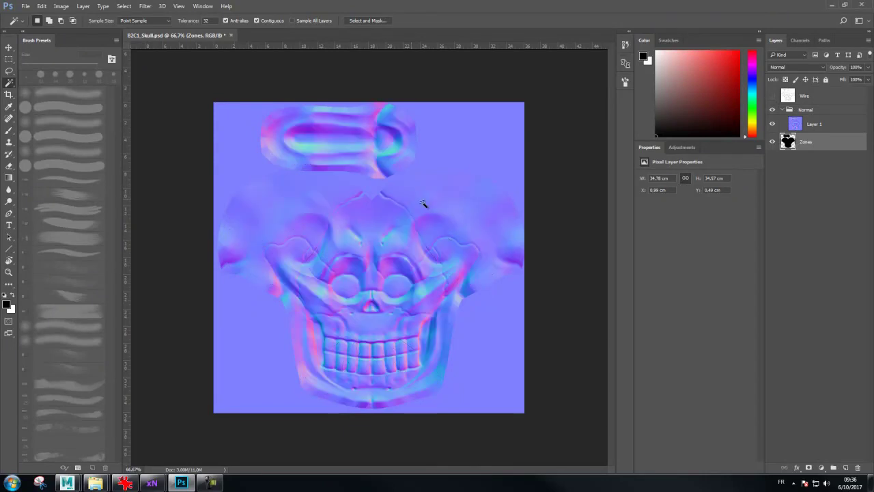
pyautogui.click(772, 96)
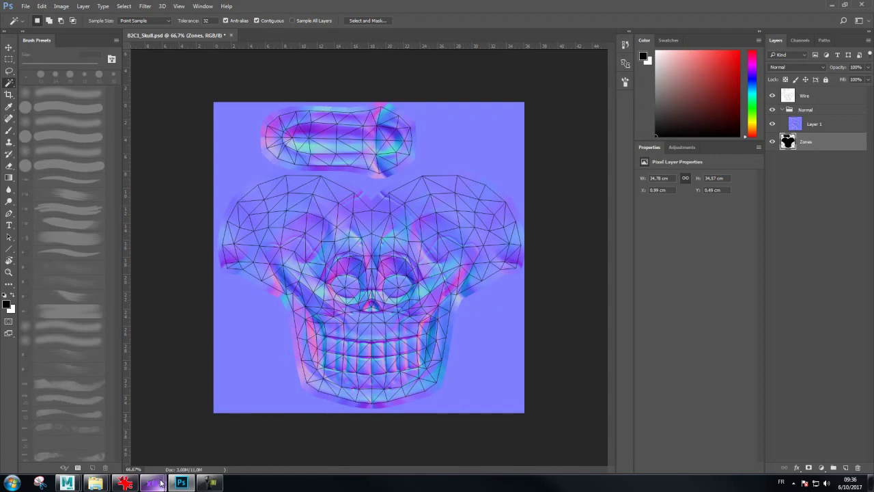
pyautogui.moveTo(152, 483)
pyautogui.click(205, 432)
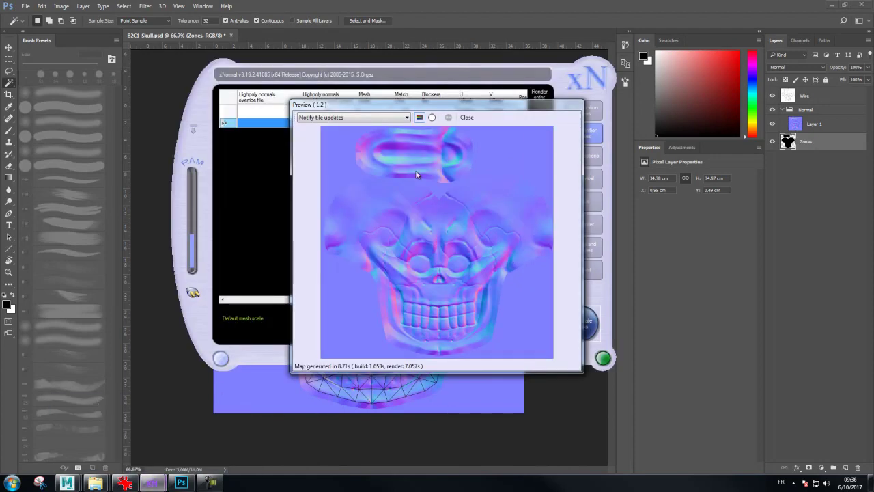
# Close the bake preview and inspect xNormal's baking options and normal map settings
pyautogui.click(466, 116)
pyautogui.click(582, 155)
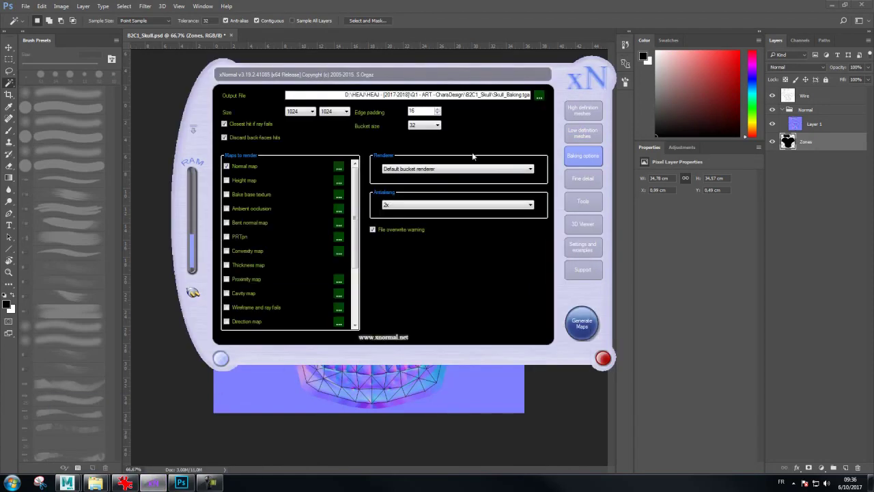
pyautogui.click(340, 167)
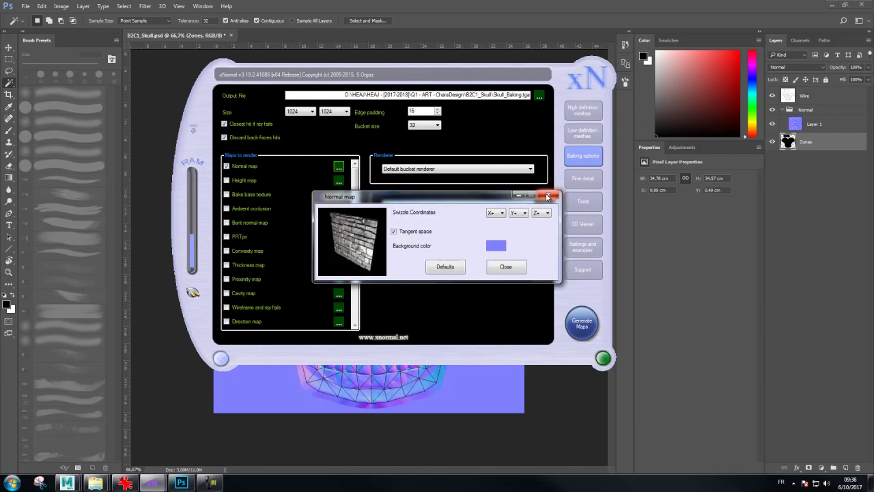
pyautogui.click(551, 194)
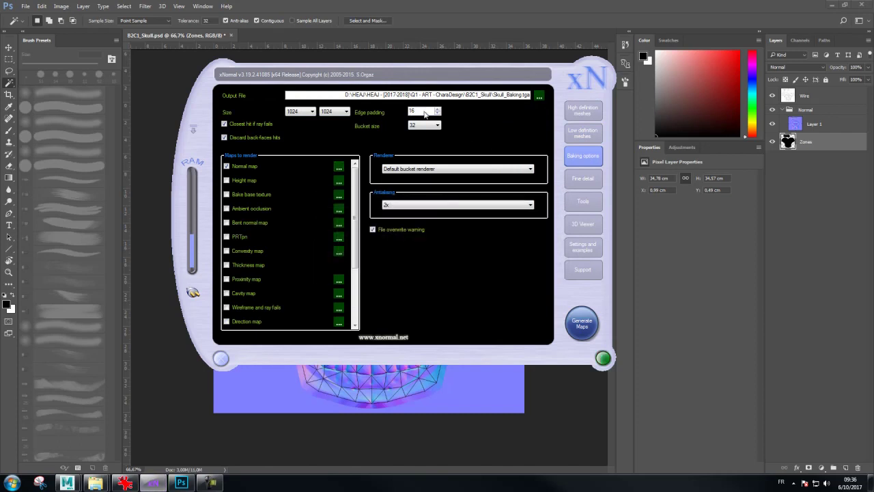
pyautogui.click(619, 136)
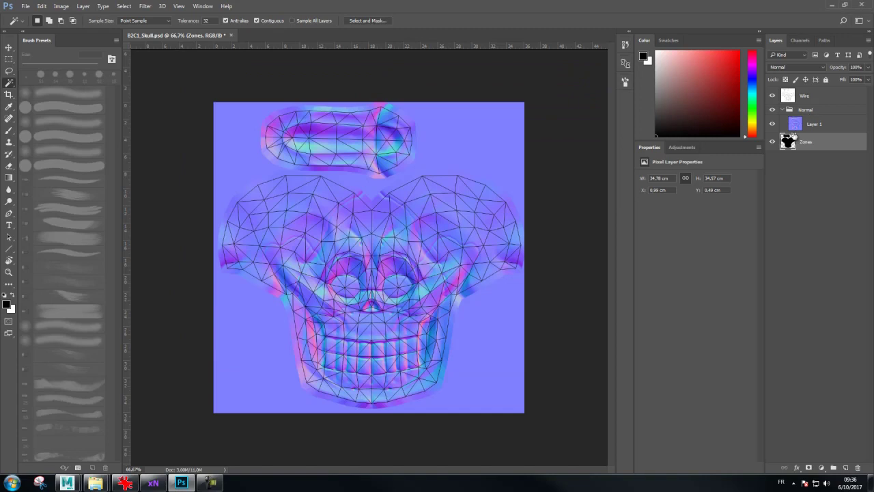
# Magic Wand the top UV island and expand the selection by 16 pixels
pyautogui.click(366, 135)
pyautogui.scroll(5, 270, 151)
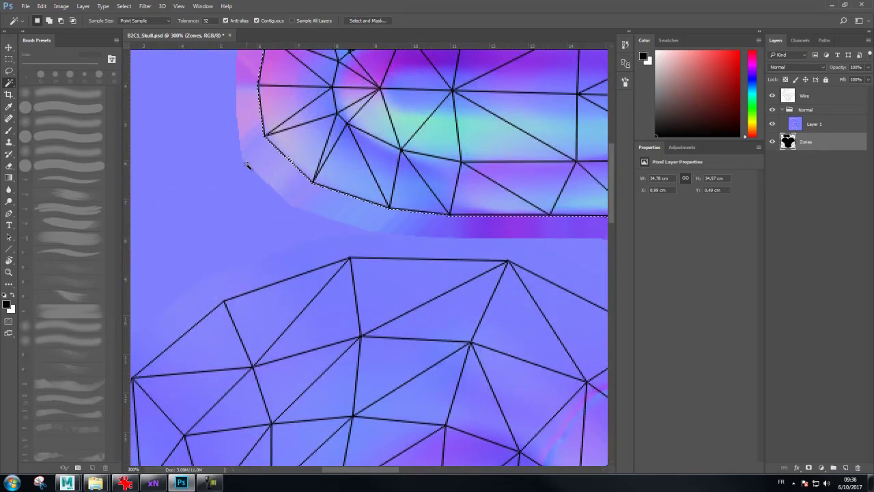
pyautogui.click(124, 8)
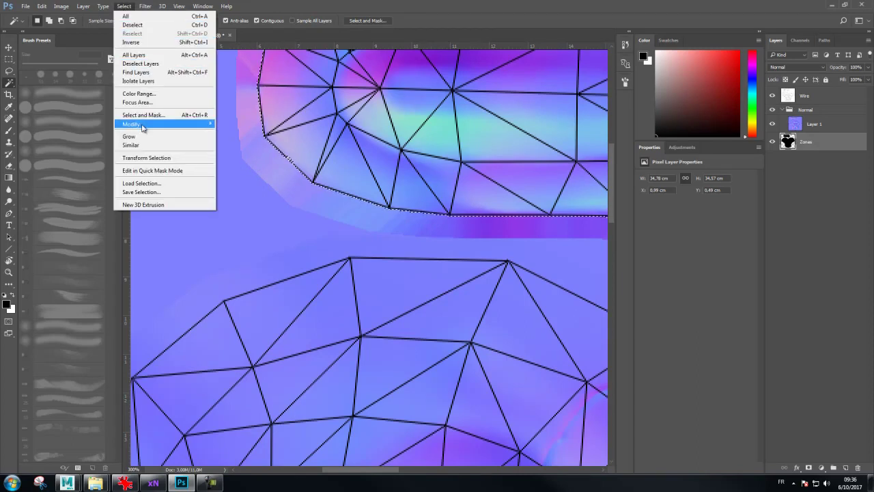
pyautogui.click(232, 141)
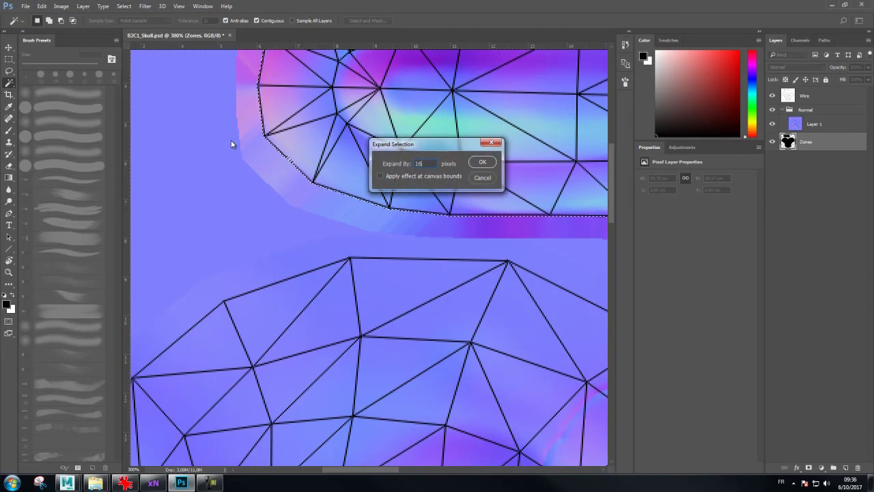
pyautogui.press('Return')
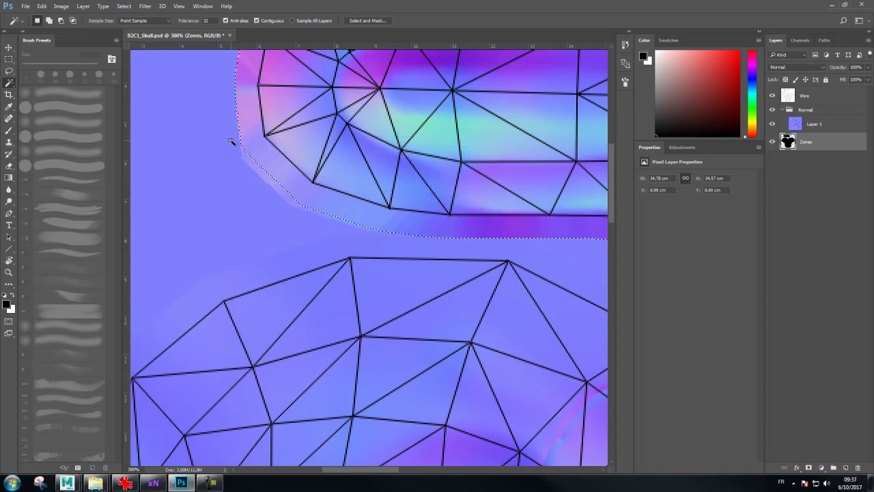
pyautogui.moveTo(547, 179); pyautogui.dragTo(336, 217)
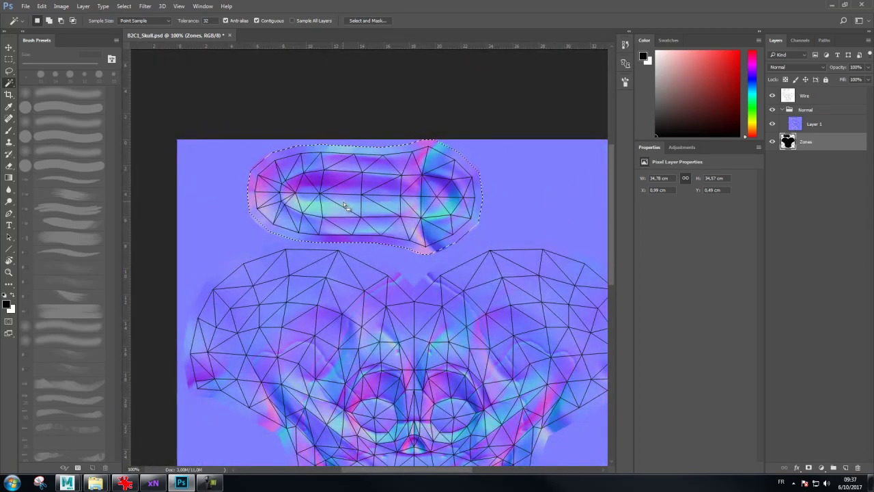
# Expand the top island selection by 16 px, then deselect and reselect the island unexpanded
pyautogui.click(413, 272)
pyautogui.click(378, 169)
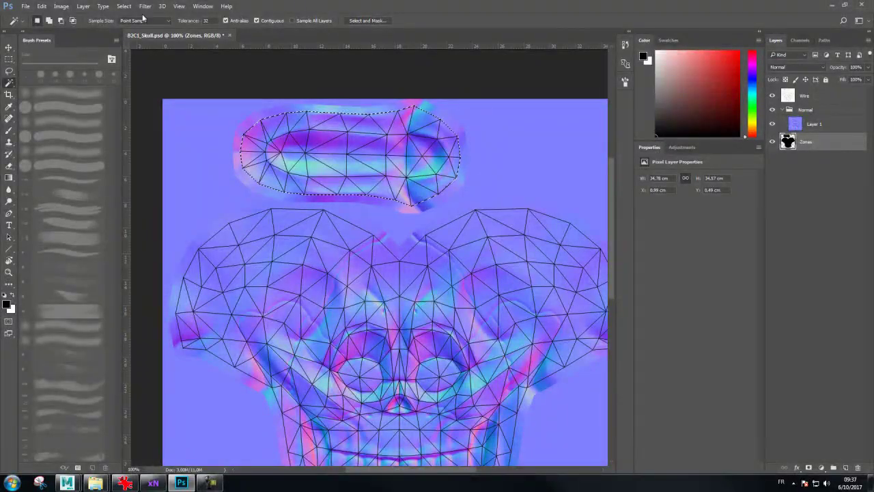
pyautogui.click(124, 6)
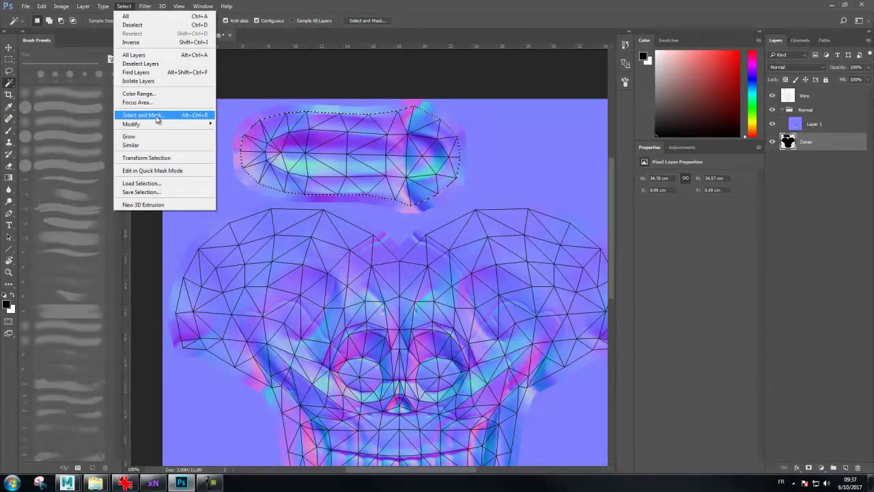
pyautogui.moveTo(131, 123)
pyautogui.click(253, 142)
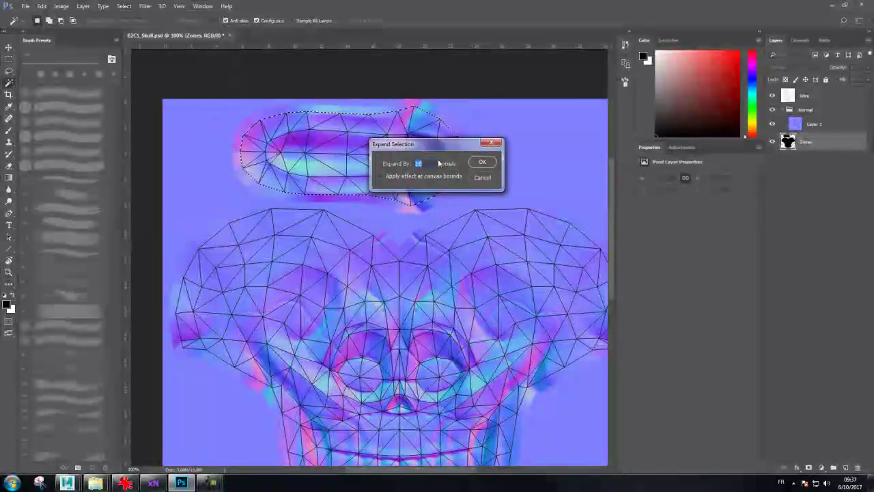
pyautogui.click(482, 163)
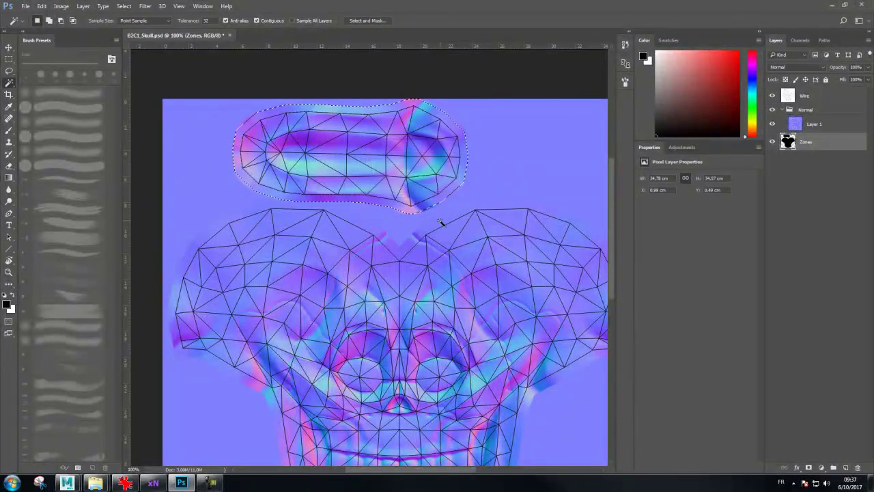
pyautogui.hotkey('ctrl', 'd')
pyautogui.click(367, 142)
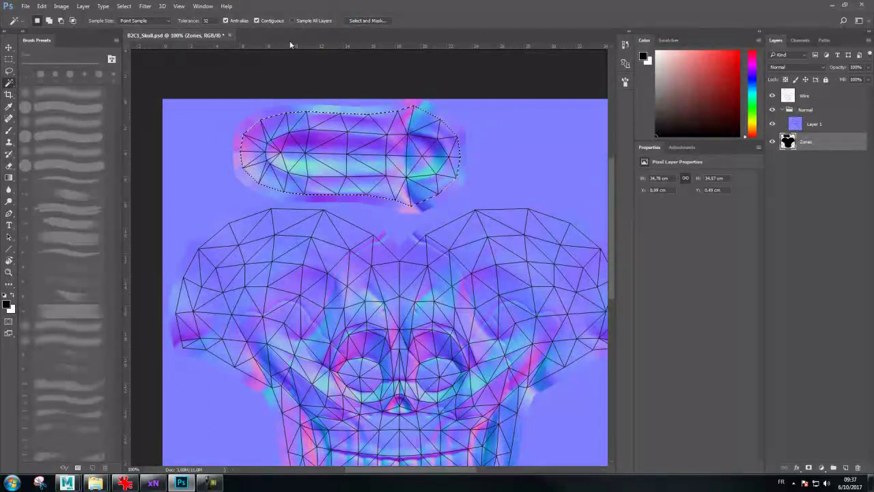
# Show the Actions panel and enlarge it to see all actions
pyautogui.click(203, 6)
pyautogui.moveTo(208, 16)
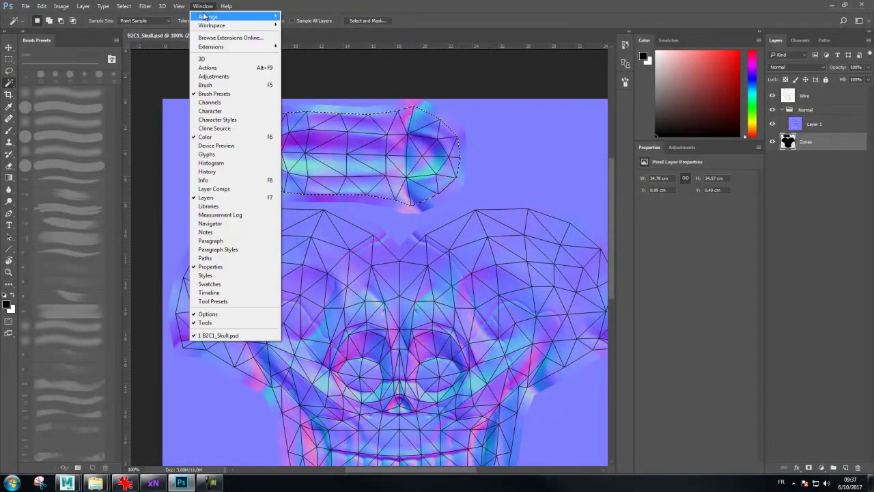
pyautogui.click(208, 67)
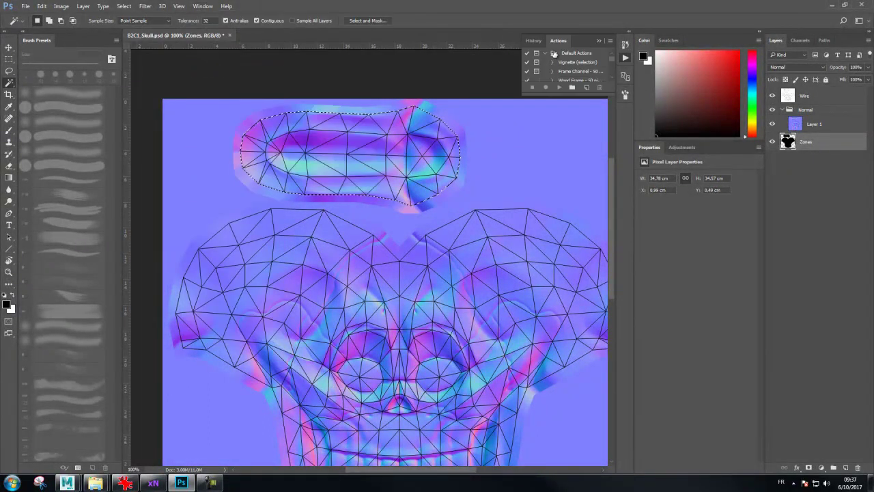
pyautogui.moveTo(568, 94); pyautogui.dragTo(576, 226)
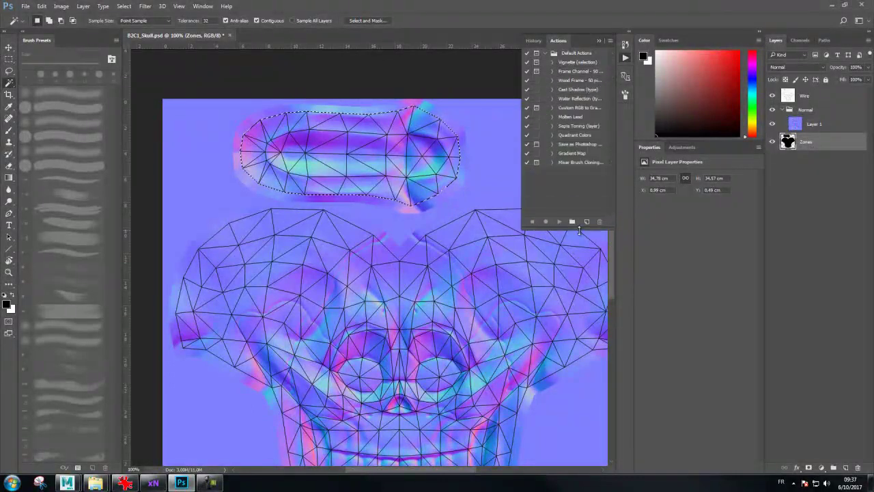
# Create action Exp16 with shortcut Ctrl+F2 and start recording
pyautogui.click(586, 222)
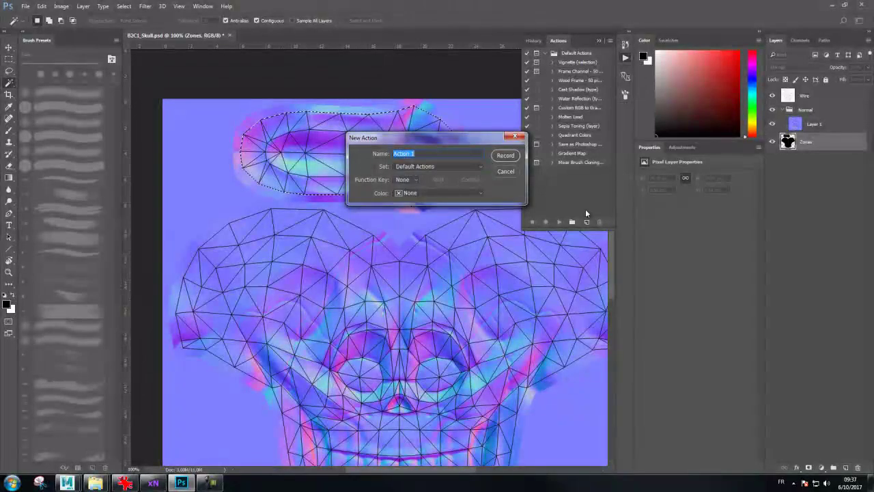
pyautogui.write('Exp')
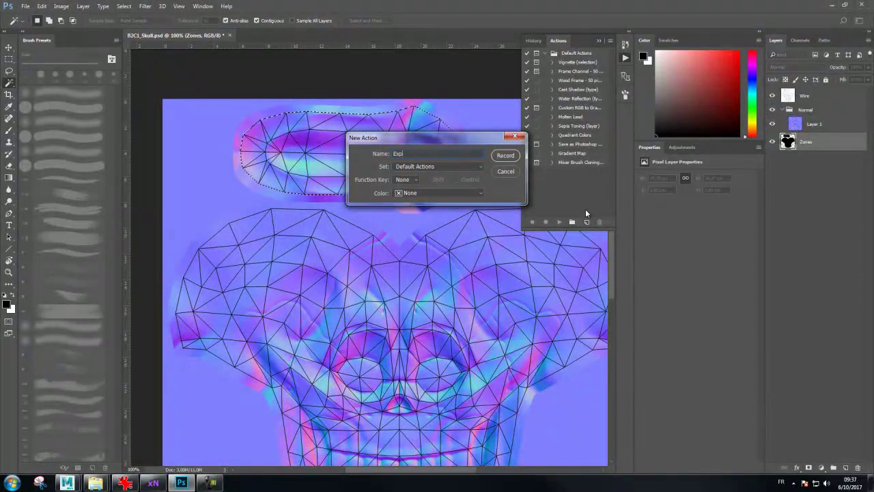
pyautogui.write('16')
pyautogui.click(403, 179)
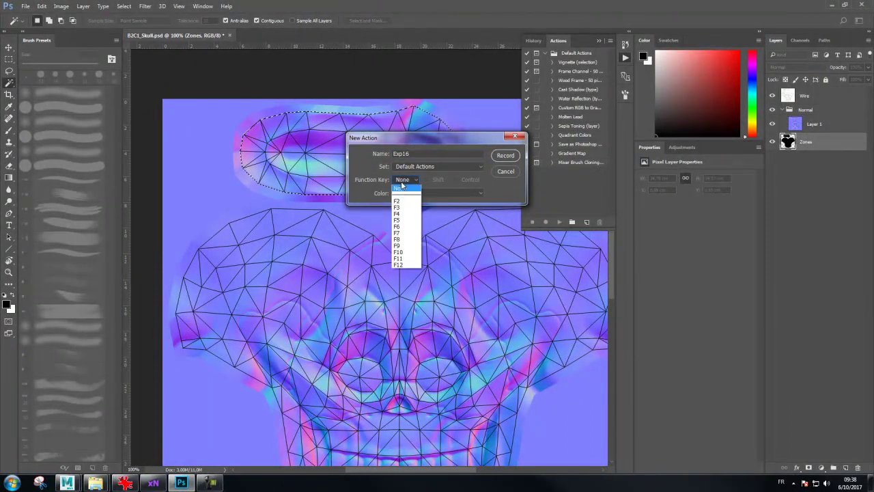
pyautogui.click(405, 194)
pyautogui.click(455, 179)
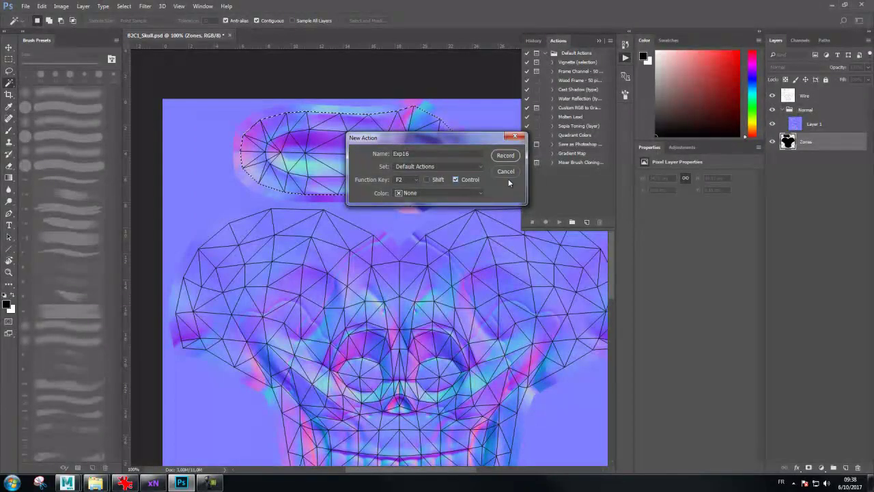
pyautogui.click(504, 155)
pyautogui.click(123, 6)
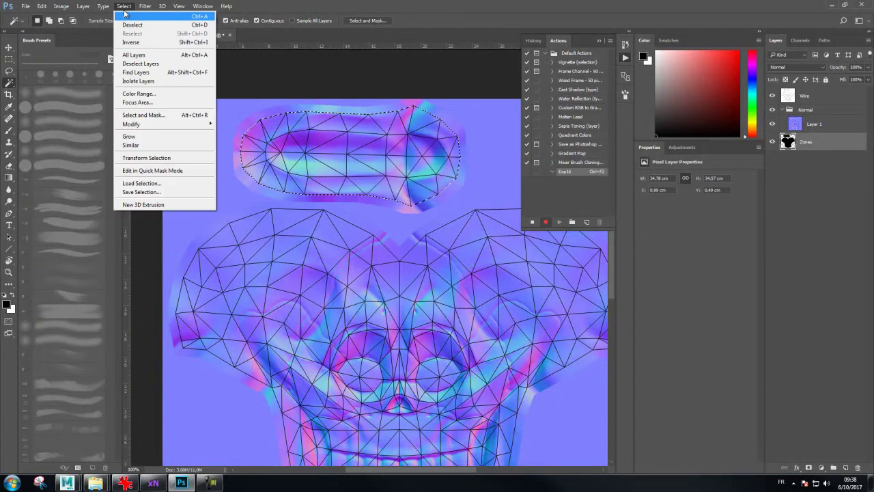
pyautogui.moveTo(131, 124)
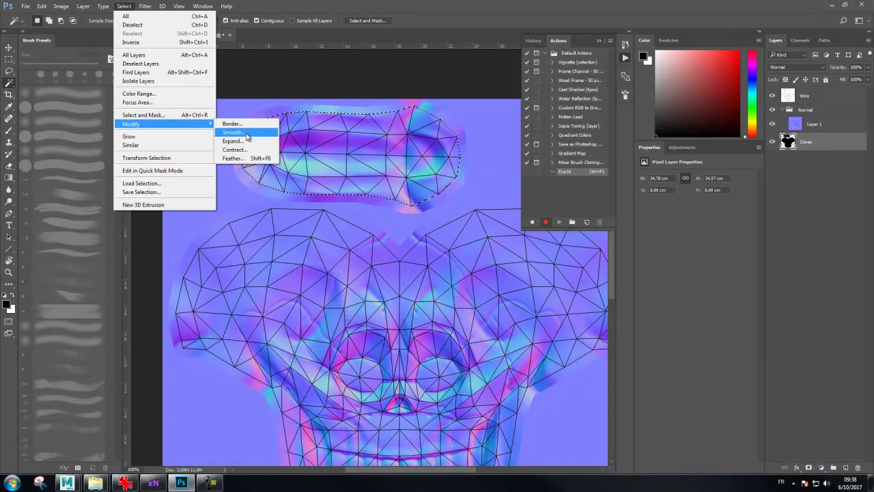
# Record a 16 px selection Expand into Exp16, stop recording, and Magic Wand-select the lower skull island
pyautogui.click(245, 142)
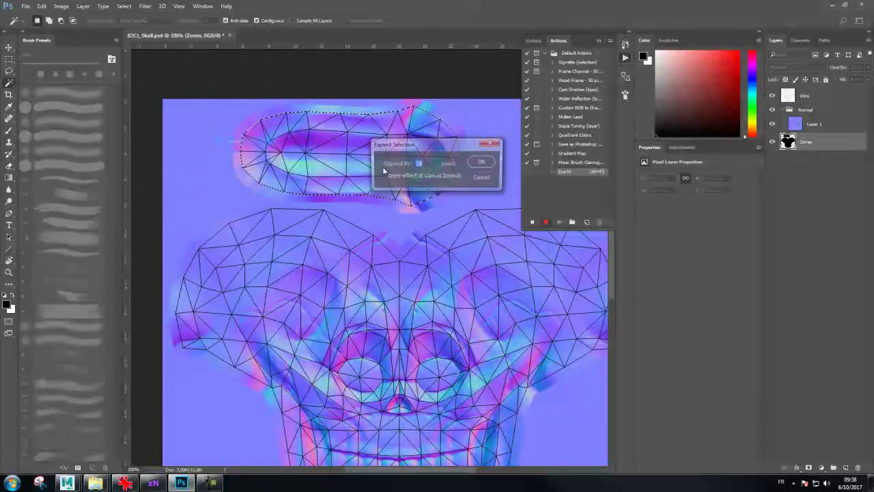
pyautogui.click(489, 165)
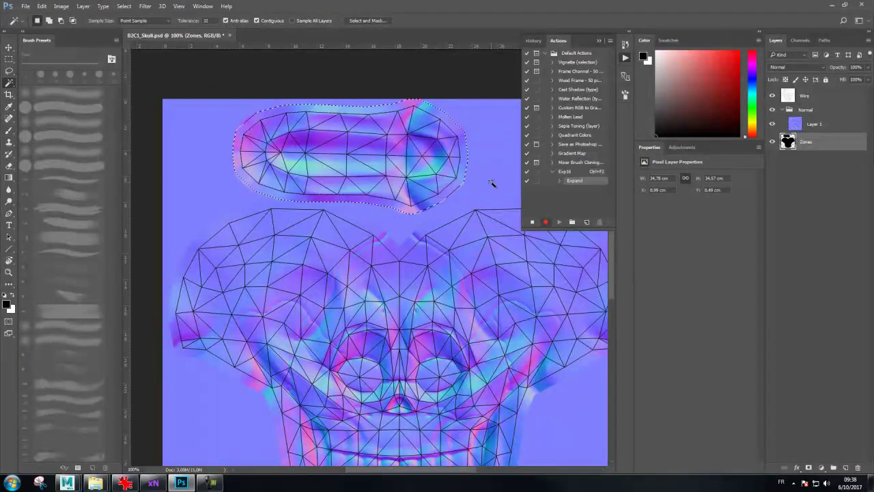
pyautogui.click(532, 222)
pyautogui.click(625, 57)
pyautogui.click(490, 235)
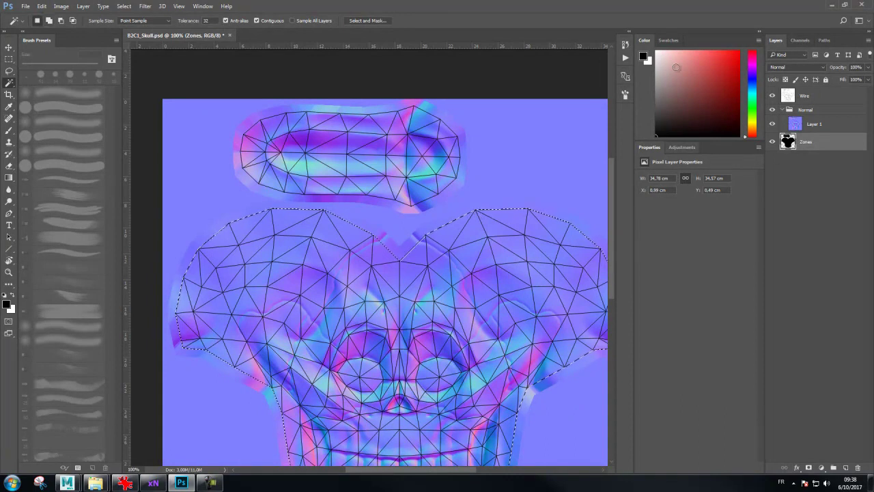
# Bring back the Actions panel and test Exp16 (Ctrl+F2) with nothing selected, dismissing the warning
pyautogui.click(203, 6)
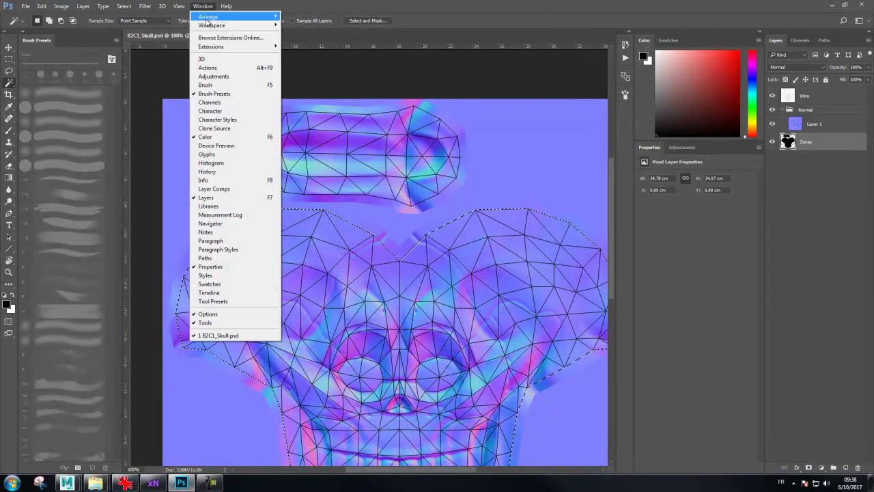
pyautogui.click(214, 68)
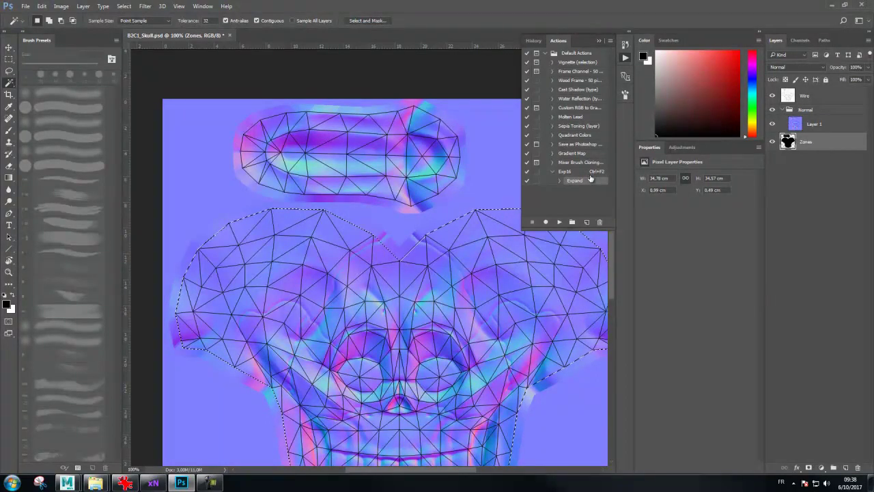
pyautogui.hotkey('ctrl', 'd')
pyautogui.hotkey('ctrl', 'F2')
pyautogui.click(463, 185)
# Test Exp16 on the Zones layer selection, then undo the expansion
pyautogui.keyDown('ctrl'); pyautogui.click(790, 143); pyautogui.keyUp('ctrl')
pyautogui.hotkey('ctrl', 'F2')
pyautogui.hotkey('ctrl', 'z')
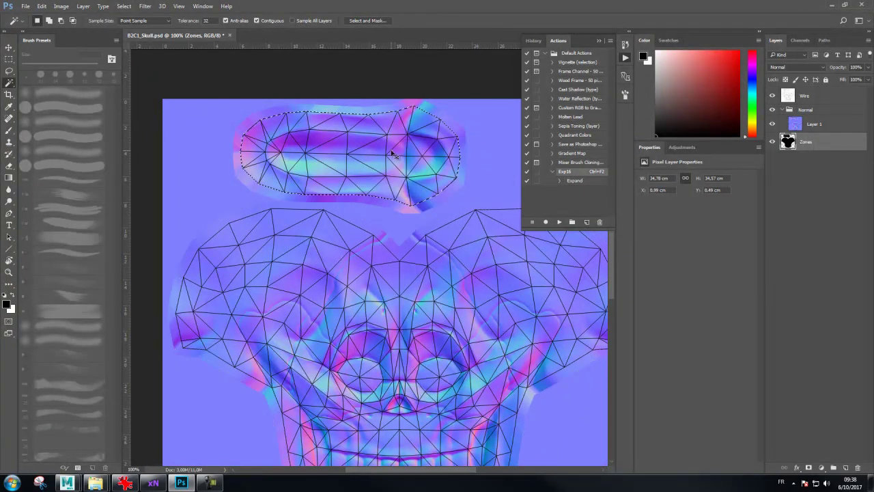
# Select the top elongated UV island and expand it 16 px with Exp16
pyautogui.click(346, 136)
pyautogui.hotkey('ctrl', 'F2')
pyautogui.click(599, 41)
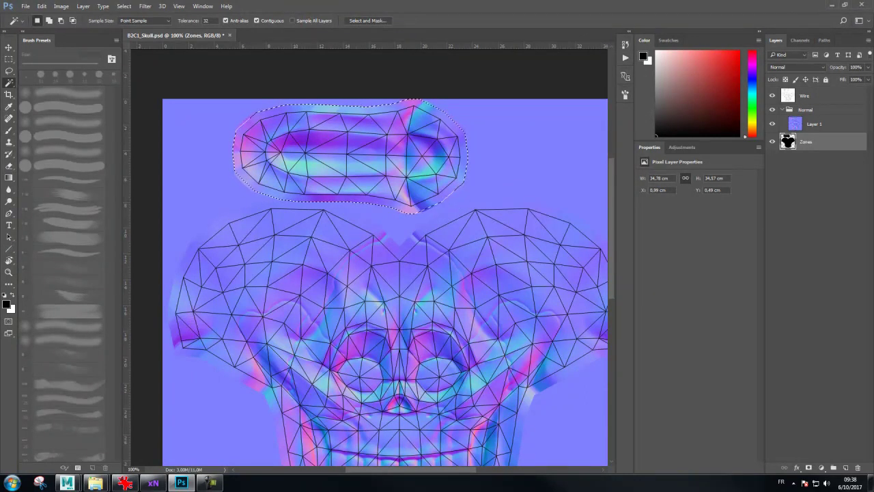
# Hide the Wire layer, make Layer 1 active, and show the Channels list
pyautogui.click(773, 96)
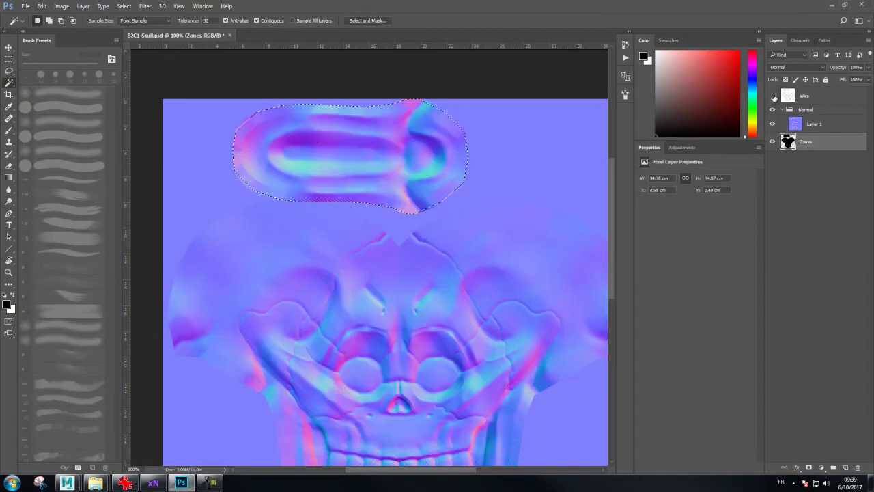
pyautogui.click(815, 124)
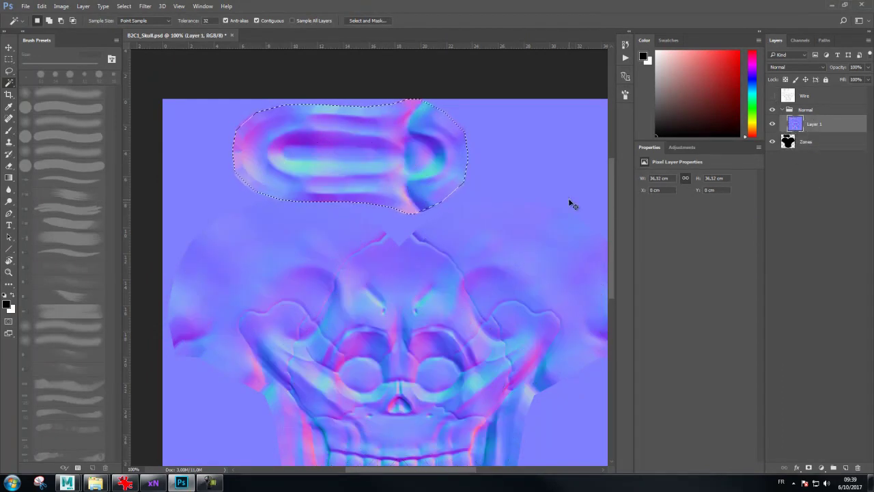
pyautogui.moveTo(523, 217); pyautogui.dragTo(497, 174)
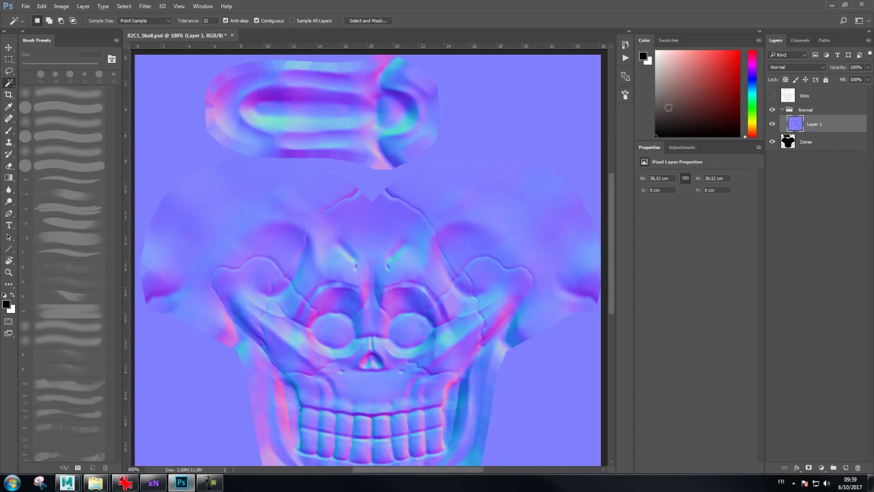
pyautogui.click(797, 40)
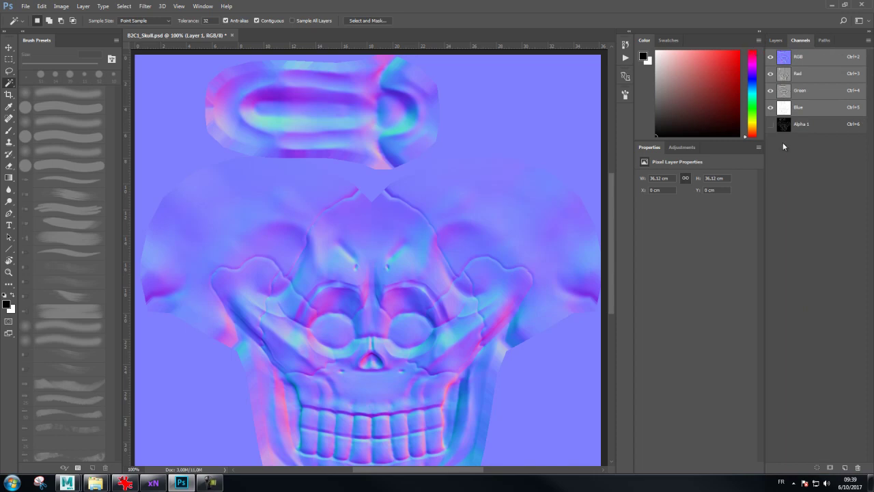
# View the Red channel alone and invert it, then view the Green channel alone
pyautogui.click(811, 78)
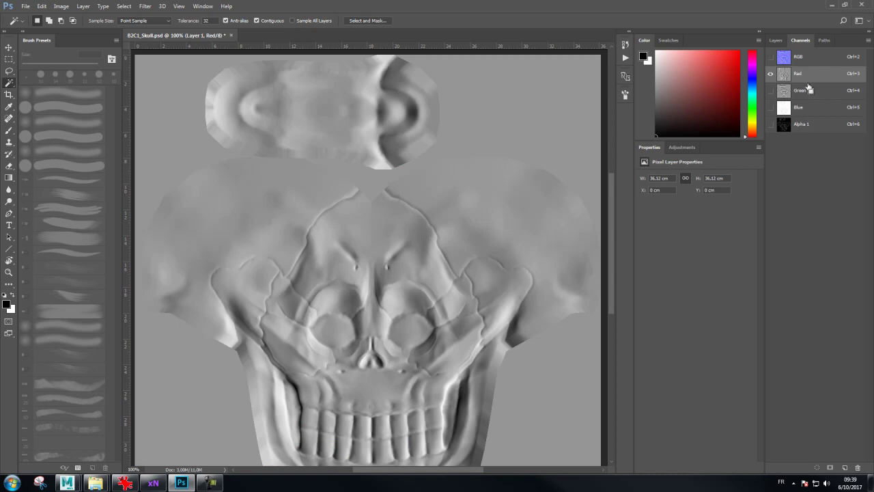
pyautogui.hotkey('ctrl', 'i')
pyautogui.hotkey('ctrl', 'i')
pyautogui.hotkey('ctrl', 'i')
pyautogui.hotkey('ctrl', 'i')
pyautogui.hotkey('ctrl', 'i')
pyautogui.hotkey('ctrl', 'i')
pyautogui.click(806, 92)
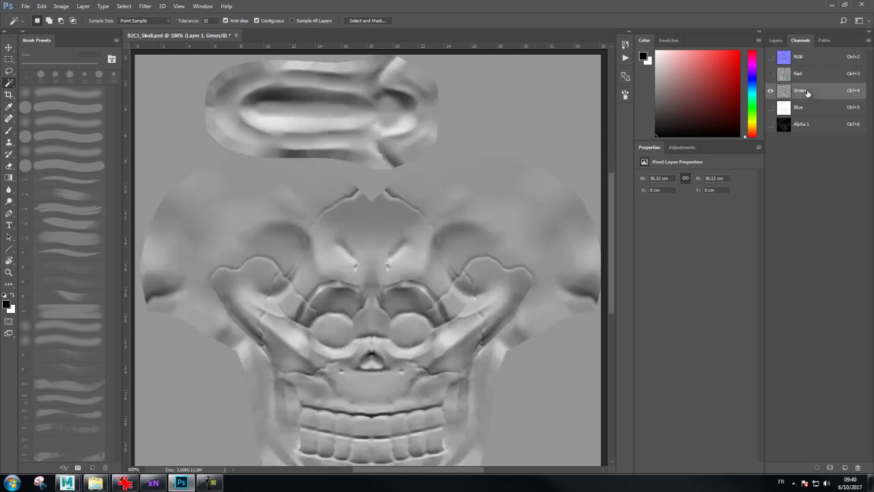
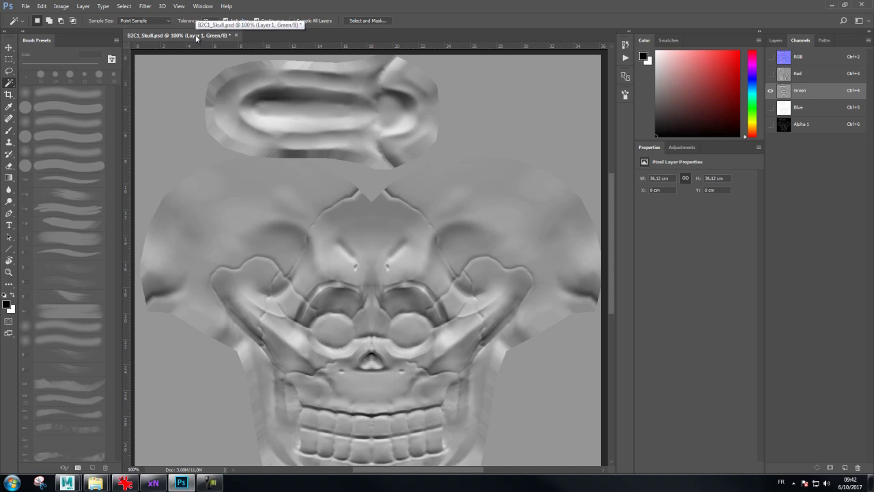
# Invert the normal map's Green channel and choose Targa as the Save As format
pyautogui.hotkey('ctrl', 'i')
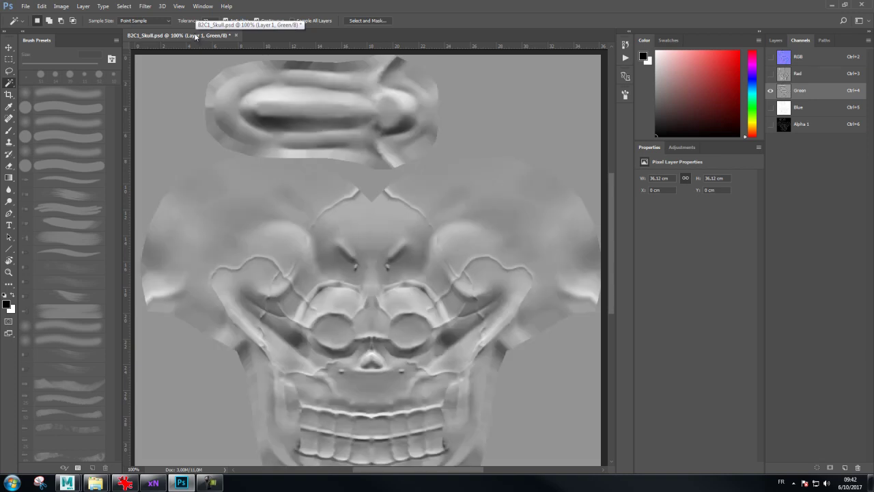
pyautogui.hotkey('ctrl', 'shift', 's')
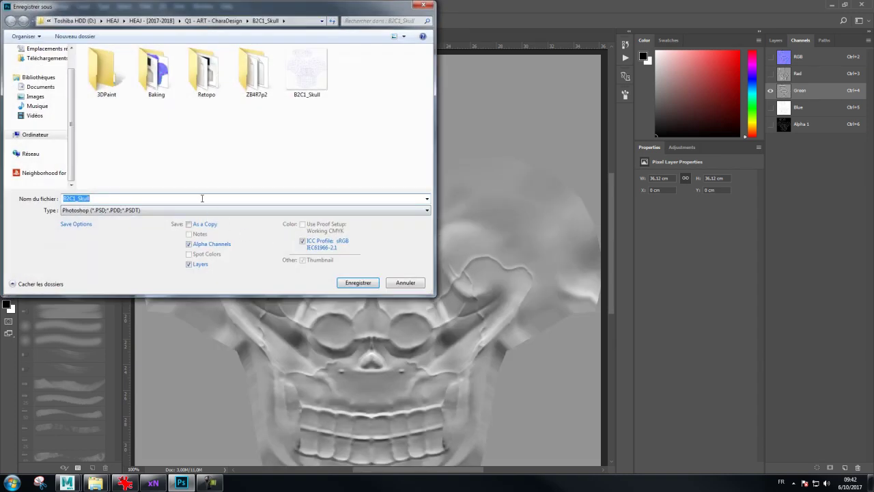
pyautogui.click(205, 210)
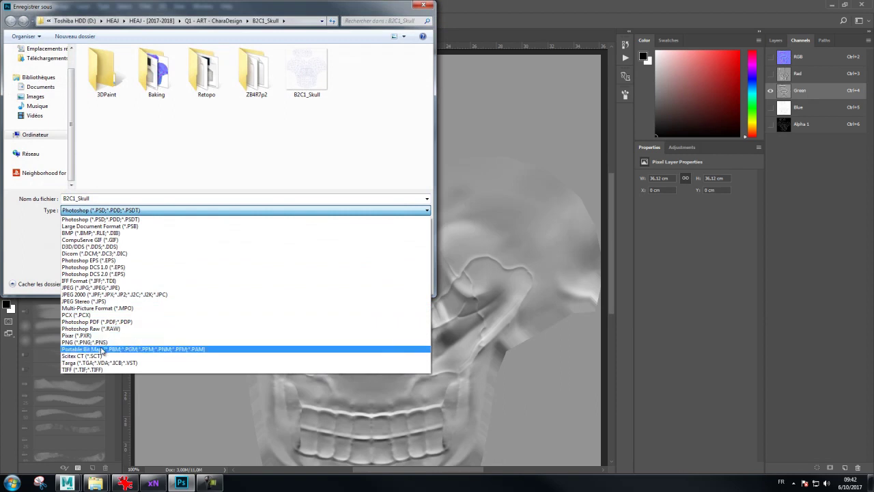
pyautogui.click(102, 363)
# Save the file as B2C1_Skull_Normal, a 24 bits/pixel Targa
pyautogui.click(101, 199)
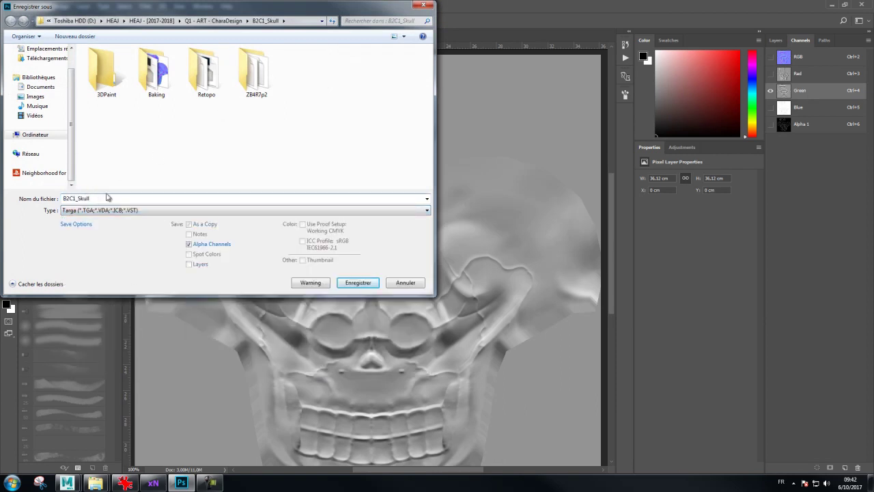
pyautogui.write('_No')
pyautogui.press('BackSpace')
pyautogui.press('BackSpace')
pyautogui.press('BackSpace')
pyautogui.press('BackSpace')
pyautogui.write('Norm')
pyautogui.press('Return')
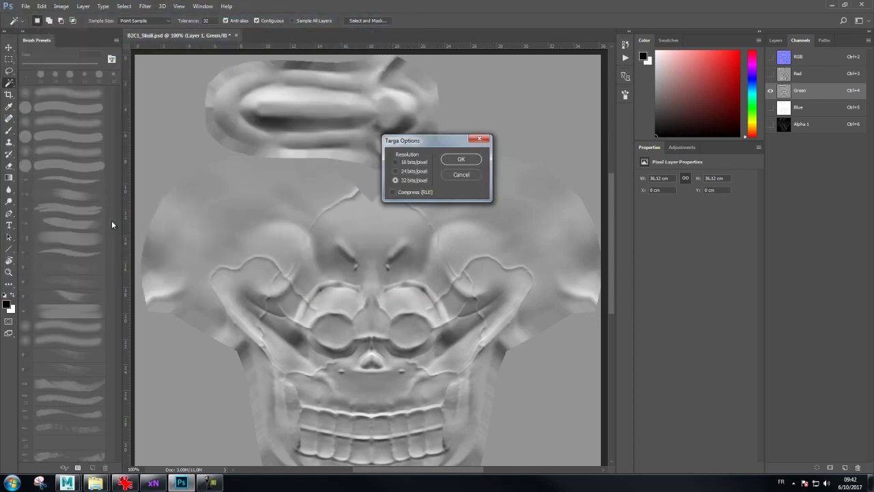
pyautogui.click(403, 172)
pyautogui.click(459, 161)
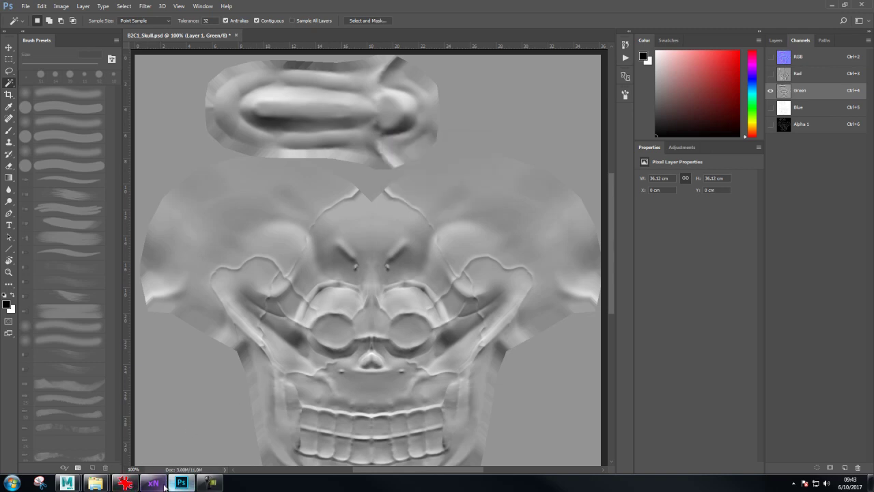
# In Hypershade, load D:/HEAJ/…/B2C1_Skull/B2C1_Skull_Normal.tga as the normal-map texture's image
pyautogui.moveTo(66, 482)
pyautogui.click(164, 435)
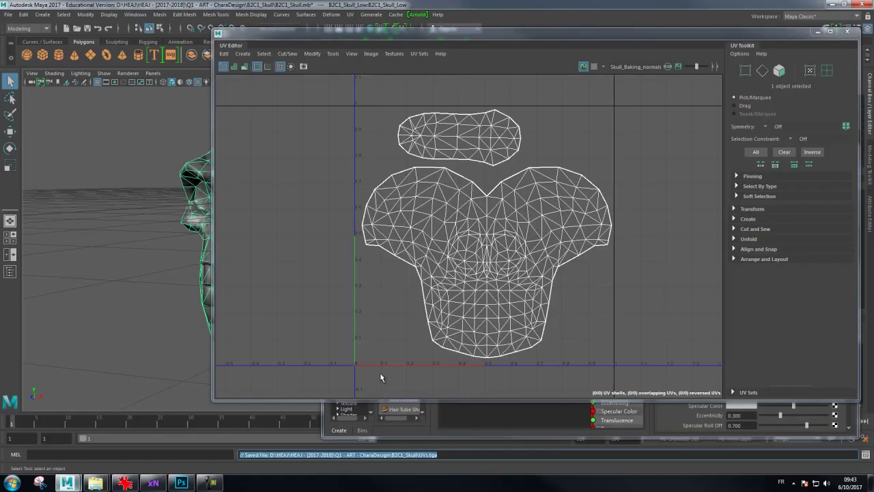
pyautogui.click(818, 33)
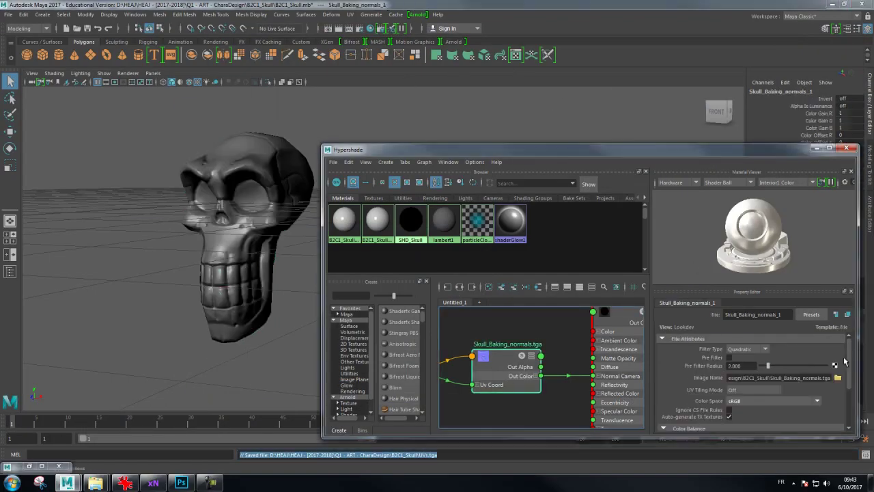
pyautogui.click(839, 378)
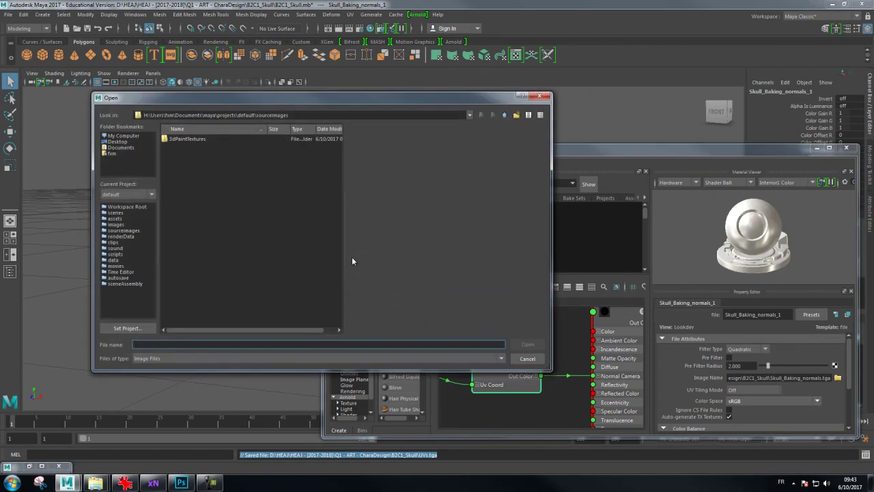
pyautogui.click(121, 142)
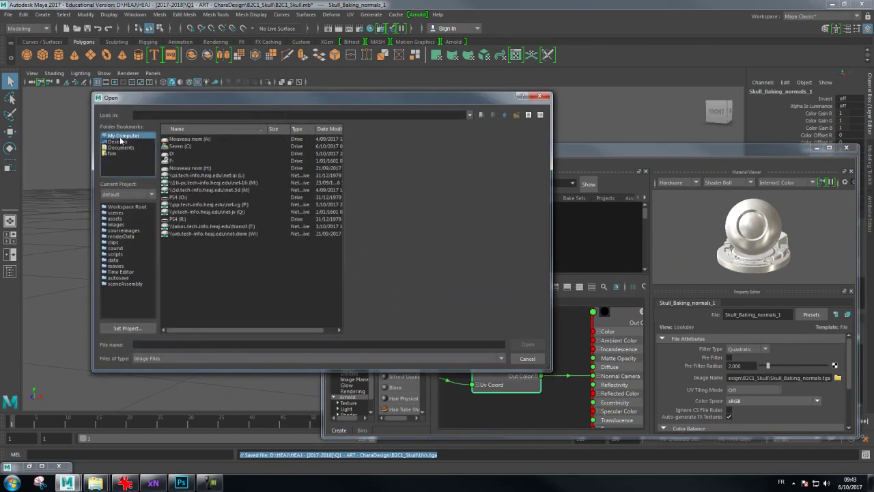
pyautogui.doubleClick(176, 154)
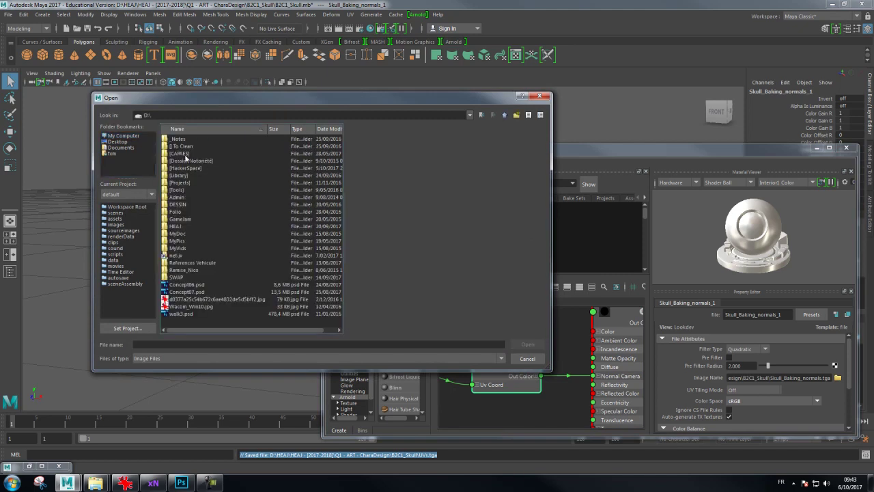
pyautogui.doubleClick(175, 227)
pyautogui.doubleClick(193, 197)
pyautogui.click(198, 183)
pyautogui.doubleClick(198, 183)
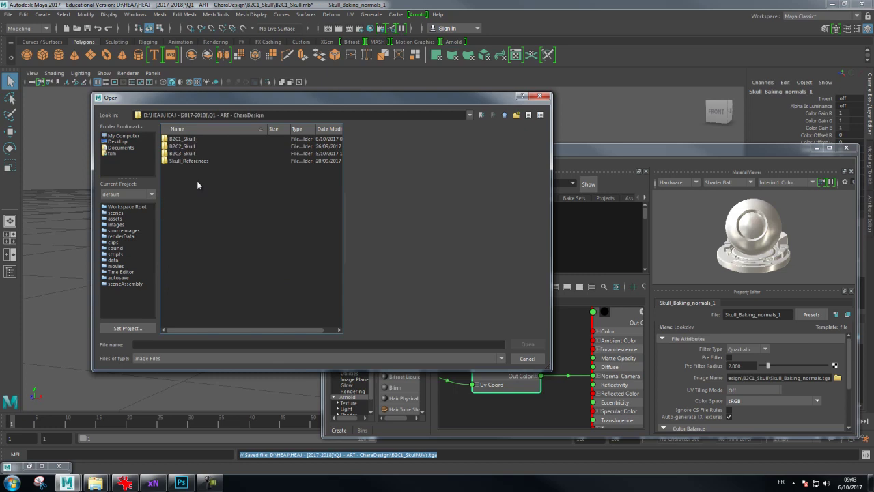
pyautogui.doubleClick(184, 139)
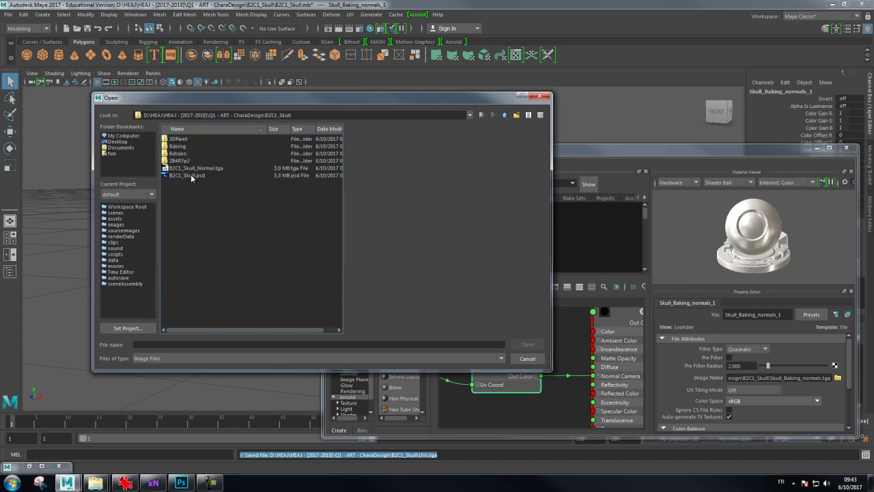
pyautogui.doubleClick(194, 168)
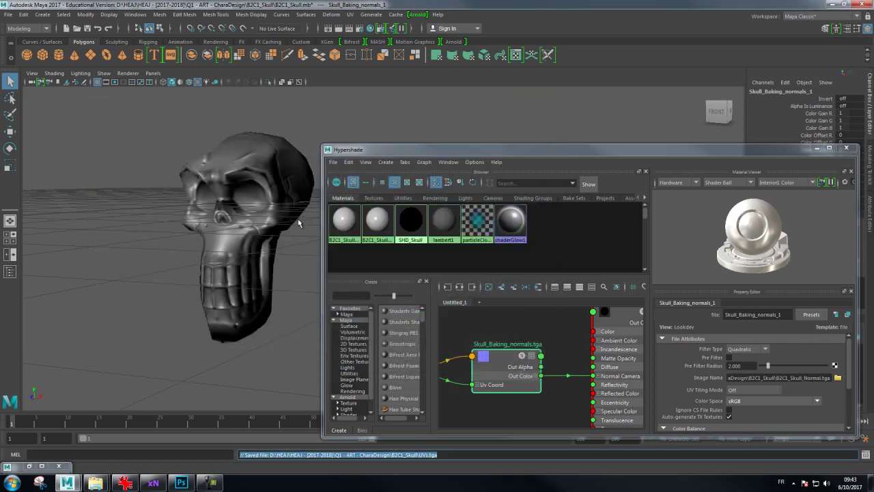
pyautogui.click(818, 149)
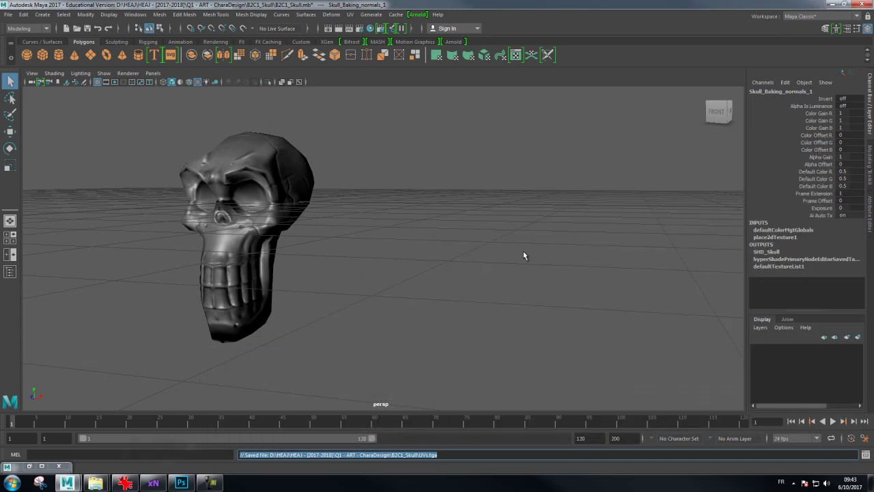
pyautogui.moveTo(355, 256)
pyautogui.mouseDown()
pyautogui.moveTo(408, 256)
pyautogui.moveTo(408, 248)
pyautogui.mouseUp()
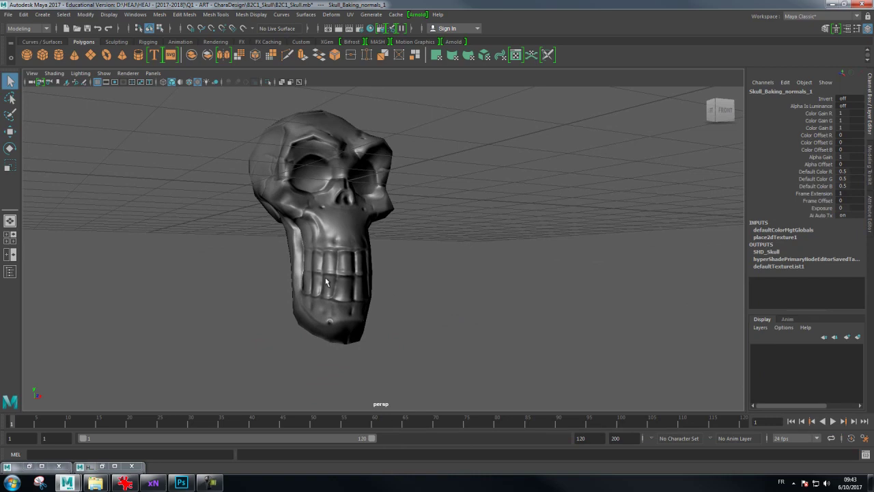
pyautogui.moveTo(345, 175)
pyautogui.mouseDown()
pyautogui.moveTo(287, 192)
pyautogui.moveTo(337, 191)
pyautogui.moveTo(359, 207)
pyautogui.moveTo(261, 209)
pyautogui.mouseUp()
pyautogui.scroll(3, 336, 177)
pyautogui.scroll(-2, 351, 215)
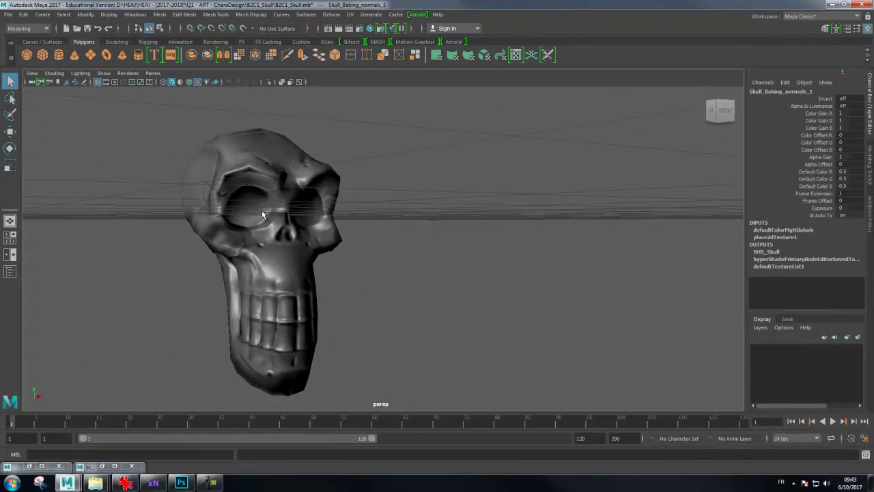
pyautogui.scroll(2, 226, 195)
pyautogui.scroll(2, 177, 174)
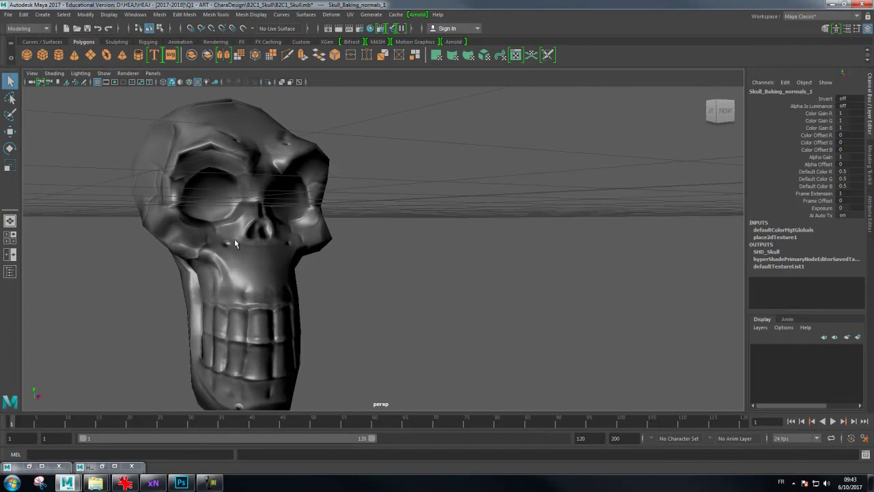
pyautogui.moveTo(224, 149)
pyautogui.mouseDown()
pyautogui.moveTo(239, 160)
pyautogui.moveTo(283, 254)
pyautogui.mouseUp()
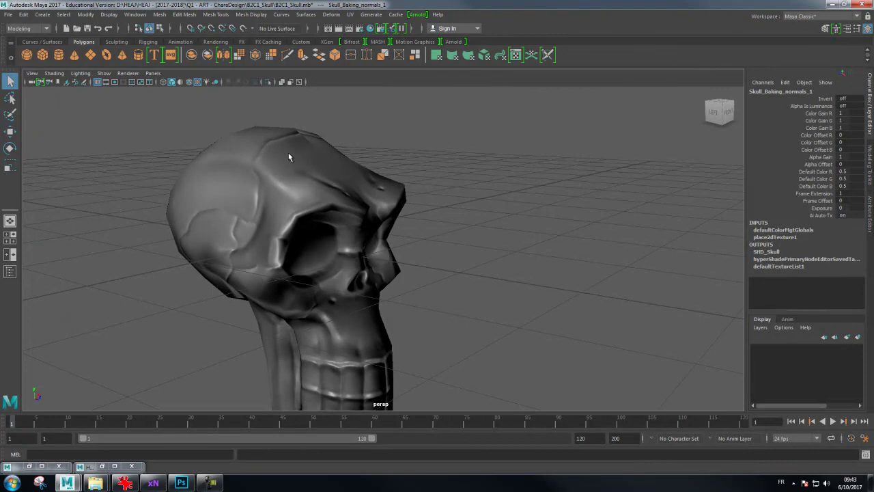
pyautogui.moveTo(274, 207)
pyautogui.mouseDown()
pyautogui.moveTo(385, 201)
pyautogui.moveTo(401, 212)
pyautogui.moveTo(421, 199)
pyautogui.mouseUp()
pyautogui.scroll(2, 533, 185)
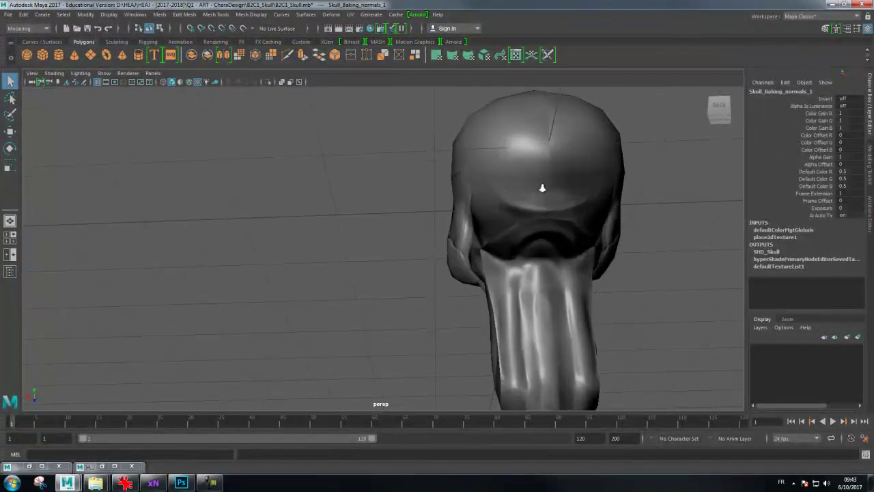
pyautogui.scroll(2, 474, 203)
pyautogui.scroll(2, 480, 221)
pyautogui.scroll(2, 562, 206)
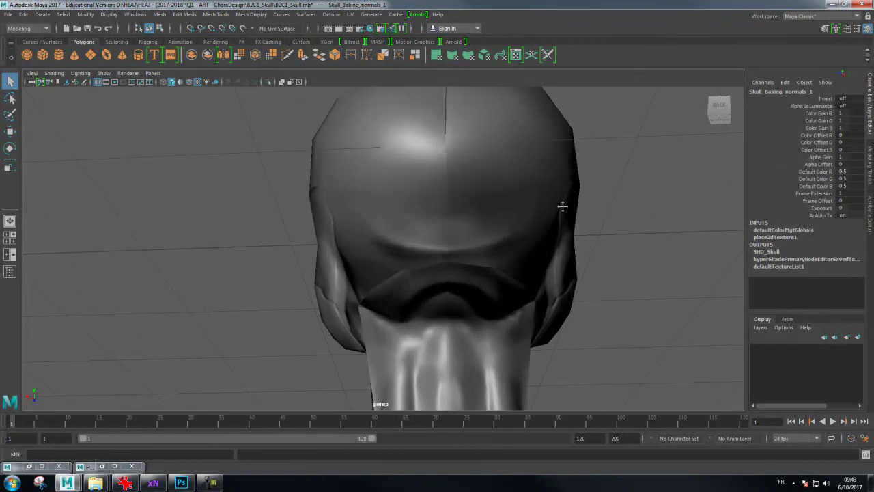
pyautogui.moveTo(563, 205)
pyautogui.mouseDown()
pyautogui.moveTo(488, 212)
pyautogui.moveTo(484, 203)
pyautogui.moveTo(380, 284)
pyautogui.mouseUp()
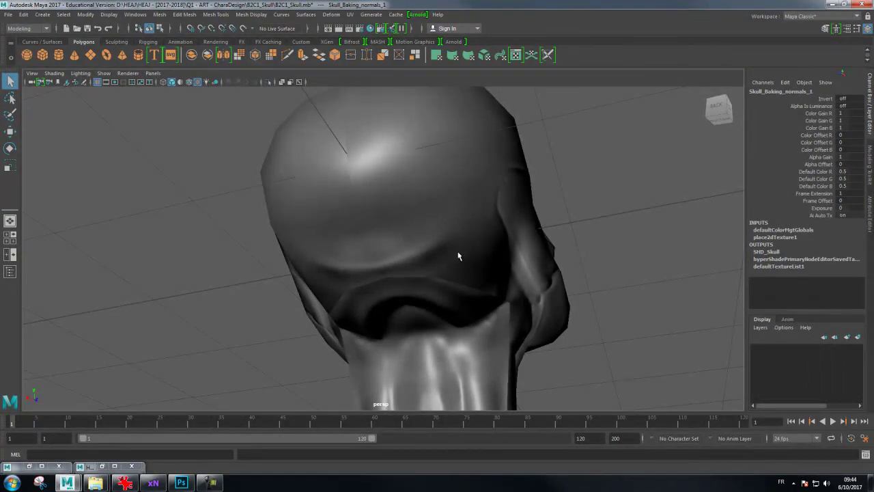
# Orbit and zoom around the shaded skull to inspect the normal map from several angles
pyautogui.moveTo(537, 221); pyautogui.dragTo(395, 233)
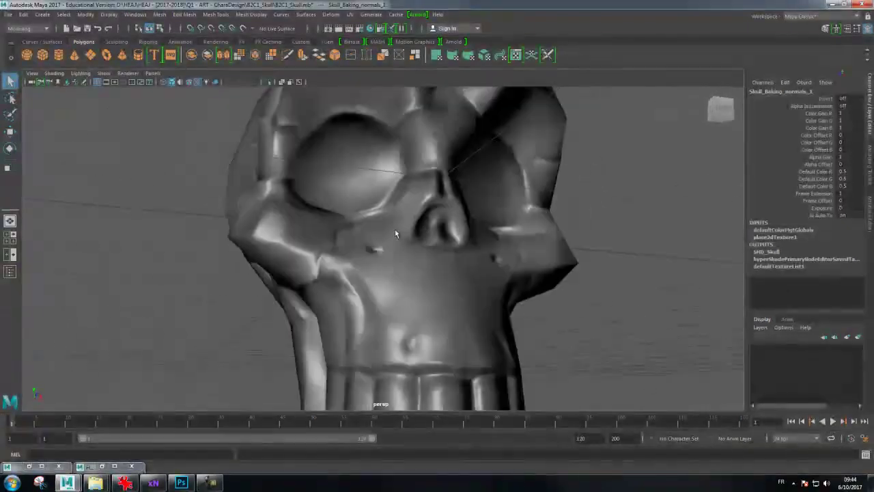
pyautogui.scroll(-3, 395, 234)
pyautogui.moveTo(303, 231)
pyautogui.mouseDown()
pyautogui.moveTo(530, 158)
pyautogui.moveTo(410, 176)
pyautogui.moveTo(421, 141)
pyautogui.moveTo(426, 156)
pyautogui.mouseUp()
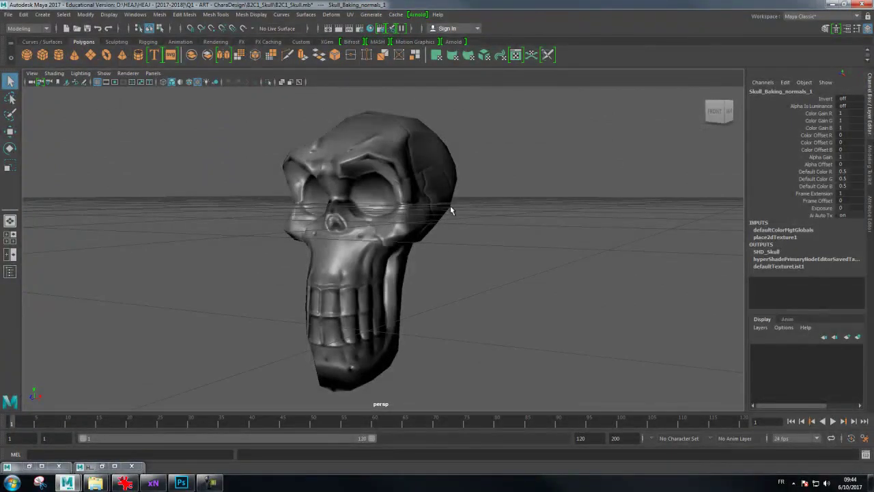
pyautogui.moveTo(360, 227); pyautogui.dragTo(336, 222)
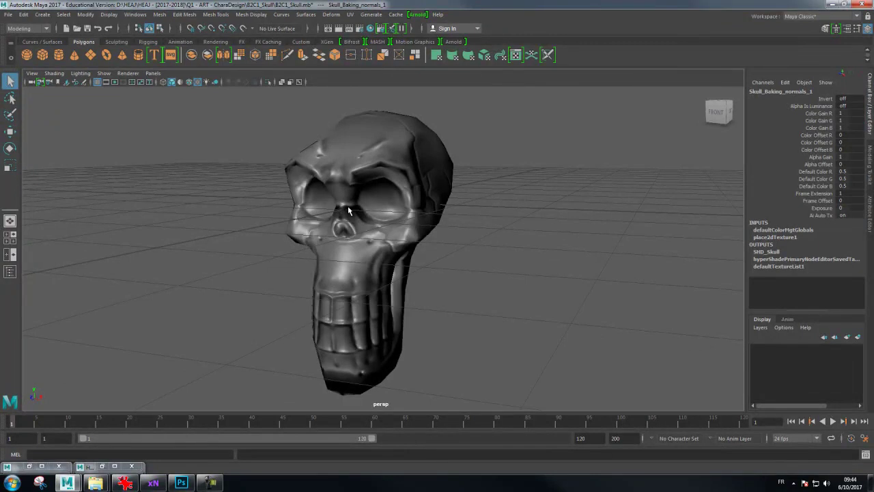
pyautogui.moveTo(348, 211)
pyautogui.mouseDown()
pyautogui.moveTo(567, 213)
pyautogui.moveTo(422, 252)
pyautogui.moveTo(425, 241)
pyautogui.mouseUp()
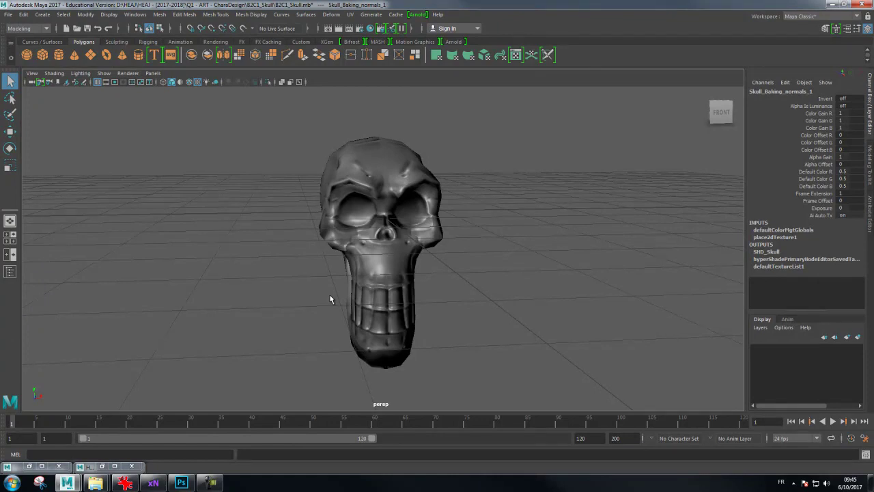
pyautogui.keyDown('alt'); pyautogui.moveTo(315, 305); pyautogui.dragTo(389, 321); pyautogui.keyUp('alt')
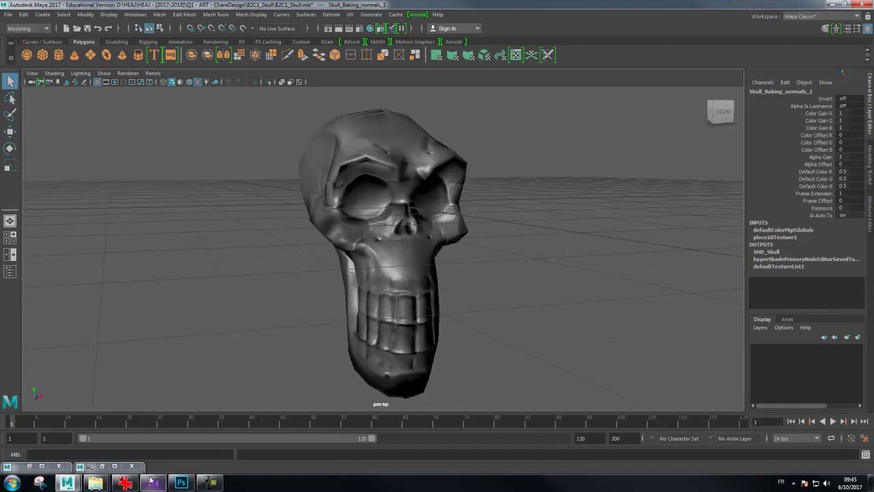
# Back in Photoshop, invert the normal map's Green channel again
pyautogui.click(182, 483)
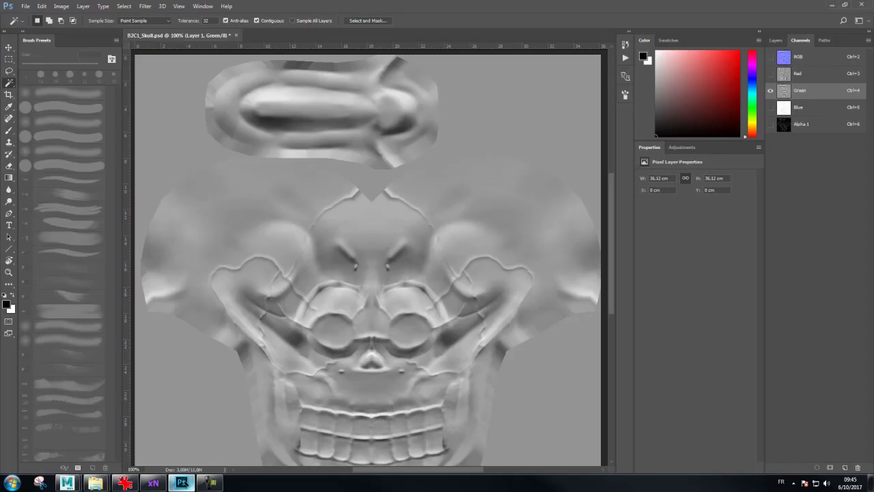
pyautogui.click(813, 76)
pyautogui.click(813, 95)
pyautogui.hotkey('ctrl', 'i')
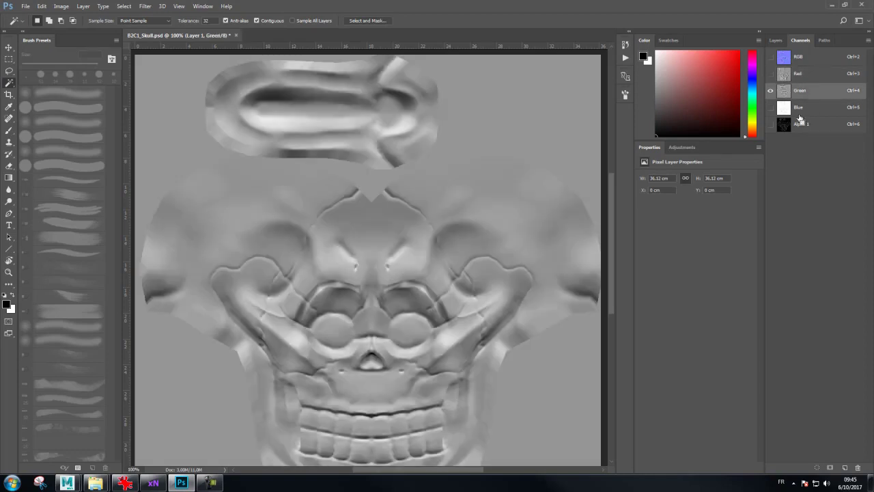
# Overwrite B2C1_Skull_Normal as a 24-bit Targa file
pyautogui.hotkey('ctrl', 'shift', 's')
pyautogui.click(273, 210)
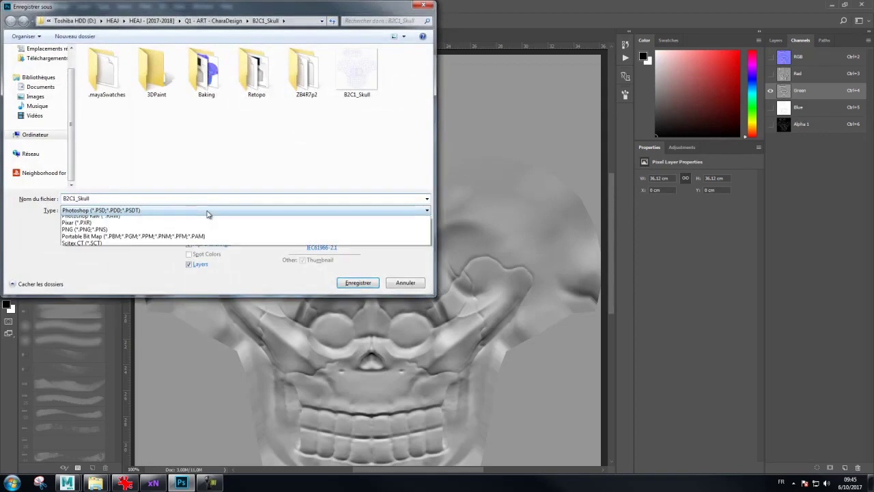
pyautogui.click(99, 362)
pyautogui.click(357, 72)
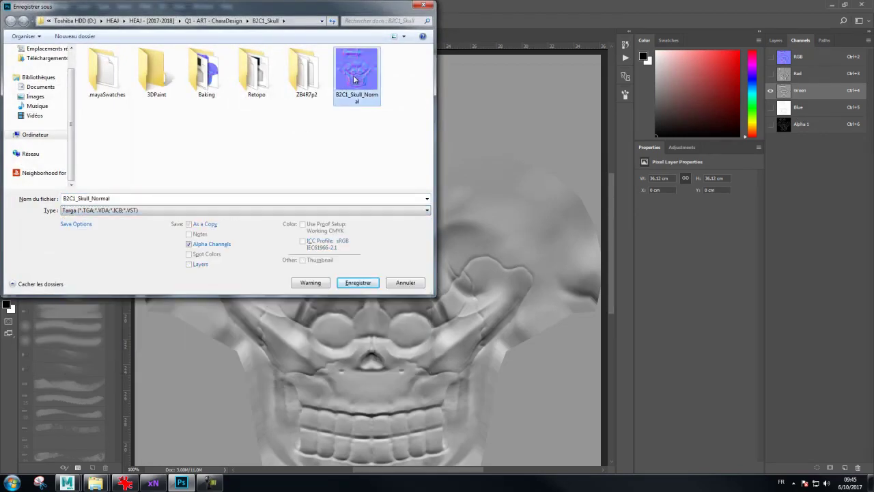
pyautogui.click(369, 282)
pyautogui.click(457, 242)
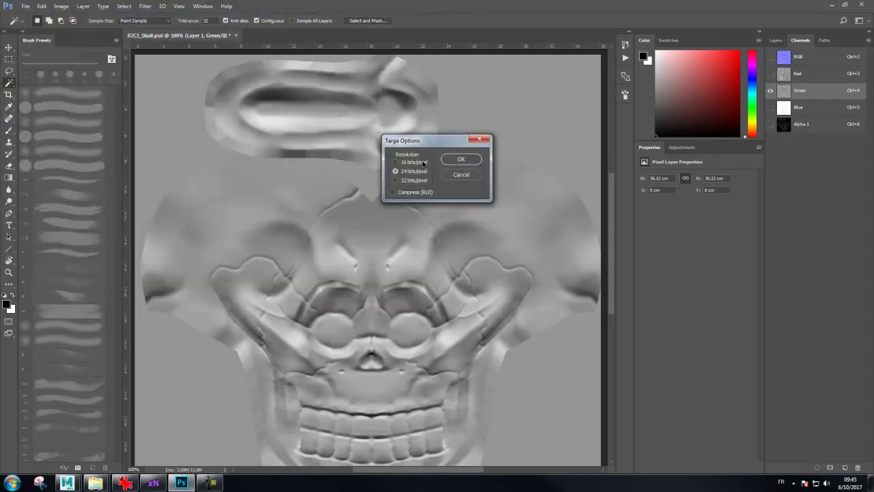
pyautogui.click(462, 159)
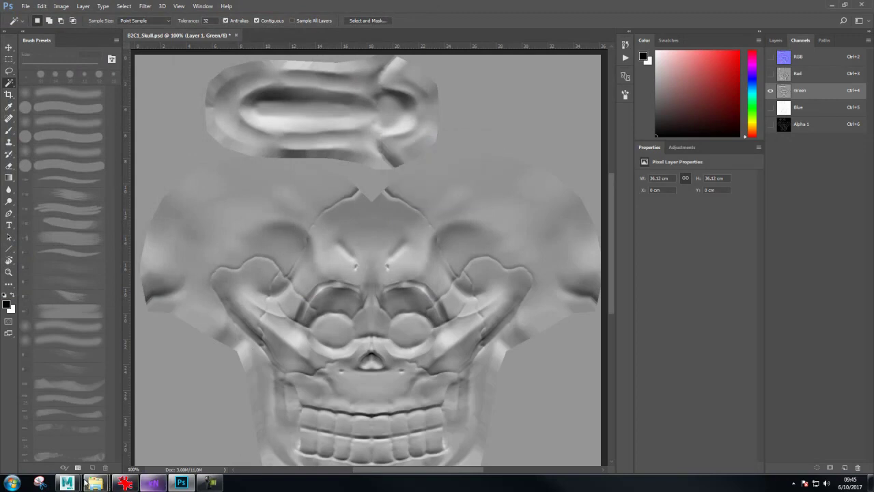
pyautogui.moveTo(67, 482)
pyautogui.click(147, 414)
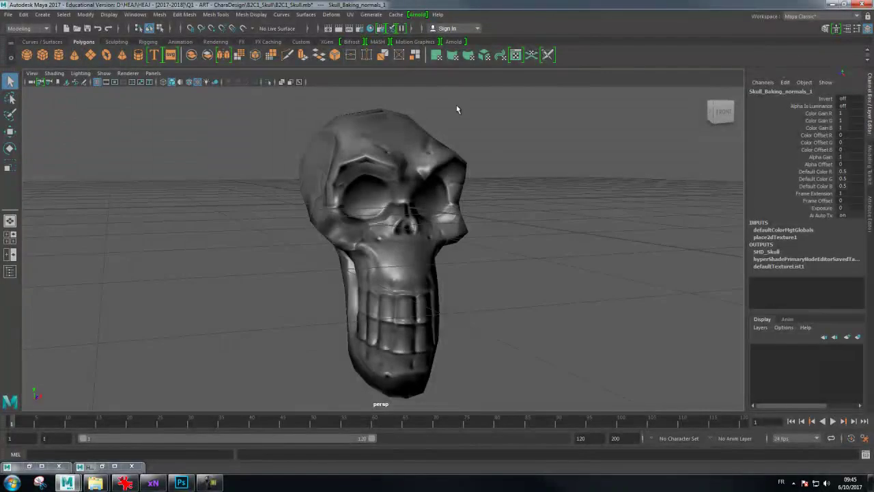
# Reload B2C1_Skull_Normal.tga in the Hypershade texture node and orbit to inspect the skull
pyautogui.click(369, 28)
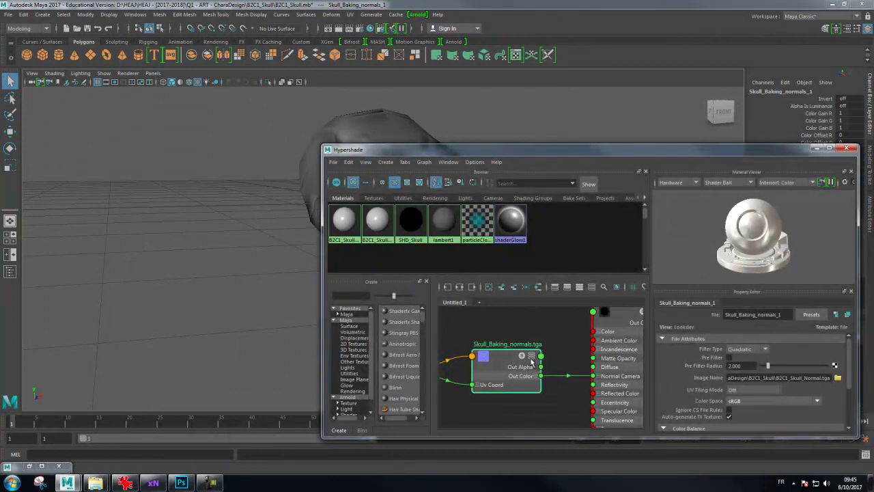
pyautogui.click(838, 378)
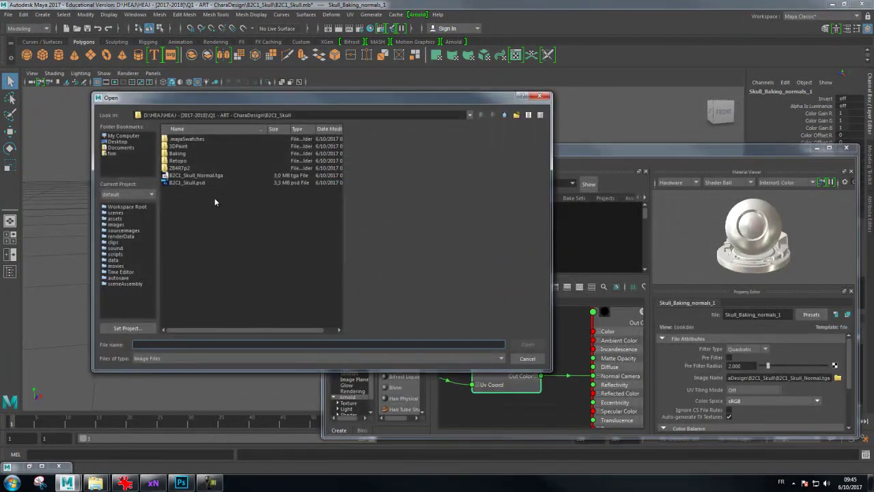
pyautogui.doubleClick(195, 177)
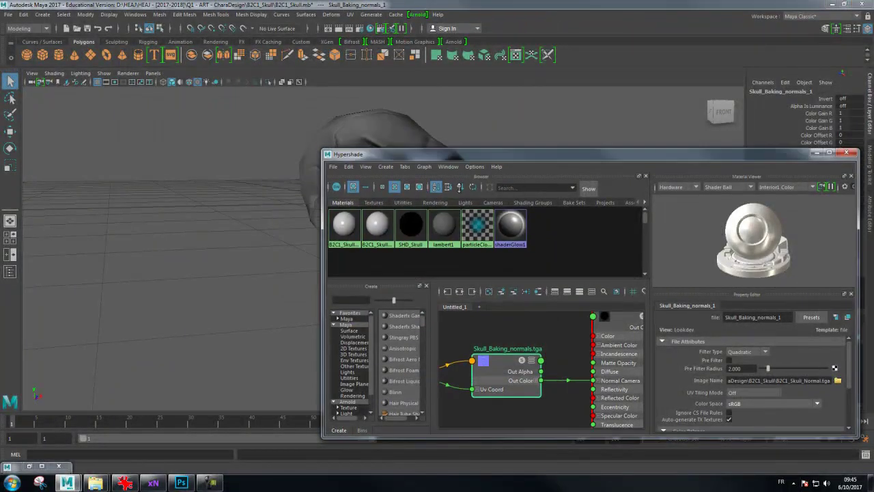
pyautogui.moveTo(260, 235)
pyautogui.mouseDown()
pyautogui.moveTo(129, 239)
pyautogui.moveTo(185, 213)
pyautogui.moveTo(112, 207)
pyautogui.moveTo(49, 235)
pyautogui.moveTo(107, 225)
pyautogui.moveTo(89, 231)
pyautogui.moveTo(107, 212)
pyautogui.moveTo(162, 218)
pyautogui.mouseUp()
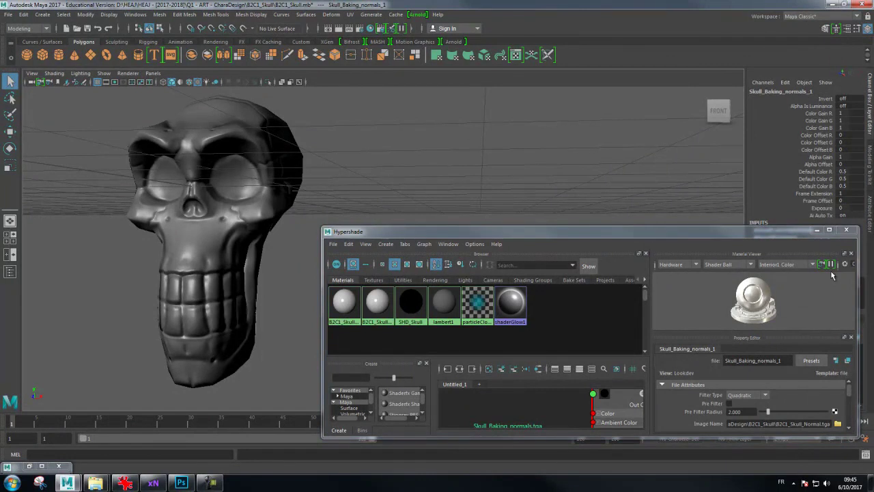
# View the Blue channel and re-save the document as Targa over B2C1_Skull_Normal.tga
pyautogui.click(181, 483)
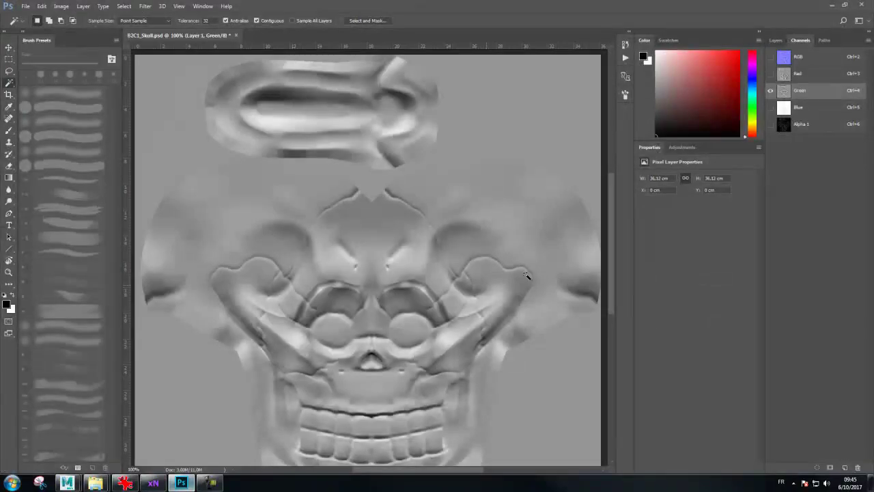
pyautogui.click(813, 112)
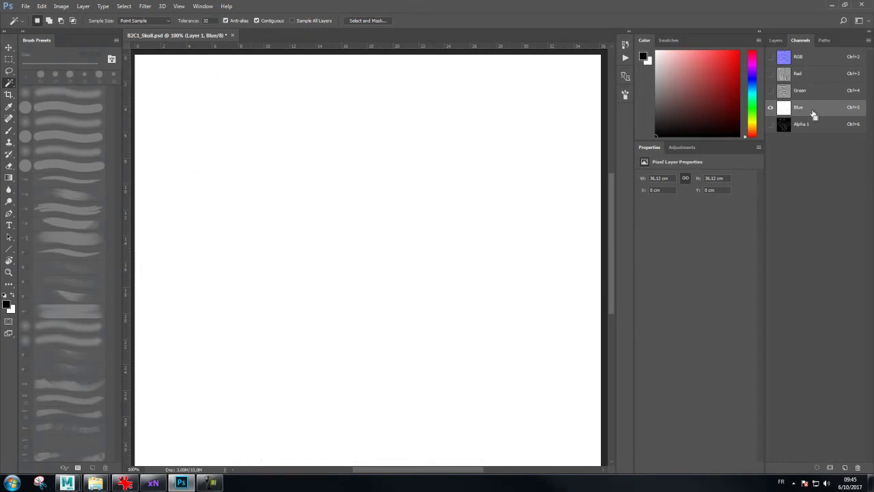
pyautogui.hotkey('ctrl', 'shift', 's')
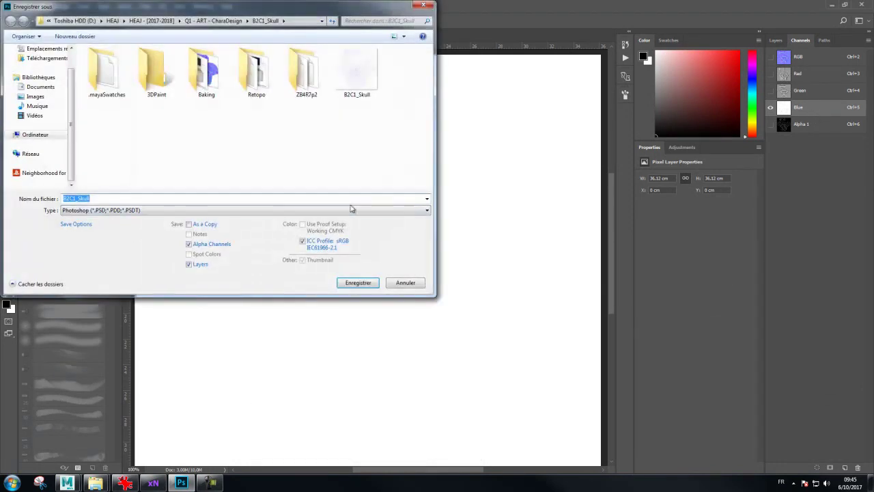
pyautogui.click(246, 210)
pyautogui.click(136, 358)
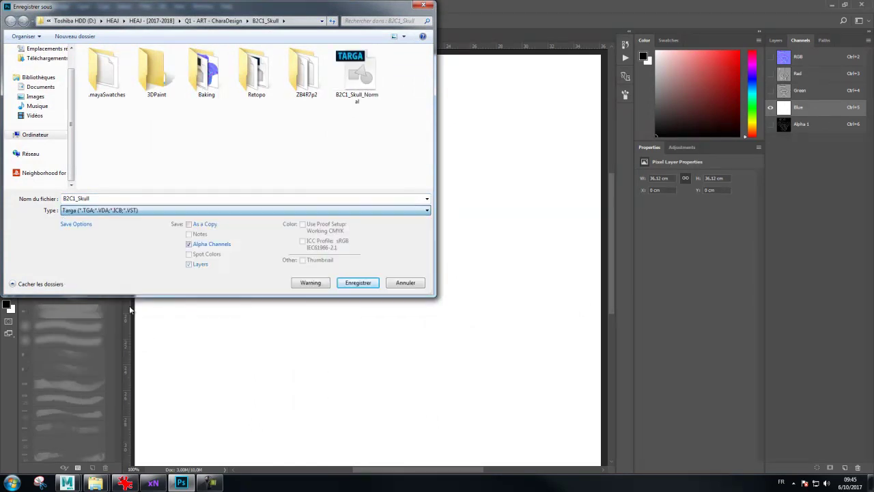
pyautogui.doubleClick(356, 75)
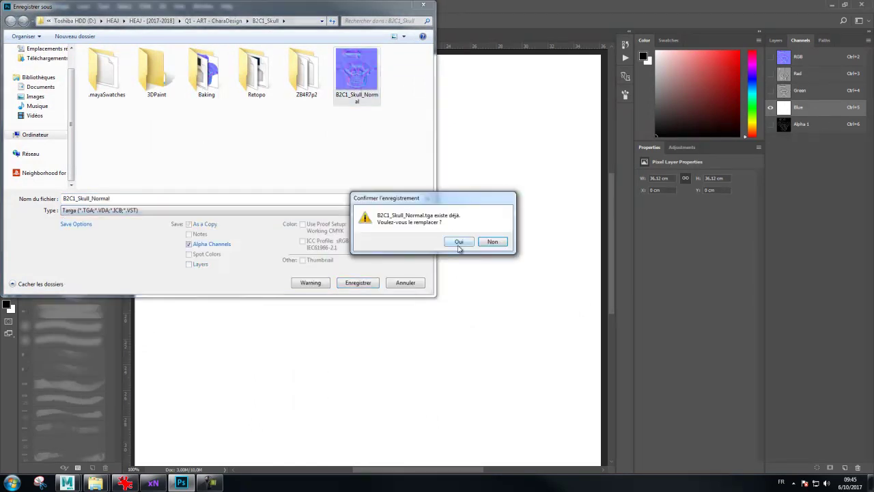
pyautogui.click(459, 242)
pyautogui.click(458, 160)
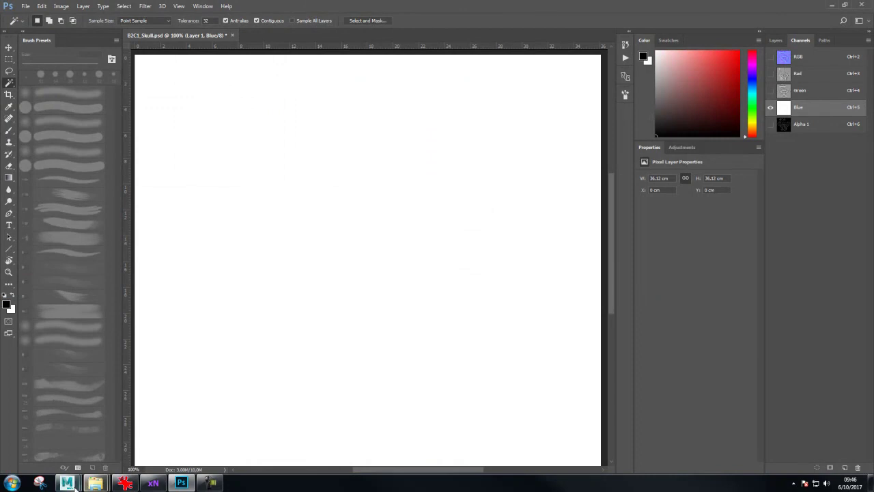
pyautogui.moveTo(67, 483)
pyautogui.click(158, 433)
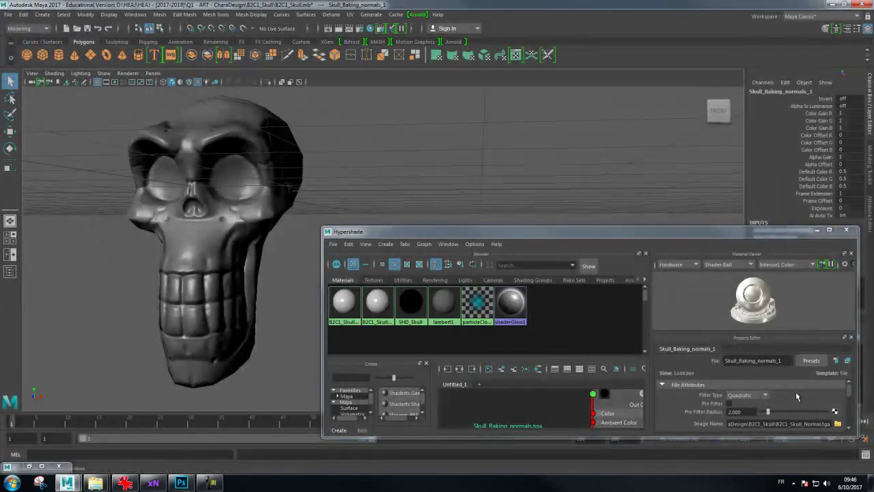
# Reload B2C1_Skull_Normal.tga, orbit the skull to a side view, and minimize Maya
pyautogui.click(837, 423)
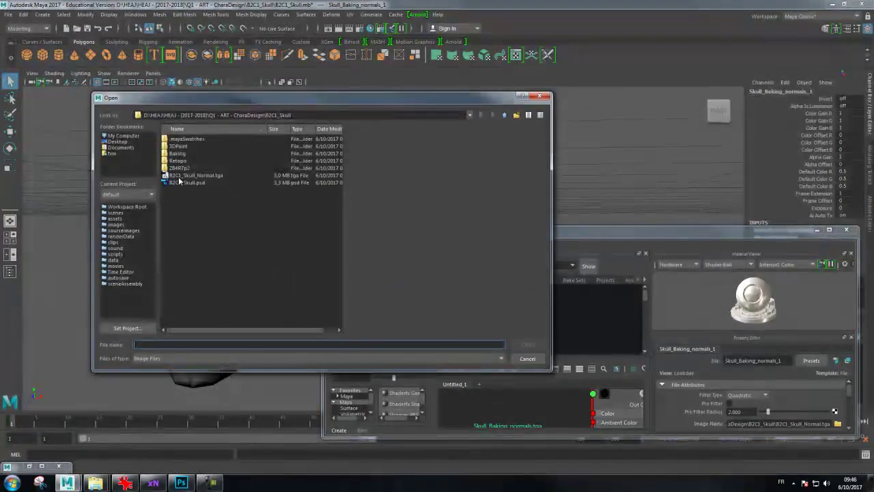
pyautogui.doubleClick(179, 179)
pyautogui.moveTo(332, 157)
pyautogui.mouseDown()
pyautogui.moveTo(373, 167)
pyautogui.moveTo(299, 167)
pyautogui.mouseUp()
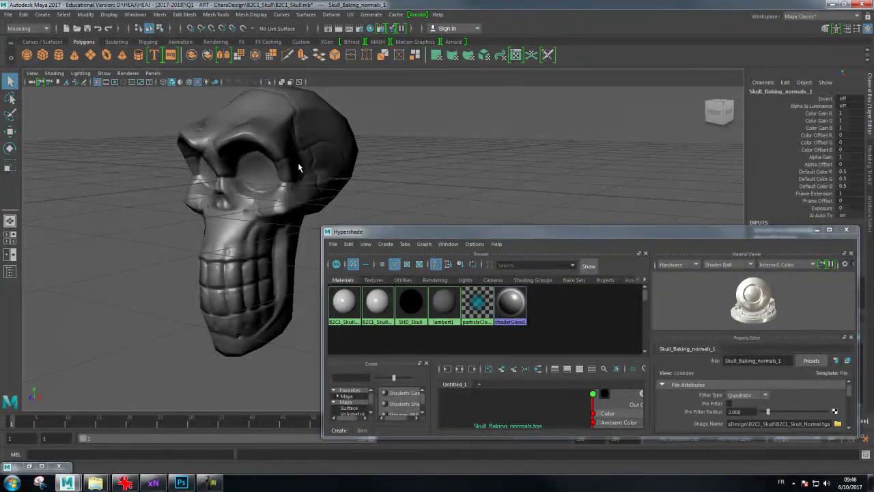
pyautogui.moveTo(387, 142)
pyautogui.mouseDown()
pyautogui.moveTo(458, 143)
pyautogui.moveTo(264, 146)
pyautogui.mouseUp()
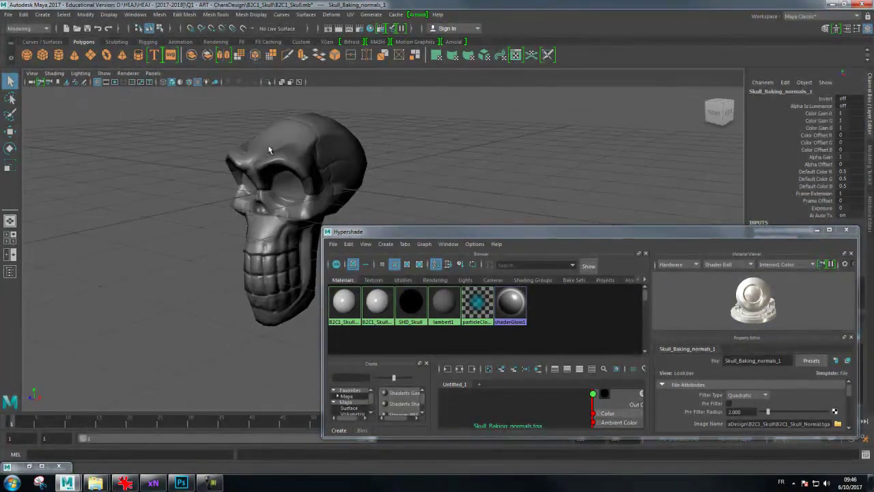
pyautogui.click(832, 4)
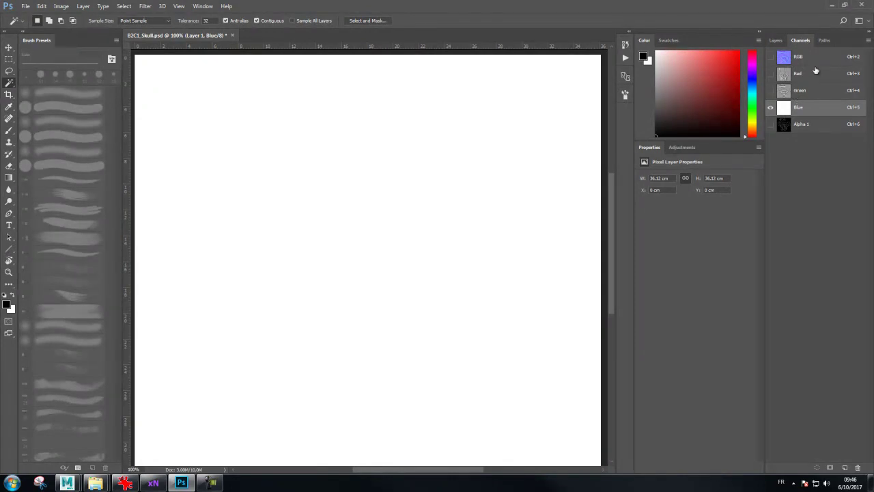
# Cycle repeatedly through the RGB, Red, Green and Blue channels, ending on Alpha 1
pyautogui.click(815, 60)
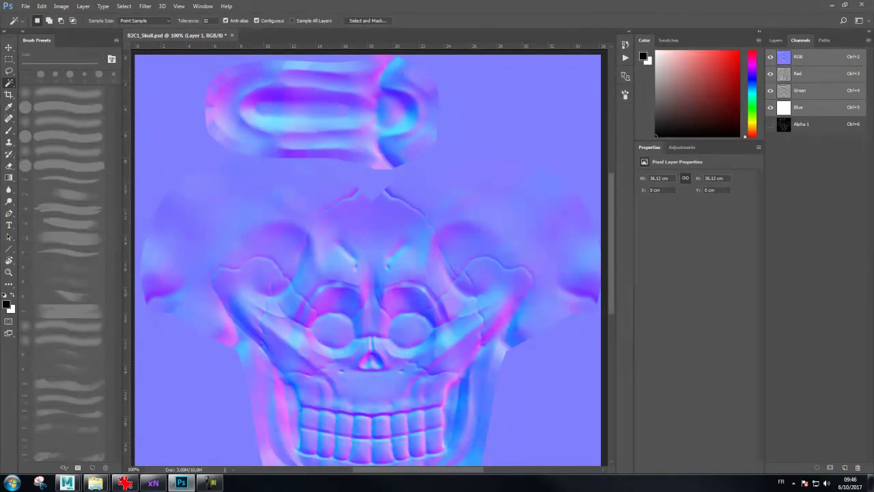
pyautogui.click(807, 80)
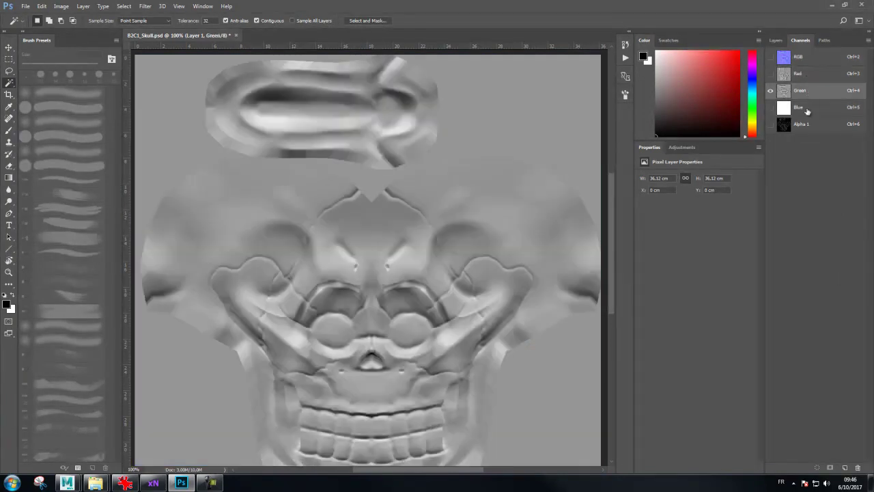
pyautogui.click(806, 113)
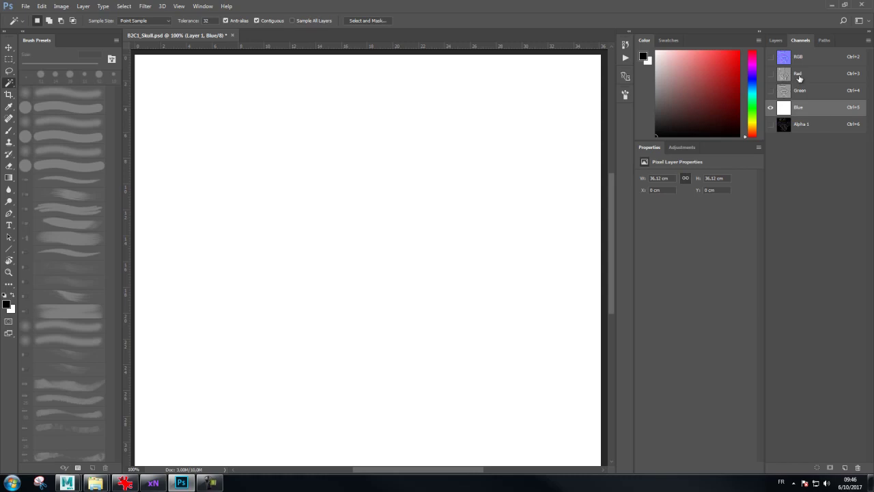
pyautogui.click(799, 76)
pyautogui.click(792, 60)
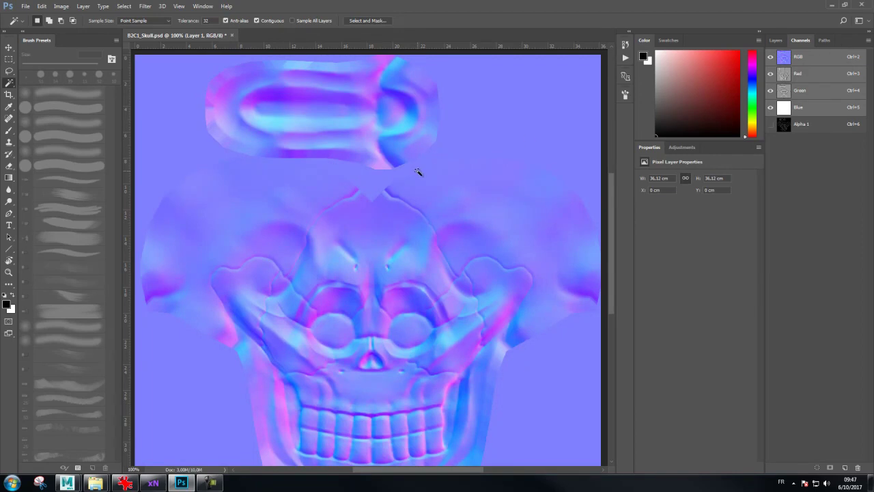
pyautogui.click(799, 77)
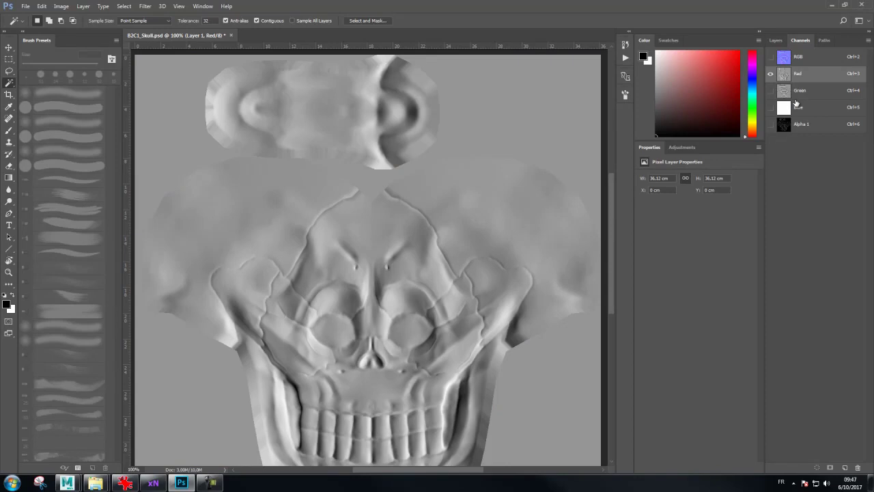
pyautogui.click(797, 94)
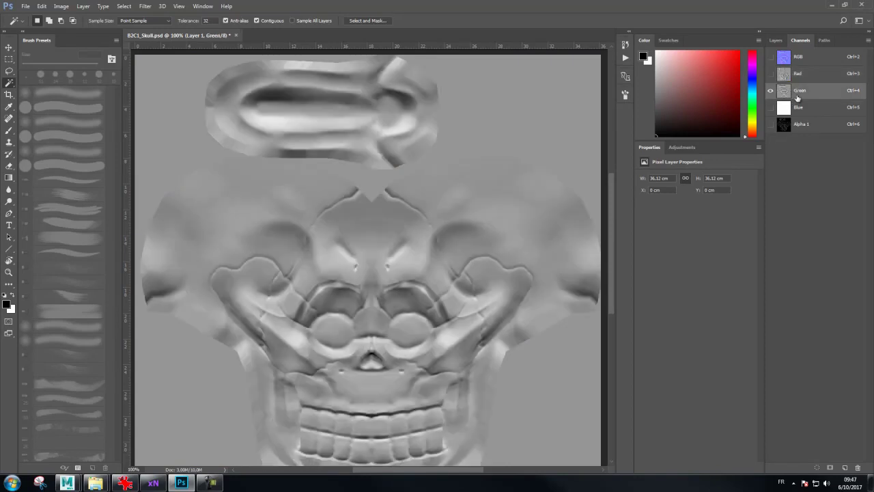
pyautogui.click(799, 109)
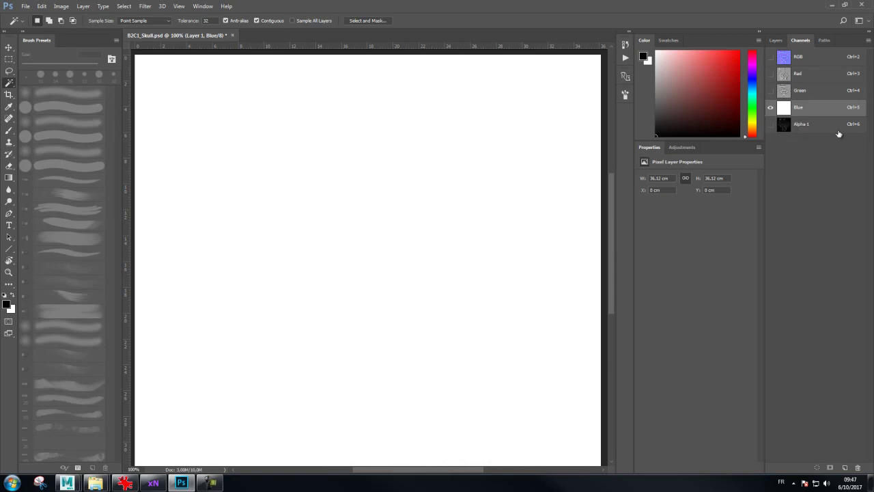
pyautogui.click(811, 65)
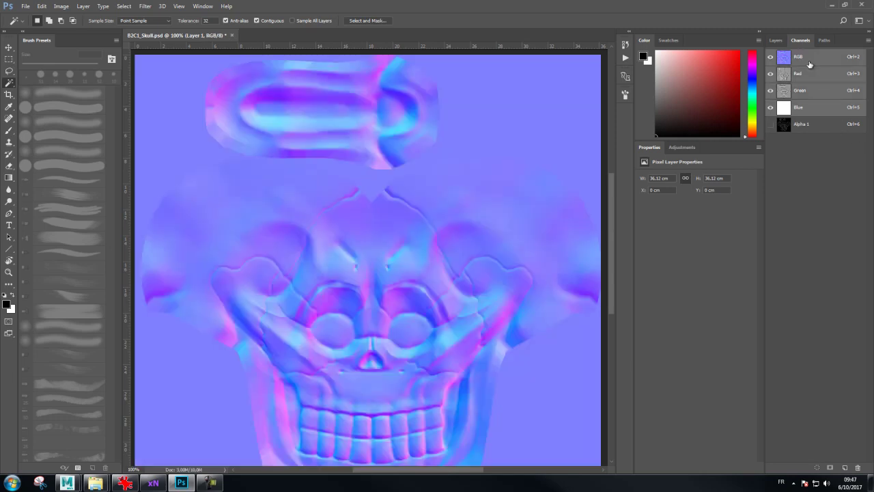
pyautogui.click(806, 75)
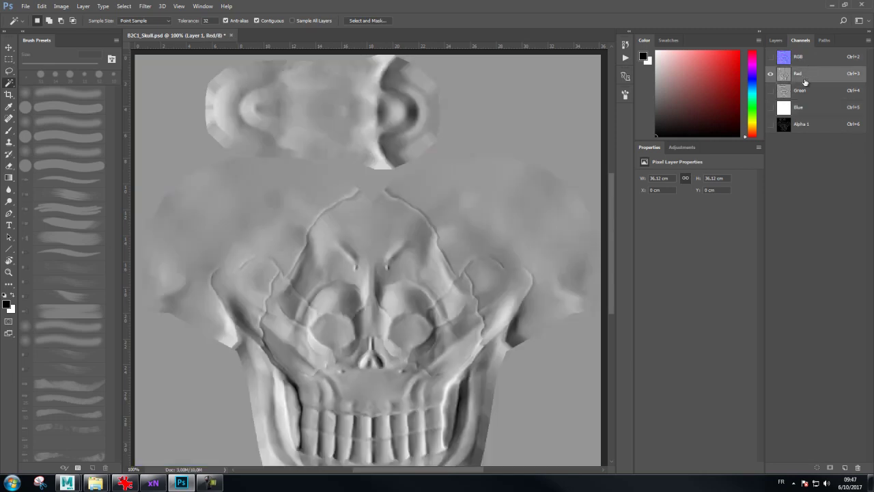
pyautogui.click(806, 90)
pyautogui.click(808, 109)
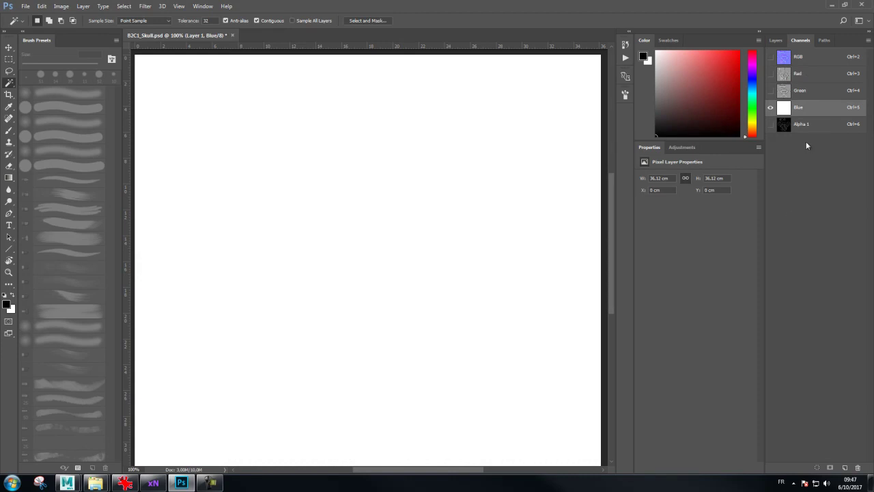
pyautogui.click(807, 126)
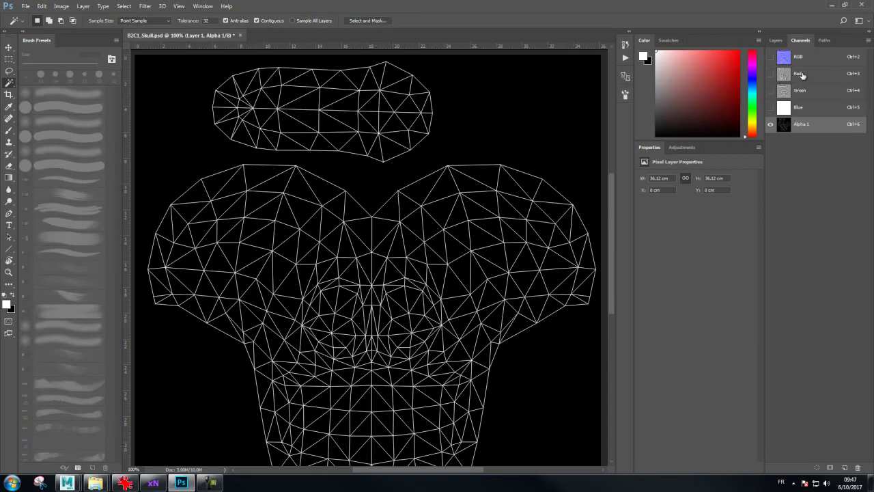
# Step through Red, Green, Blue and Alpha 1, then drag Alpha 1 to the trash
pyautogui.click(801, 74)
pyautogui.click(800, 92)
pyautogui.click(798, 106)
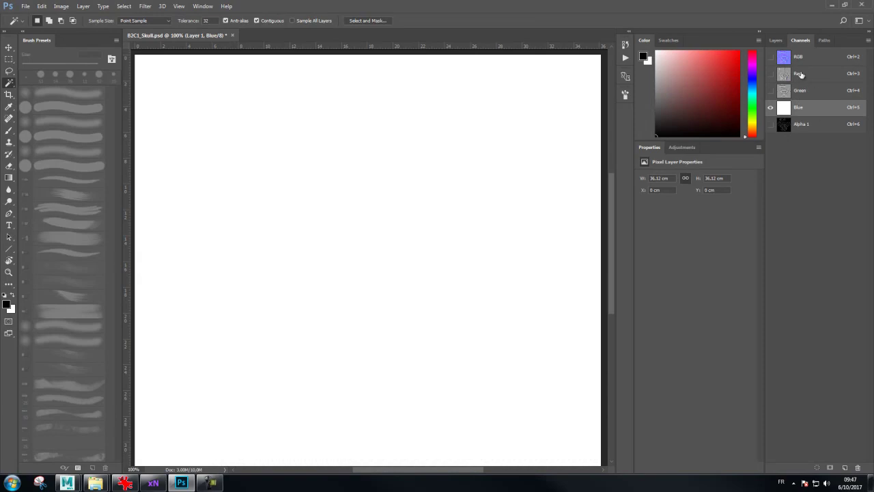
pyautogui.click(808, 127)
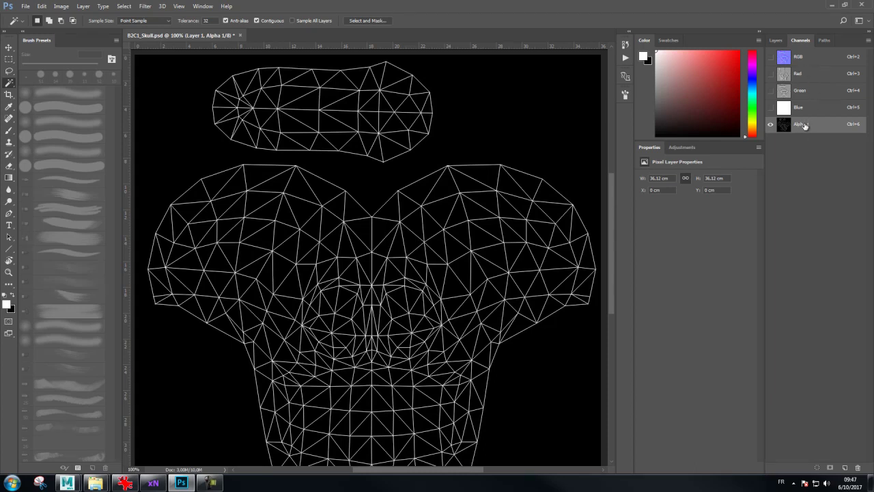
pyautogui.moveTo(805, 126)
pyautogui.mouseDown()
pyautogui.moveTo(865, 437)
pyautogui.moveTo(858, 468)
pyautogui.mouseUp()
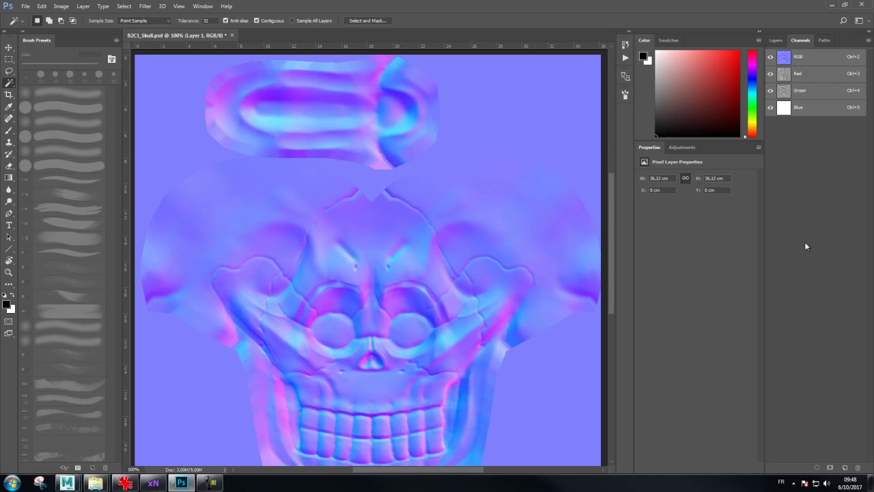
# Save the document, check the Red channel and Image > Mode, then return to RGB
pyautogui.hotkey('ctrl', 's')
pyautogui.click(803, 75)
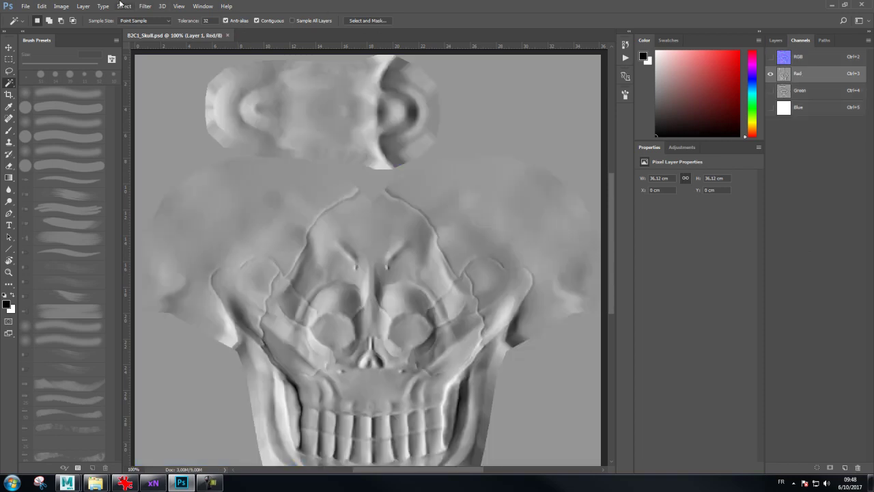
pyautogui.click(61, 6)
pyautogui.moveTo(67, 16)
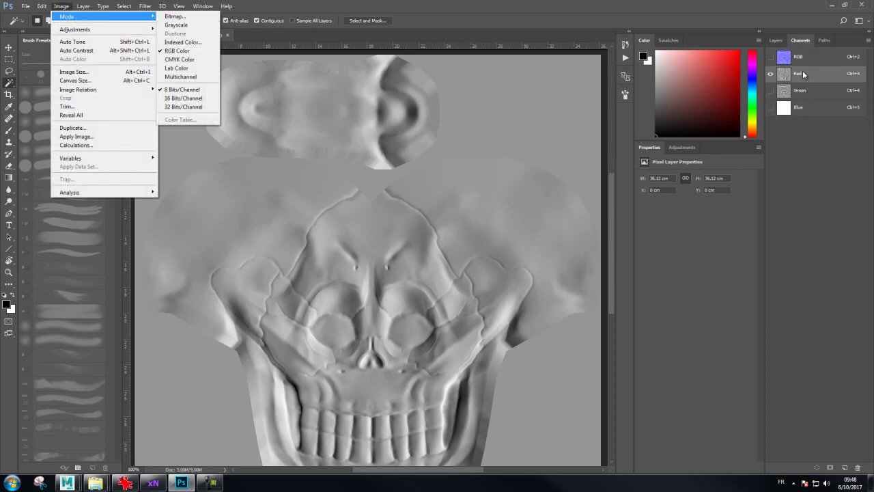
pyautogui.click(801, 128)
pyautogui.click(798, 59)
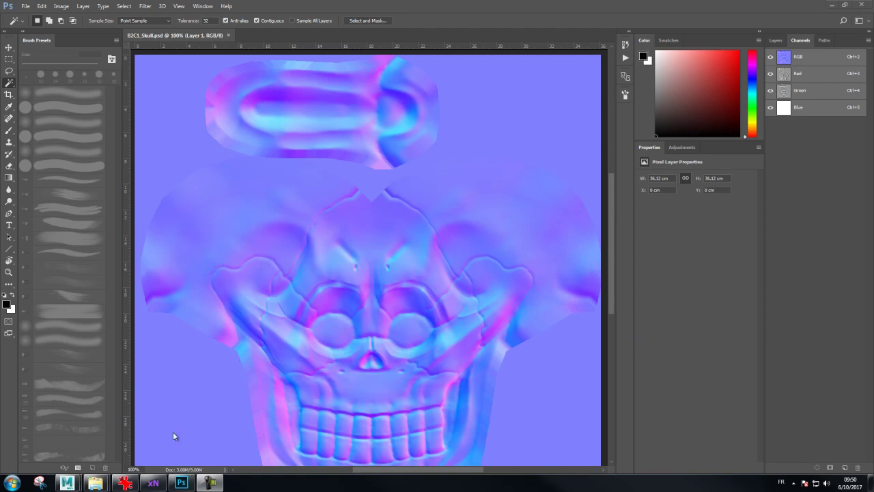
pyautogui.moveTo(67, 482)
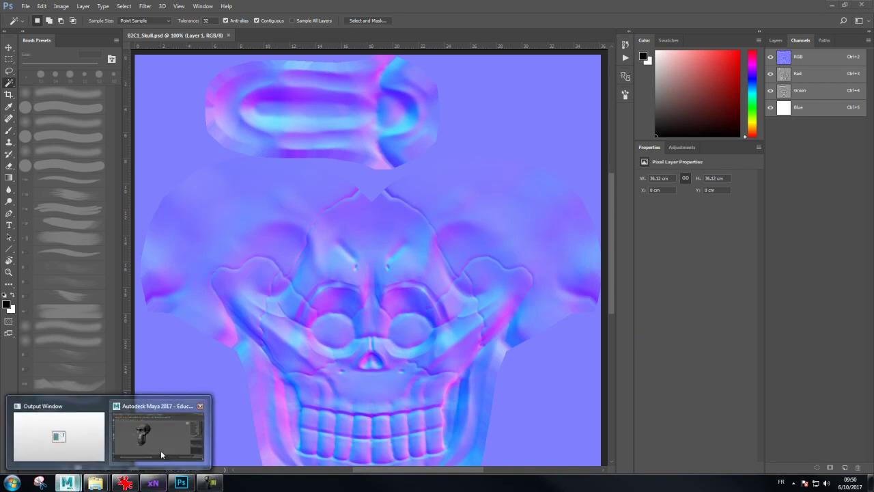
pyautogui.click(159, 434)
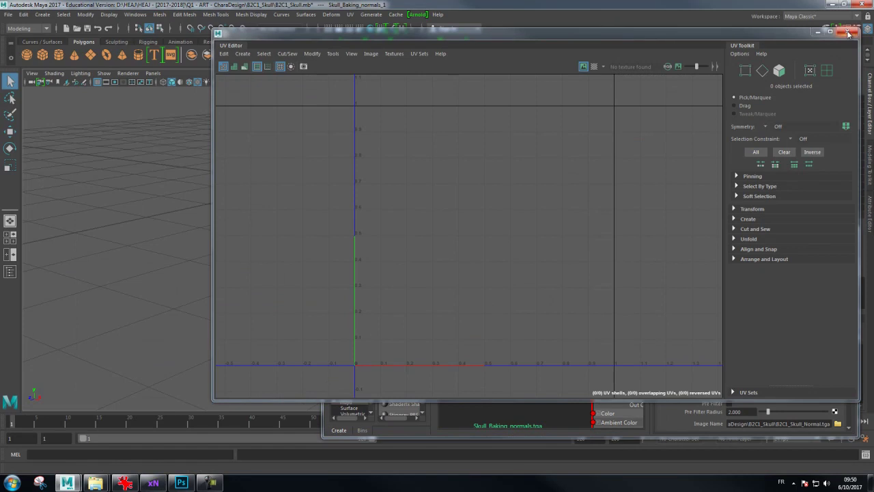
# Close the UV Editor, minimize Hypershade, and hide the high-poly skull, keeping B2C1_Skull_Low
pyautogui.click(847, 31)
pyautogui.moveTo(804, 234); pyautogui.dragTo(675, 207)
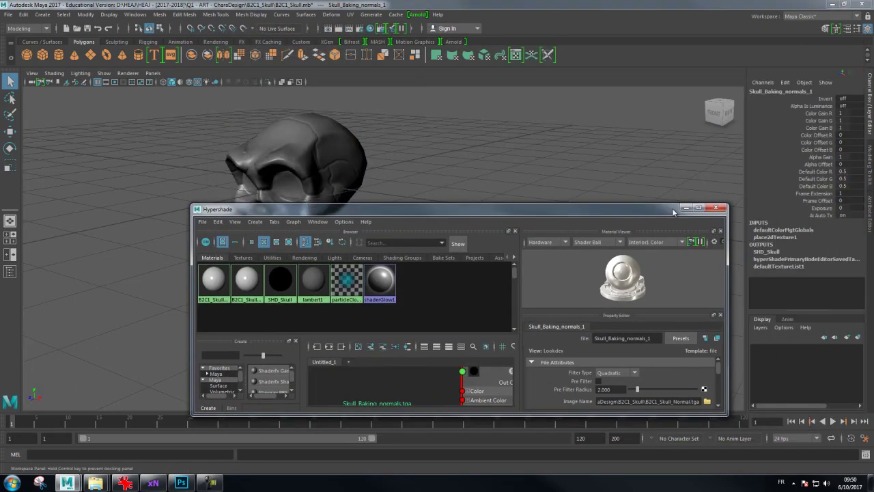
pyautogui.click(683, 203)
pyautogui.click(341, 171)
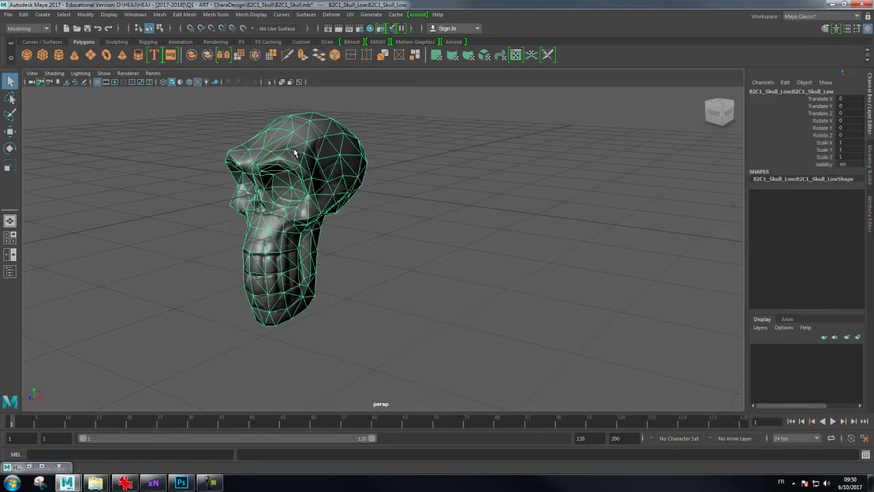
pyautogui.hotkey('ctrl', '1')
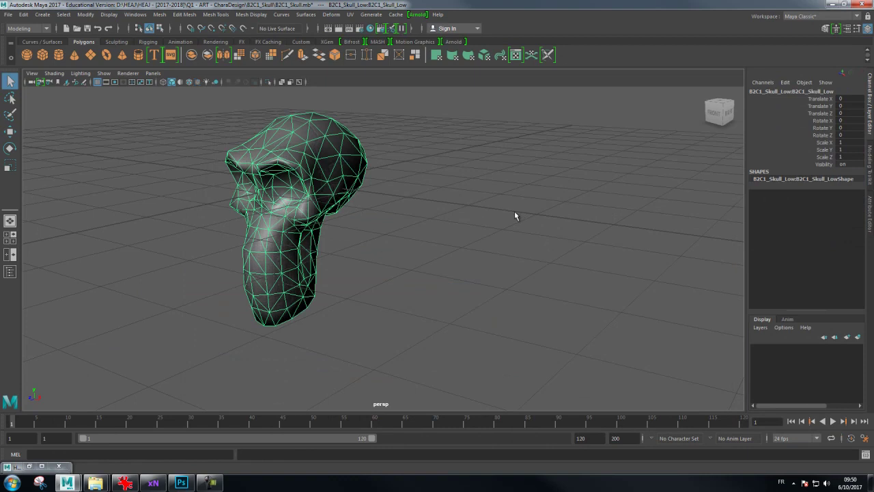
# Orbit the low-poly skull to a three-quarter side view and browse the Mesh Display and Display menus
pyautogui.click(375, 213)
pyautogui.moveTo(375, 213)
pyautogui.mouseDown()
pyautogui.moveTo(361, 146)
pyautogui.moveTo(455, 172)
pyautogui.moveTo(491, 166)
pyautogui.mouseUp()
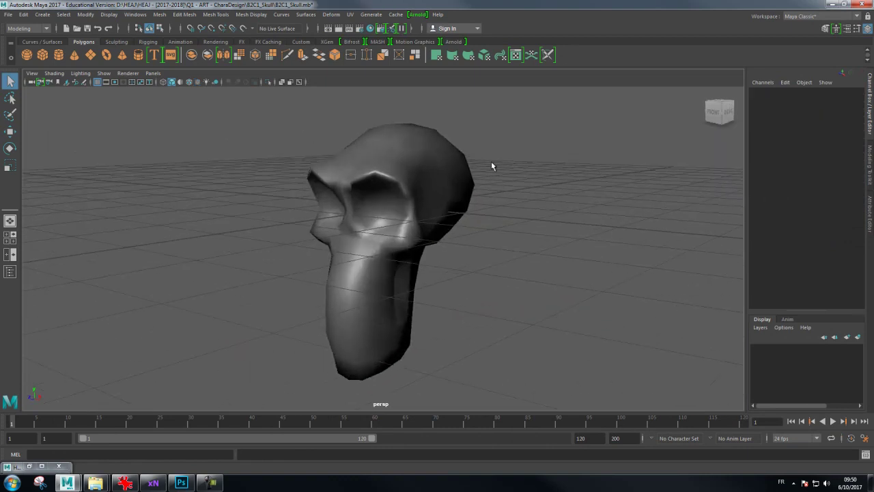
pyautogui.click(470, 157)
pyautogui.moveTo(455, 121); pyautogui.dragTo(501, 140)
pyautogui.click(527, 260)
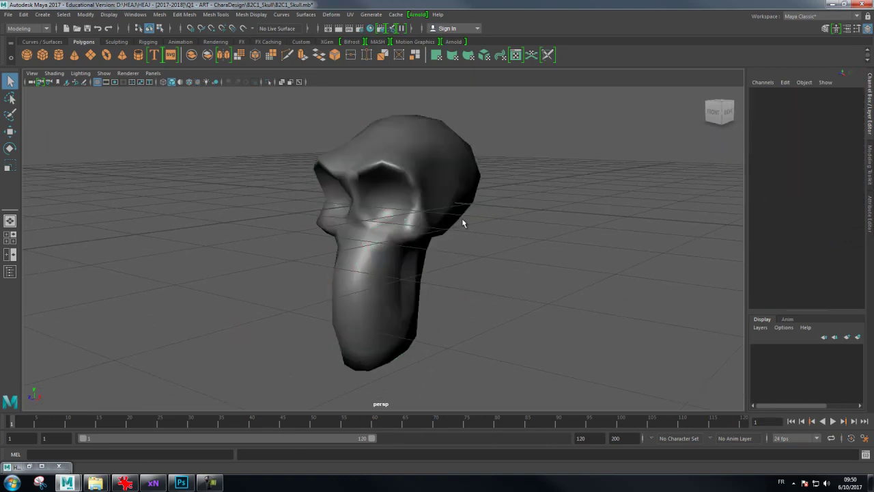
pyautogui.click(415, 253)
pyautogui.moveTo(416, 253); pyautogui.dragTo(492, 245)
pyautogui.scroll(5, 601, 209)
pyautogui.keyDown('alt'); pyautogui.moveTo(601, 209); pyautogui.dragTo(518, 199); pyautogui.keyUp('alt')
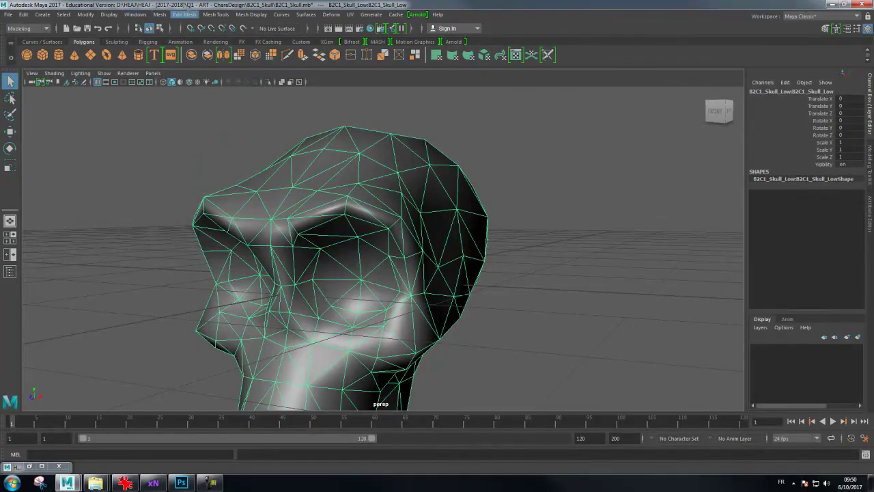
pyautogui.click(251, 17)
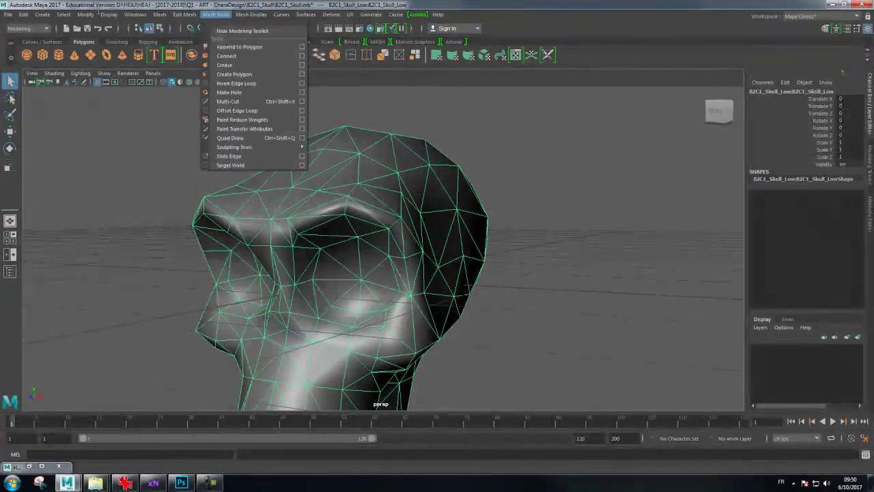
pyautogui.click(107, 14)
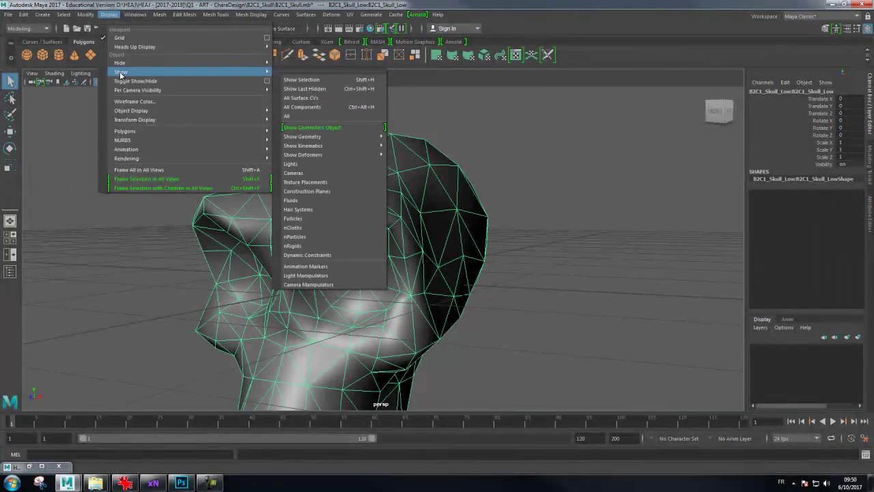
pyautogui.moveTo(125, 131)
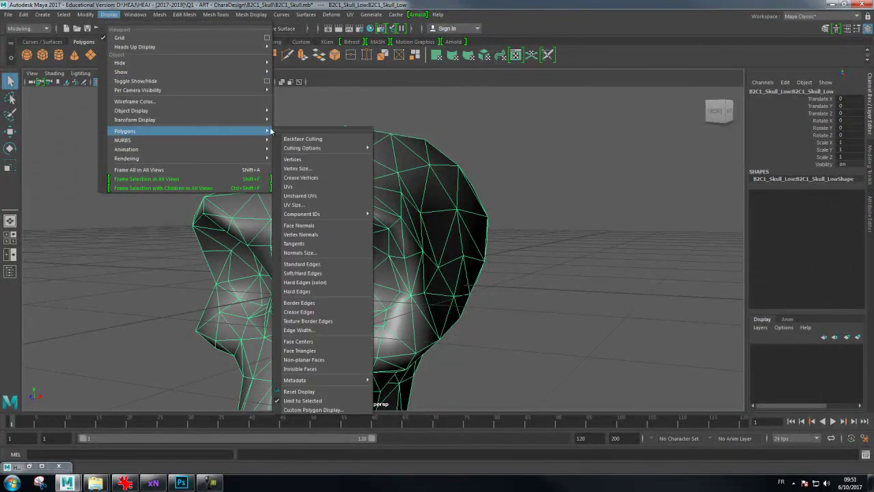
# Turn on Face Normals in Custom Polygon Display and apply it to the skull
pyautogui.click(310, 410)
pyautogui.moveTo(369, 158)
pyautogui.mouseDown()
pyautogui.moveTo(86, 26)
pyautogui.moveTo(88, 18)
pyautogui.mouseUp()
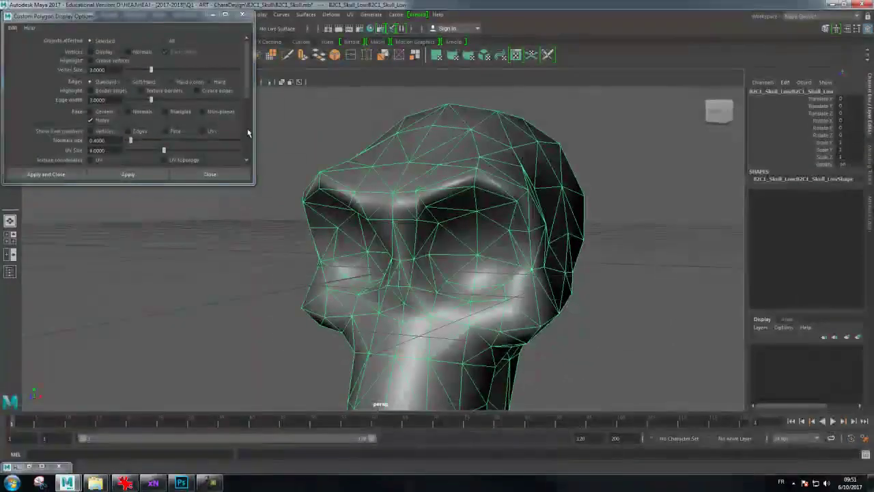
pyautogui.click(127, 111)
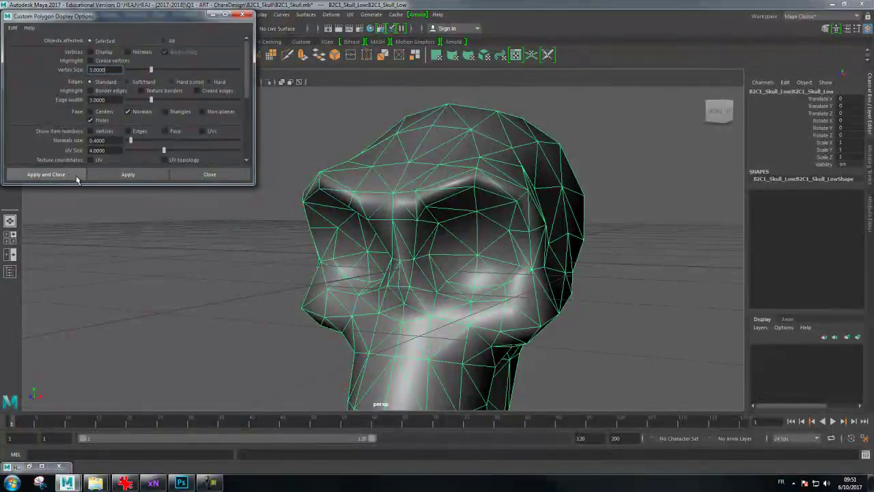
pyautogui.click(46, 174)
pyautogui.moveTo(417, 205)
pyautogui.mouseDown()
pyautogui.moveTo(400, 203)
pyautogui.moveTo(408, 190)
pyautogui.mouseUp()
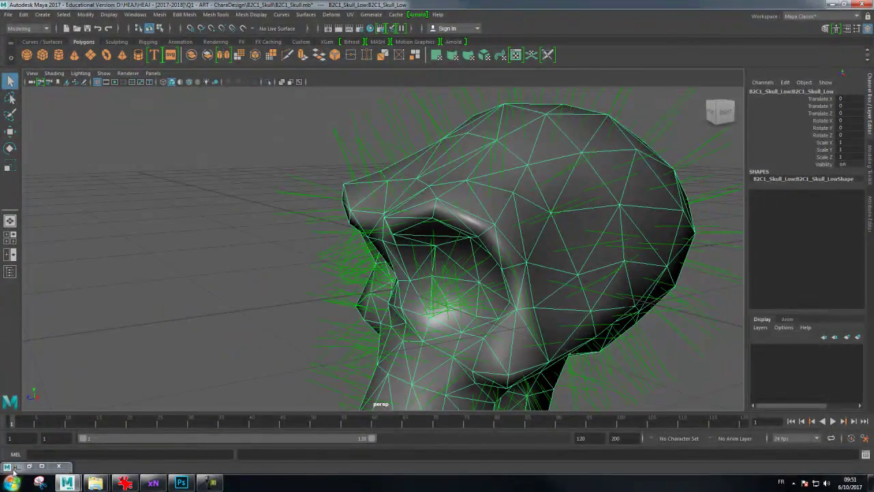
# Set the normals size to 2, then shorten it to 0.1829 and apply
pyautogui.click(109, 15)
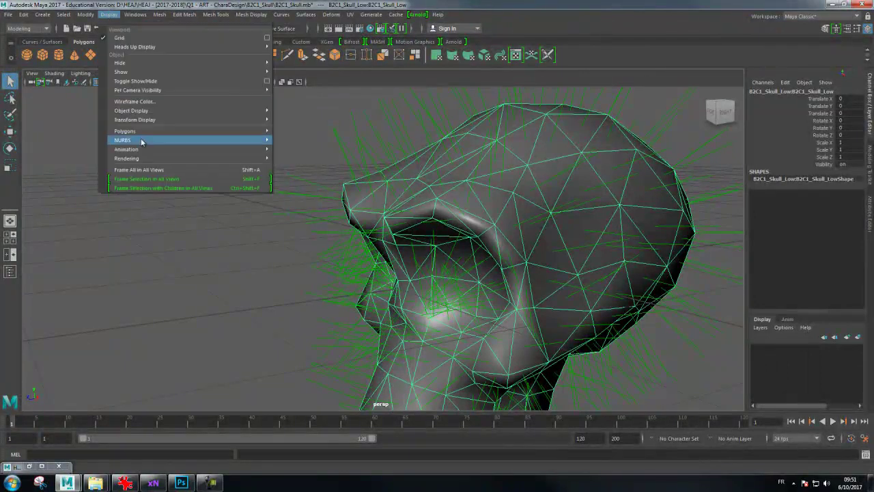
pyautogui.moveTo(125, 130)
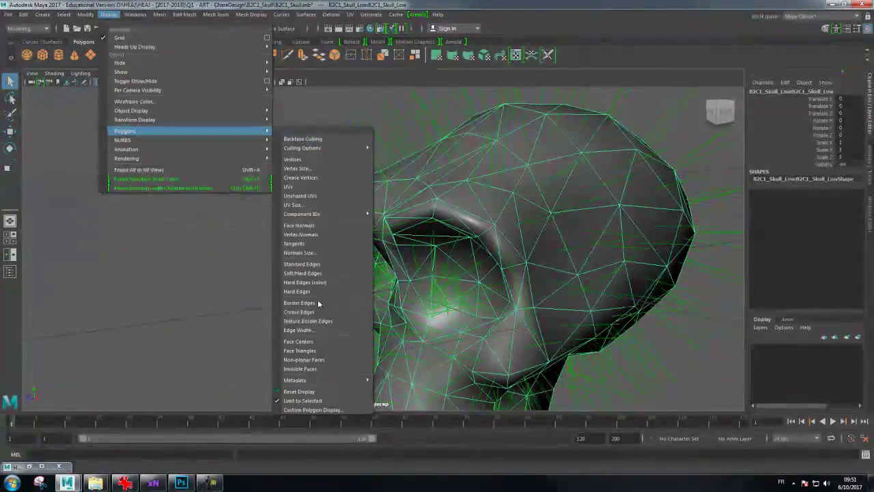
pyautogui.click(311, 409)
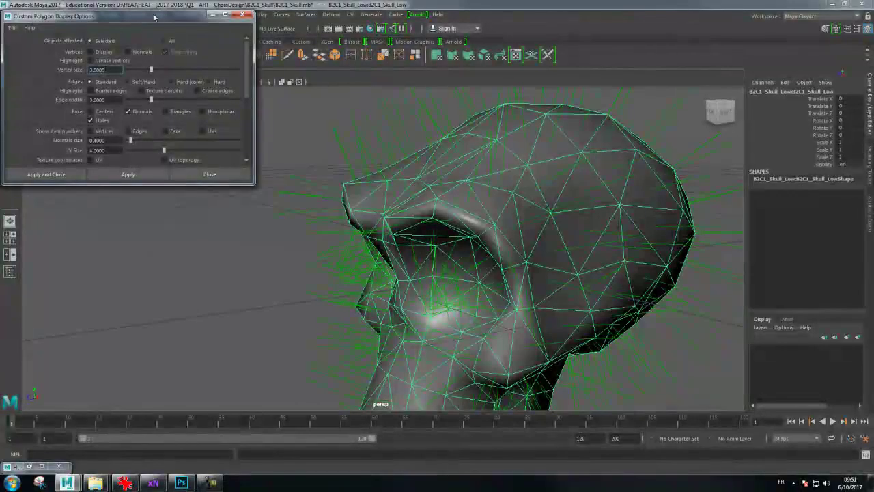
pyautogui.moveTo(153, 17); pyautogui.dragTo(148, 41)
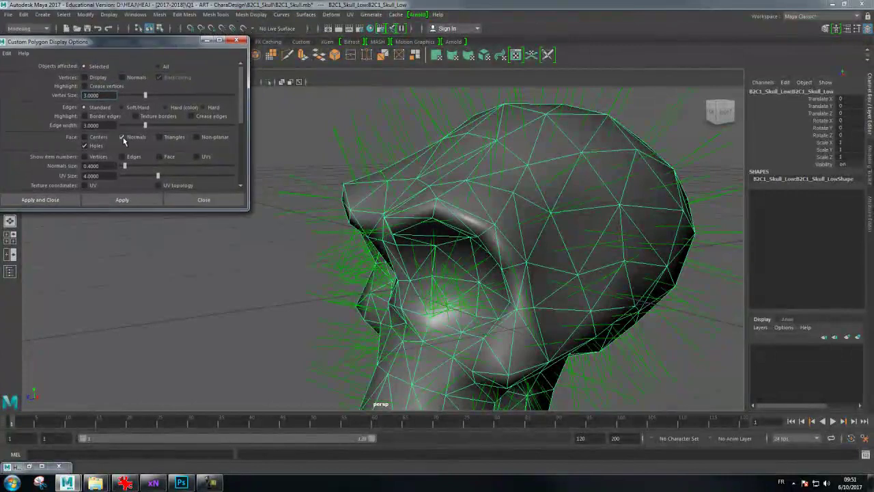
pyautogui.doubleClick(102, 166)
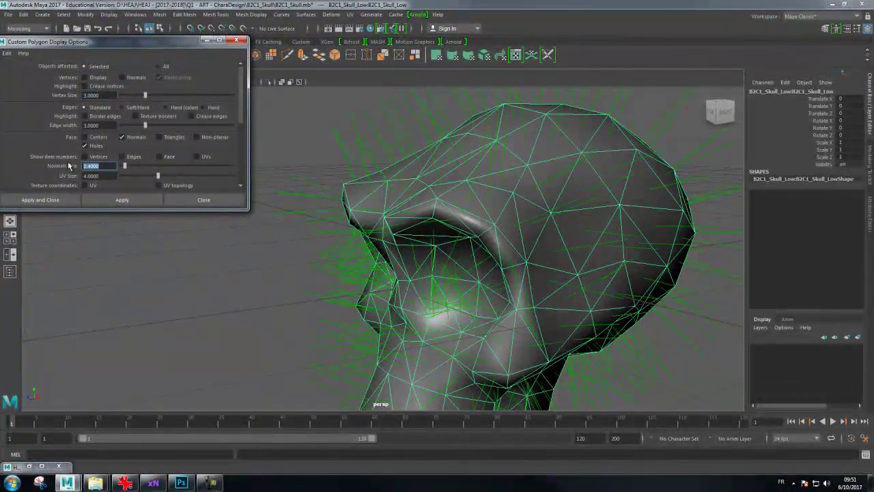
pyautogui.write('2')
pyautogui.click(95, 198)
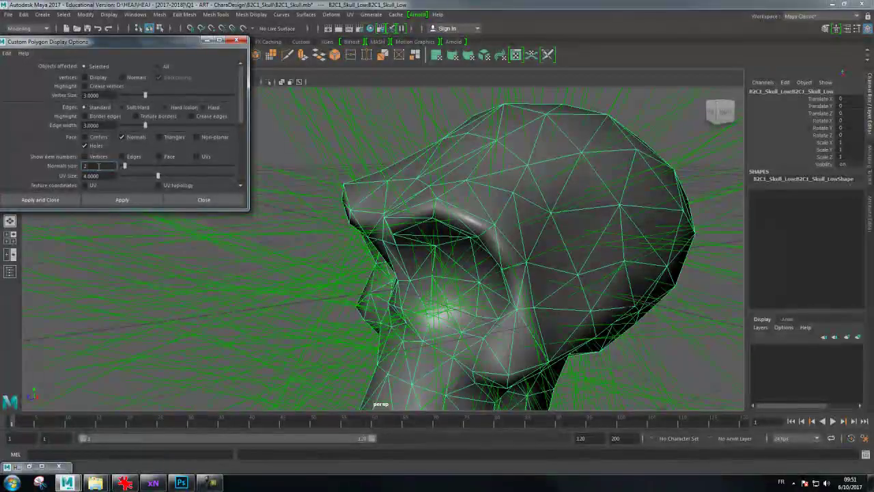
pyautogui.moveTo(125, 167); pyautogui.dragTo(122, 167)
pyautogui.click(120, 199)
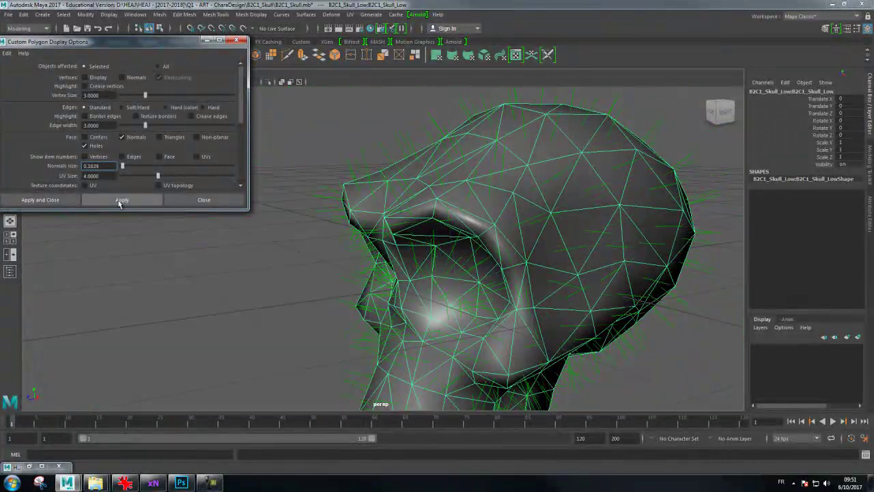
pyautogui.moveTo(444, 205); pyautogui.dragTo(553, 121)
# Inspect the skull's face normals from the front and top, then reverse them
pyautogui.moveTo(514, 159)
pyautogui.mouseDown()
pyautogui.moveTo(464, 165)
pyautogui.moveTo(602, 162)
pyautogui.moveTo(513, 195)
pyautogui.mouseUp()
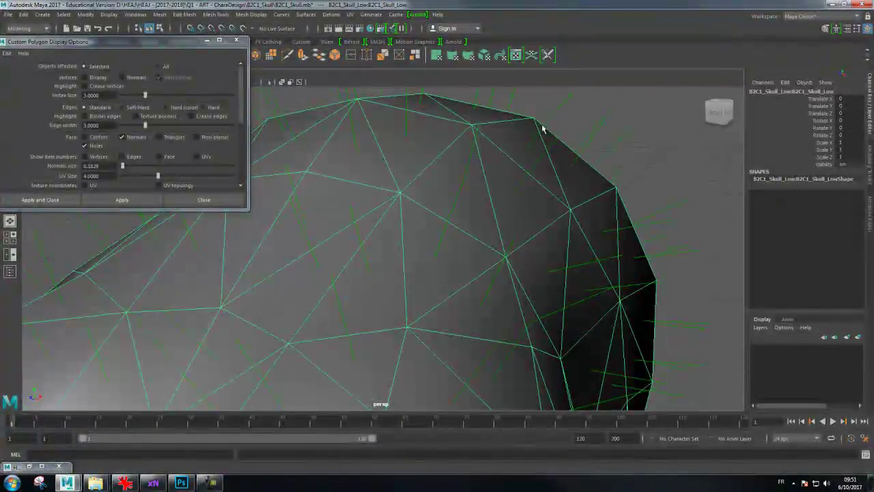
pyautogui.moveTo(543, 129)
pyautogui.mouseDown()
pyautogui.moveTo(520, 143)
pyautogui.moveTo(534, 197)
pyautogui.moveTo(448, 185)
pyautogui.moveTo(608, 195)
pyautogui.moveTo(474, 258)
pyautogui.mouseUp()
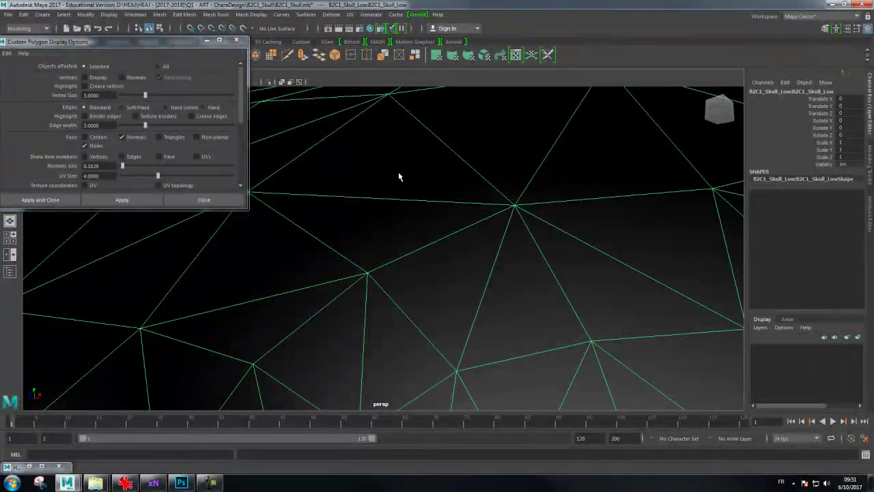
pyautogui.scroll(-3, 400, 177)
pyautogui.moveTo(412, 185)
pyautogui.keyDown('alt'); pyautogui.mouseDown()
pyautogui.moveTo(280, 209)
pyautogui.moveTo(410, 143)
pyautogui.moveTo(416, 150)
pyautogui.mouseUp(); pyautogui.keyUp('alt')
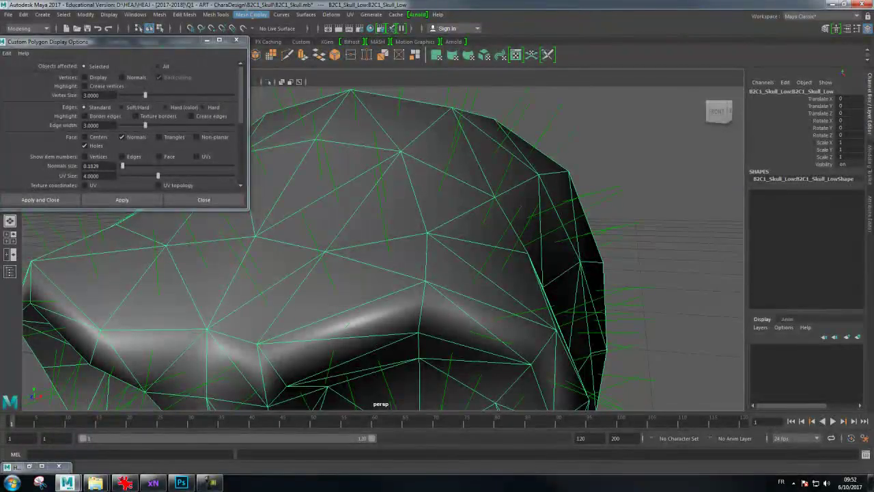
pyautogui.click(252, 14)
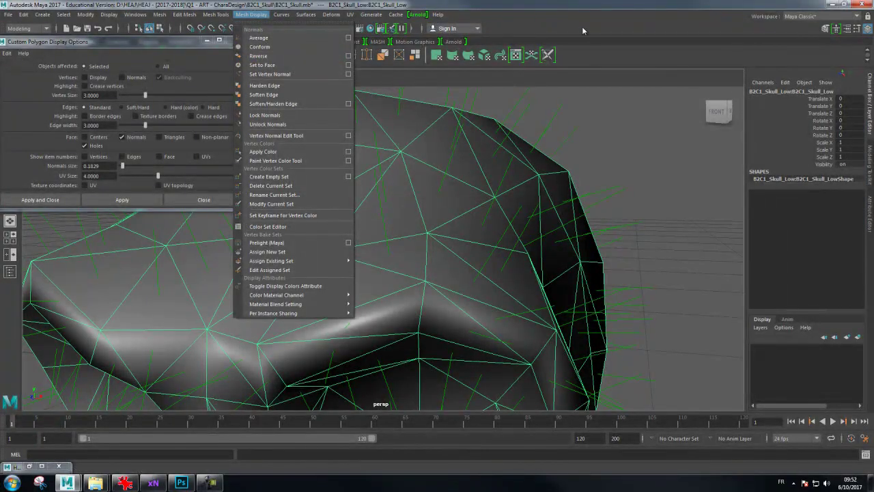
pyautogui.click(265, 58)
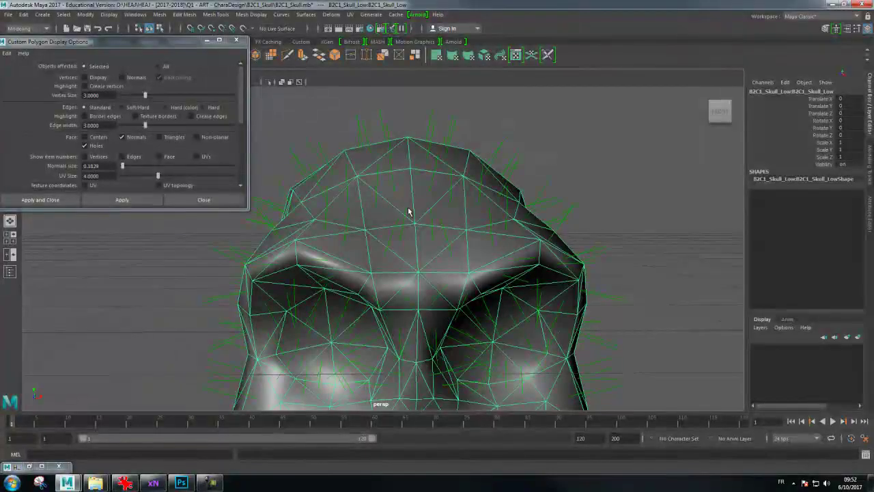
# Orbit around the whole skull to check the reversed normals, then return to Photoshop
pyautogui.moveTo(410, 209)
pyautogui.mouseDown()
pyautogui.moveTo(401, 226)
pyautogui.moveTo(519, 209)
pyautogui.mouseUp()
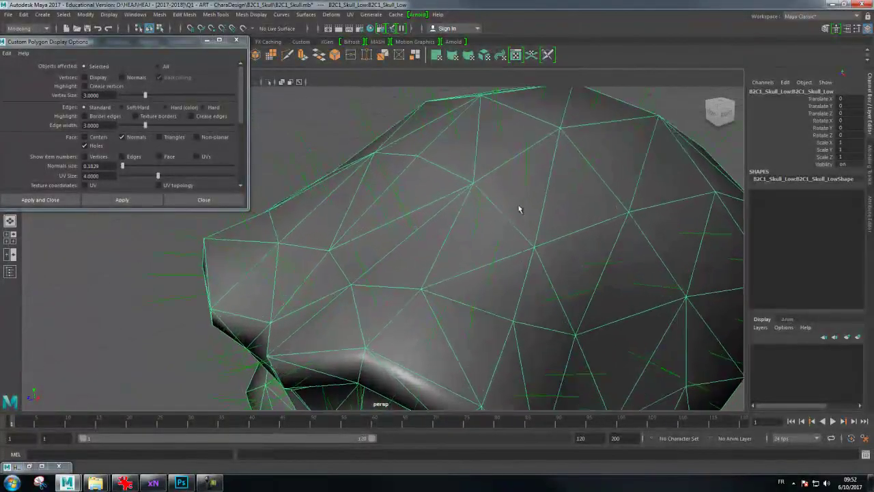
pyautogui.click(666, 175)
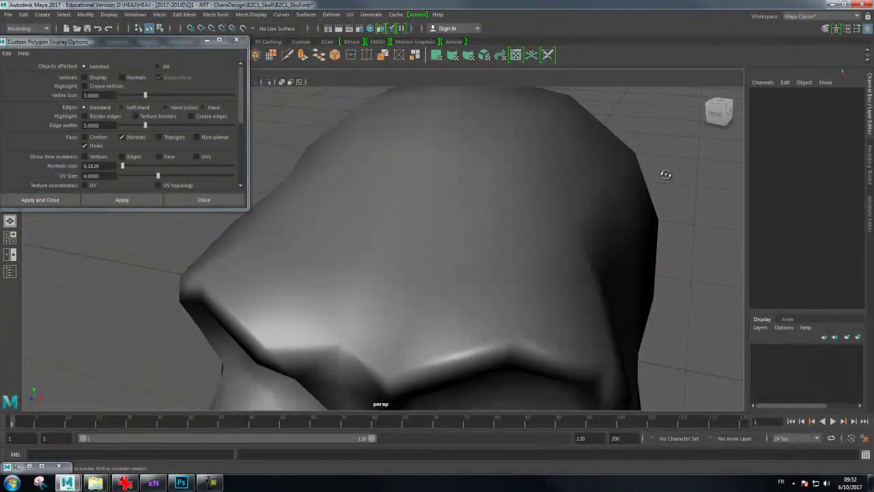
pyautogui.moveTo(666, 175)
pyautogui.mouseDown()
pyautogui.moveTo(493, 185)
pyautogui.moveTo(482, 195)
pyautogui.moveTo(459, 149)
pyautogui.mouseUp()
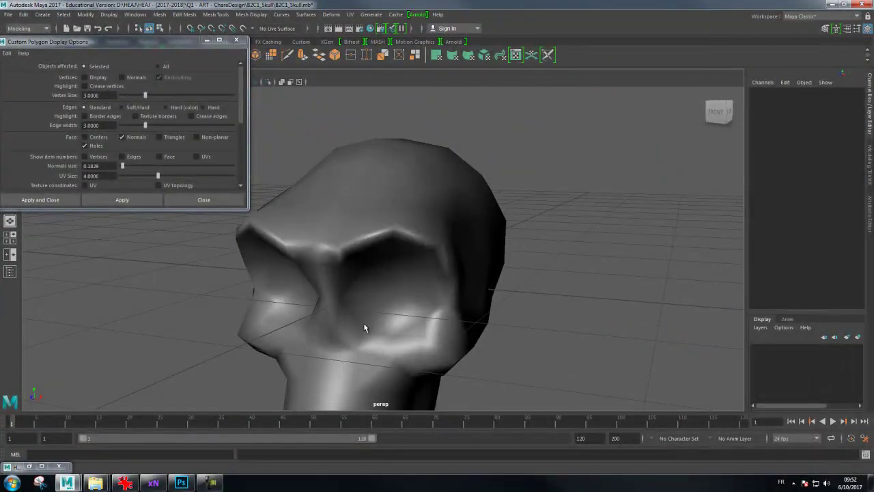
pyautogui.click(379, 207)
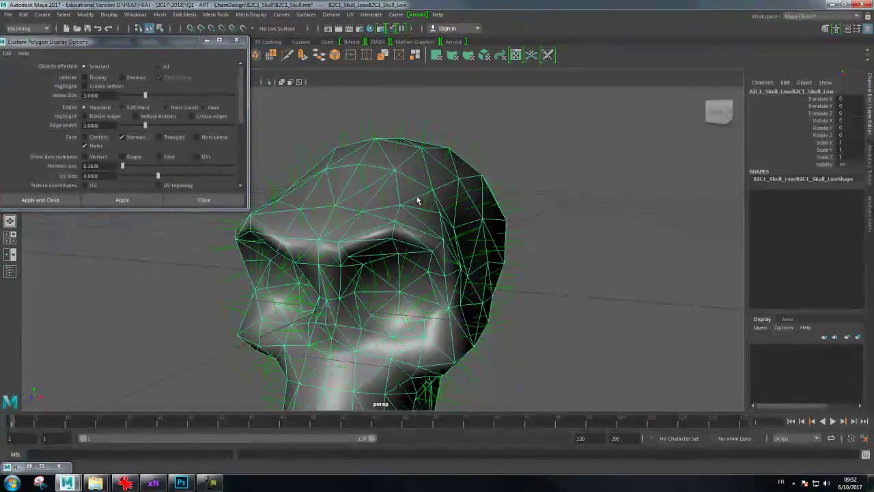
pyautogui.click(621, 181)
pyautogui.moveTo(621, 180)
pyautogui.mouseDown()
pyautogui.moveTo(586, 180)
pyautogui.moveTo(586, 135)
pyautogui.moveTo(585, 157)
pyautogui.mouseUp()
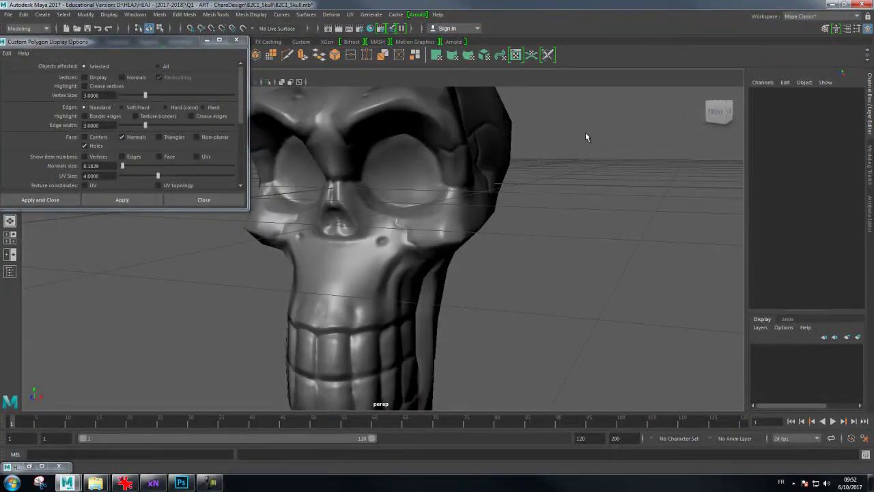
pyautogui.moveTo(628, 187)
pyautogui.mouseDown()
pyautogui.moveTo(607, 212)
pyautogui.moveTo(595, 212)
pyautogui.mouseUp()
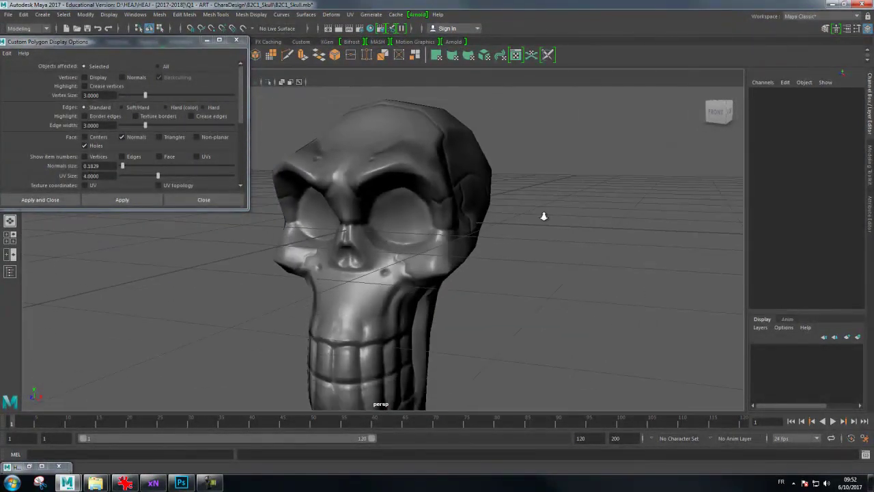
pyautogui.click(181, 483)
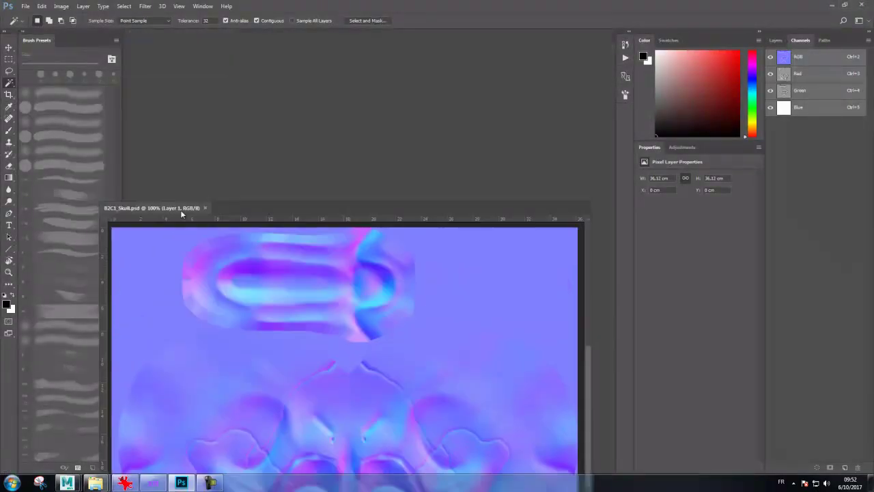
# Create a blank 986 × 754 px document from the Clipboard preset, maximized with Layers showing
pyautogui.moveTo(205, 38); pyautogui.dragTo(171, 292)
pyautogui.hotkey('ctrl', 'o')
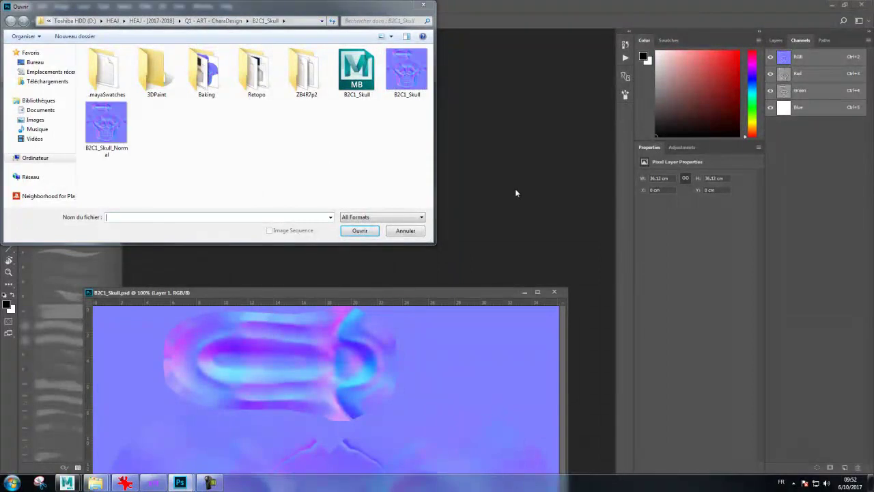
pyautogui.click(402, 232)
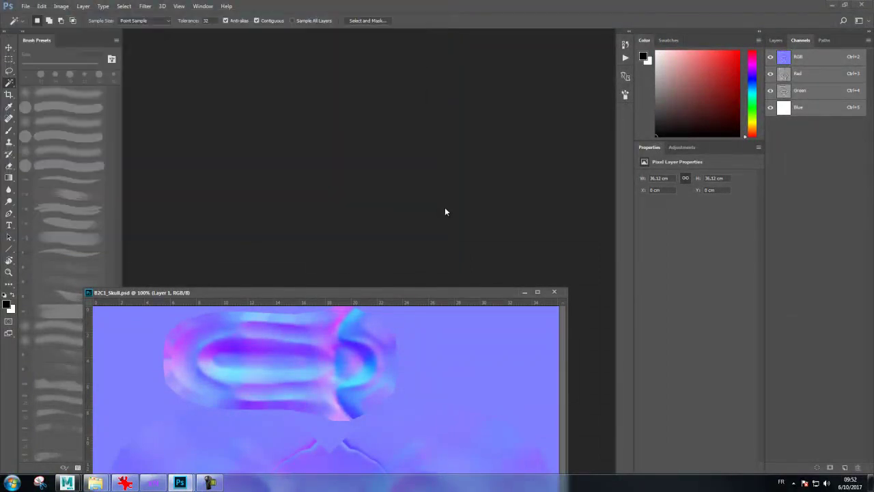
pyautogui.hotkey('ctrl', 'n')
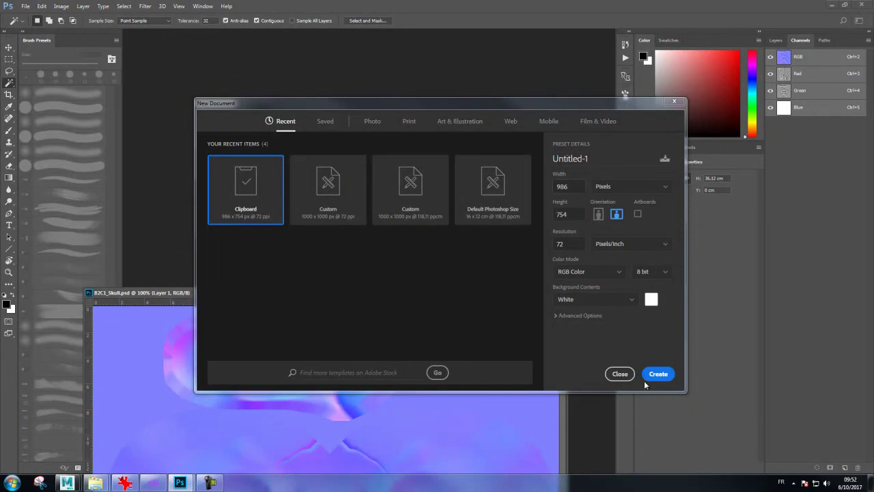
pyautogui.click(650, 374)
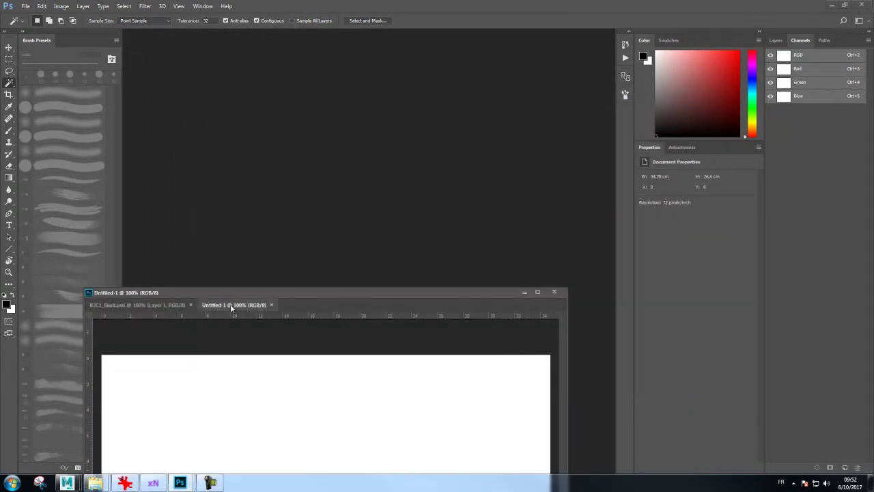
pyautogui.doubleClick(246, 294)
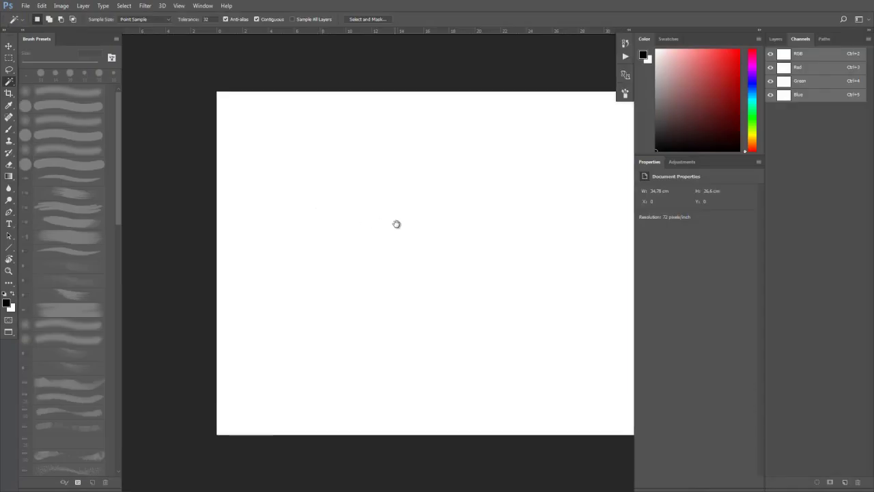
pyautogui.click(776, 38)
# Add Layer 1 and paint red dots on it with the brush
pyautogui.click(845, 482)
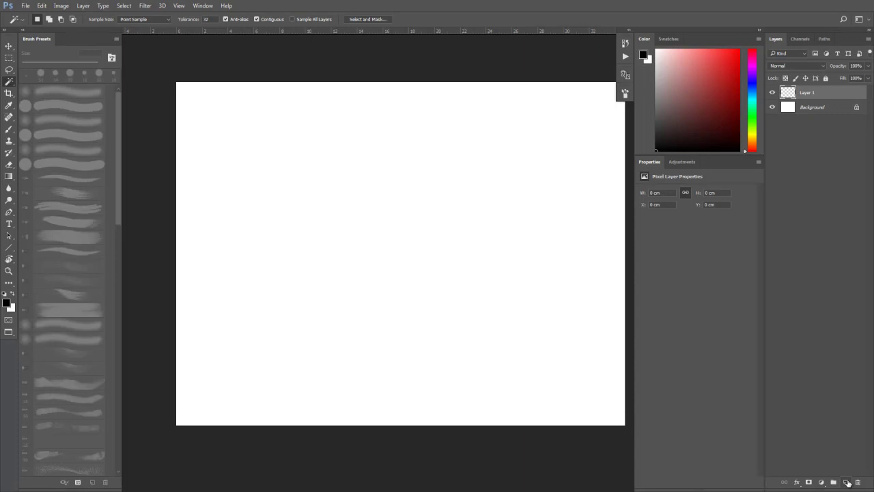
pyautogui.moveTo(722, 103); pyautogui.dragTo(739, 50)
pyautogui.press('b')
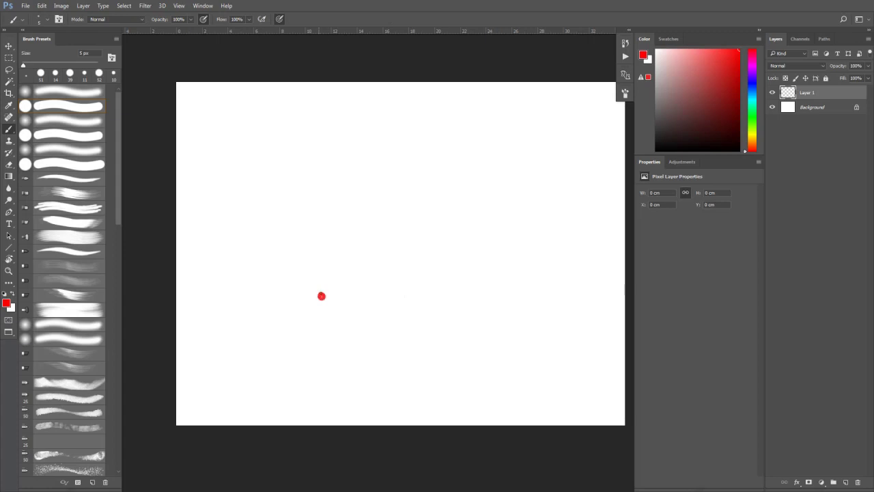
pyautogui.click(425, 219)
# Draw a purple line joining the red dots and a blue line off it, then add Layer 2 in green
pyautogui.click(8, 248)
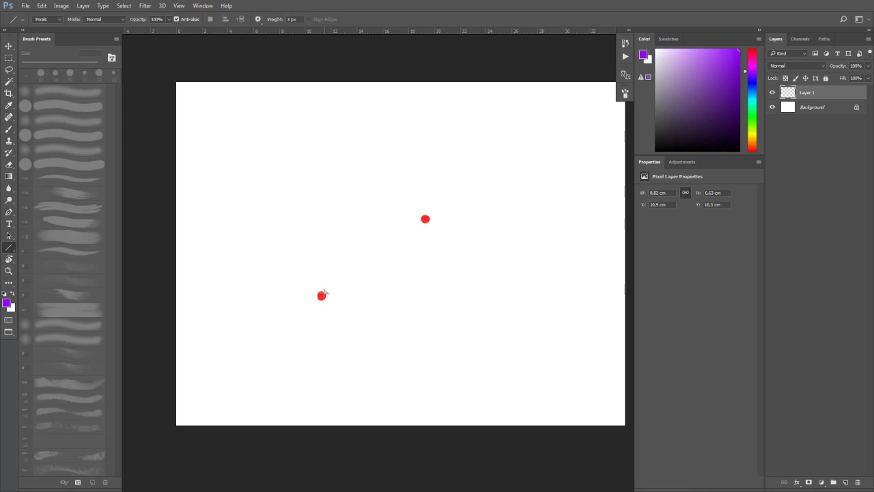
pyautogui.moveTo(323, 296); pyautogui.dragTo(424, 219)
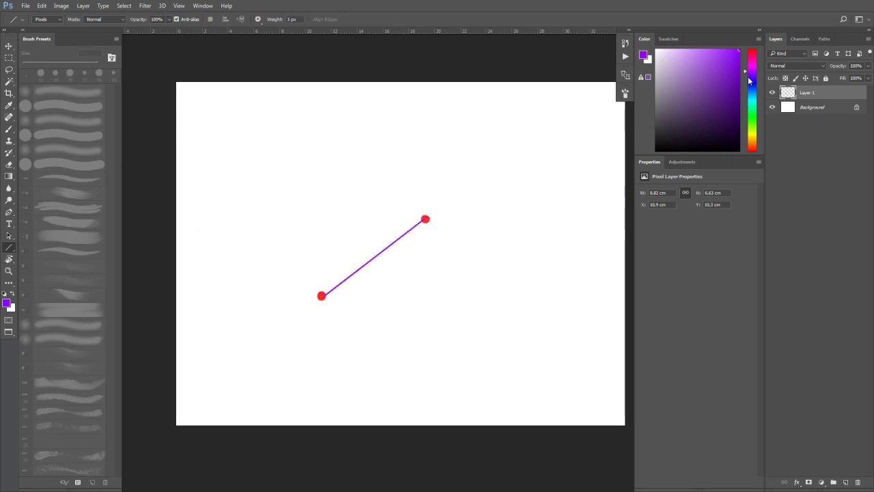
pyautogui.click(751, 81)
pyautogui.moveTo(374, 256); pyautogui.dragTo(311, 178)
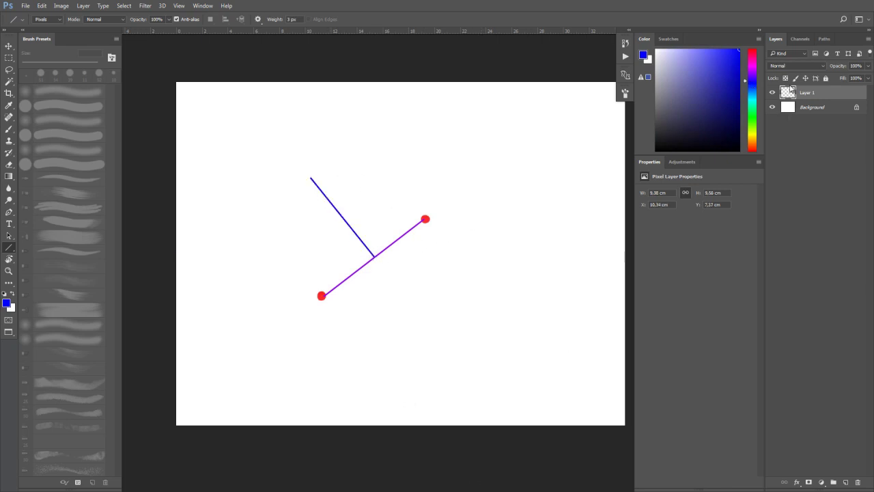
pyautogui.click(847, 484)
pyautogui.moveTo(754, 79); pyautogui.dragTo(756, 113)
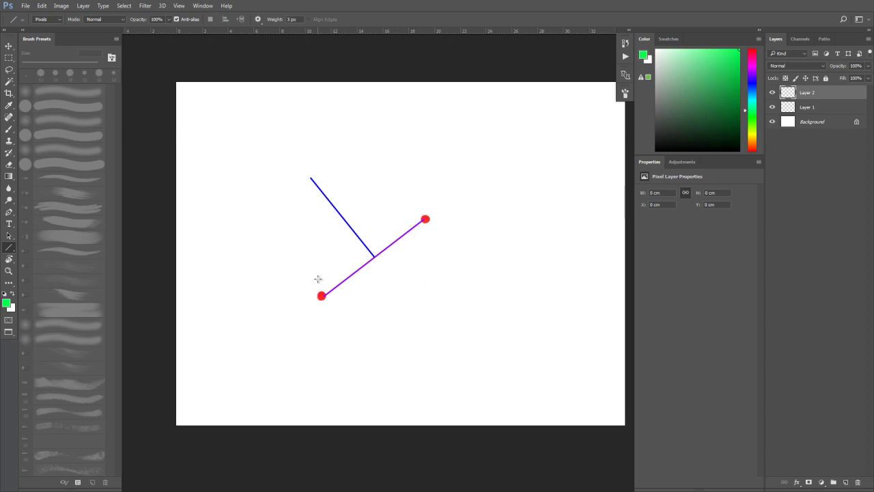
# Paint green dashes on Layer 2 and draw short green tick marks along the purple line
pyautogui.press('b')
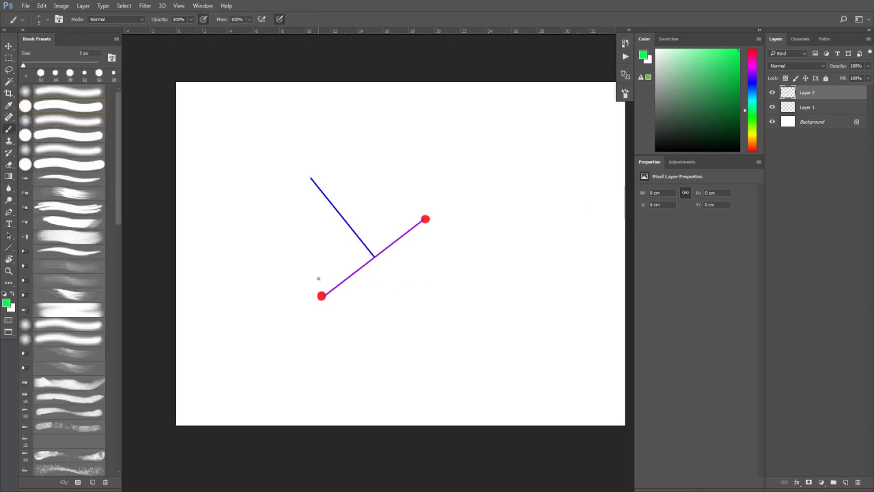
pyautogui.moveTo(319, 281); pyautogui.dragTo(321, 276)
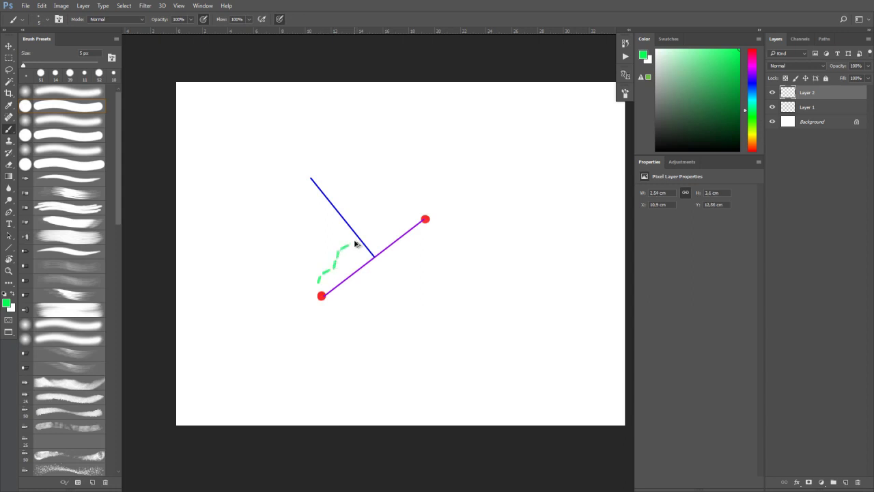
pyautogui.hotkey('ctrl', 'alt', 'z')
pyautogui.hotkey('ctrl', 'alt', 'z')
pyautogui.hotkey('ctrl', 'alt', 'z')
pyautogui.hotkey('ctrl', 'alt', 'z')
pyautogui.hotkey('ctrl', 'alt', 'z')
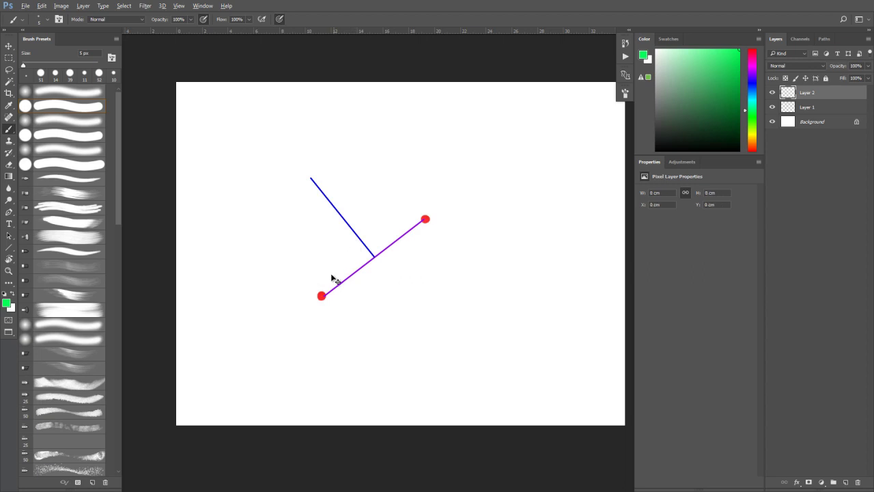
pyautogui.moveTo(320, 281); pyautogui.dragTo(331, 272)
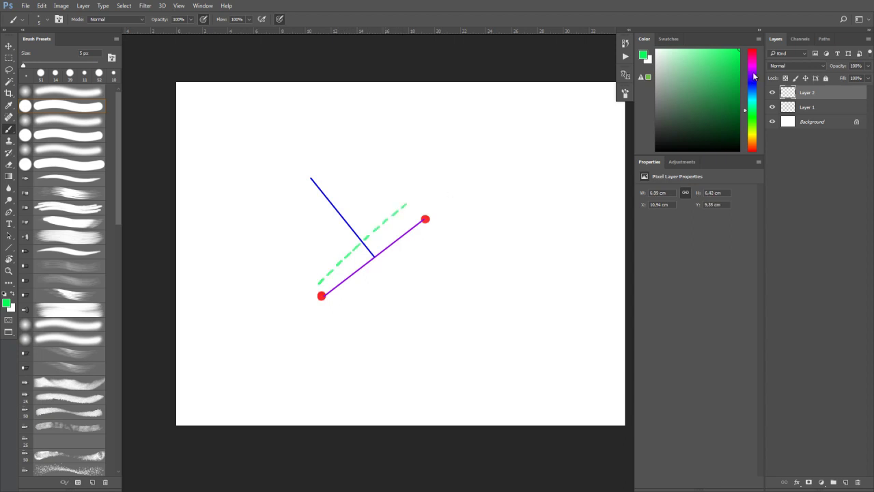
pyautogui.click(752, 121)
pyautogui.click(9, 248)
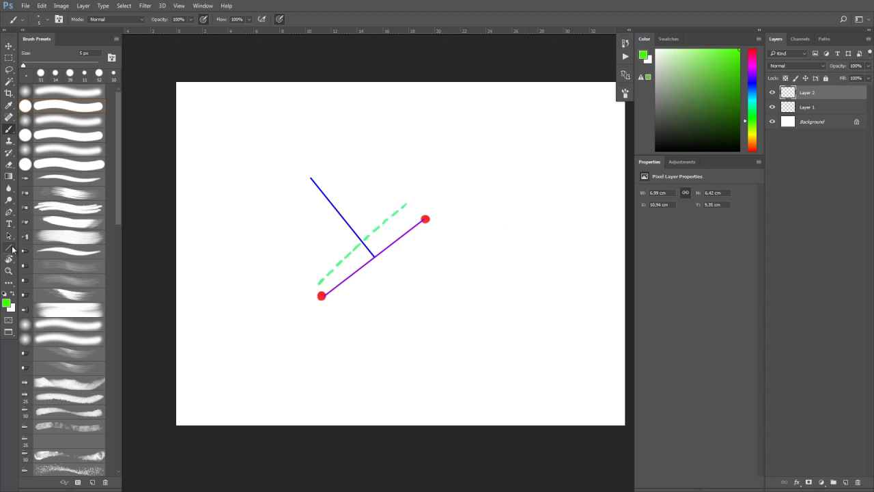
pyautogui.moveTo(319, 281)
pyautogui.mouseDown()
pyautogui.moveTo(314, 274)
pyautogui.moveTo(398, 201)
pyautogui.mouseUp()
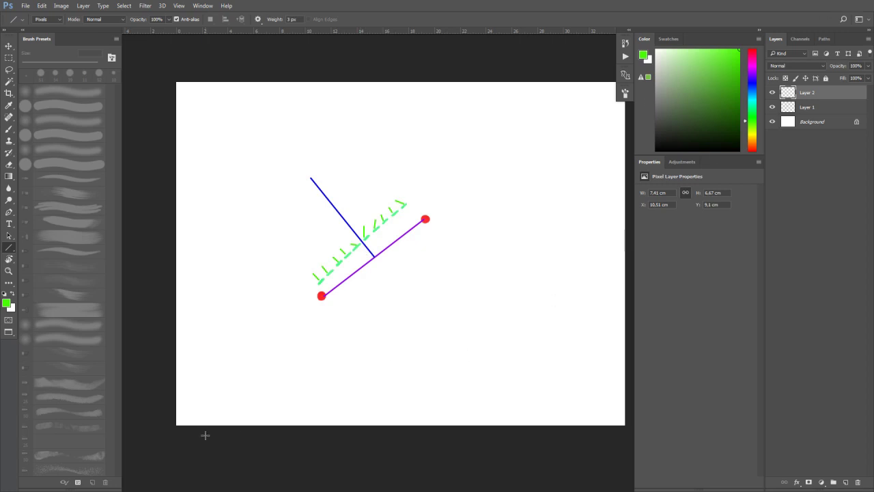
pyautogui.press('super')
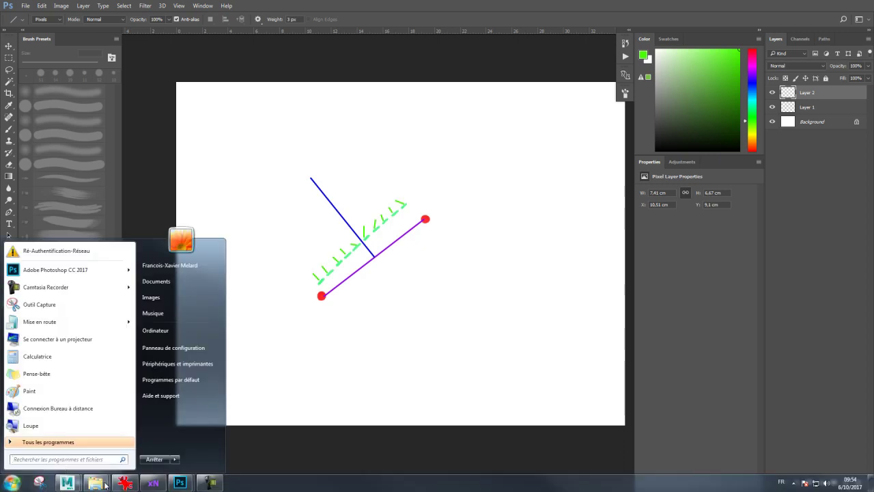
pyautogui.click(215, 54)
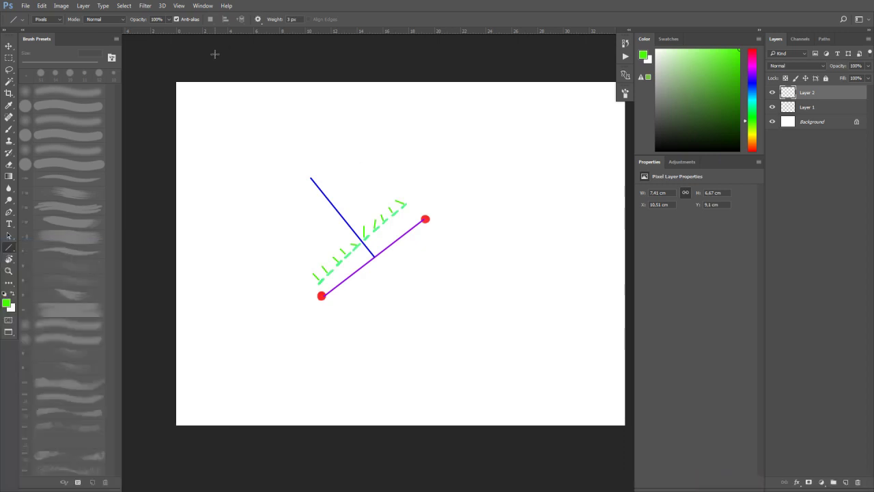
# Close the Untitled-1 test drawing without saving
pyautogui.press('f')
pyautogui.press('f')
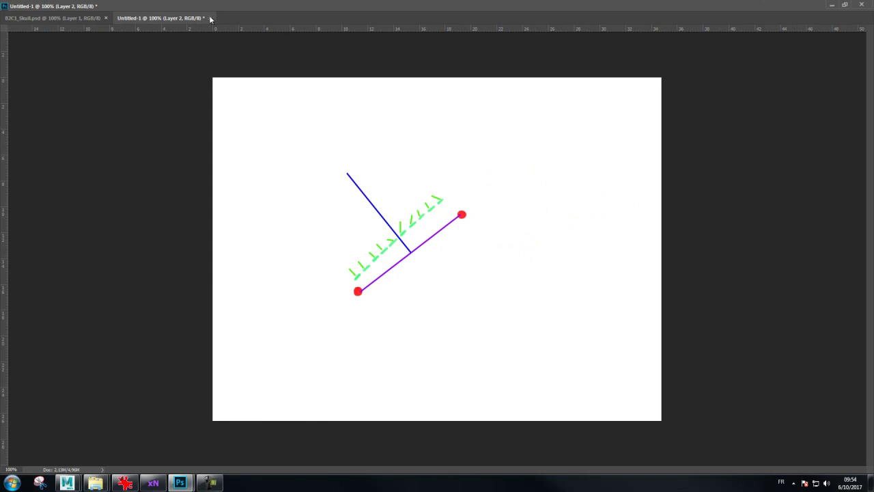
pyautogui.press('f')
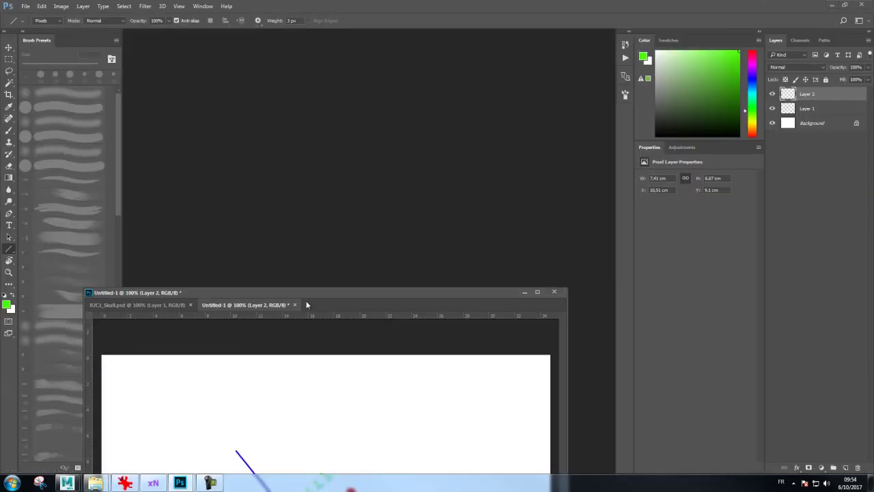
pyautogui.click(295, 305)
pyautogui.click(452, 183)
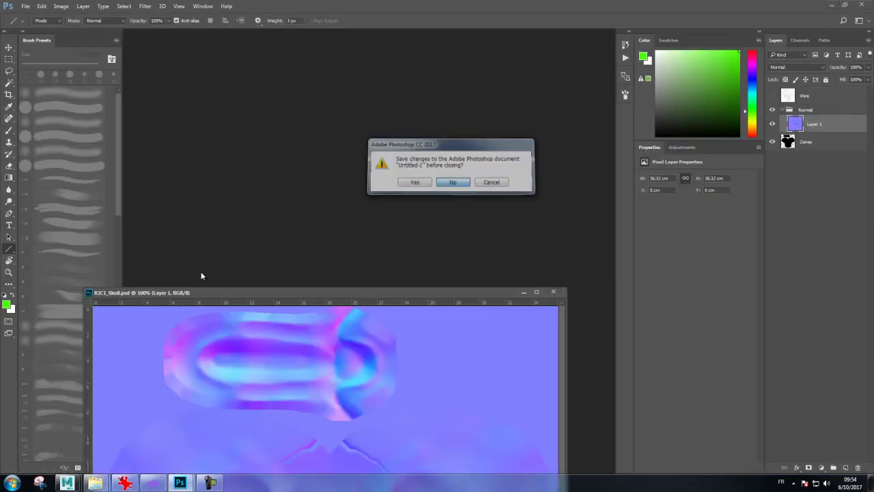
# Show the Wire layer over the skull normal map, zoom in, then return to Maya
pyautogui.moveTo(225, 291)
pyautogui.mouseDown()
pyautogui.moveTo(295, 47)
pyautogui.moveTo(275, 34)
pyautogui.moveTo(278, 49)
pyautogui.mouseUp()
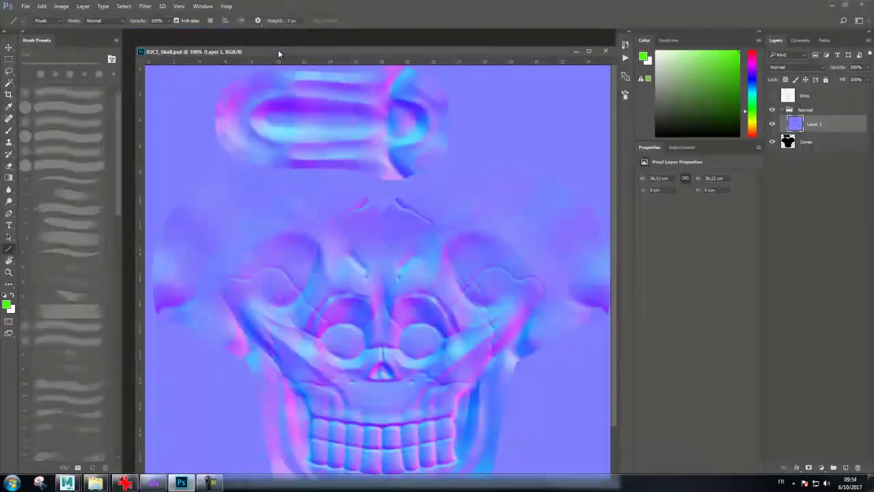
pyautogui.click(772, 97)
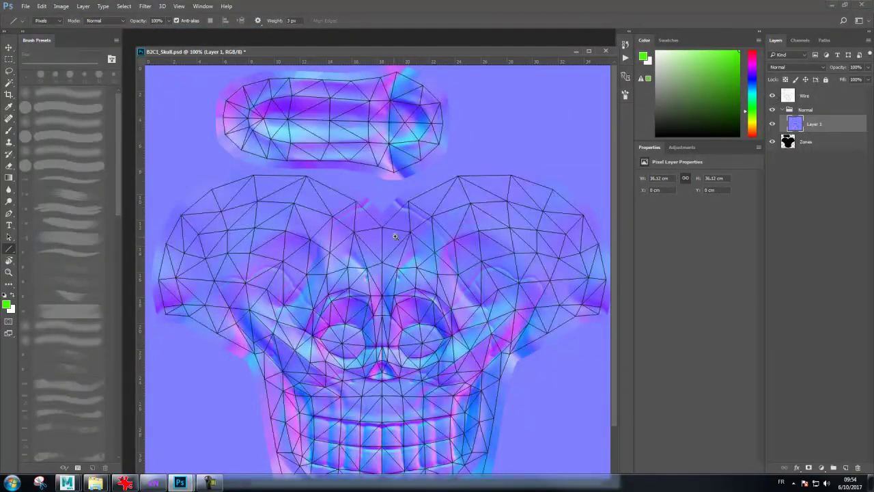
pyautogui.scroll(2, 391, 254)
pyautogui.scroll(2, 420, 307)
pyautogui.scroll(3, 420, 308)
pyautogui.scroll(2, 420, 307)
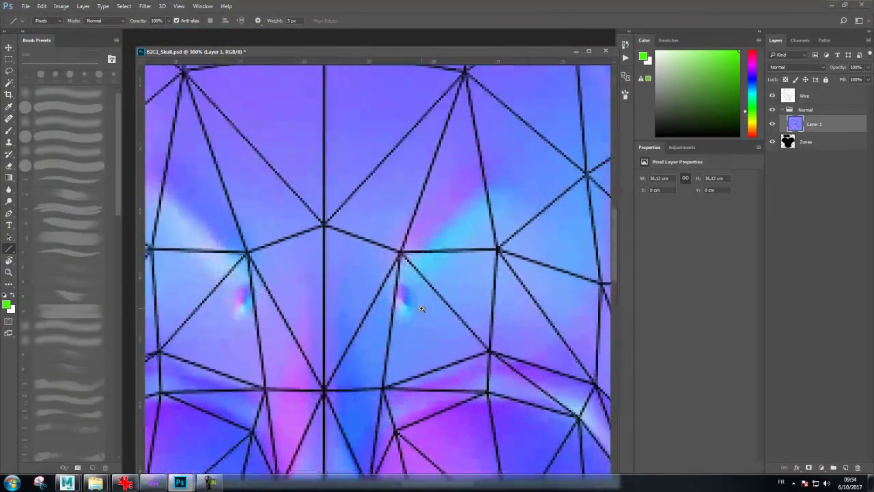
pyautogui.scroll(1, 421, 308)
pyautogui.scroll(2, 421, 307)
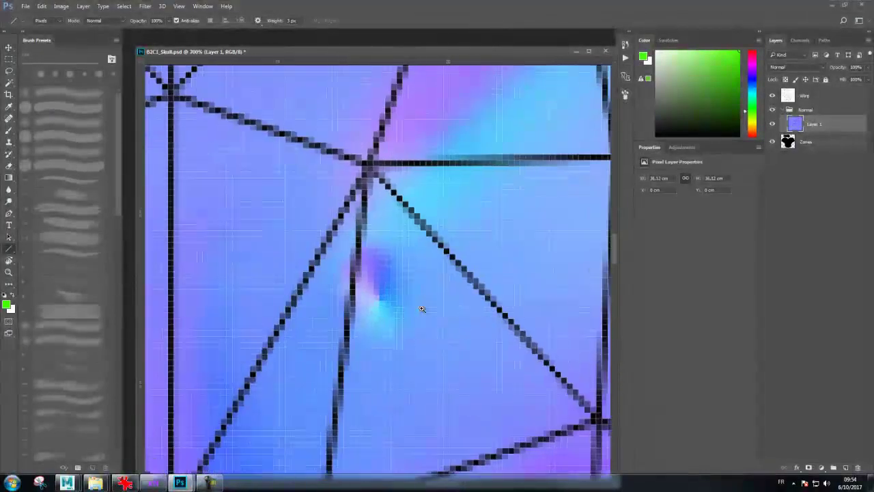
pyautogui.scroll(1, 422, 304)
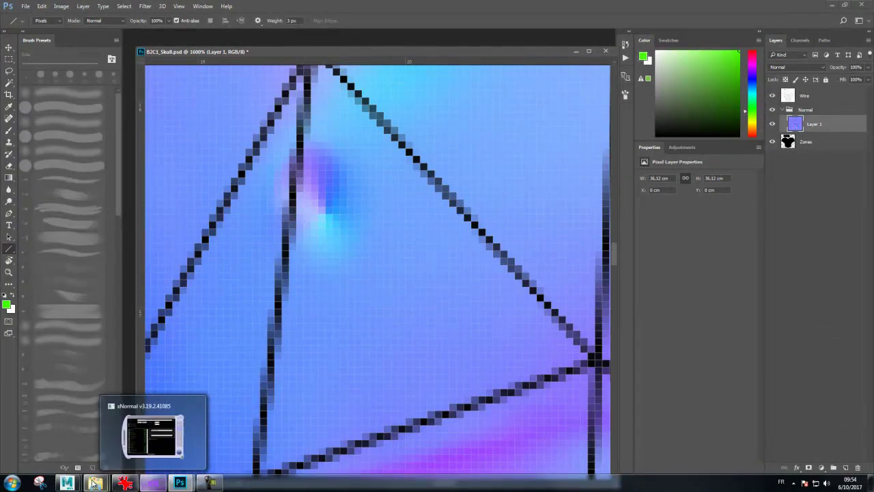
pyautogui.click(69, 482)
pyautogui.click(158, 431)
# Reopen and shrink the Hypershade beside the skull and frame the SHD_Skull material
pyautogui.moveTo(453, 171)
pyautogui.mouseDown()
pyautogui.moveTo(453, 181)
pyautogui.moveTo(464, 166)
pyautogui.moveTo(433, 166)
pyautogui.moveTo(455, 193)
pyautogui.moveTo(480, 194)
pyautogui.moveTo(432, 176)
pyautogui.moveTo(420, 140)
pyautogui.moveTo(423, 171)
pyautogui.moveTo(507, 173)
pyautogui.moveTo(493, 149)
pyautogui.moveTo(421, 156)
pyautogui.mouseUp()
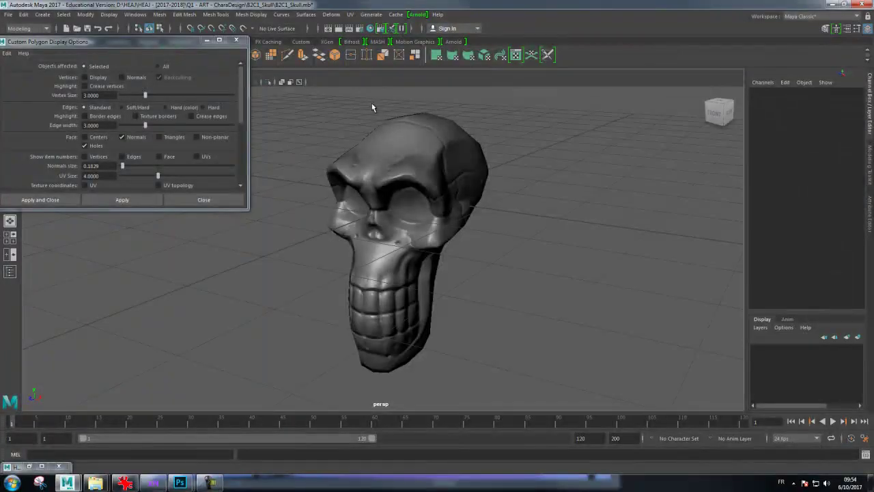
pyautogui.moveTo(181, 40)
pyautogui.mouseDown()
pyautogui.moveTo(198, 88)
pyautogui.moveTo(191, 104)
pyautogui.moveTo(197, 96)
pyautogui.mouseUp()
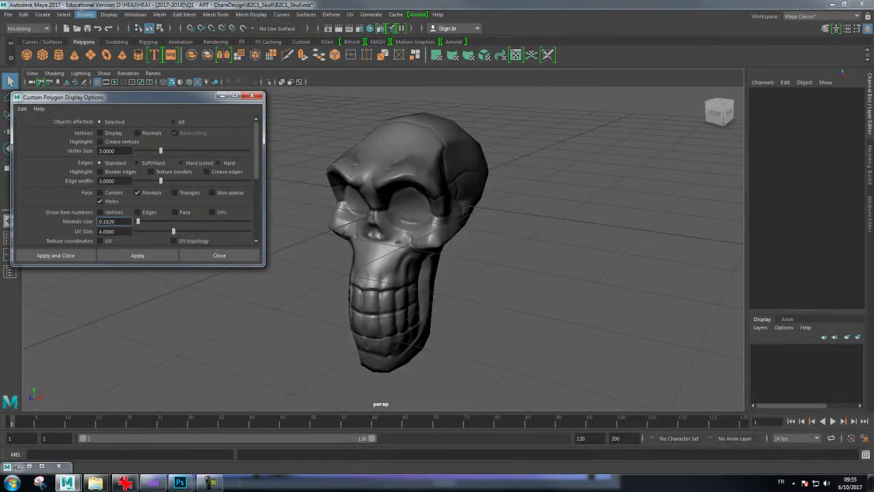
pyautogui.click(371, 28)
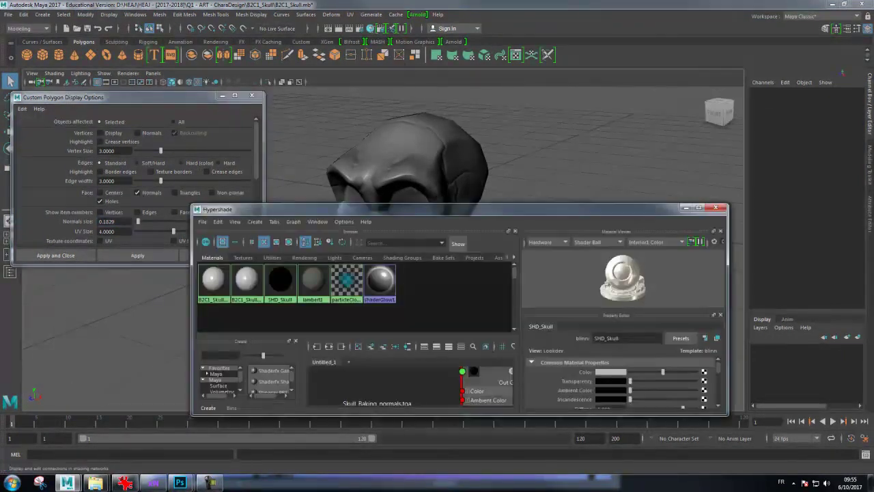
pyautogui.moveTo(513, 213)
pyautogui.mouseDown()
pyautogui.moveTo(161, 75)
pyautogui.moveTo(155, 62)
pyautogui.mouseUp()
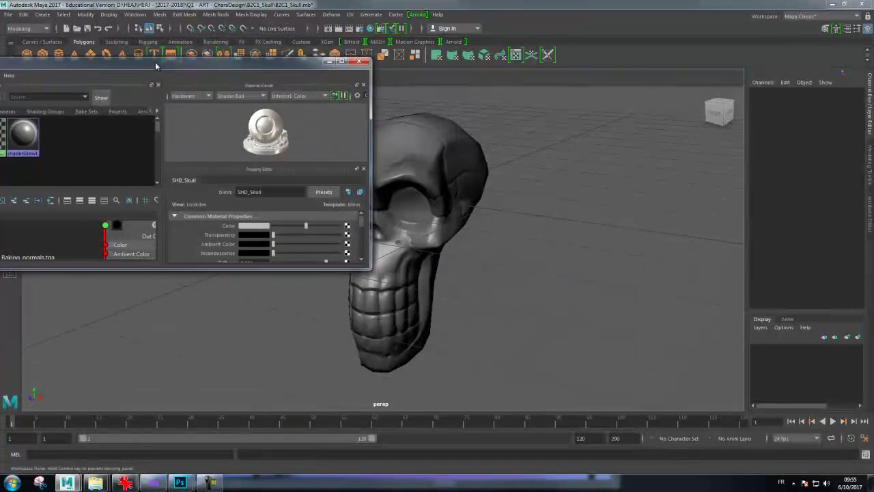
pyautogui.moveTo(373, 260)
pyautogui.mouseDown()
pyautogui.moveTo(286, 264)
pyautogui.moveTo(237, 371)
pyautogui.mouseUp()
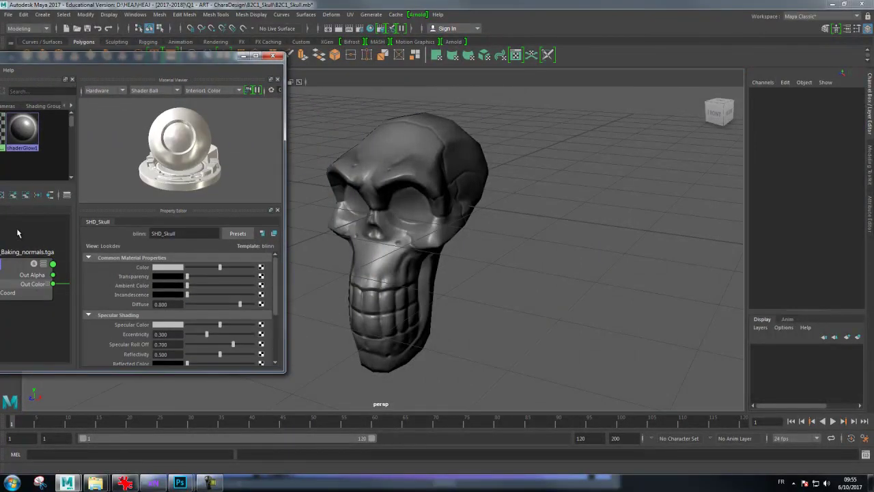
pyautogui.scroll(-3, 20, 287)
pyautogui.press('f')
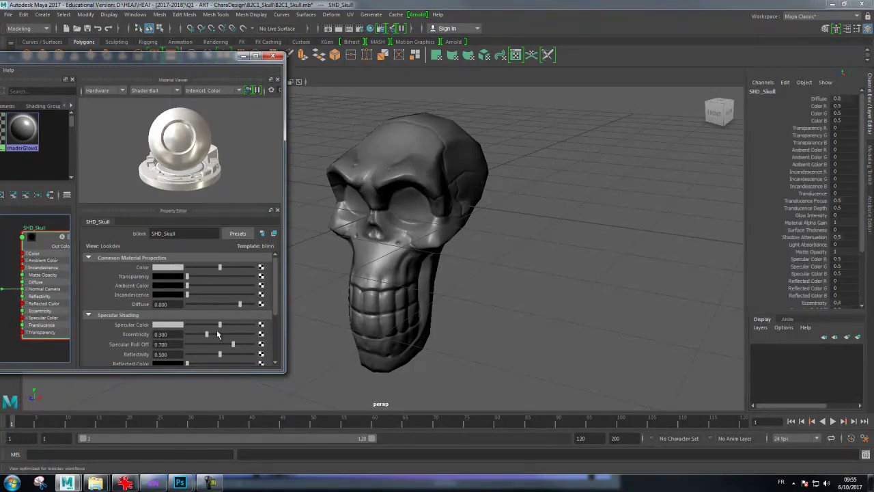
# Turn SHD_Skull's specular colour down, then raise it back to 0.503
pyautogui.moveTo(220, 325); pyautogui.dragTo(183, 329)
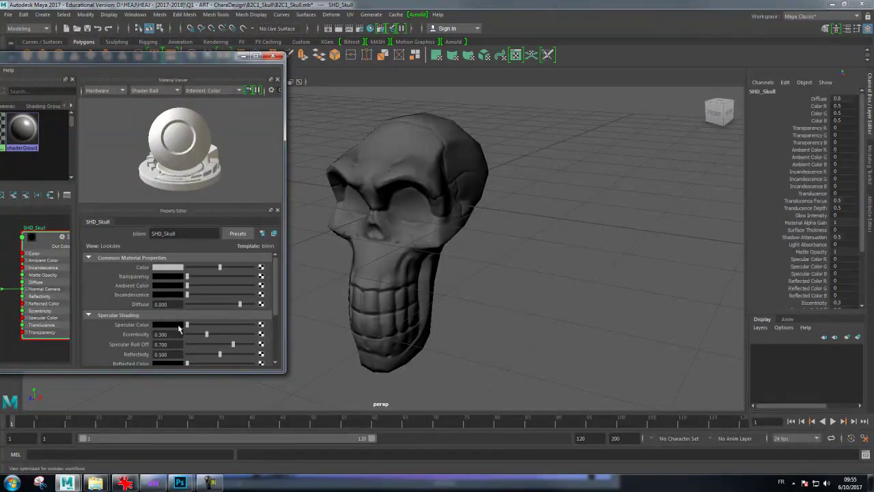
pyautogui.moveTo(478, 307)
pyautogui.mouseDown()
pyautogui.moveTo(561, 305)
pyautogui.moveTo(471, 304)
pyautogui.mouseUp()
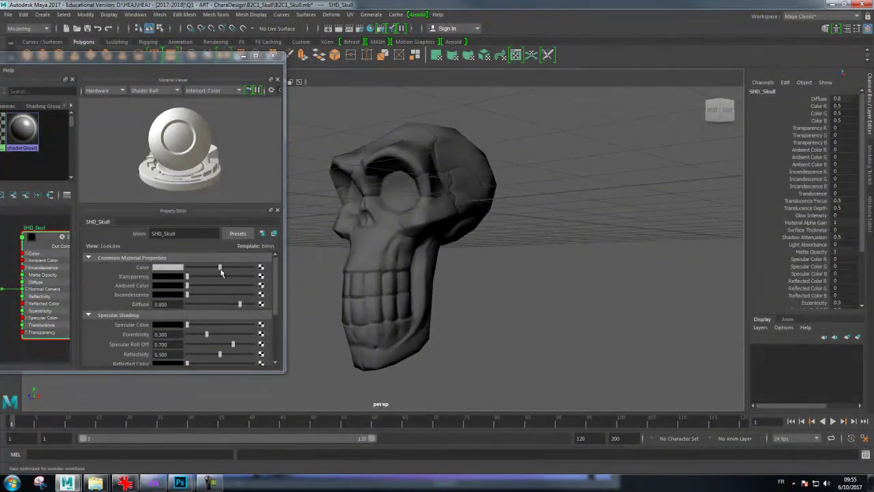
pyautogui.moveTo(187, 325); pyautogui.dragTo(225, 333)
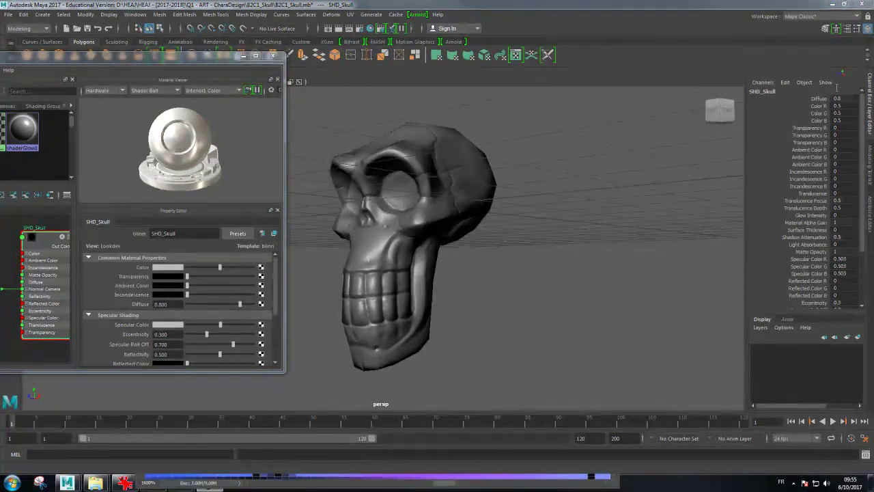
# In Photoshop, hide the Wire layer and zoom out to center the whole normal map
pyautogui.click(833, 5)
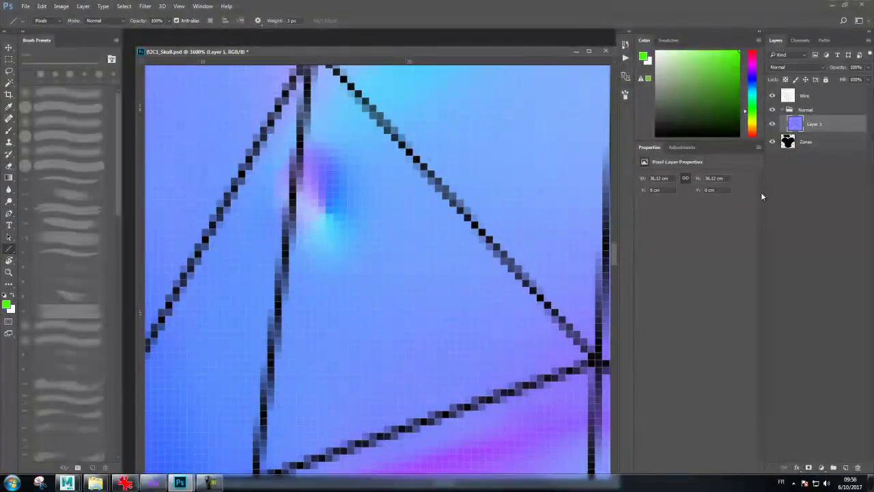
pyautogui.click(774, 97)
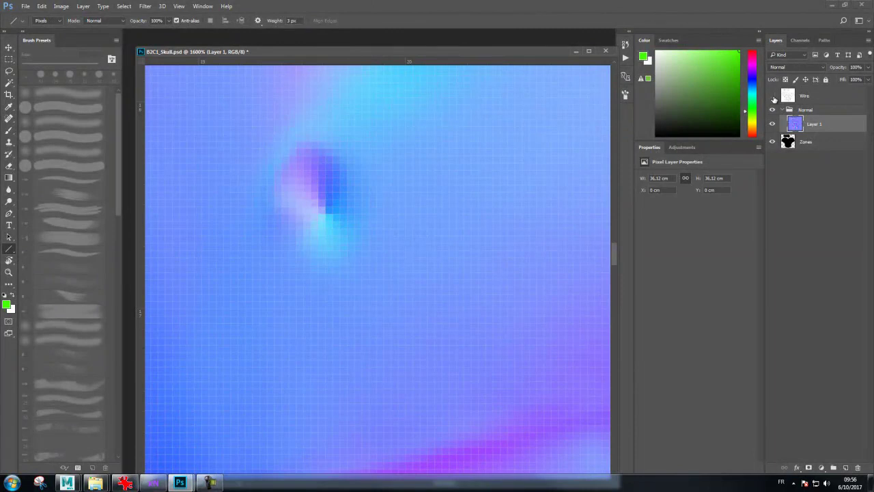
pyautogui.hotkey('ctrl', '-')
pyautogui.hotkey('ctrl', '-')
pyautogui.hotkey('ctrl', '-')
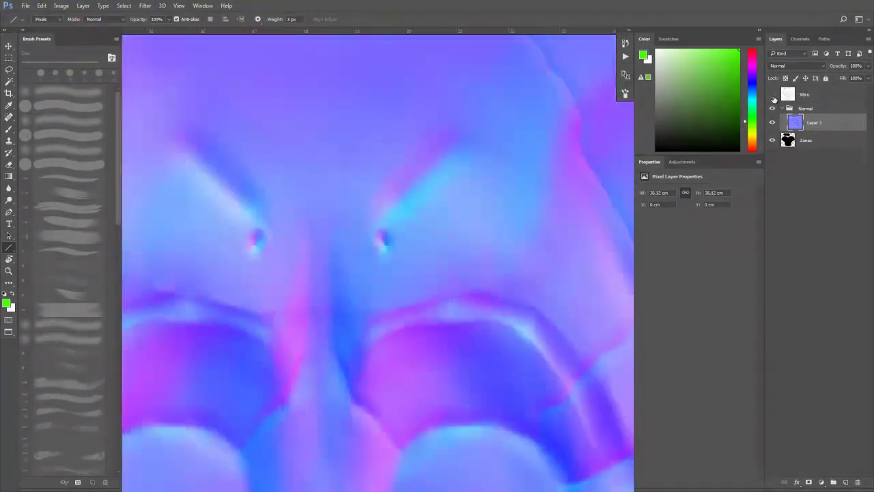
pyautogui.hotkey('ctrl', '-')
pyautogui.hotkey('ctrl', '-')
pyautogui.hotkey('ctrl', '-')
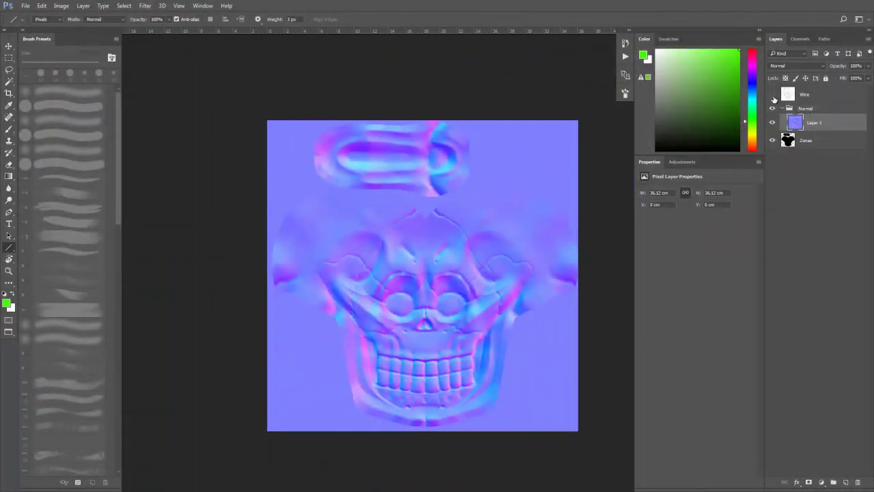
pyautogui.moveTo(457, 264); pyautogui.dragTo(418, 246)
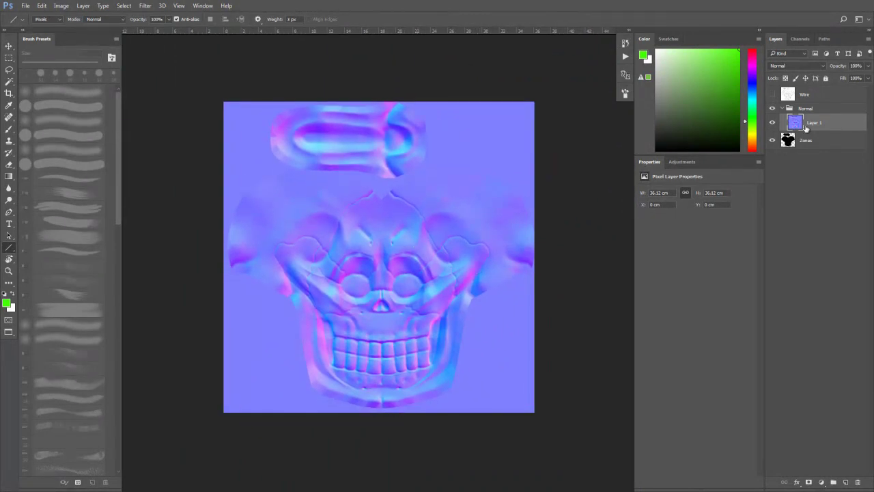
# Group Layer 1 into a new group named Tmp
pyautogui.click(833, 482)
pyautogui.doubleClick(810, 119)
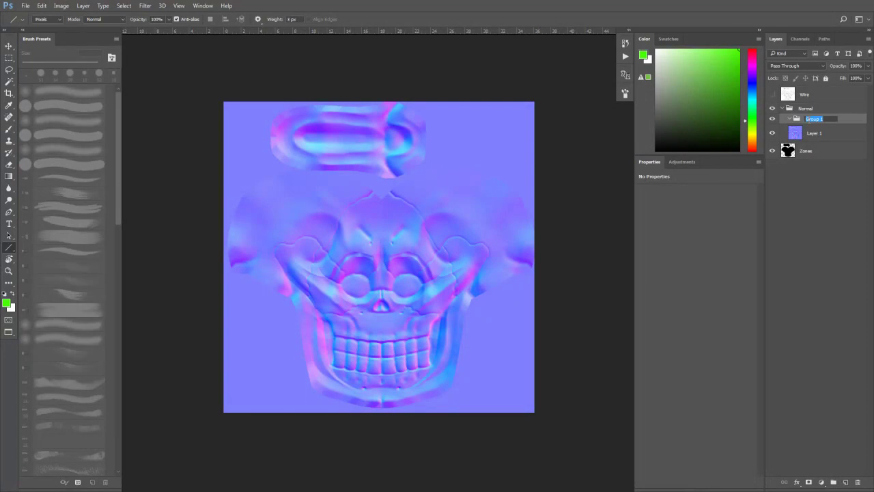
pyautogui.write('Tmp')
pyautogui.press('Return')
# Add two new layers and fill Layer 2 with 50% grey
pyautogui.click(846, 483)
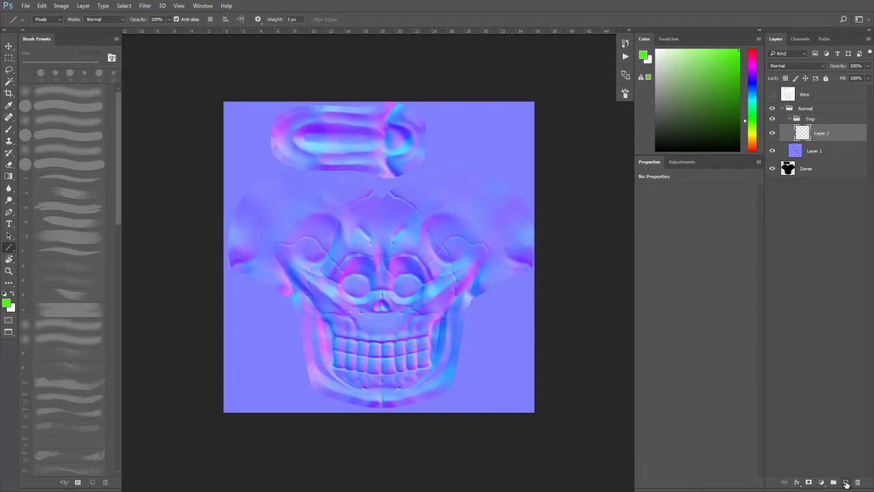
pyautogui.click(809, 151)
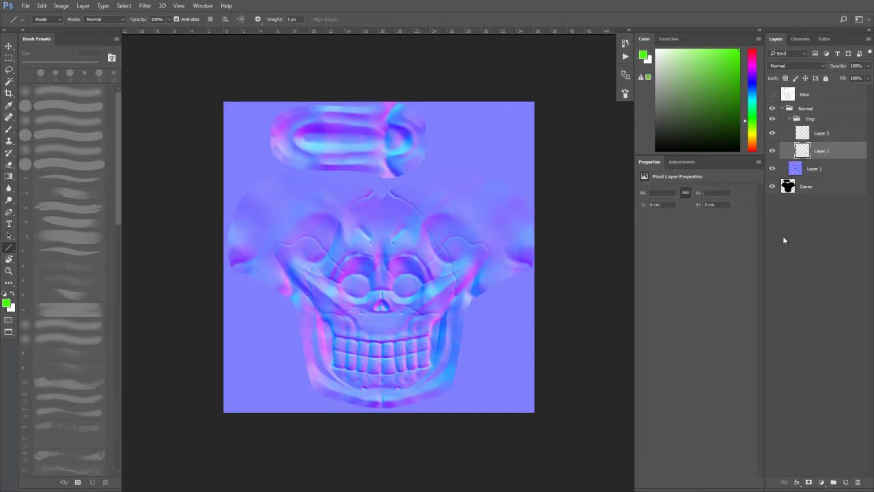
pyautogui.click(6, 303)
pyautogui.click(321, 176)
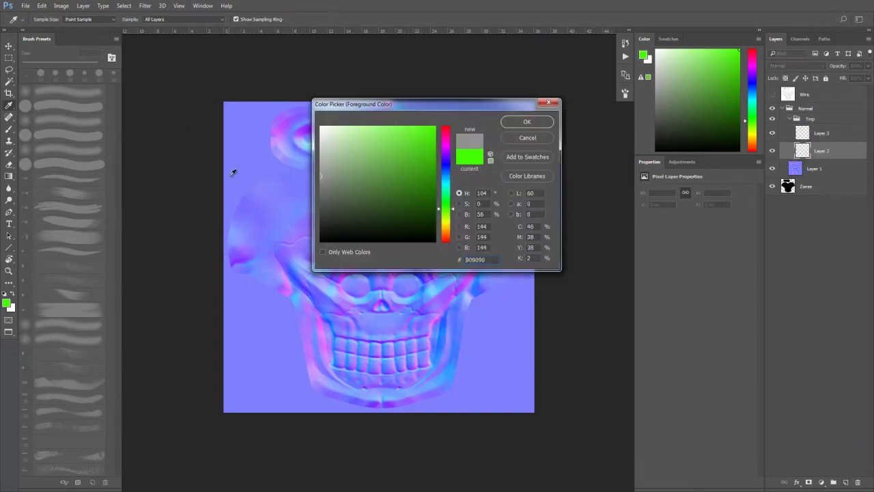
pyautogui.click(481, 215)
pyautogui.write('50')
pyautogui.press('Return')
pyautogui.press('u')
pyautogui.hotkey('alt', 'BackSpace')
# Rename Layer 2 Gris50% and hide it, show Wire, and rename Layer 3 Gravure
pyautogui.doubleClick(822, 150)
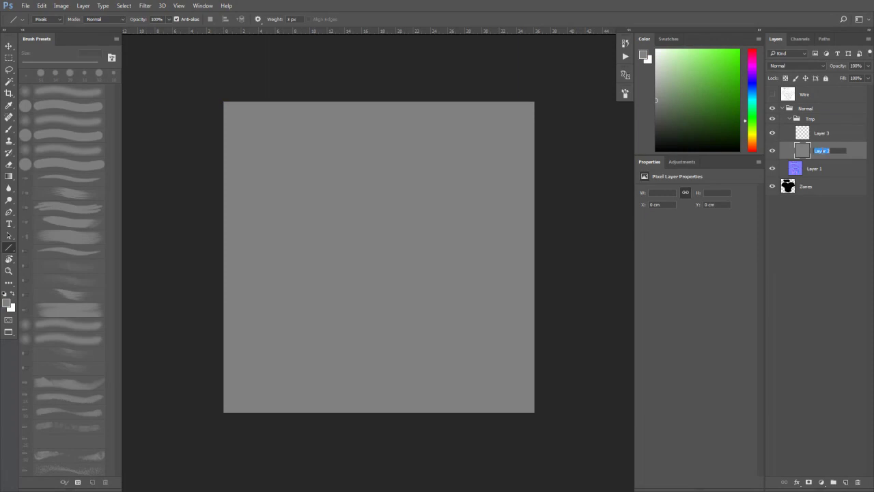
pyautogui.write('Gris50%')
pyautogui.press('Return')
pyautogui.click(772, 95)
pyautogui.click(773, 151)
pyautogui.doubleClick(822, 134)
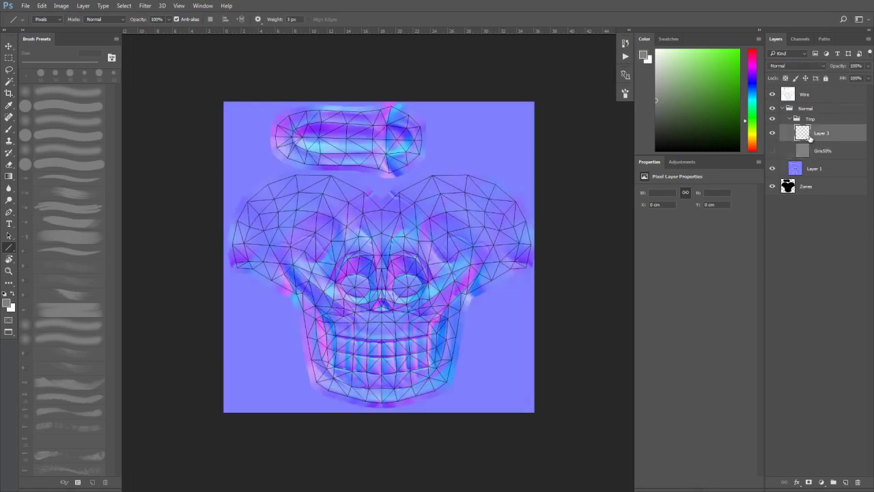
pyautogui.write('Gravure')
pyautogui.press('Return')
pyautogui.click(9, 303)
# Set the foreground colour to black and pick a small hard round brush
pyautogui.moveTo(351, 214); pyautogui.dragTo(320, 240)
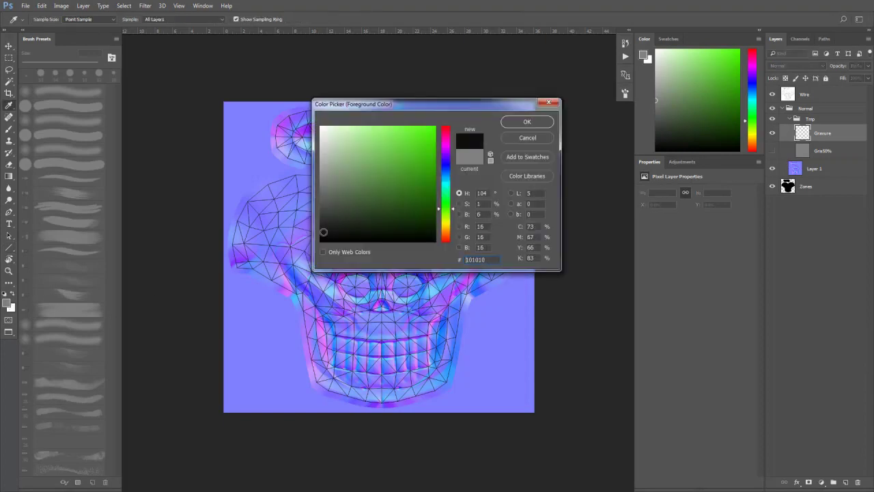
pyautogui.click(527, 122)
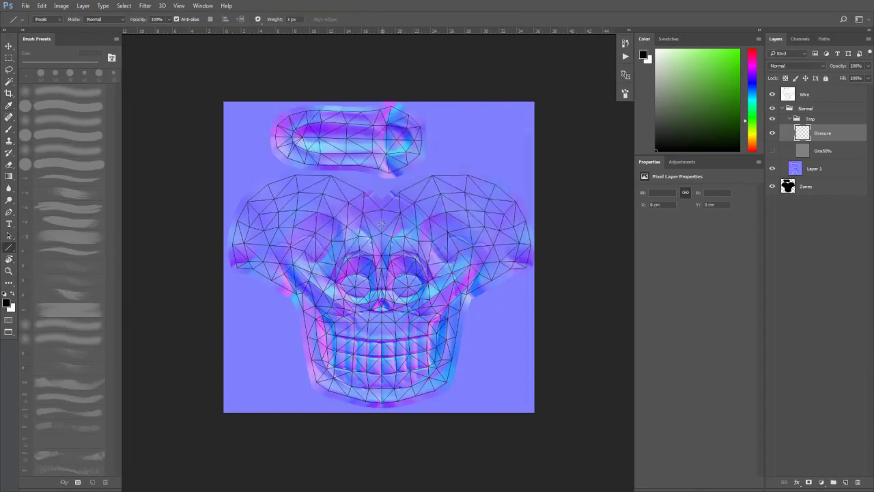
pyautogui.press('b')
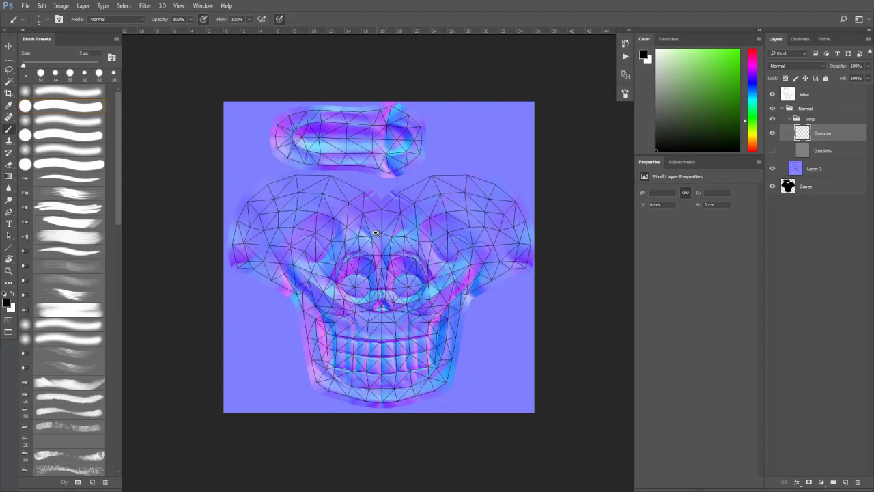
pyautogui.scroll(1, 374, 234)
pyautogui.scroll(2, 374, 233)
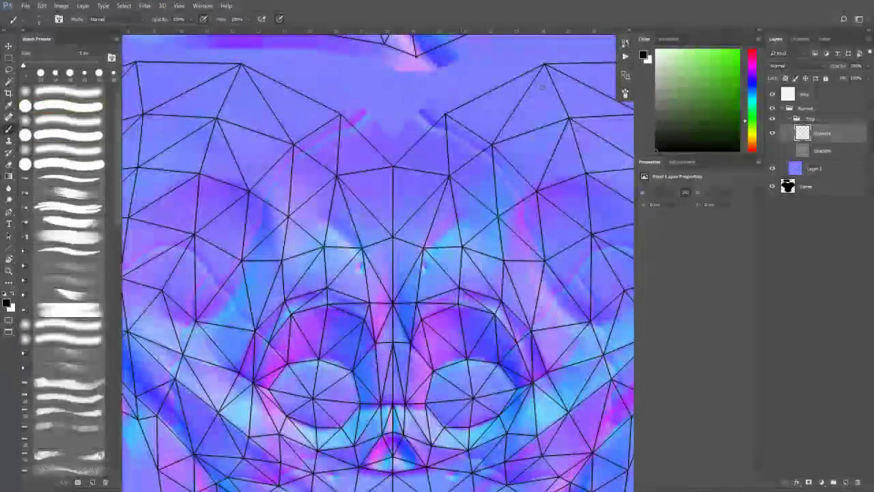
pyautogui.click(81, 109)
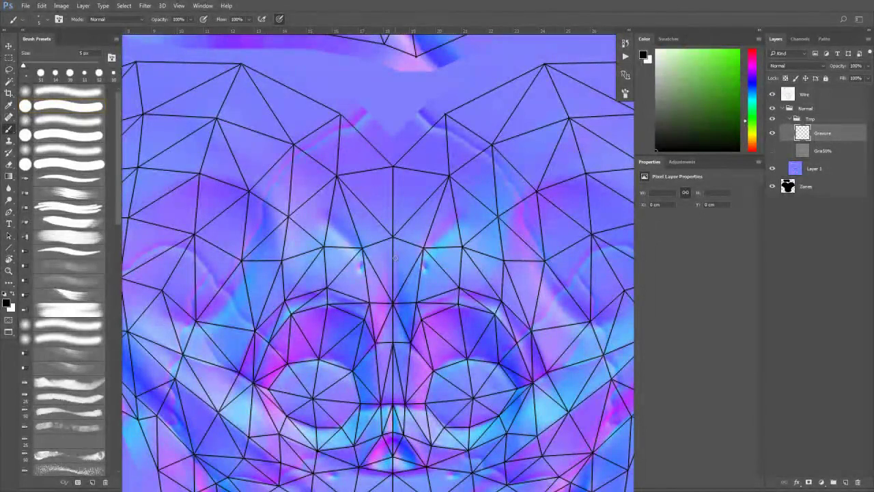
# Draw a black heart on the forehead area with HEAJ lettered inside it
pyautogui.moveTo(391, 282)
pyautogui.mouseDown()
pyautogui.moveTo(308, 244)
pyautogui.moveTo(425, 166)
pyautogui.moveTo(397, 282)
pyautogui.mouseUp()
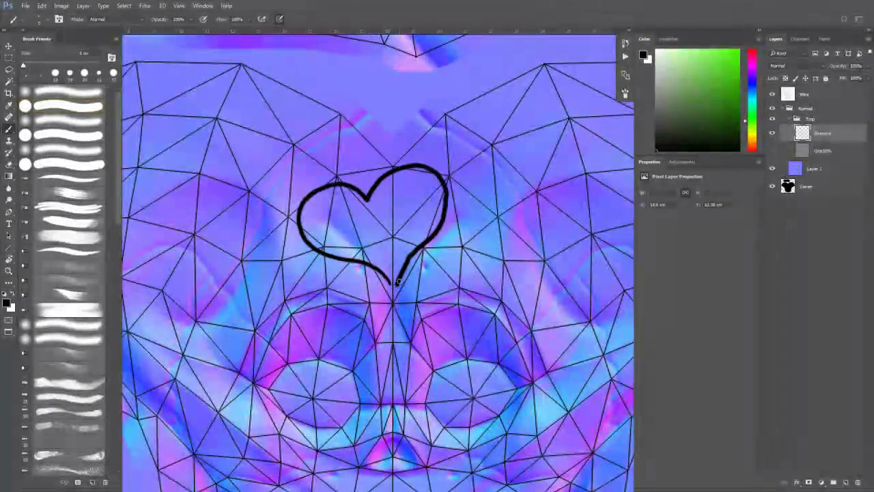
pyautogui.hotkey('ctrl', 'z')
pyautogui.moveTo(394, 295)
pyautogui.mouseDown()
pyautogui.moveTo(390, 199)
pyautogui.moveTo(433, 191)
pyautogui.moveTo(439, 231)
pyautogui.moveTo(395, 304)
pyautogui.mouseUp()
pyautogui.moveTo(339, 228)
pyautogui.mouseDown()
pyautogui.moveTo(344, 242)
pyautogui.moveTo(376, 242)
pyautogui.moveTo(377, 232)
pyautogui.moveTo(379, 249)
pyautogui.moveTo(385, 236)
pyautogui.moveTo(397, 253)
pyautogui.mouseUp()
pyautogui.moveTo(380, 246); pyautogui.dragTo(392, 244)
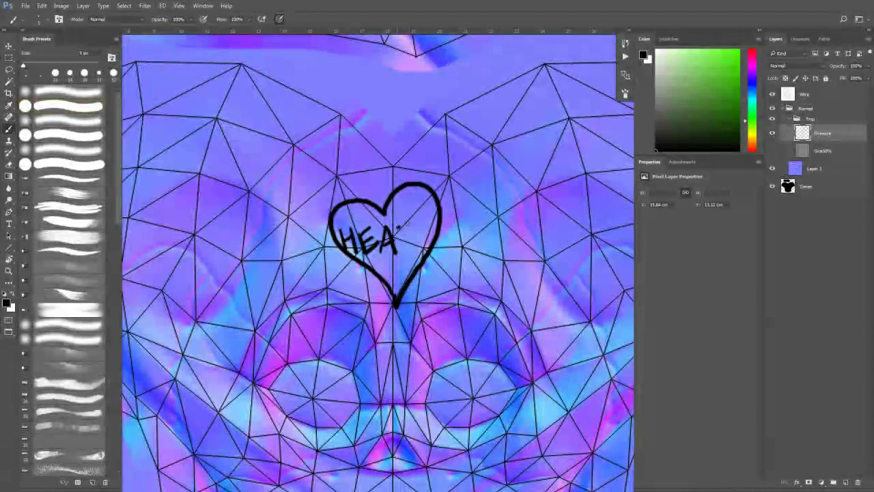
# Lasso-select the HEAJ lettering, hide the Wire layer, and set a small eraser
pyautogui.press('l')
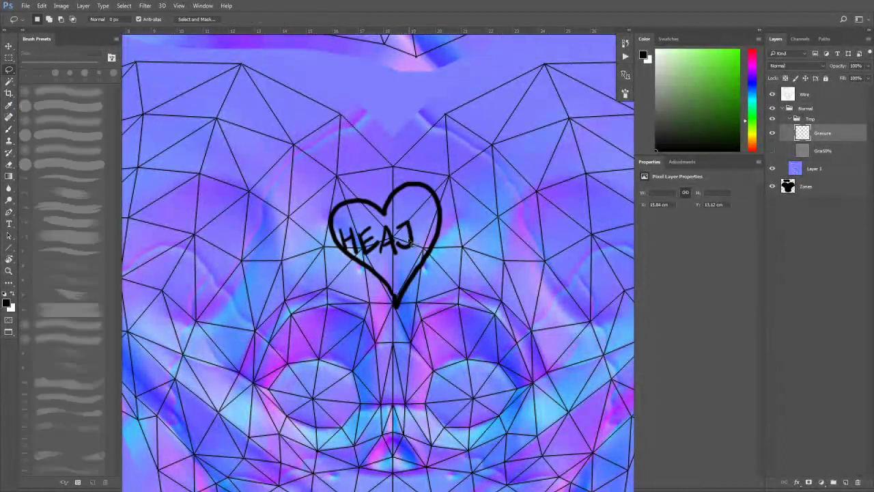
pyautogui.moveTo(347, 226)
pyautogui.mouseDown()
pyautogui.moveTo(415, 240)
pyautogui.moveTo(405, 240)
pyautogui.mouseUp()
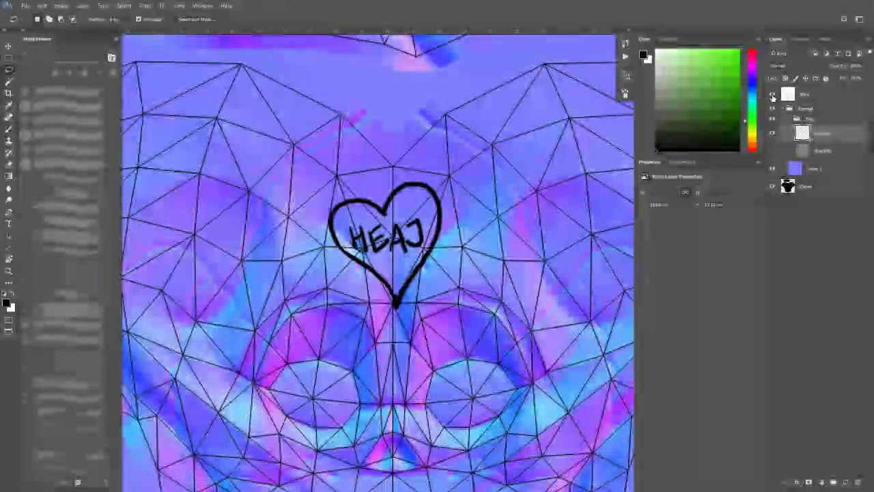
pyautogui.click(773, 95)
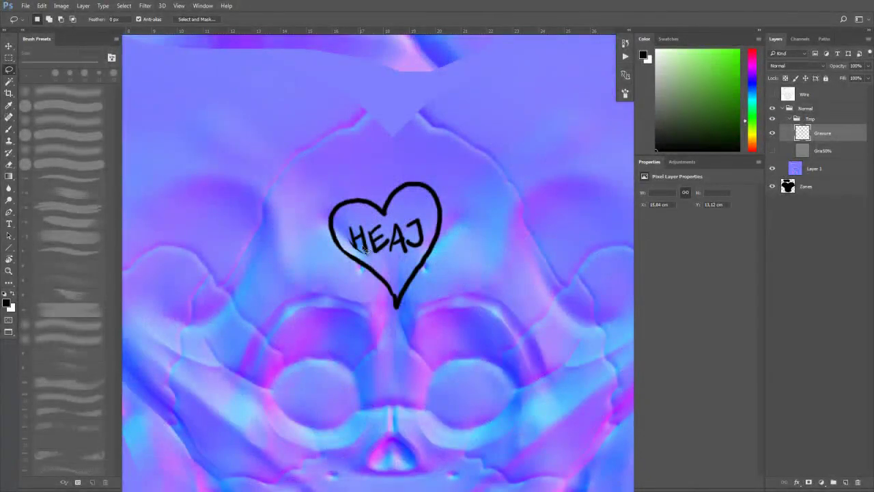
pyautogui.press('e')
pyautogui.moveTo(364, 248); pyautogui.dragTo(360, 249)
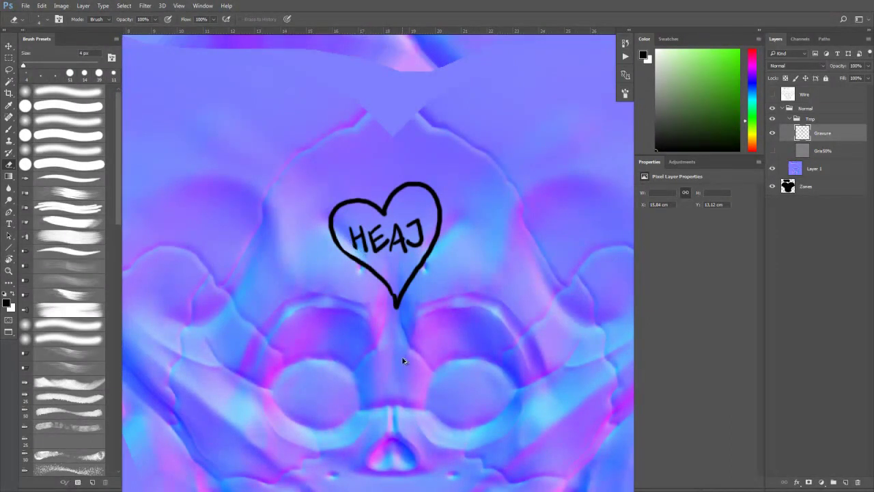
pyautogui.scroll(-5, 403, 360)
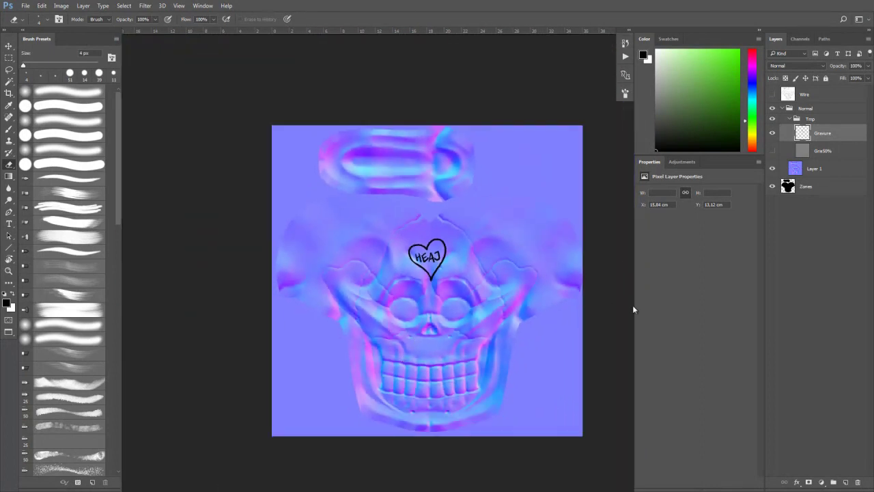
# Show the flat grey layer, centre the heart, and switch to a white brush
pyautogui.click(773, 151)
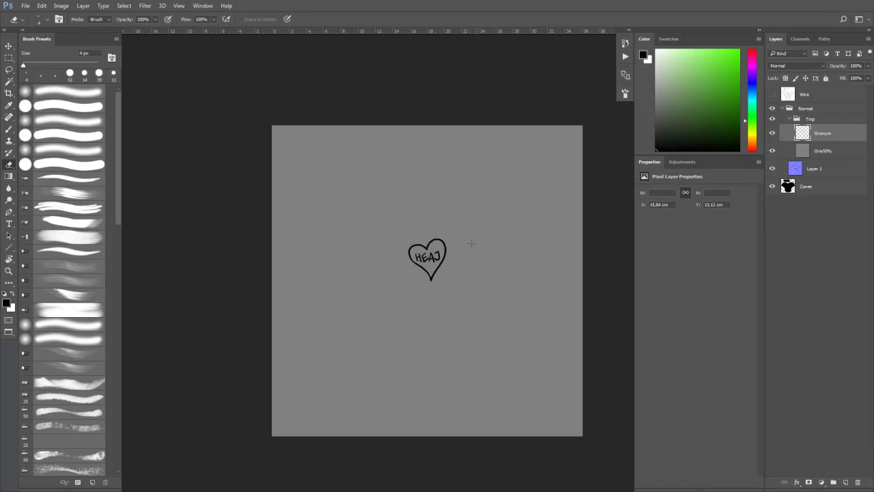
pyautogui.scroll(2, 447, 262)
pyautogui.scroll(2, 445, 267)
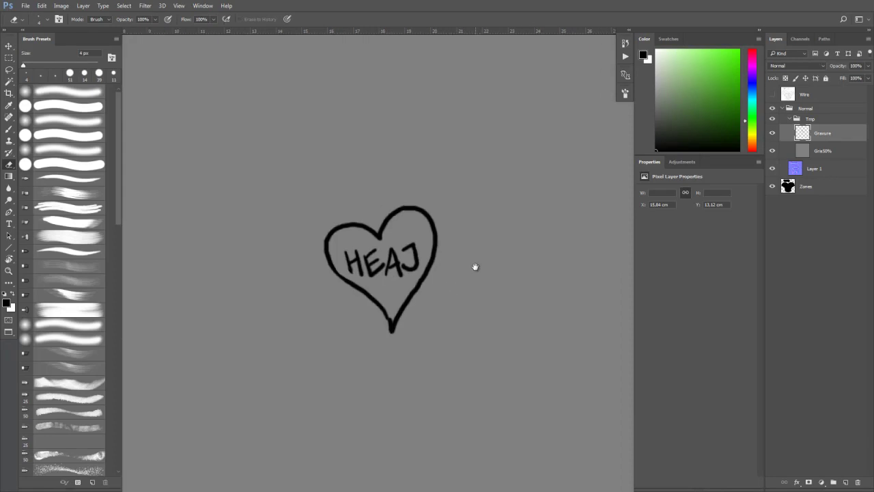
pyautogui.moveTo(476, 267); pyautogui.dragTo(461, 290)
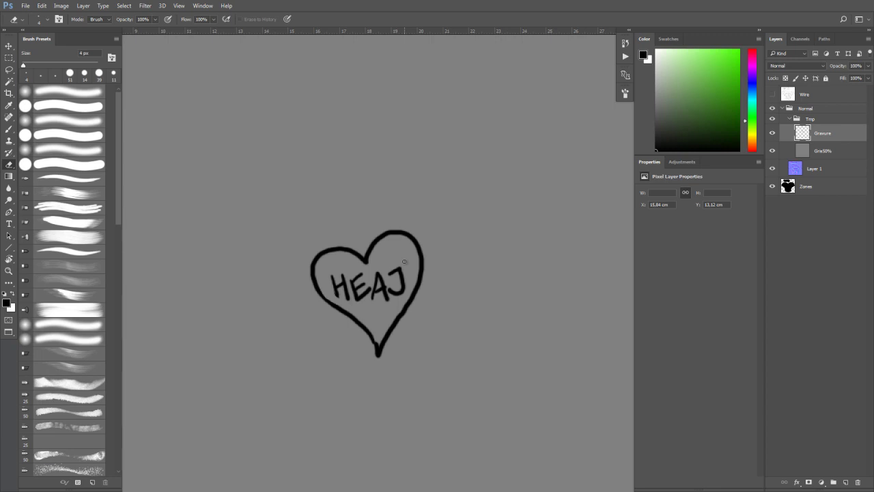
pyautogui.scroll(1, 226, 195)
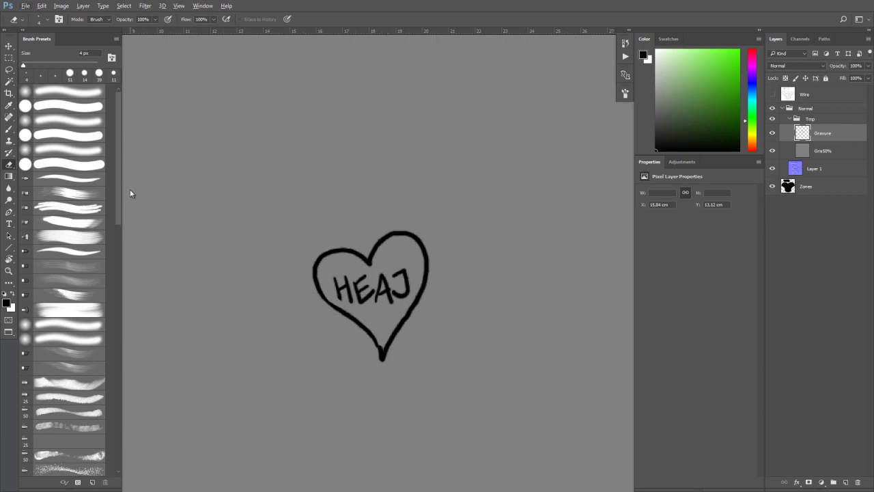
pyautogui.click(14, 293)
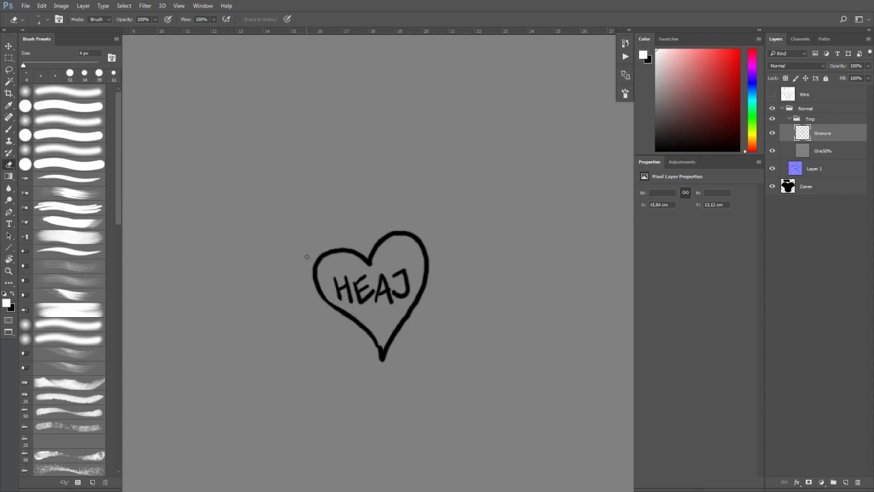
pyautogui.press('b')
# Paint a ring of thirteen white dots around the HEAJ heart
pyautogui.click(302, 256)
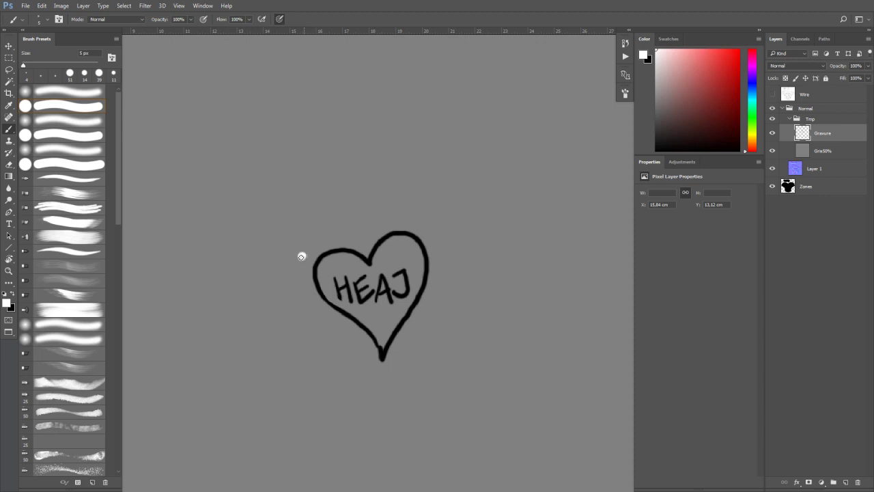
pyautogui.click(336, 239)
pyautogui.click(319, 314)
pyautogui.click(342, 330)
pyautogui.click(363, 354)
pyautogui.click(376, 376)
pyautogui.click(399, 351)
pyautogui.click(416, 329)
pyautogui.click(432, 299)
pyautogui.click(436, 277)
pyautogui.click(438, 247)
pyautogui.click(425, 221)
pyautogui.click(370, 230)
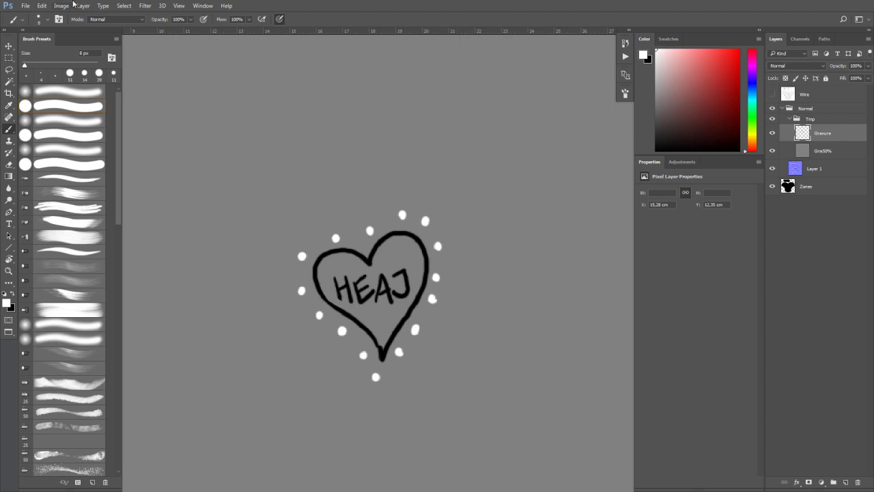
# Flatten the image, discarding the hidden layers
pyautogui.click(83, 5)
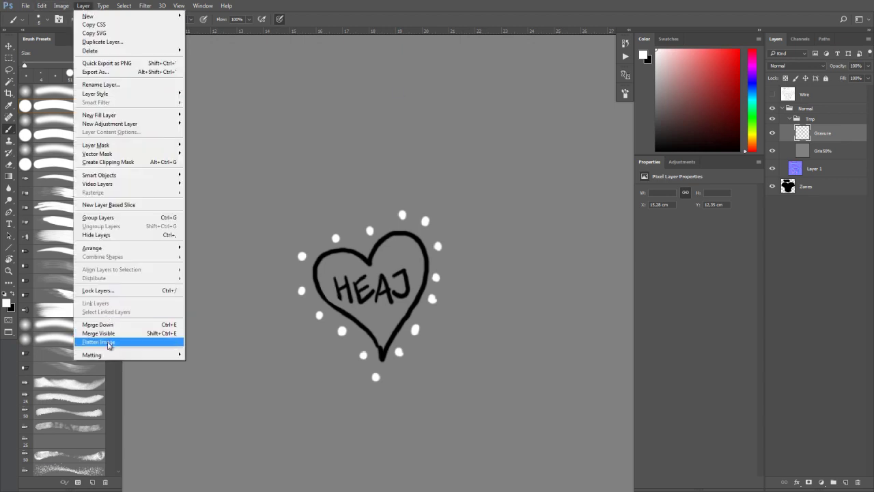
pyautogui.click(99, 341)
pyautogui.click(414, 183)
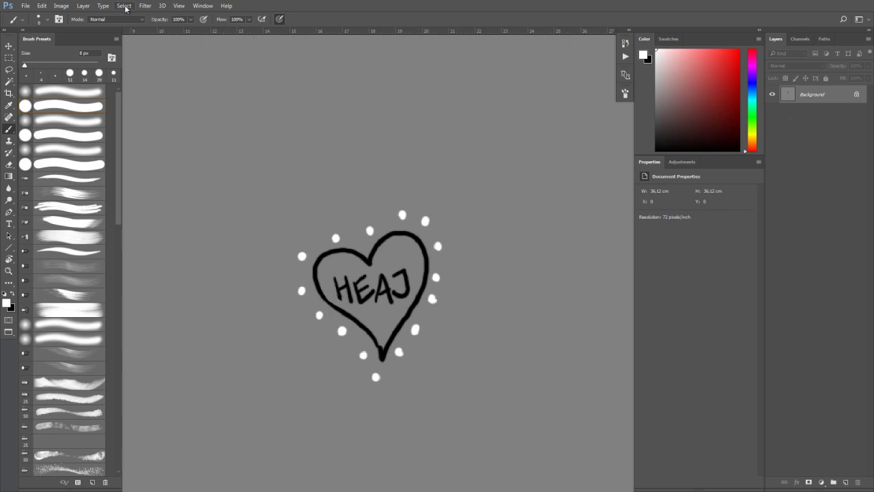
# Apply the NVIDIA NormalMapFilter with Invert Y checked
pyautogui.click(145, 6)
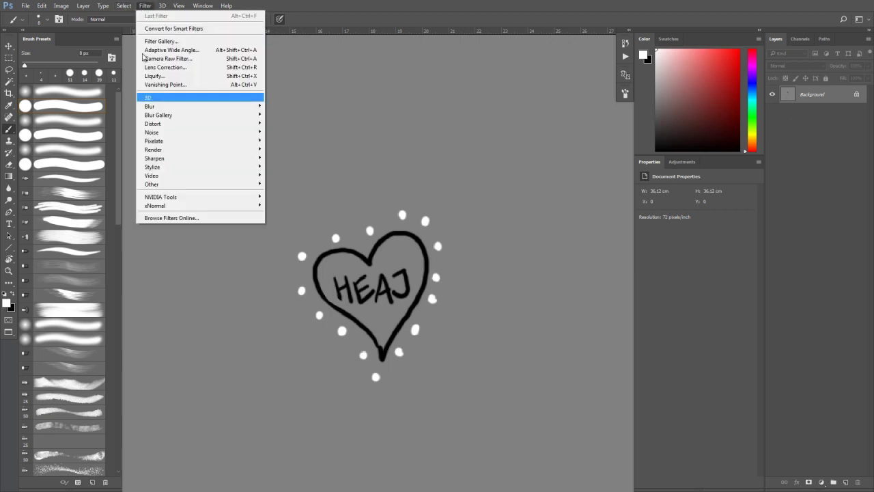
pyautogui.moveTo(161, 197)
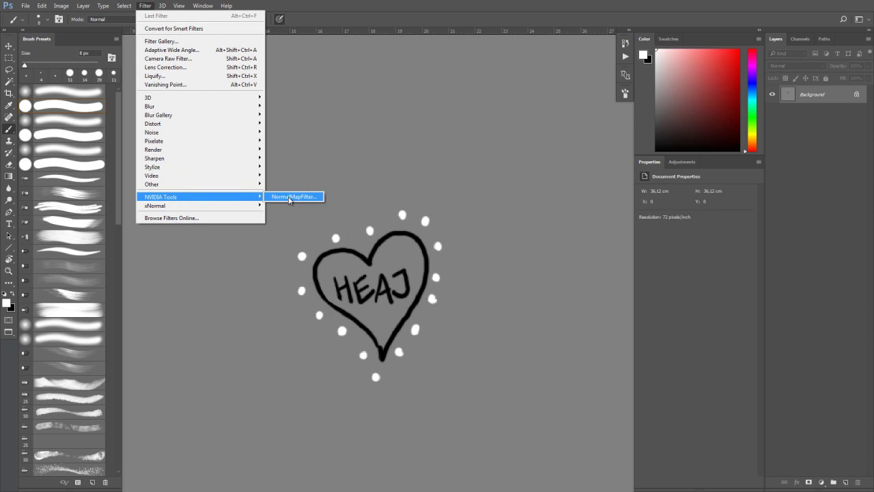
pyautogui.click(290, 197)
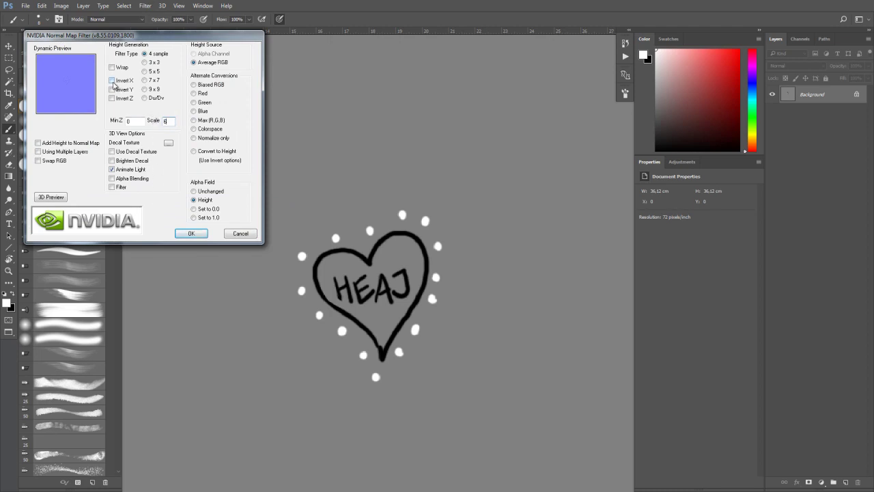
pyautogui.click(113, 90)
pyautogui.click(194, 233)
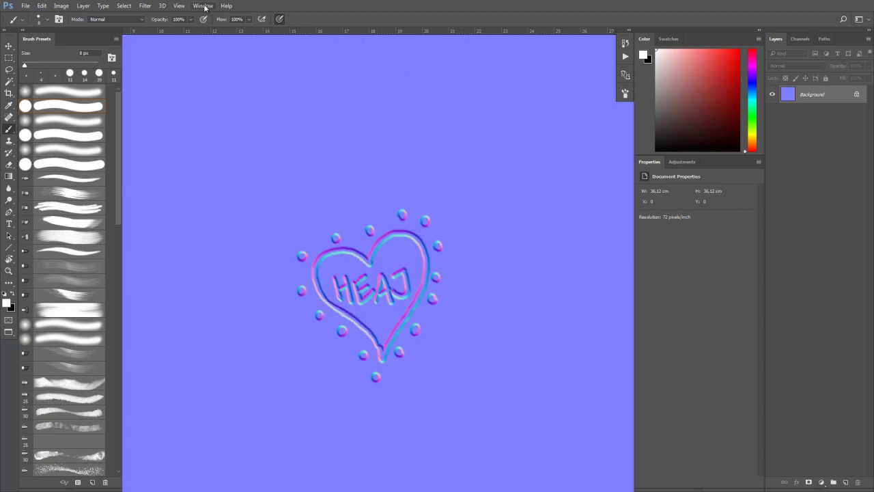
# Select all of the heart normal map, copy it, and undo the flattening
pyautogui.click(125, 7)
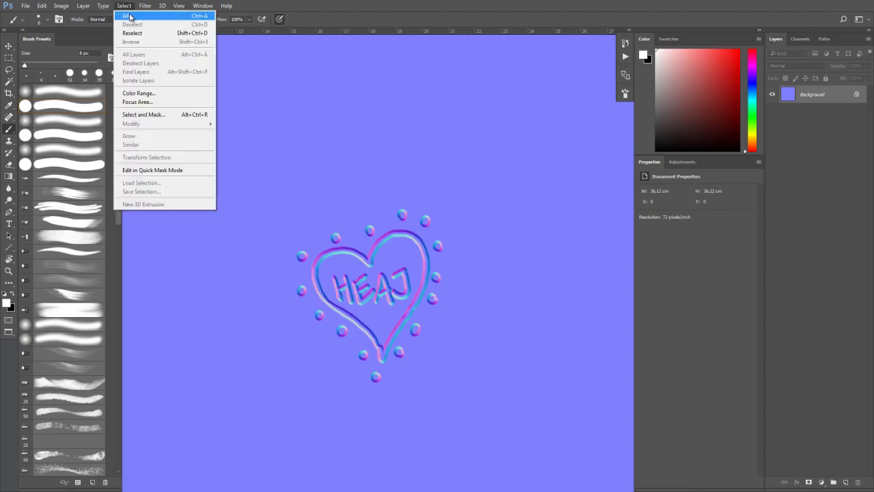
pyautogui.click(128, 17)
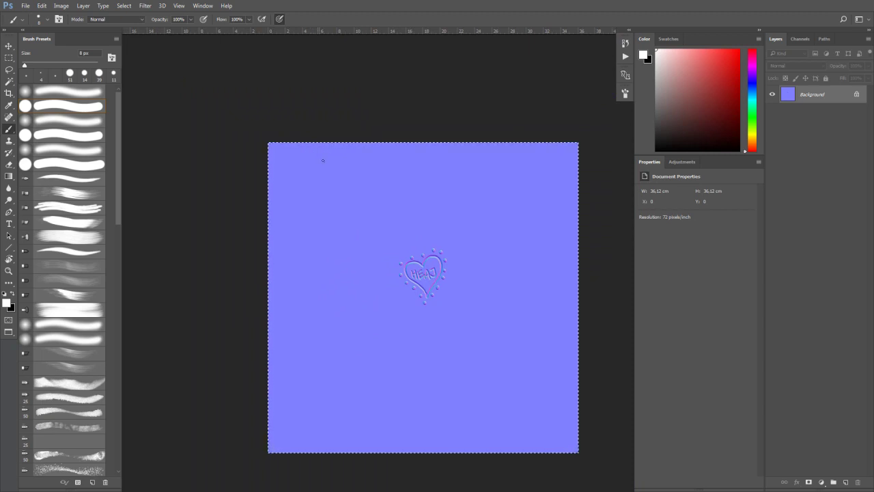
pyautogui.click(626, 43)
pyautogui.click(625, 44)
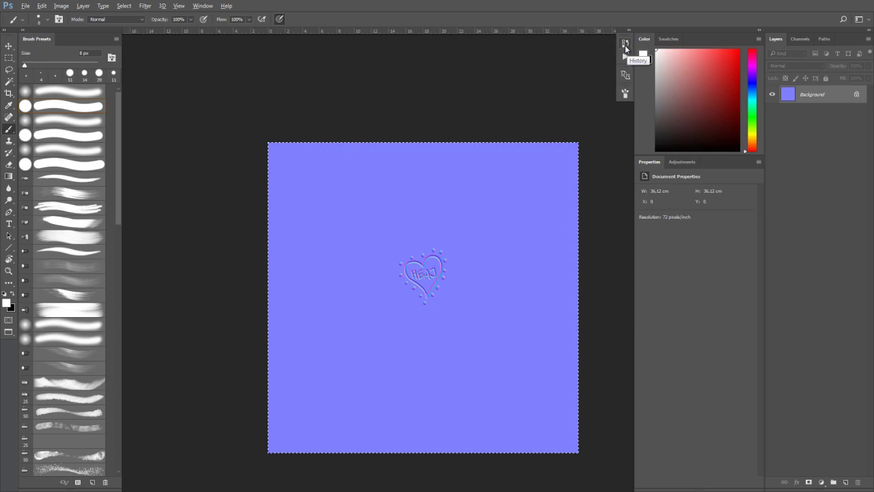
pyautogui.hotkey('ctrl', 'd')
pyautogui.hotkey('ctrl', 'z')
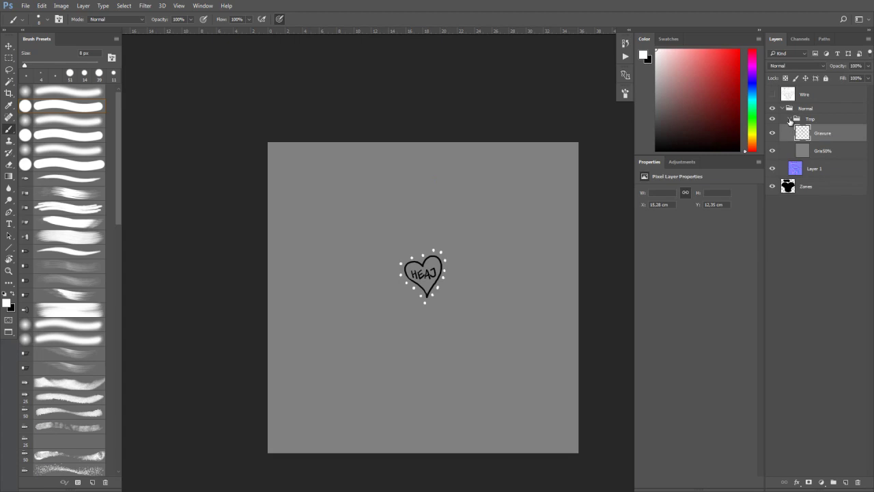
# Hide the Tmp group and paste the heart normal map above Layer 1 as Layer 2
pyautogui.click(790, 120)
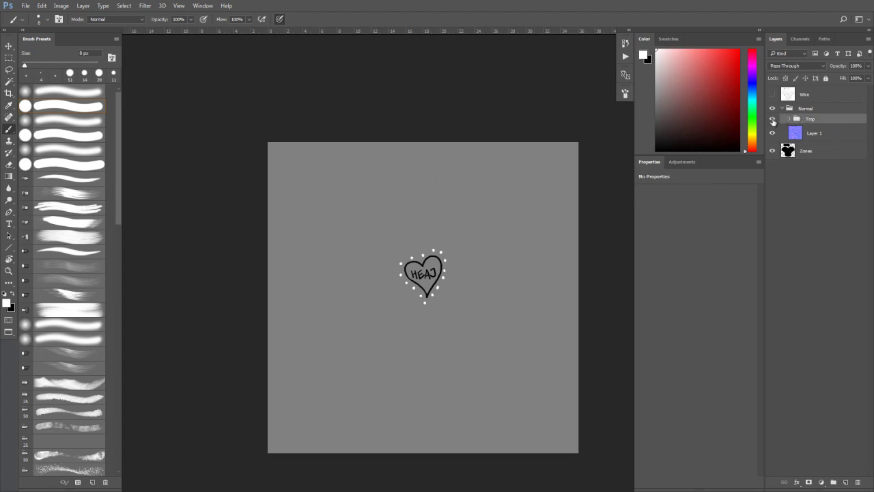
pyautogui.click(773, 119)
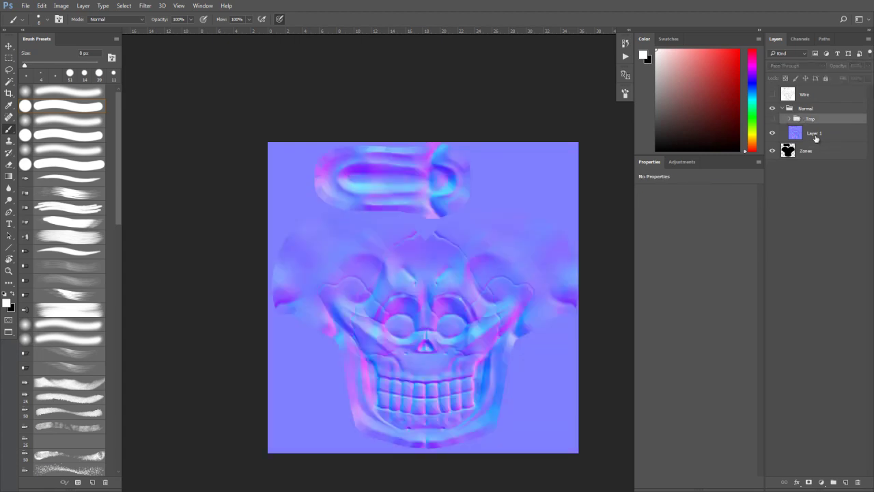
pyautogui.click(815, 138)
pyautogui.hotkey('ctrl', 'v')
pyautogui.click(773, 133)
pyautogui.click(772, 133)
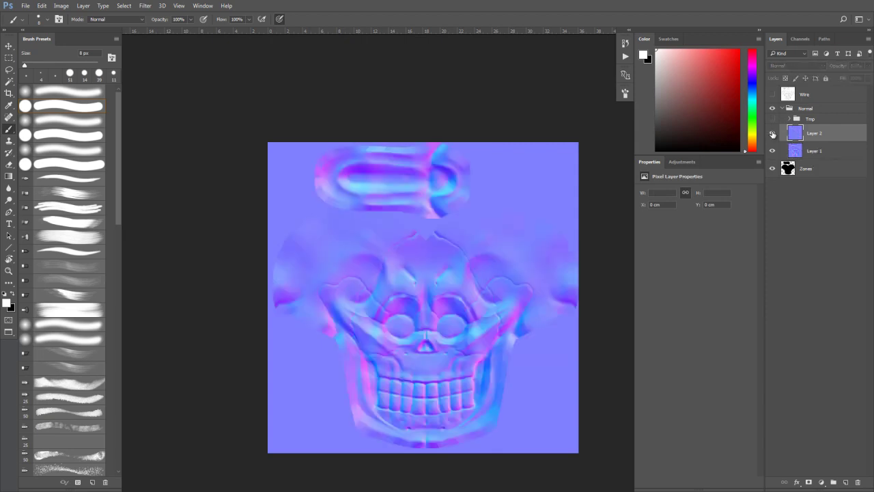
pyautogui.click(773, 134)
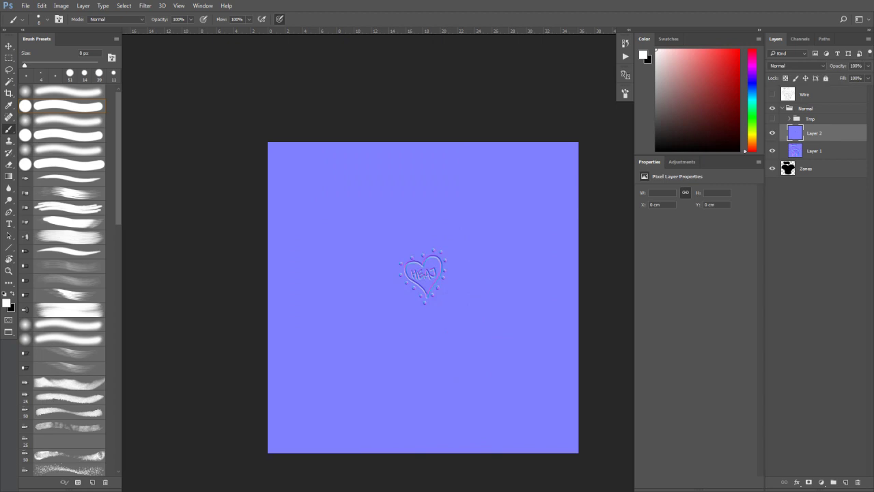
# Compare against the grey drawing, reselect Layer 2, and zoom in on the heart
pyautogui.hotkey('ctrl', 'Tab')
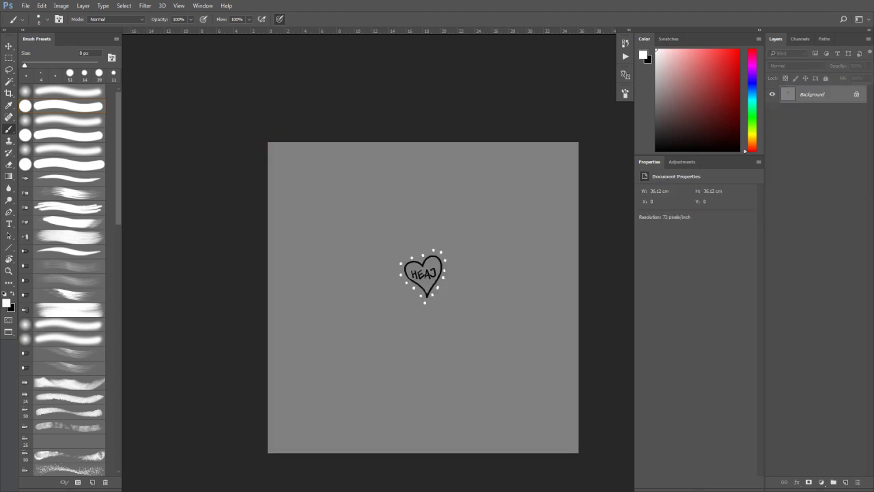
pyautogui.hotkey('ctrl', 'Tab')
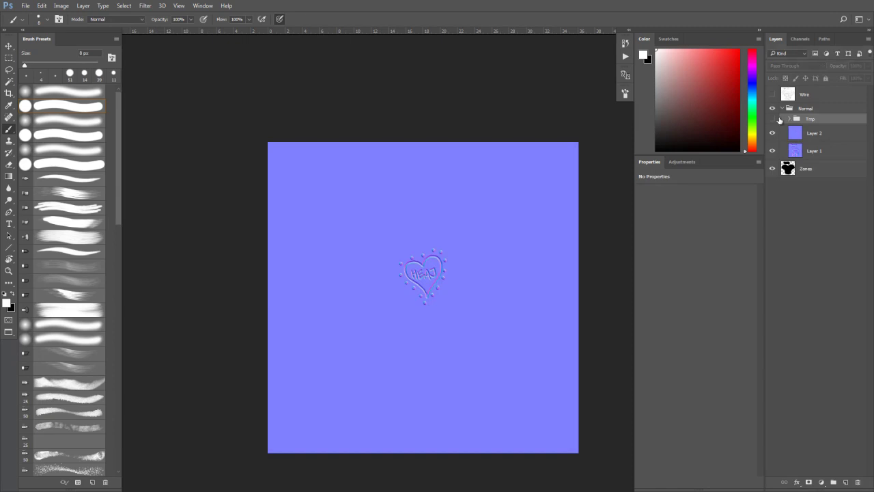
pyautogui.click(773, 119)
pyautogui.click(774, 120)
pyautogui.click(815, 134)
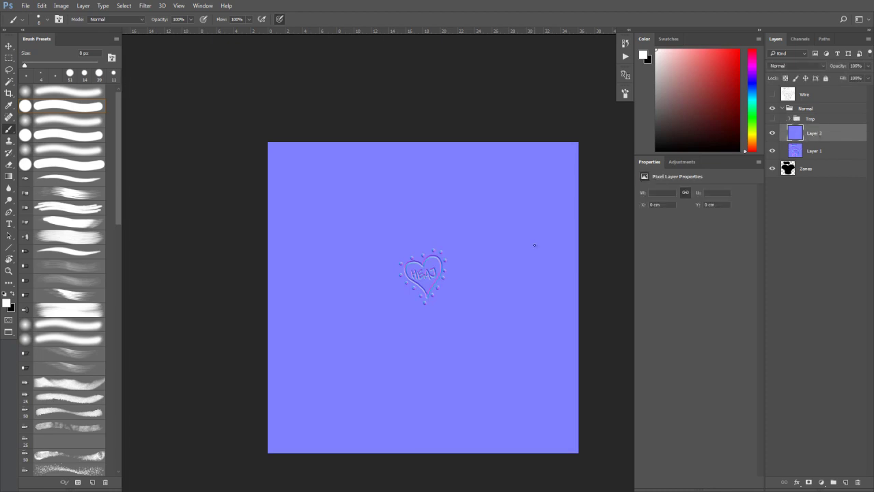
pyautogui.scroll(2, 401, 267)
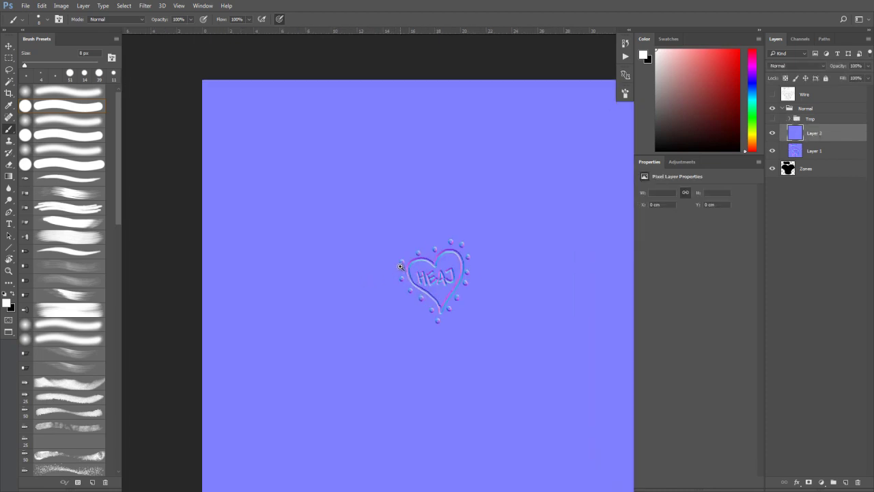
pyautogui.moveTo(421, 189); pyautogui.dragTo(427, 211)
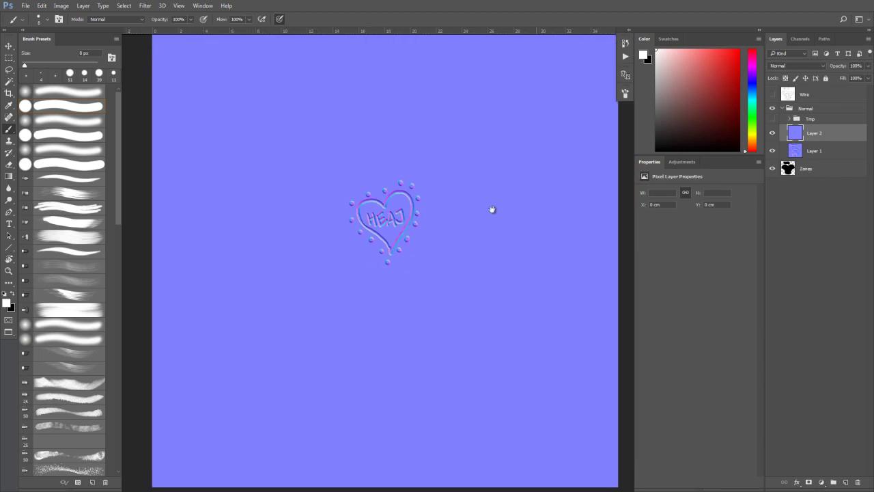
# Set Layer 2's blend mode to Overlay
pyautogui.click(796, 65)
pyautogui.click(782, 156)
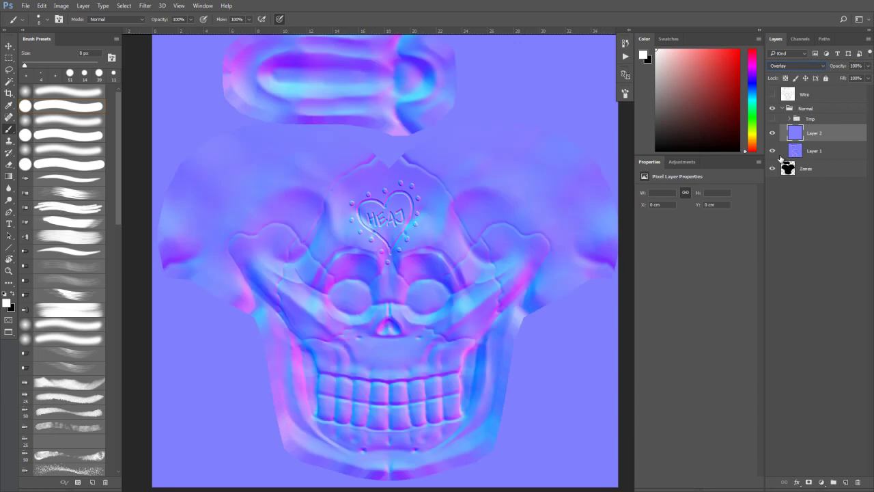
pyautogui.click(772, 132)
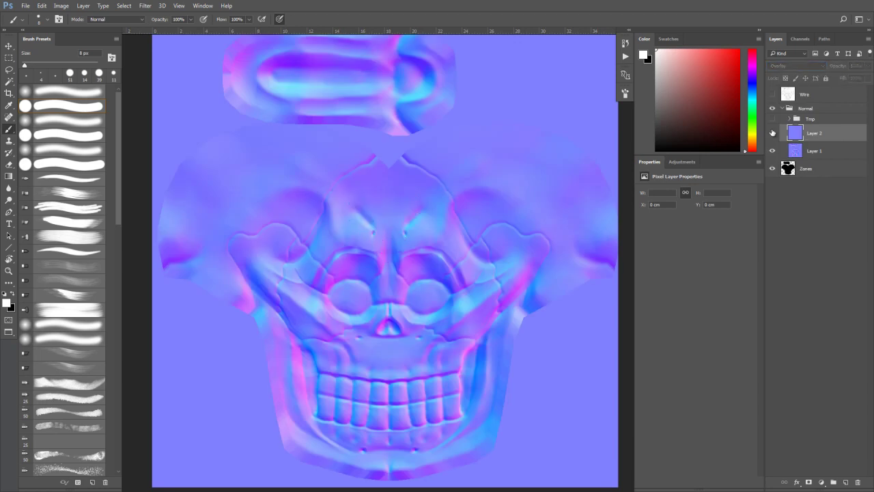
# Exclude the B channel in Layer 2's Blending Options, then start Save As
pyautogui.doubleClick(852, 136)
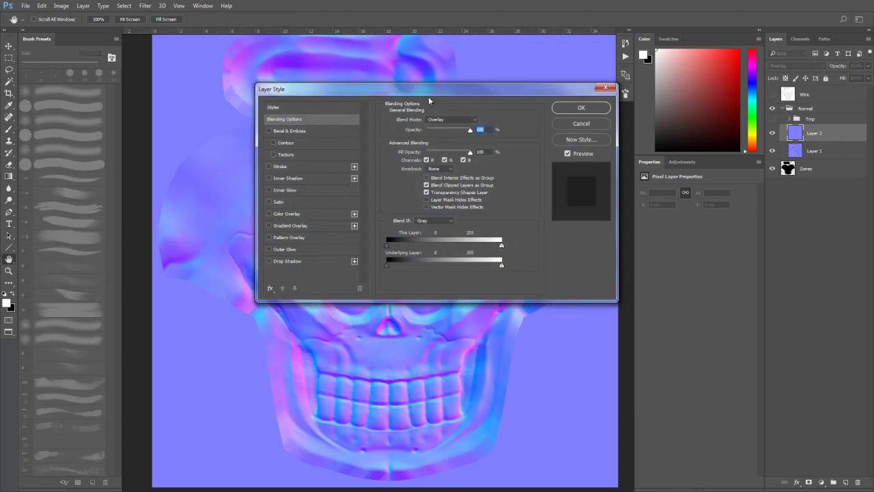
pyautogui.click(463, 160)
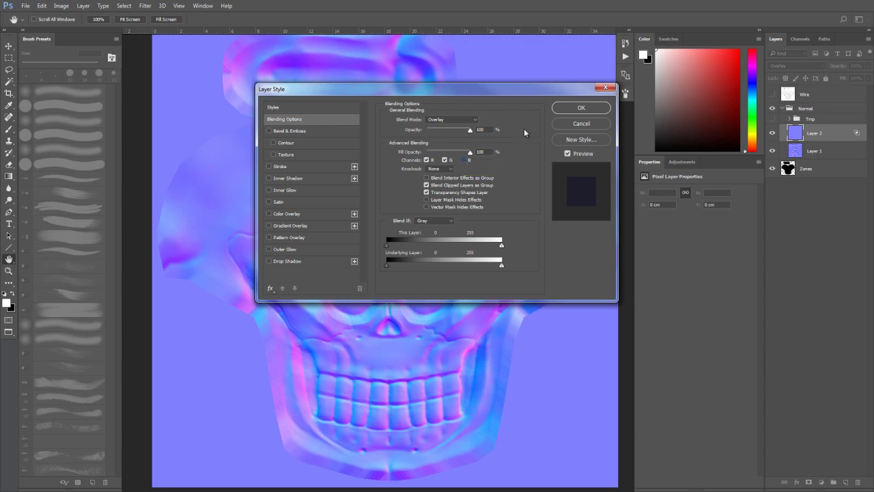
pyautogui.click(577, 110)
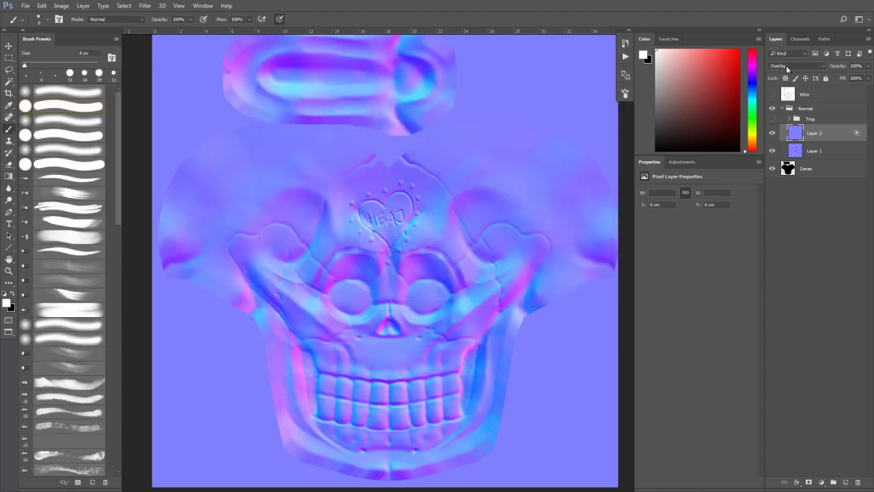
pyautogui.doubleClick(848, 137)
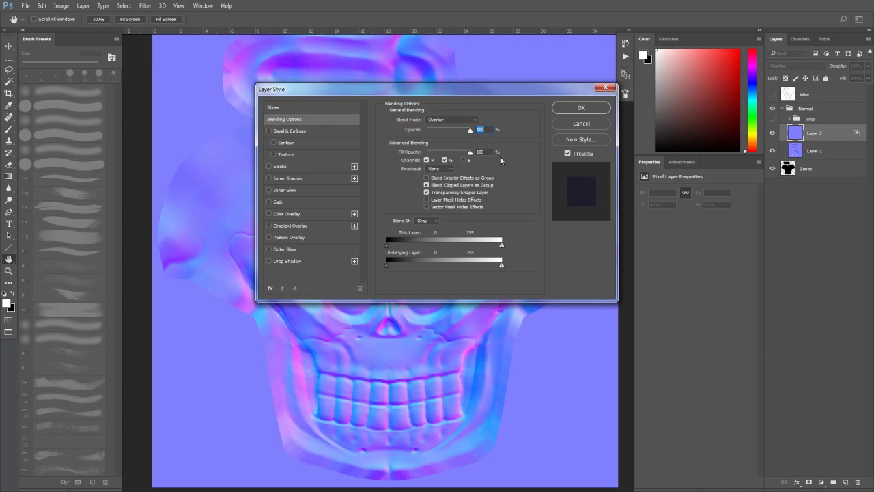
pyautogui.click(577, 110)
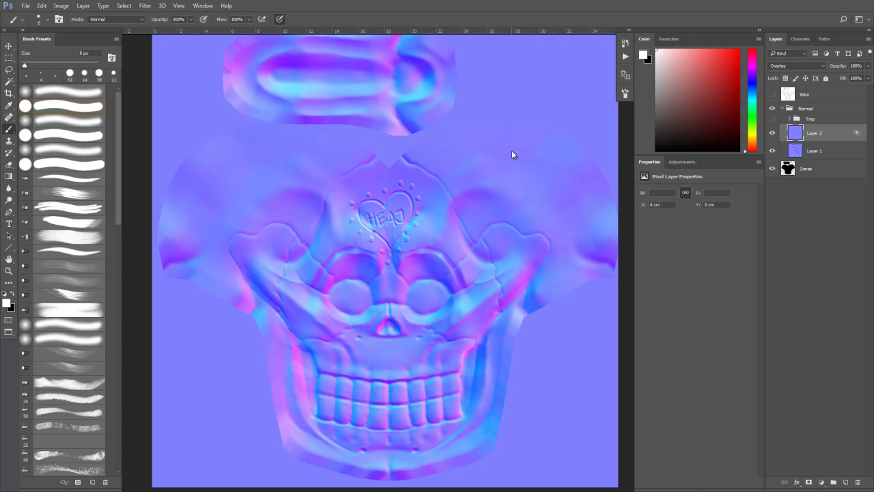
pyautogui.hotkey('ctrl', 'shift', 's')
pyautogui.click(189, 210)
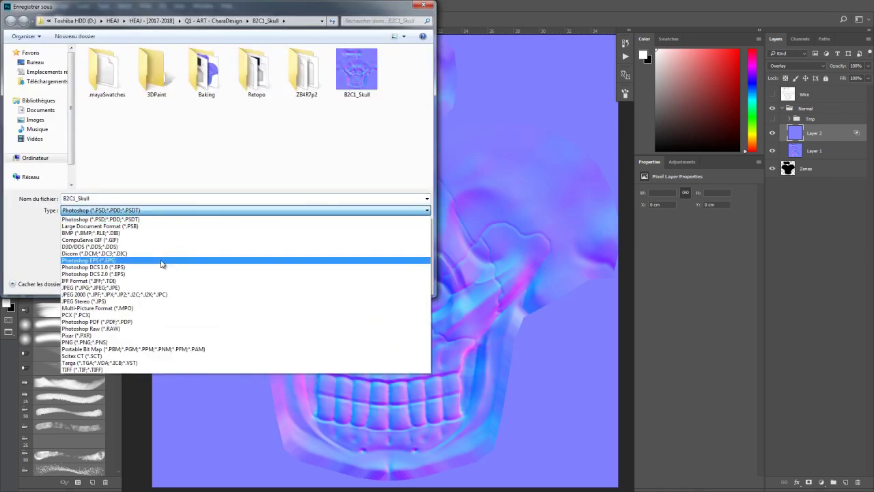
# Save as Targa over B2C1_Skull_Normal.tga at 24 bits/pixel, confirming the replace
pyautogui.click(108, 363)
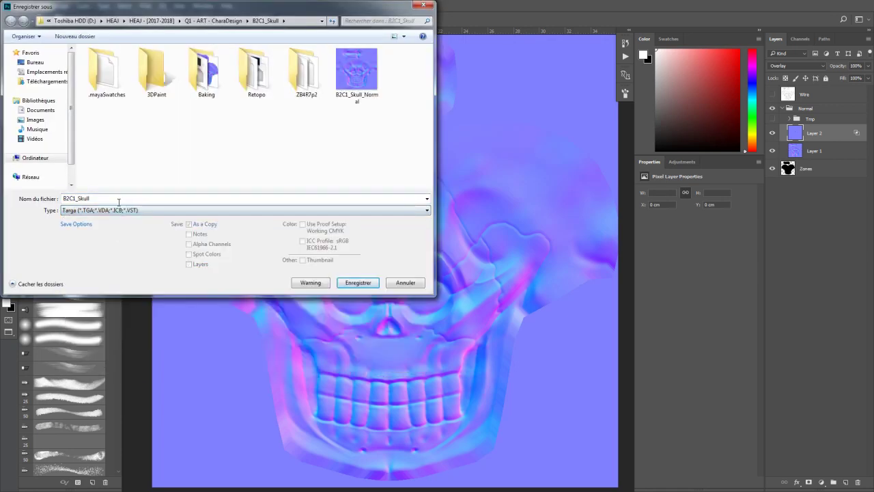
pyautogui.doubleClick(368, 70)
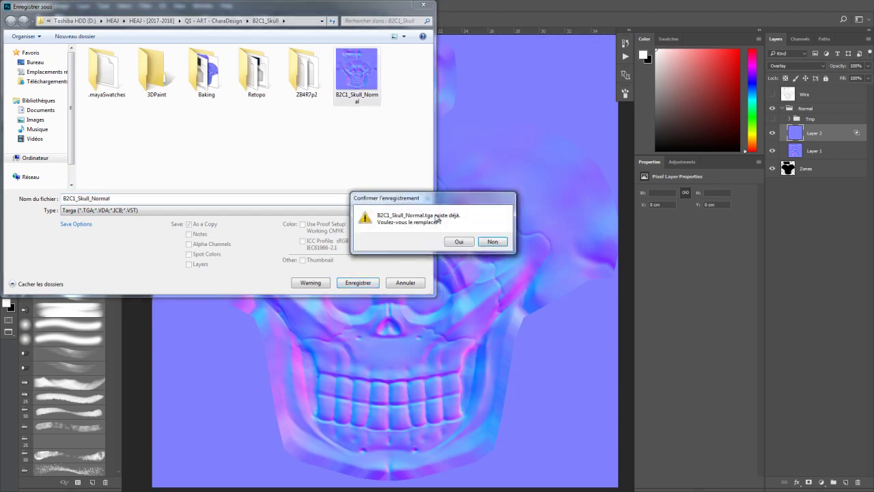
pyautogui.click(456, 242)
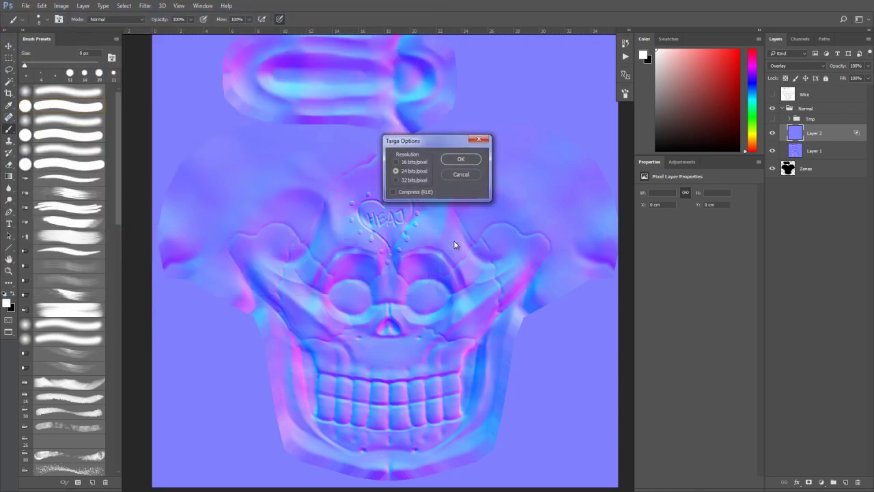
pyautogui.click(461, 160)
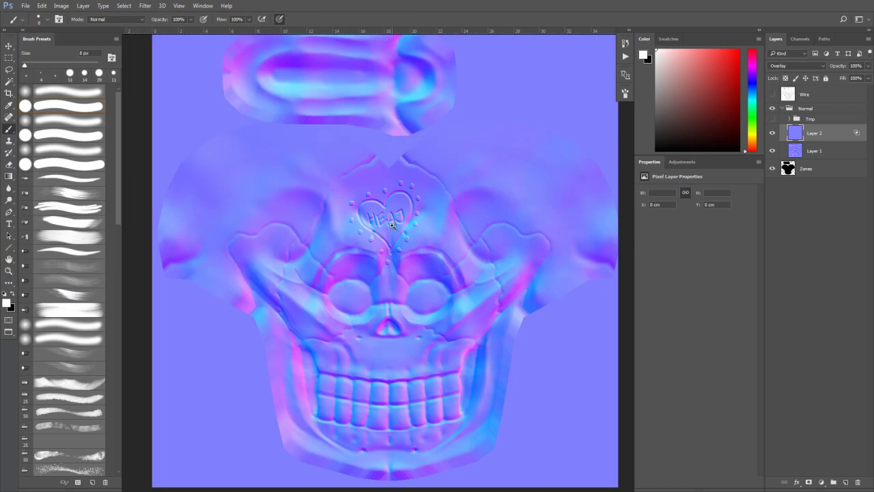
pyautogui.scroll(3, 395, 226)
pyautogui.moveTo(403, 157); pyautogui.dragTo(431, 102)
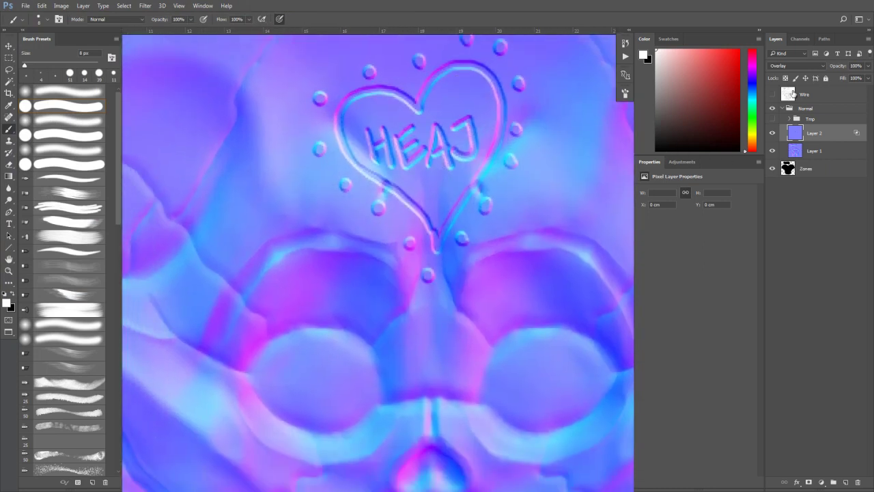
pyautogui.click(772, 133)
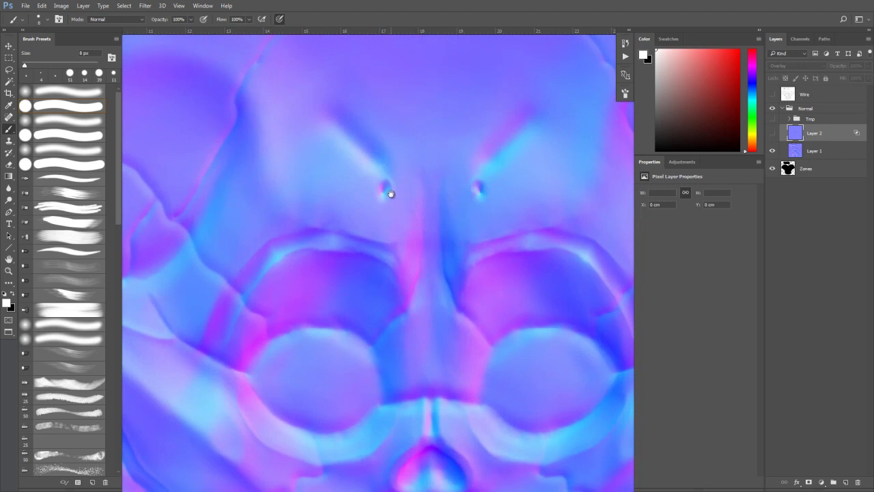
pyautogui.moveTo(386, 191); pyautogui.dragTo(401, 142)
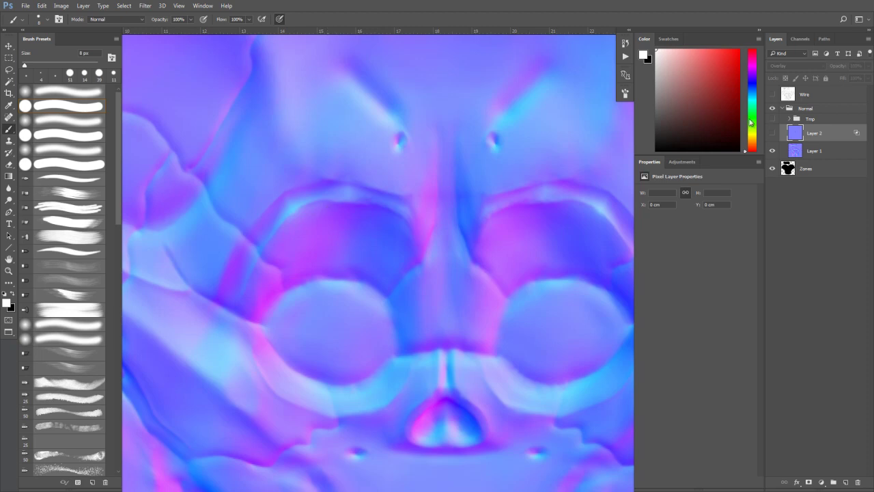
pyautogui.click(772, 134)
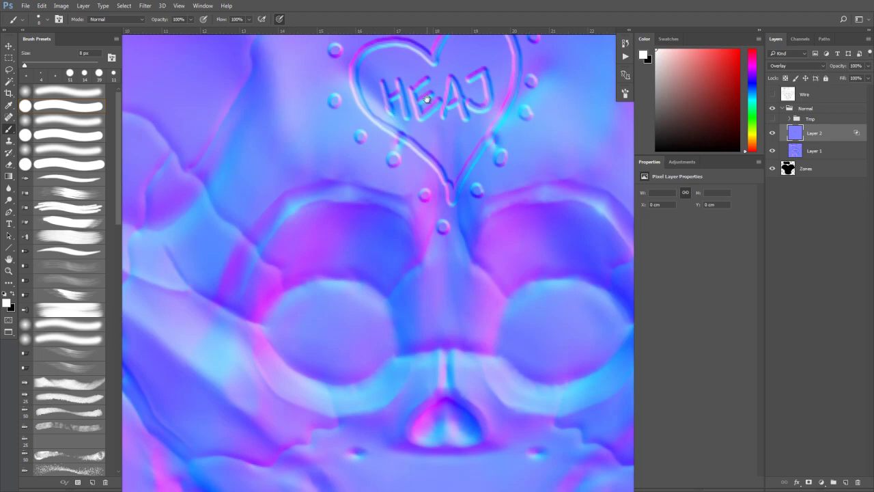
pyautogui.moveTo(416, 69); pyautogui.dragTo(368, 230)
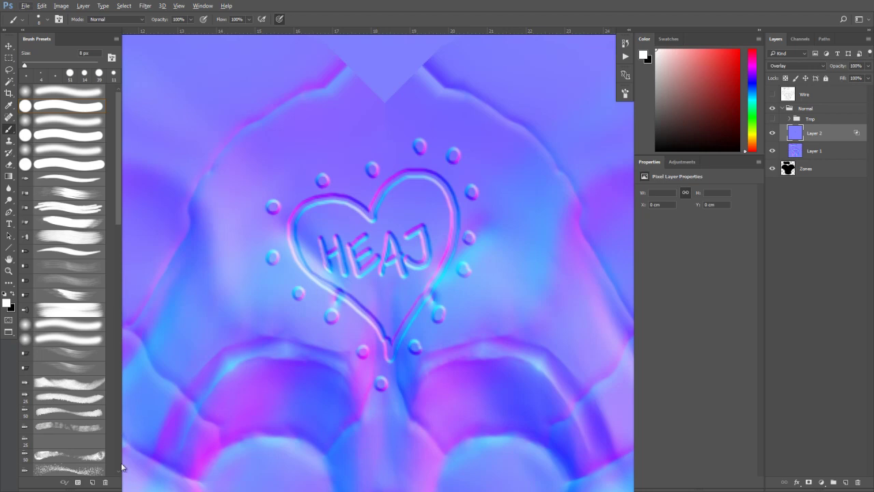
pyautogui.press('super')
# In Maya, select the normal-map file node in Hypershade and reload its texture
pyautogui.click(66, 483)
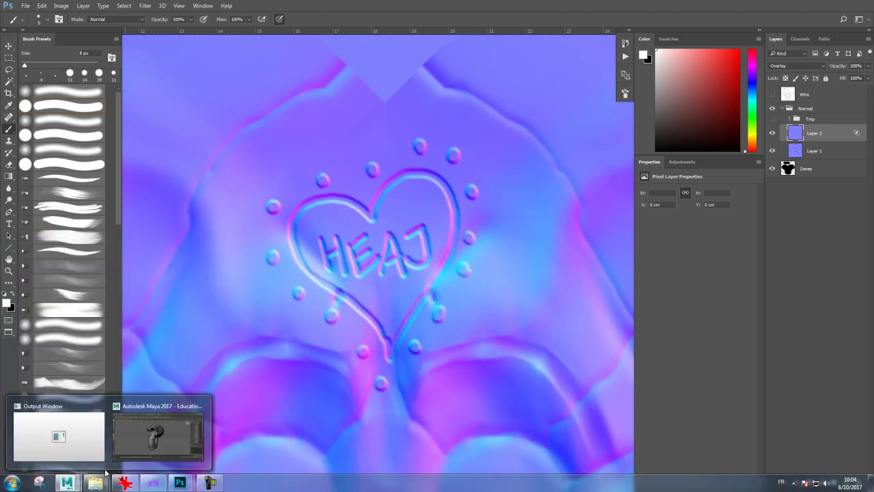
pyautogui.click(154, 447)
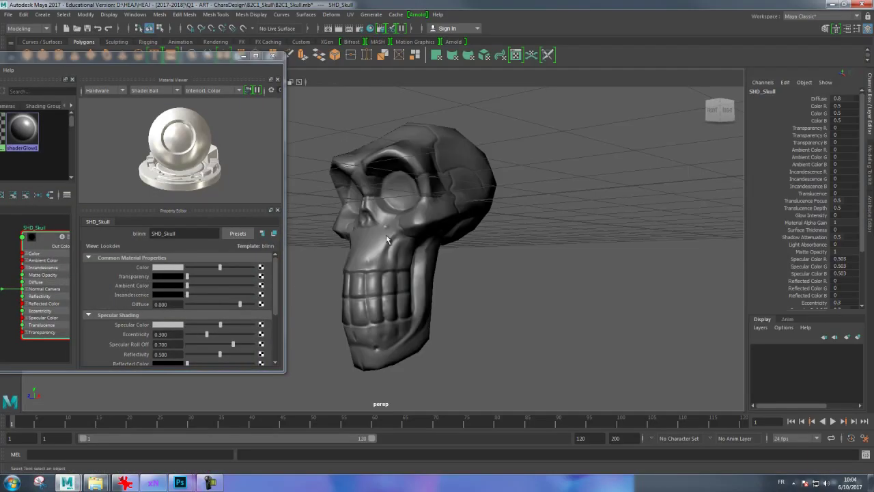
pyautogui.moveTo(414, 225)
pyautogui.mouseDown()
pyautogui.moveTo(450, 165)
pyautogui.moveTo(452, 183)
pyautogui.mouseUp()
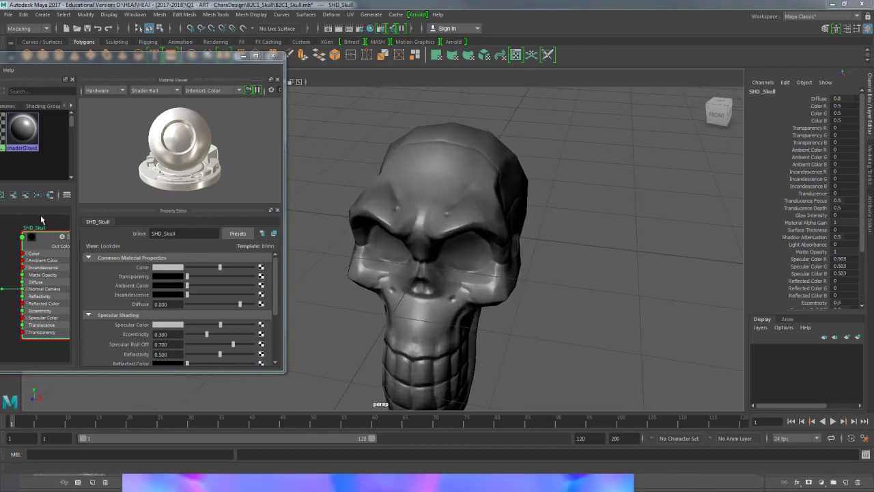
pyautogui.moveTo(140, 56); pyautogui.dragTo(268, 76)
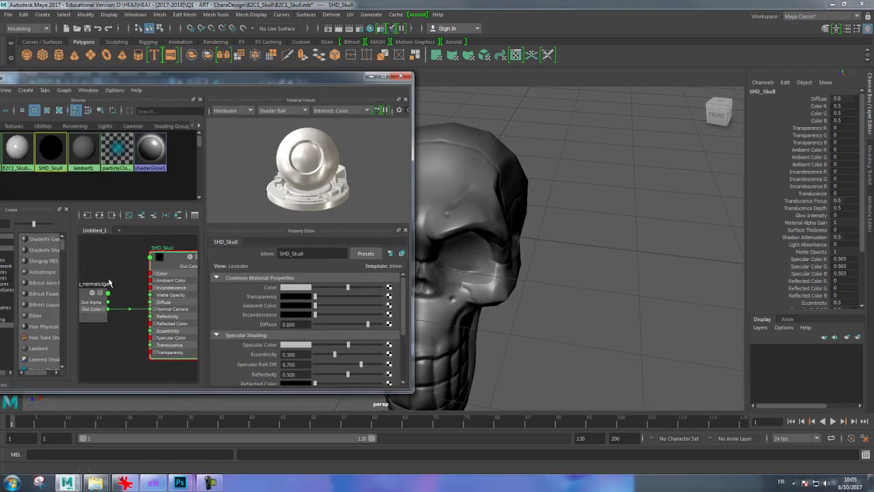
pyautogui.click(90, 294)
pyautogui.click(390, 316)
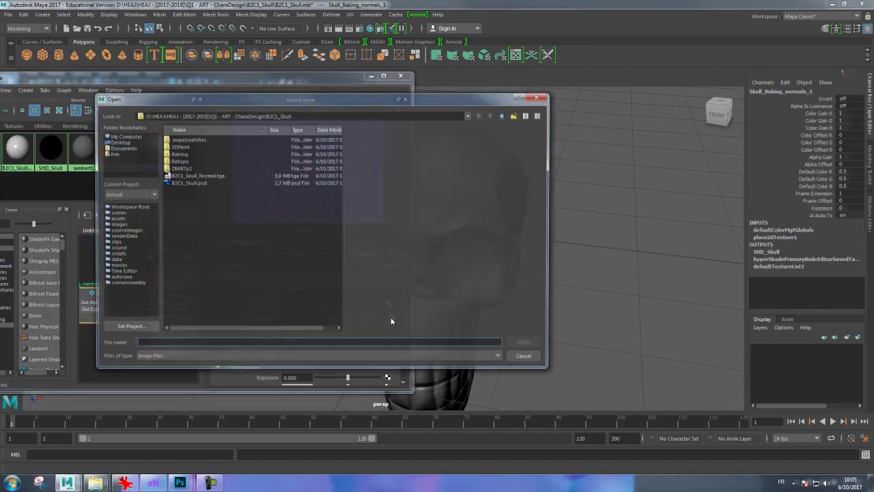
pyautogui.click(524, 356)
# Orbit to inspect the engraved HEAJ heart on the skull's forehead, then minimize Maya
pyautogui.moveTo(612, 236)
pyautogui.mouseDown()
pyautogui.moveTo(587, 239)
pyautogui.moveTo(731, 263)
pyautogui.moveTo(633, 247)
pyautogui.moveTo(638, 230)
pyautogui.mouseUp()
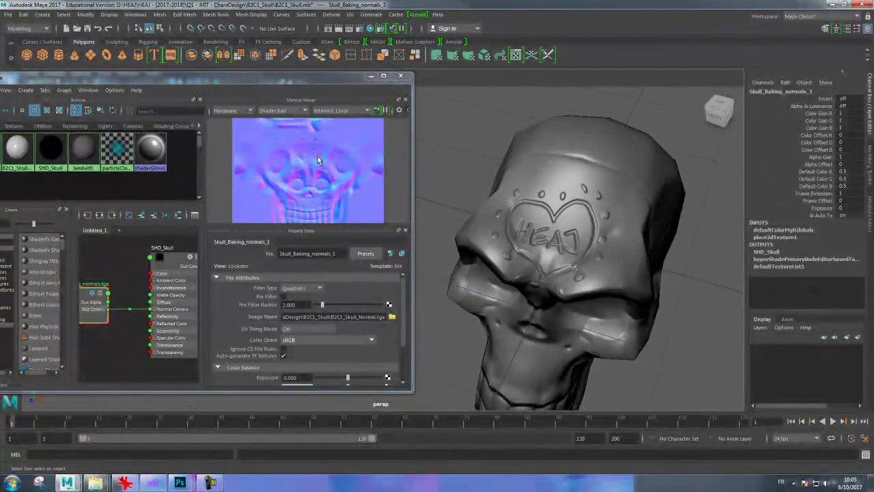
pyautogui.moveTo(576, 275)
pyautogui.mouseDown()
pyautogui.moveTo(589, 253)
pyautogui.moveTo(569, 243)
pyautogui.moveTo(593, 208)
pyautogui.moveTo(520, 179)
pyautogui.mouseUp()
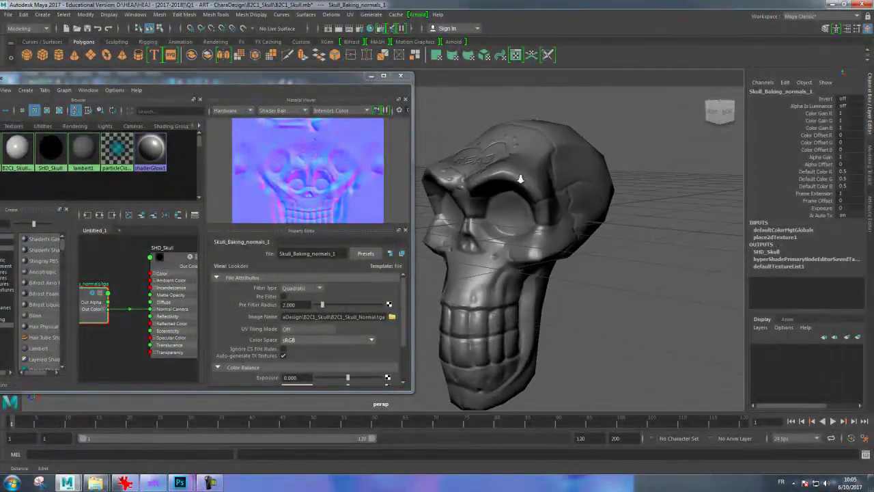
pyautogui.moveTo(520, 179); pyautogui.dragTo(565, 180)
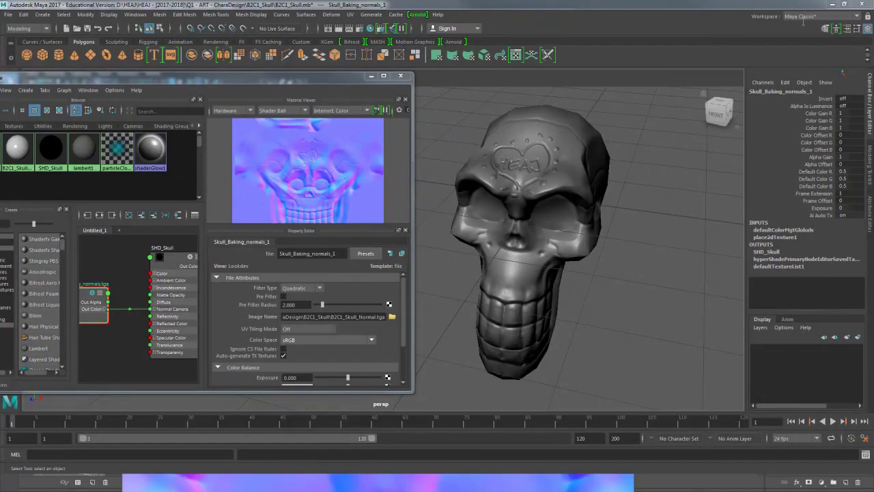
pyautogui.click(832, 4)
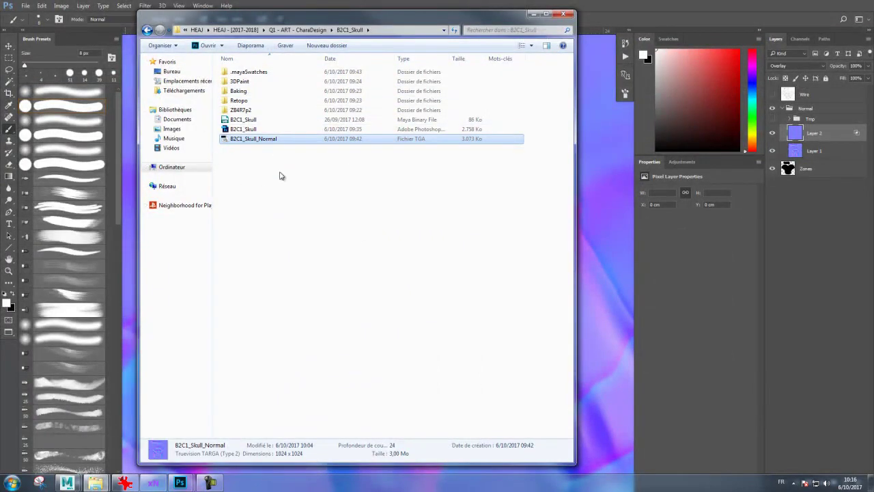
# Zoom out to 66.7% and hide Layer 2, removing the HEAJ heart from the normal map
pyautogui.click(618, 3)
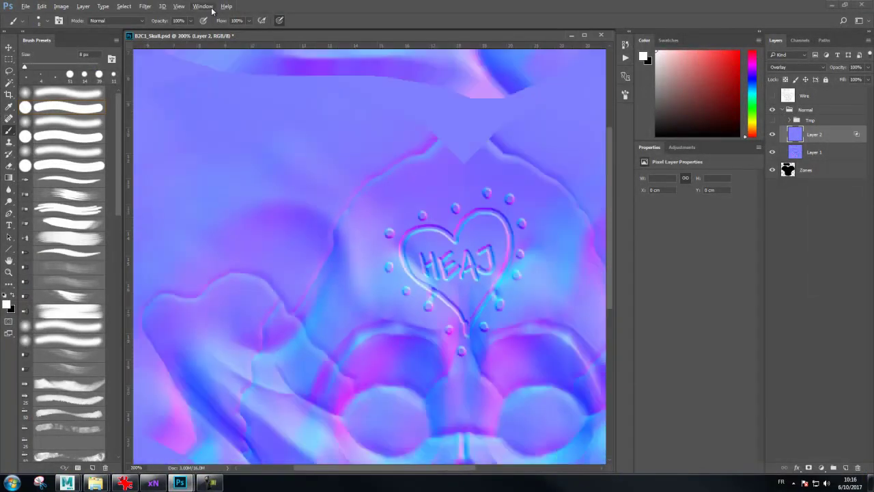
pyautogui.hotkey('ctrl', '-')
pyautogui.hotkey('ctrl', '-')
pyautogui.hotkey('ctrl', '-')
pyautogui.hotkey('ctrl', '+')
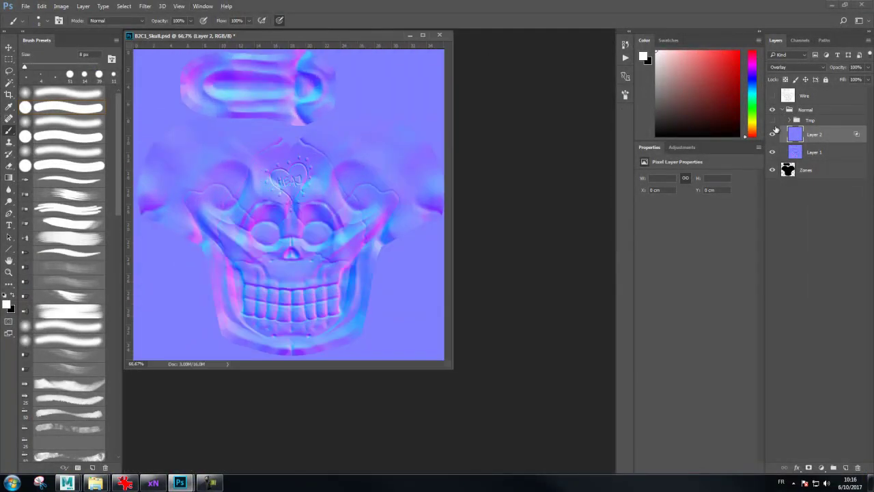
pyautogui.click(773, 137)
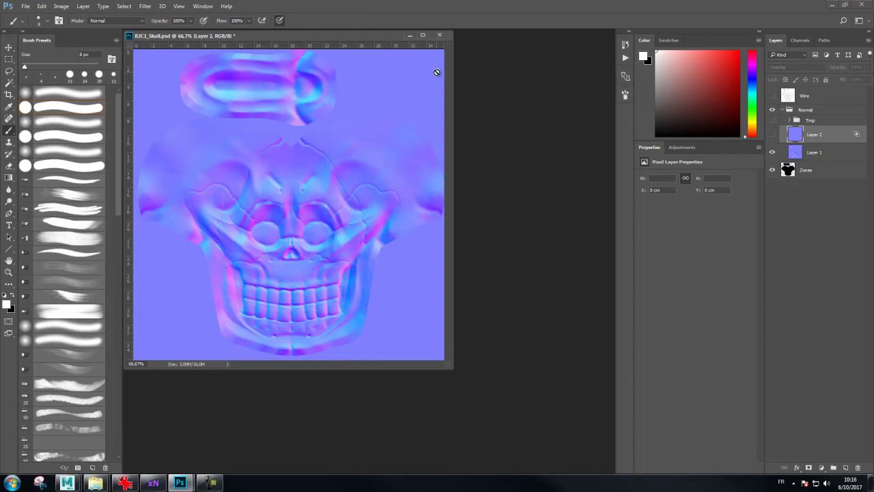
# Save the heart-free normal map as Targa over B2C1_Skull_Normal.tga, confirming the replace
pyautogui.hotkey('ctrl', 'shift', 's')
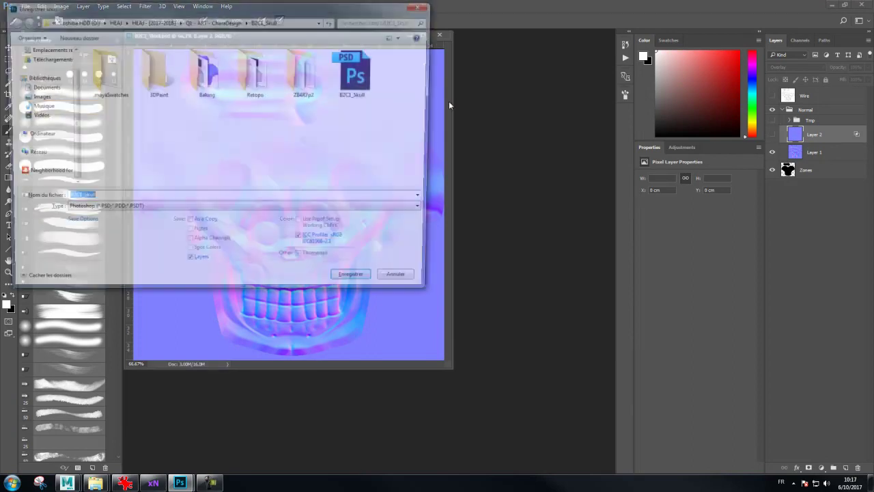
pyautogui.click(195, 211)
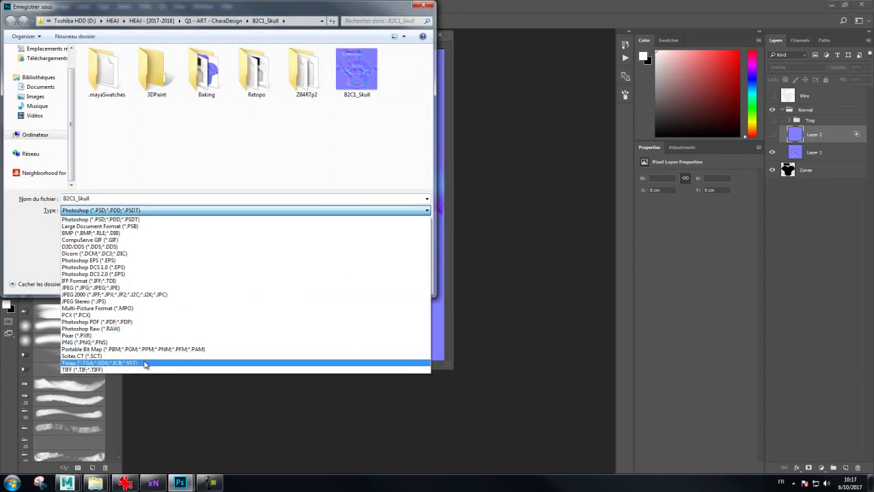
pyautogui.click(146, 362)
pyautogui.doubleClick(362, 69)
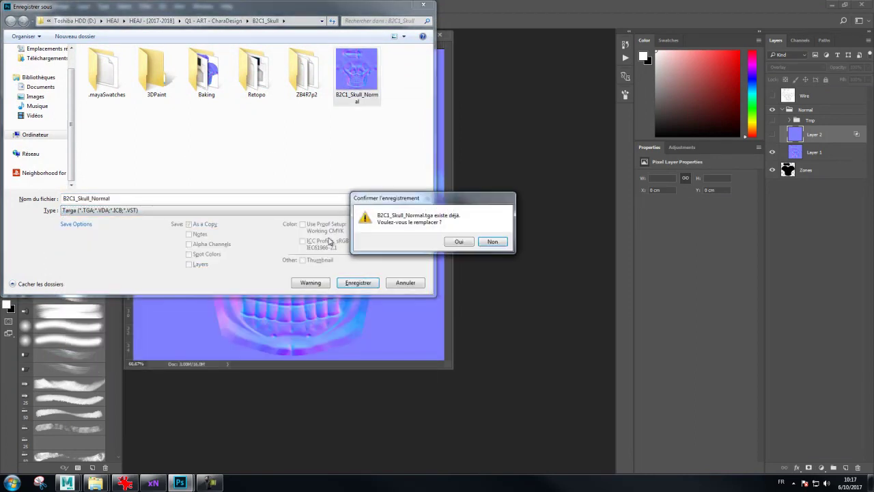
pyautogui.click(459, 243)
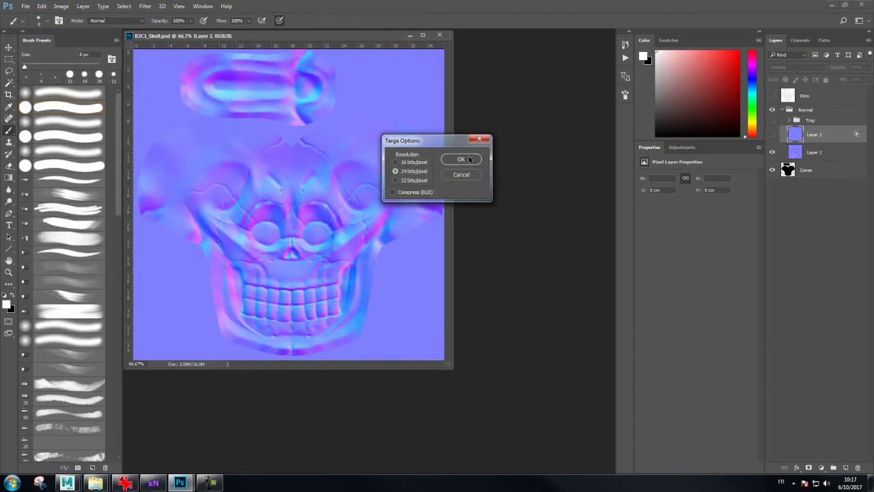
pyautogui.click(470, 159)
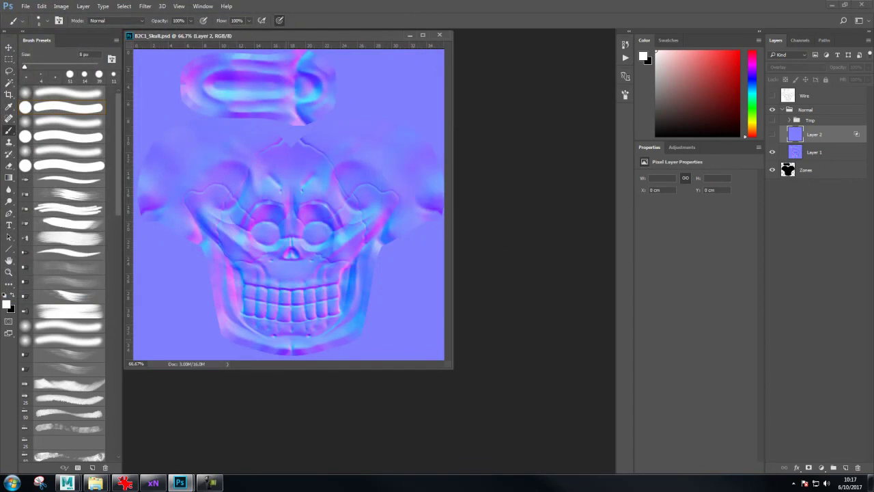
# In xNormal, switch baking from the normal map to ambient occlusion
pyautogui.click(145, 483)
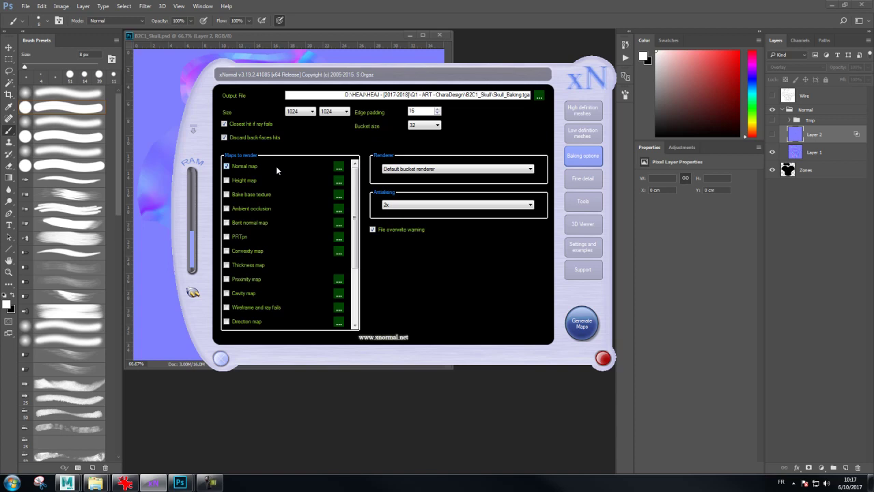
pyautogui.click(226, 166)
pyautogui.click(227, 208)
pyautogui.click(340, 212)
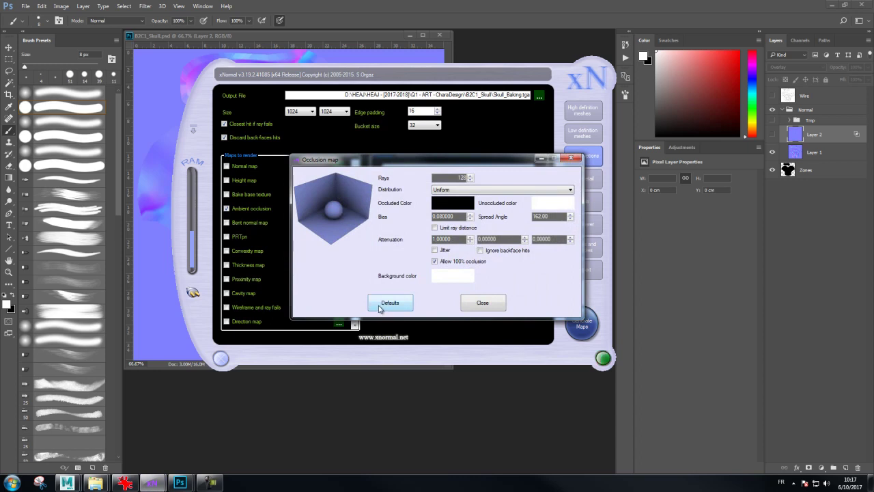
pyautogui.click(571, 157)
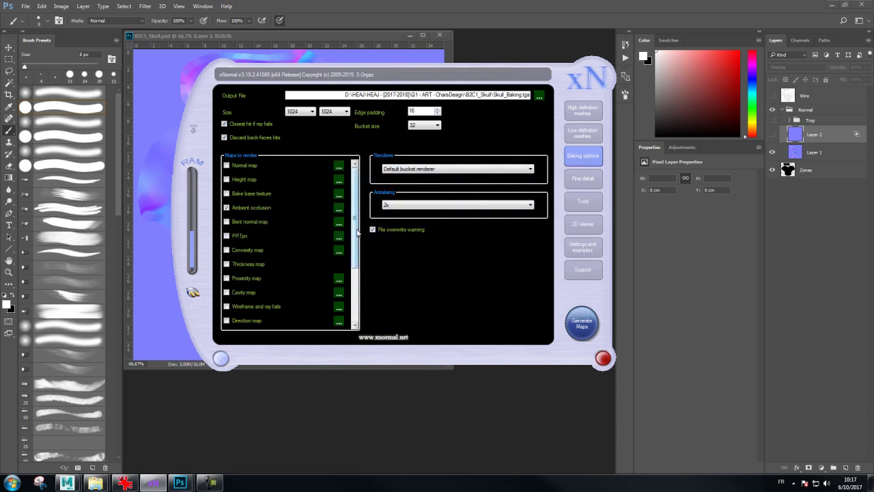
pyautogui.scroll(-5, 309, 291)
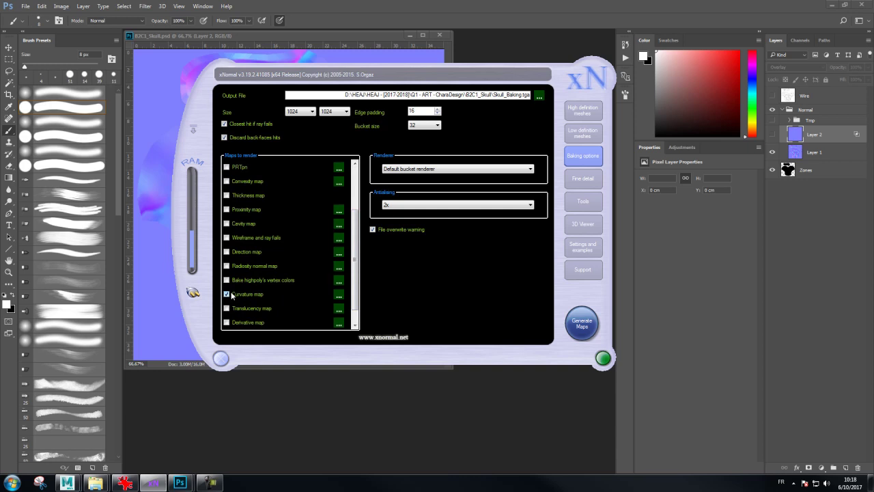
# Set curvature tone mapping to Monocrome and start generating the maps
pyautogui.click(338, 296)
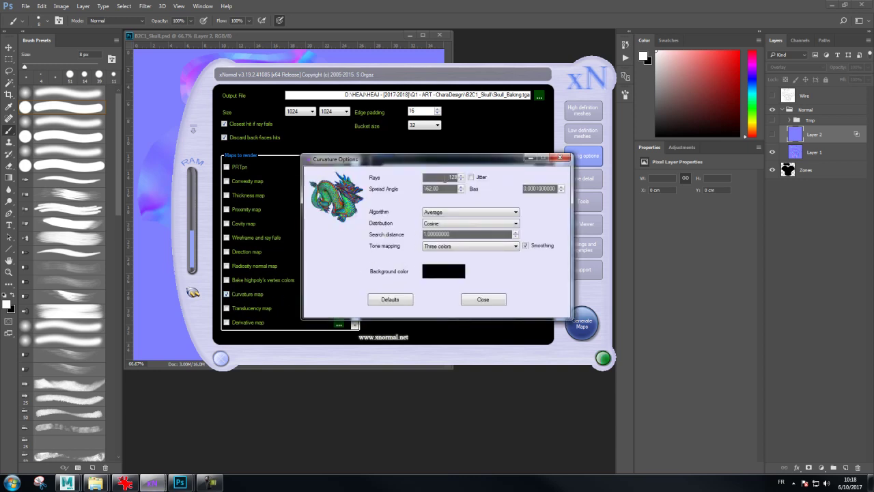
pyautogui.click(394, 306)
pyautogui.click(435, 251)
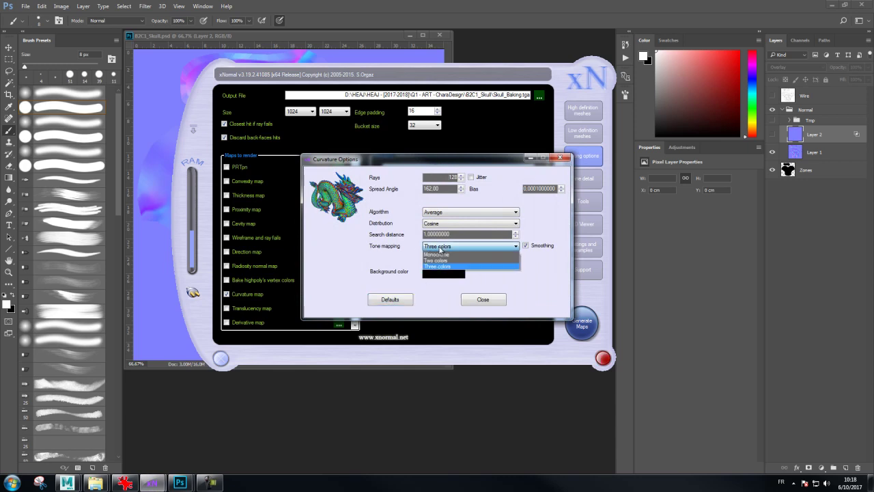
pyautogui.click(440, 257)
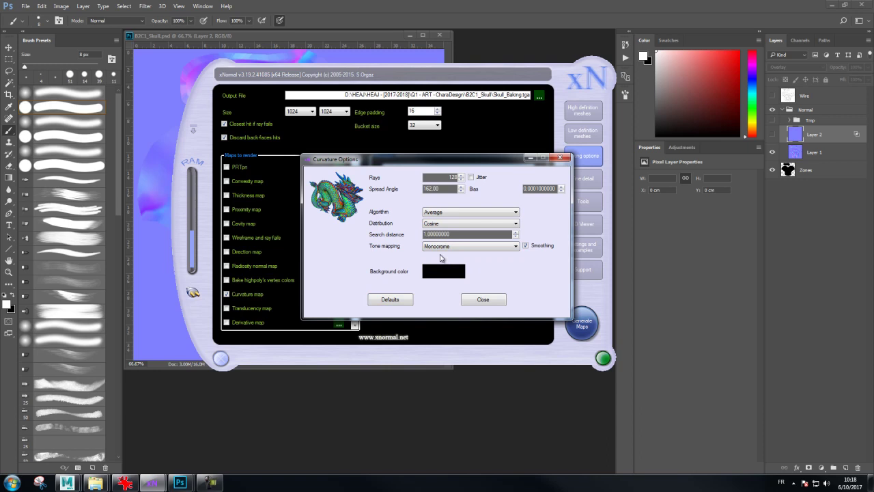
pyautogui.click(471, 300)
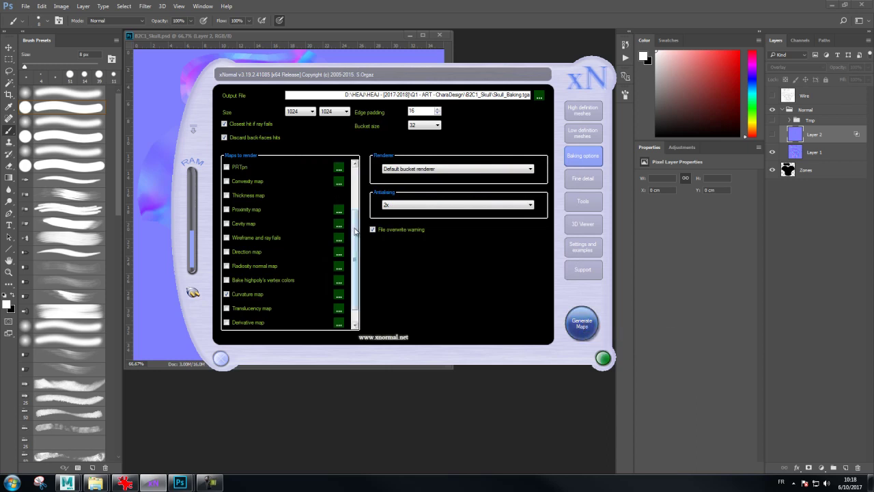
pyautogui.scroll(3, 341, 230)
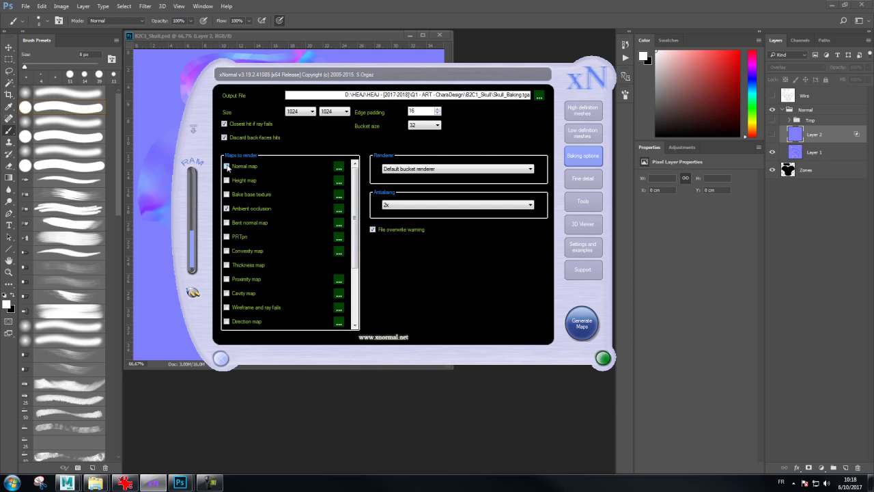
pyautogui.click(573, 325)
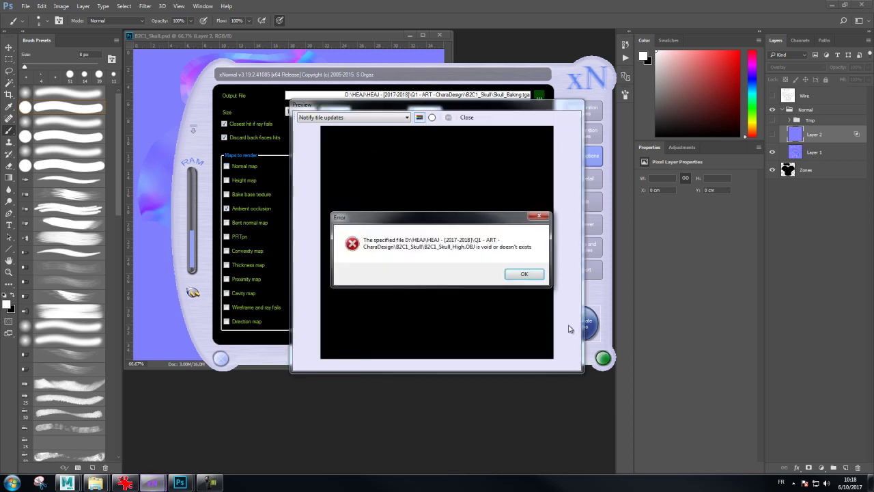
# Dismiss the missing-file error and remove the old high-poly mesh from the list
pyautogui.click(524, 275)
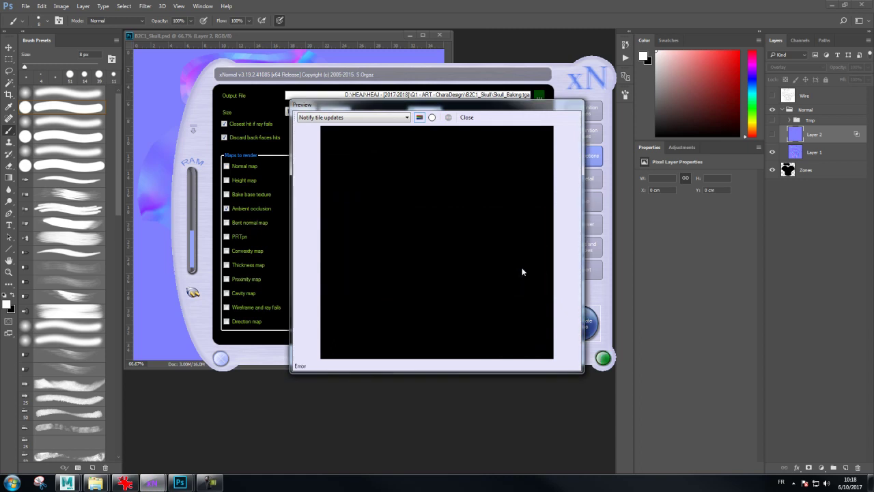
pyautogui.click(468, 117)
pyautogui.click(582, 113)
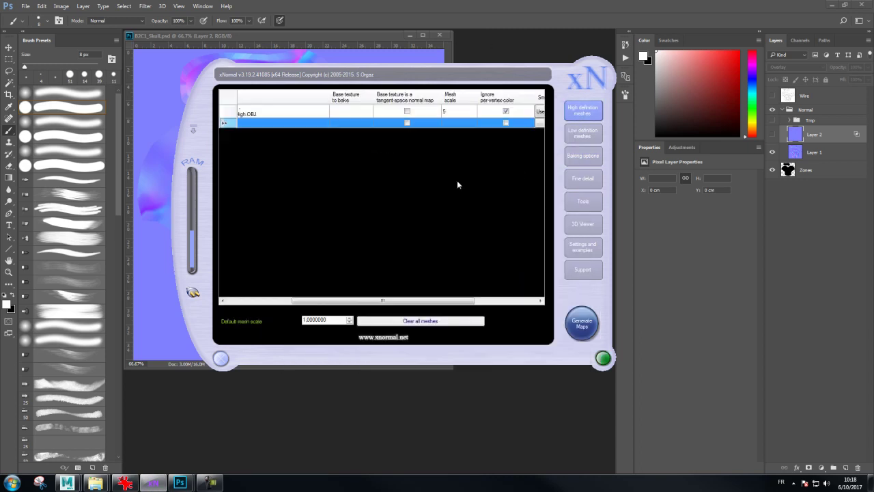
pyautogui.moveTo(347, 301); pyautogui.dragTo(345, 302)
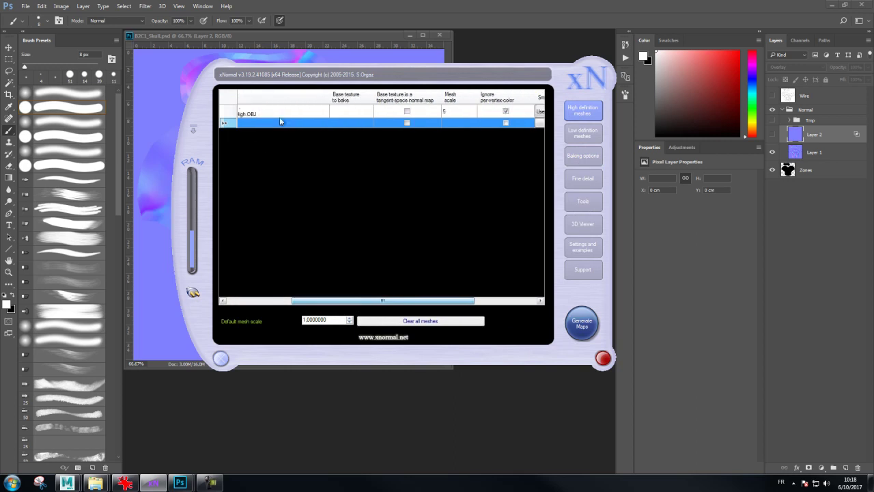
pyautogui.click(232, 301)
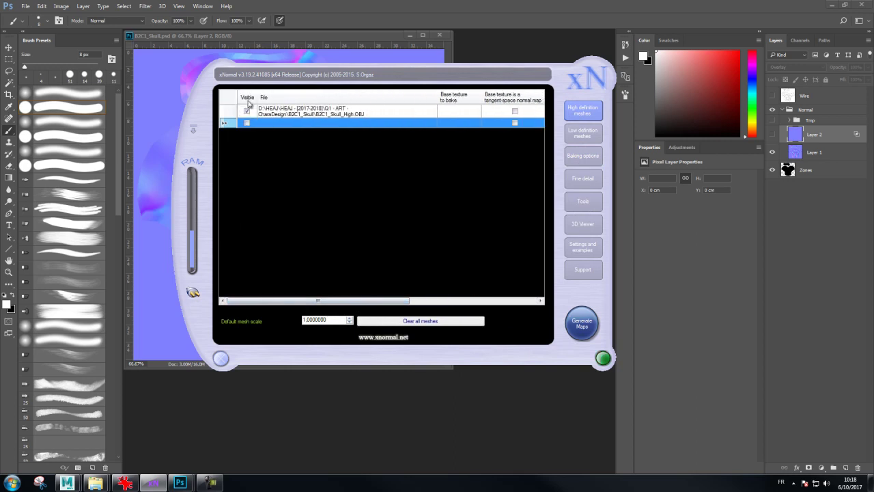
pyautogui.rightClick(284, 111)
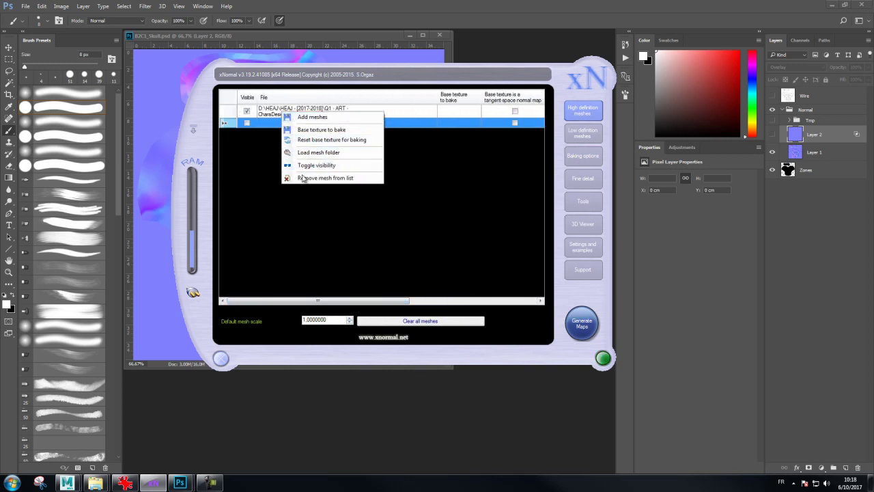
pyautogui.click(295, 108)
pyautogui.click(295, 111)
pyautogui.rightClick(295, 111)
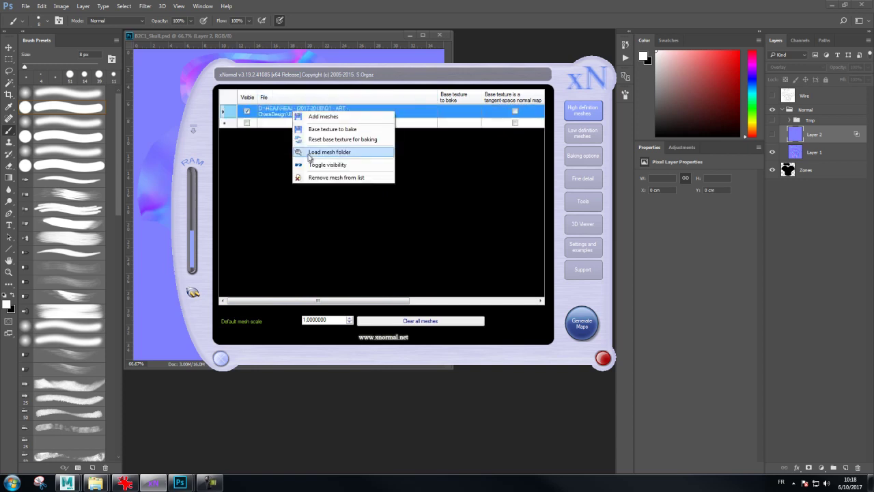
pyautogui.click(316, 179)
# Add B2C1_Skull_High.OBJ from the Baking folder as the high-poly mesh
pyautogui.rightClick(298, 113)
pyautogui.click(310, 115)
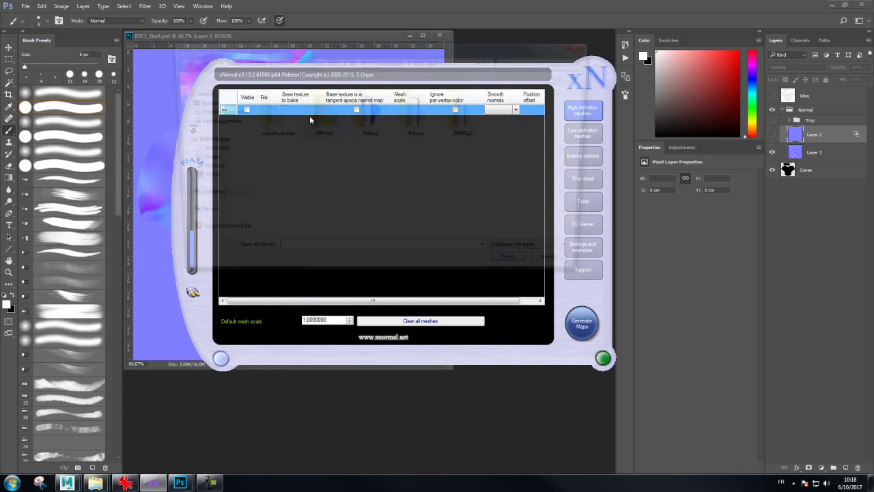
pyautogui.doubleClick(368, 113)
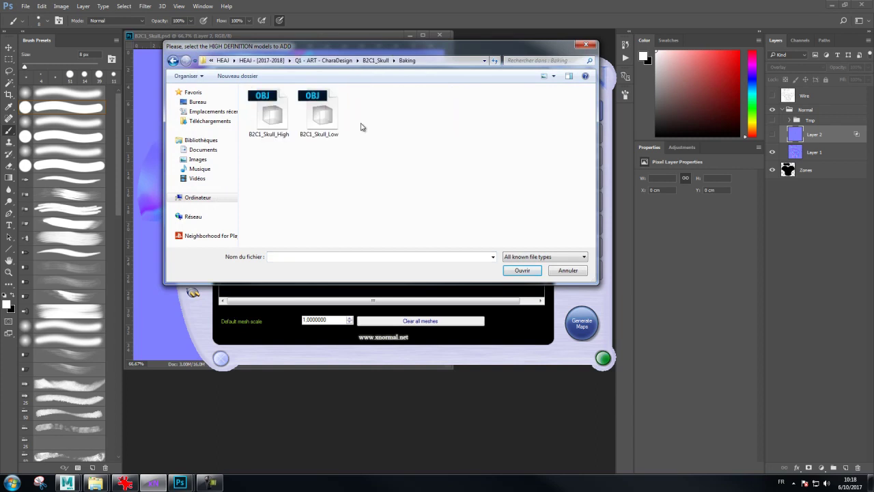
pyautogui.click(274, 137)
pyautogui.doubleClick(275, 139)
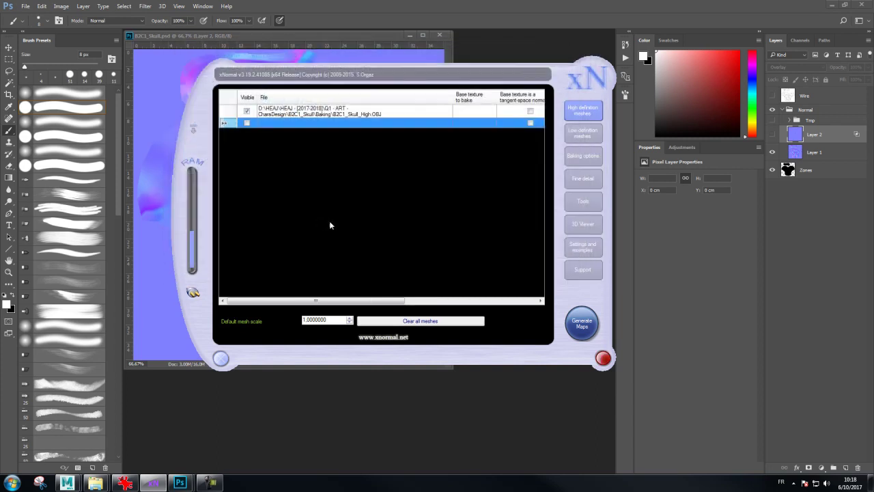
pyautogui.click(583, 133)
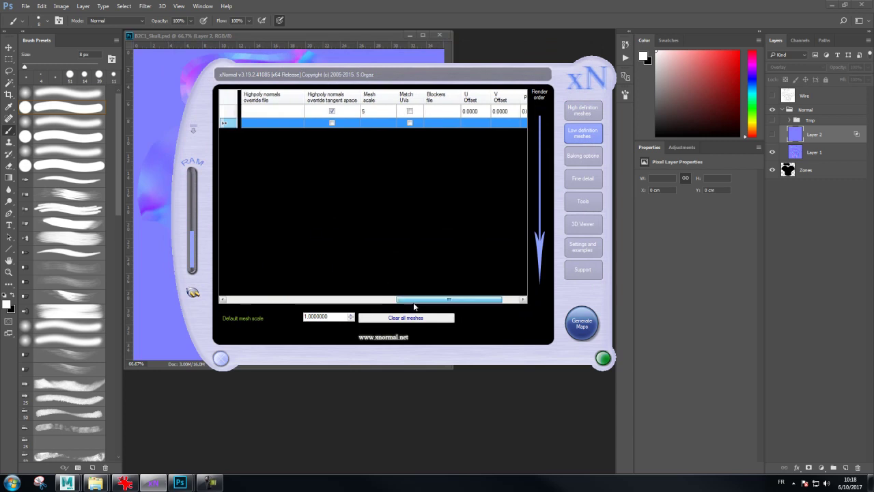
# Swap the low-poly mesh for B2C1_Skull_Low and bake the skull maps (163.307 s)
pyautogui.moveTo(451, 300); pyautogui.dragTo(226, 302)
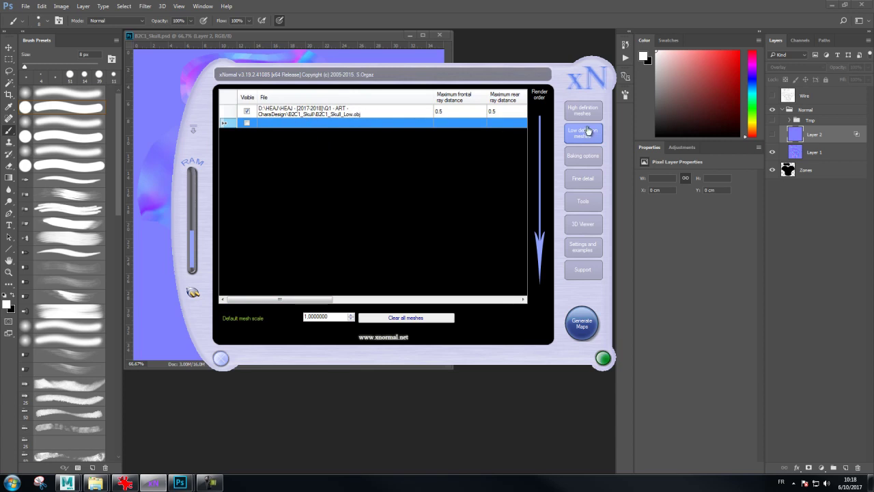
pyautogui.click(312, 115)
pyautogui.rightClick(310, 113)
pyautogui.click(339, 155)
pyautogui.rightClick(284, 112)
pyautogui.click(300, 118)
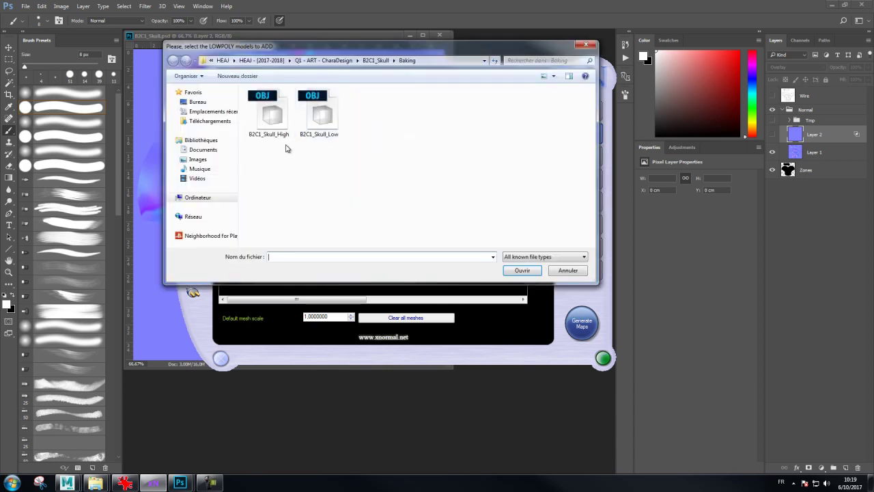
pyautogui.doubleClick(320, 115)
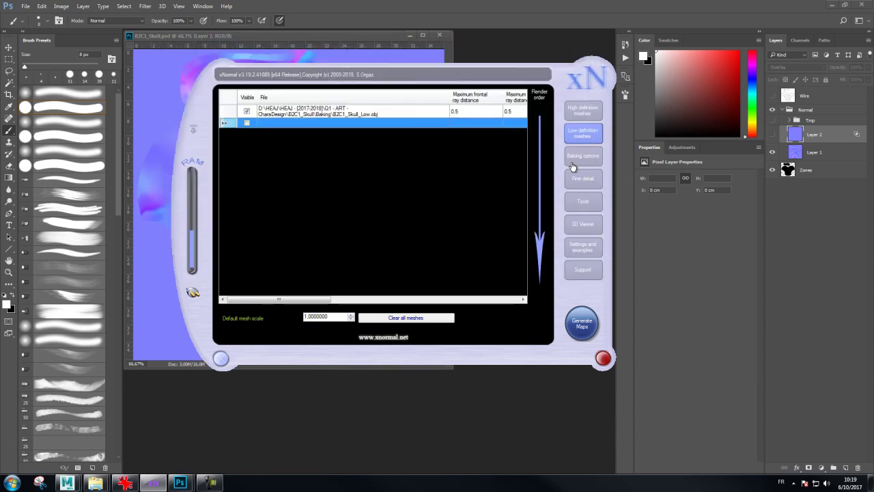
pyautogui.click(586, 321)
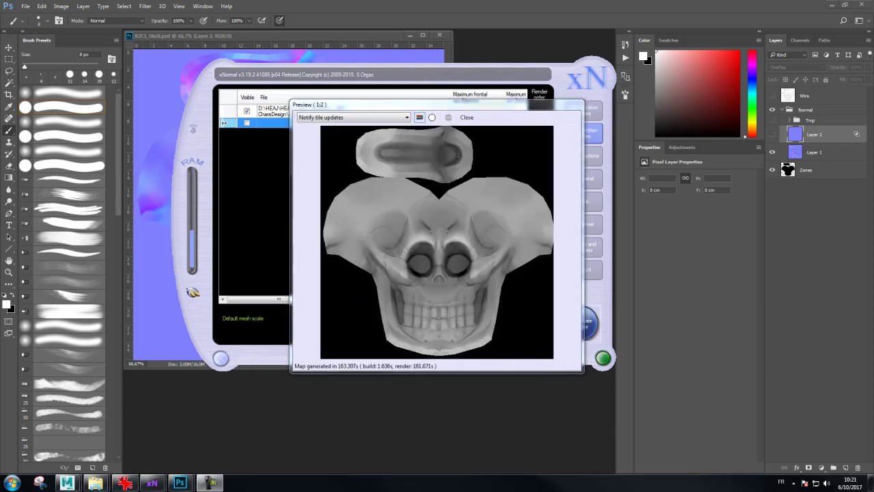
pyautogui.click(416, 388)
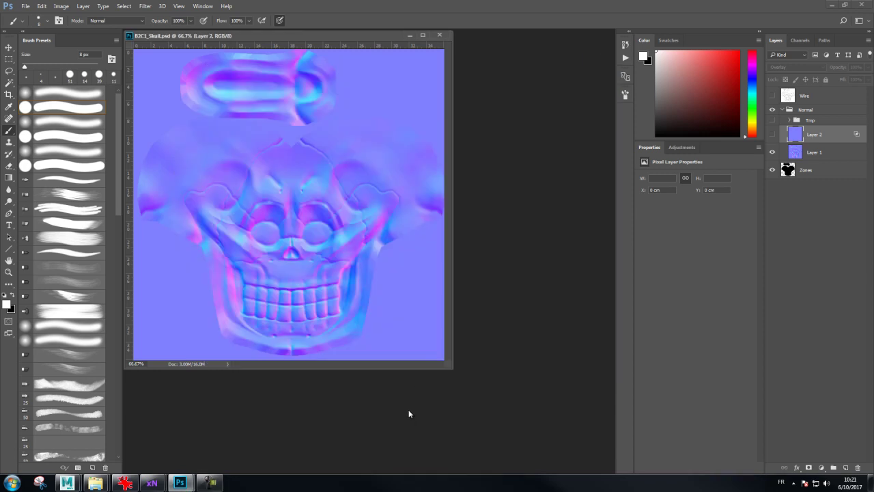
# Open Skull_Baking_curvature and Skull_Baking_occlusion together and float each in its own window
pyautogui.hotkey('ctrl', 'o')
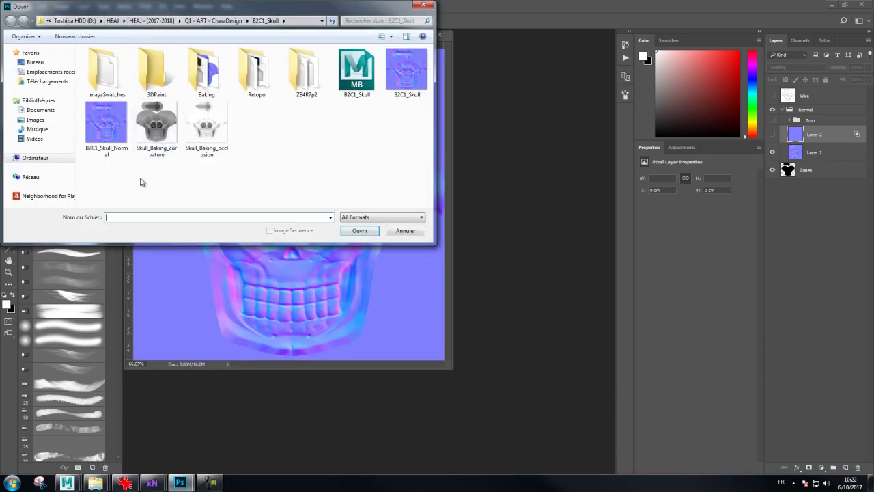
pyautogui.moveTo(137, 164); pyautogui.dragTo(237, 109)
pyautogui.click(359, 230)
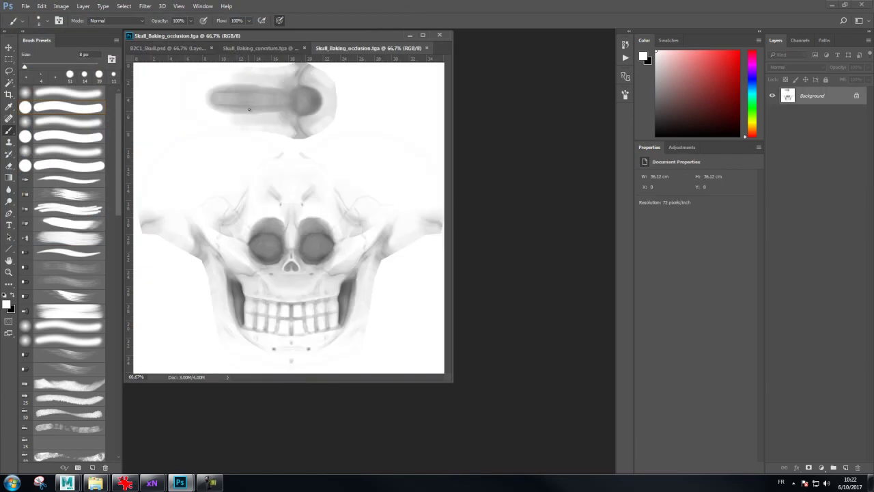
pyautogui.moveTo(349, 46); pyautogui.dragTo(363, 80)
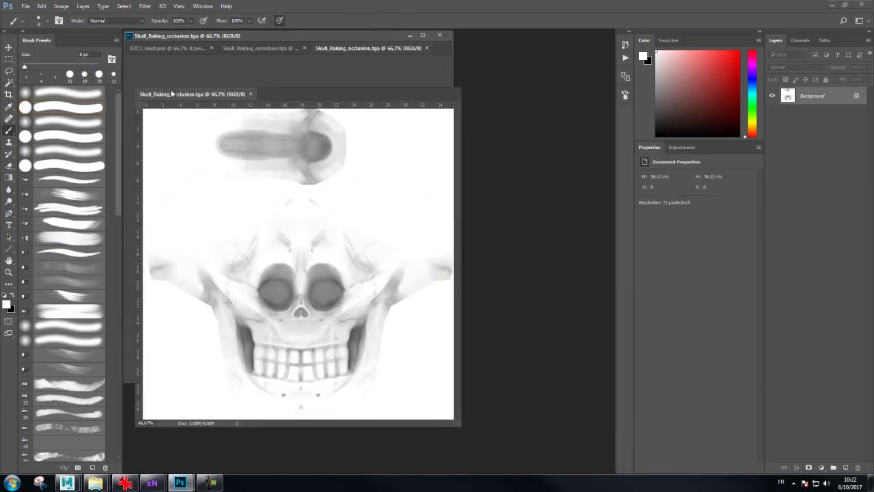
pyautogui.moveTo(292, 48)
pyautogui.mouseDown()
pyautogui.moveTo(387, 122)
pyautogui.moveTo(375, 107)
pyautogui.mouseUp()
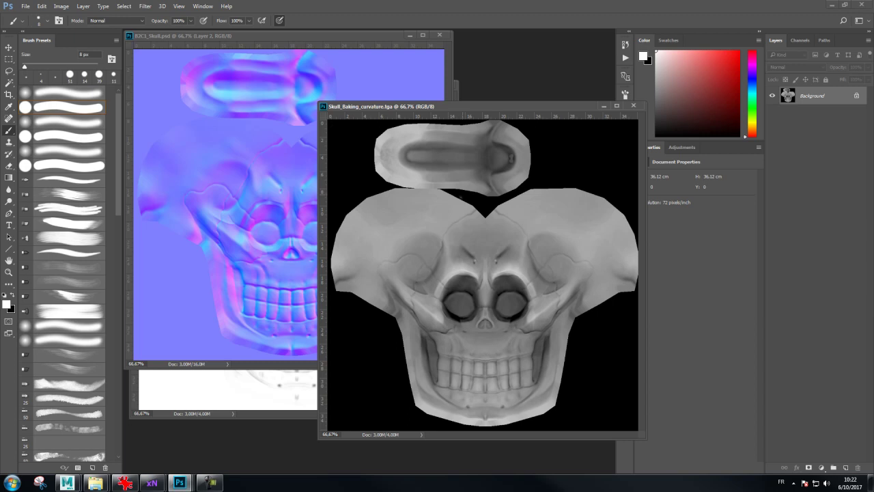
# Zoom into the curvature map's nose cavity to inspect it beside the skull texture
pyautogui.doubleClick(511, 169)
pyautogui.moveTo(511, 170)
pyautogui.mouseDown()
pyautogui.moveTo(495, 217)
pyautogui.moveTo(481, 213)
pyautogui.moveTo(489, 216)
pyautogui.mouseUp()
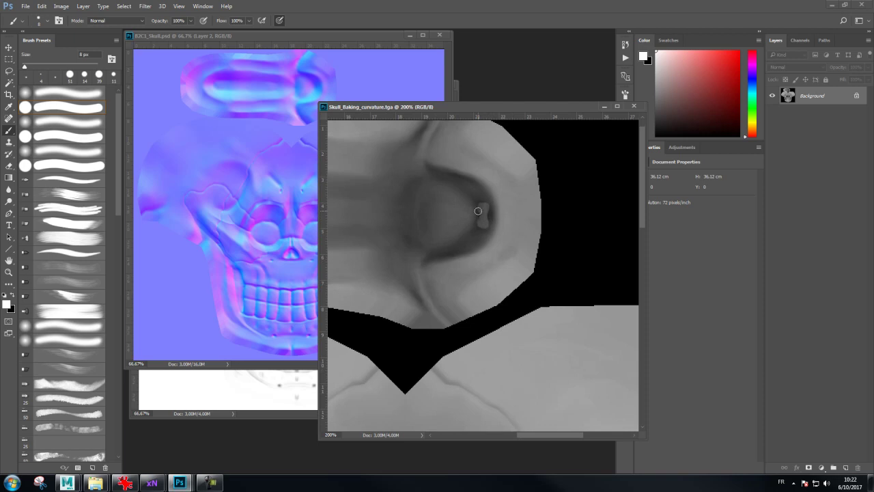
pyautogui.hotkey('ctrl', 'z')
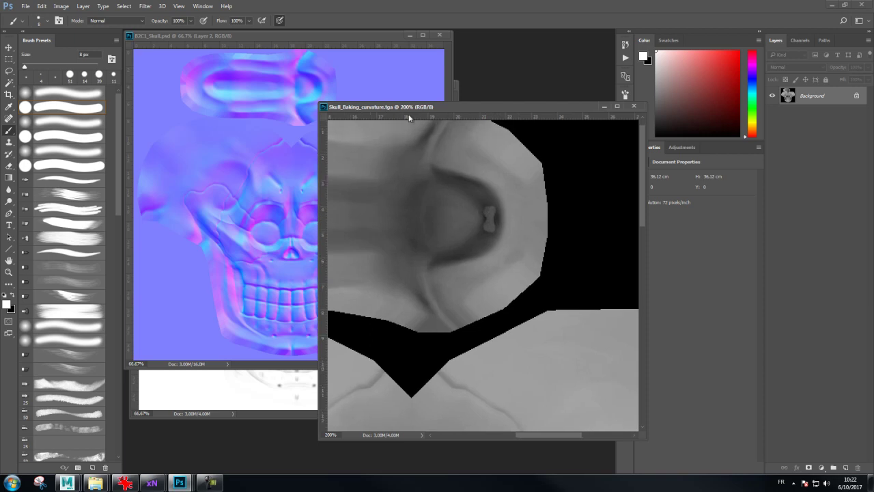
pyautogui.click(315, 35)
pyautogui.scroll(3, 323, 149)
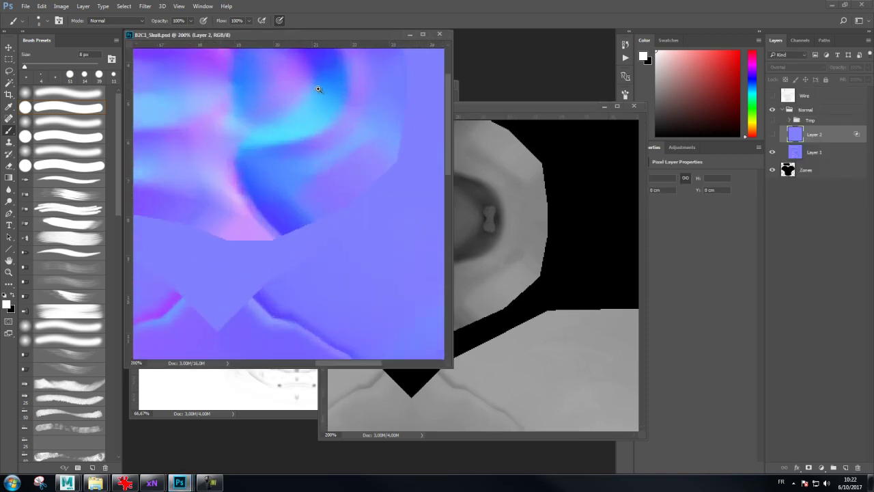
pyautogui.click(470, 106)
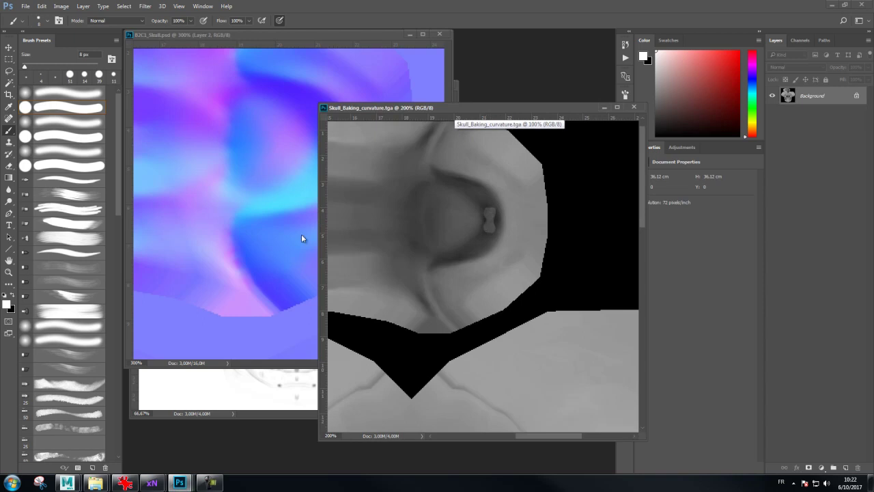
# Switch to the Smudge tool and give it 10% pen-pressure Scattering on both axes
pyautogui.click(15, 194)
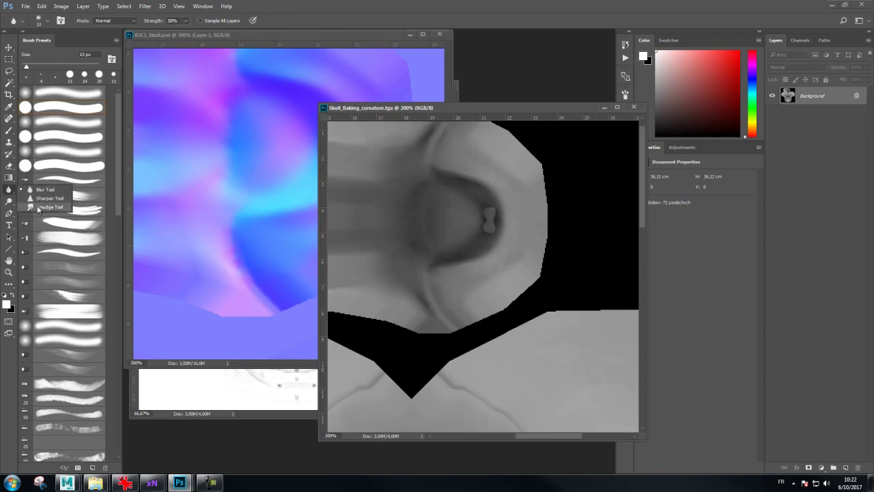
pyautogui.click(38, 208)
pyautogui.click(60, 21)
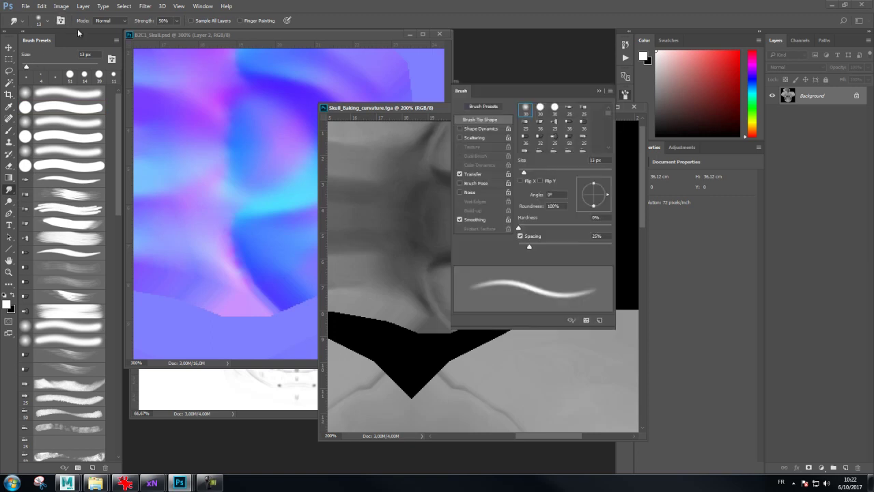
pyautogui.click(481, 138)
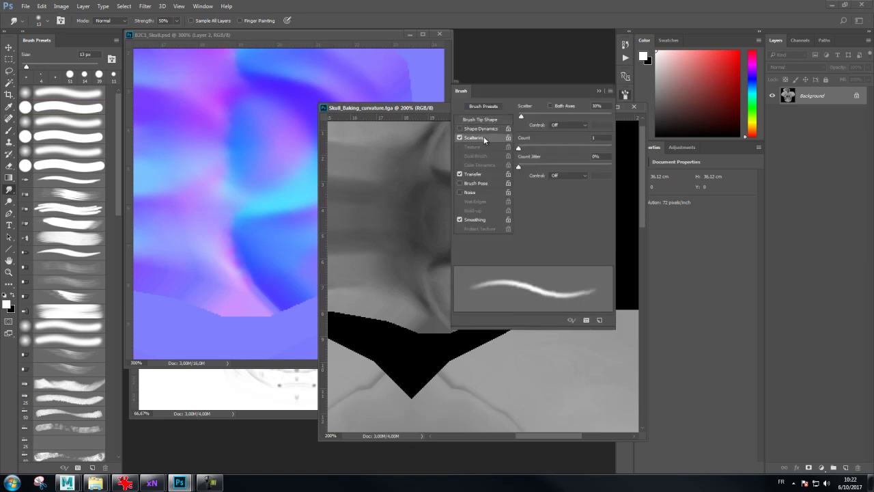
pyautogui.click(483, 129)
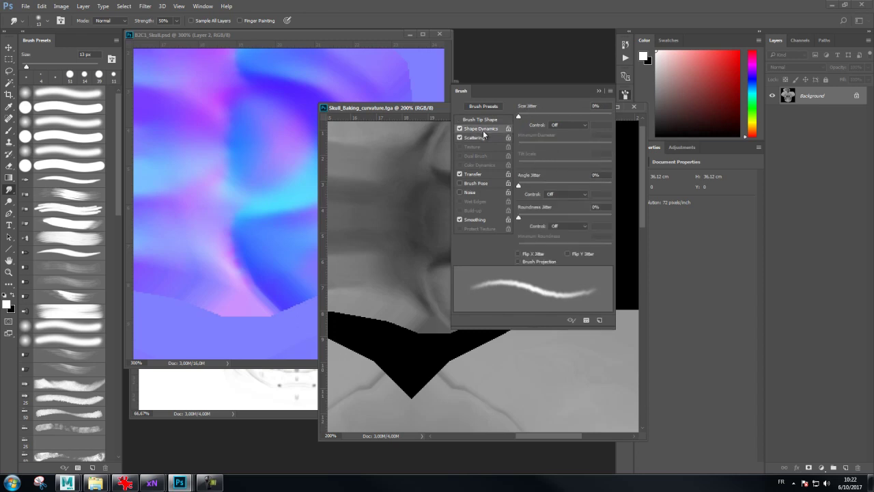
pyautogui.click(485, 137)
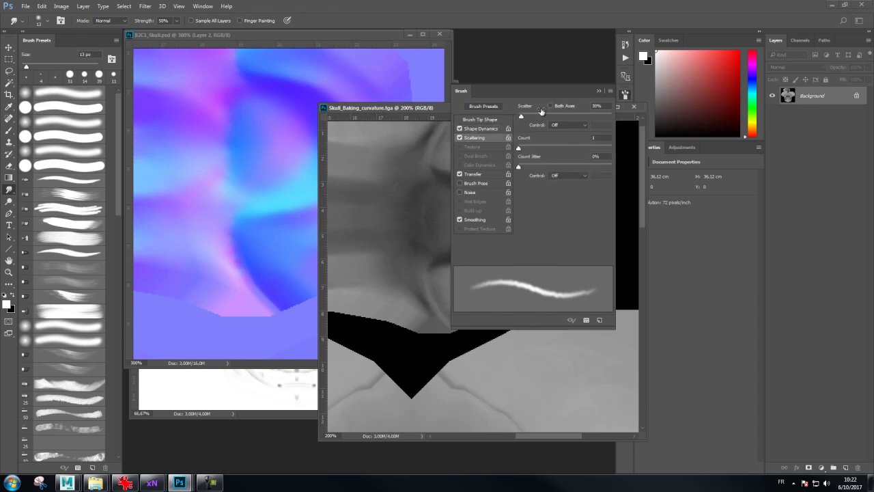
pyautogui.click(550, 106)
pyautogui.click(557, 126)
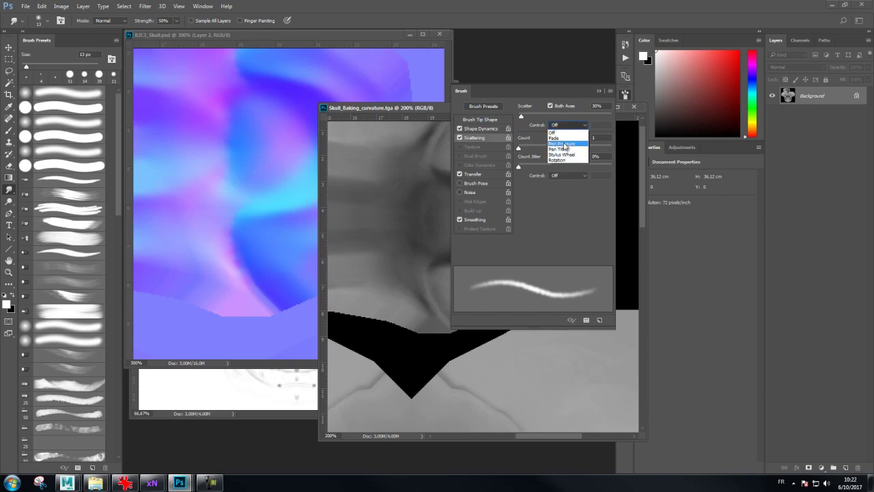
pyautogui.click(566, 144)
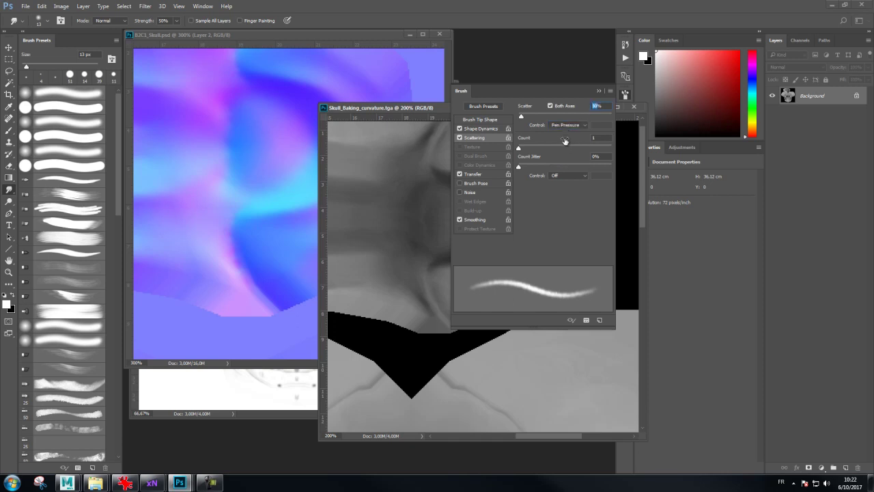
pyautogui.write('10')
# Set Shape Dynamics Size Jitter to 10% controlled by Pen Pressure
pyautogui.click(489, 129)
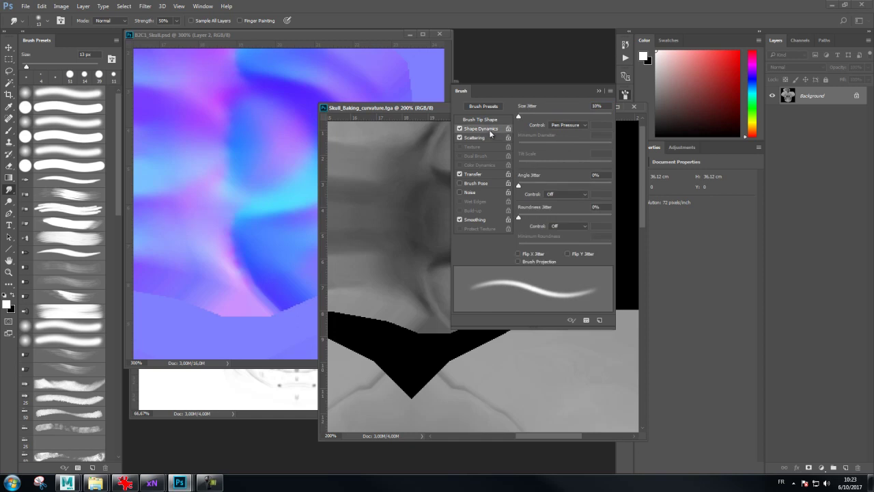
pyautogui.click(550, 126)
pyautogui.click(569, 144)
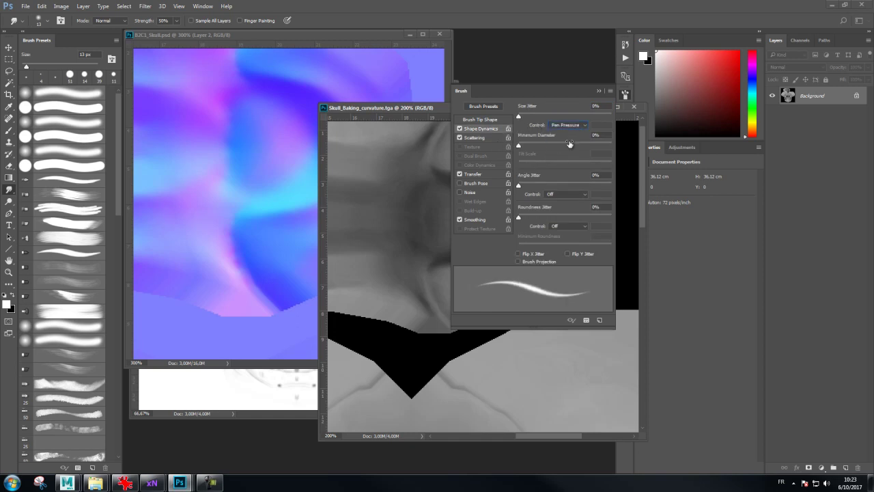
pyautogui.press('Tab')
pyautogui.write('10')
pyautogui.moveTo(519, 92); pyautogui.dragTo(201, 65)
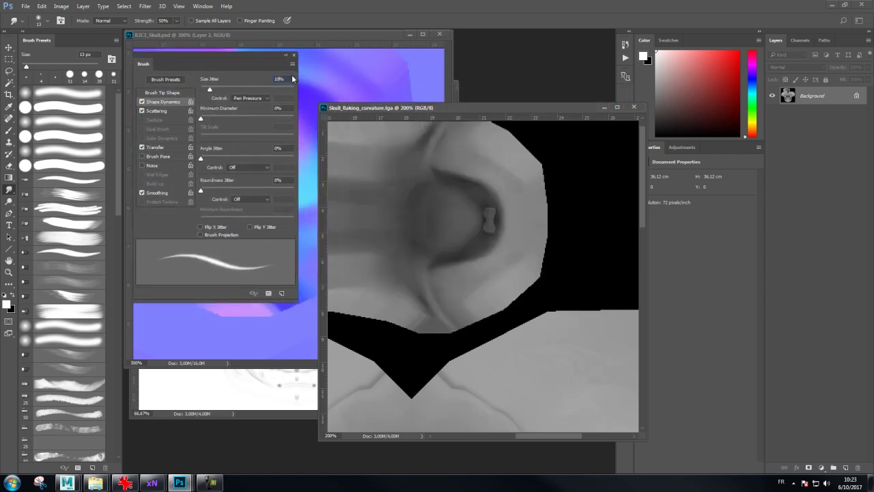
# Smudge the mouth and nose specks with a 17 px brush, then close the Brush panel
pyautogui.moveTo(489, 219)
pyautogui.mouseDown()
pyautogui.moveTo(491, 210)
pyautogui.moveTo(485, 245)
pyautogui.moveTo(501, 185)
pyautogui.moveTo(492, 205)
pyautogui.moveTo(431, 190)
pyautogui.mouseUp()
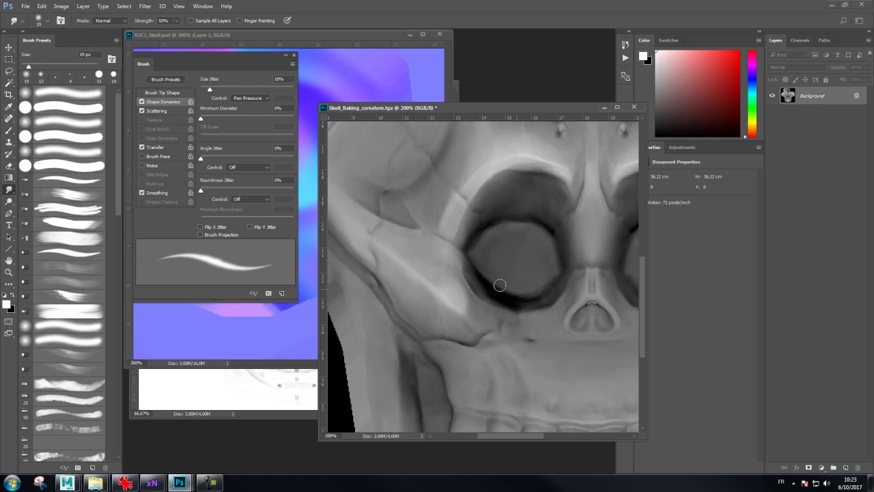
pyautogui.moveTo(537, 293); pyautogui.dragTo(417, 285)
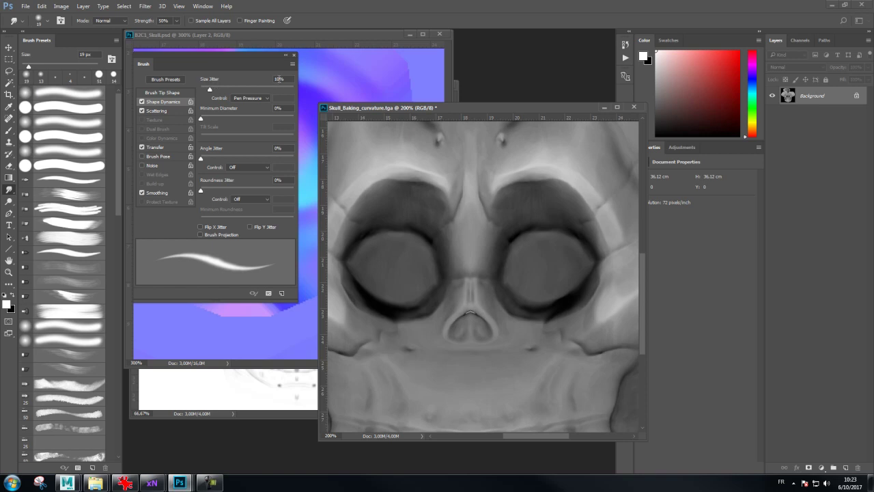
pyautogui.click(168, 110)
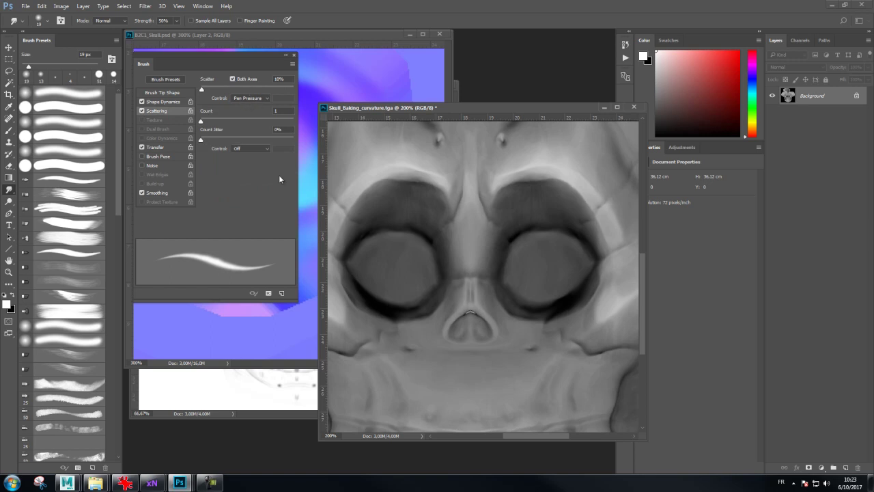
pyautogui.keyDown('alt'); pyautogui.rightClick(471, 317); pyautogui.keyUp('alt')
pyautogui.moveTo(475, 315); pyautogui.dragTo(471, 319)
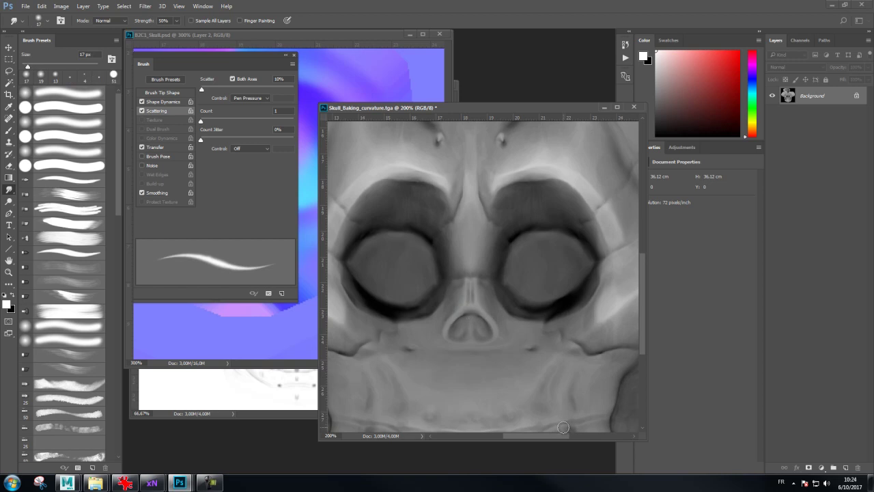
pyautogui.moveTo(446, 336)
pyautogui.mouseDown()
pyautogui.moveTo(467, 236)
pyautogui.moveTo(468, 339)
pyautogui.moveTo(445, 345)
pyautogui.mouseUp()
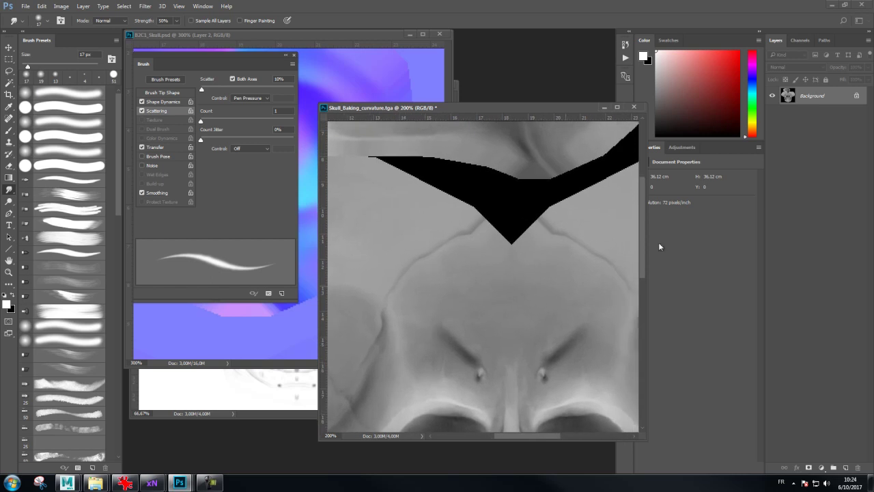
pyautogui.click(294, 55)
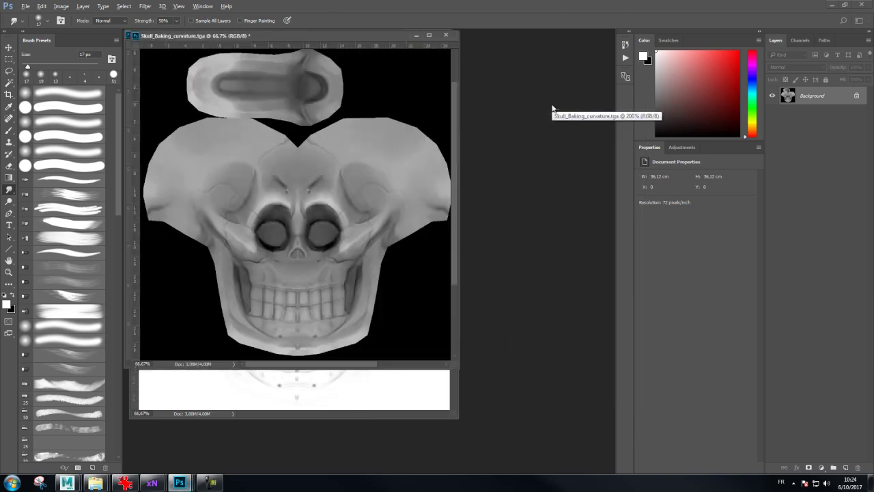
# Create a new group named Diffuse above the Normal group in B2C1_Skull
pyautogui.hotkey('ctrl', '-')
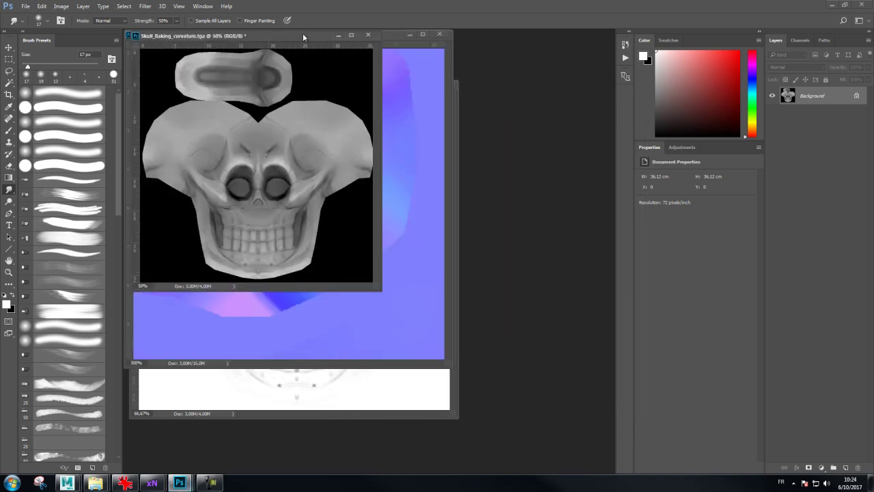
pyautogui.moveTo(302, 33); pyautogui.dragTo(554, 164)
pyautogui.click(312, 33)
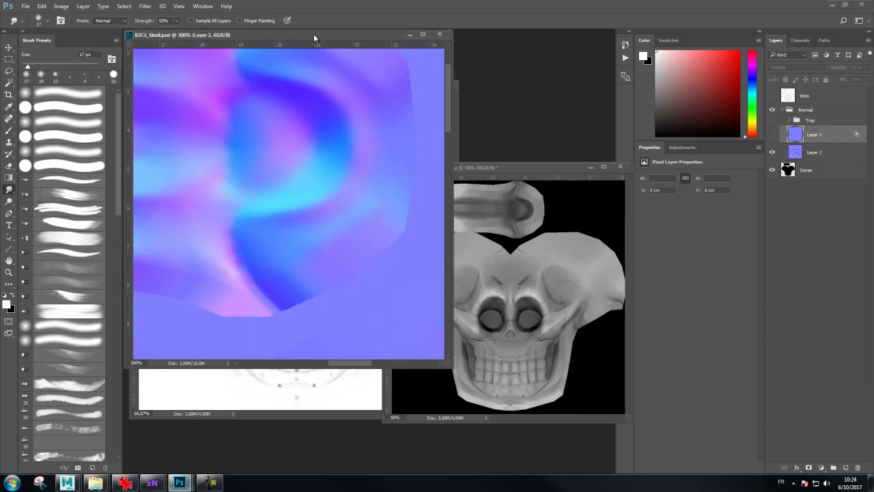
pyautogui.hotkey('ctrl', '-')
pyautogui.hotkey('ctrl', '-')
pyautogui.hotkey('ctrl', '-')
pyautogui.hotkey('ctrl', '-')
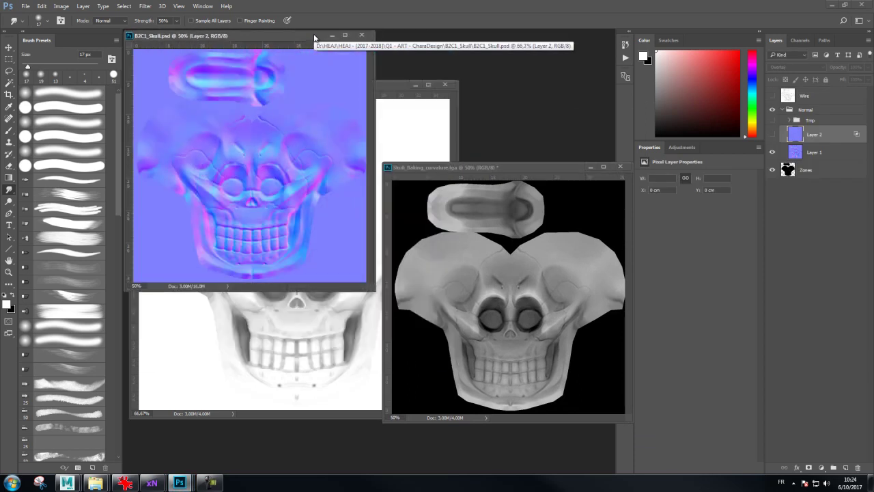
pyautogui.click(782, 110)
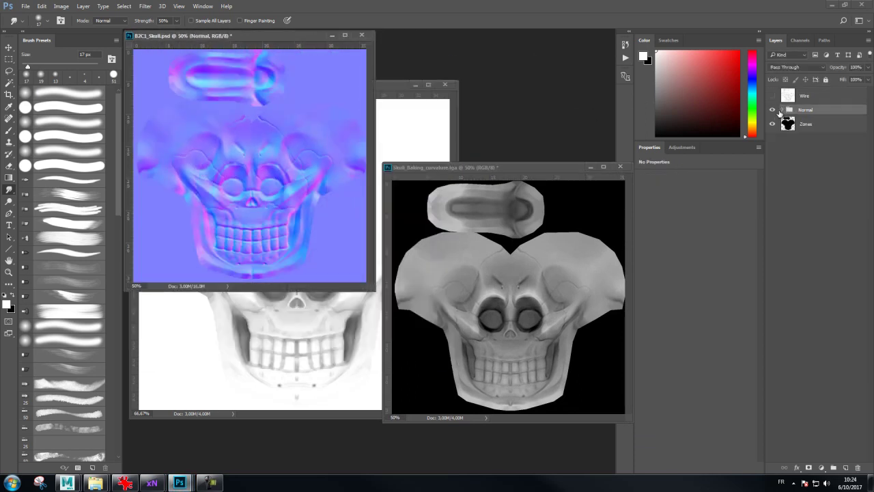
pyautogui.click(833, 467)
pyautogui.doubleClick(807, 110)
pyautogui.write('Diffu')
pyautogui.write('se')
pyautogui.press('Return')
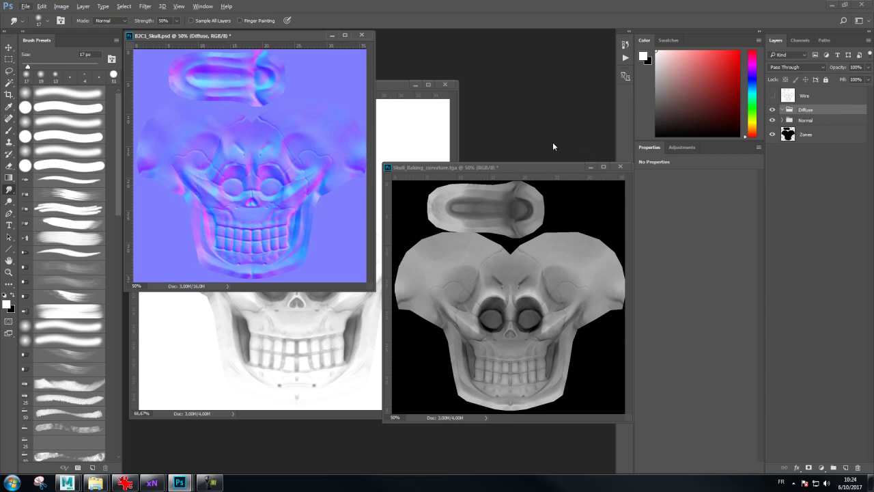
# Copy the curvature map into the skull PSD and close its source without saving
pyautogui.click(580, 166)
pyautogui.moveTo(812, 95)
pyautogui.mouseDown()
pyautogui.moveTo(502, 110)
pyautogui.moveTo(231, 97)
pyautogui.mouseUp()
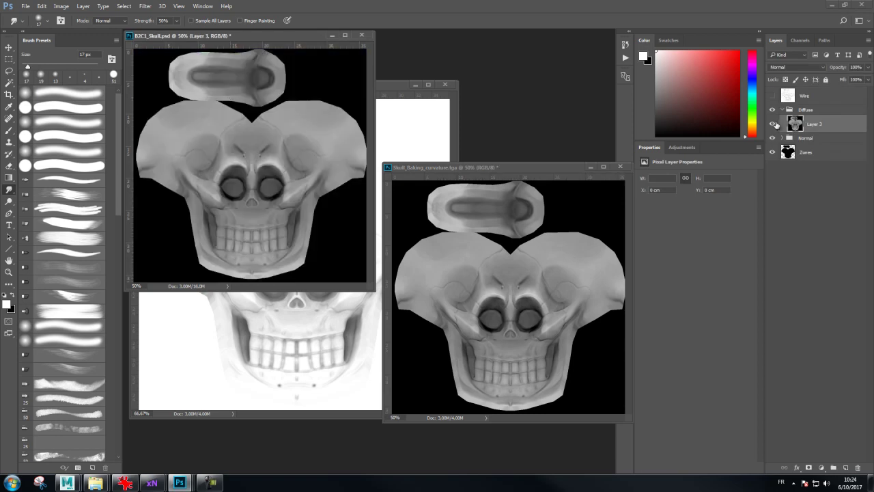
pyautogui.click(773, 124)
pyautogui.click(773, 123)
pyautogui.click(620, 167)
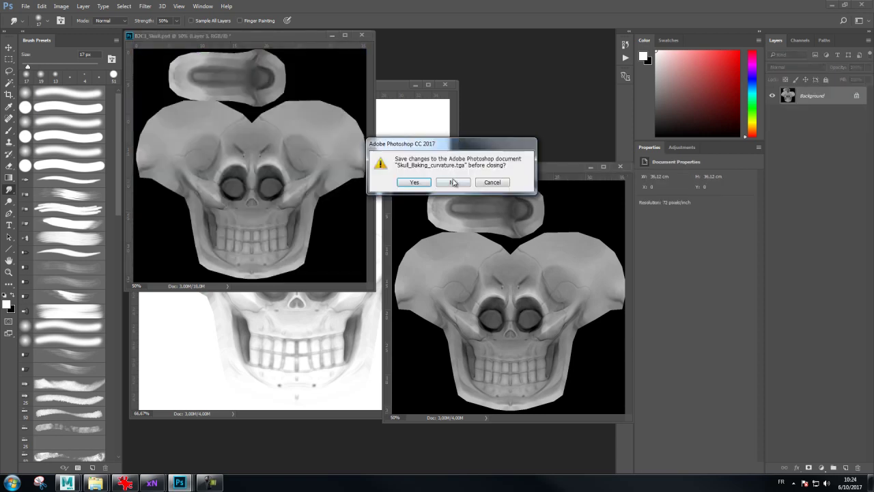
pyautogui.click(453, 182)
pyautogui.click(369, 86)
# Copy the occlusion map into the skull PSD, close its source, and name the layer AO
pyautogui.moveTo(364, 87); pyautogui.dragTo(500, 130)
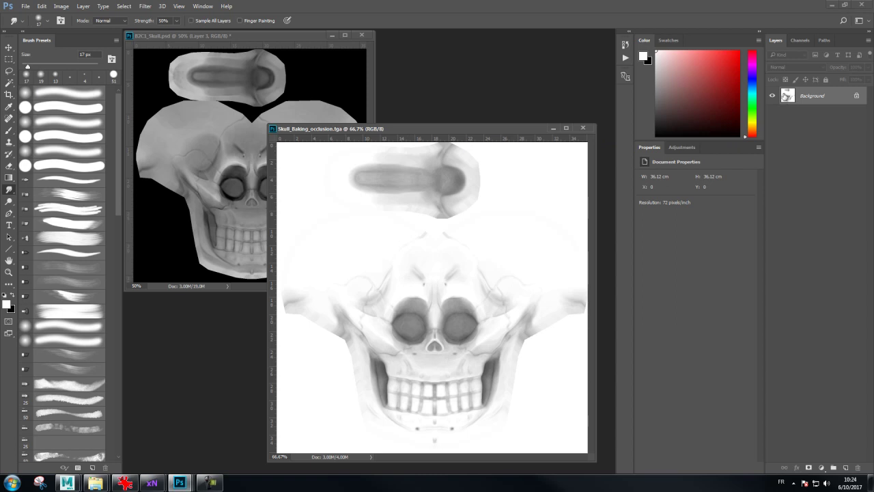
pyautogui.moveTo(788, 96); pyautogui.dragTo(260, 164)
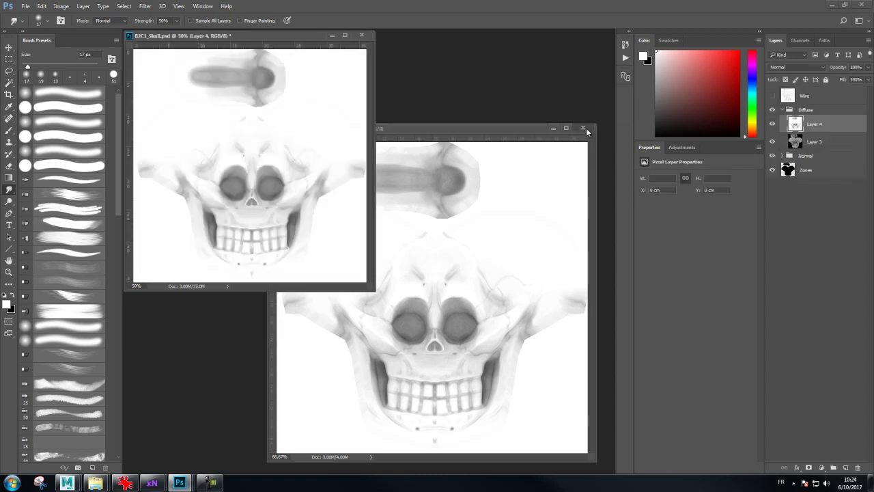
pyautogui.click(583, 128)
pyautogui.doubleClick(815, 124)
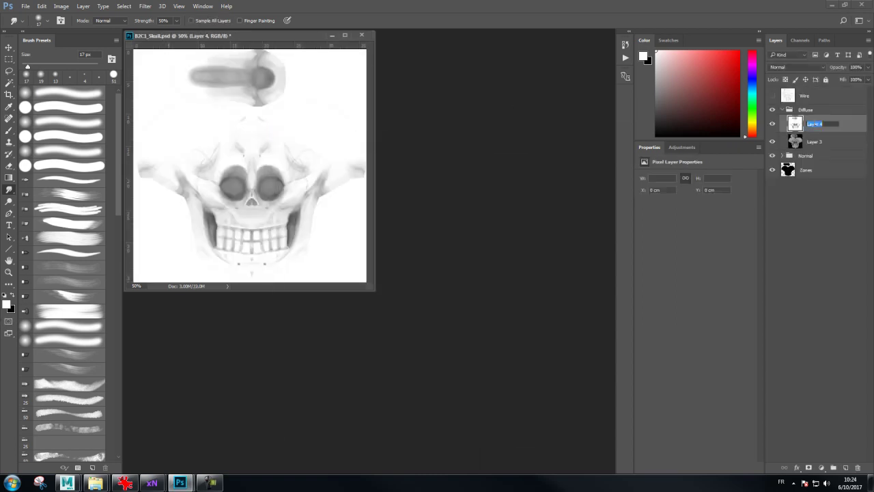
pyautogui.write('AO')
pyautogui.press('Return')
pyautogui.hotkey('ctrl', '0')
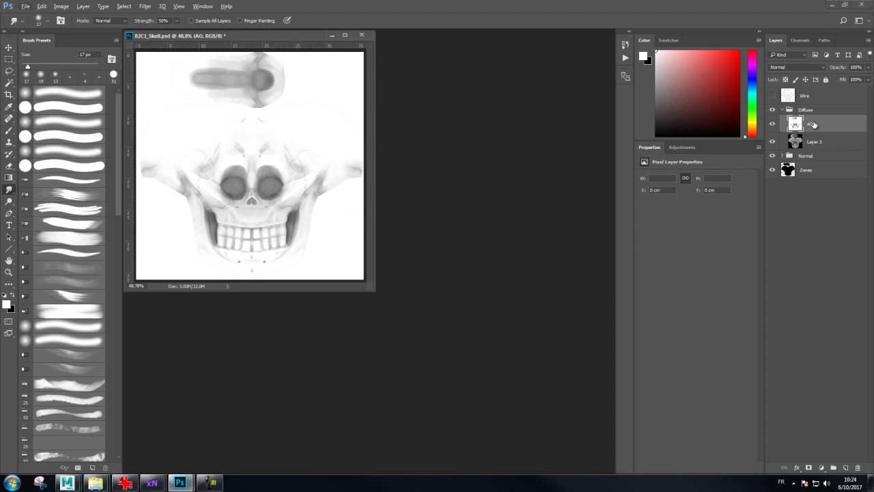
# Rename the curvature layer to Curv and enlarge the skull document view
pyautogui.doubleClick(814, 141)
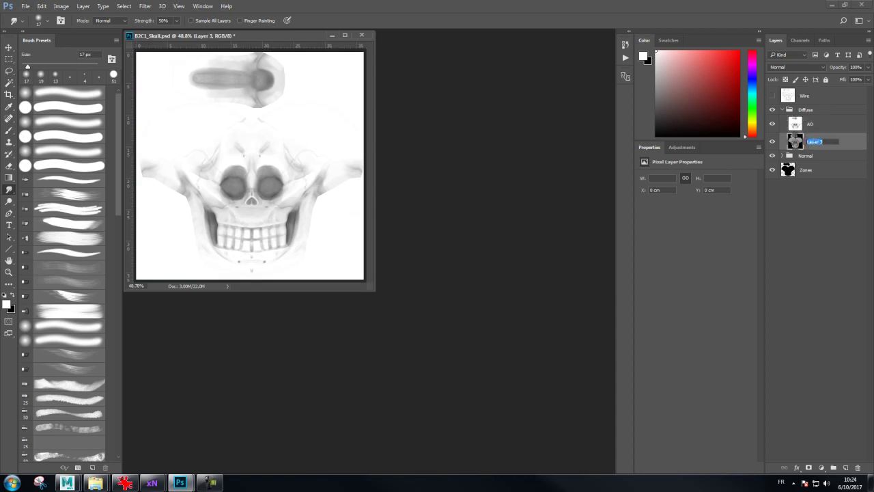
pyautogui.write('Curv')
pyautogui.press('Return')
pyautogui.moveTo(374, 290); pyautogui.dragTo(576, 418)
pyautogui.click(356, 204)
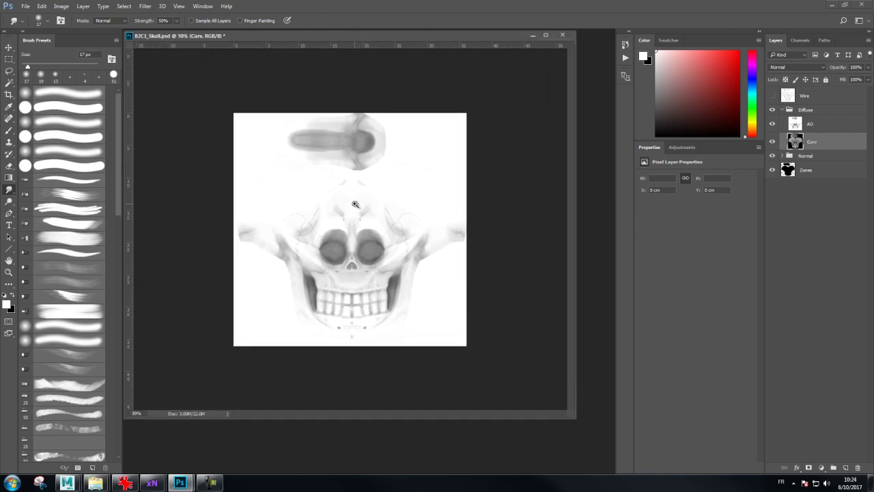
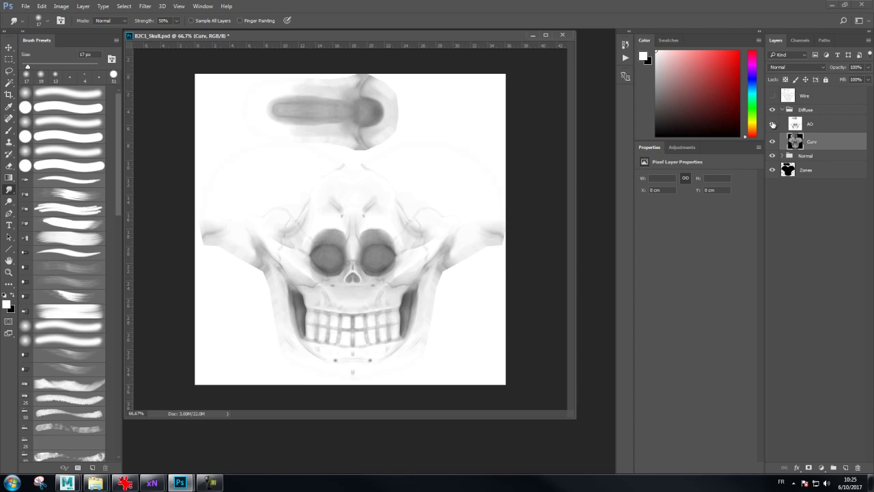
# Turn off the AO layer's visibility so the grey Curv texture shows alone
pyautogui.click(773, 123)
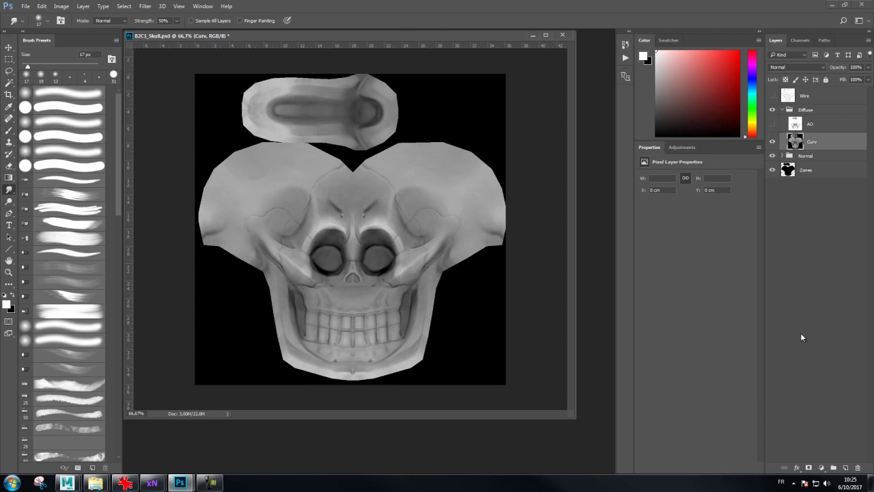
# Add a new layer beneath Curv and name it Base
pyautogui.click(846, 468)
pyautogui.moveTo(817, 159); pyautogui.dragTo(819, 157)
pyautogui.doubleClick(816, 160)
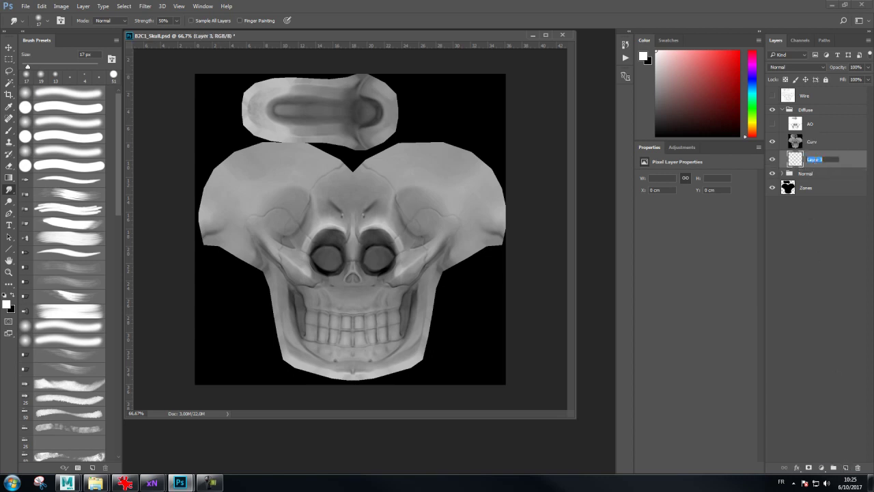
pyautogui.write('Bal')
pyautogui.hotkey('alt', 'e')
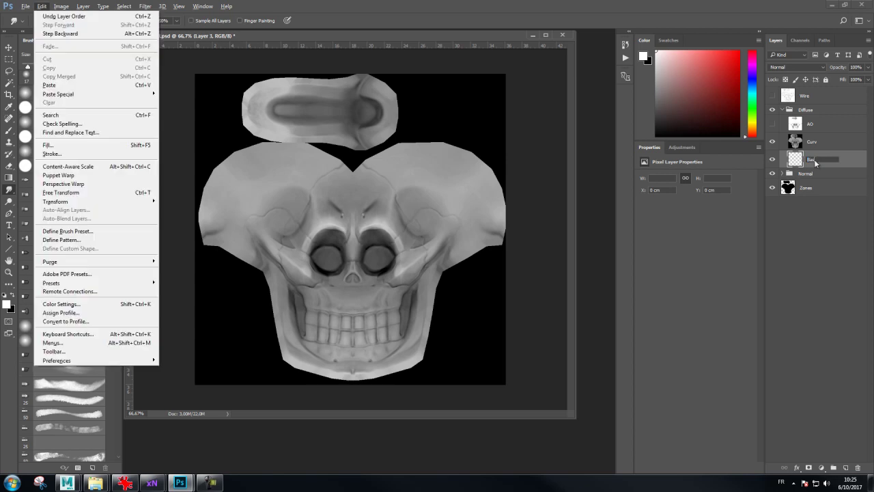
pyautogui.press('Escape')
pyautogui.press('Return')
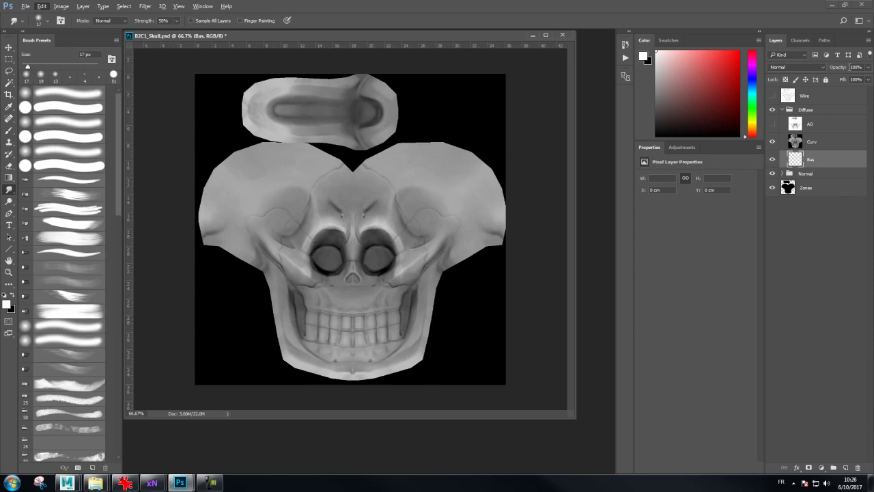
pyautogui.doubleClick(816, 160)
pyautogui.write('e')
pyautogui.press('Return')
# Set the foreground to mid-grey #858585 for Base and preview it with Curv hidden
pyautogui.click(657, 91)
pyautogui.click(643, 55)
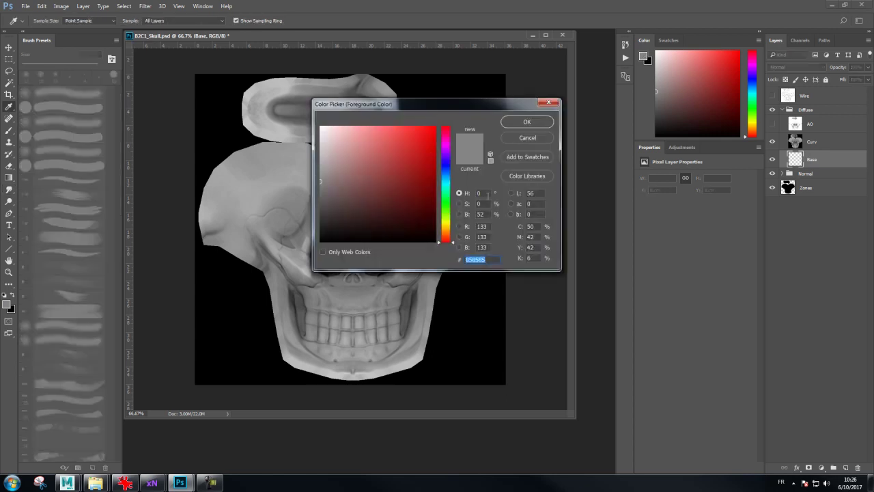
pyautogui.click(486, 214)
pyautogui.press('Return')
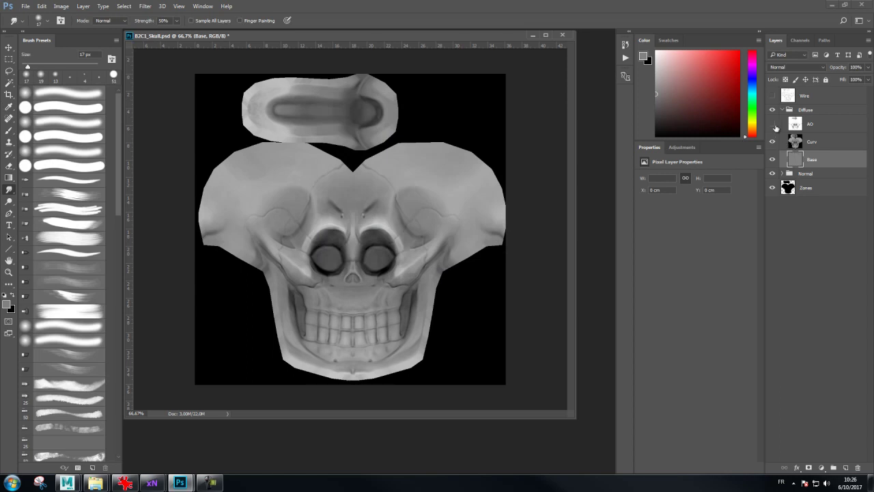
pyautogui.click(773, 142)
pyautogui.click(816, 142)
pyautogui.click(796, 67)
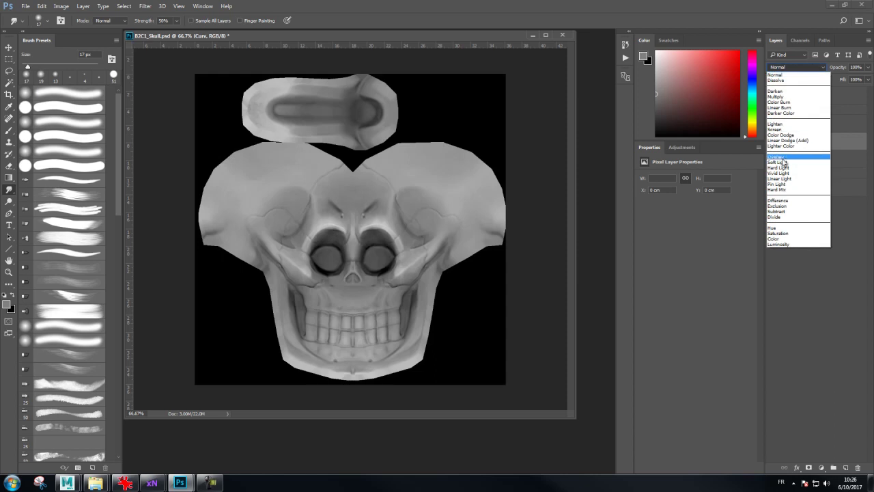
# Switch Curv's blend mode to Overlay, then make Base the active layer
pyautogui.click(783, 158)
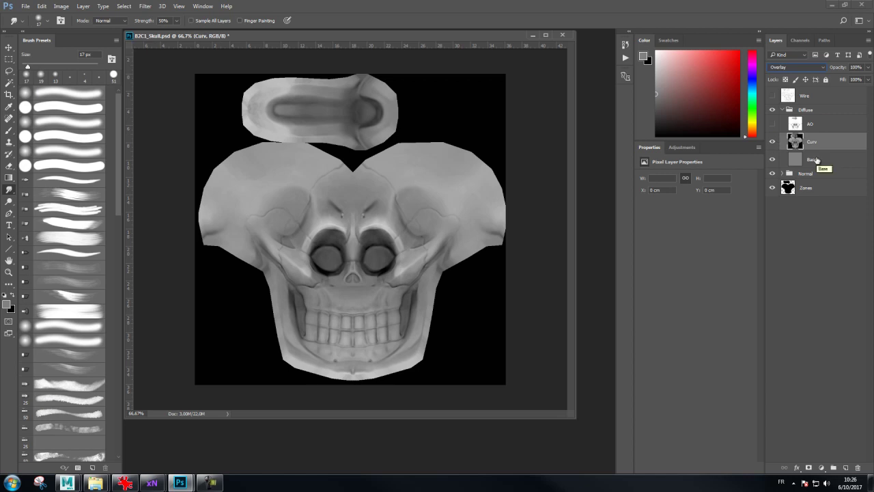
pyautogui.click(816, 159)
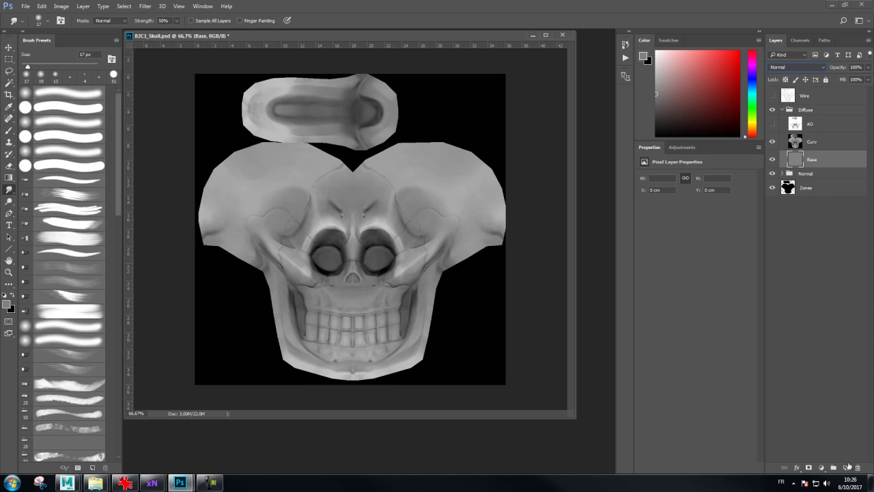
# Add a layer named Color above Base and fill it with green
pyautogui.click(847, 466)
pyautogui.doubleClick(814, 160)
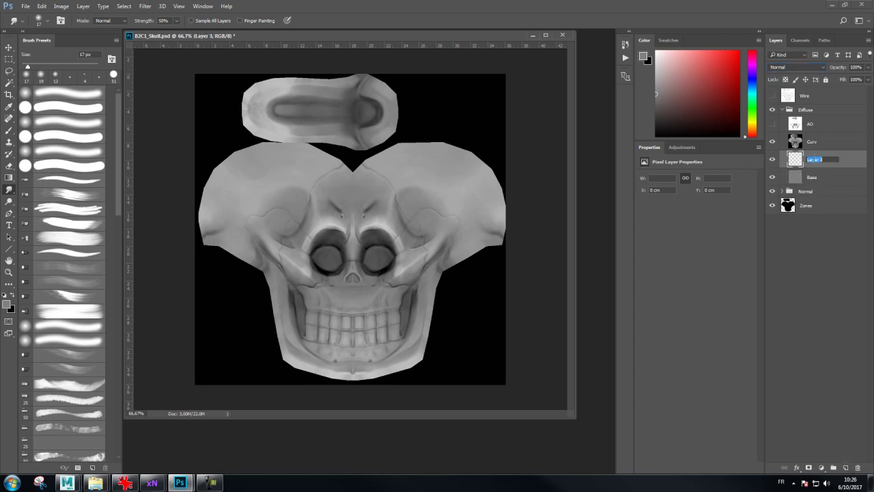
pyautogui.write('Cl')
pyautogui.press('Return')
pyautogui.moveTo(753, 99); pyautogui.dragTo(755, 110)
pyautogui.moveTo(714, 67); pyautogui.dragTo(704, 79)
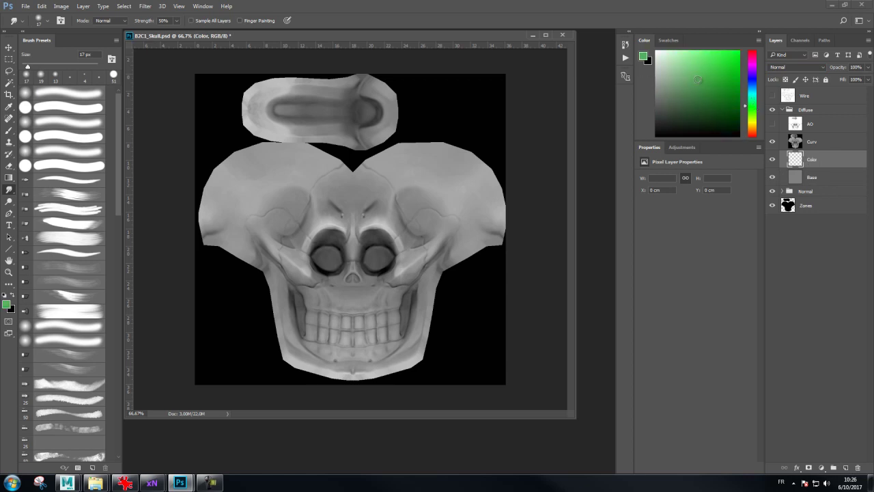
pyautogui.hotkey('alt', 'BackSpace')
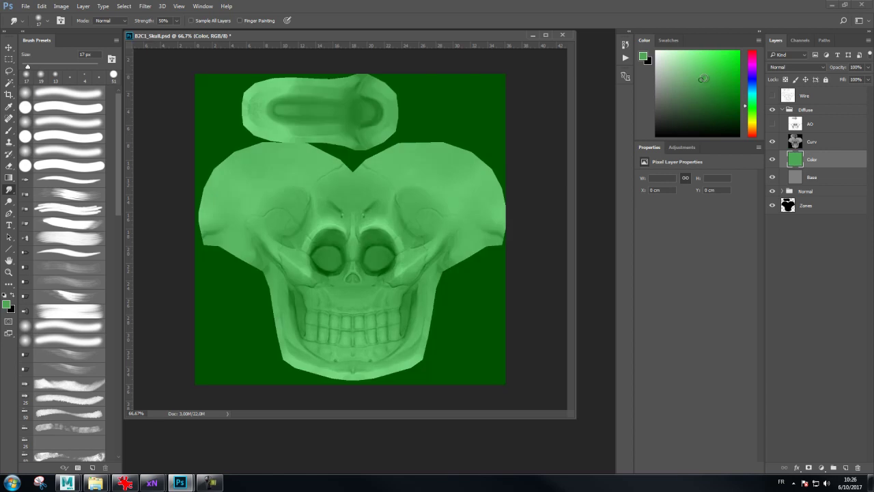
# Tone the green with Hue/Saturation: Hue -27, Saturation -30, Lightness -18
pyautogui.hotkey('ctrl', 'u')
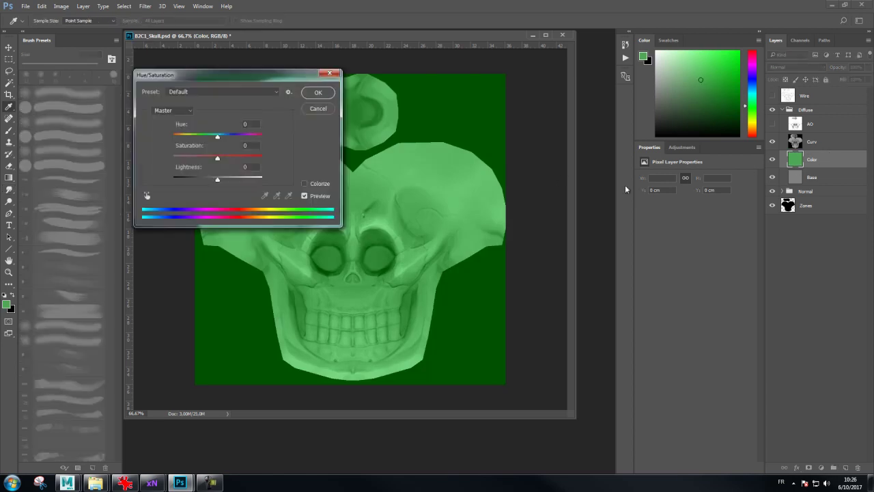
pyautogui.moveTo(287, 76); pyautogui.dragTo(760, 242)
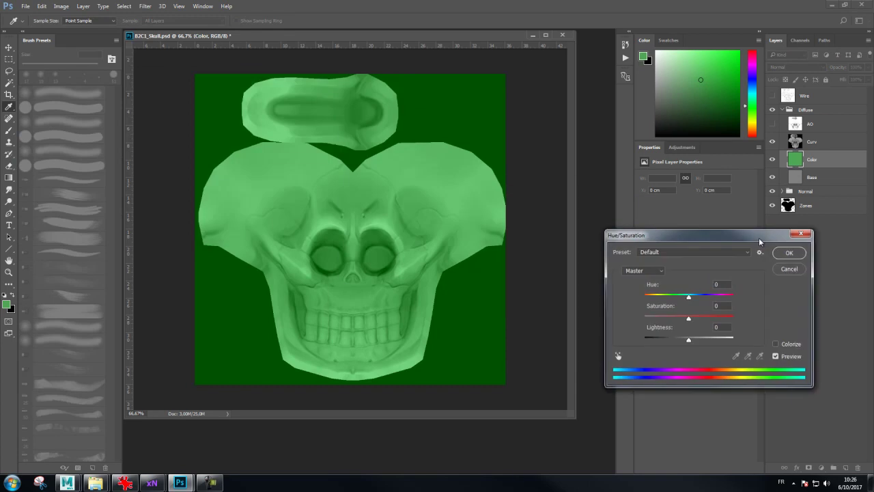
pyautogui.moveTo(690, 339)
pyautogui.mouseDown()
pyautogui.moveTo(680, 344)
pyautogui.moveTo(678, 298)
pyautogui.mouseUp()
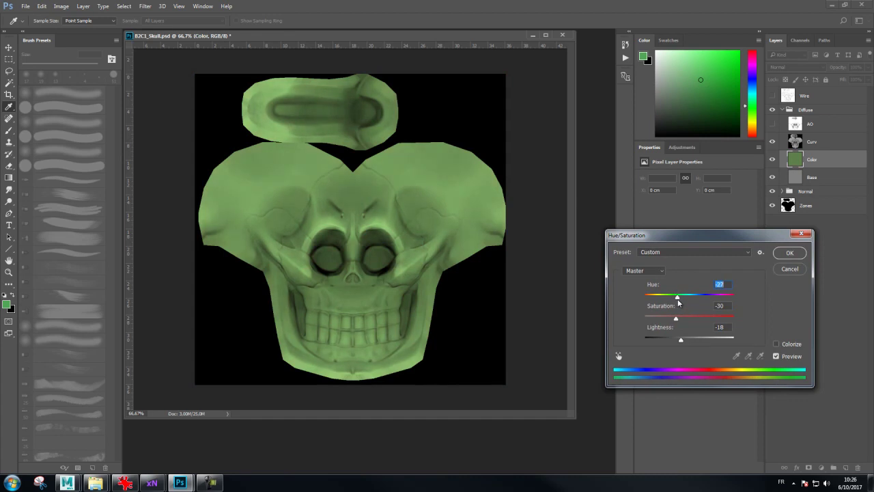
pyautogui.click(791, 252)
pyautogui.keyDown('alt'); pyautogui.click(773, 160); pyautogui.keyUp('alt')
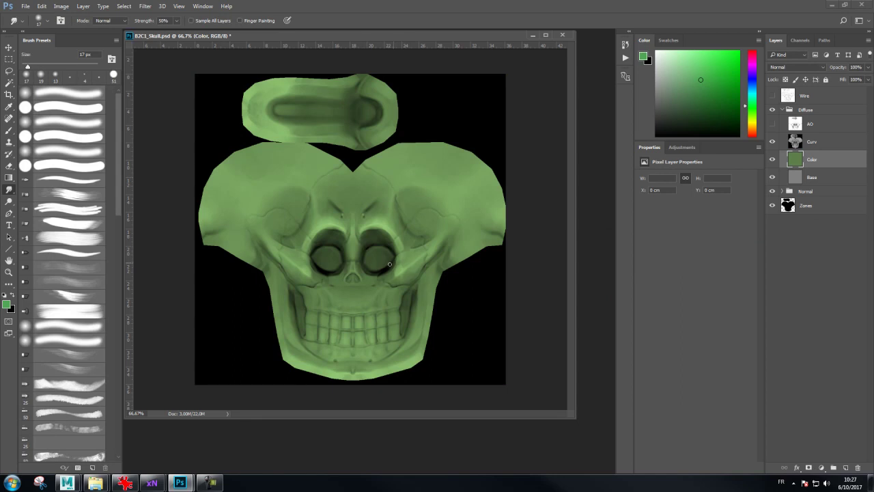
# Set the Curv layer's opacity to 65%
pyautogui.click(820, 145)
pyautogui.click(856, 67)
pyautogui.write('65')
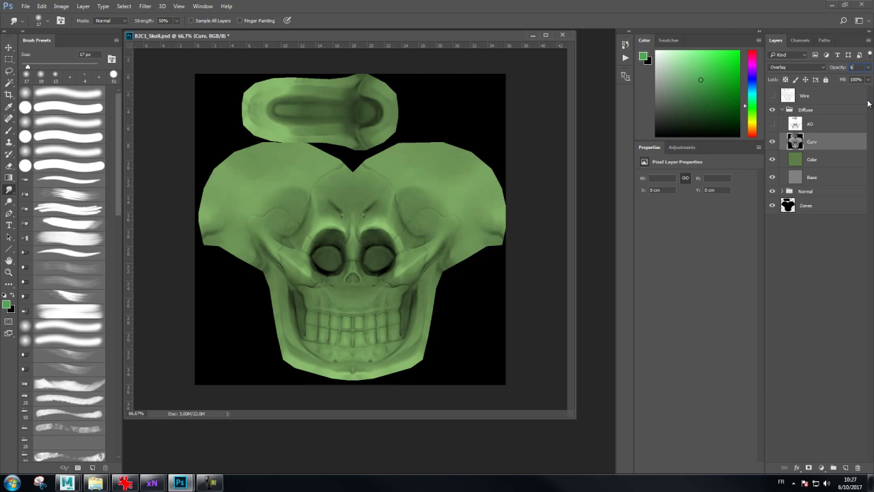
pyautogui.press('Return')
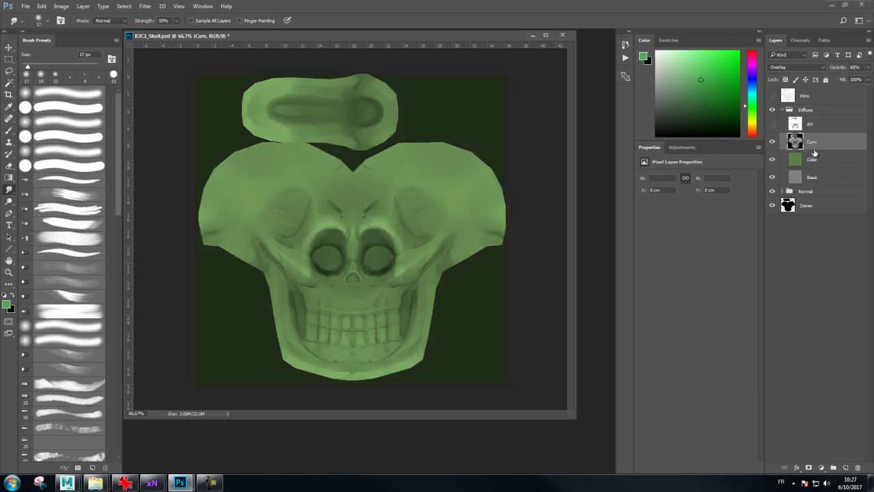
# Show the AO layer and set its blend mode to Multiply
pyautogui.click(773, 125)
pyautogui.click(820, 124)
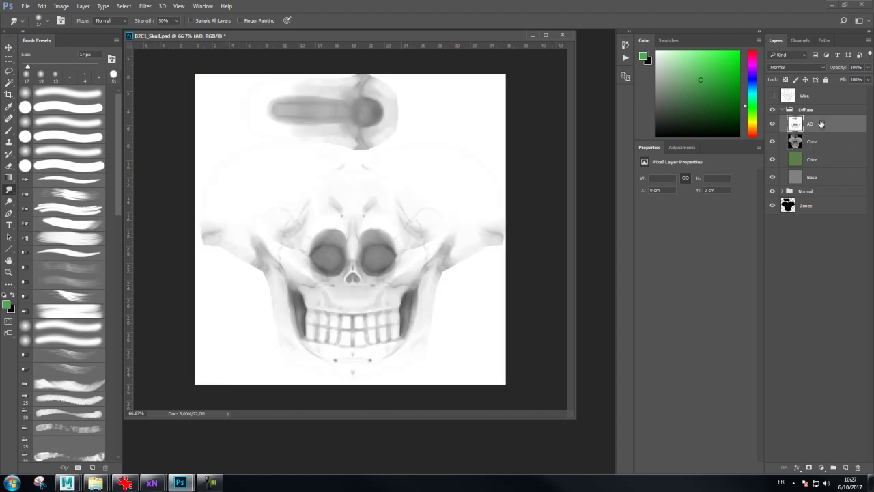
pyautogui.click(802, 66)
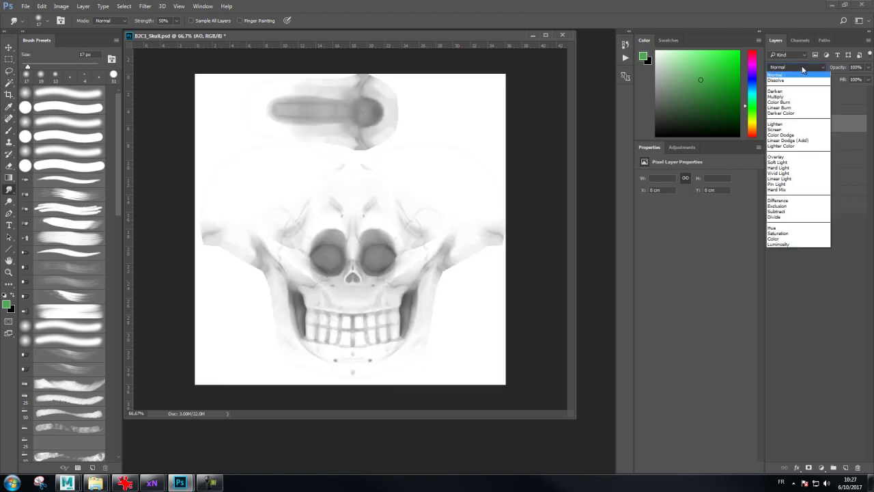
pyautogui.click(777, 96)
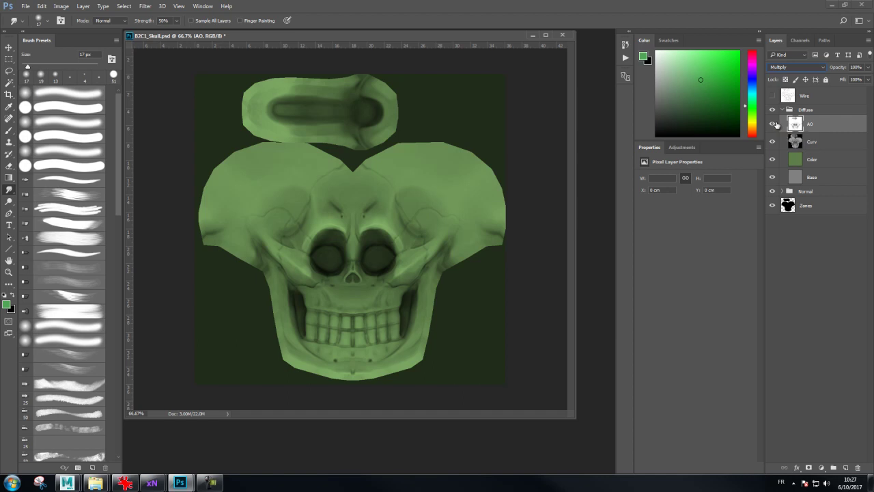
pyautogui.click(774, 124)
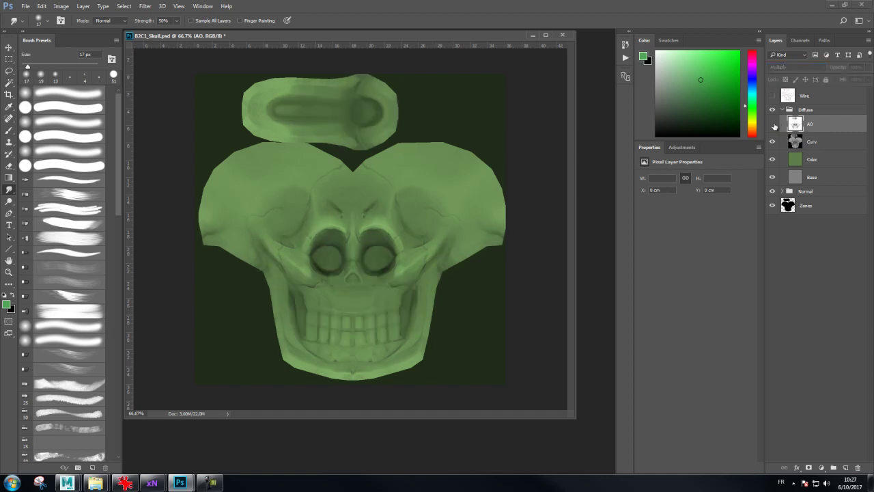
pyautogui.click(774, 124)
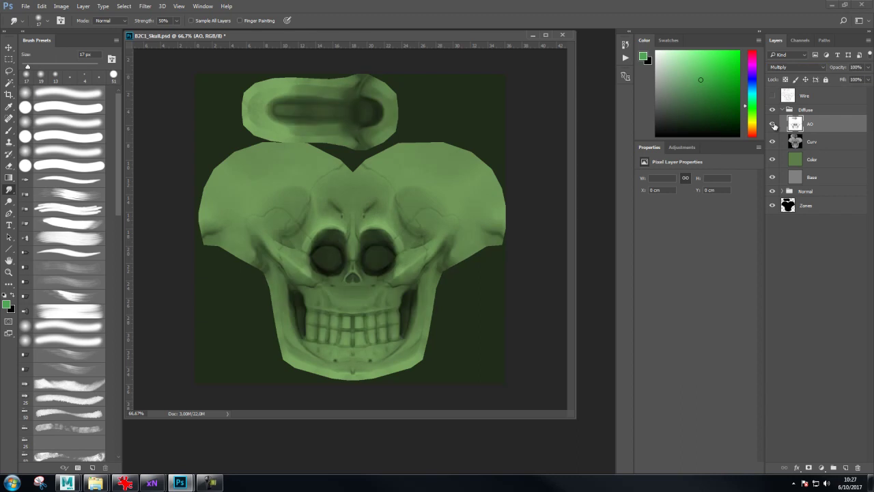
# Compare AO and Curv visibility and set AO's opacity to 75%
pyautogui.click(856, 67)
pyautogui.press('Return')
pyautogui.moveTo(780, 123); pyautogui.dragTo(775, 163)
pyautogui.click(774, 124)
pyautogui.click(774, 141)
pyautogui.click(773, 125)
pyautogui.click(773, 142)
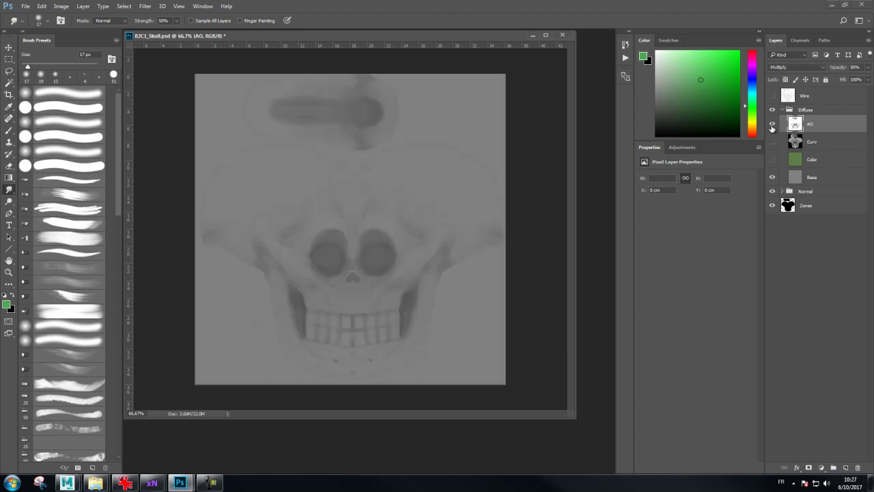
pyautogui.click(773, 142)
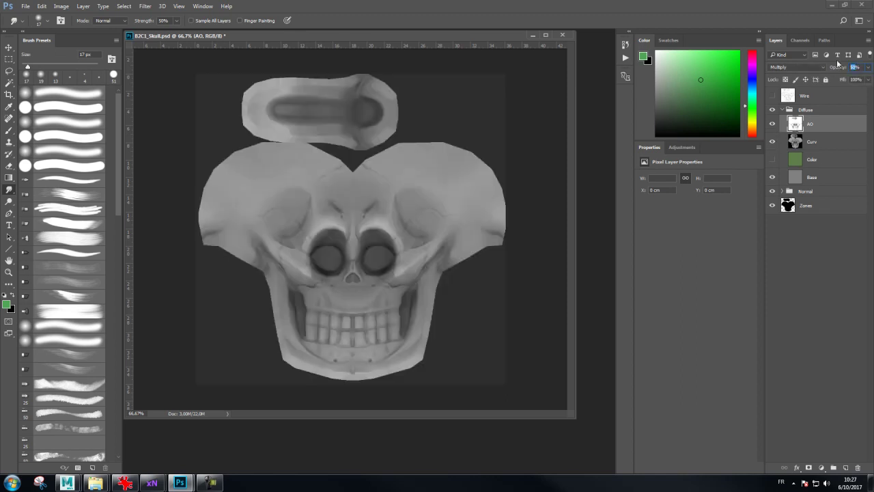
pyautogui.write('75')
pyautogui.press('Return')
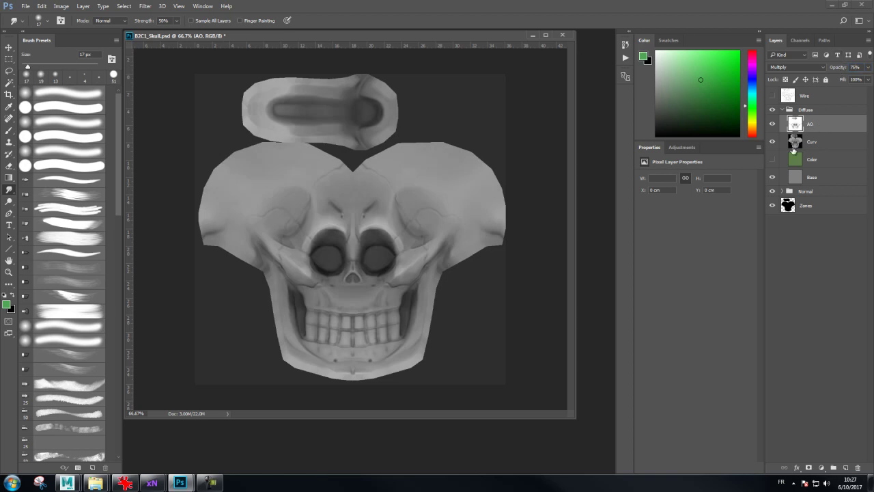
# Select Curv and toggle the green Color layer off and back on
pyautogui.click(813, 144)
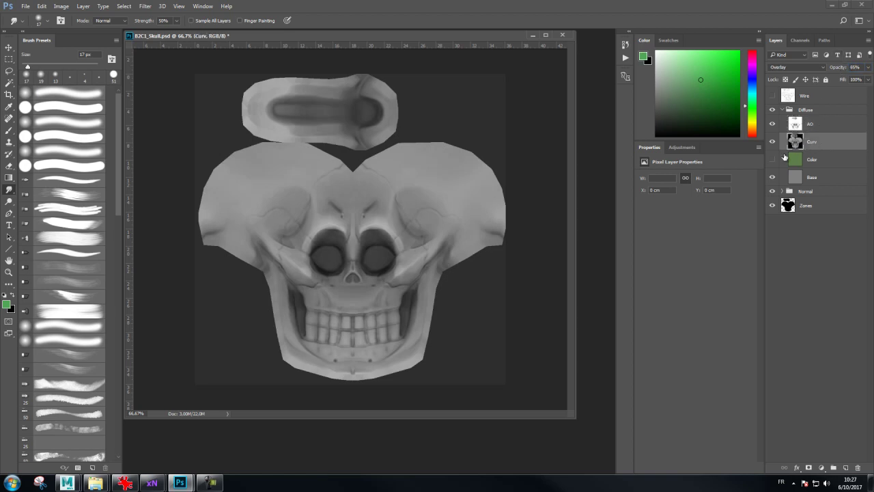
pyautogui.click(773, 159)
pyautogui.click(773, 159)
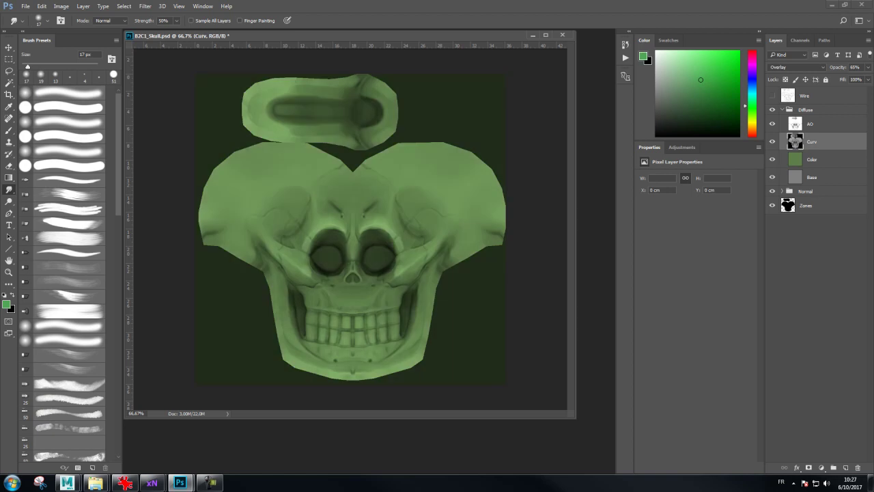
pyautogui.hotkey('alt', 'Tab')
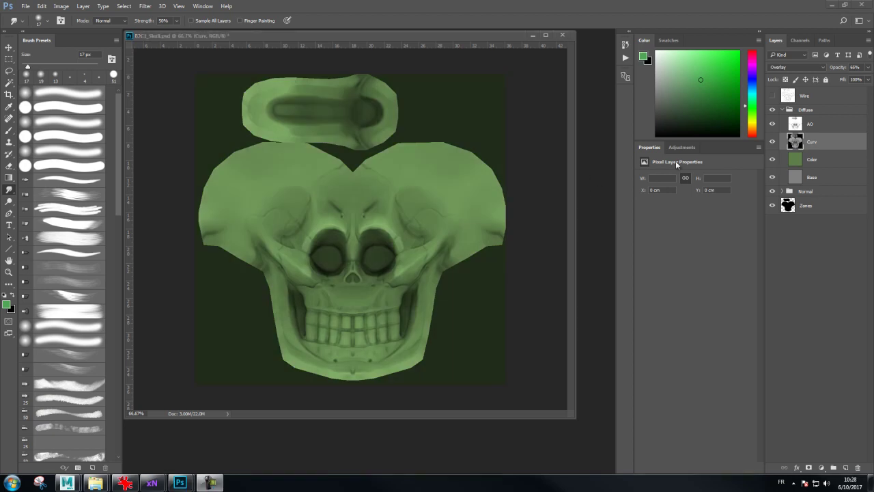
# Save a 24-bit Targa copy of the skull texture named B2C1_Skull_Curvature
pyautogui.click(417, 35)
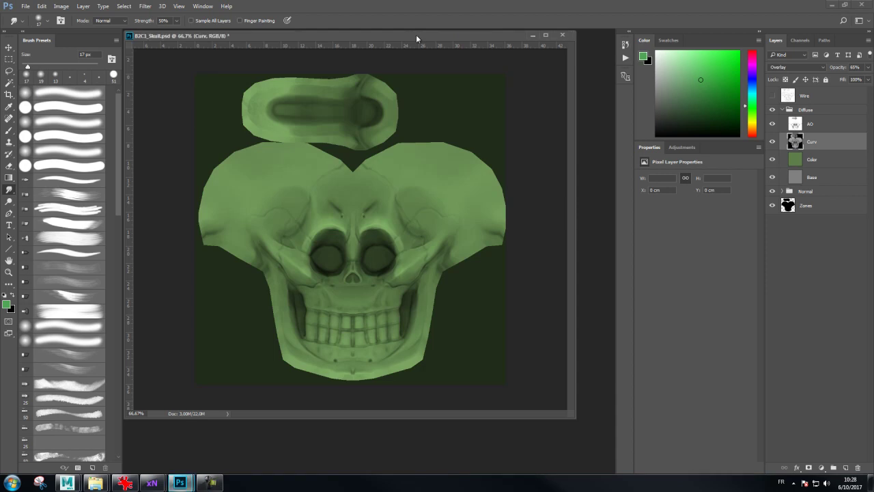
pyautogui.hotkey('ctrl', 'shift', 's')
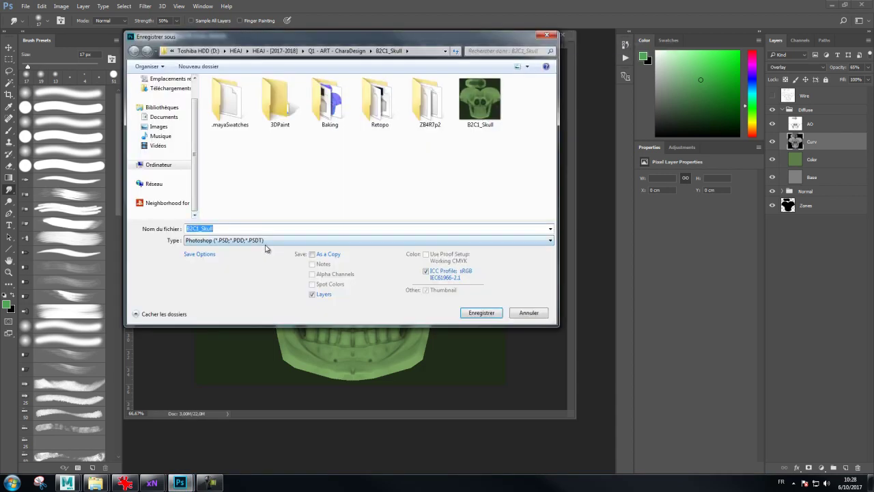
pyautogui.click(267, 241)
pyautogui.click(219, 389)
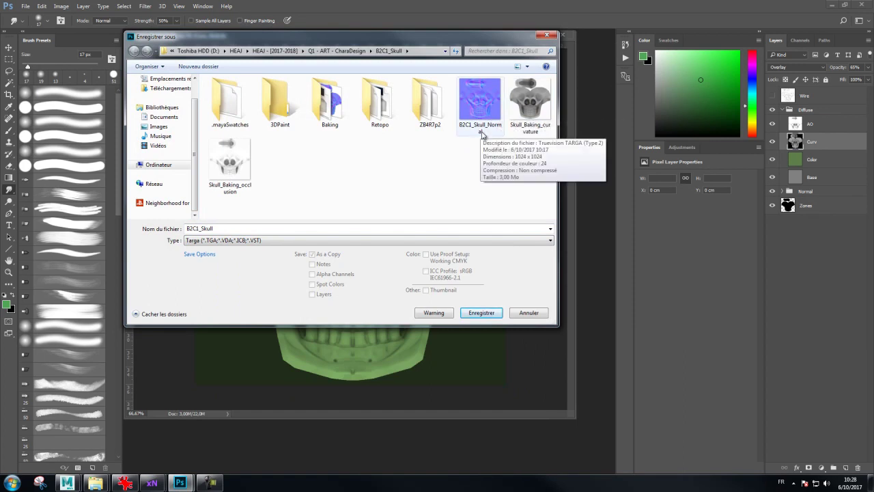
pyautogui.click(486, 130)
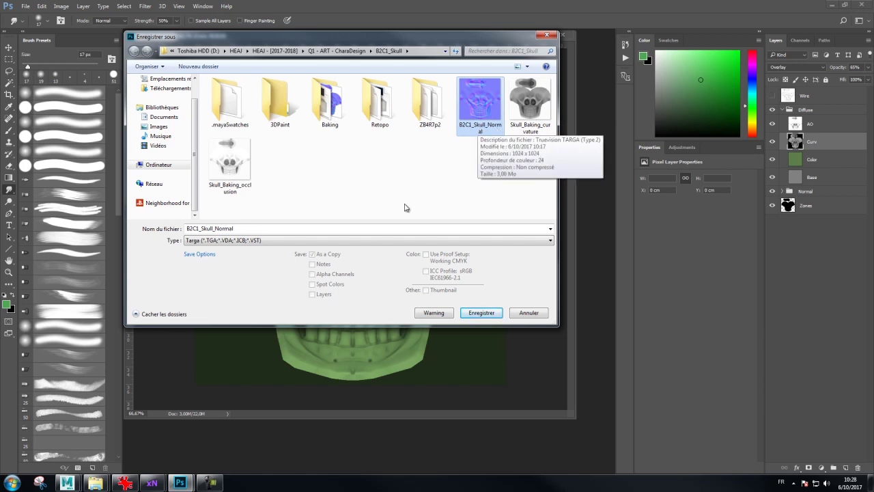
pyautogui.doubleClick(241, 229)
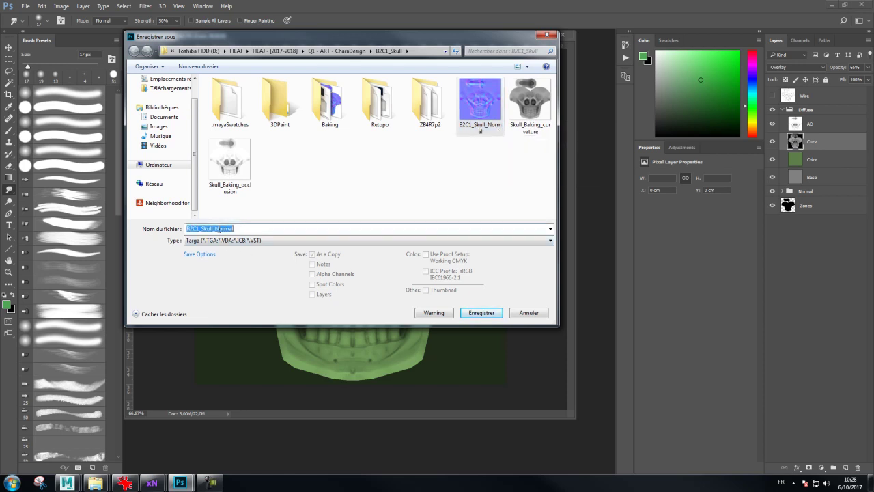
pyautogui.moveTo(215, 229); pyautogui.dragTo(294, 226)
pyautogui.write('C')
pyautogui.write('urvature')
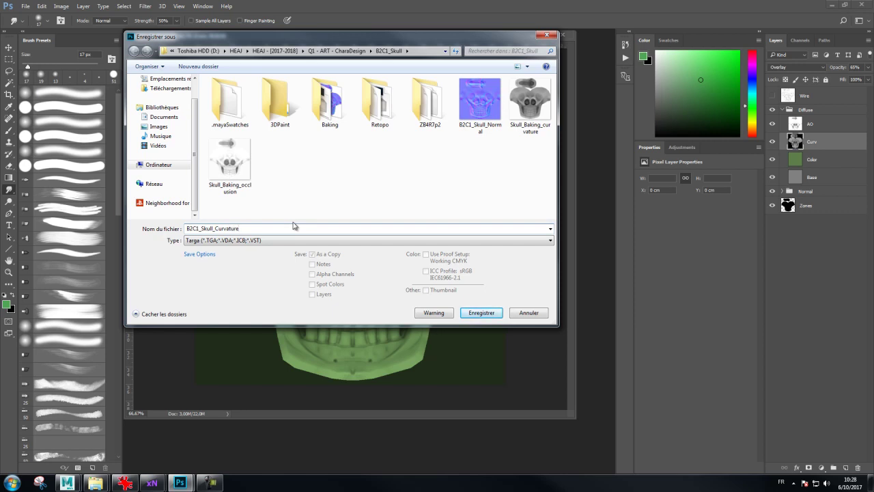
pyautogui.press('Return')
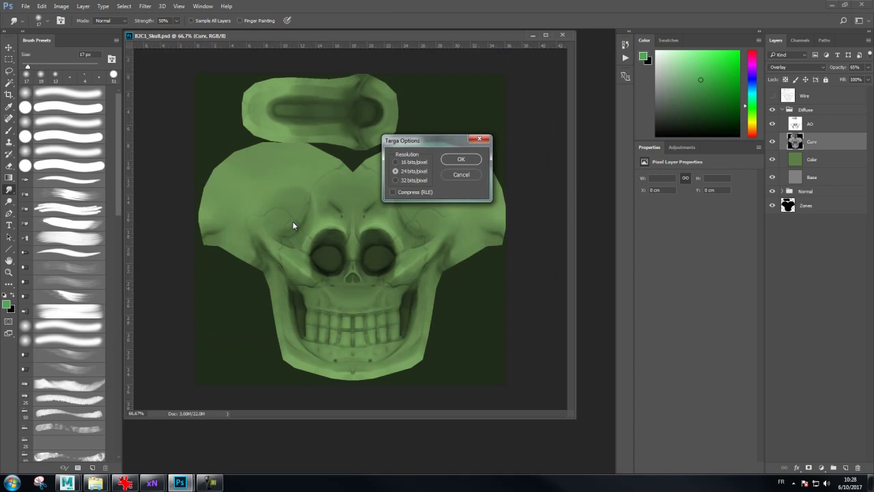
pyautogui.press('Return')
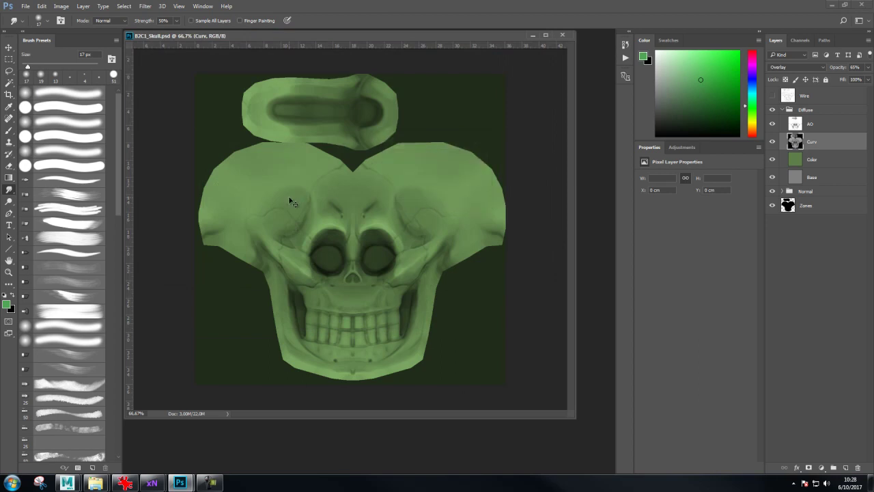
pyautogui.hotkey('ctrl', 'shift', 's')
# Save another 24-bit Targa copy, replacing Normal to name it B2C1_Skull_Diffuse
pyautogui.click(116, 210)
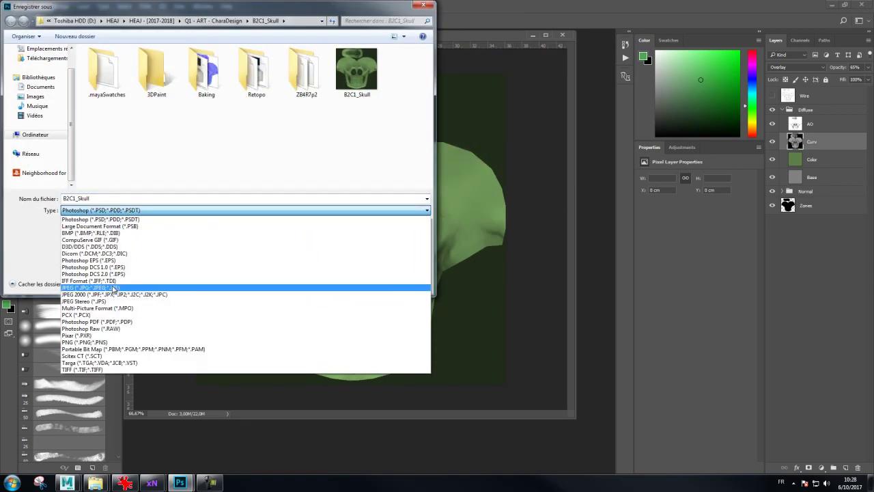
pyautogui.click(109, 363)
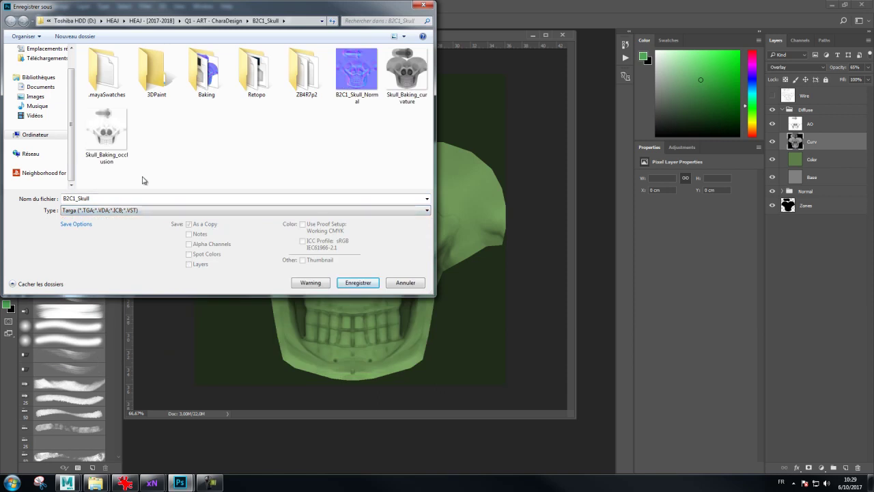
pyautogui.click(357, 74)
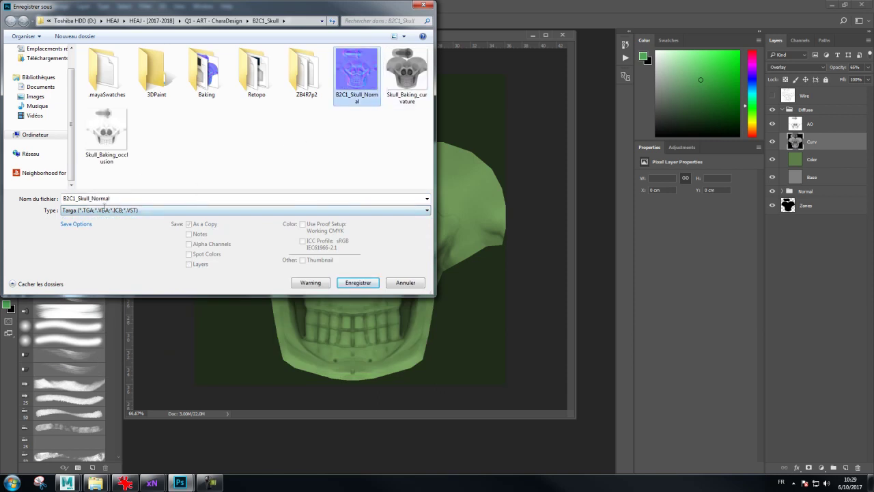
pyautogui.click(93, 198)
pyautogui.moveTo(92, 198); pyautogui.dragTo(150, 201)
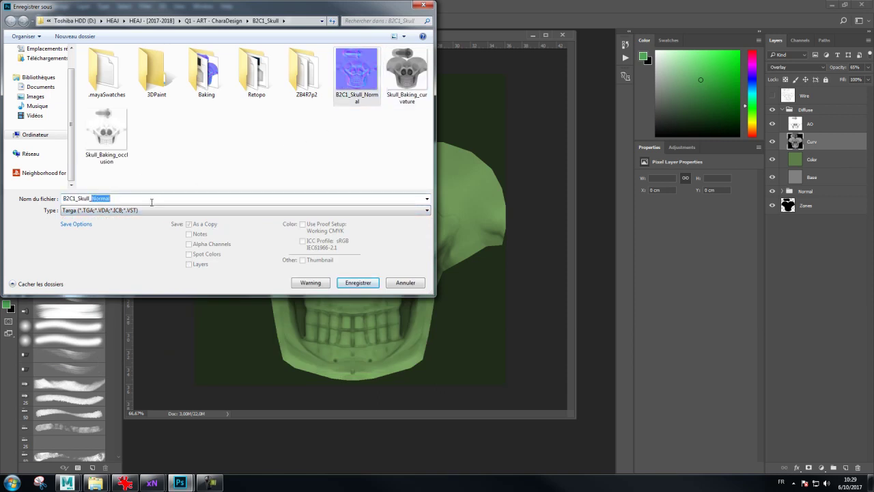
pyautogui.write('Diffuse')
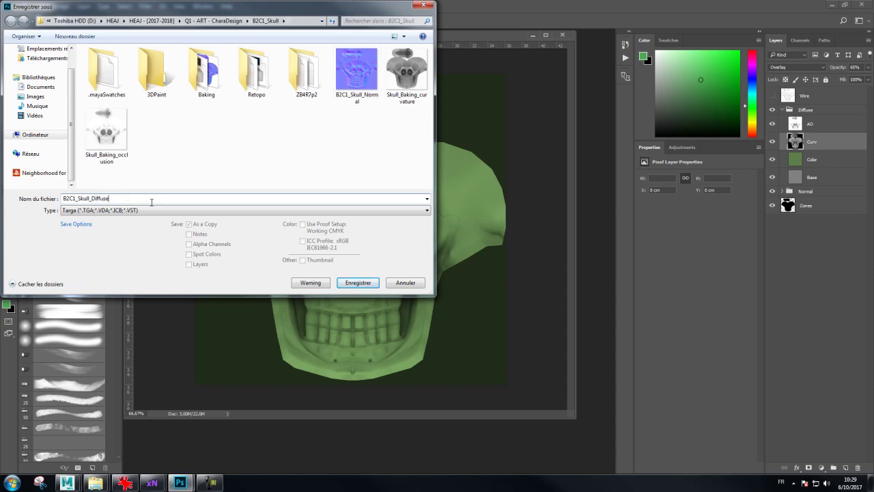
pyautogui.press('Return')
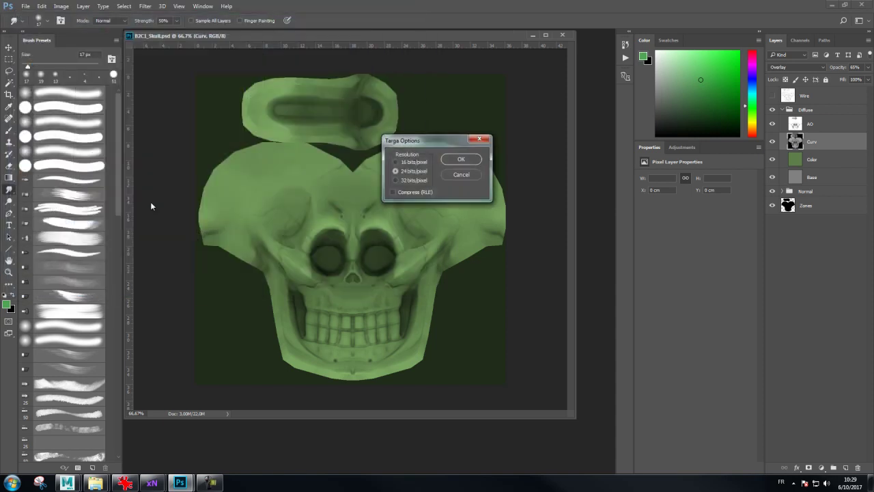
pyautogui.click(475, 157)
pyautogui.moveTo(95, 483)
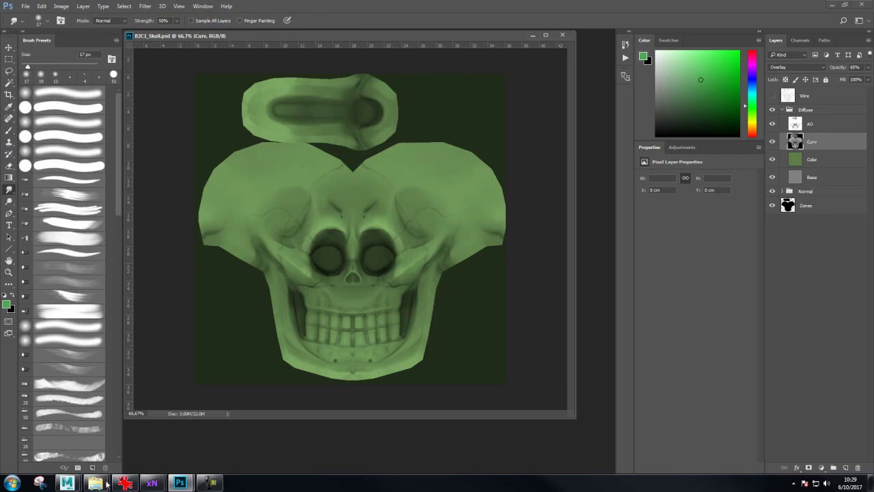
# Move Skull_Baking_curvature and Skull_Baking_occlusion into ZB4R7p2, then minimize Explorer
pyautogui.click(59, 438)
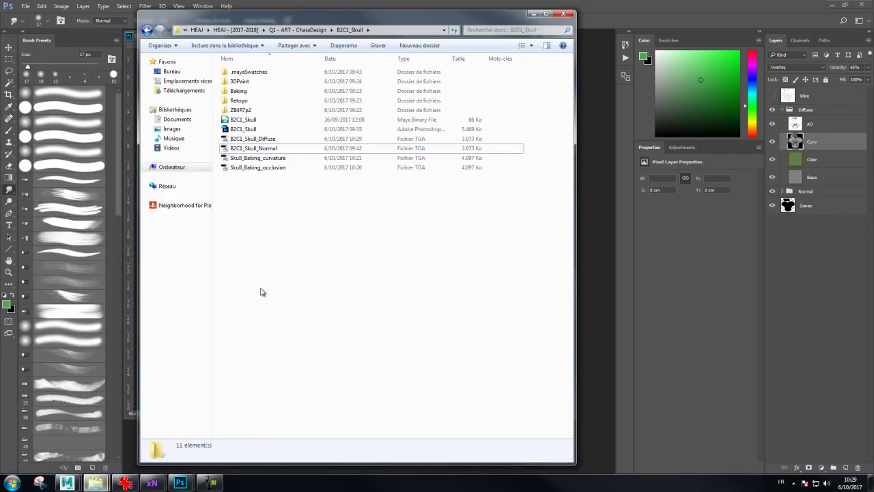
pyautogui.click(267, 158)
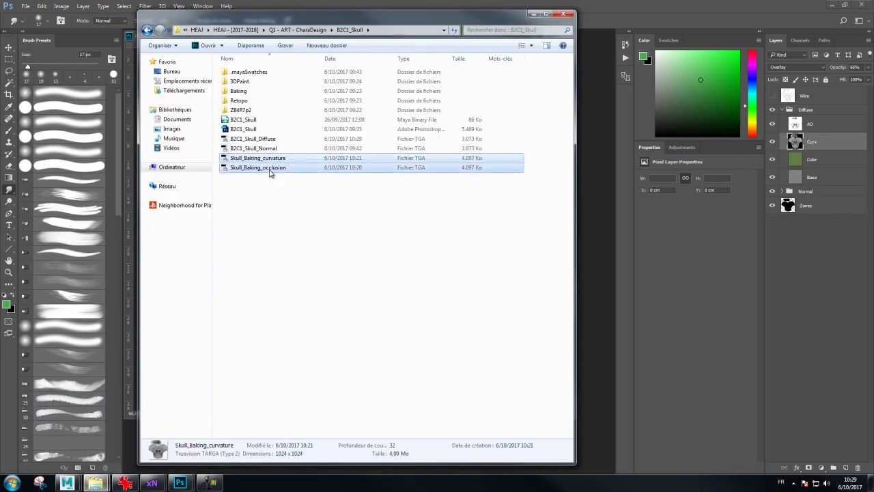
pyautogui.moveTo(268, 168); pyautogui.dragTo(235, 91)
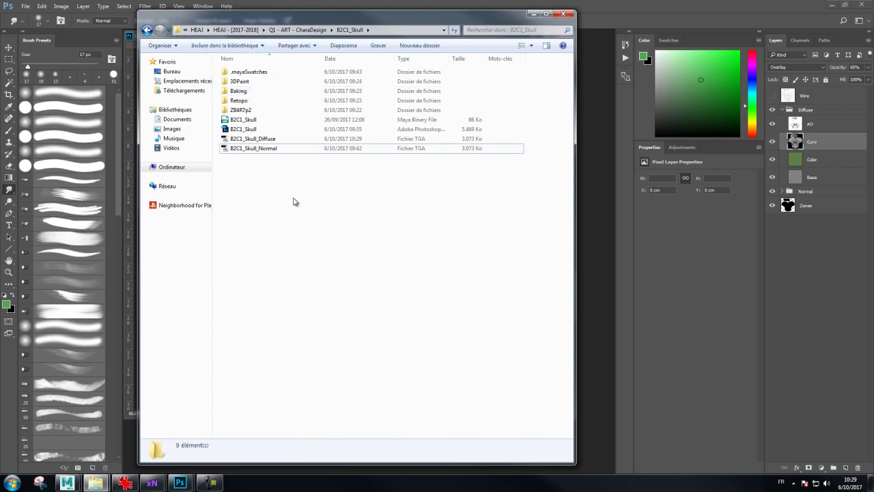
pyautogui.click(245, 119)
pyautogui.click(250, 139)
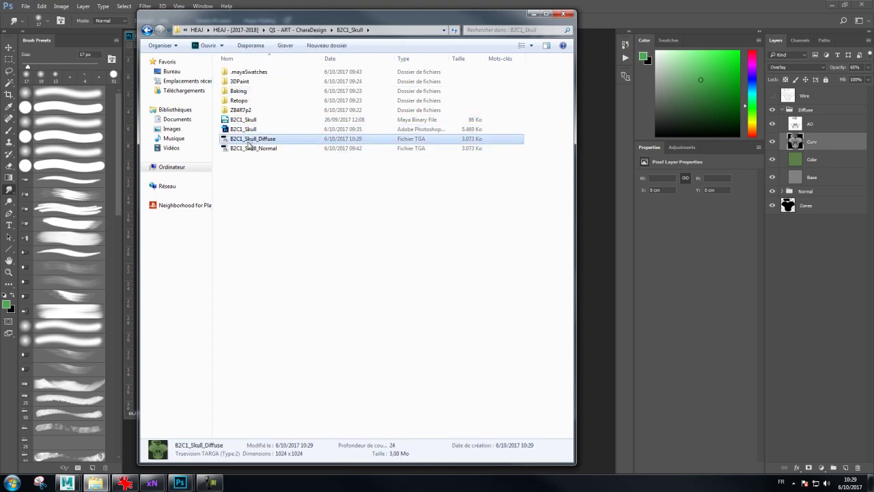
pyautogui.click(564, 13)
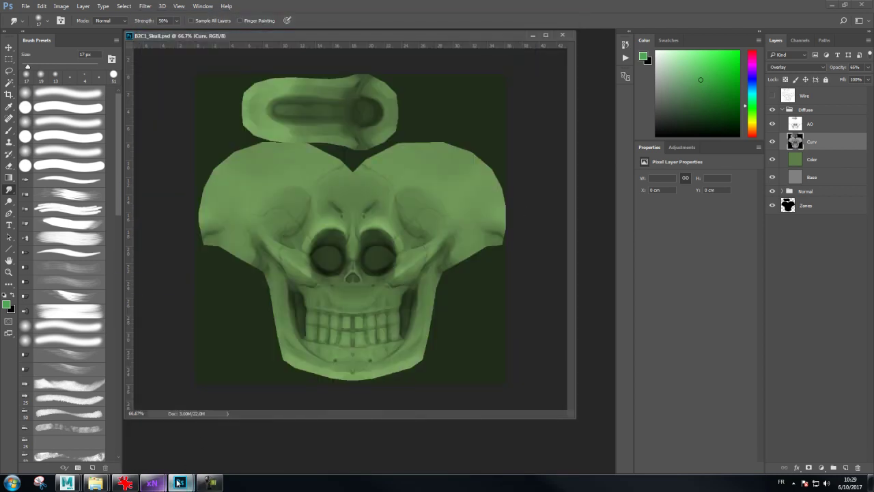
pyautogui.moveTo(67, 483)
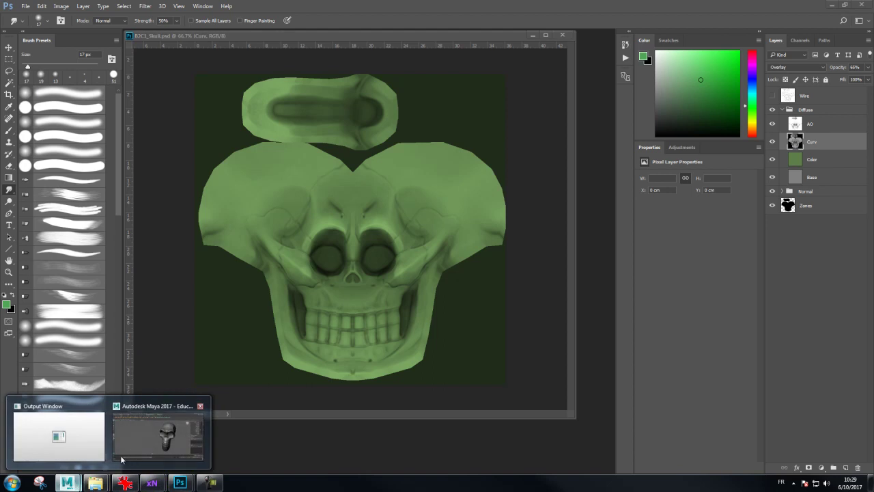
# Select SHD_Skull in Hypershade and drag B2C1_Skull_Diffuse.tga into the Node Editor
pyautogui.click(122, 460)
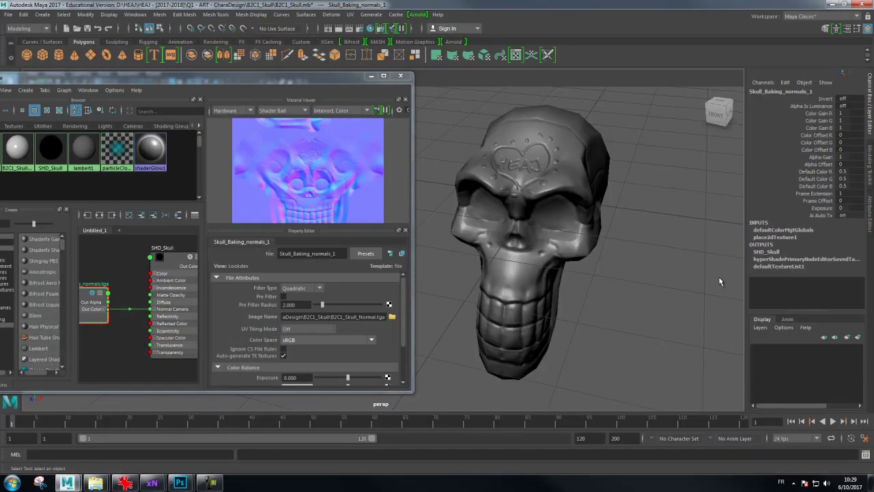
pyautogui.click(50, 147)
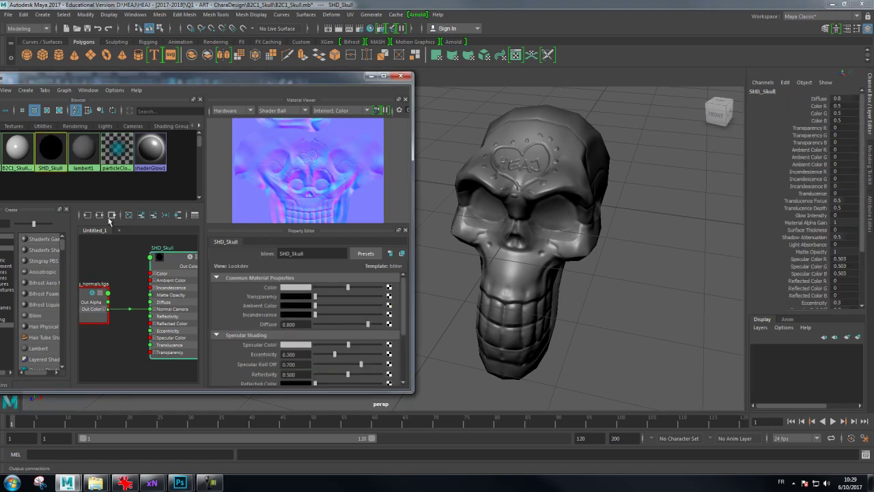
pyautogui.scroll(-3, 111, 289)
pyautogui.moveTo(112, 294); pyautogui.dragTo(111, 278)
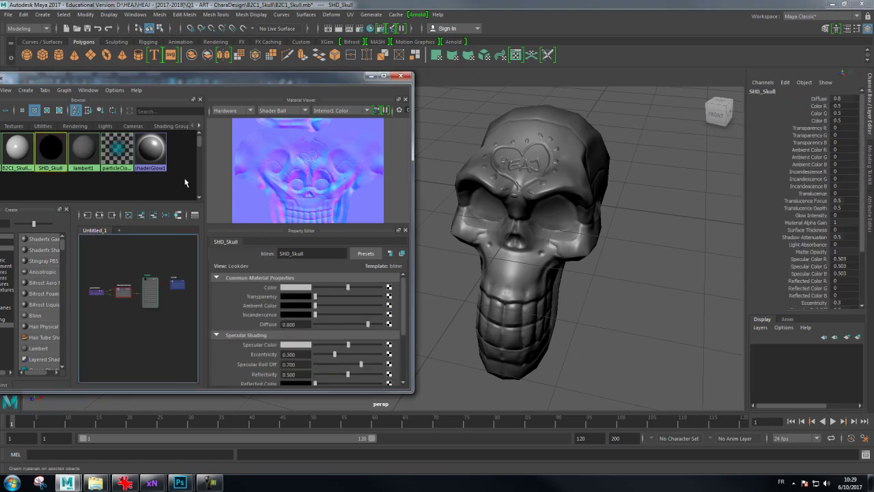
pyautogui.moveTo(95, 483)
pyautogui.click(72, 427)
pyautogui.moveTo(265, 140)
pyautogui.mouseDown()
pyautogui.moveTo(145, 215)
pyautogui.moveTo(121, 270)
pyautogui.mouseUp()
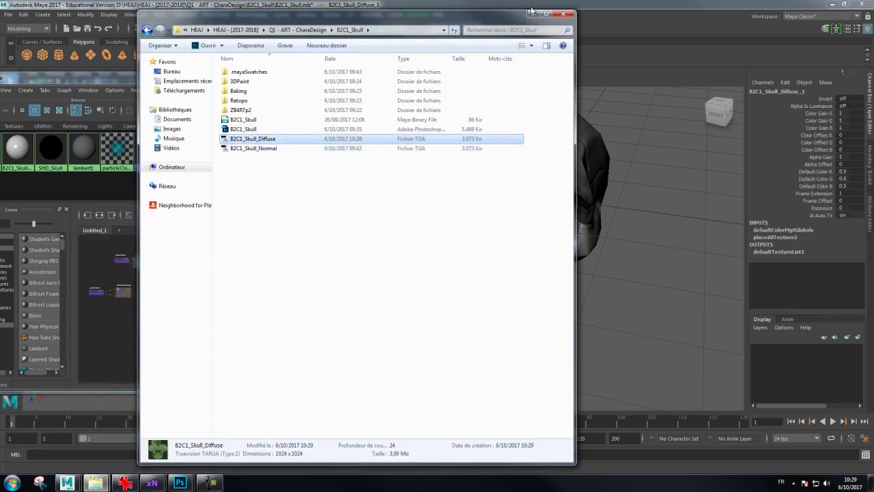
pyautogui.click(536, 13)
# Wire the Diffuse file node's Out Color into SHD_Skull's Color and view the green skull
pyautogui.scroll(2, 151, 271)
pyautogui.scroll(2, 147, 273)
pyautogui.scroll(2, 144, 277)
pyautogui.scroll(2, 145, 277)
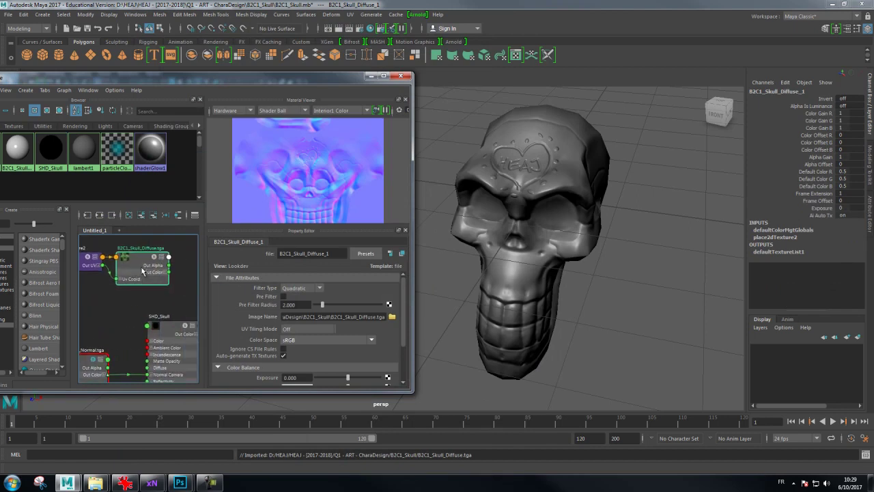
pyautogui.moveTo(143, 277); pyautogui.dragTo(106, 328)
pyautogui.scroll(2, 149, 287)
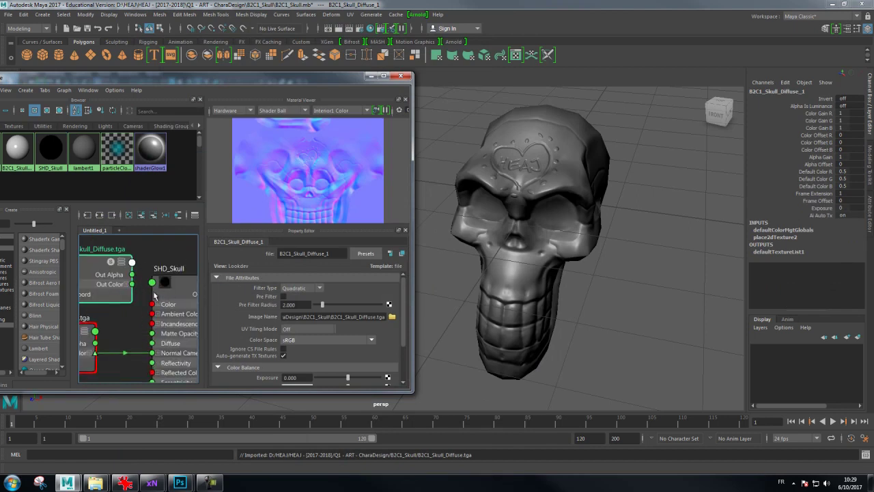
pyautogui.moveTo(132, 284); pyautogui.dragTo(151, 305)
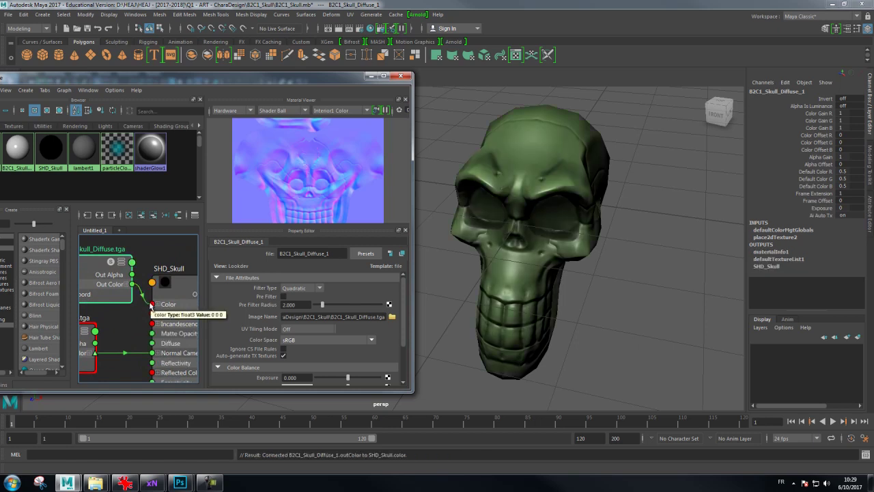
pyautogui.click(370, 76)
pyautogui.moveTo(630, 294)
pyautogui.mouseDown()
pyautogui.moveTo(606, 273)
pyautogui.moveTo(644, 287)
pyautogui.moveTo(706, 286)
pyautogui.moveTo(673, 250)
pyautogui.moveTo(615, 242)
pyautogui.moveTo(594, 273)
pyautogui.moveTo(602, 277)
pyautogui.moveTo(582, 268)
pyautogui.moveTo(511, 274)
pyautogui.moveTo(529, 287)
pyautogui.moveTo(613, 273)
pyautogui.moveTo(492, 280)
pyautogui.mouseUp()
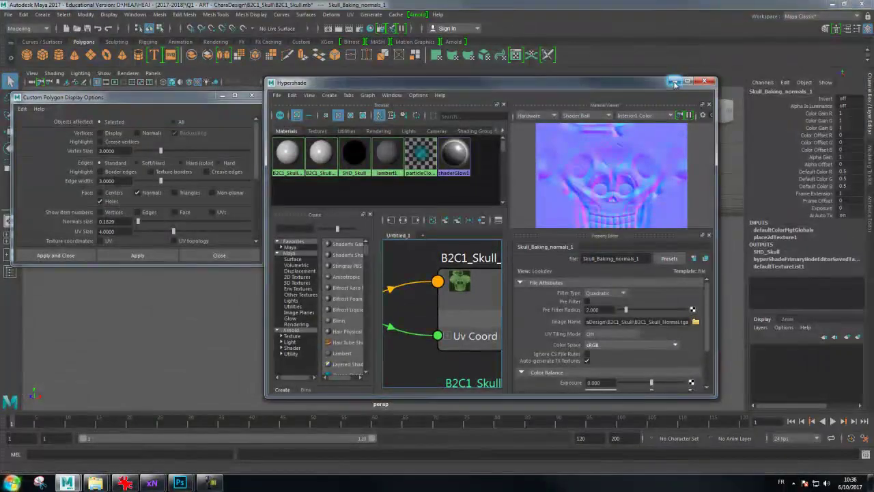
# Tumble and zoom around the green-textured skull in Maya, then return to the Photoshop texture
pyautogui.click(673, 82)
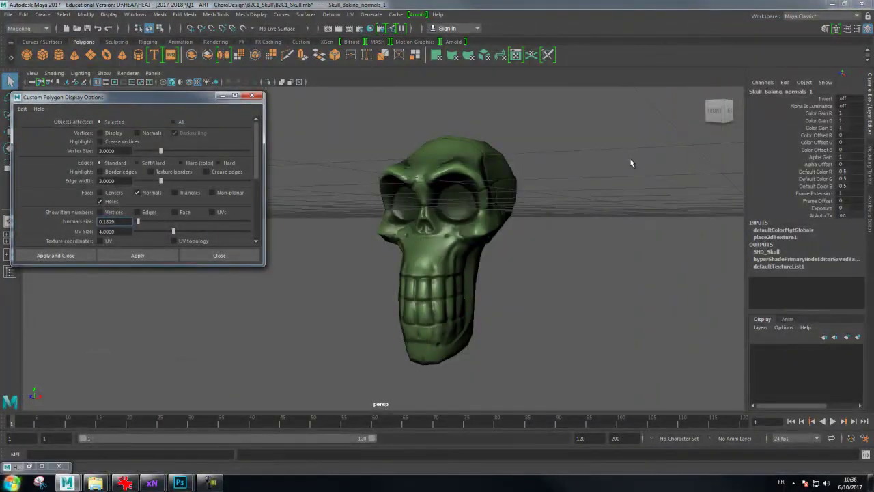
pyautogui.moveTo(420, 312); pyautogui.dragTo(444, 273)
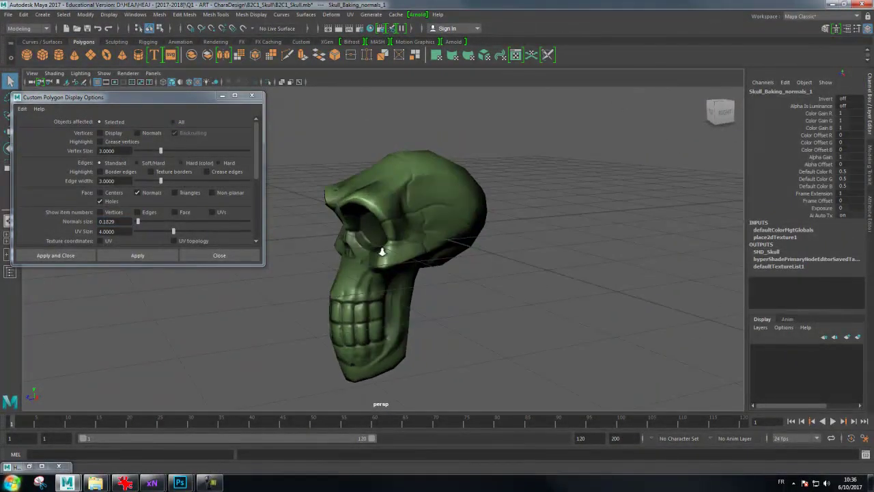
pyautogui.scroll(2, 397, 200)
pyautogui.moveTo(397, 200)
pyautogui.mouseDown()
pyautogui.moveTo(513, 219)
pyautogui.moveTo(533, 186)
pyautogui.moveTo(500, 189)
pyautogui.moveTo(458, 141)
pyautogui.moveTo(524, 196)
pyautogui.moveTo(507, 191)
pyautogui.moveTo(441, 219)
pyautogui.mouseUp()
pyautogui.scroll(4, 513, 219)
pyautogui.moveTo(494, 237)
pyautogui.keyDown('alt'); pyautogui.mouseDown()
pyautogui.moveTo(580, 255)
pyautogui.moveTo(504, 262)
pyautogui.moveTo(444, 172)
pyautogui.mouseUp(); pyautogui.keyUp('alt')
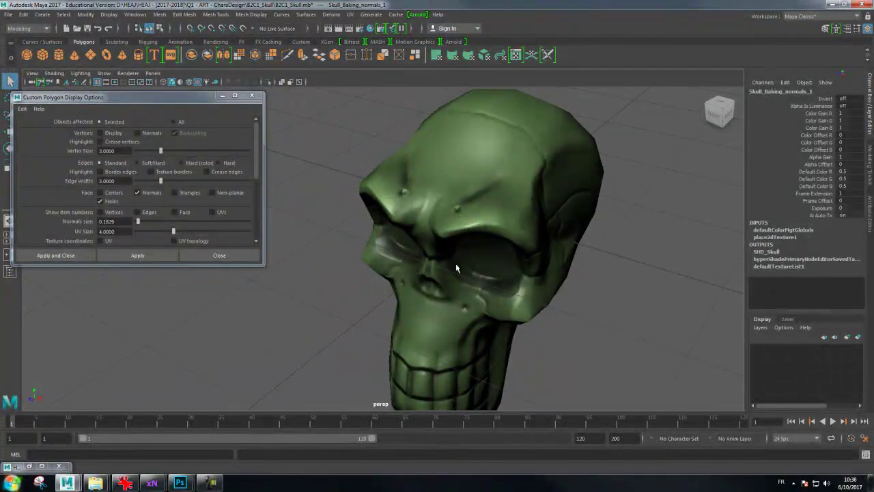
pyautogui.keyDown('alt'); pyautogui.moveTo(457, 267); pyautogui.dragTo(499, 250); pyautogui.keyUp('alt')
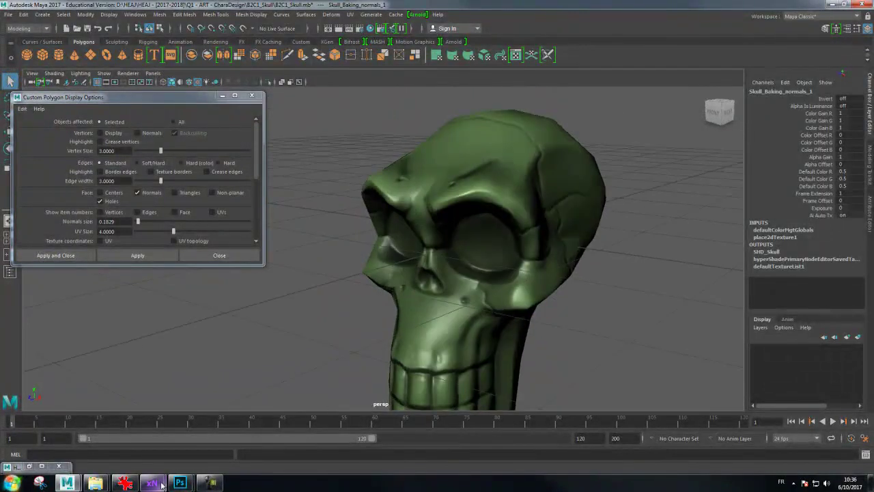
pyautogui.moveTo(180, 483)
pyautogui.click(249, 454)
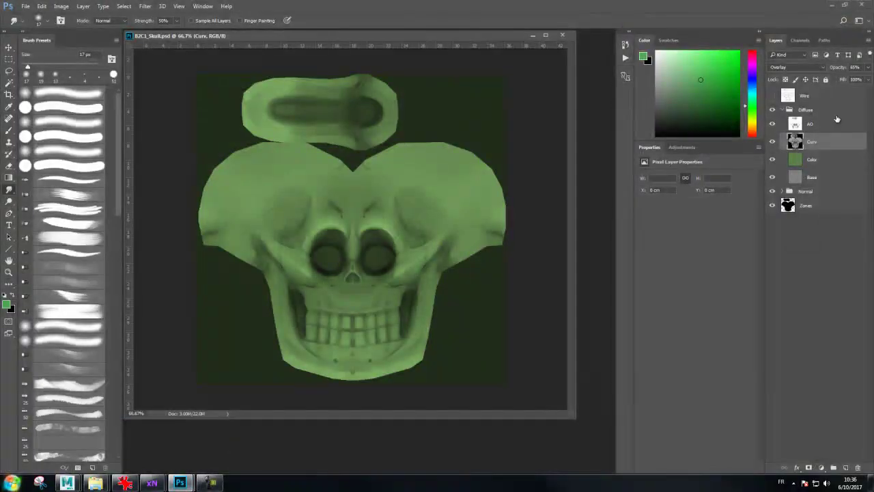
# Hide the green Color layer, make AO the active layer, and show the adjustment-layer list
pyautogui.click(773, 160)
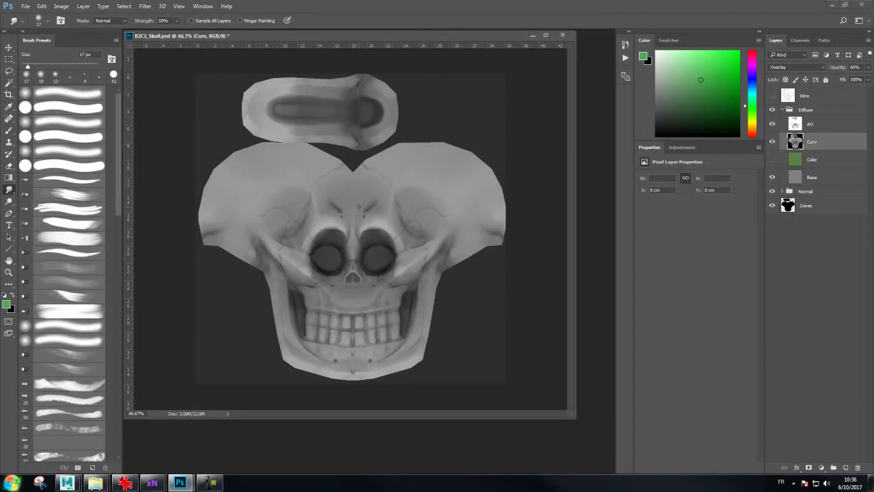
pyautogui.click(830, 127)
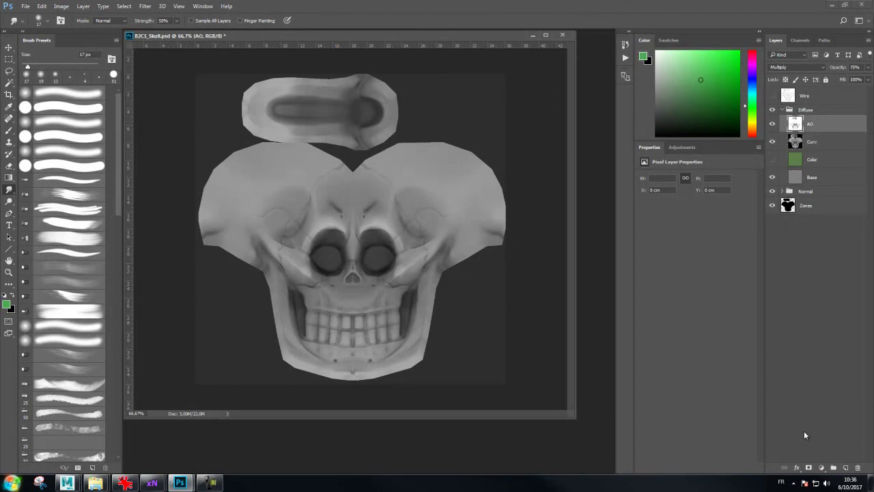
pyautogui.click(774, 159)
pyautogui.click(822, 468)
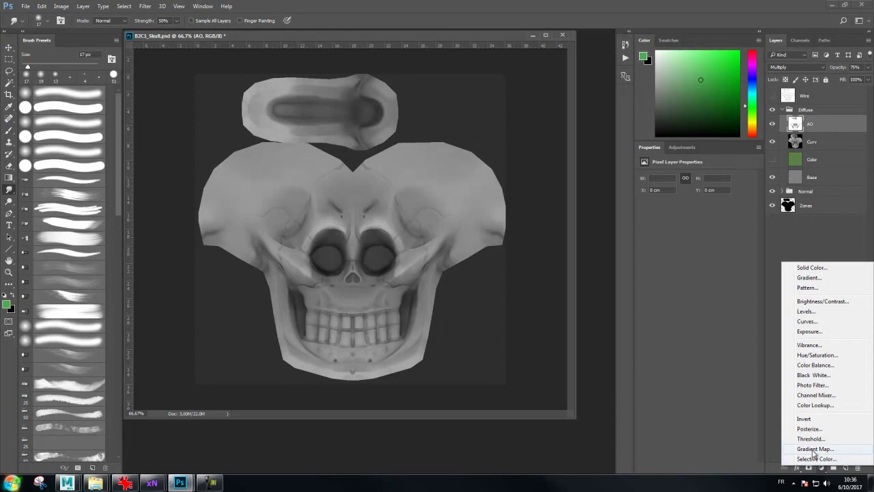
# Add a Gradient Map adjustment layer and set its left stop to red ff0000
pyautogui.click(813, 450)
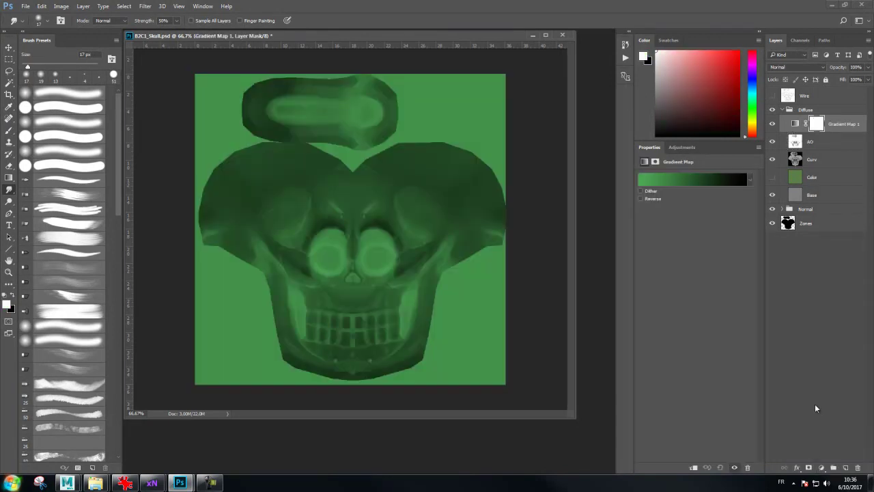
pyautogui.click(690, 180)
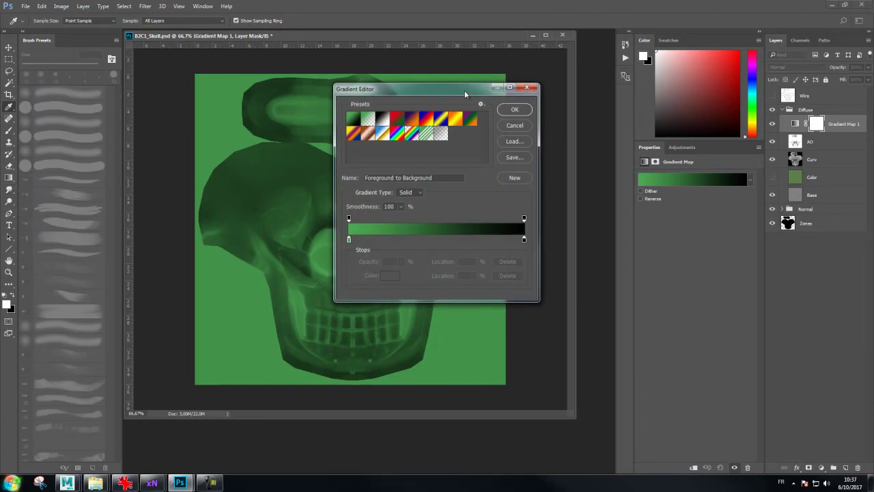
pyautogui.moveTo(464, 90); pyautogui.dragTo(681, 190)
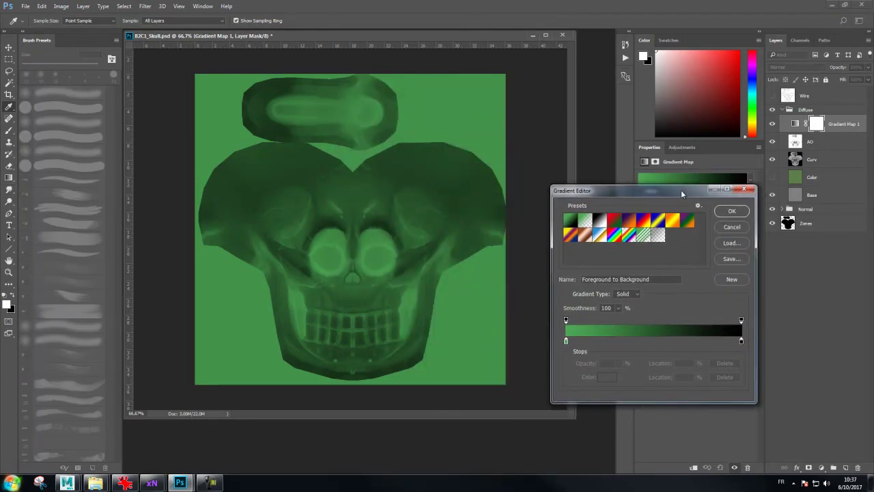
pyautogui.moveTo(668, 192); pyautogui.dragTo(677, 127)
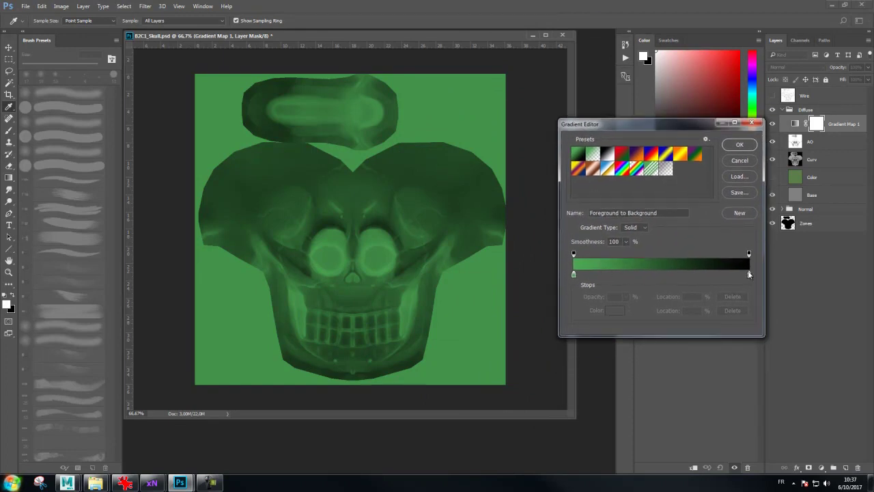
pyautogui.click(574, 274)
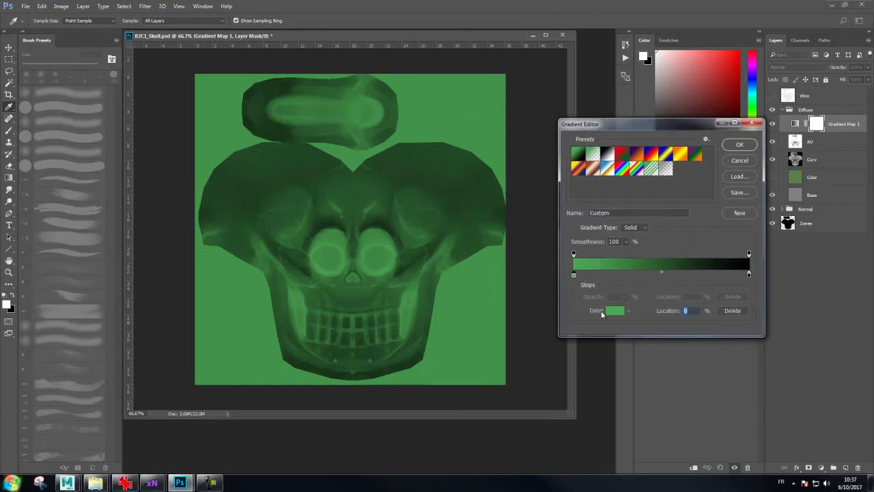
pyautogui.click(613, 311)
pyautogui.moveTo(445, 205); pyautogui.dragTo(448, 246)
pyautogui.click(435, 126)
pyautogui.click(528, 123)
# Set the gradient's right stop to bright green
pyautogui.click(749, 275)
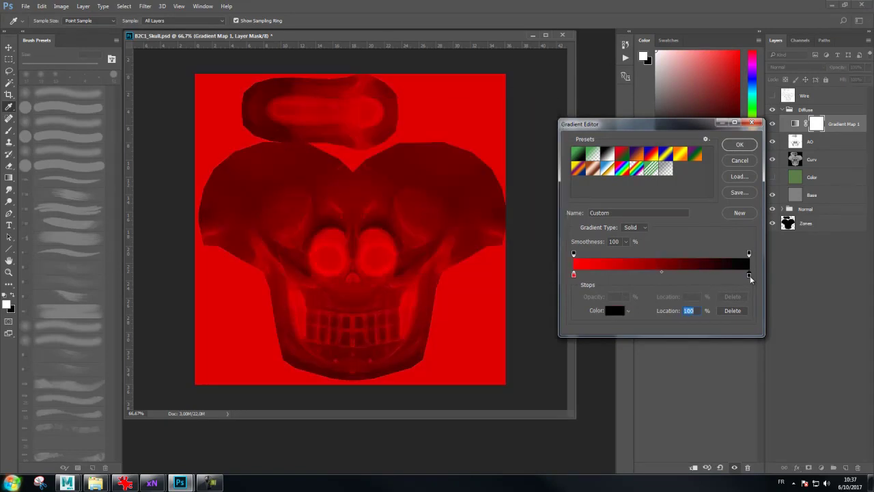
pyautogui.click(614, 310)
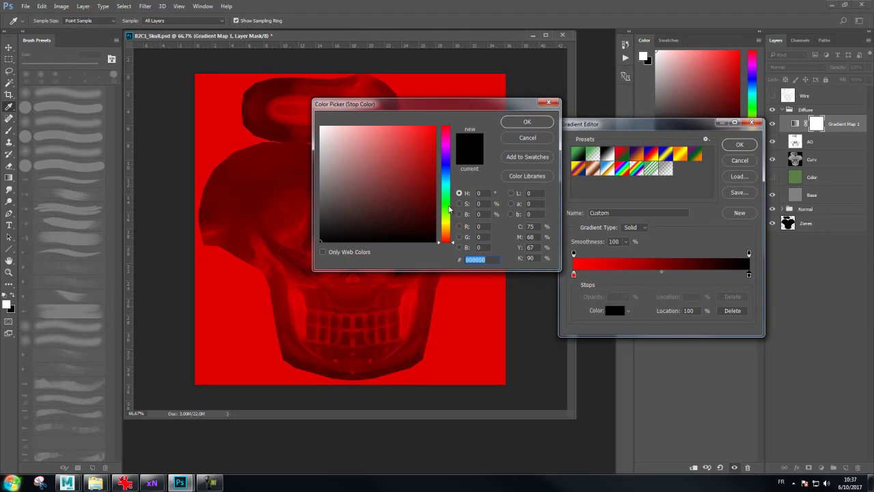
pyautogui.click(446, 203)
pyautogui.click(433, 128)
pyautogui.click(526, 122)
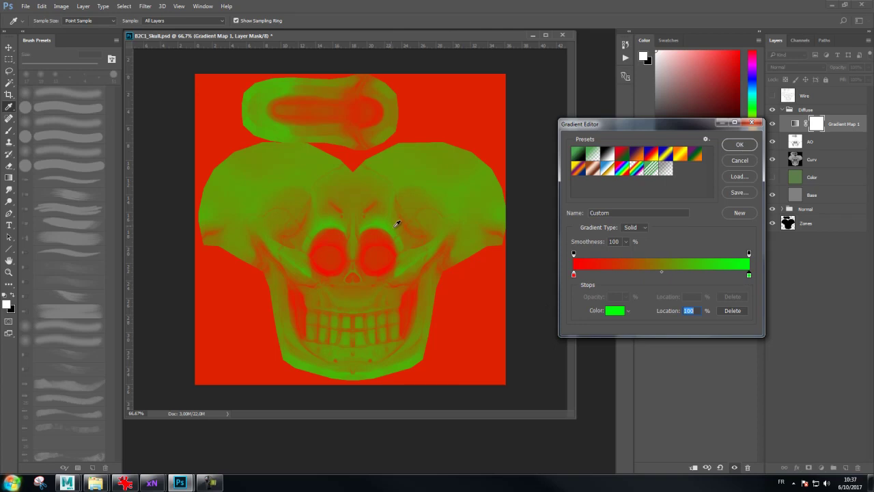
# Change the gradient's left stop to dark plum #3f172c
pyautogui.click(574, 274)
pyautogui.click(614, 310)
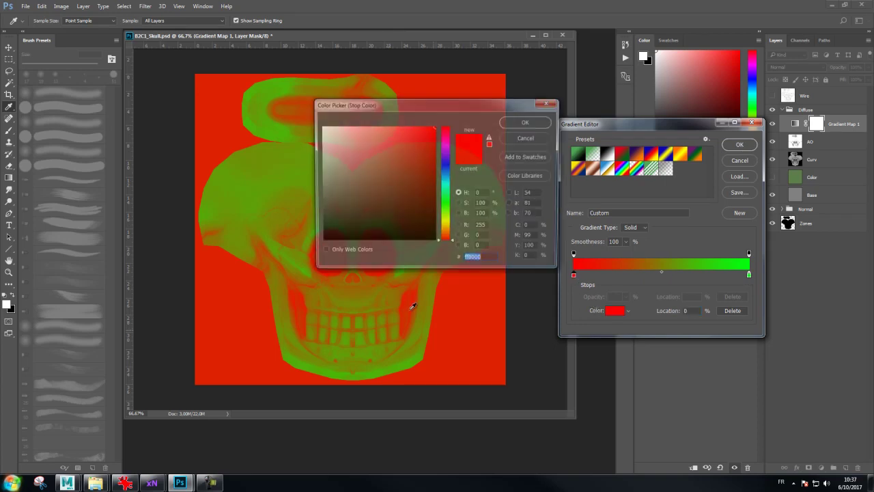
pyautogui.click(446, 165)
pyautogui.moveTo(432, 139)
pyautogui.mouseDown()
pyautogui.moveTo(406, 138)
pyautogui.moveTo(405, 171)
pyautogui.moveTo(446, 151)
pyautogui.moveTo(445, 137)
pyautogui.mouseUp()
pyautogui.moveTo(402, 180); pyautogui.dragTo(392, 213)
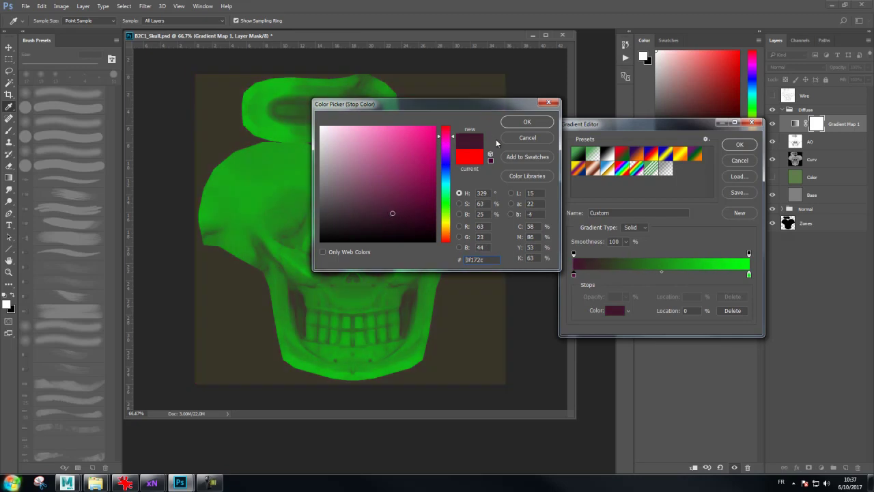
pyautogui.click(526, 122)
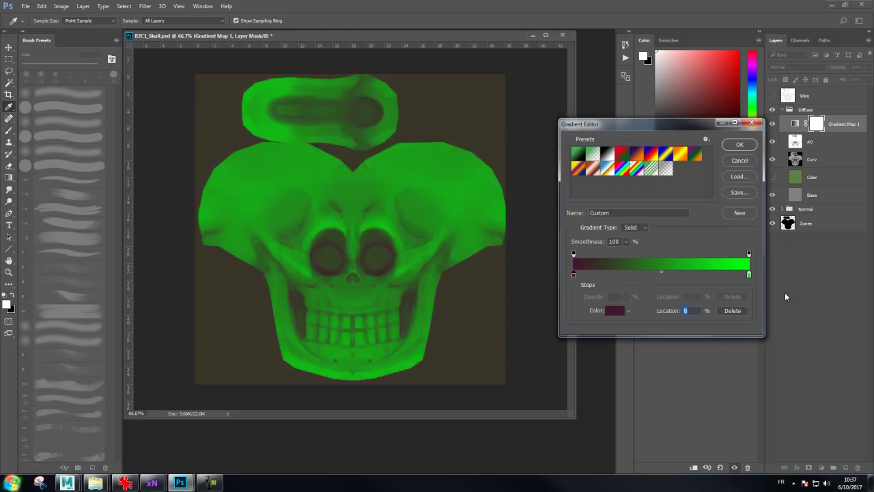
# Move the bright green right stop to the middle of the gradient, about 50%
pyautogui.click(748, 275)
pyautogui.click(615, 310)
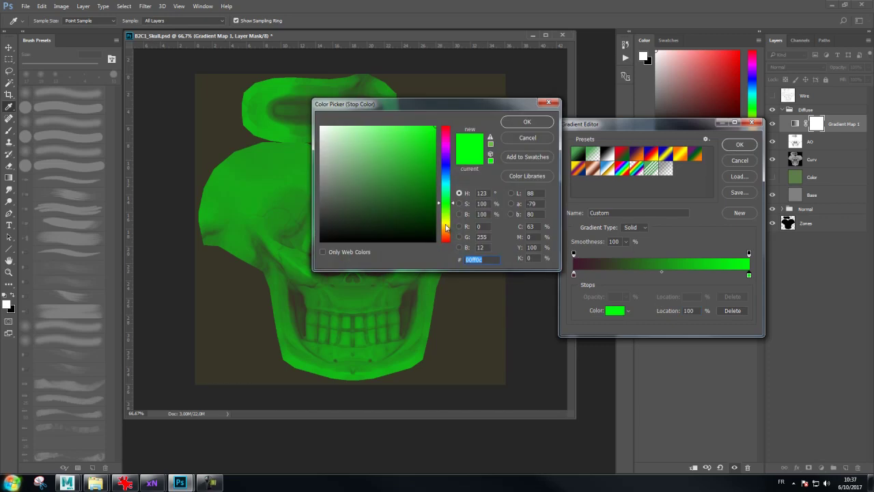
pyautogui.click(537, 139)
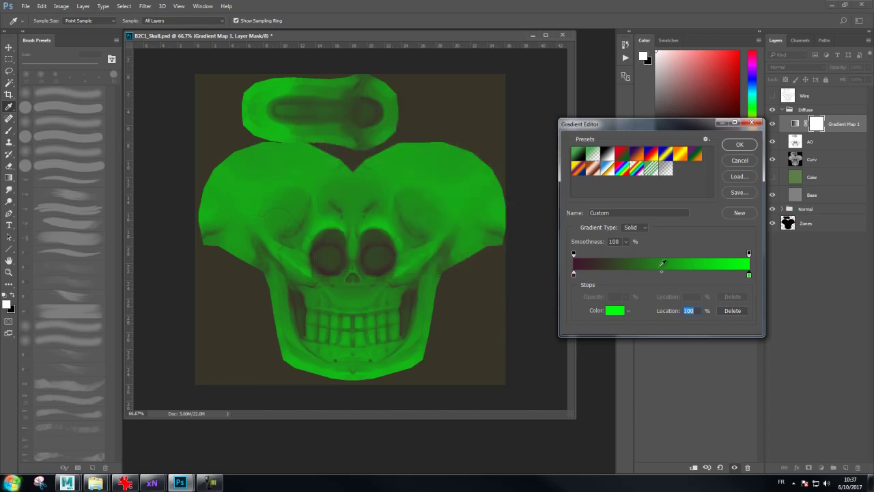
pyautogui.moveTo(750, 275); pyautogui.dragTo(662, 278)
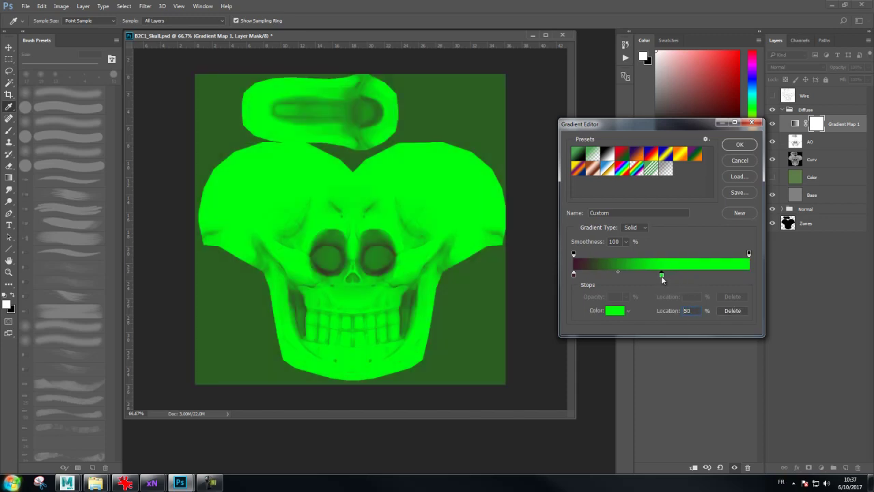
# Recolour the middle gradient stop to bone yellow-tan #c3ad56
pyautogui.click(661, 277)
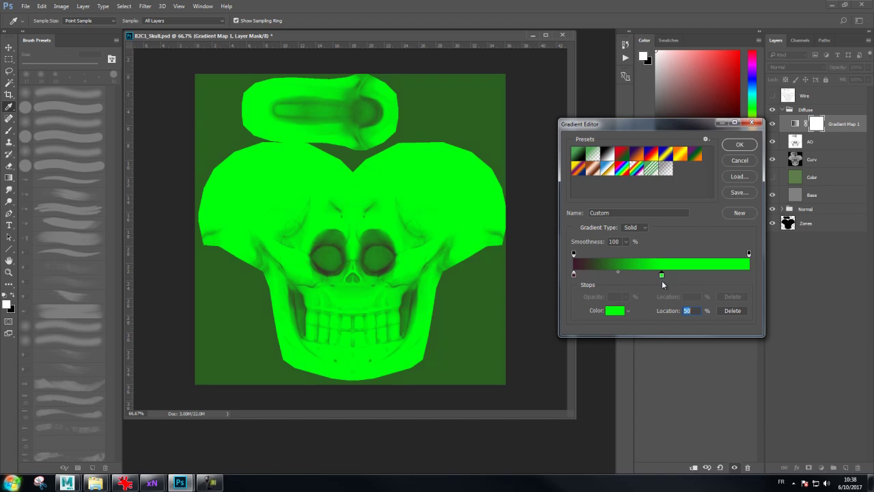
pyautogui.click(615, 311)
pyautogui.click(384, 158)
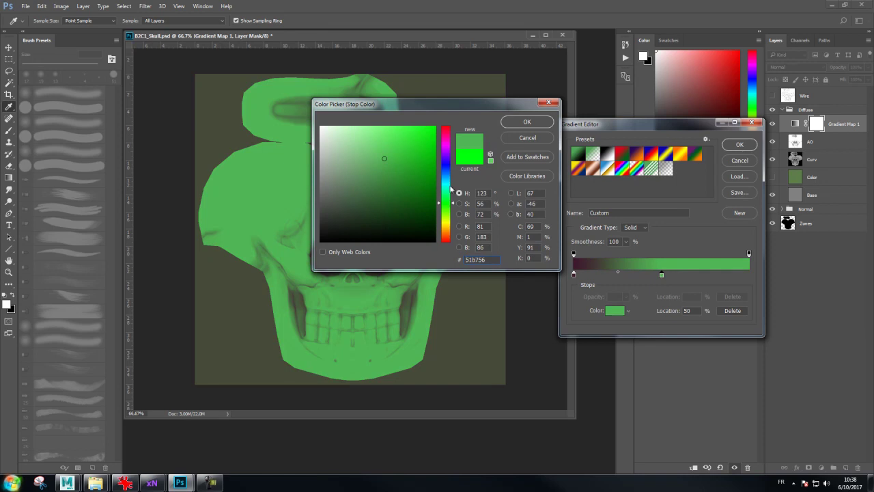
pyautogui.moveTo(449, 198); pyautogui.dragTo(446, 230)
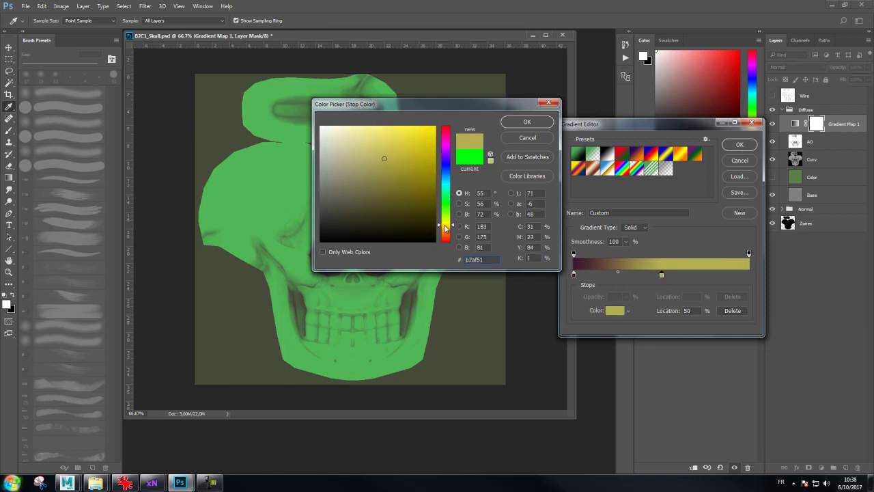
pyautogui.click(375, 157)
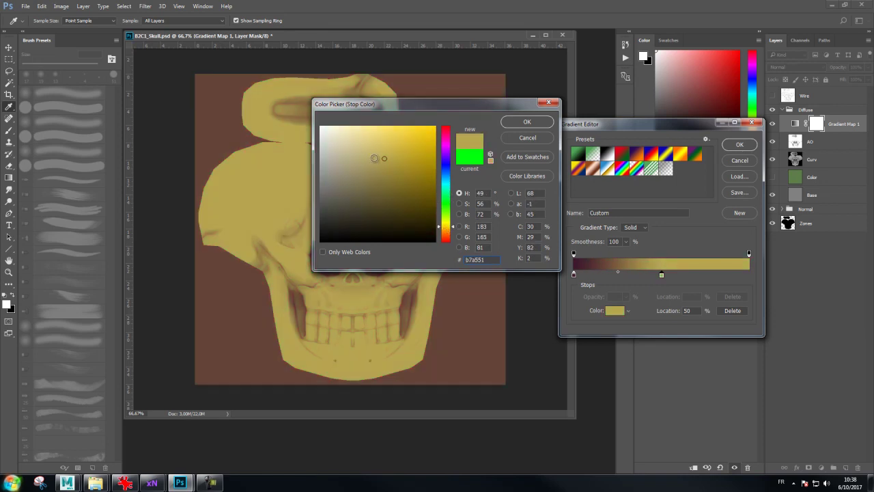
pyautogui.click(384, 157)
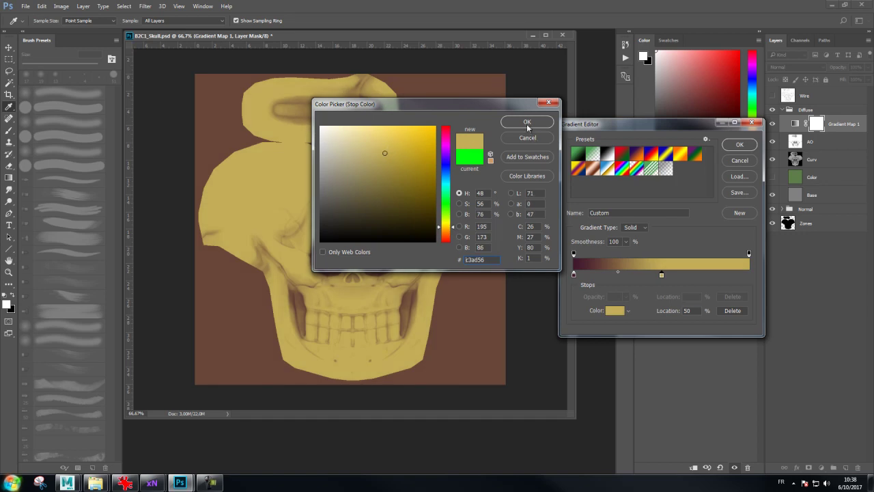
pyautogui.click(532, 123)
# Add a new white stop at the gradient's 100% end
pyautogui.click(750, 275)
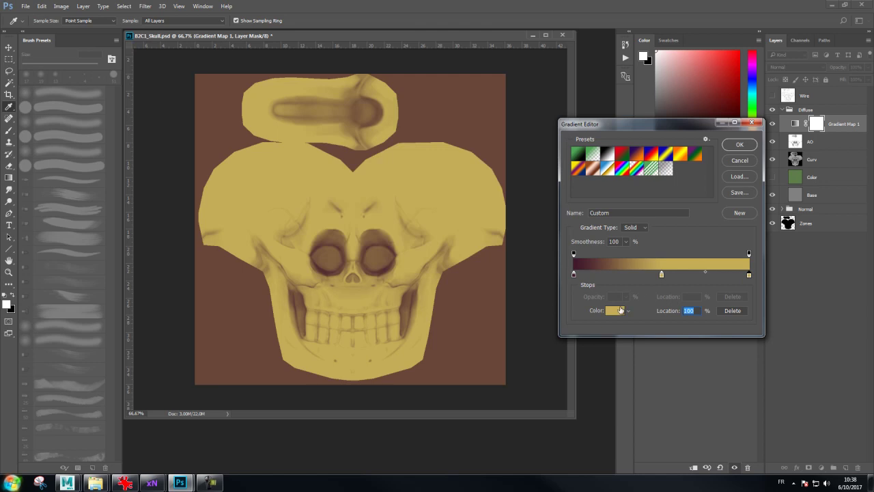
pyautogui.click(615, 310)
pyautogui.moveTo(344, 140); pyautogui.dragTo(297, 102)
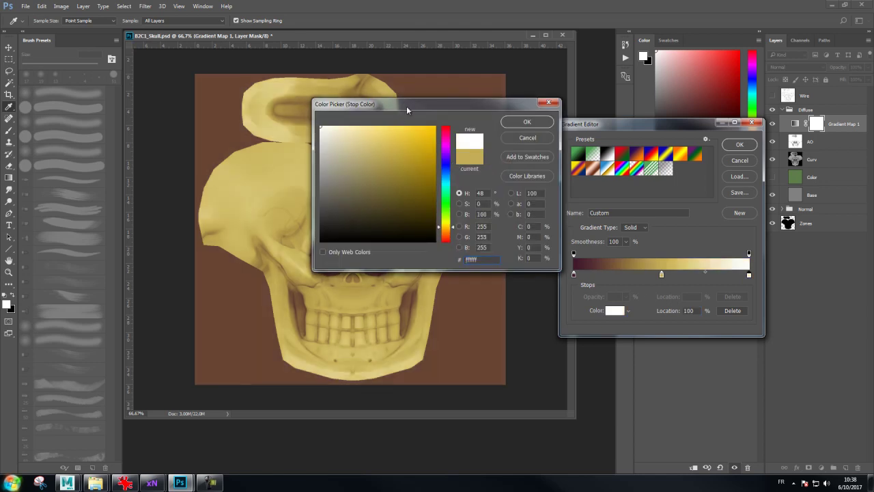
pyautogui.moveTo(407, 105); pyautogui.dragTo(529, 62)
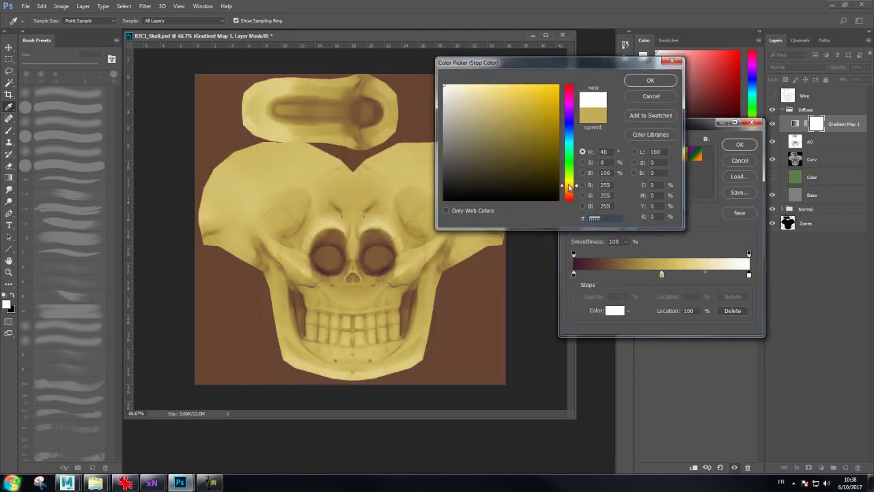
# Set the gradient's right stop to pale peach fde2be
pyautogui.click(569, 182)
pyautogui.moveTo(569, 184); pyautogui.dragTo(571, 193)
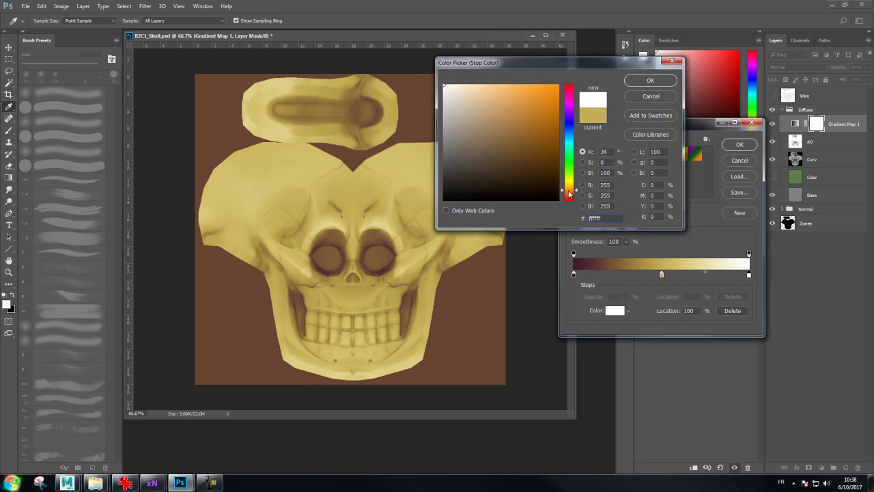
pyautogui.click(471, 86)
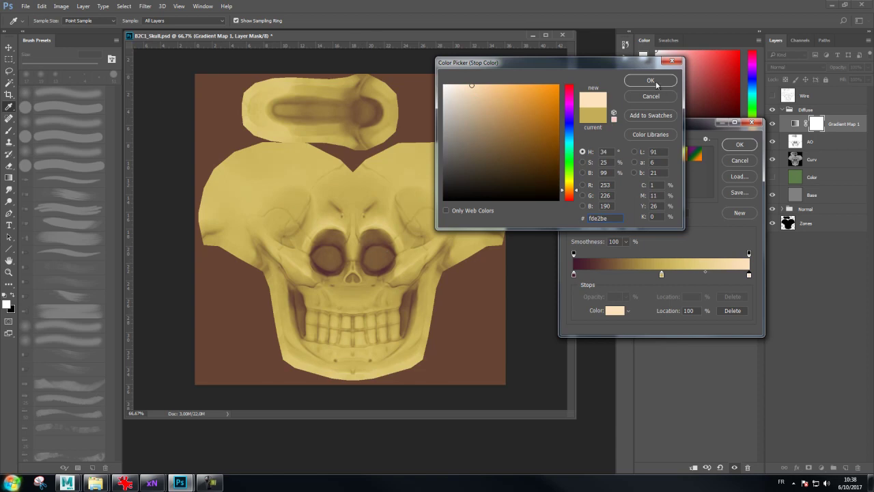
pyautogui.click(650, 81)
# Set the gradient's left stop to dark magenta 4d0e2f
pyautogui.click(574, 274)
pyautogui.click(615, 310)
pyautogui.click(537, 162)
pyautogui.click(540, 169)
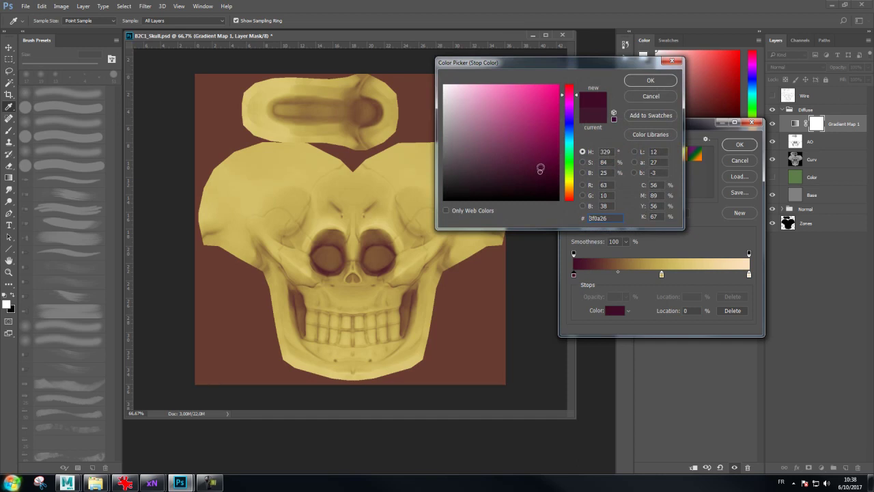
pyautogui.click(538, 165)
pyautogui.click(649, 81)
# Set the middle stop to golden tan b8974f and apply the gradient map
pyautogui.click(662, 274)
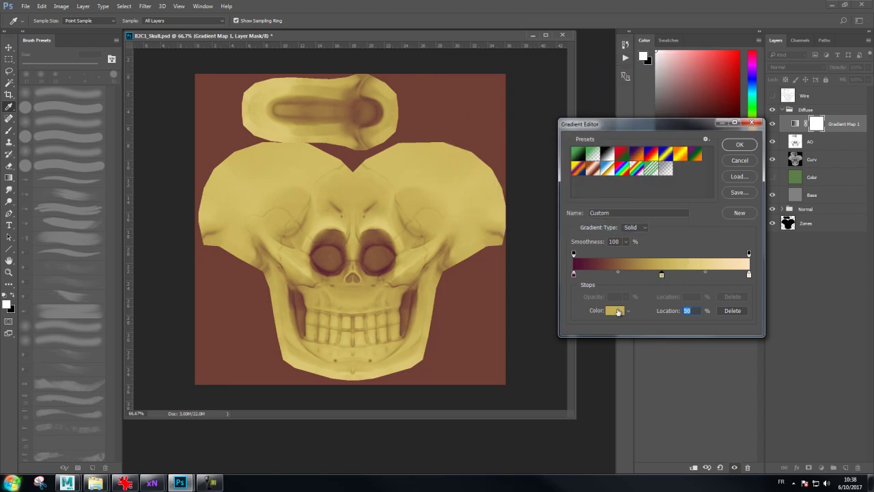
pyautogui.click(617, 311)
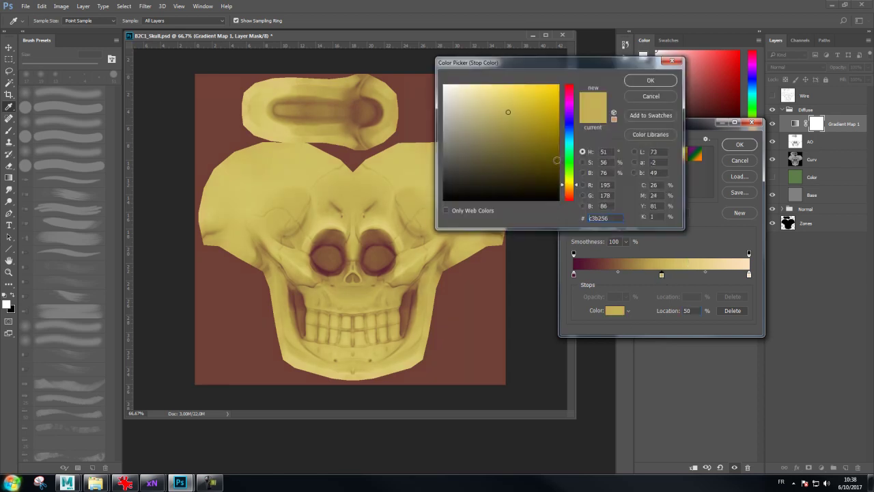
pyautogui.click(509, 117)
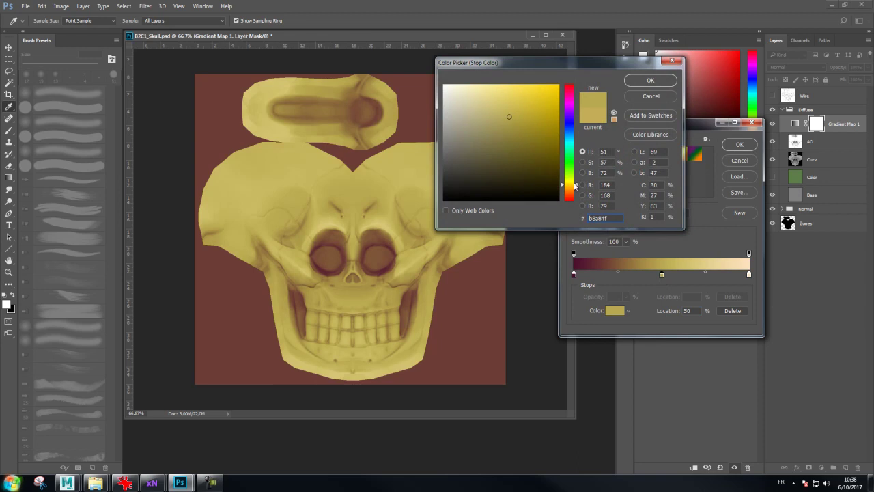
pyautogui.moveTo(575, 186); pyautogui.dragTo(576, 188)
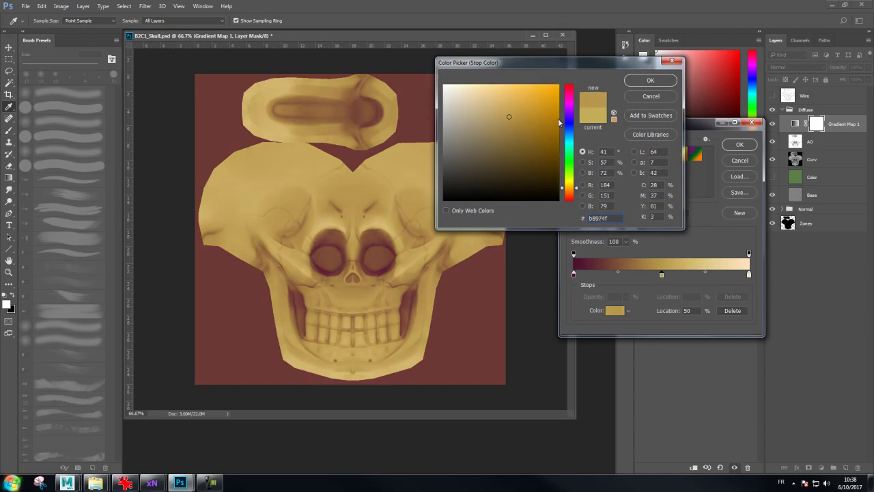
pyautogui.click(650, 81)
pyautogui.click(740, 146)
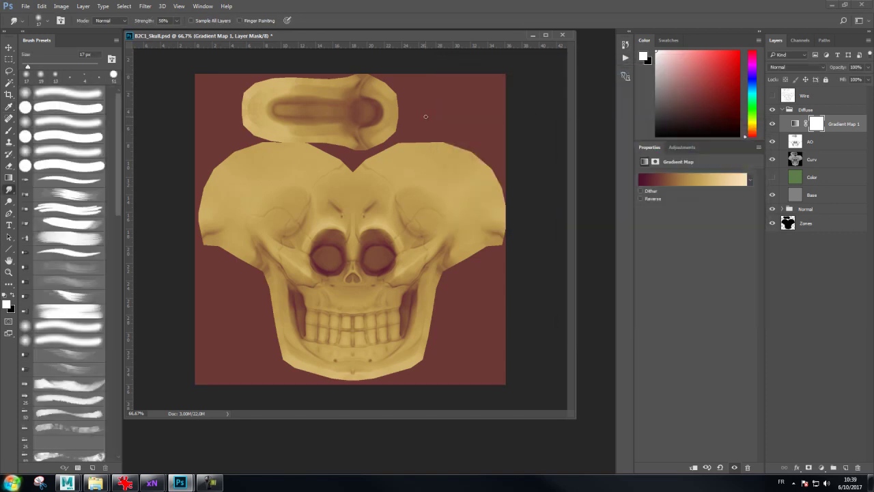
# Save a Targa copy over the existing B2C1_Skull_Diffuse.tga, replacing it
pyautogui.hotkey('ctrl', 'shift', 's')
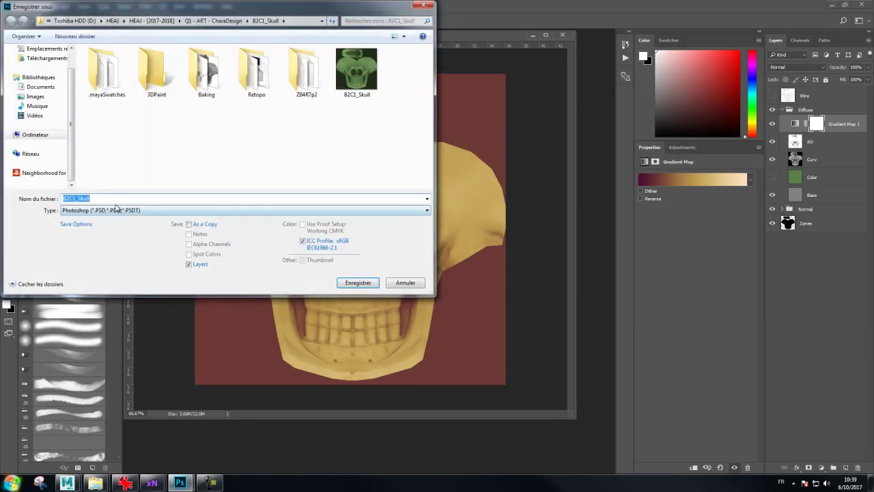
pyautogui.click(109, 210)
pyautogui.click(96, 363)
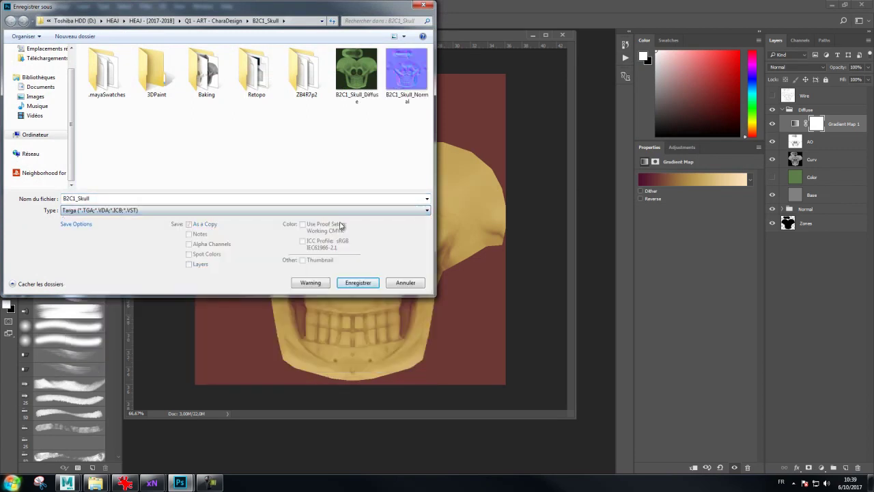
pyautogui.doubleClick(356, 71)
pyautogui.click(462, 243)
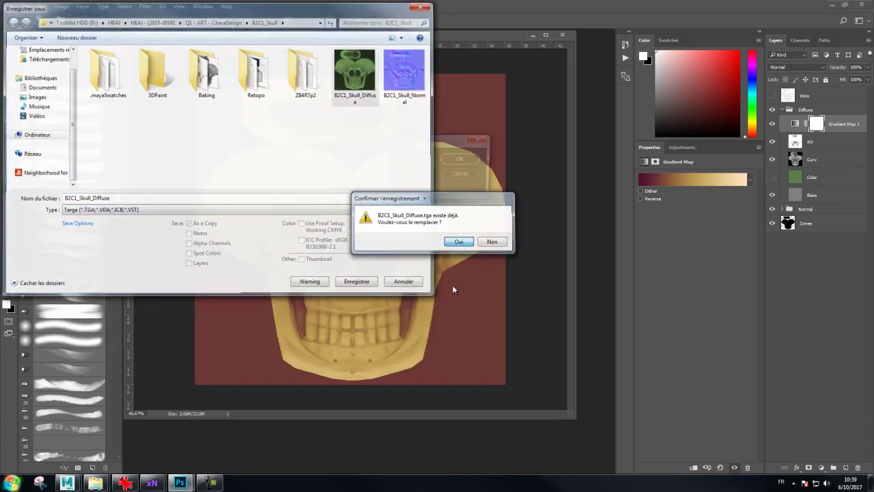
pyautogui.click(448, 160)
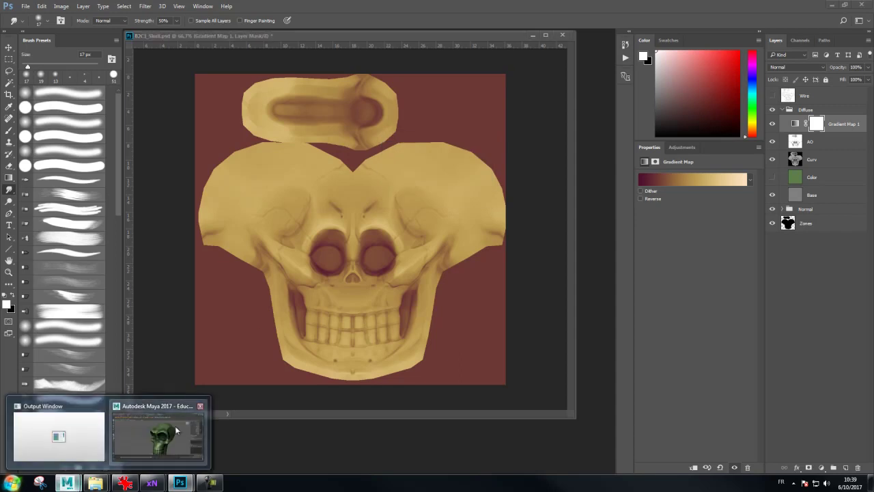
pyautogui.moveTo(66, 483)
pyautogui.click(171, 431)
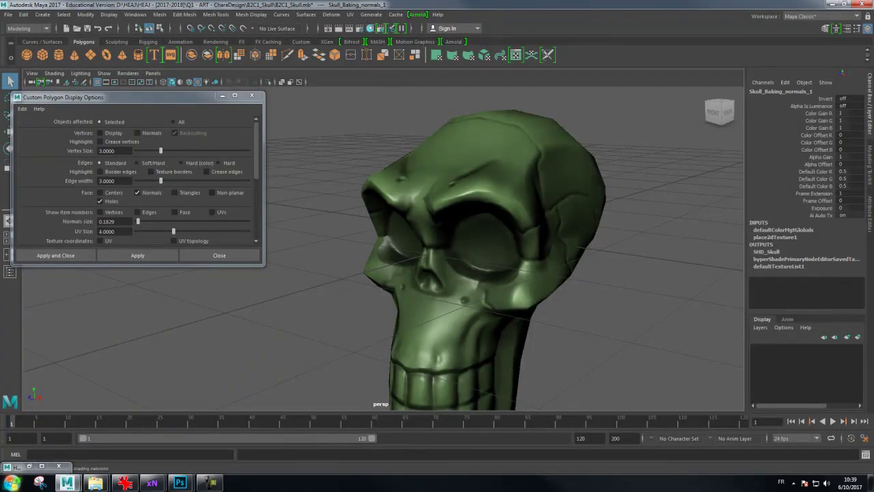
# In Hypershade, reload B2C1_Skull_Diffuse.tga and B2C1_Skull_Normal.tga into their file nodes
pyautogui.click(391, 28)
pyautogui.moveTo(484, 86); pyautogui.dragTo(367, 75)
pyautogui.moveTo(275, 61); pyautogui.dragTo(43, 27)
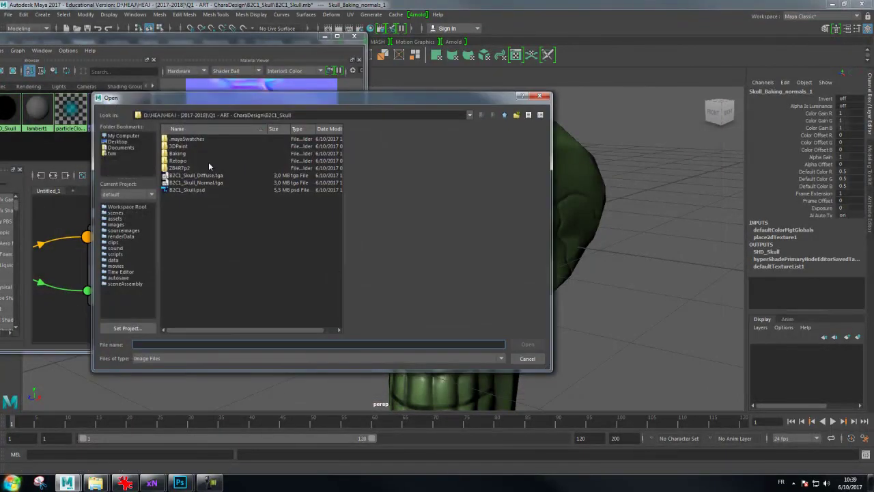
pyautogui.doubleClick(216, 176)
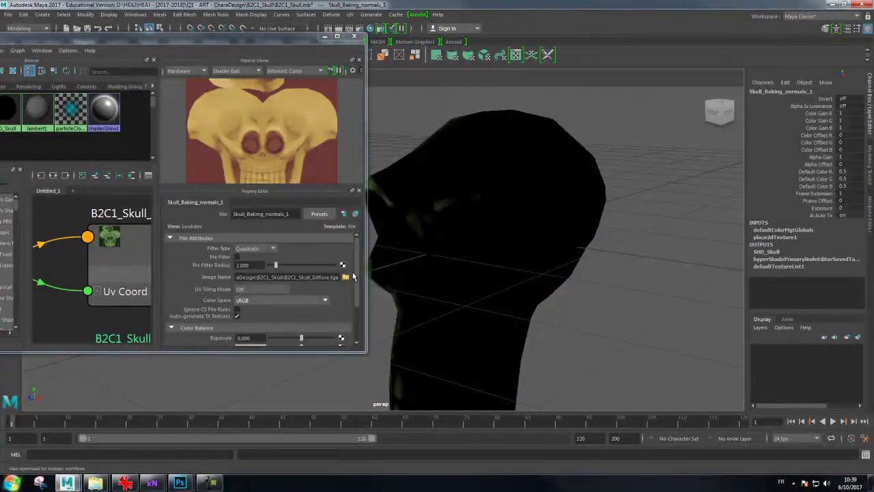
pyautogui.click(346, 277)
pyautogui.doubleClick(202, 185)
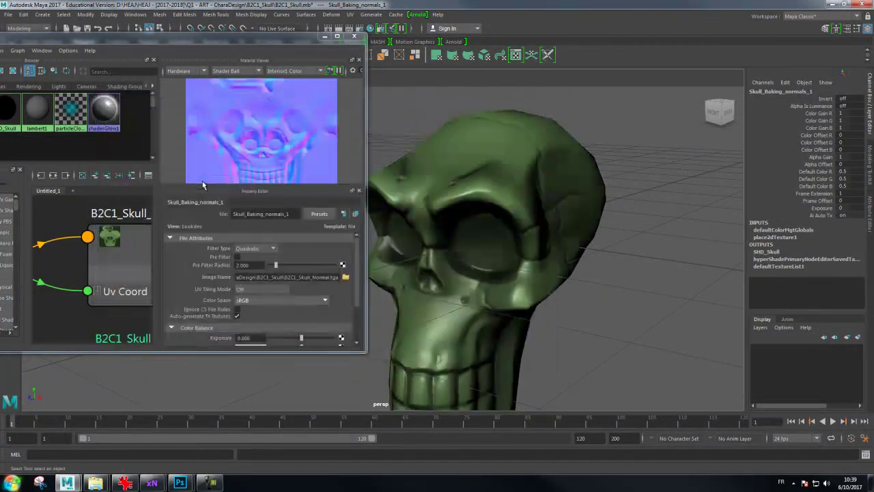
# Reload B2C1_Skull_Diffuse.tga into the skull's diffuse texture node
pyautogui.scroll(-3, 107, 245)
pyautogui.scroll(-3, 116, 249)
pyautogui.scroll(-2, 129, 254)
pyautogui.click(131, 251)
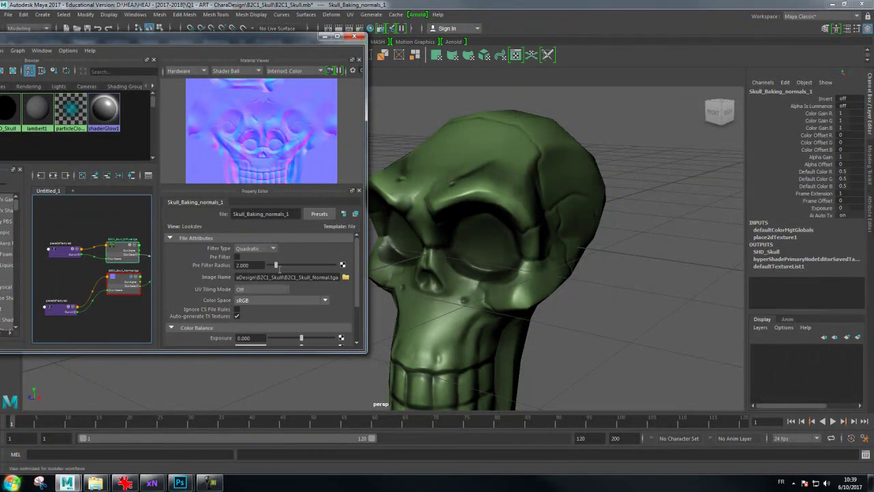
pyautogui.click(346, 278)
pyautogui.doubleClick(205, 176)
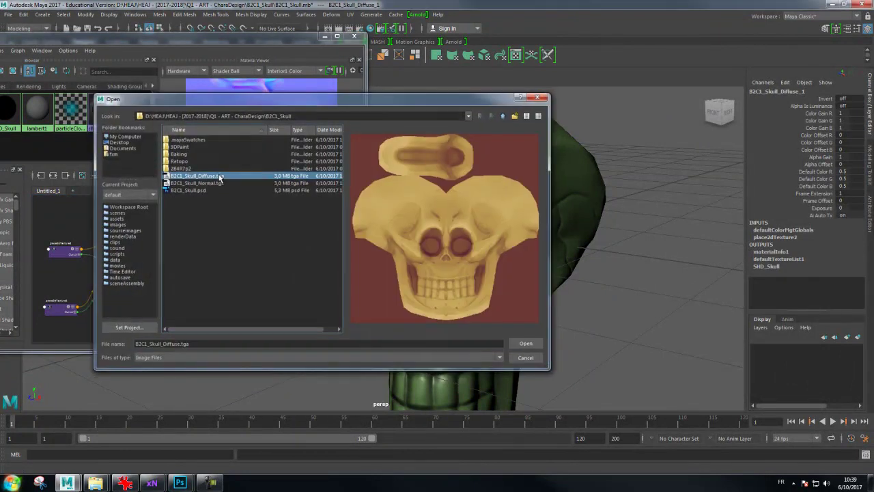
# Lower SHD_Skull's specular colour to 0.224 and check the skull's shine
pyautogui.moveTo(508, 231); pyautogui.dragTo(462, 242)
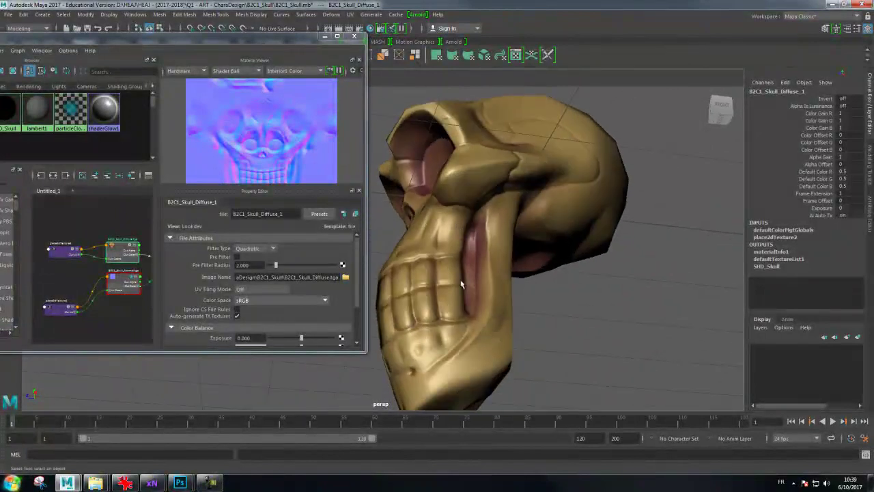
pyautogui.moveTo(467, 257); pyautogui.dragTo(491, 234)
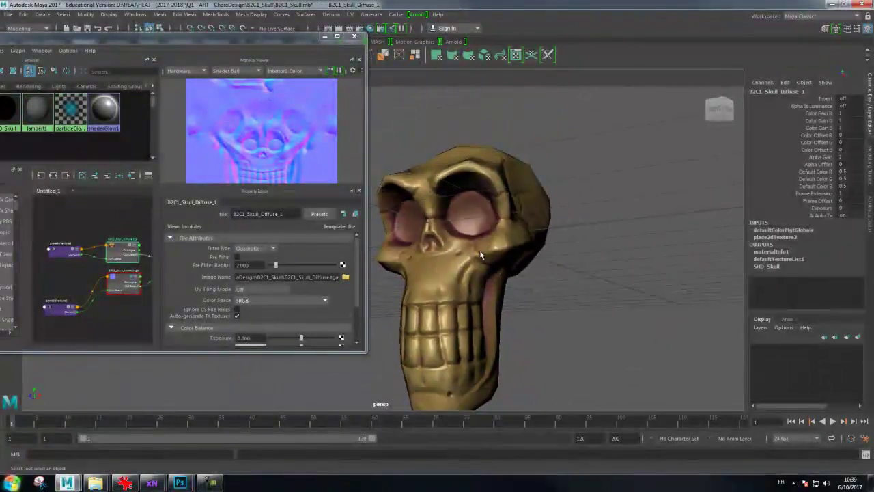
pyautogui.click(122, 270)
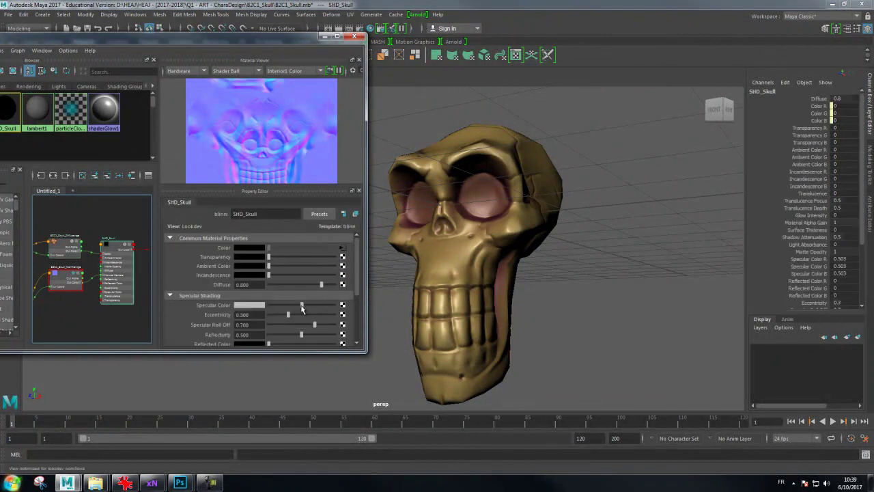
pyautogui.moveTo(303, 305); pyautogui.dragTo(282, 306)
pyautogui.moveTo(379, 312)
pyautogui.keyDown('alt'); pyautogui.mouseDown()
pyautogui.moveTo(488, 260)
pyautogui.moveTo(527, 289)
pyautogui.moveTo(469, 254)
pyautogui.moveTo(475, 268)
pyautogui.moveTo(469, 250)
pyautogui.moveTo(543, 239)
pyautogui.moveTo(471, 247)
pyautogui.moveTo(503, 253)
pyautogui.moveTo(488, 252)
pyautogui.mouseUp(); pyautogui.keyUp('alt')
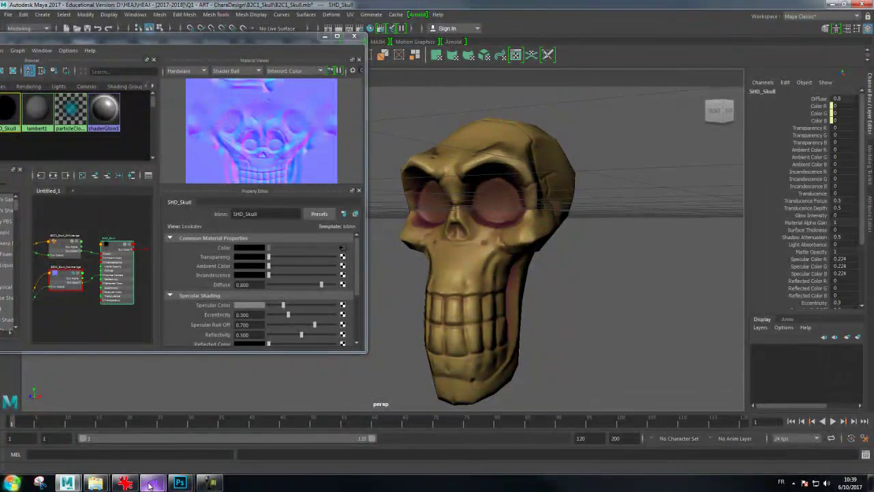
# Darken the gradient map's shadow stop to reddish #35121b and apply it
pyautogui.moveTo(179, 483)
pyautogui.click(211, 448)
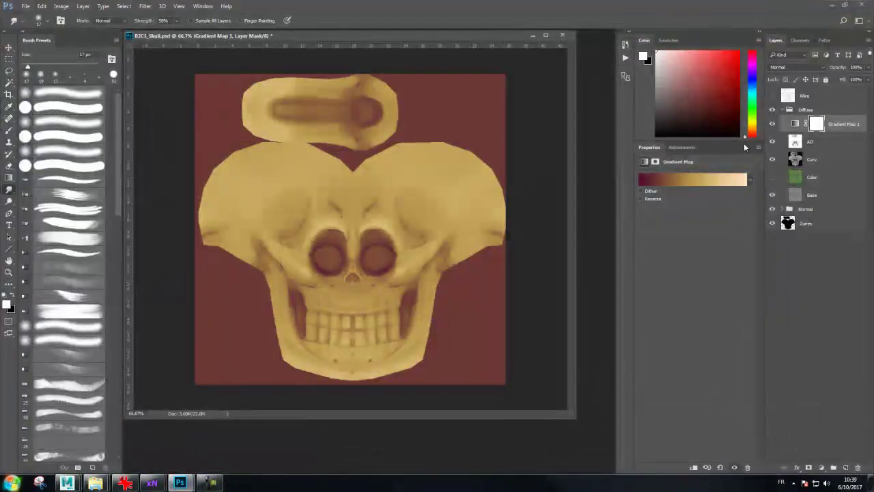
pyautogui.click(687, 177)
pyautogui.click(573, 276)
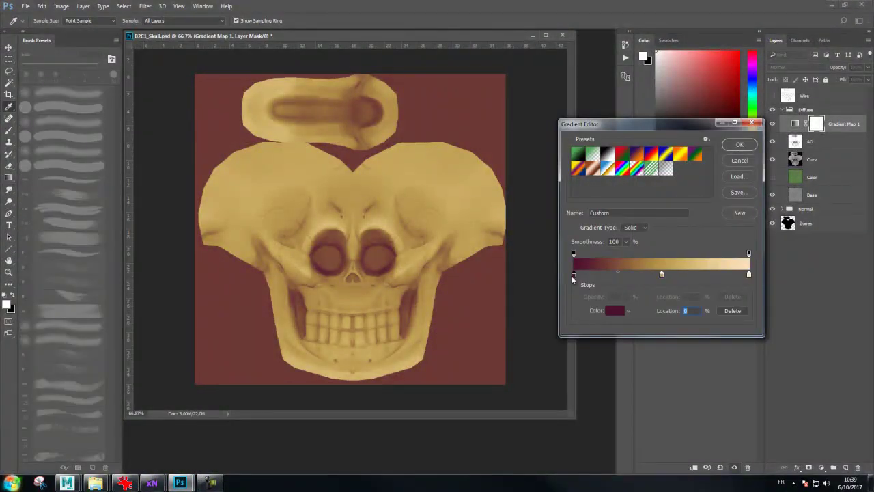
pyautogui.click(613, 312)
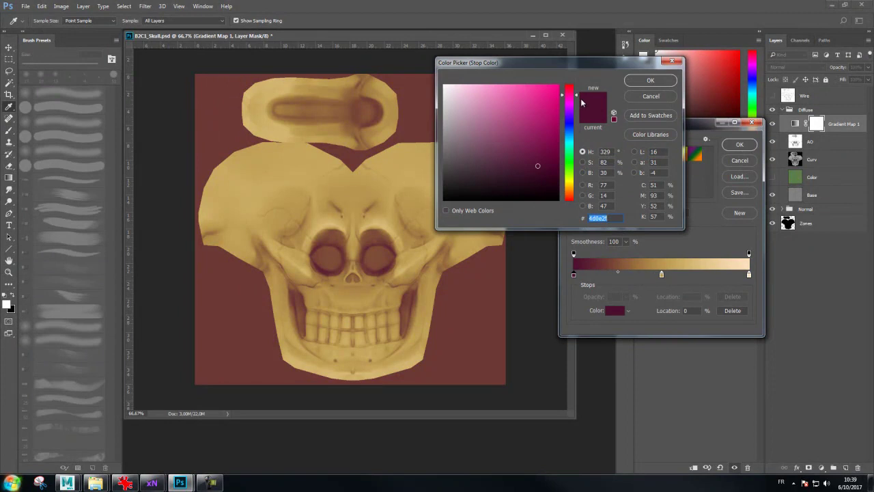
pyautogui.moveTo(582, 102); pyautogui.dragTo(568, 101)
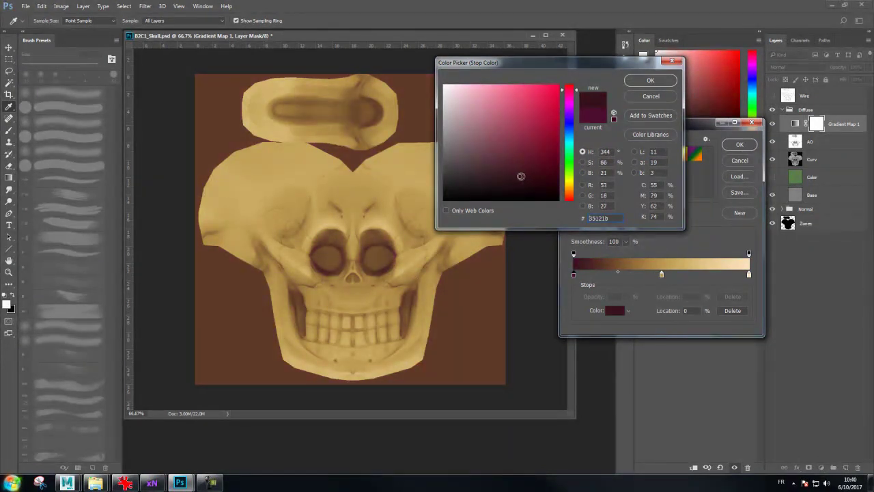
pyautogui.click(651, 80)
pyautogui.press('r')
pyautogui.click(740, 144)
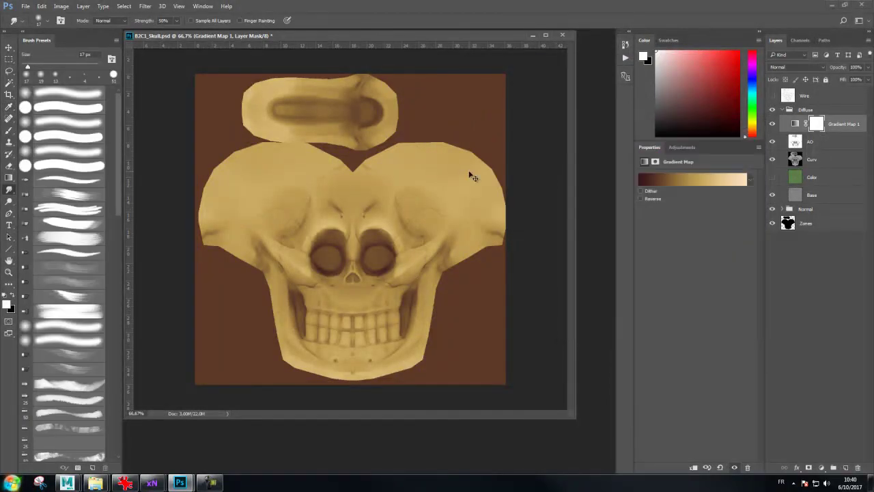
# Save the PSD and re-export it as Targa over B2C1_Skull_Diffuse.tga
pyautogui.hotkey('ctrl', 's')
pyautogui.hotkey('ctrl', 'shift', 's')
pyautogui.click(116, 209)
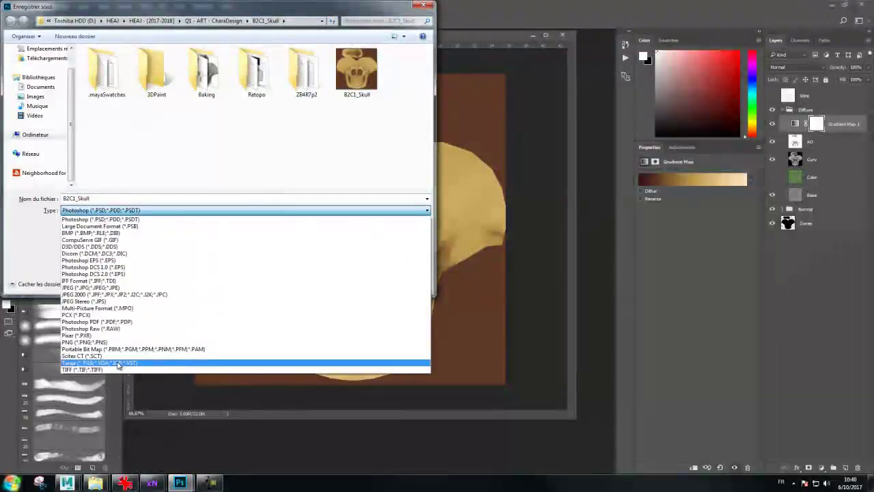
pyautogui.click(117, 363)
pyautogui.doubleClick(356, 71)
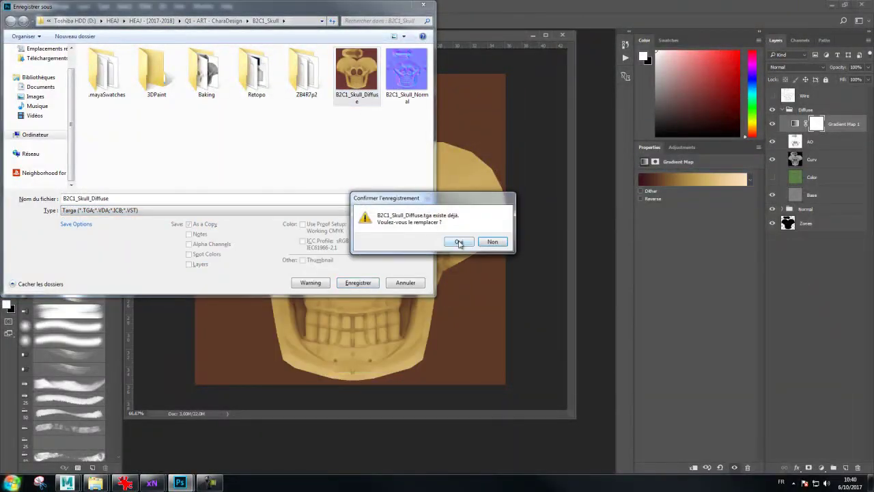
pyautogui.click(459, 243)
pyautogui.click(461, 159)
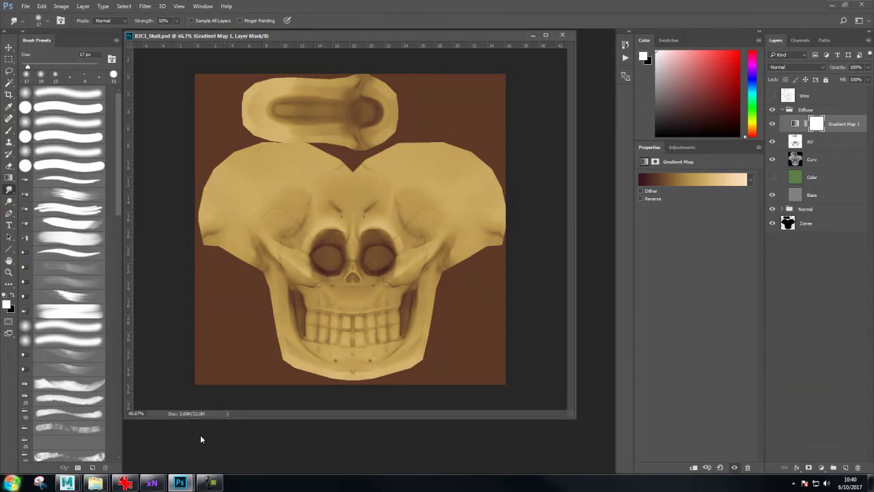
pyautogui.click(71, 484)
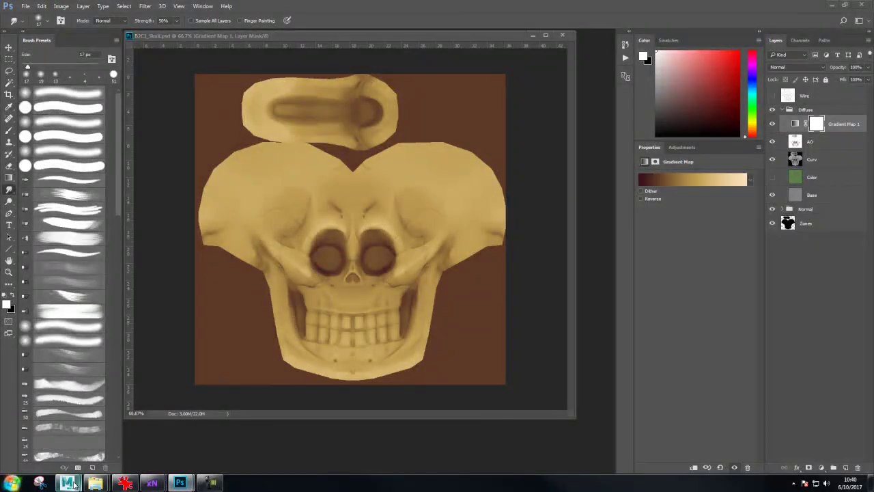
# Reload the updated TGA into the B2C1_Skull_Diffuse_1 file node and inspect the skull
pyautogui.click(145, 435)
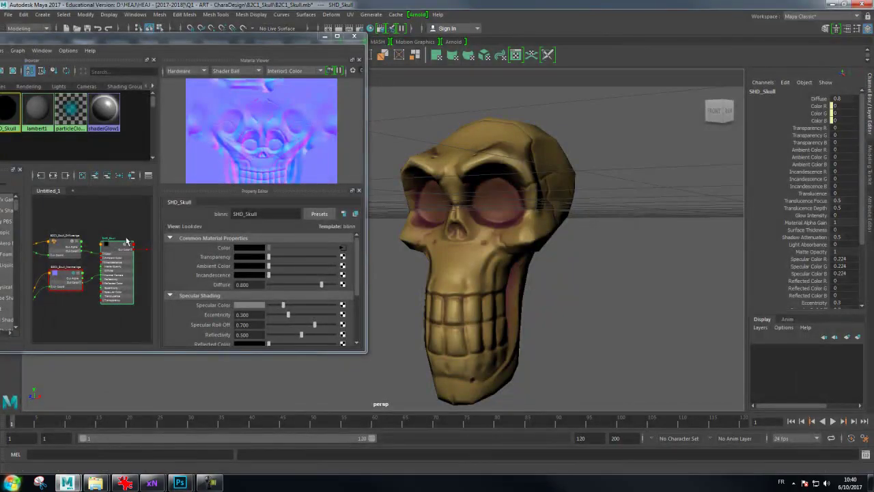
pyautogui.click(72, 254)
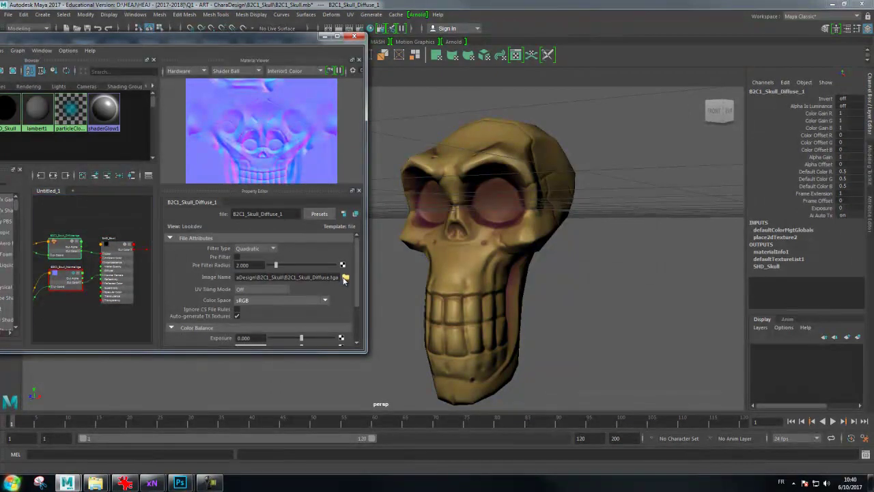
pyautogui.click(345, 278)
pyautogui.doubleClick(195, 176)
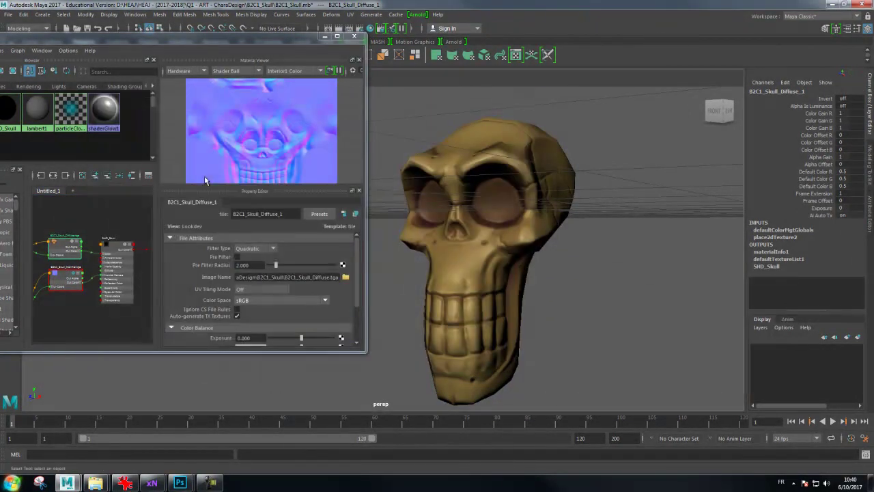
pyautogui.click(326, 36)
pyautogui.moveTo(478, 252)
pyautogui.mouseDown()
pyautogui.moveTo(447, 258)
pyautogui.moveTo(455, 261)
pyautogui.mouseUp()
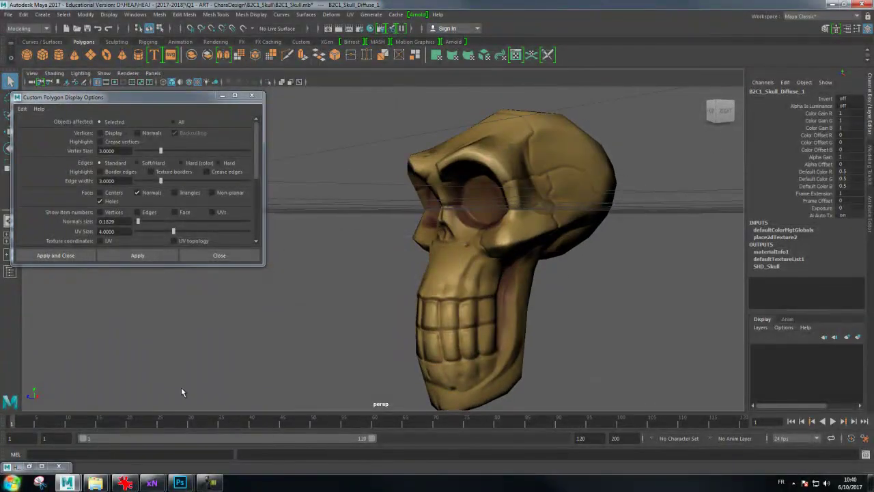
# Warm the skull texture's gradient map middle stop to orange #b88a4f
pyautogui.moveTo(180, 483)
pyautogui.click(215, 458)
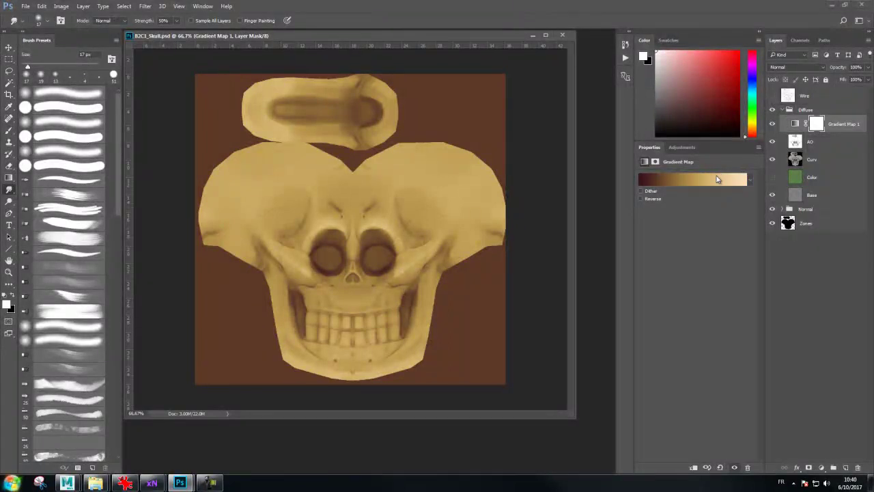
pyautogui.click(717, 179)
pyautogui.click(662, 274)
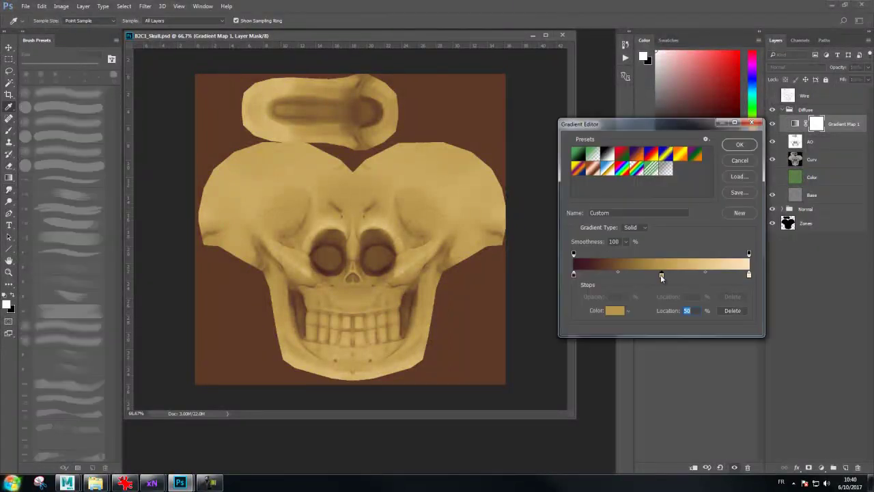
pyautogui.click(613, 310)
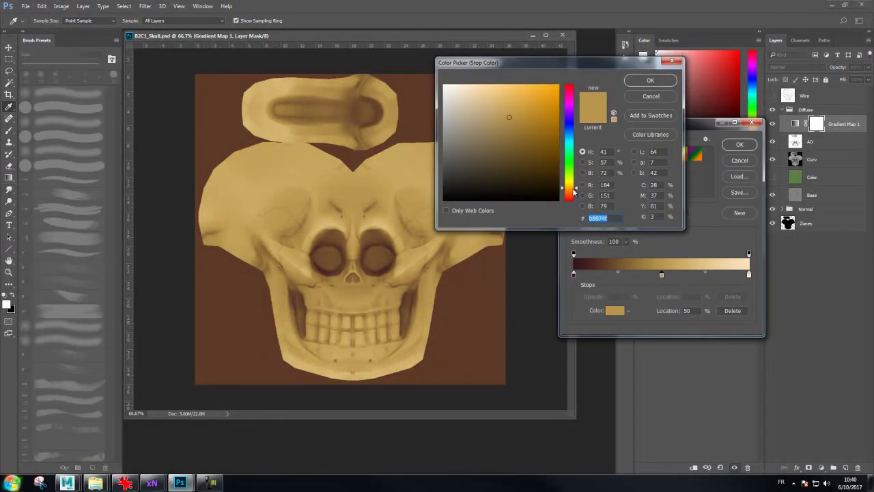
pyautogui.moveTo(573, 190); pyautogui.dragTo(576, 193)
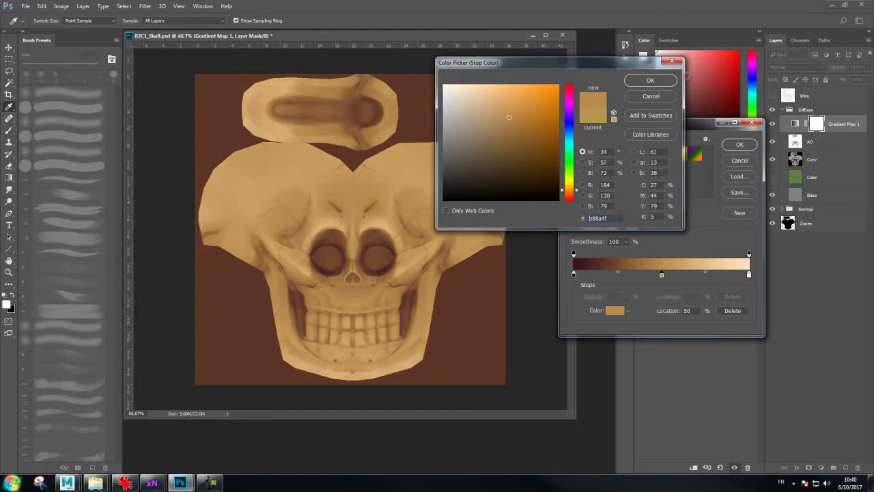
pyautogui.click(649, 80)
pyautogui.click(738, 145)
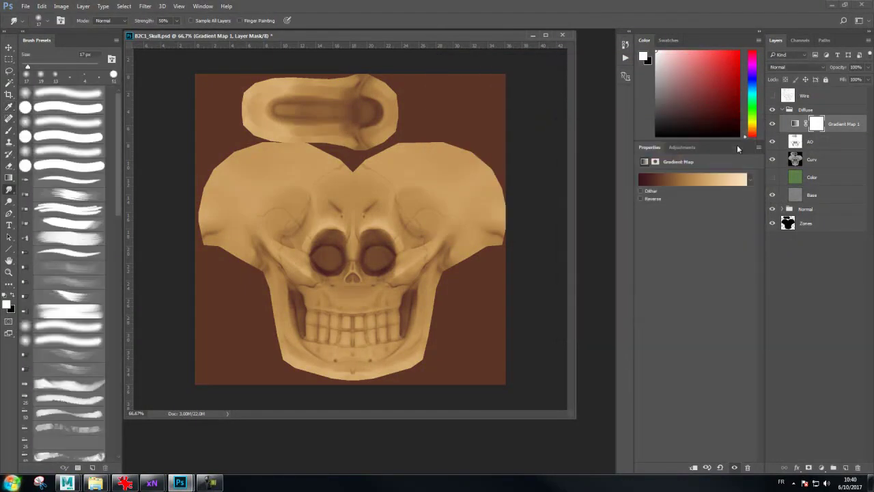
# Re-save the texture as a Targa file, overwriting the existing Diffuse file
pyautogui.hotkey('ctrl', 's')
pyautogui.hotkey('ctrl', 'shift', 's')
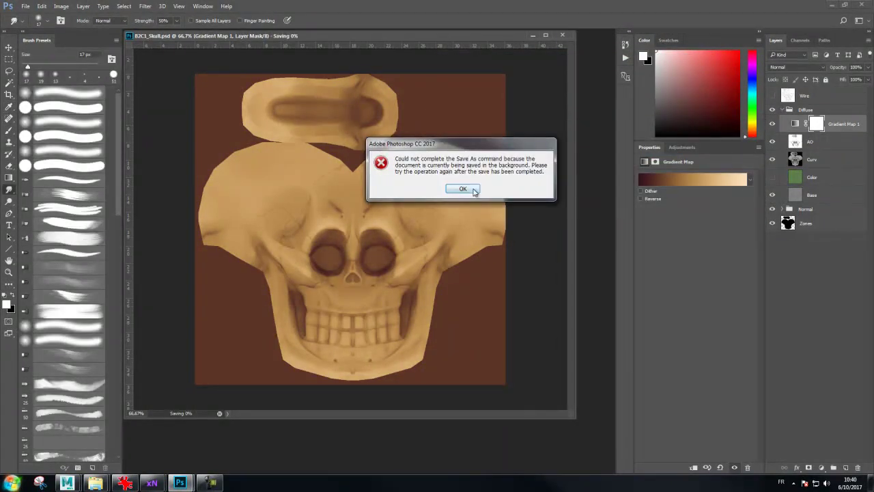
pyautogui.click(474, 190)
pyautogui.hotkey('ctrl', 'shift', 's')
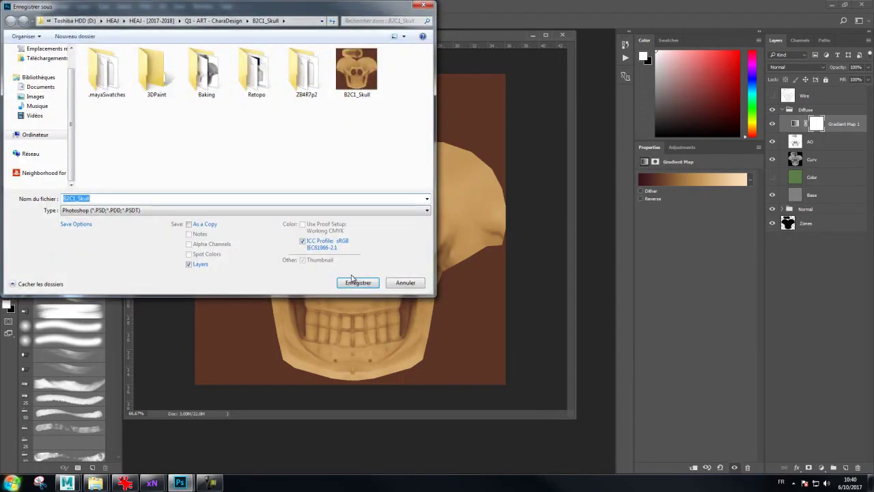
pyautogui.click(303, 210)
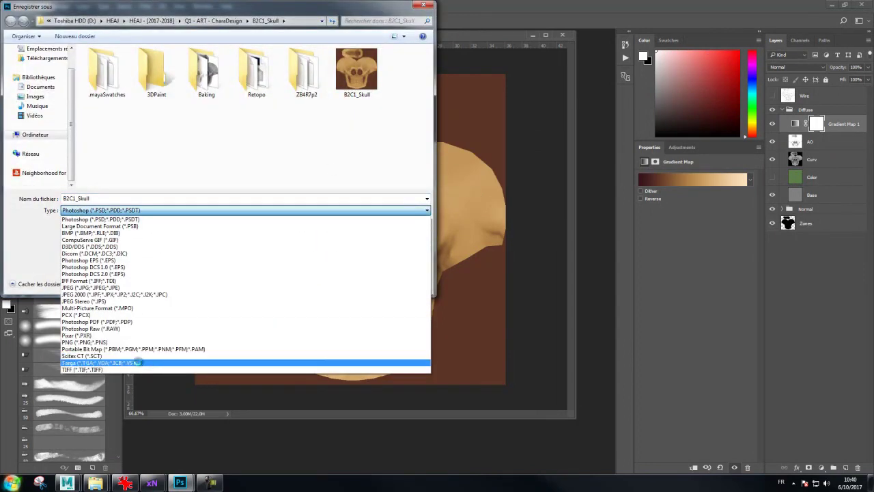
pyautogui.click(142, 361)
pyautogui.doubleClick(362, 101)
pyautogui.click(456, 241)
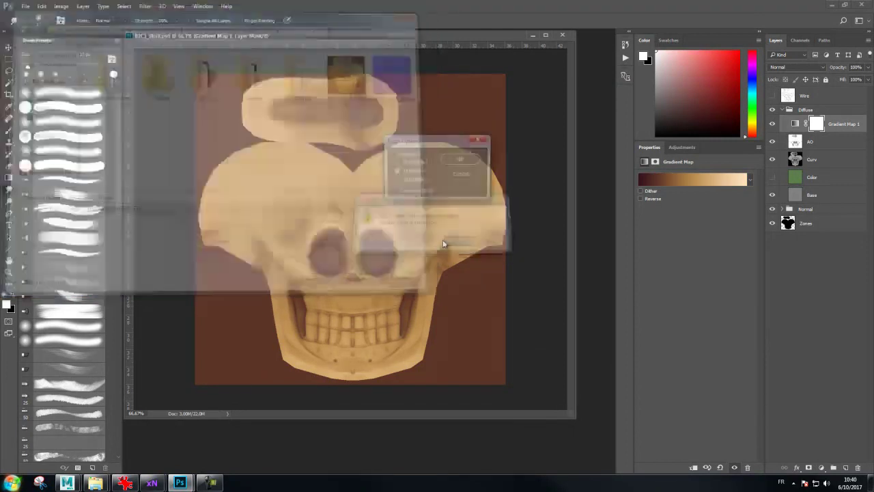
pyautogui.click(480, 163)
pyautogui.moveTo(67, 482)
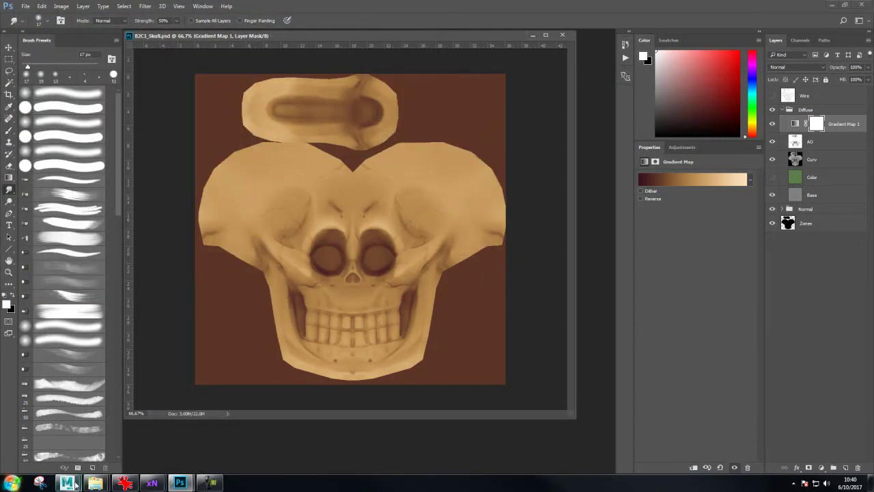
# Reload the Diffuse TGA in Maya's Hypershade and orbit to the skull's front
pyautogui.click(157, 430)
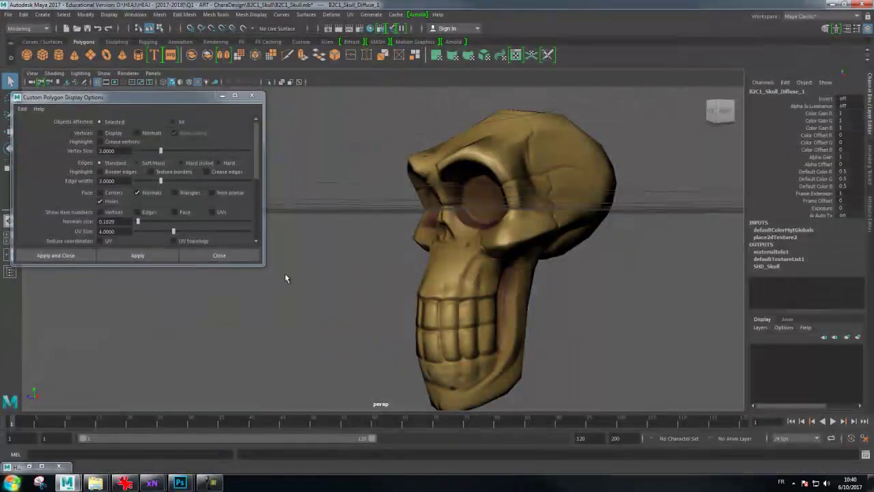
pyautogui.click(16, 467)
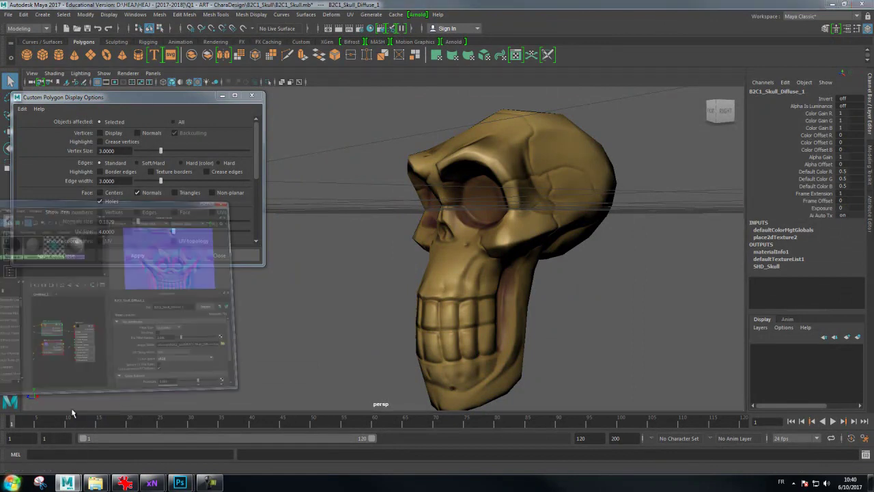
pyautogui.click(345, 280)
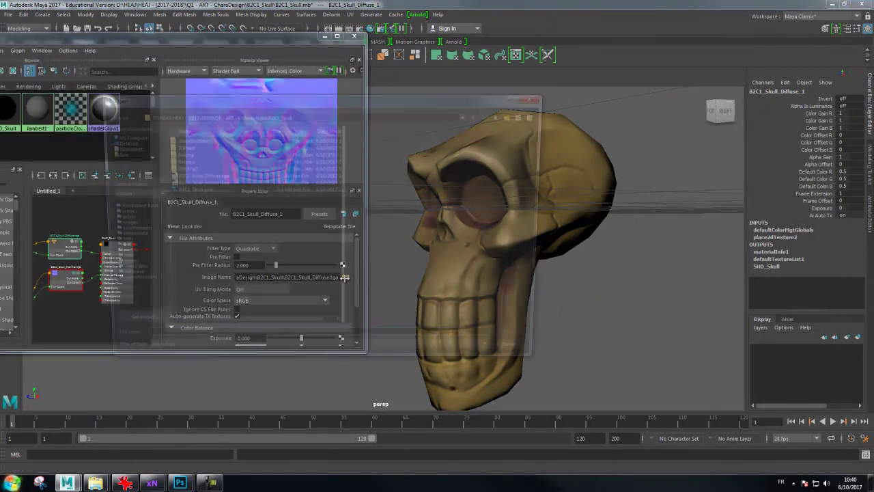
pyautogui.doubleClick(211, 179)
pyautogui.moveTo(557, 216); pyautogui.dragTo(507, 260)
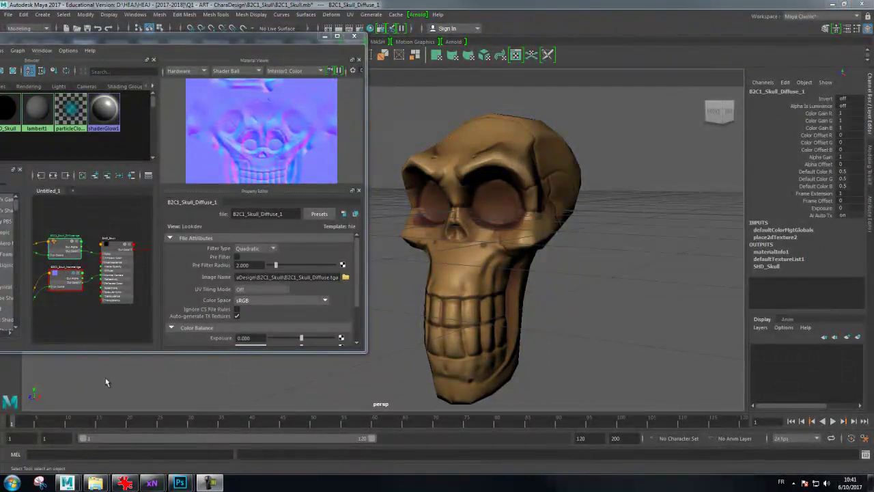
pyautogui.click(14, 483)
# Launch 3D-Coat from the Windows program search
pyautogui.click(41, 460)
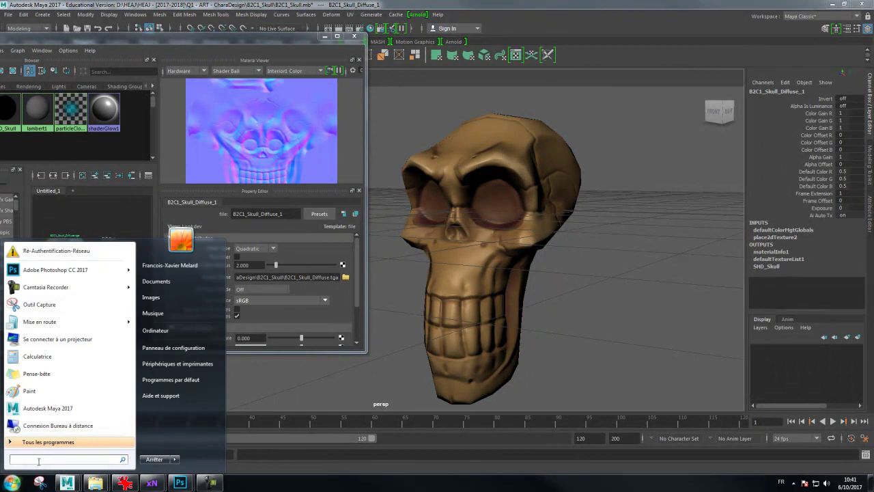
pyautogui.write('3d')
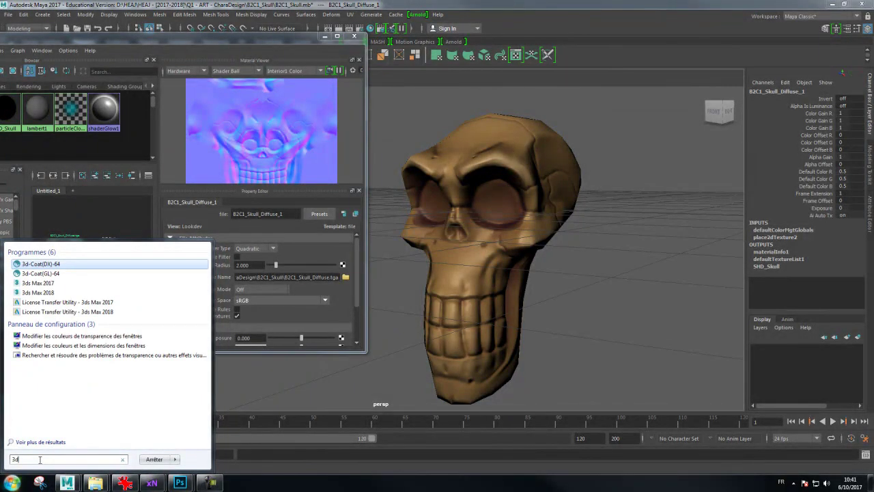
pyautogui.press('Return')
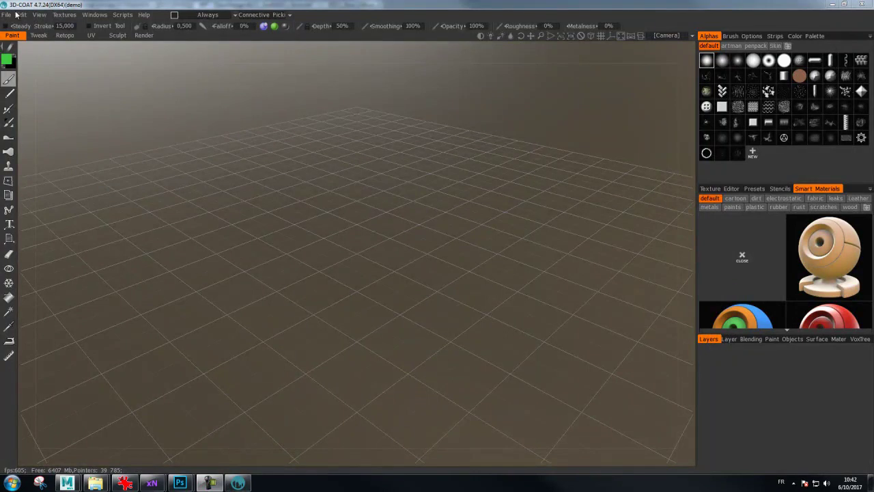
# Choose B2D1Skull_Low from D:\HEAJ\HEAJ - [2017-2018]\Q1 - ANIM - Chara\Baking for per-pixel painting
pyautogui.click(5, 15)
pyautogui.moveTo(15, 76)
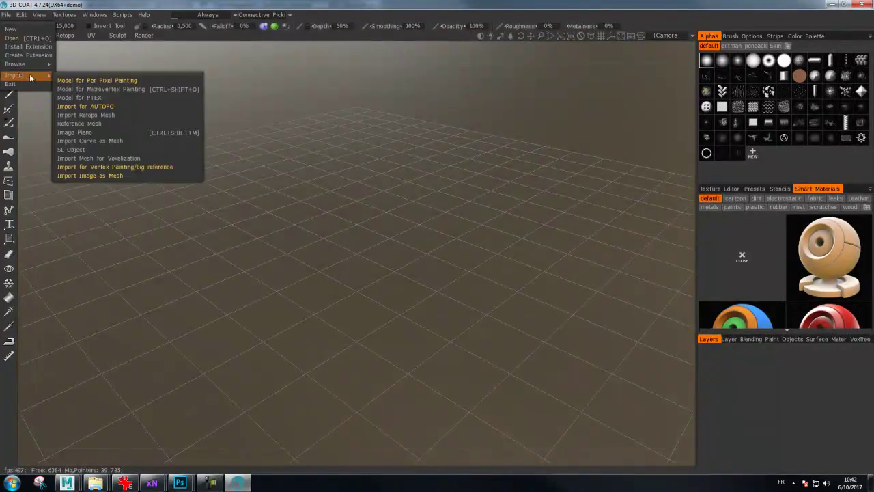
pyautogui.click(108, 80)
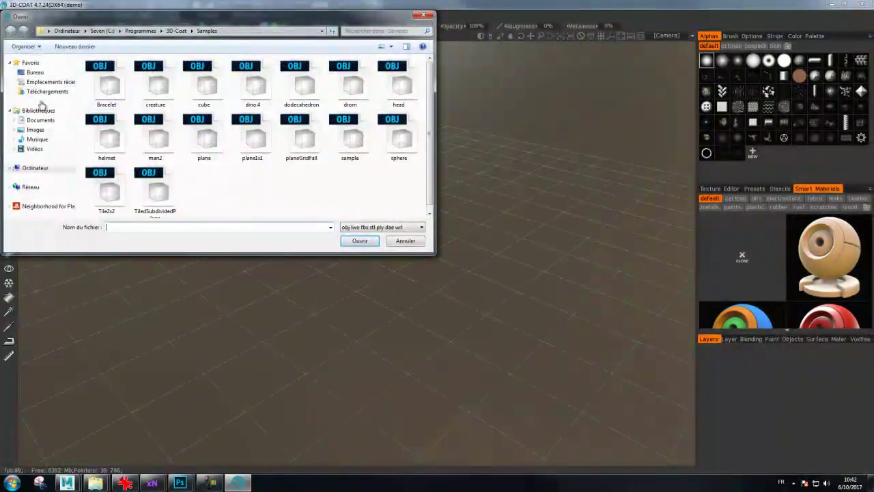
pyautogui.click(37, 175)
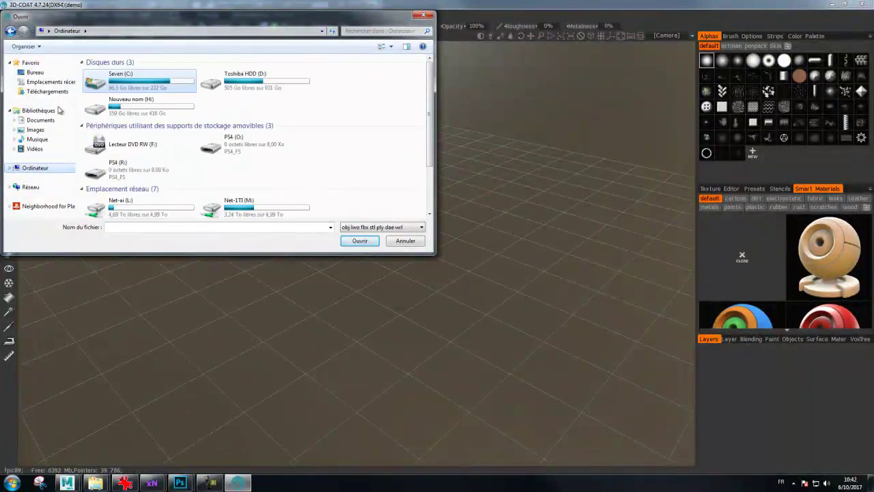
pyautogui.doubleClick(226, 81)
pyautogui.doubleClick(100, 187)
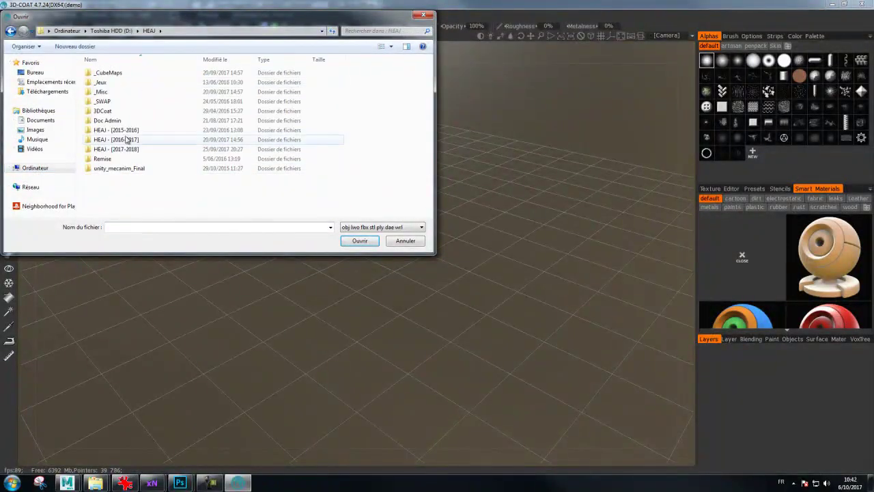
pyautogui.doubleClick(124, 148)
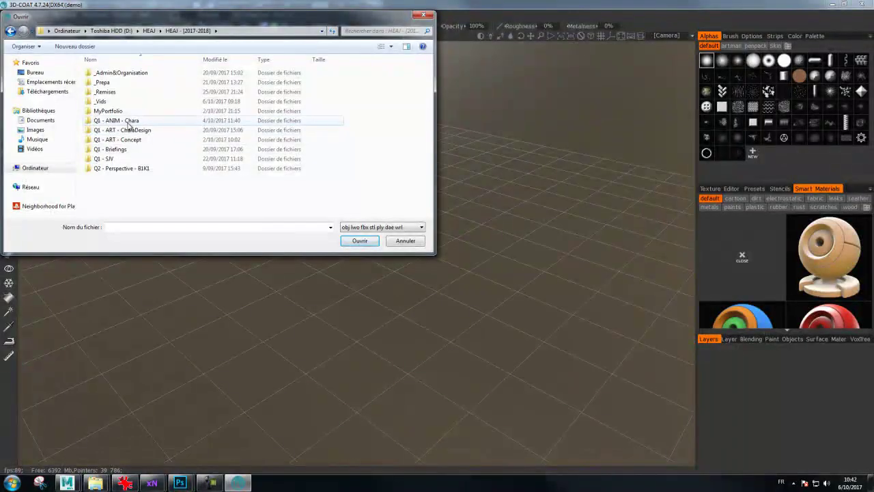
pyautogui.doubleClick(129, 122)
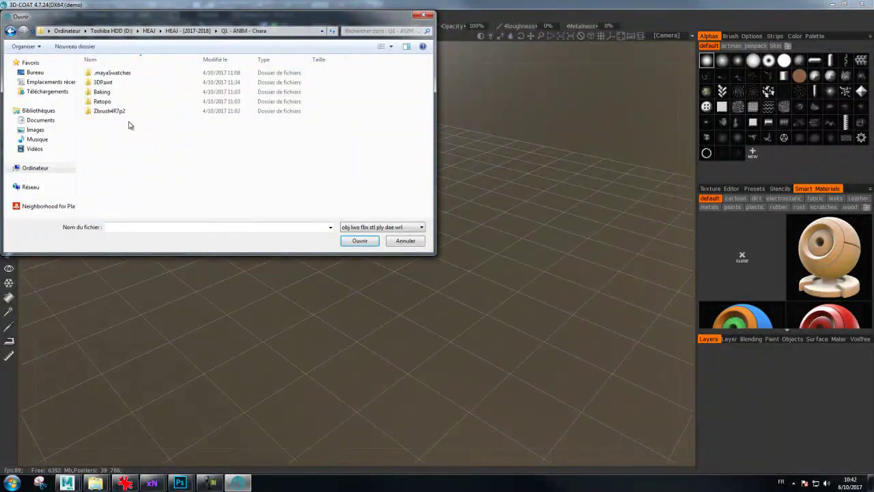
pyautogui.doubleClick(106, 92)
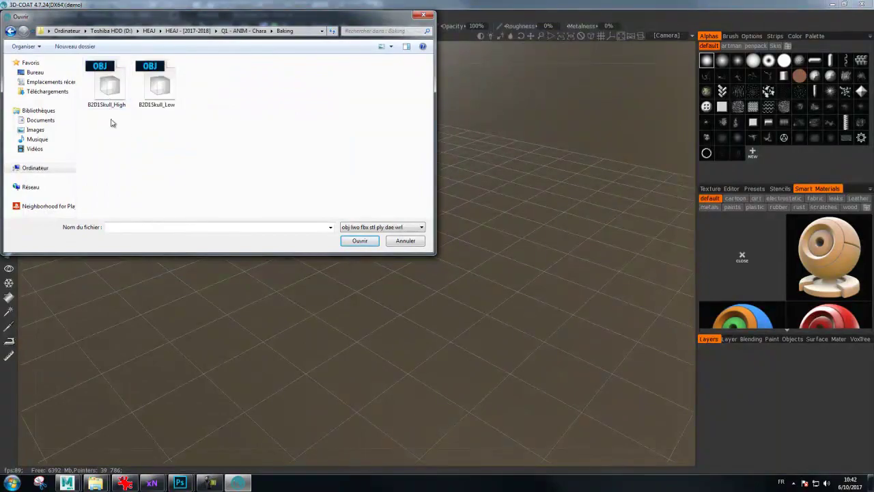
pyautogui.doubleClick(155, 94)
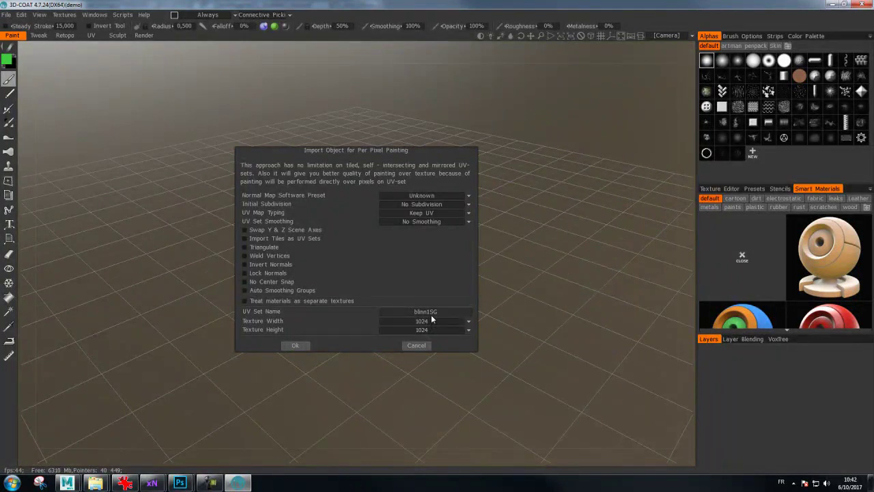
# Set the UV set name to Skull_shd, load the skull, and orbit to inspect it
pyautogui.click(431, 313)
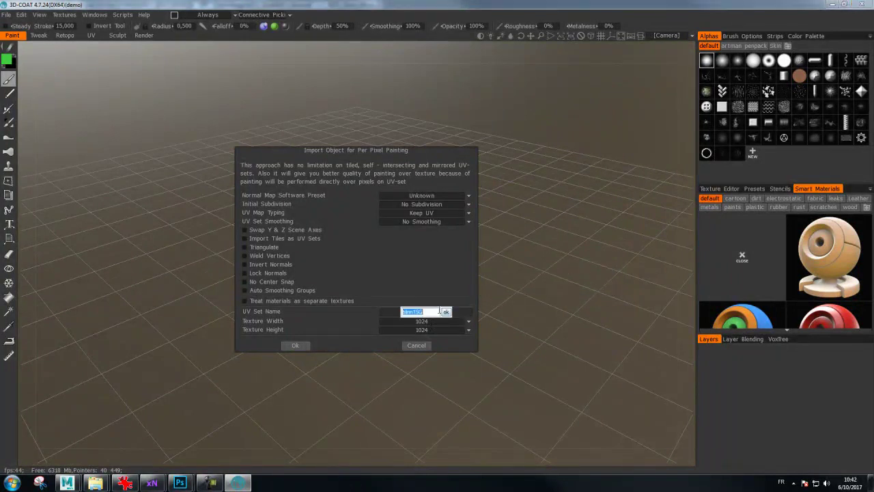
pyautogui.write('Skull_shd')
pyautogui.click(440, 311)
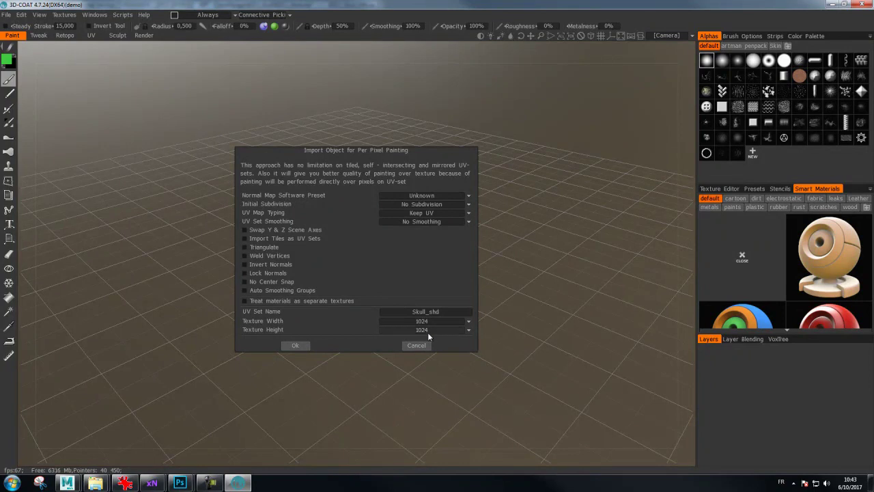
pyautogui.click(298, 345)
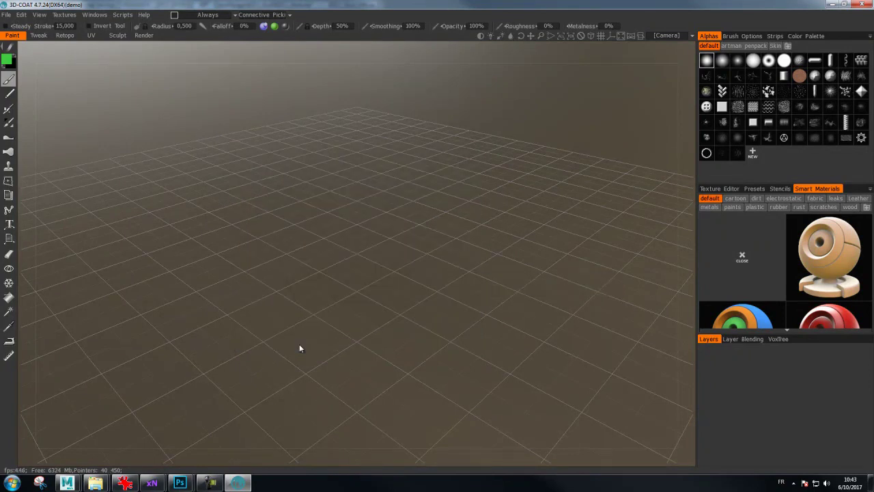
pyautogui.scroll(3, 561, 229)
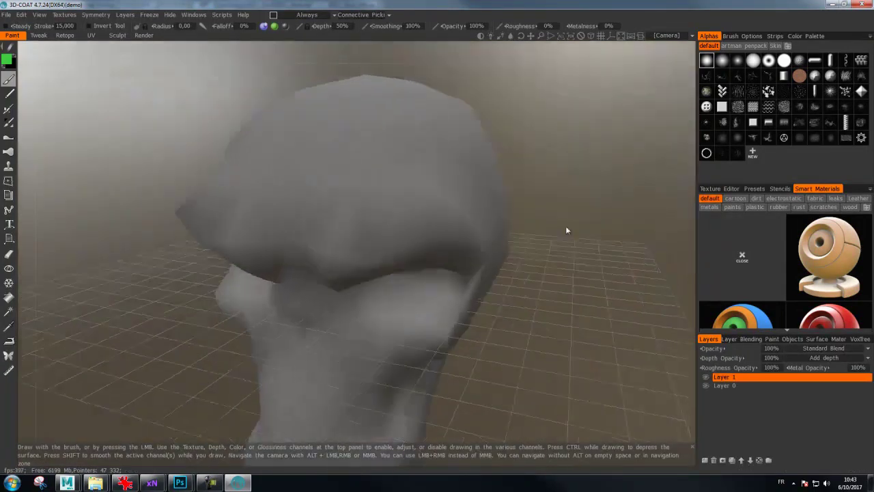
pyautogui.moveTo(565, 230)
pyautogui.mouseDown()
pyautogui.moveTo(472, 228)
pyautogui.moveTo(495, 169)
pyautogui.moveTo(541, 183)
pyautogui.moveTo(517, 186)
pyautogui.mouseUp()
pyautogui.moveTo(328, 99); pyautogui.dragTo(421, 238)
pyautogui.moveTo(488, 150)
pyautogui.mouseDown()
pyautogui.moveTo(498, 152)
pyautogui.moveTo(490, 148)
pyautogui.mouseUp()
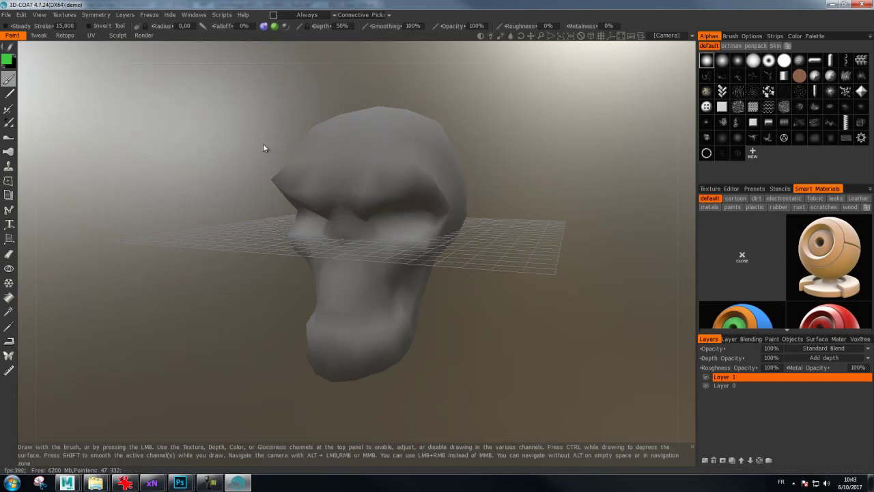
# Start a normal map import and browse to the Q1 - ART - CharaDesign B2C1_Skull folder
pyautogui.click(60, 14)
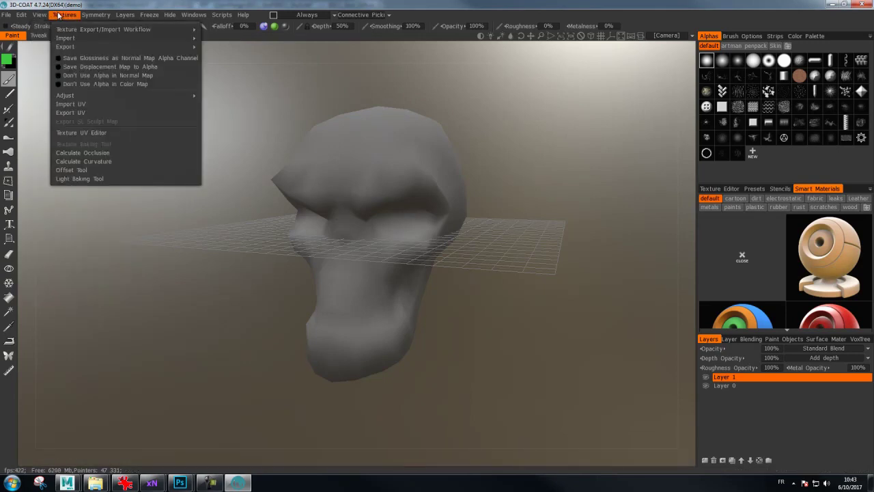
pyautogui.moveTo(66, 38)
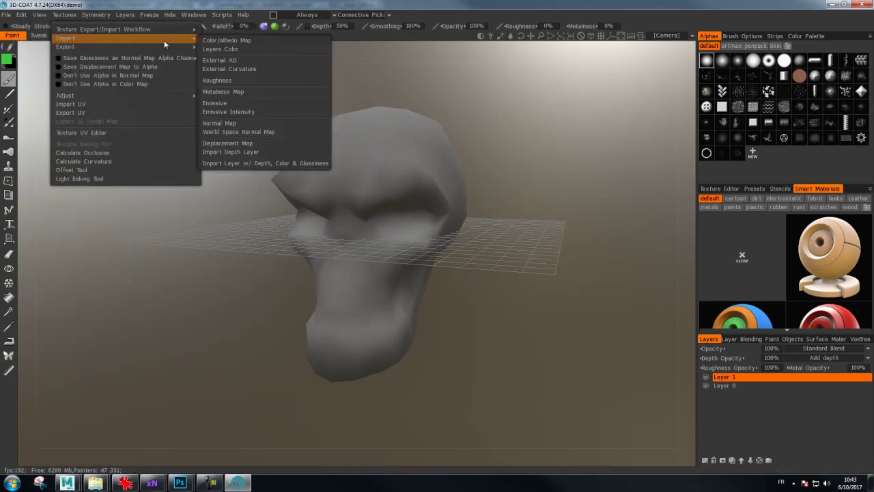
pyautogui.click(228, 123)
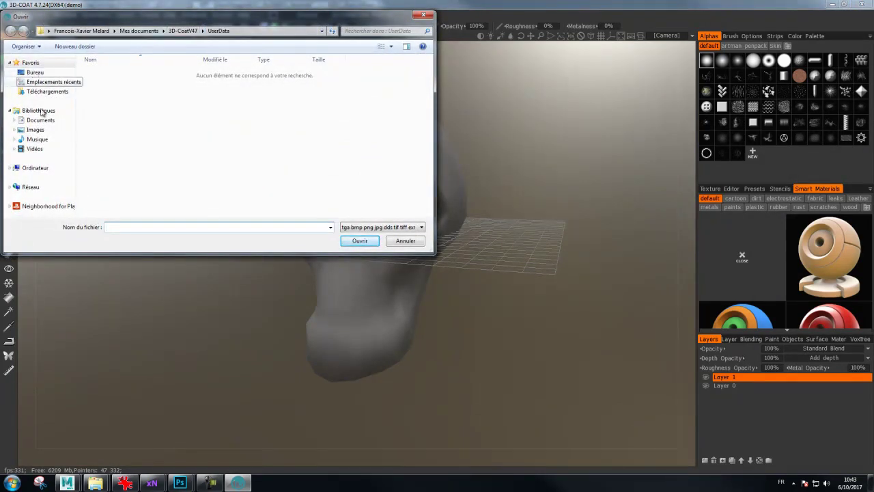
pyautogui.click(34, 168)
pyautogui.doubleClick(278, 85)
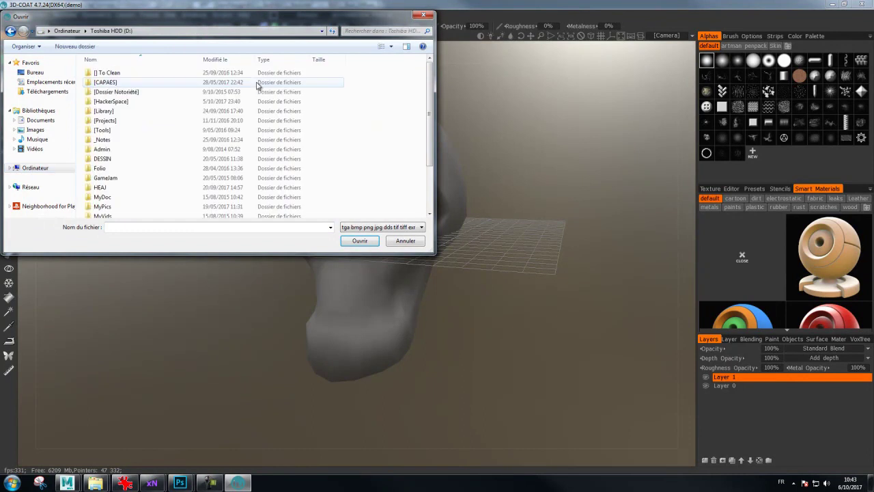
pyautogui.doubleClick(125, 184)
pyautogui.doubleClick(123, 149)
pyautogui.doubleClick(121, 131)
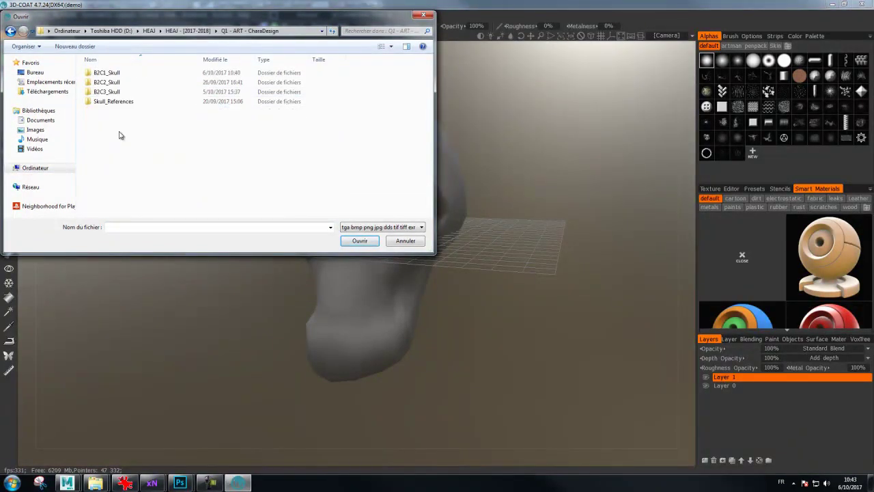
pyautogui.doubleClick(113, 82)
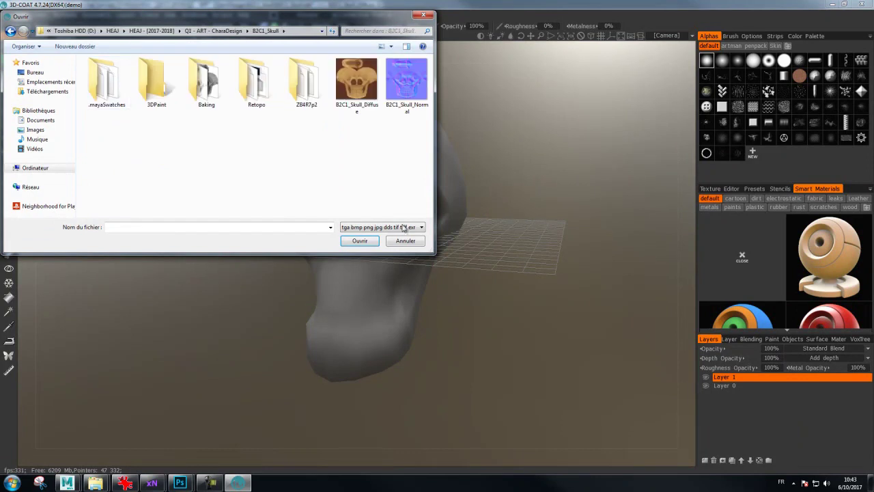
# Load B2C1_Skull_Normal with Invert Green Channel enabled
pyautogui.click(385, 46)
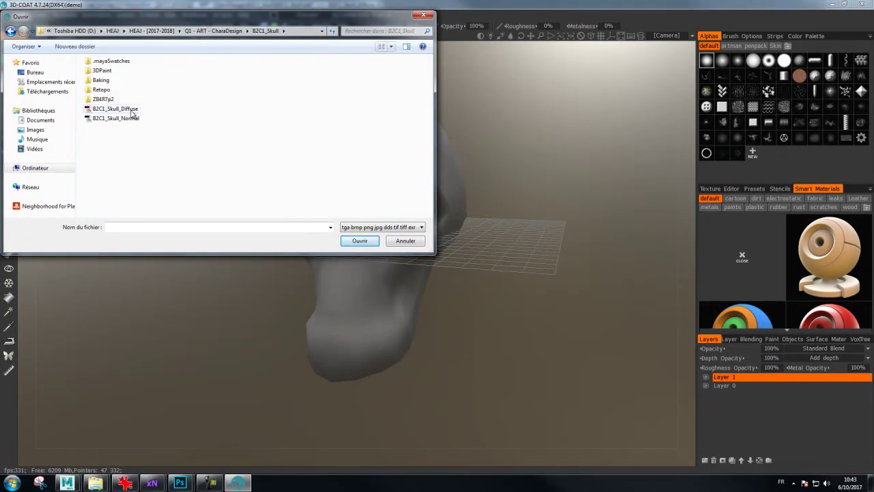
pyautogui.moveTo(126, 18)
pyautogui.mouseDown()
pyautogui.moveTo(154, 72)
pyautogui.moveTo(198, 108)
pyautogui.moveTo(187, 190)
pyautogui.moveTo(182, 107)
pyautogui.mouseUp()
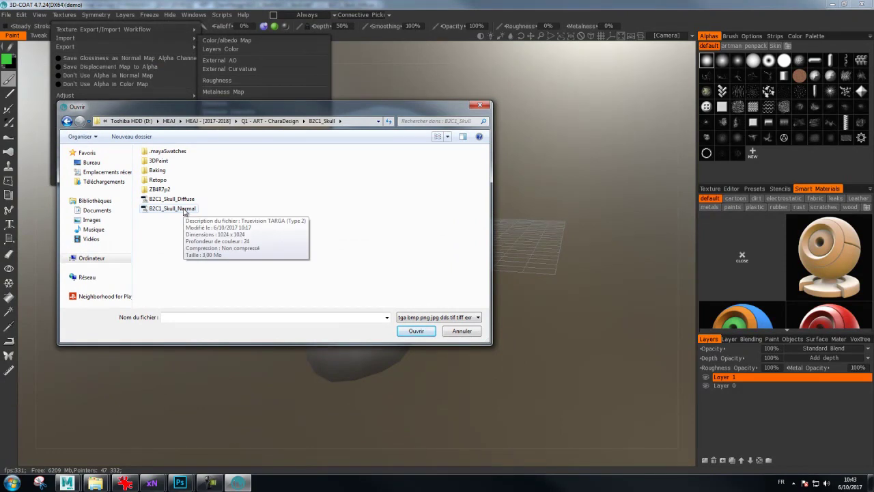
pyautogui.doubleClick(183, 213)
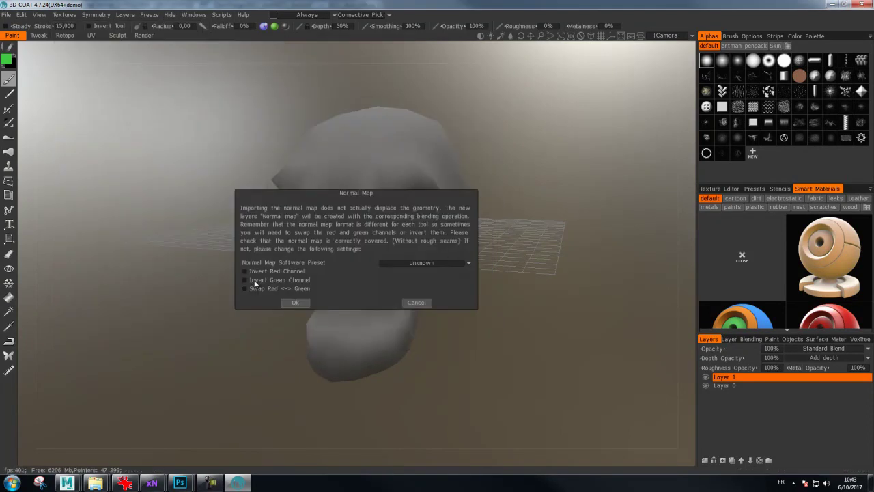
pyautogui.click(255, 281)
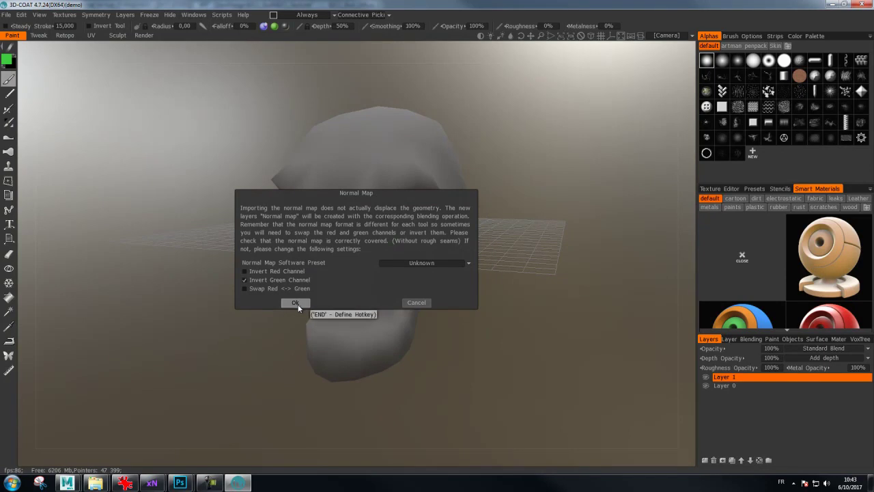
pyautogui.click(295, 303)
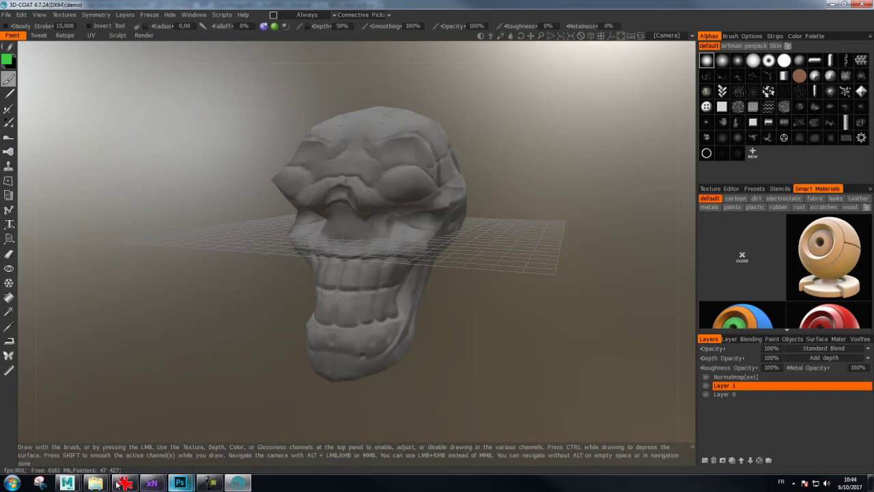
# Export the selected low-poly skull from Maya, overwriting Baking/B2C1_Skull_Low.obj
pyautogui.click(66, 483)
pyautogui.click(150, 437)
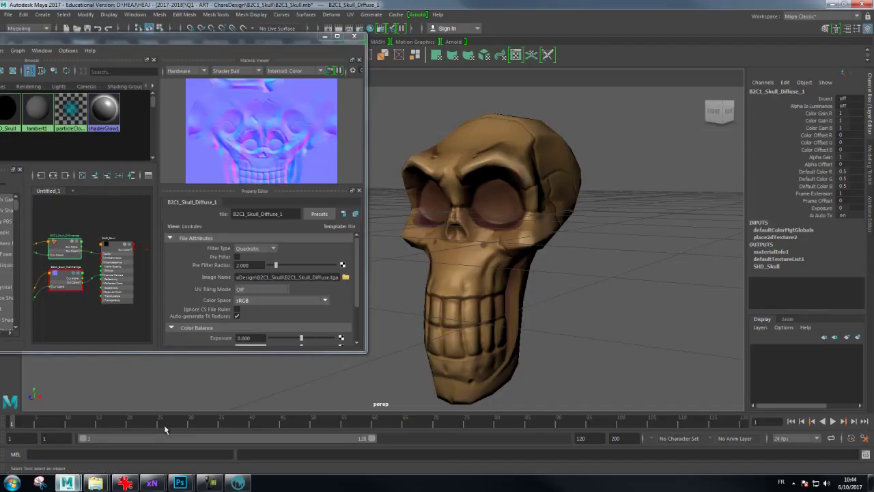
pyautogui.click(577, 152)
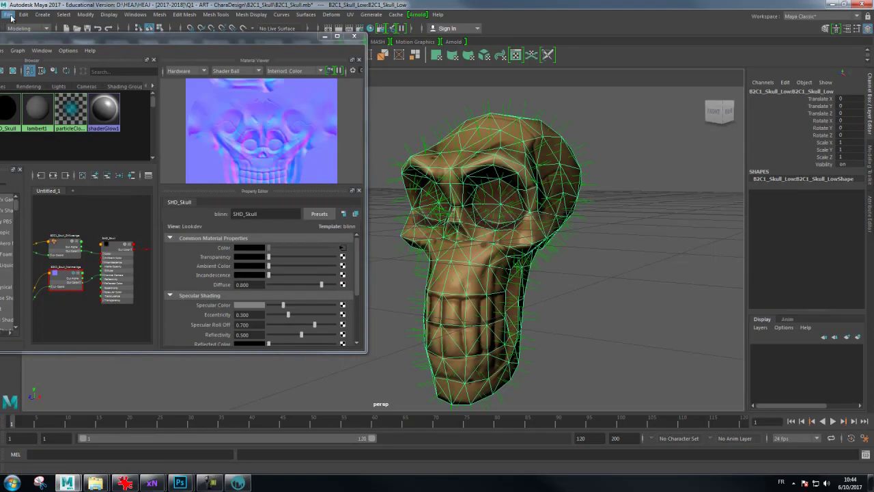
pyautogui.click(11, 16)
pyautogui.click(41, 142)
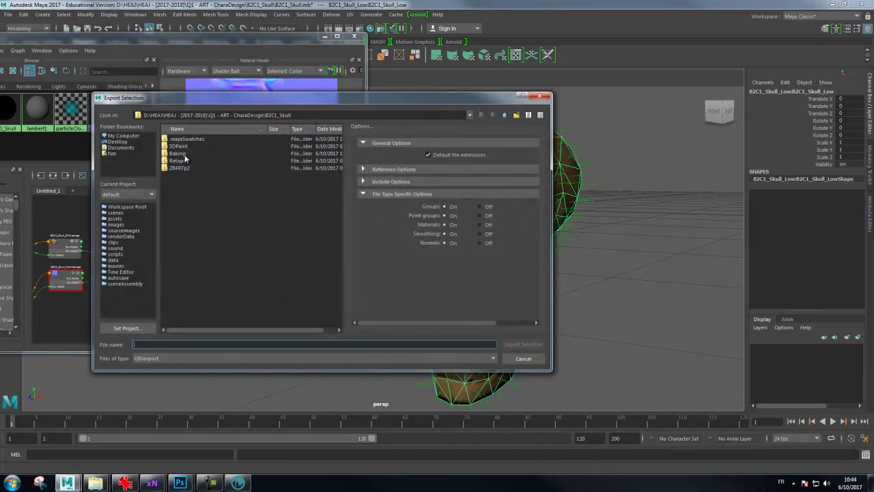
pyautogui.doubleClick(183, 153)
pyautogui.doubleClick(188, 147)
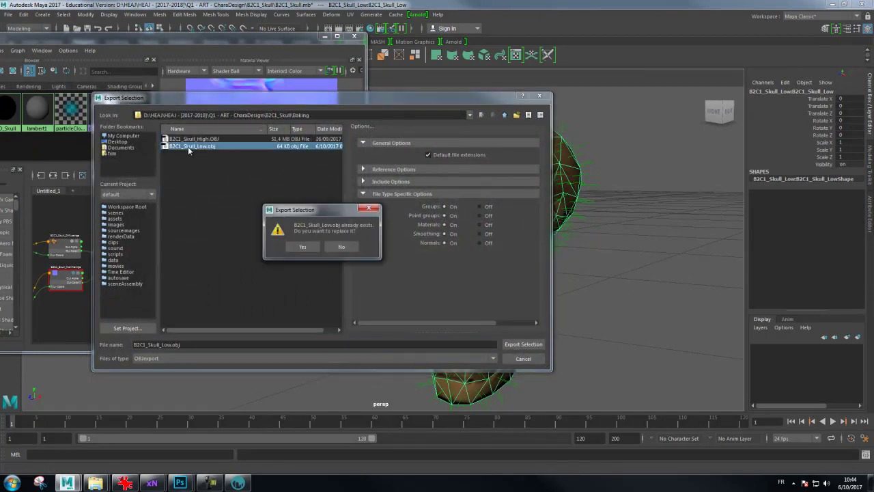
pyautogui.click(303, 247)
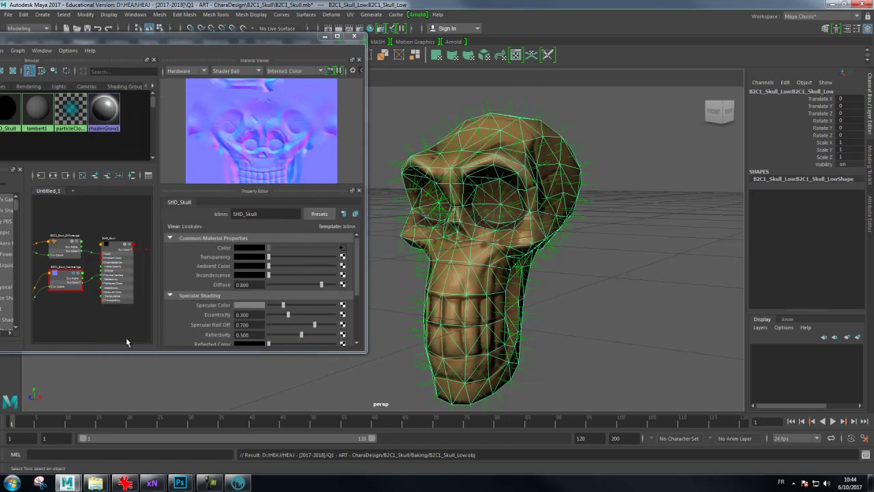
# Export the skull again as Skull_Paint.obj into the B2C1_Skull 3DPaint folder
pyautogui.click(8, 15)
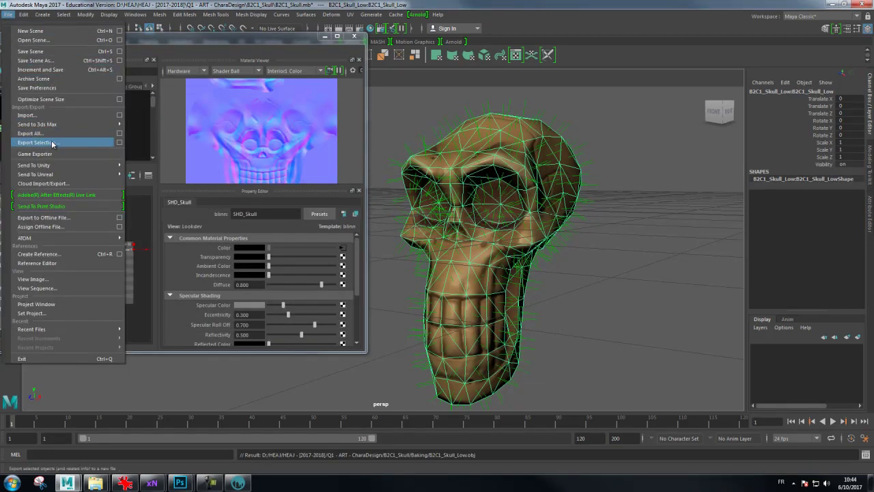
pyautogui.click(53, 143)
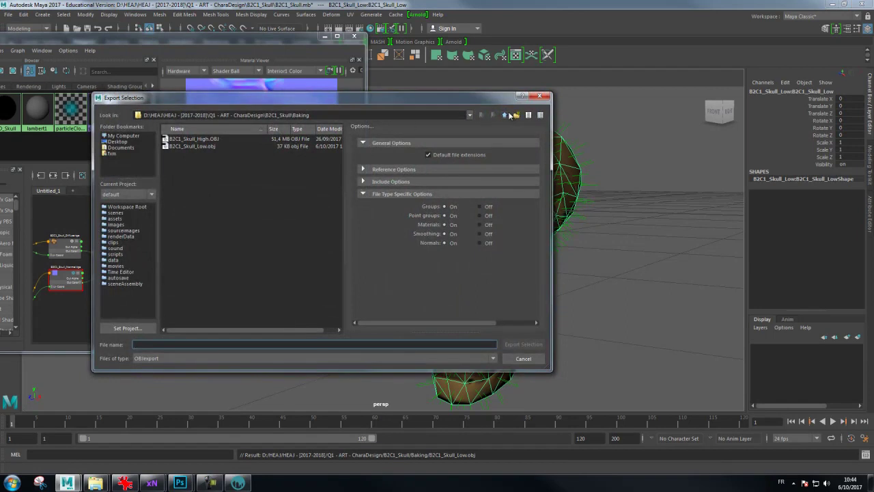
pyautogui.click(504, 115)
pyautogui.doubleClick(184, 138)
pyautogui.click(142, 343)
pyautogui.write('sk')
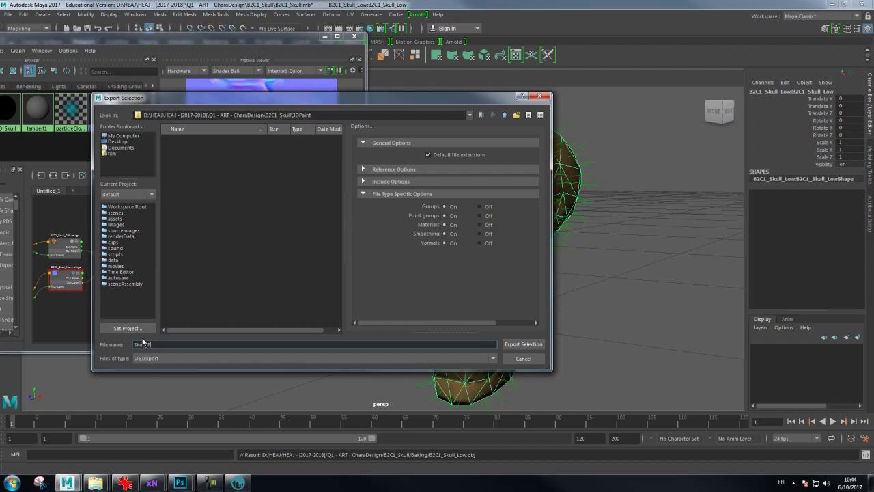
pyautogui.press('Return')
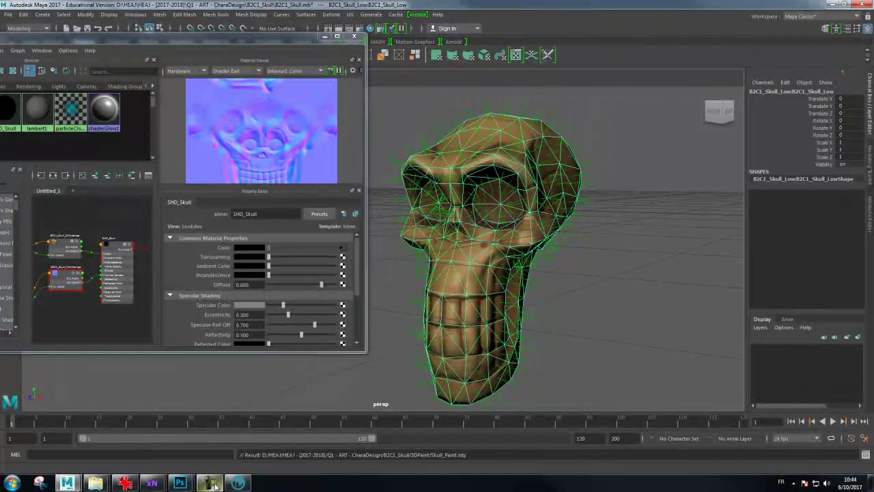
# Return to 3D-Coat and start a new scene, discarding unsaved changes
pyautogui.hotkey('alt', 'Tab')
pyautogui.click(5, 14)
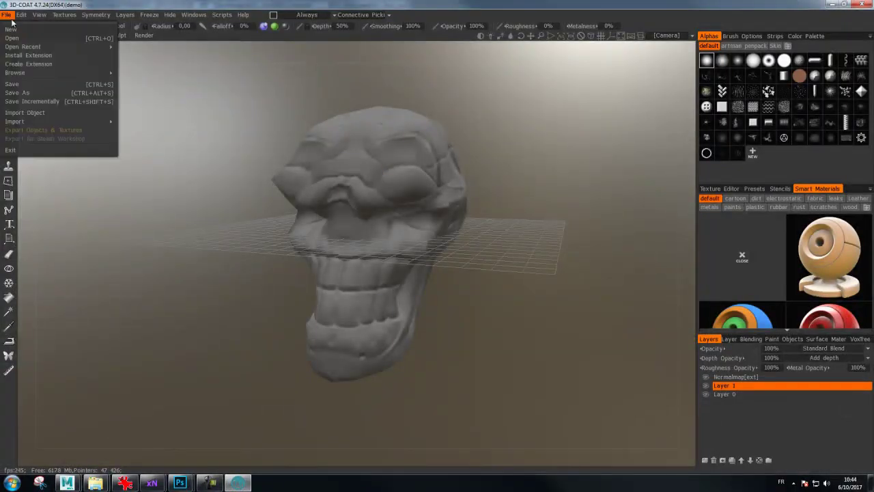
pyautogui.click(356, 267)
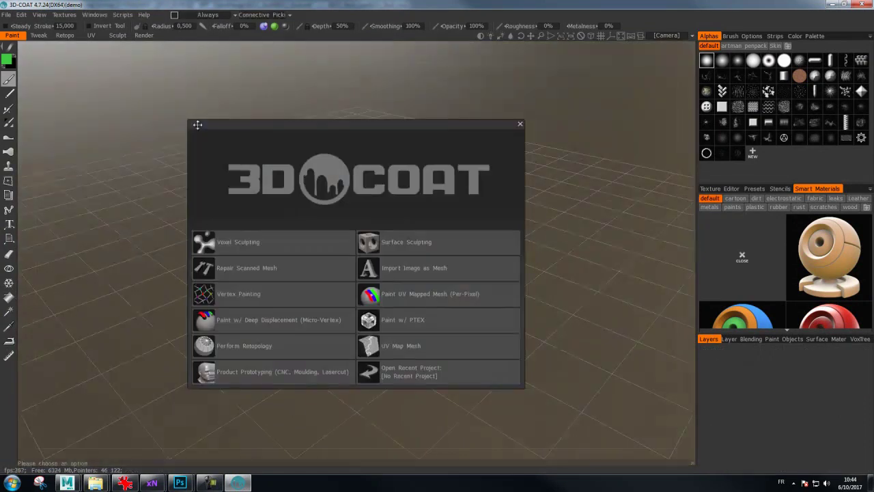
# Import B2C1_Skull_Low.obj from the B2C1_Skull Baking folder for per-pixel painting
pyautogui.click(8, 15)
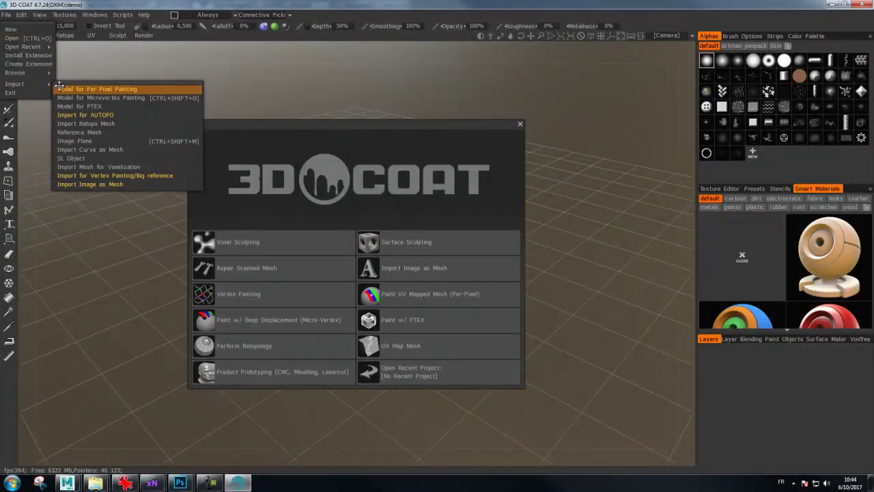
pyautogui.click(67, 89)
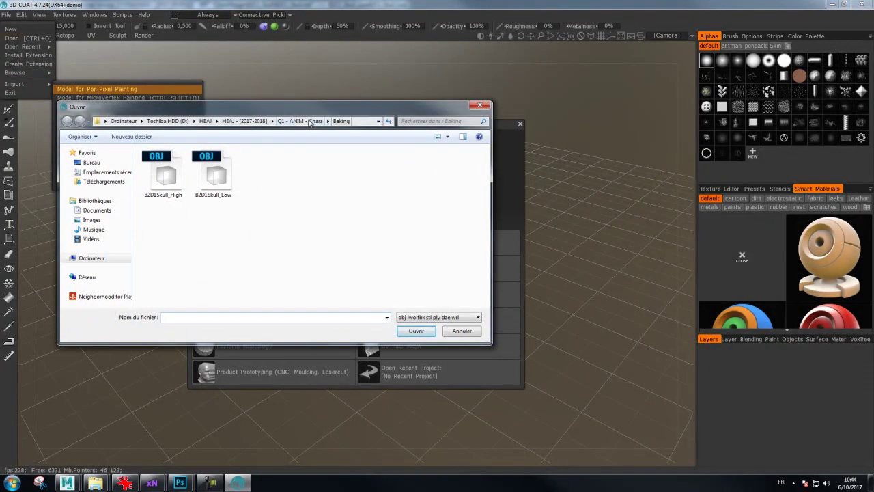
pyautogui.click(312, 123)
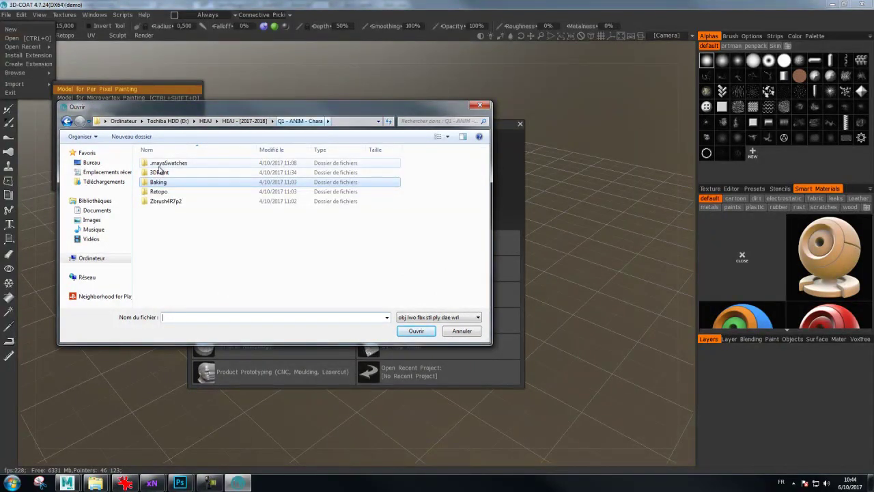
pyautogui.click(244, 121)
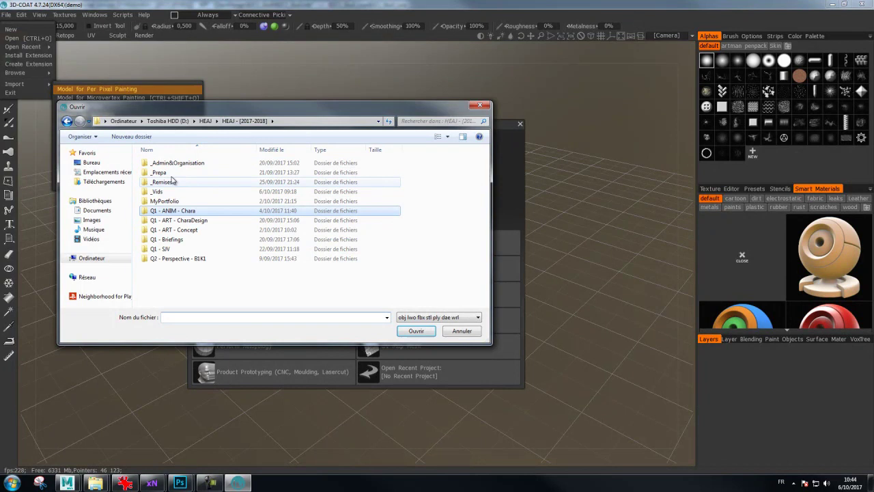
pyautogui.doubleClick(194, 220)
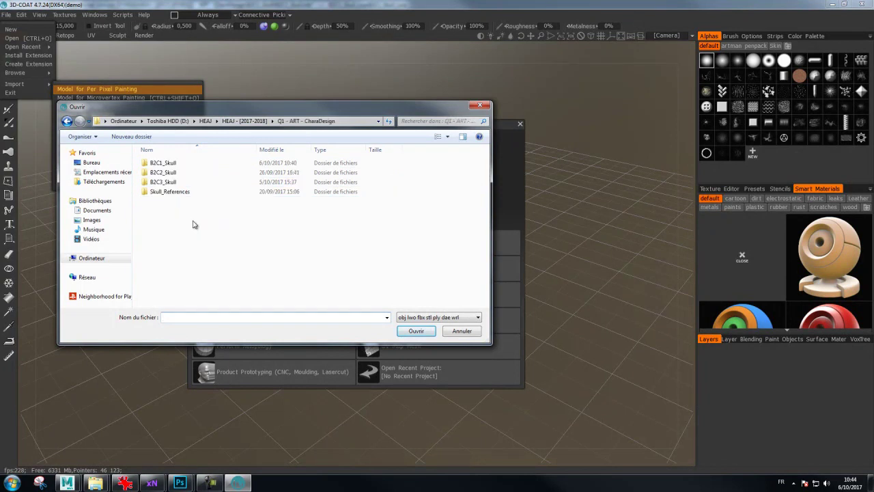
pyautogui.doubleClick(166, 164)
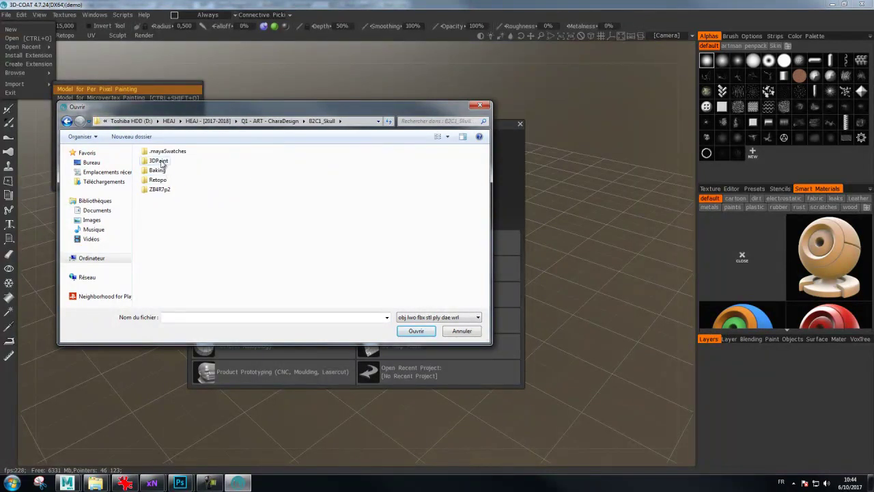
pyautogui.doubleClick(157, 170)
pyautogui.click(209, 177)
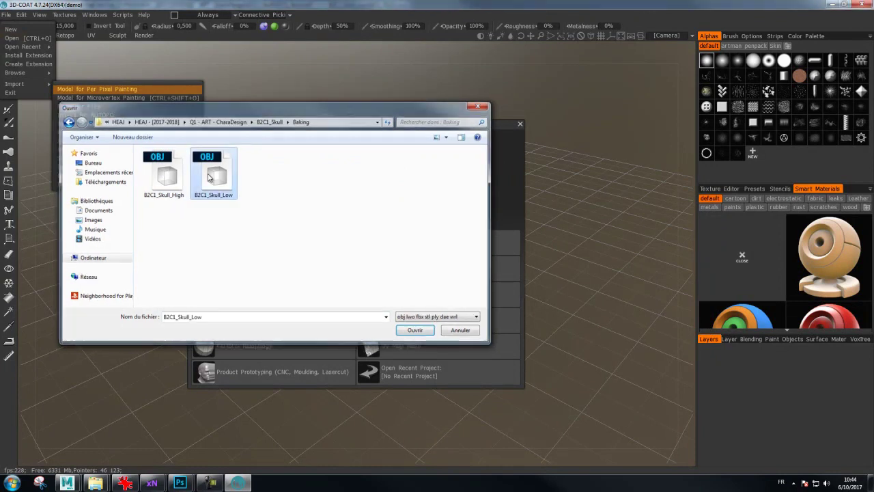
pyautogui.doubleClick(210, 177)
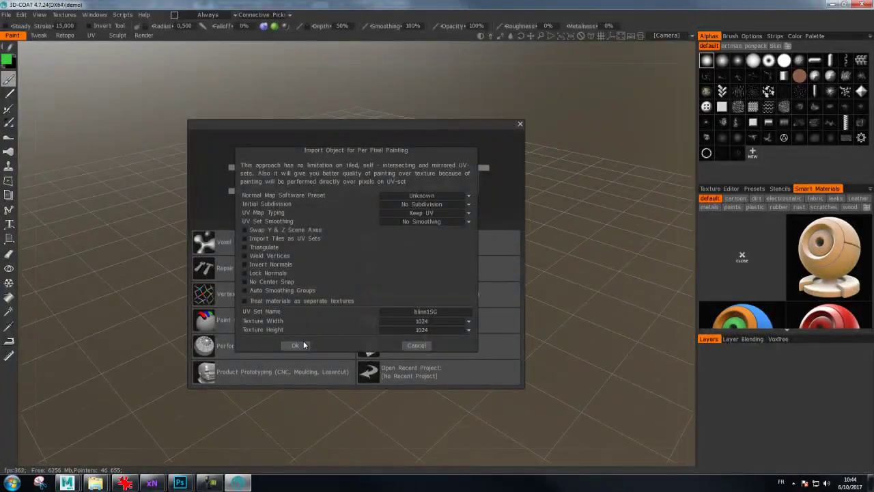
# Set the UV set name to Skull_Shd and load the skull
pyautogui.click(447, 314)
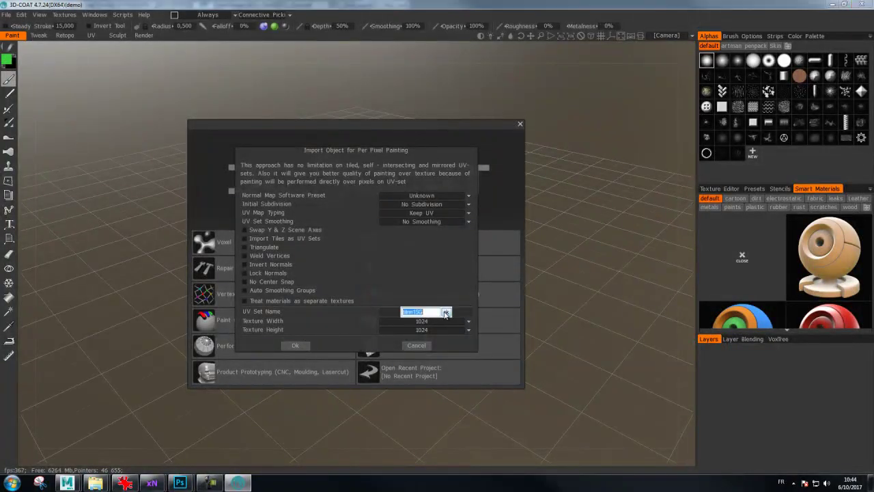
pyautogui.write('Skull_Shd')
pyautogui.click(446, 313)
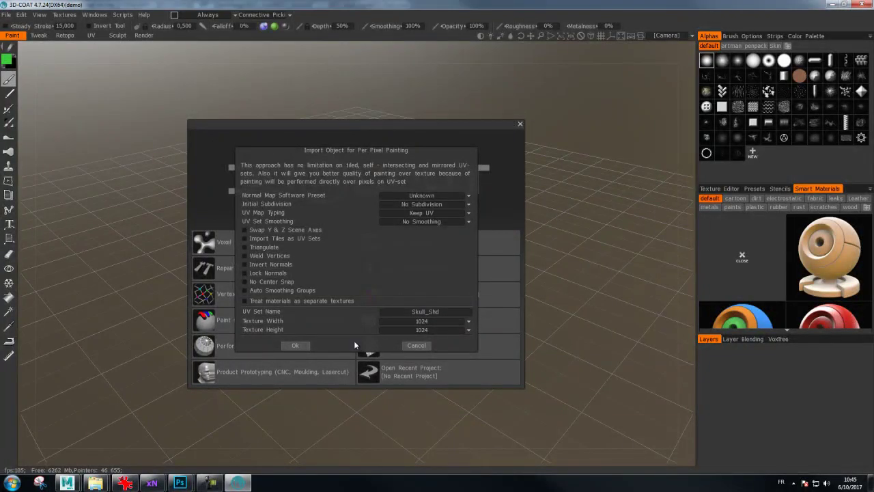
pyautogui.click(298, 347)
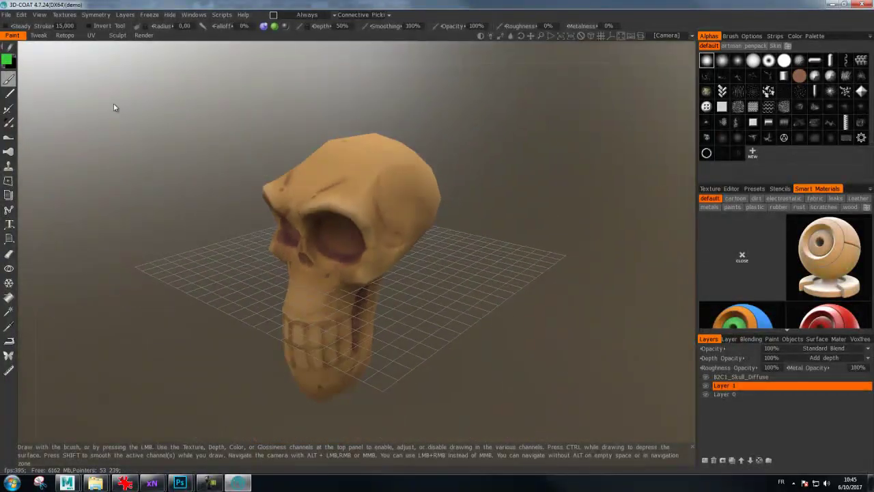
# Import B2C1_Skull_Normal as a normal map, after cancelling a mistaken colour map import
pyautogui.click(96, 15)
pyautogui.click(64, 15)
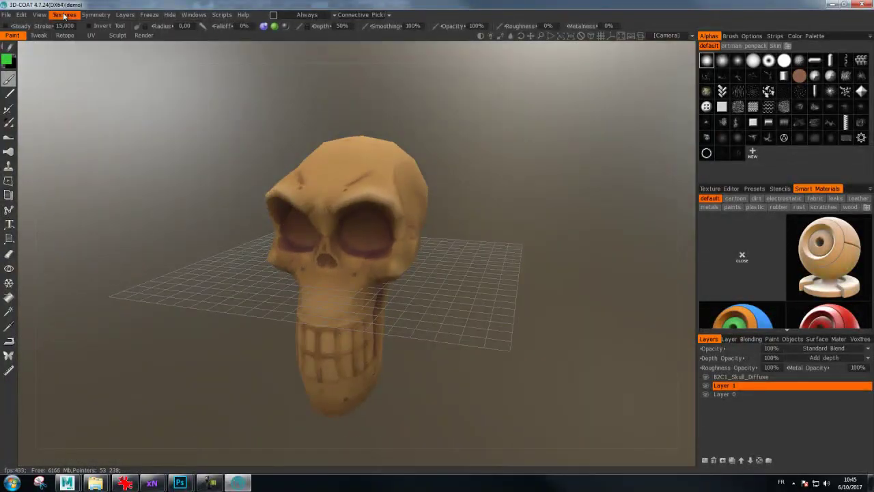
pyautogui.moveTo(66, 38)
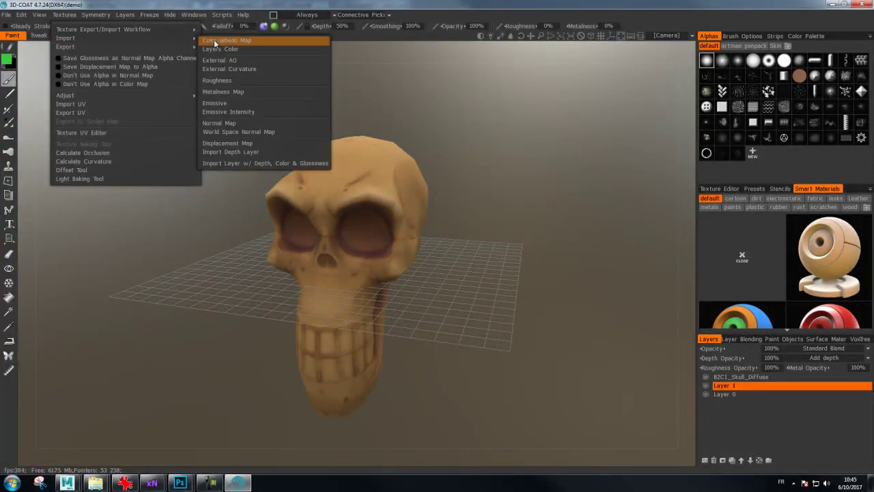
pyautogui.click(214, 40)
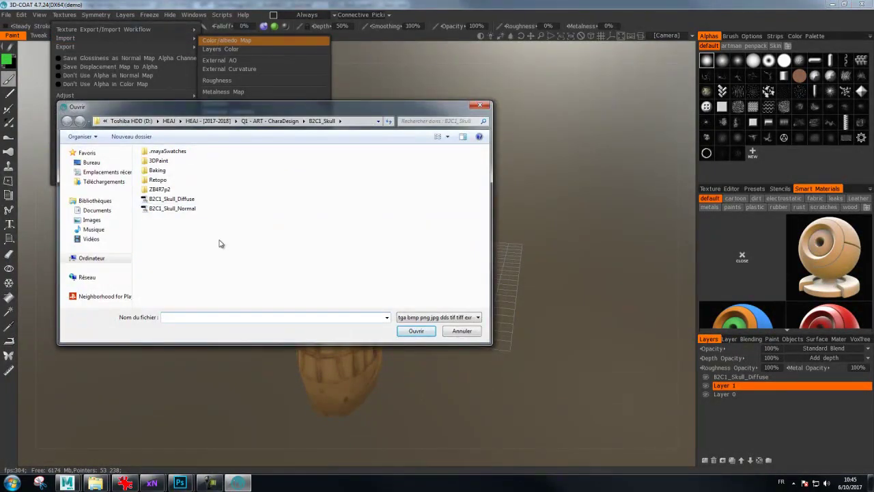
pyautogui.click(424, 333)
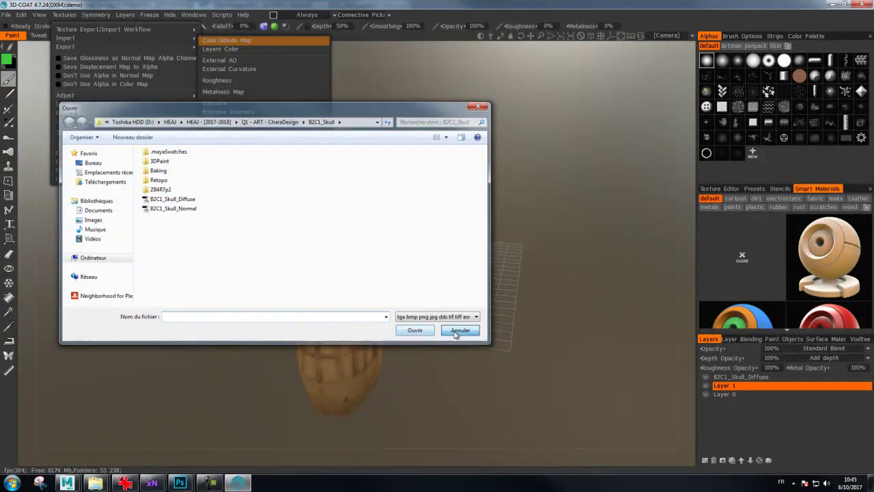
pyautogui.click(63, 16)
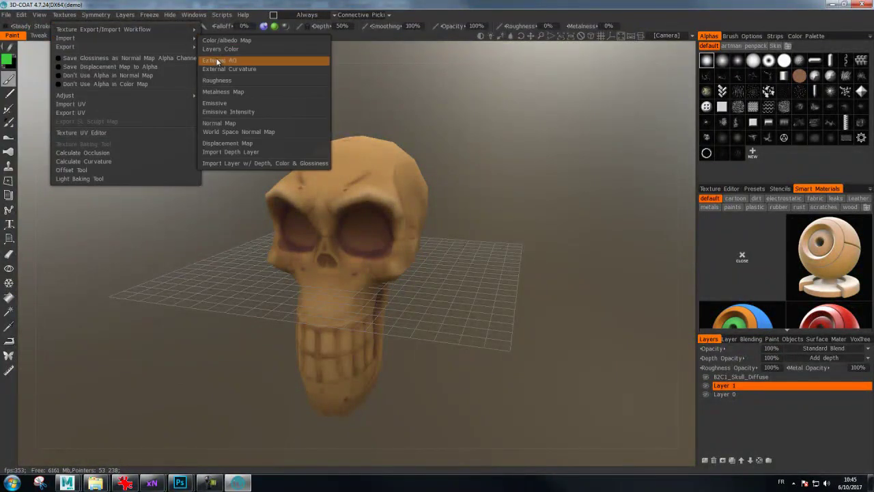
pyautogui.click(219, 123)
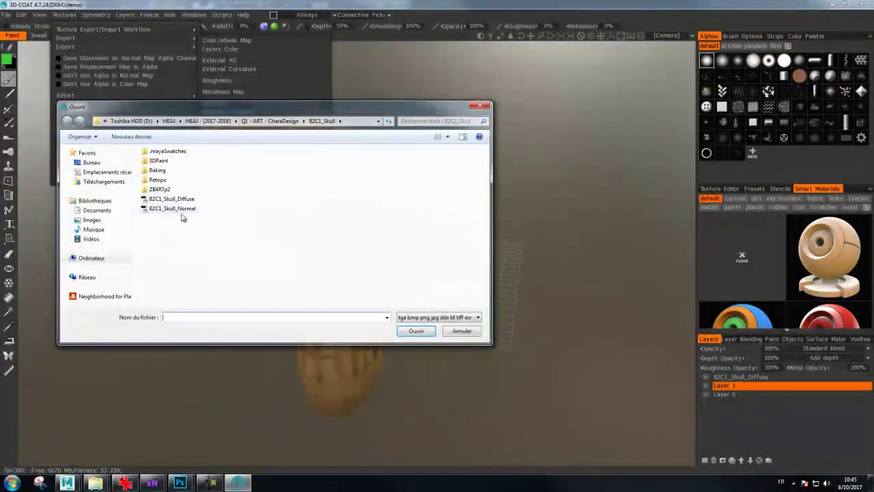
pyautogui.click(189, 209)
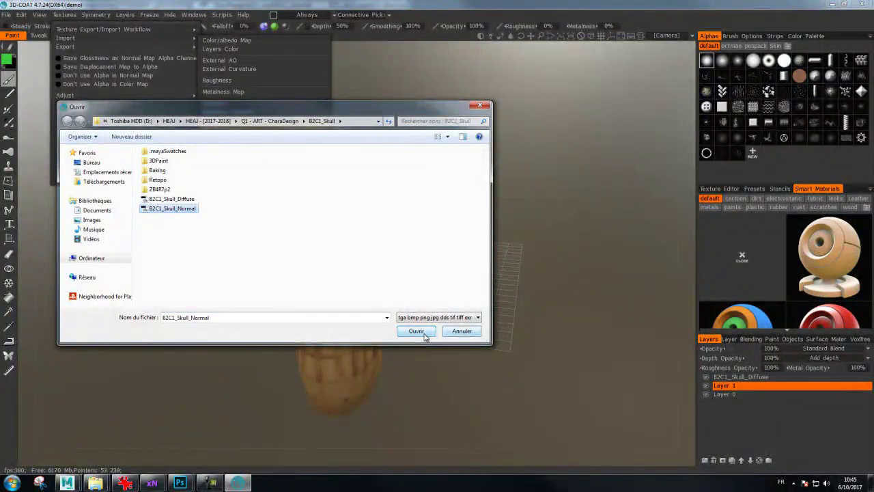
pyautogui.click(417, 332)
pyautogui.click(299, 301)
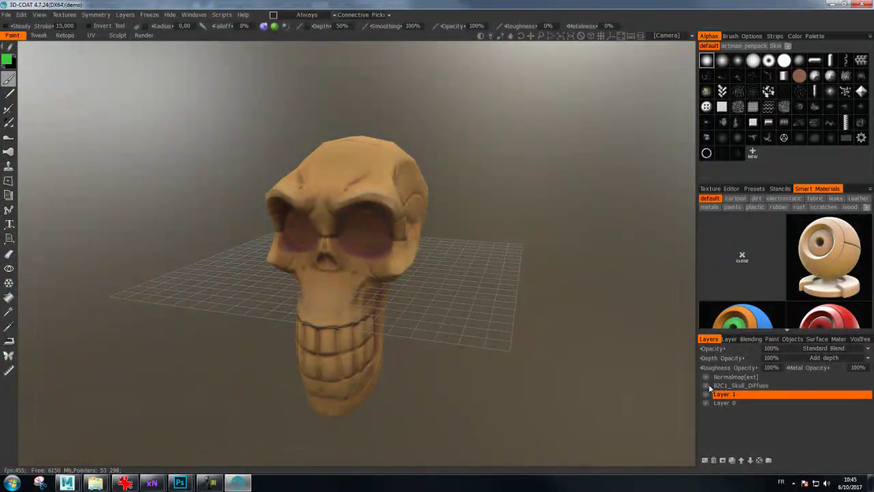
pyautogui.moveTo(655, 370)
pyautogui.mouseDown()
pyautogui.moveTo(571, 270)
pyautogui.moveTo(568, 253)
pyautogui.moveTo(499, 238)
pyautogui.moveTo(498, 216)
pyautogui.moveTo(535, 238)
pyautogui.moveTo(525, 248)
pyautogui.mouseUp()
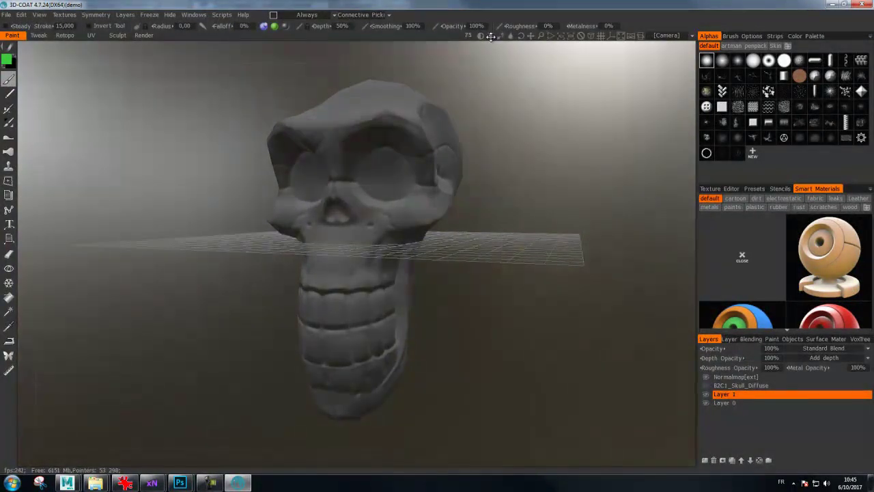
pyautogui.moveTo(490, 36)
pyautogui.mouseDown()
pyautogui.moveTo(501, 35)
pyautogui.moveTo(524, 131)
pyautogui.moveTo(483, 134)
pyautogui.moveTo(473, 112)
pyautogui.moveTo(490, 111)
pyautogui.mouseUp()
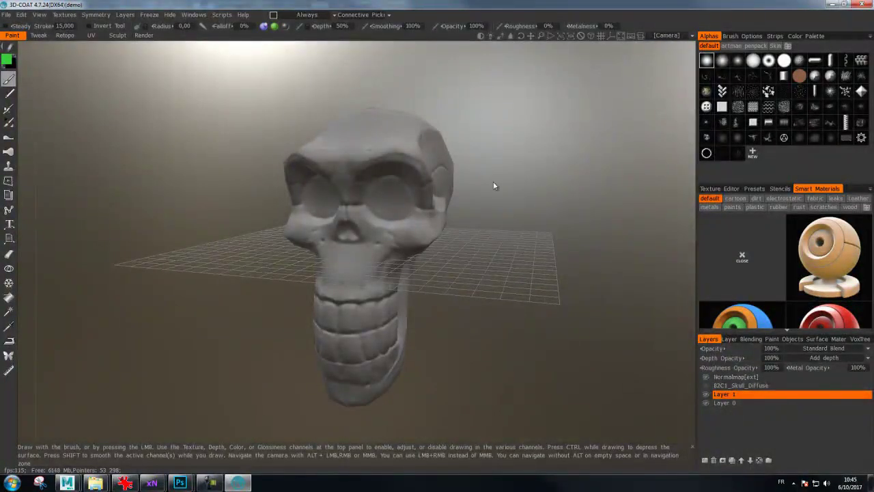
pyautogui.moveTo(444, 202); pyautogui.dragTo(445, 196)
pyautogui.moveTo(538, 190); pyautogui.dragTo(519, 184)
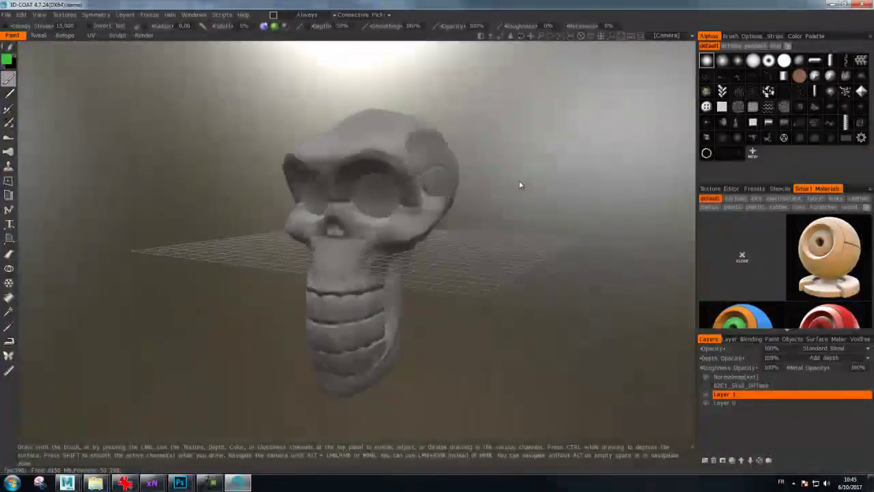
pyautogui.click(706, 386)
pyautogui.moveTo(457, 306)
pyautogui.mouseDown()
pyautogui.moveTo(480, 316)
pyautogui.moveTo(465, 312)
pyautogui.moveTo(474, 271)
pyautogui.moveTo(454, 316)
pyautogui.moveTo(462, 307)
pyautogui.moveTo(477, 313)
pyautogui.mouseUp()
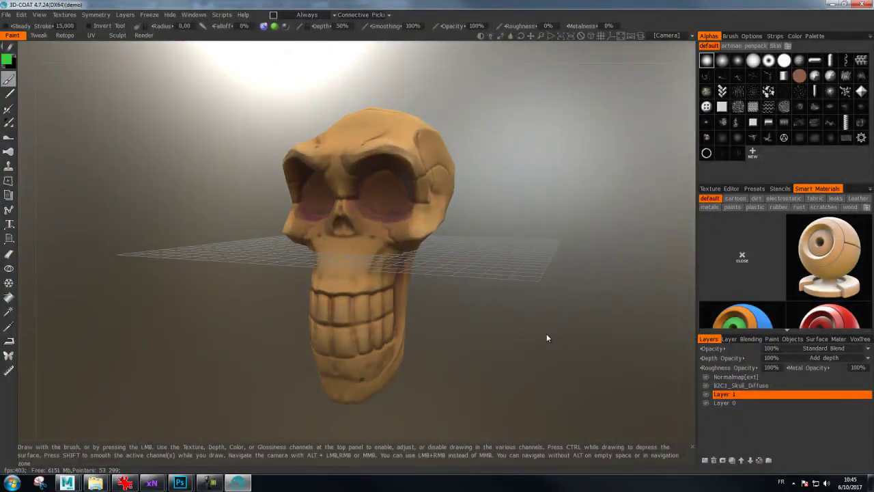
pyautogui.moveTo(547, 333); pyautogui.dragTo(535, 331)
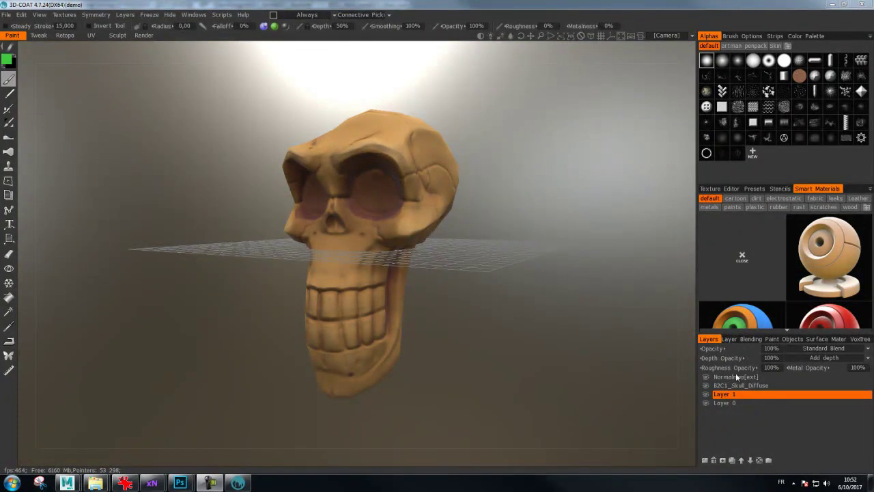
# Rename Layer 1 to Spec after checking the Normalmap and Diffuse layers
pyautogui.click(737, 376)
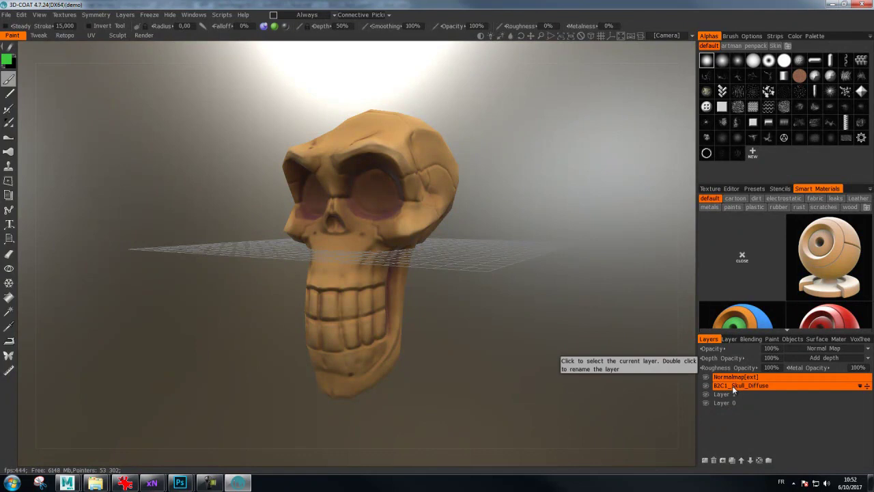
pyautogui.click(733, 386)
pyautogui.click(707, 386)
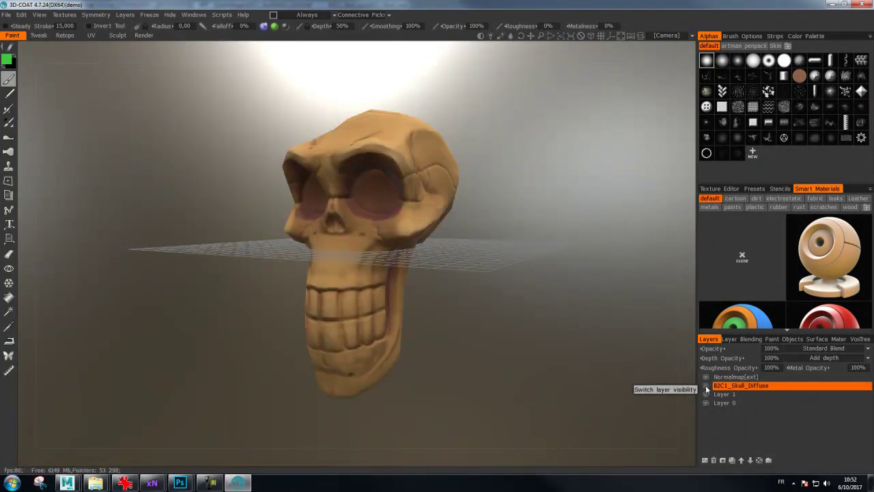
pyautogui.click(720, 396)
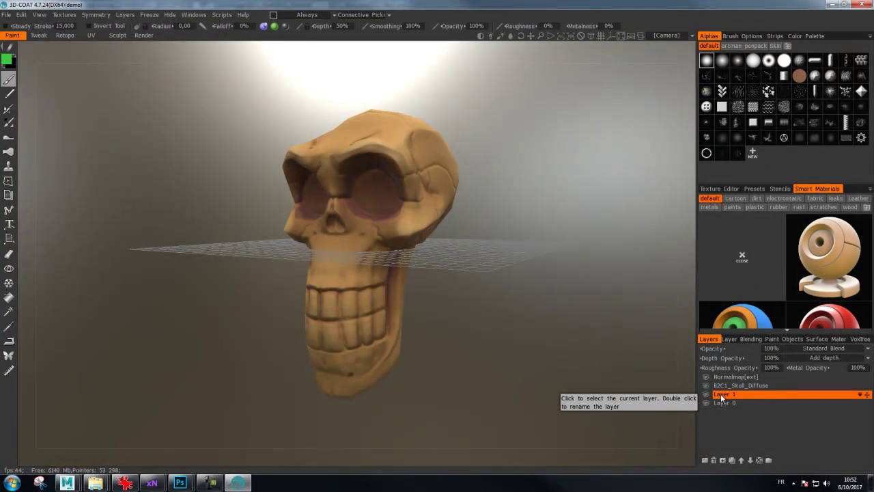
pyautogui.doubleClick(722, 395)
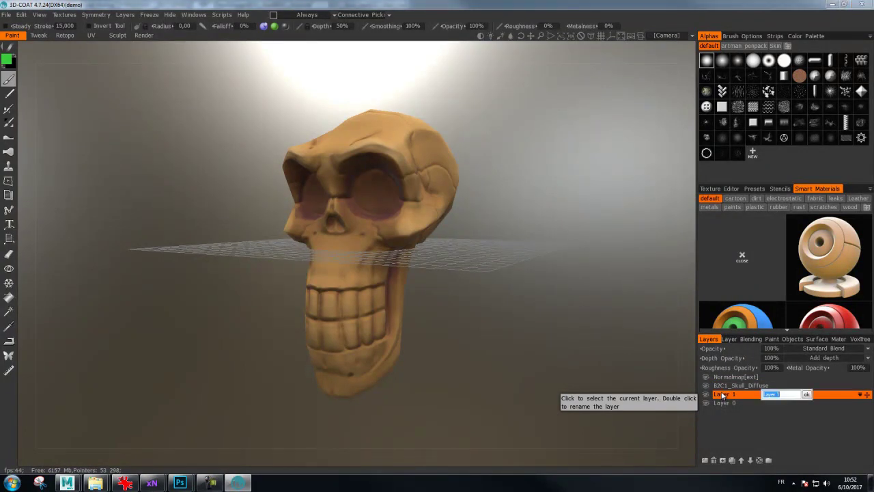
pyautogui.write('Spec')
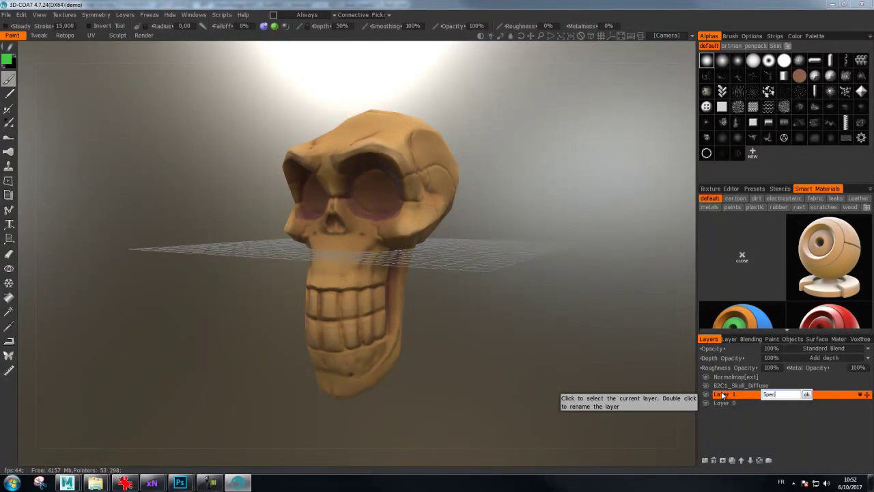
pyautogui.press('Return')
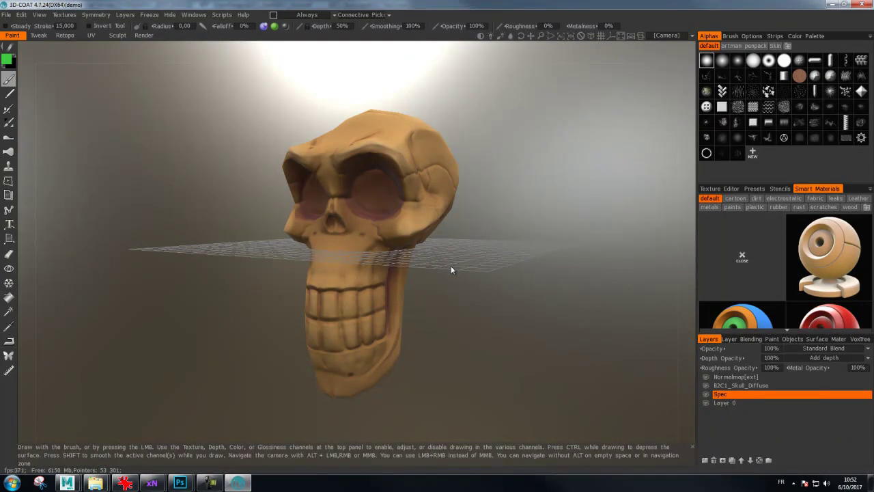
pyautogui.moveTo(285, 25)
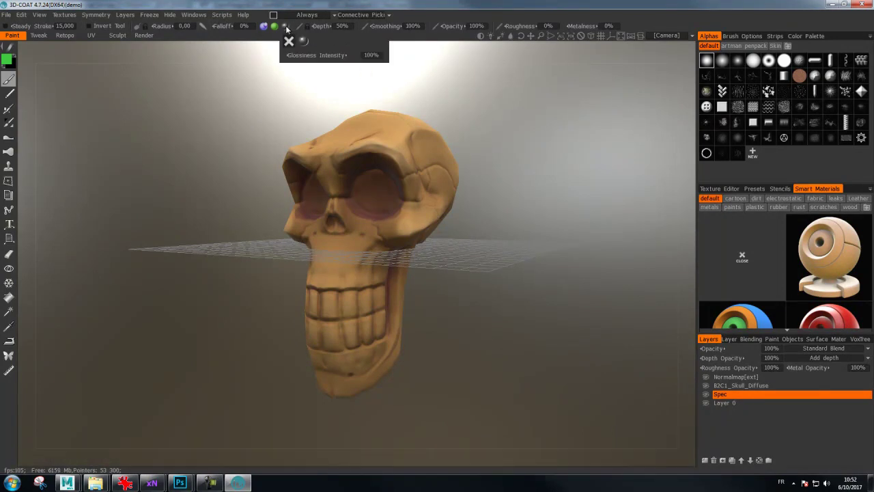
# Turn off depth and colour painting and set roughness to 100%
pyautogui.click(268, 41)
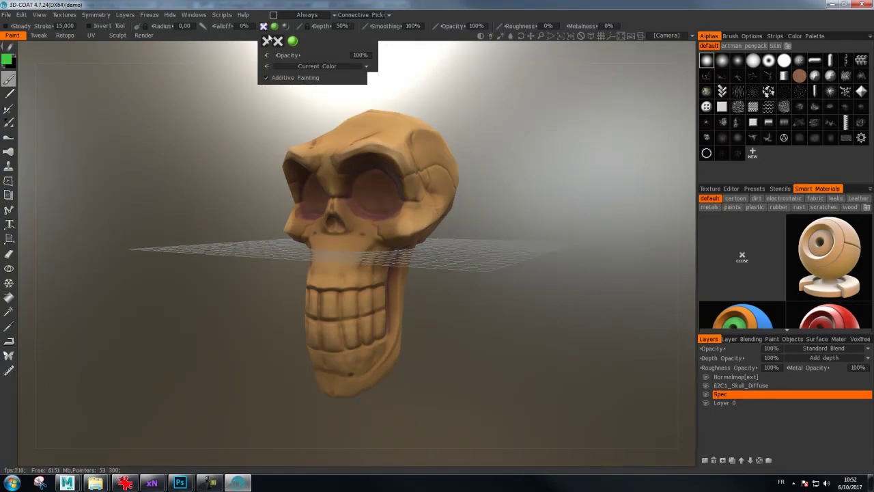
pyautogui.click(277, 41)
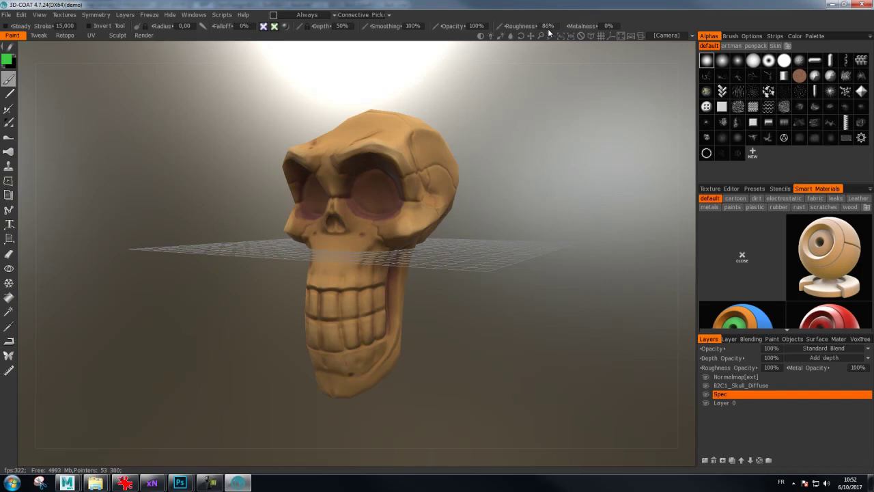
pyautogui.click(549, 27)
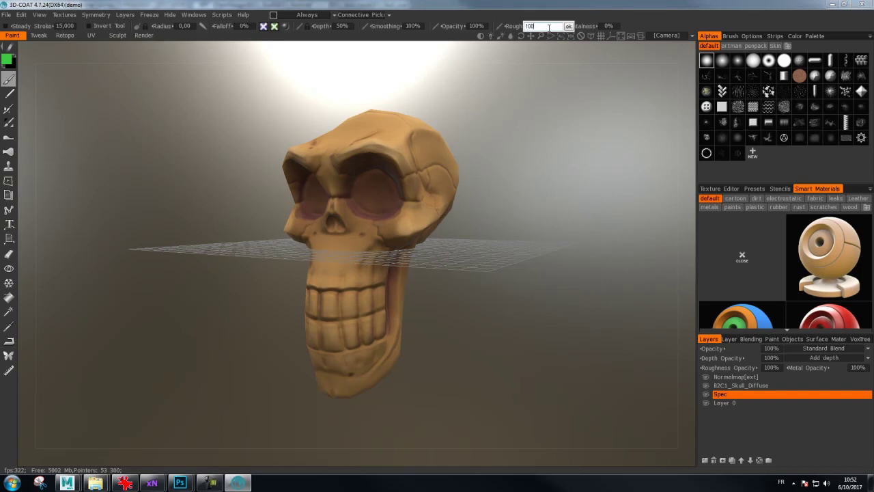
pyautogui.press('Return')
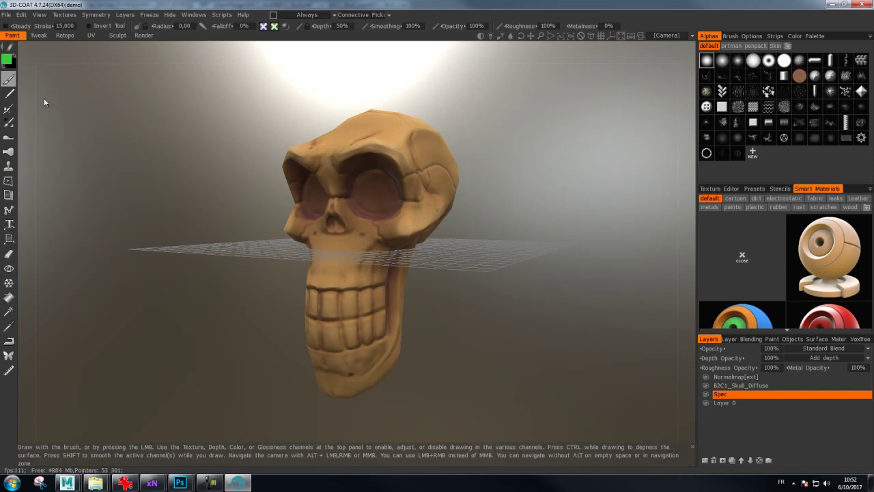
# Set the paint colour to neutral grey with 0% saturation and 56% lightness
pyautogui.click(7, 60)
pyautogui.click(324, 259)
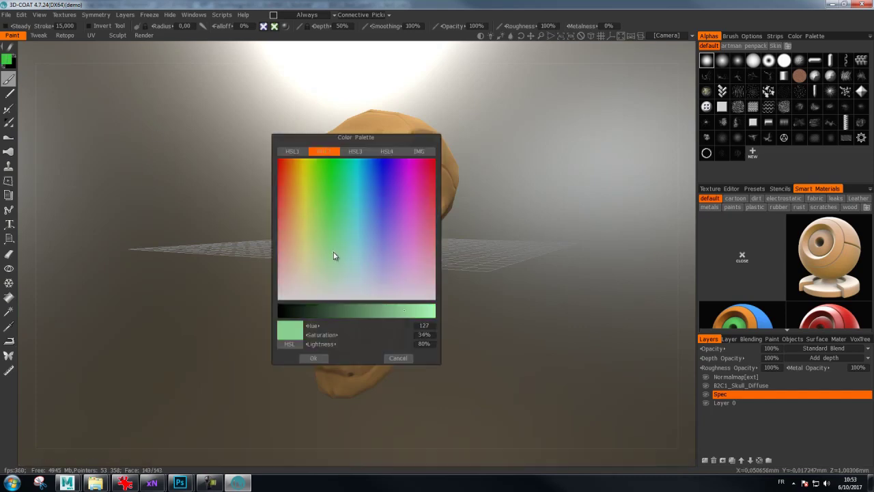
pyautogui.moveTo(349, 313); pyautogui.dragTo(366, 310)
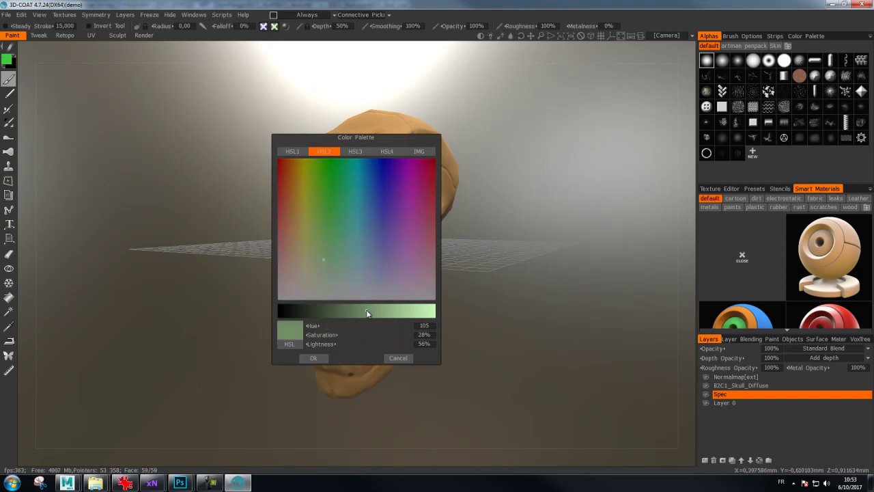
pyautogui.click(325, 301)
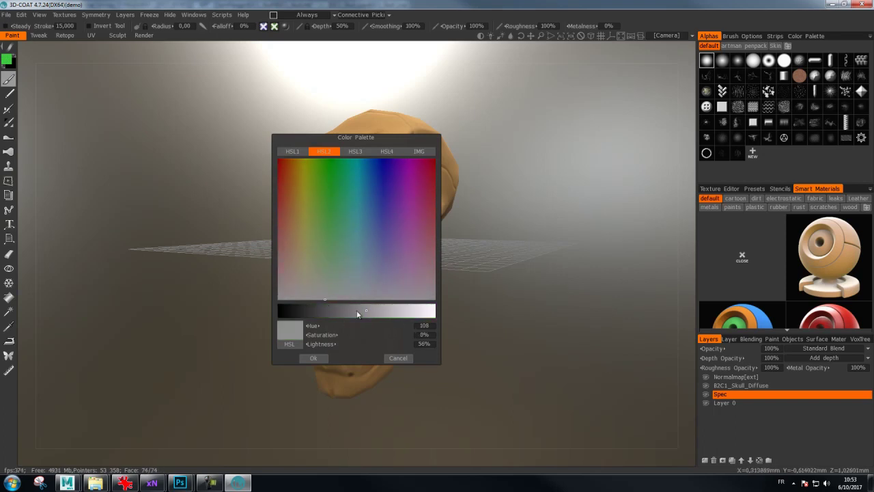
pyautogui.click(313, 358)
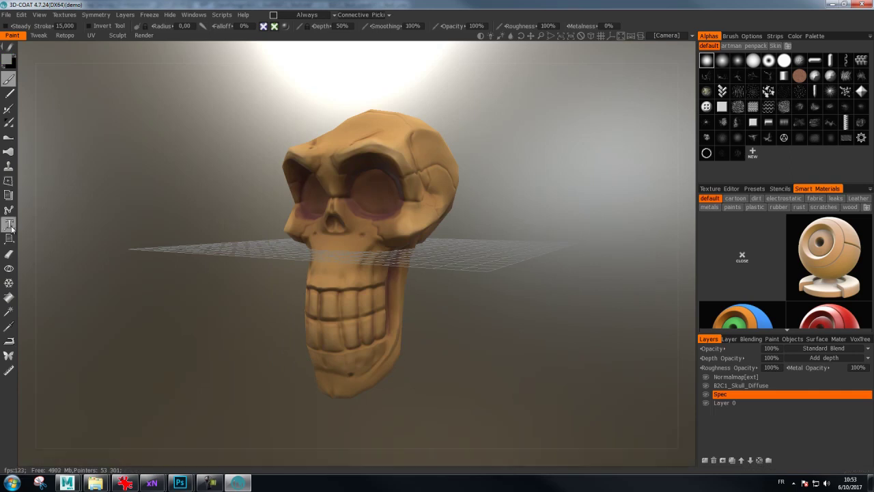
# Fill the whole Spec layer and enlarge the Smart Material Preview window
pyautogui.click(9, 297)
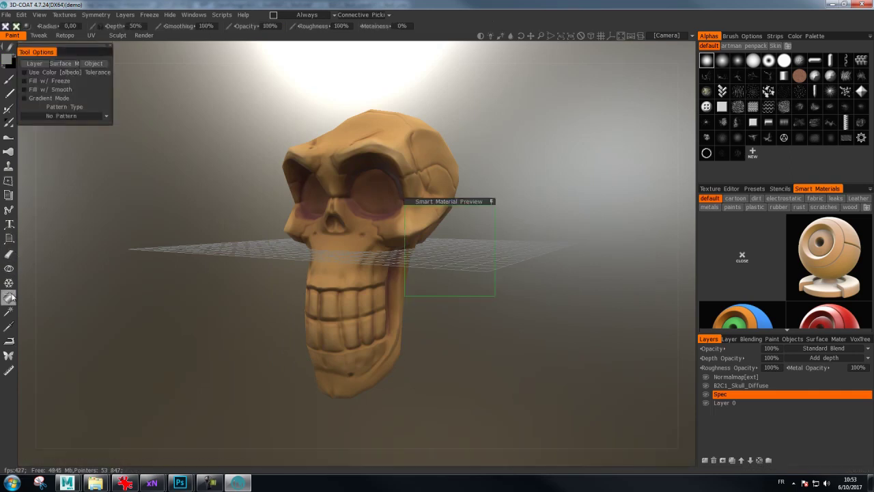
pyautogui.click(35, 63)
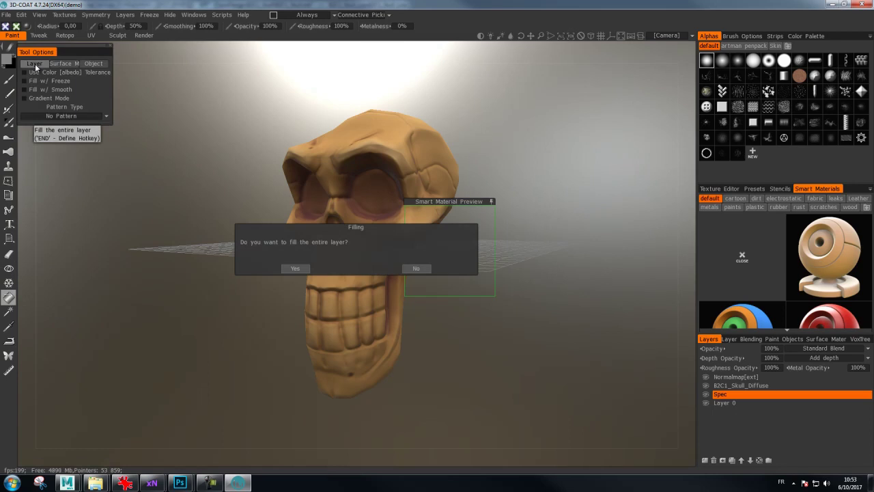
pyautogui.click(295, 268)
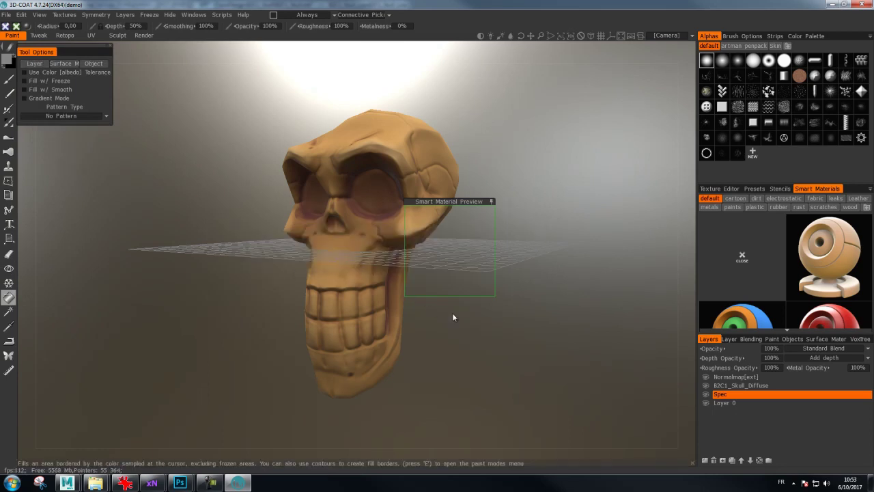
pyautogui.moveTo(408, 296); pyautogui.dragTo(254, 339)
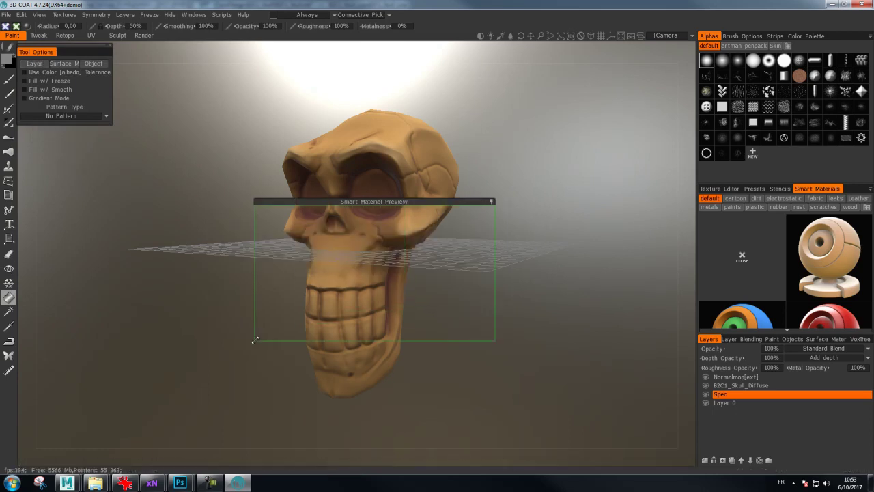
pyautogui.moveTo(792, 394)
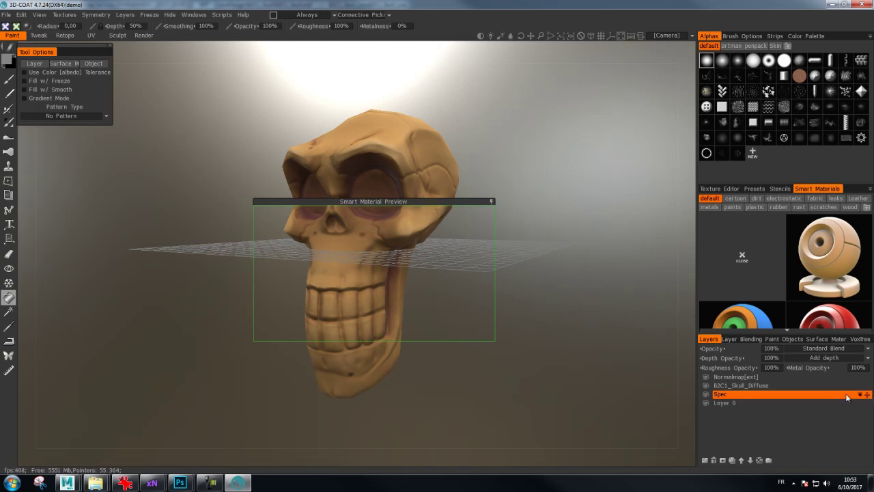
# Move the Spec layer above Normalmap and keep the fill metalness at 0%
pyautogui.moveTo(866, 393); pyautogui.dragTo(864, 375)
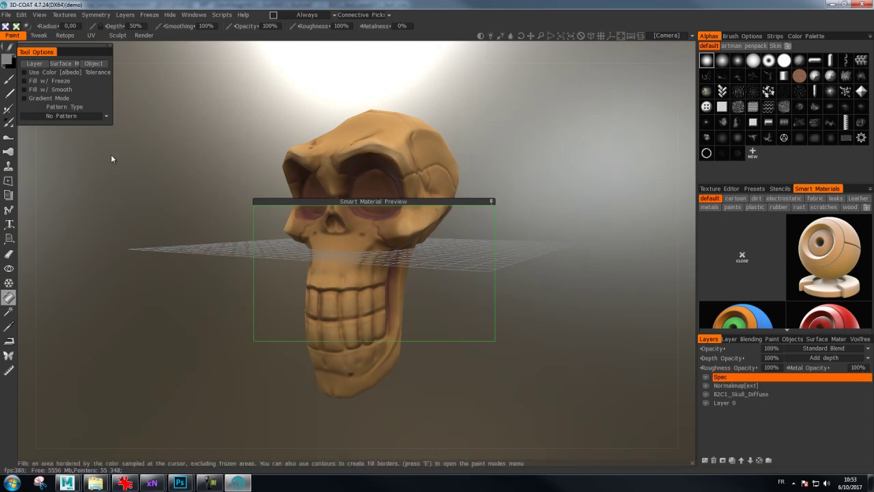
pyautogui.click(403, 28)
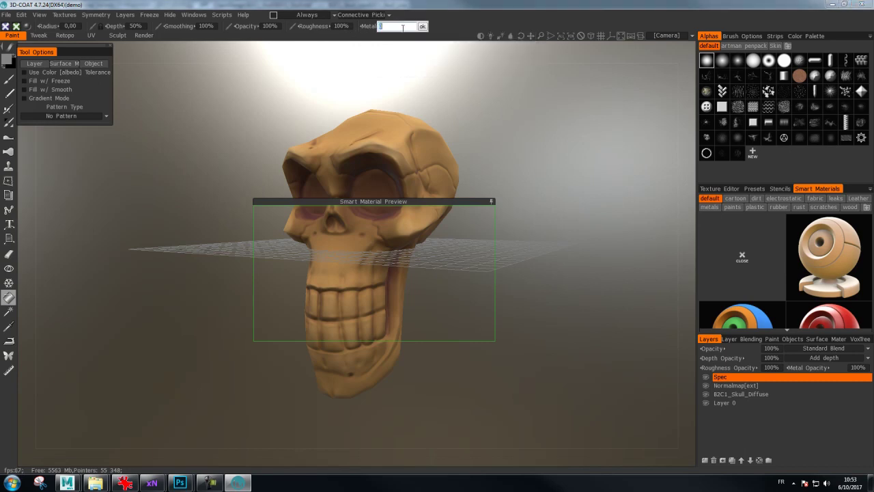
pyautogui.write('1')
pyautogui.press('Return')
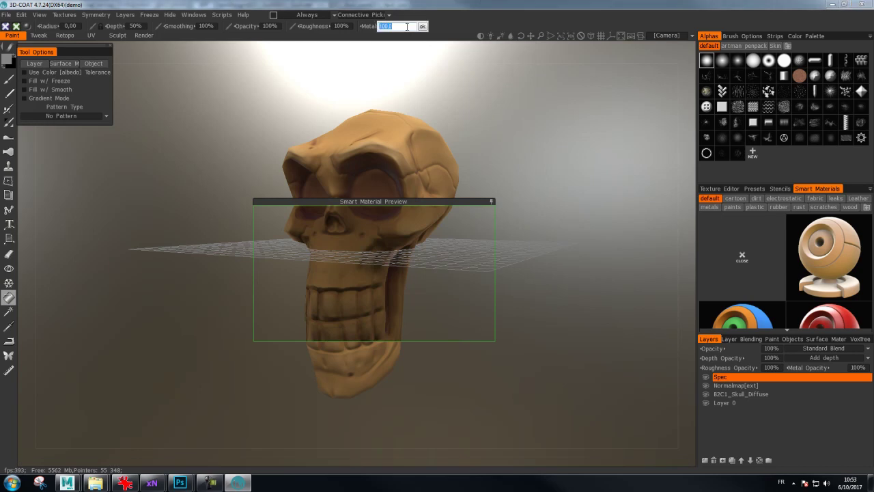
pyautogui.write('0')
pyautogui.press('Return')
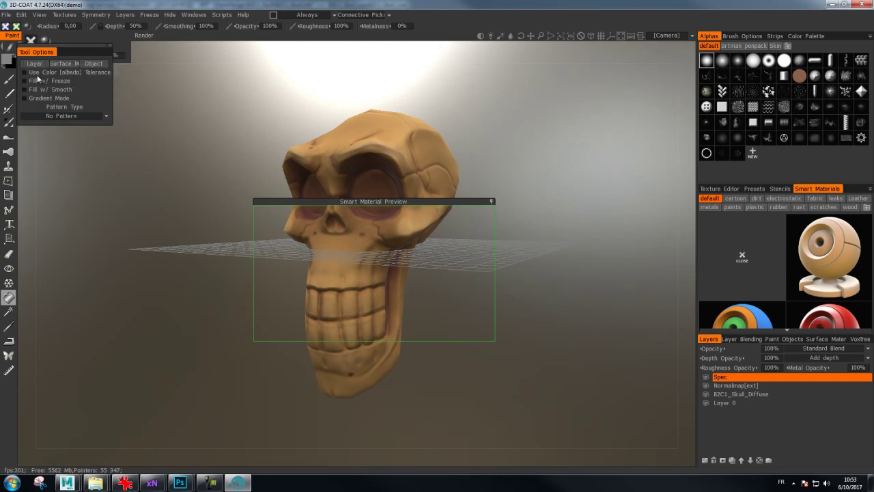
# Pick a lighter fill colour and drop the fill roughness from 100% to 50%
pyautogui.click(8, 58)
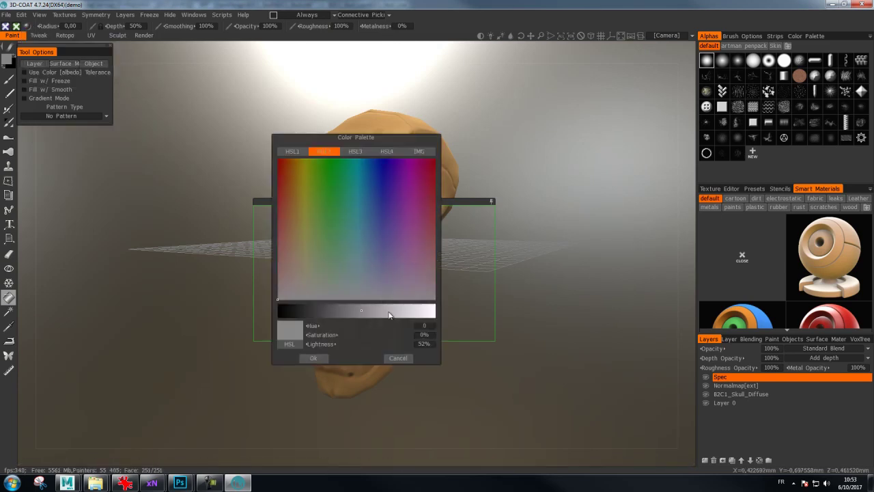
pyautogui.click(308, 357)
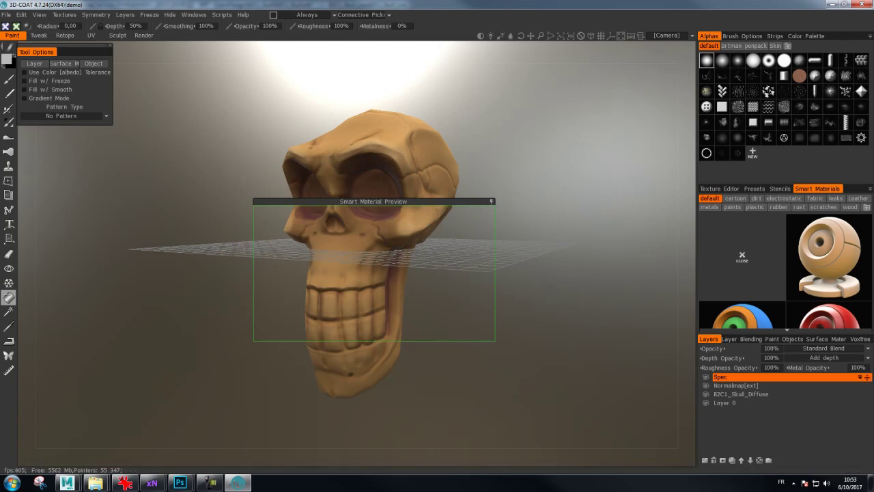
pyautogui.moveTo(829, 256); pyautogui.dragTo(639, 273)
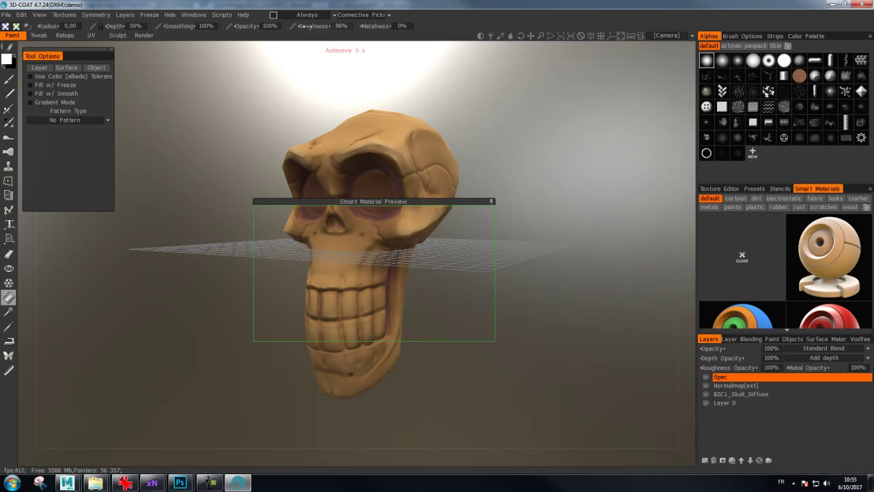
pyautogui.moveTo(299, 26)
pyautogui.mouseDown()
pyautogui.moveTo(251, 23)
pyautogui.moveTo(265, 24)
pyautogui.mouseUp()
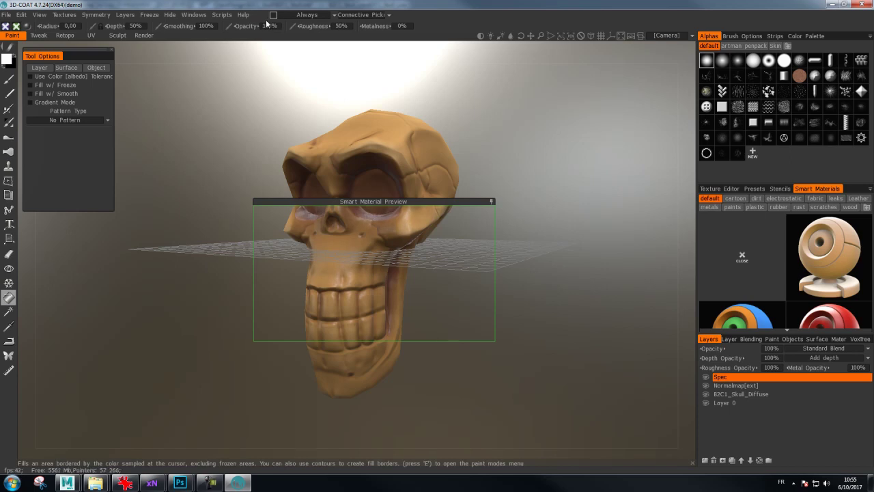
# Fill the whole Spec layer, tuck away the Smart Material Preview, and toggle Spec's visibility
pyautogui.click(45, 67)
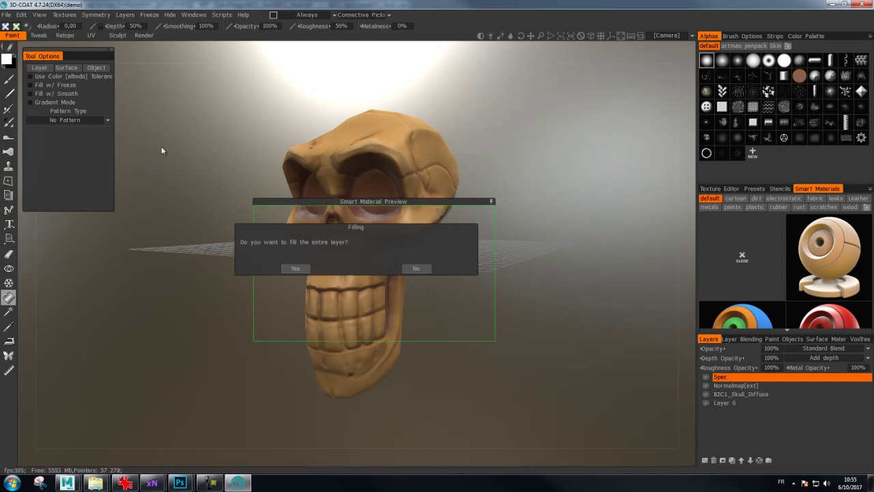
pyautogui.click(292, 269)
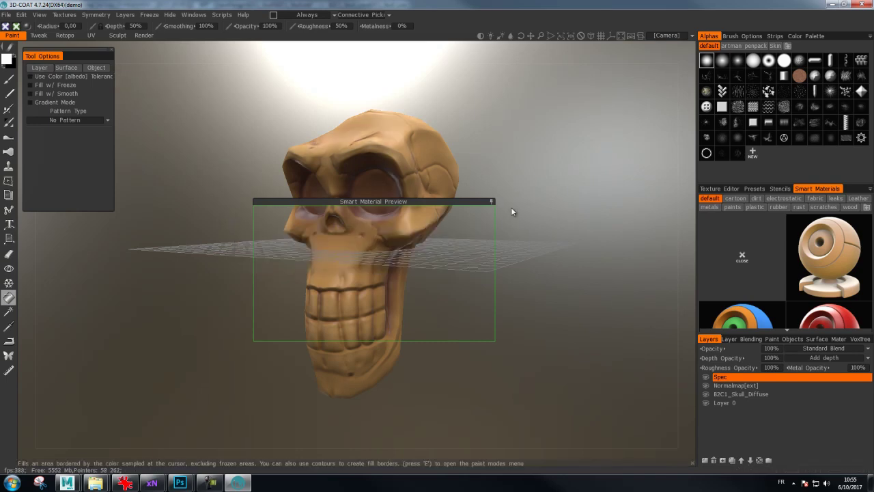
pyautogui.click(492, 202)
pyautogui.moveTo(451, 201)
pyautogui.mouseDown()
pyautogui.moveTo(561, 88)
pyautogui.moveTo(605, 73)
pyautogui.mouseUp()
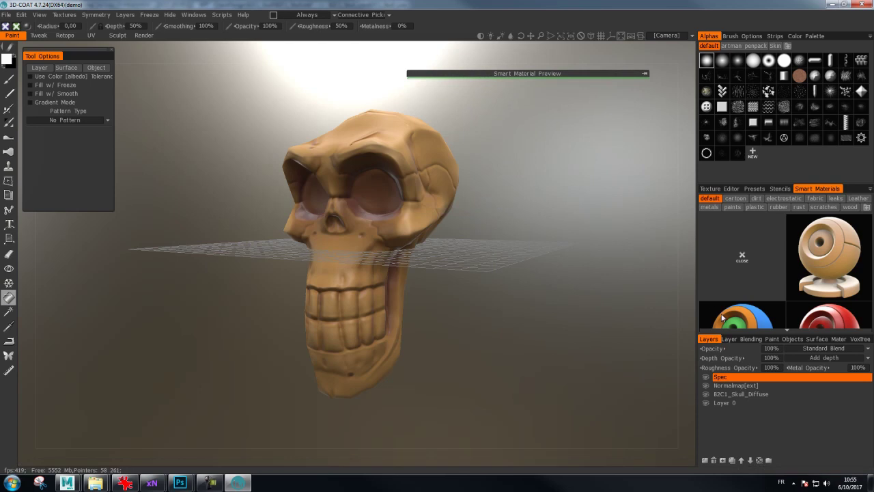
pyautogui.click(707, 379)
pyautogui.click(707, 378)
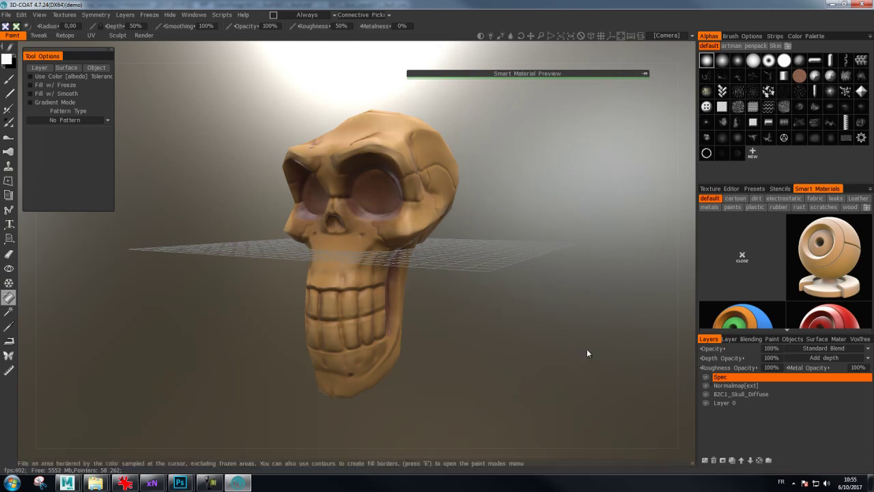
# Orbit the skull to inspect the shinier 50% roughness shading from several angles
pyautogui.moveTo(549, 367)
pyautogui.mouseDown()
pyautogui.moveTo(544, 354)
pyautogui.moveTo(578, 341)
pyautogui.moveTo(496, 338)
pyautogui.moveTo(500, 384)
pyautogui.moveTo(523, 362)
pyautogui.moveTo(523, 318)
pyautogui.moveTo(520, 349)
pyautogui.moveTo(504, 328)
pyautogui.moveTo(452, 335)
pyautogui.moveTo(523, 341)
pyautogui.moveTo(505, 342)
pyautogui.moveTo(507, 351)
pyautogui.mouseUp()
pyautogui.moveTo(554, 215)
pyautogui.mouseDown()
pyautogui.moveTo(488, 220)
pyautogui.moveTo(599, 230)
pyautogui.moveTo(497, 226)
pyautogui.mouseUp()
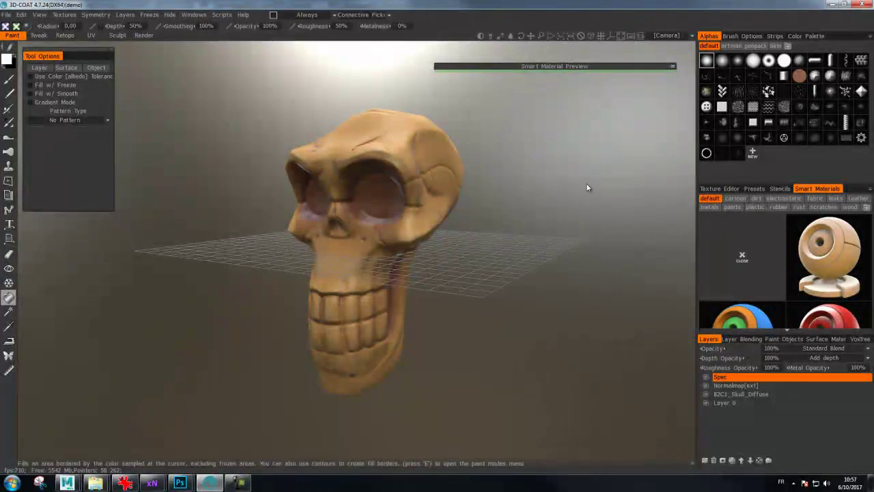
pyautogui.moveTo(556, 189)
pyautogui.mouseDown()
pyautogui.moveTo(631, 183)
pyautogui.moveTo(541, 200)
pyautogui.mouseUp()
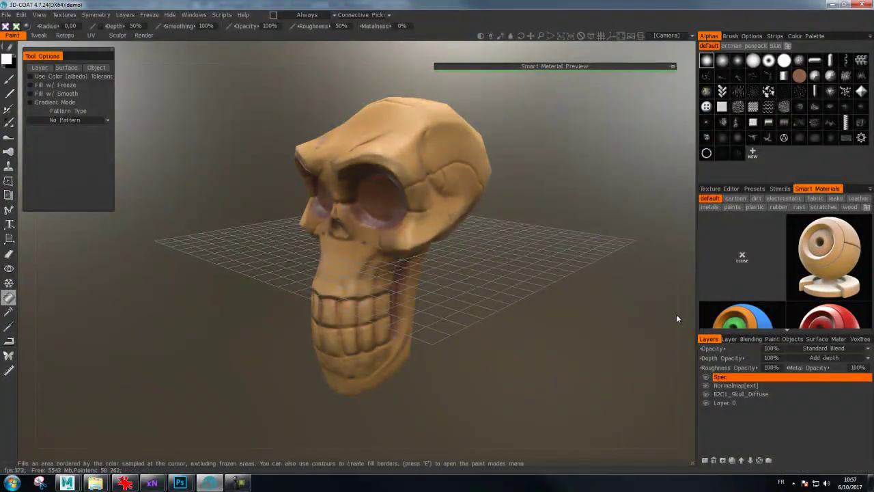
pyautogui.moveTo(584, 360)
pyautogui.mouseDown()
pyautogui.moveTo(580, 339)
pyautogui.moveTo(556, 343)
pyautogui.mouseUp()
pyautogui.click(729, 403)
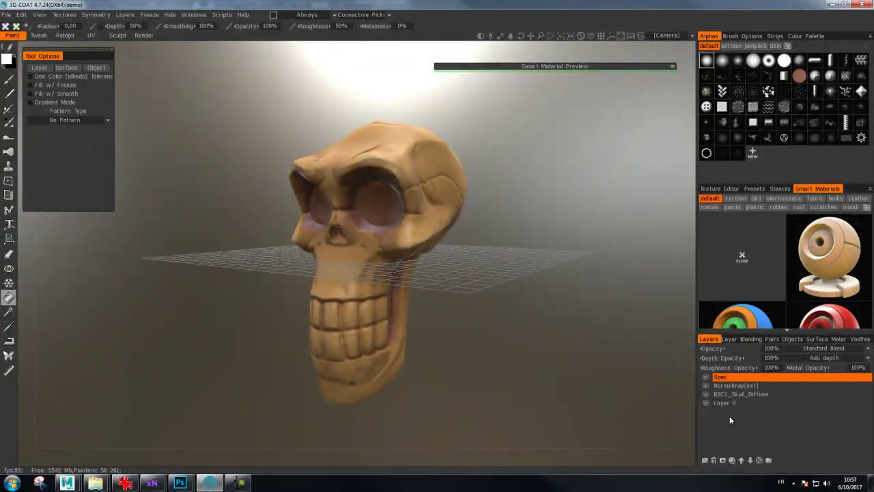
# Add a layer renamed Colors above Spec and select the Brush with a soft round alpha
pyautogui.click(705, 460)
pyautogui.doubleClick(722, 379)
pyautogui.write('Color')
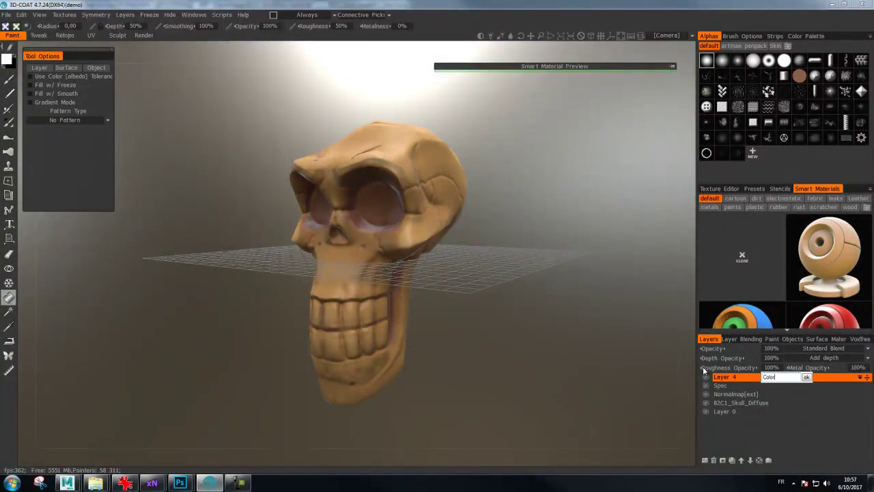
pyautogui.write('s')
pyautogui.press('Return')
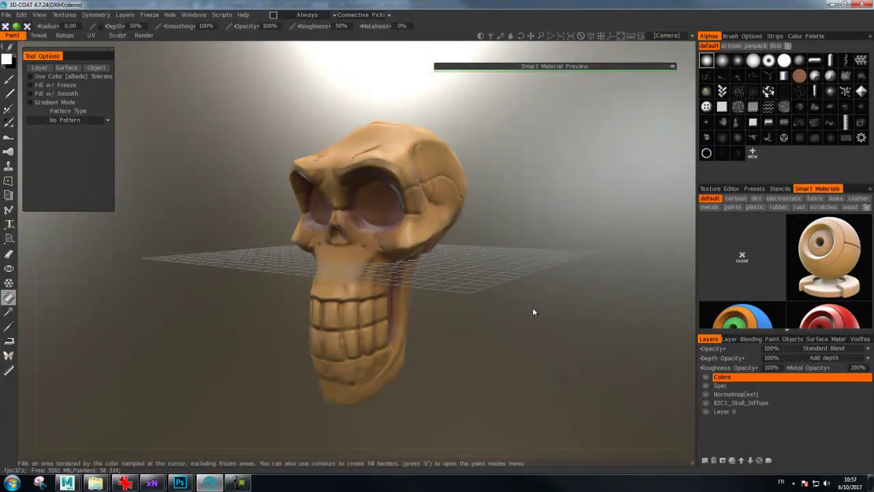
pyautogui.click(8, 79)
pyautogui.click(722, 60)
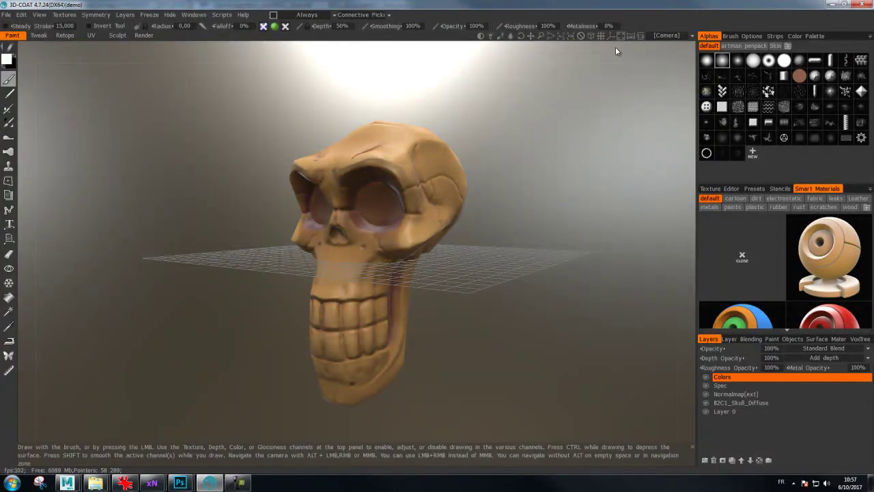
# Set brush opacity to 30% and choose a deep crimson red as the paint colour
pyautogui.click(462, 26)
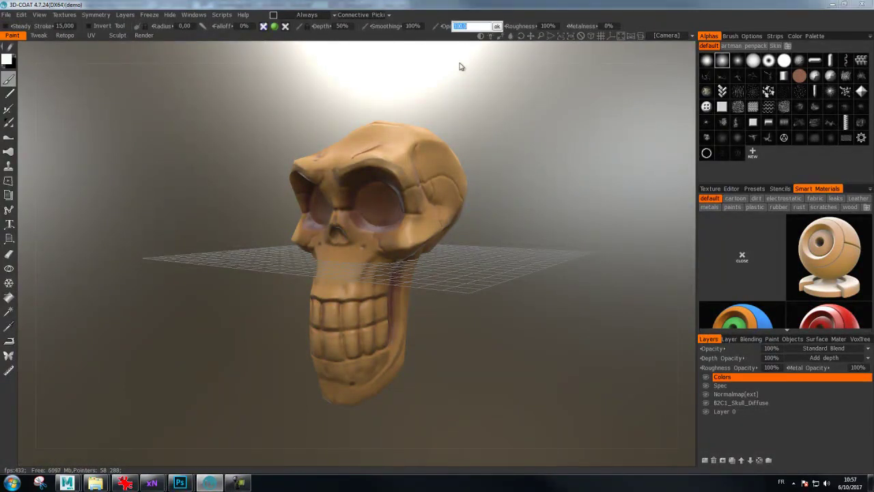
pyautogui.write('30')
pyautogui.press('Return')
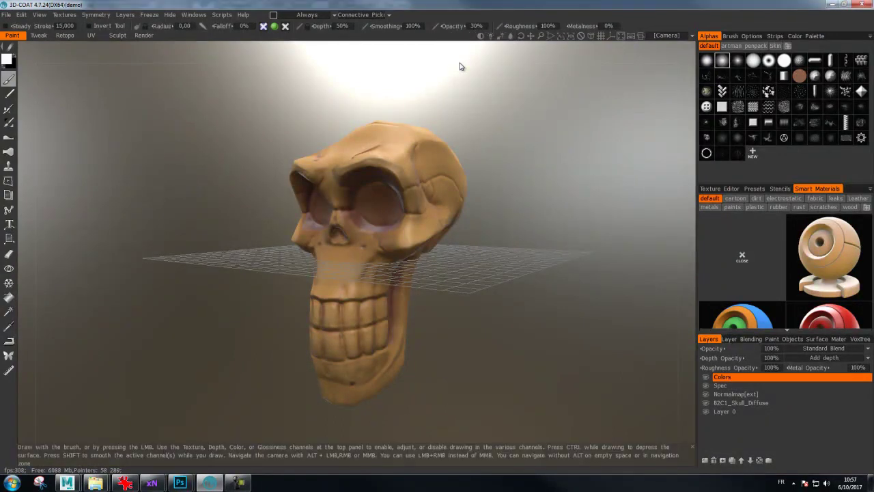
pyautogui.click(8, 59)
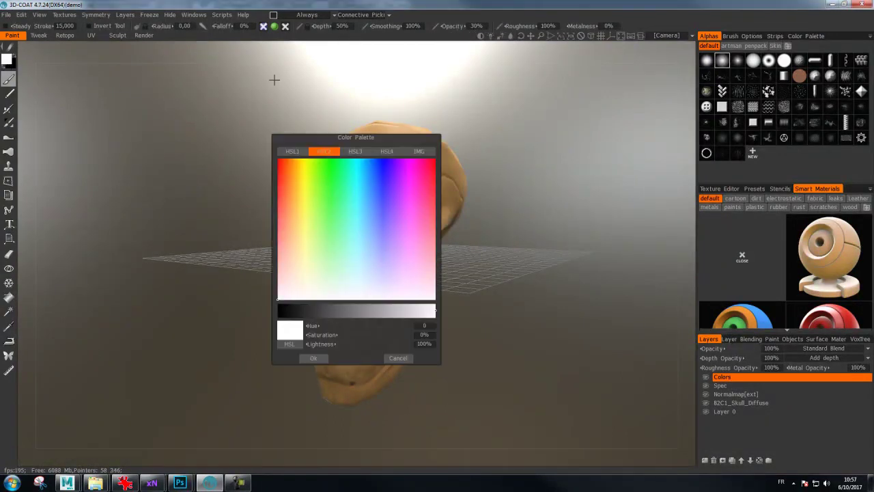
pyautogui.moveTo(289, 170); pyautogui.dragTo(279, 174)
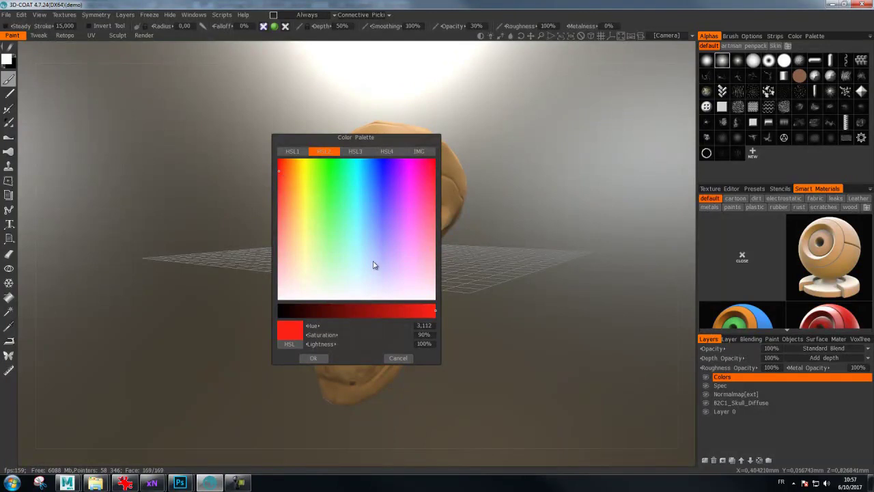
pyautogui.click(403, 310)
pyautogui.moveTo(283, 209); pyautogui.dragTo(277, 202)
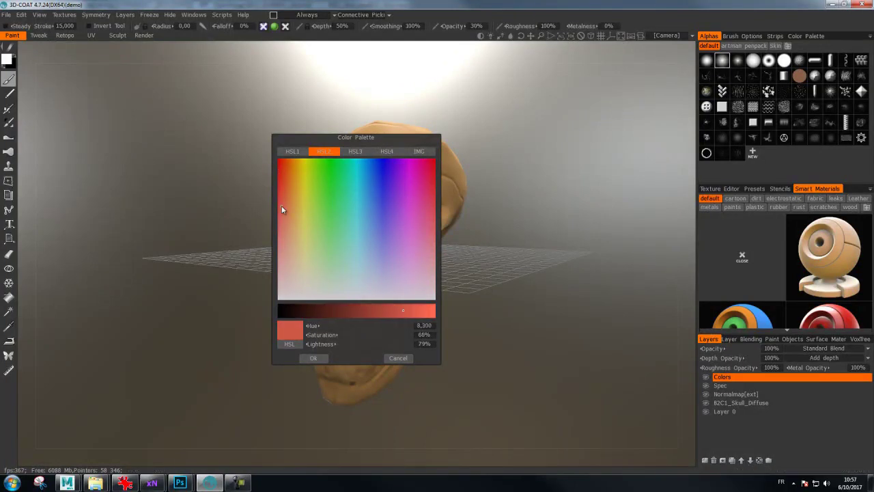
pyautogui.click(277, 181)
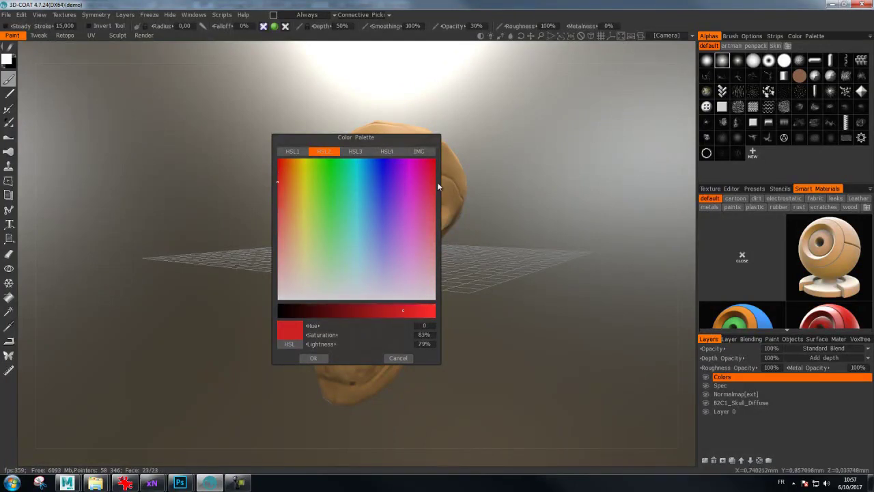
pyautogui.click(432, 177)
pyautogui.click(313, 358)
# Turn on X-axis symmetry so painting is mirrored
pyautogui.moveTo(396, 278)
pyautogui.mouseDown()
pyautogui.moveTo(510, 276)
pyautogui.moveTo(512, 250)
pyautogui.mouseUp()
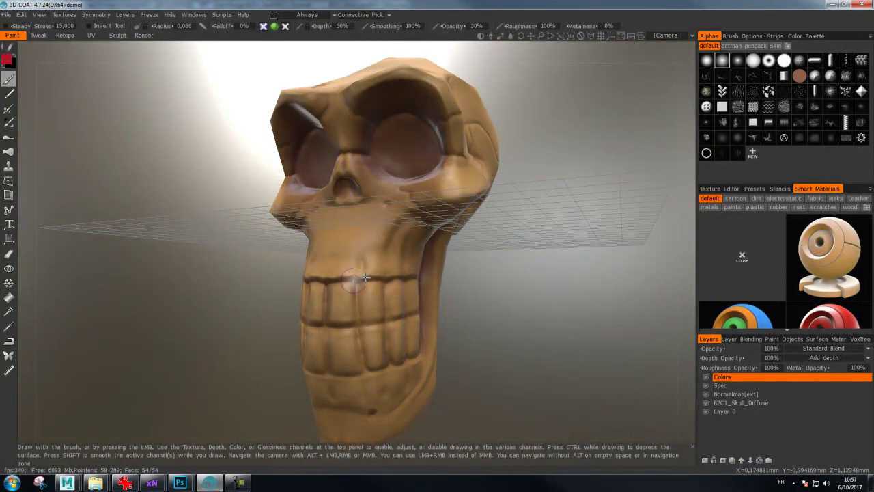
pyautogui.click(95, 14)
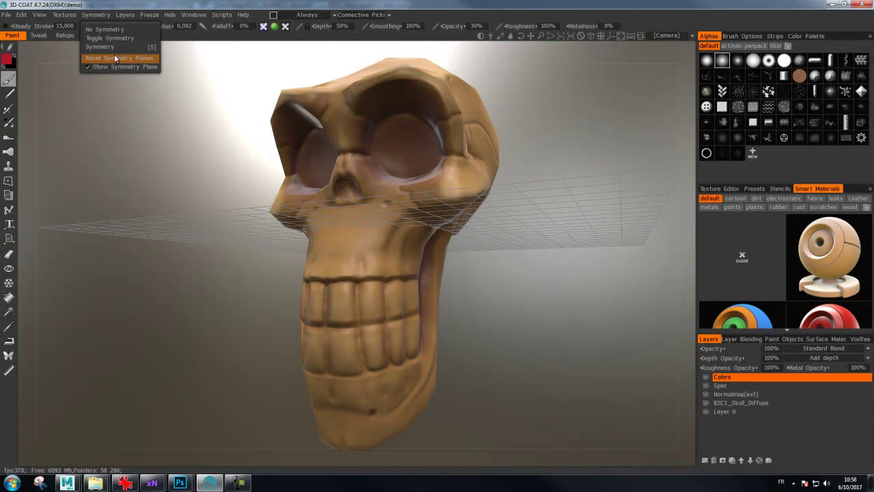
pyautogui.click(113, 51)
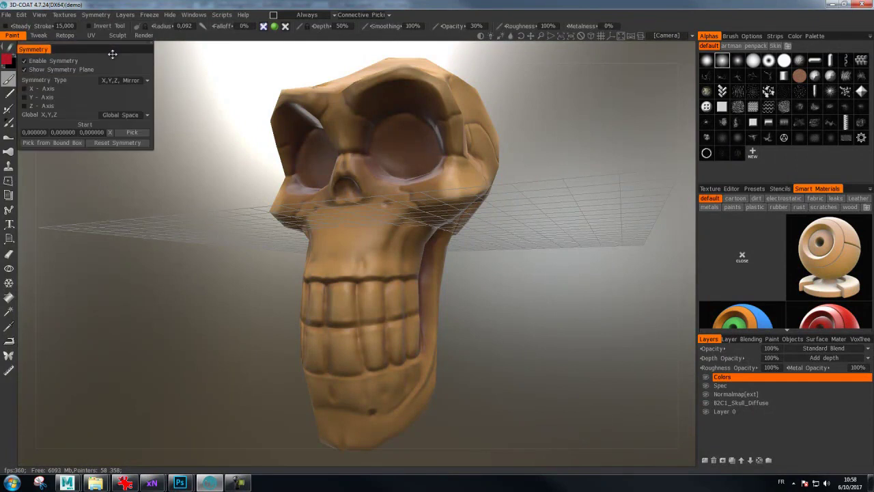
pyautogui.click(32, 88)
# Smooth away the stray pink smudges on the skull's cheek
pyautogui.moveTo(470, 235)
pyautogui.mouseDown()
pyautogui.moveTo(512, 241)
pyautogui.moveTo(371, 260)
pyautogui.mouseUp()
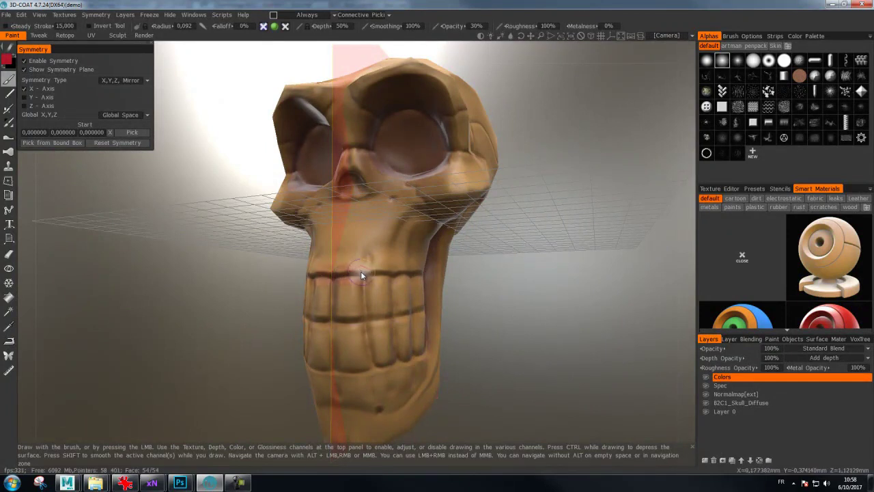
pyautogui.moveTo(476, 273); pyautogui.dragTo(374, 285)
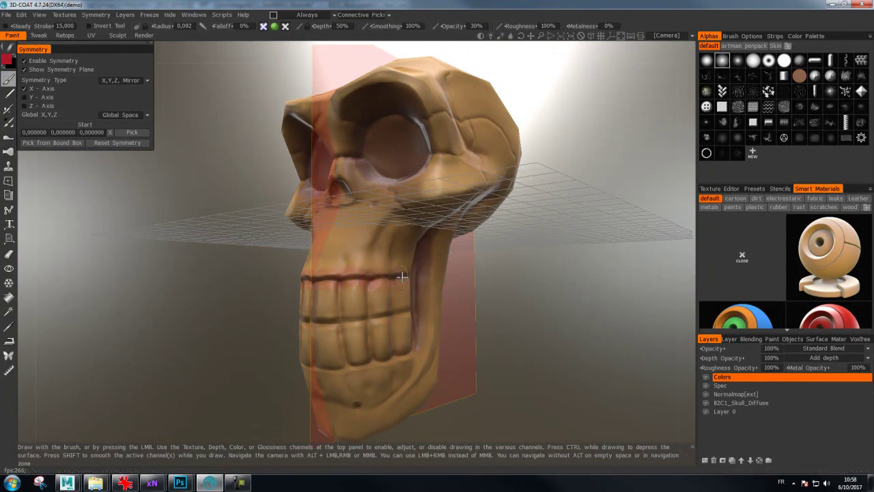
pyautogui.moveTo(471, 272); pyautogui.dragTo(332, 278)
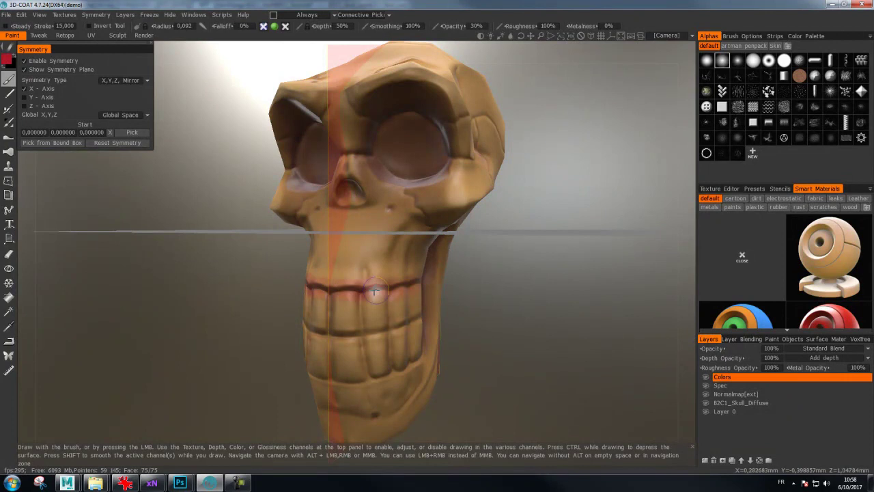
pyautogui.moveTo(365, 238)
pyautogui.mouseDown()
pyautogui.moveTo(536, 217)
pyautogui.moveTo(543, 184)
pyautogui.mouseUp()
pyautogui.scroll(5, 543, 183)
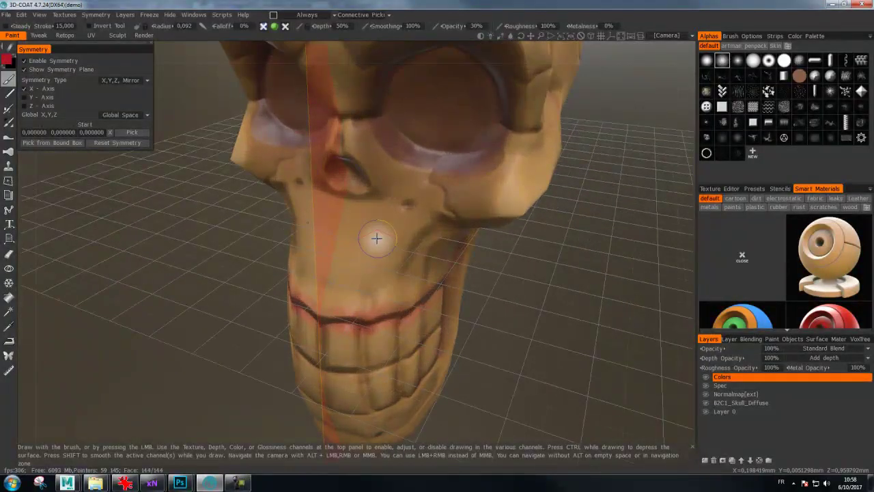
pyautogui.press('shift')
pyautogui.moveTo(386, 253); pyautogui.dragTo(356, 250)
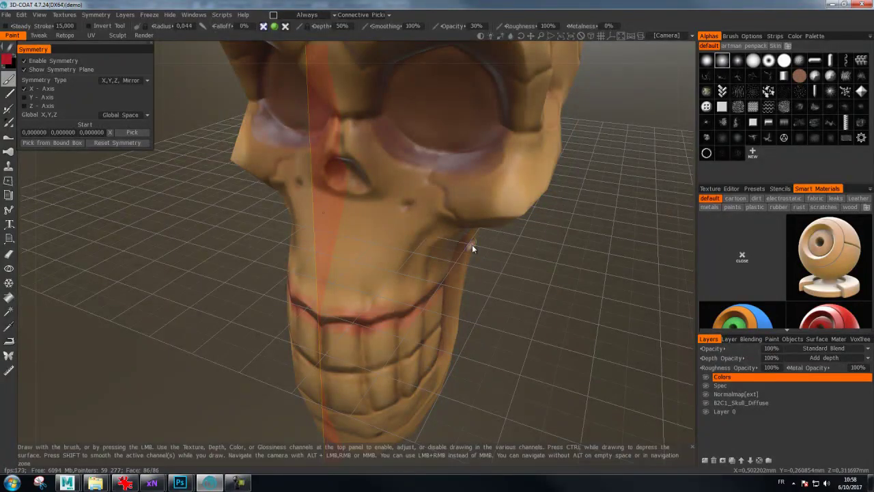
# Paint a mirrored red line along the skull's upper gum
pyautogui.moveTo(515, 313); pyautogui.dragTo(520, 273)
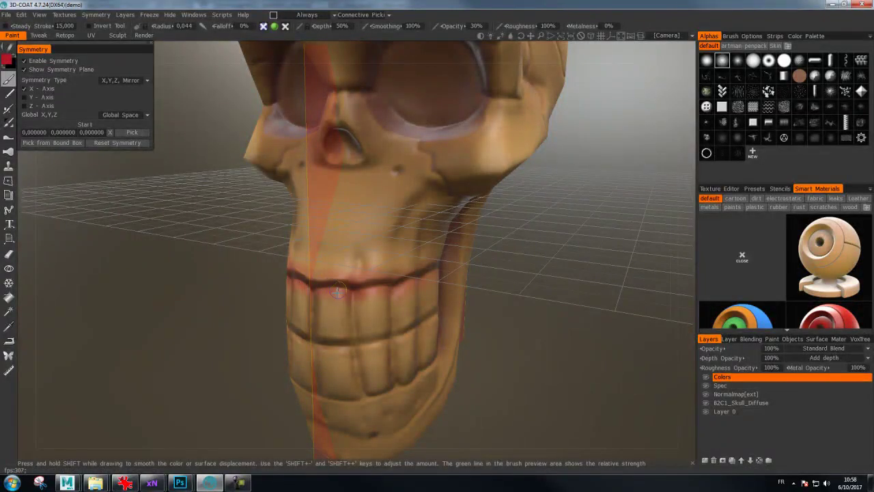
pyautogui.moveTo(317, 286)
pyautogui.mouseDown()
pyautogui.moveTo(347, 287)
pyautogui.moveTo(349, 301)
pyautogui.moveTo(473, 286)
pyautogui.mouseUp()
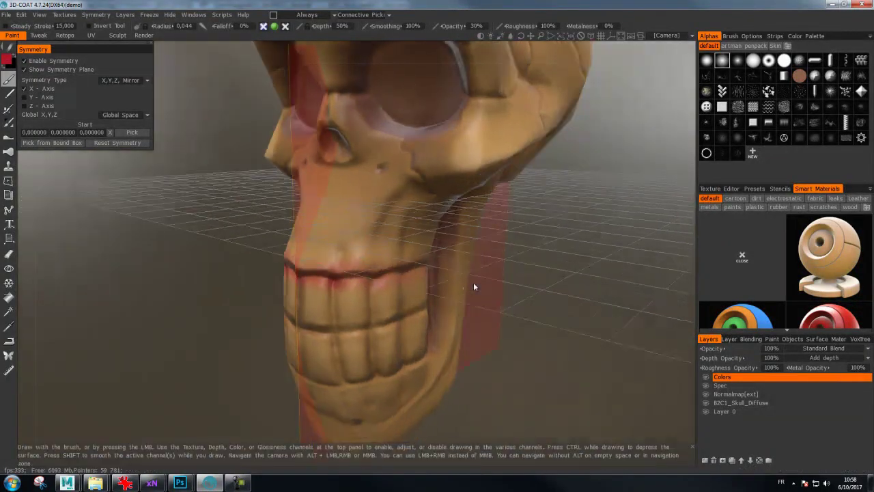
pyautogui.moveTo(373, 283); pyautogui.dragTo(369, 292)
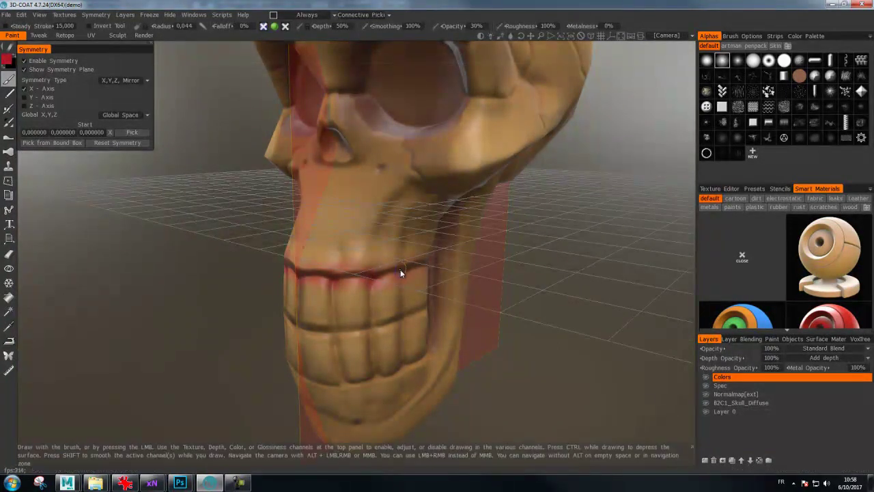
pyautogui.moveTo(424, 266); pyautogui.dragTo(401, 267)
pyautogui.scroll(4, 401, 267)
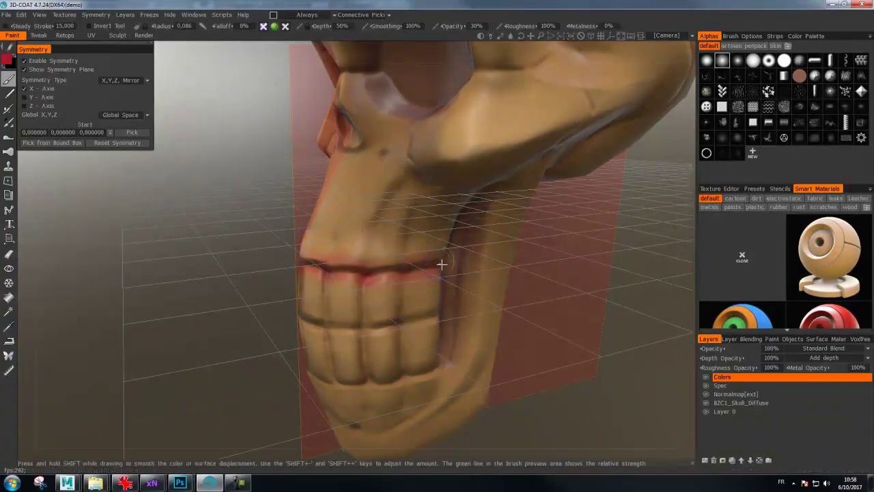
# Shrink the brush radius to 0.037 and work around the teeth to the skull's back
pyautogui.moveTo(441, 264); pyautogui.dragTo(374, 304)
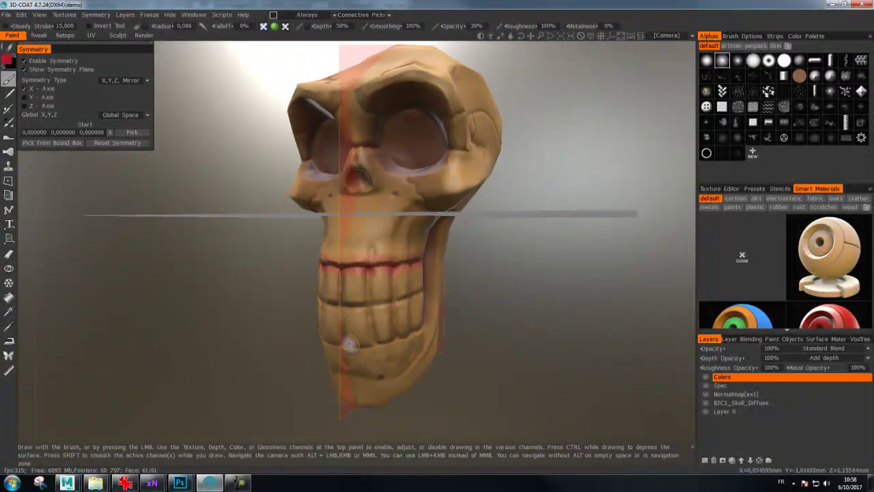
pyautogui.moveTo(363, 346)
pyautogui.mouseDown()
pyautogui.moveTo(345, 338)
pyautogui.moveTo(351, 335)
pyautogui.mouseUp()
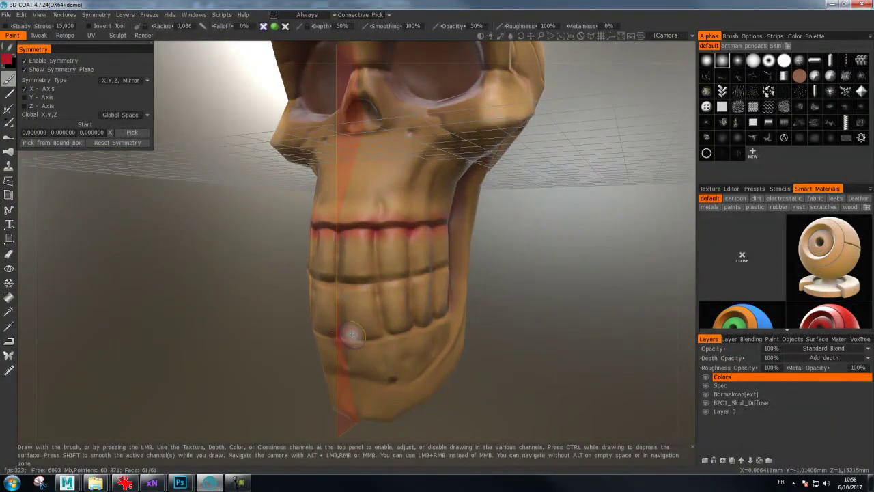
pyautogui.press('[')
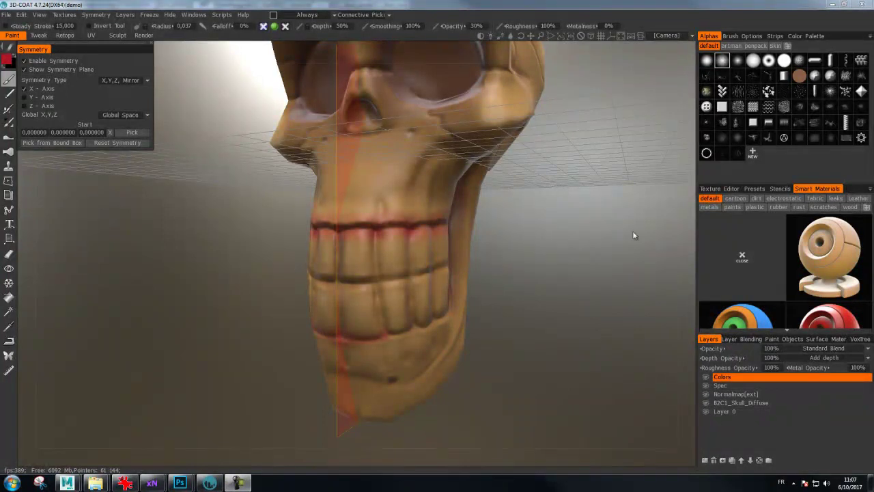
pyautogui.moveTo(582, 205)
pyautogui.mouseDown()
pyautogui.moveTo(506, 238)
pyautogui.moveTo(520, 238)
pyautogui.moveTo(527, 191)
pyautogui.moveTo(540, 215)
pyautogui.moveTo(539, 152)
pyautogui.moveTo(519, 205)
pyautogui.moveTo(543, 219)
pyautogui.moveTo(484, 212)
pyautogui.moveTo(565, 100)
pyautogui.mouseUp()
pyautogui.moveTo(499, 35)
pyautogui.mouseDown()
pyautogui.moveTo(521, 128)
pyautogui.moveTo(565, 95)
pyautogui.moveTo(586, 120)
pyautogui.moveTo(438, 188)
pyautogui.mouseUp()
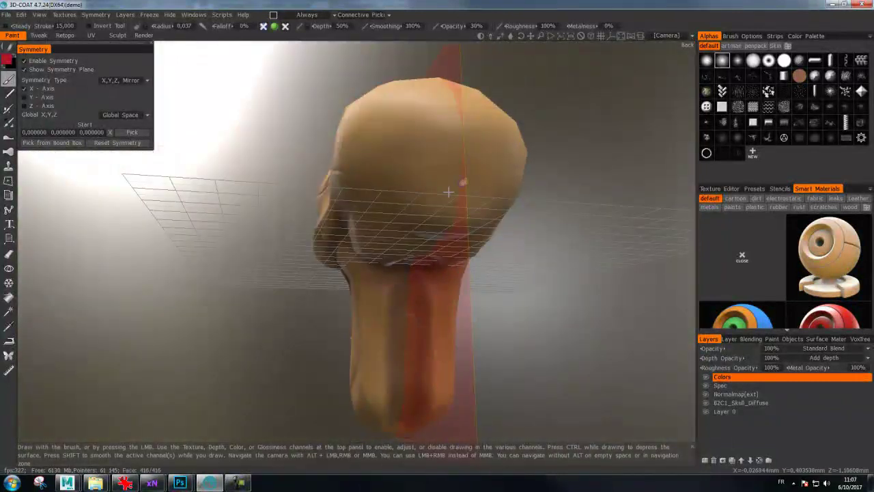
# Make the B2C1_Skull_Diffuse layer active
pyautogui.moveTo(547, 150); pyautogui.dragTo(576, 176)
pyautogui.click(724, 386)
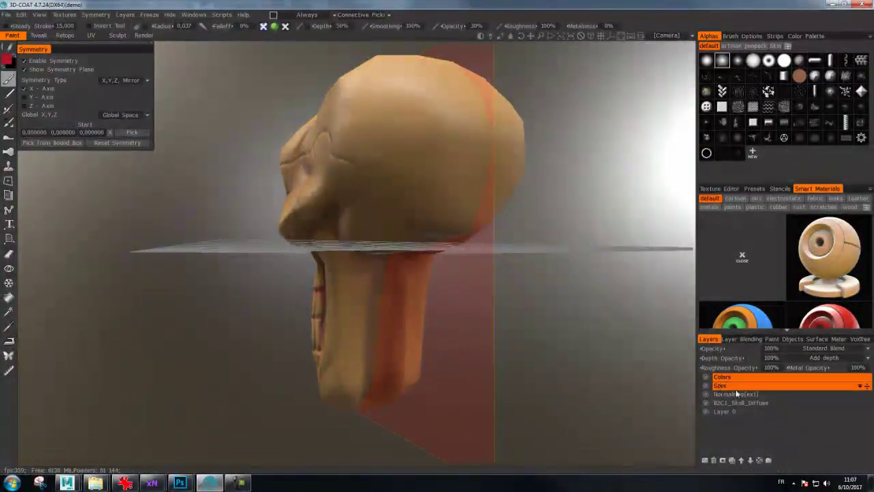
pyautogui.click(739, 402)
pyautogui.moveTo(570, 205)
pyautogui.mouseDown()
pyautogui.moveTo(591, 197)
pyautogui.moveTo(588, 189)
pyautogui.moveTo(604, 195)
pyautogui.mouseUp()
pyautogui.scroll(3, 625, 199)
pyautogui.scroll(2, 604, 184)
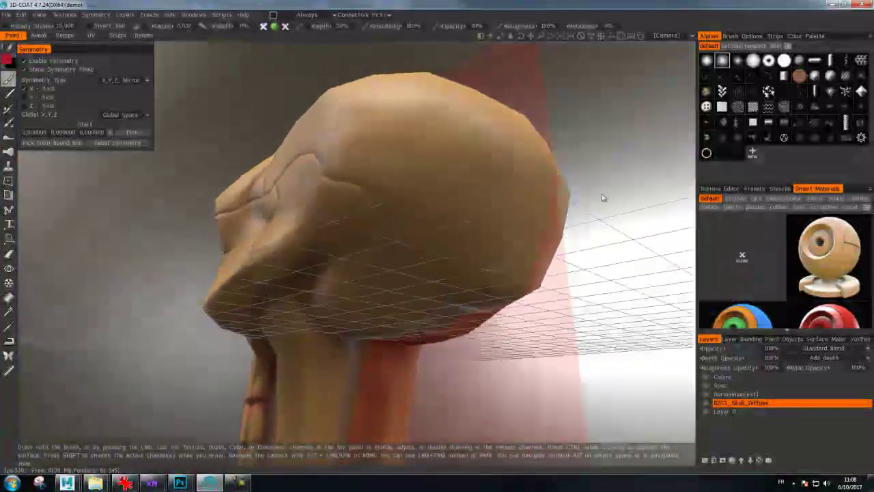
# Sample the skull's tan colour with V as the paint colour
pyautogui.press('v')
pyautogui.moveTo(460, 246); pyautogui.dragTo(287, 278)
pyautogui.moveTo(408, 299)
pyautogui.mouseDown()
pyautogui.moveTo(365, 205)
pyautogui.moveTo(499, 272)
pyautogui.mouseUp()
pyautogui.moveTo(578, 266)
pyautogui.mouseDown()
pyautogui.moveTo(584, 236)
pyautogui.moveTo(636, 255)
pyautogui.moveTo(453, 252)
pyautogui.mouseUp()
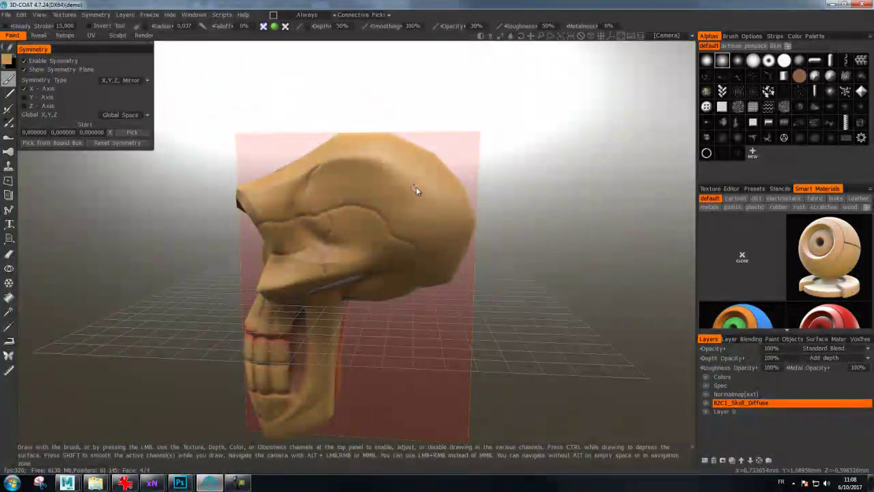
pyautogui.moveTo(545, 246)
pyautogui.mouseDown()
pyautogui.moveTo(615, 247)
pyautogui.moveTo(535, 257)
pyautogui.moveTo(581, 267)
pyautogui.moveTo(553, 222)
pyautogui.moveTo(560, 235)
pyautogui.mouseUp()
# Reactivate the Colors layer and switch the paint colour back to red with V
pyautogui.click(722, 378)
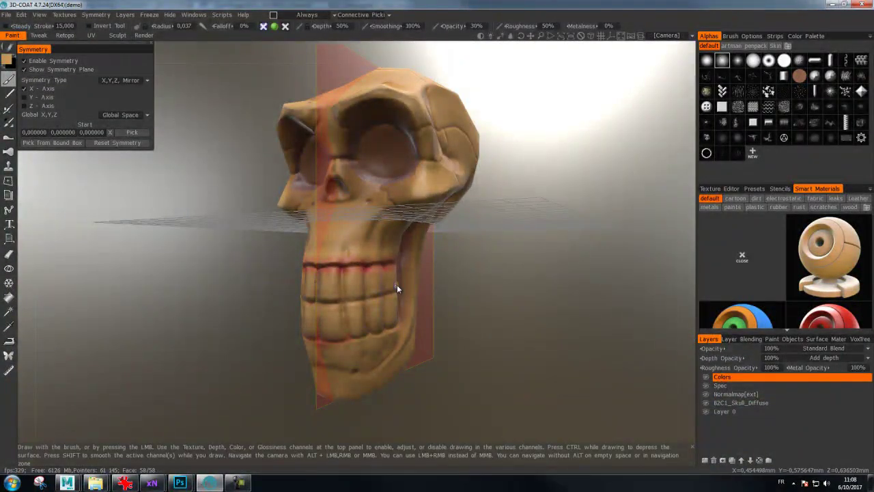
pyautogui.moveTo(379, 282); pyautogui.dragTo(367, 268)
pyautogui.press('v')
pyautogui.moveTo(349, 320)
pyautogui.mouseDown()
pyautogui.moveTo(345, 336)
pyautogui.moveTo(358, 336)
pyautogui.mouseUp()
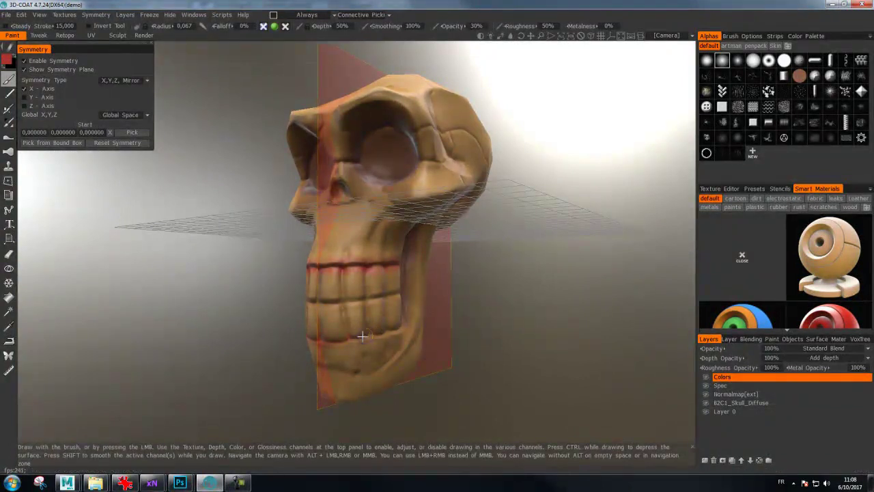
pyautogui.moveTo(359, 334)
pyautogui.mouseDown()
pyautogui.moveTo(451, 311)
pyautogui.moveTo(444, 297)
pyautogui.mouseUp()
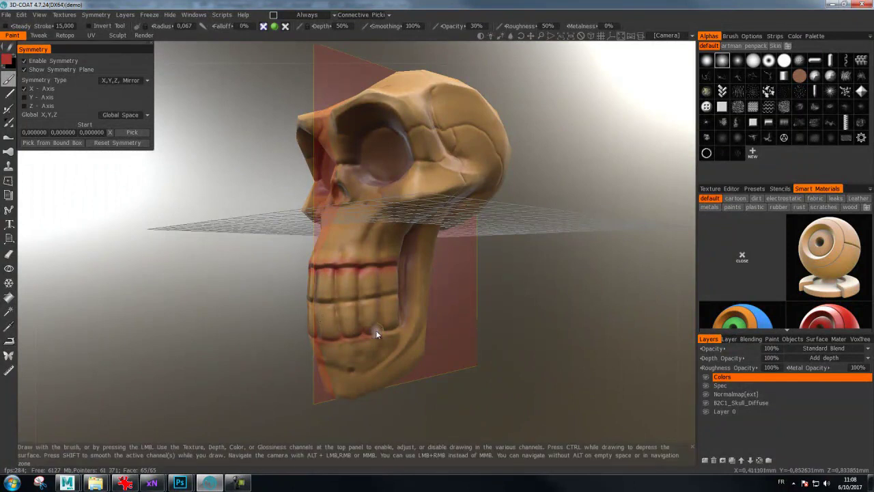
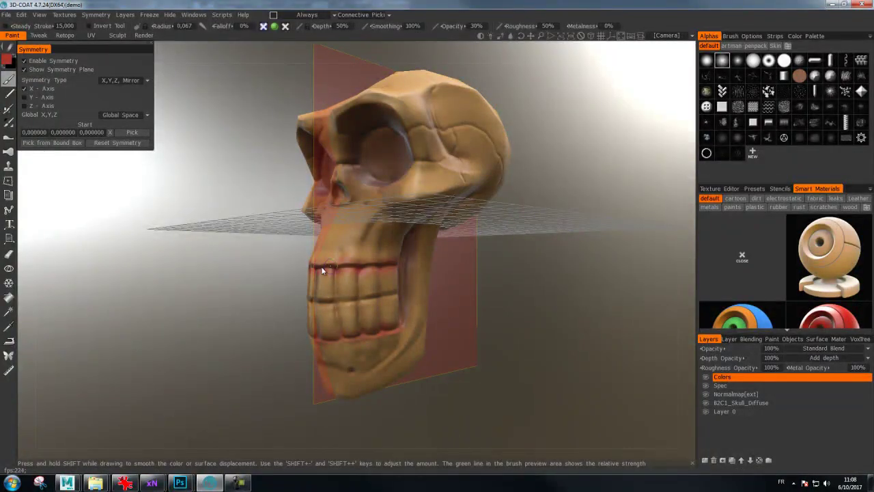
# Hide the symmetry plane and paint a reddish tint into the skull's nose cavity
pyautogui.moveTo(500, 246)
pyautogui.mouseDown()
pyautogui.moveTo(545, 256)
pyautogui.moveTo(523, 242)
pyautogui.mouseUp()
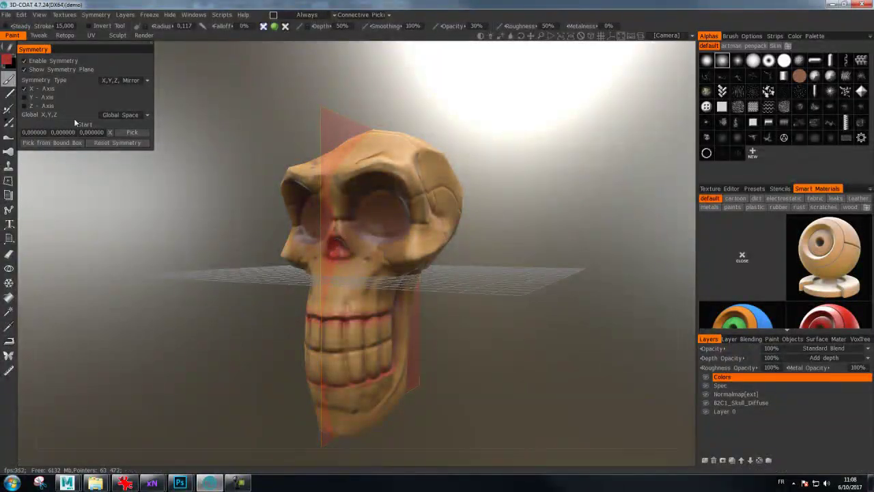
pyautogui.click(25, 69)
pyautogui.moveTo(511, 152); pyautogui.dragTo(537, 156)
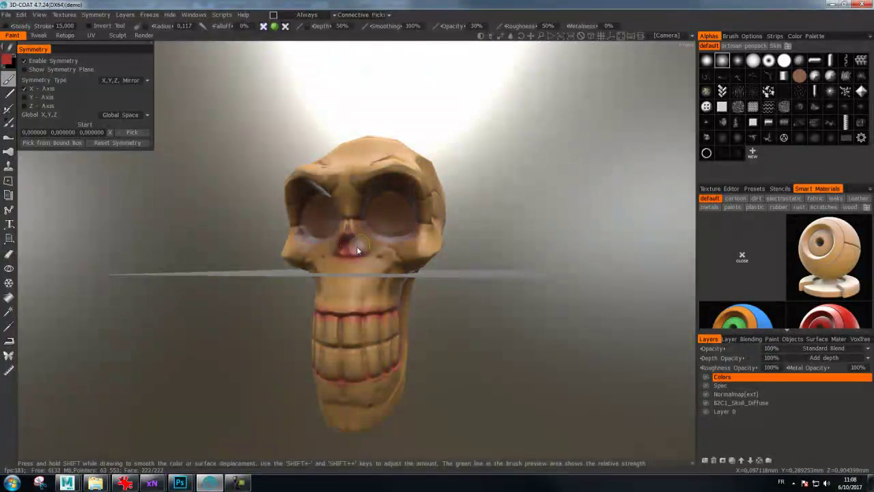
pyautogui.moveTo(347, 251); pyautogui.dragTo(344, 250)
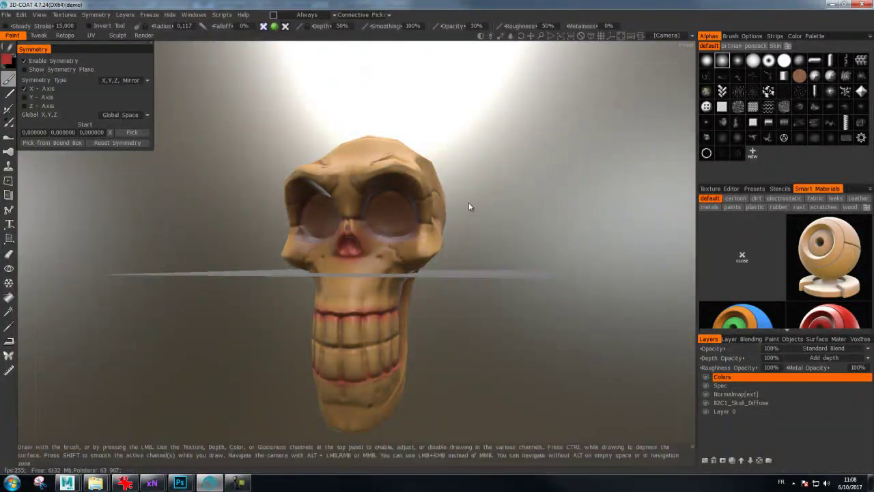
# Raise the brush radius to 0.245 and tint the eye sockets, checking from the front
pyautogui.moveTo(468, 209); pyautogui.dragTo(438, 214)
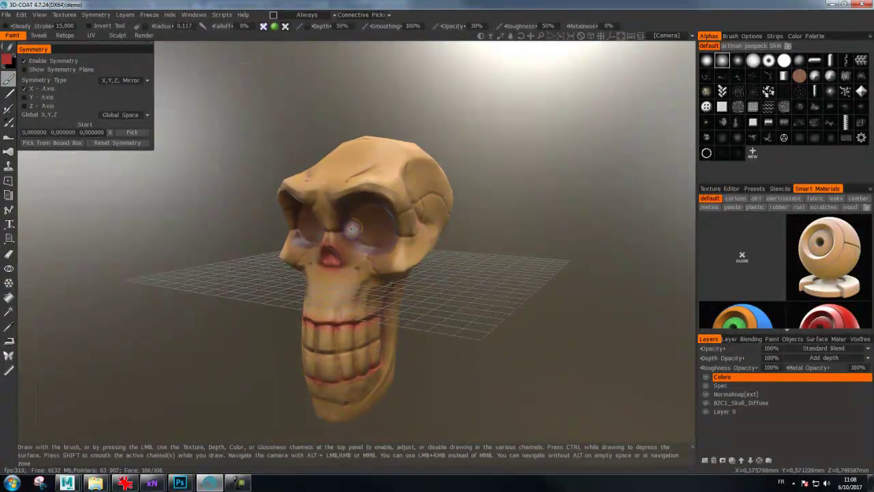
pyautogui.moveTo(355, 229)
pyautogui.mouseDown()
pyautogui.moveTo(388, 236)
pyautogui.moveTo(371, 221)
pyautogui.mouseUp()
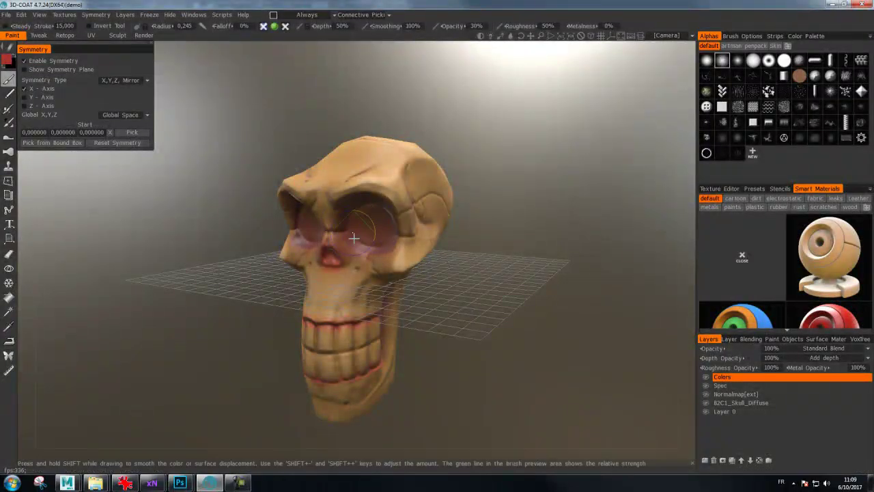
pyautogui.moveTo(476, 212)
pyautogui.mouseDown()
pyautogui.moveTo(445, 193)
pyautogui.moveTo(470, 182)
pyautogui.moveTo(464, 178)
pyautogui.moveTo(476, 198)
pyautogui.moveTo(499, 181)
pyautogui.moveTo(471, 185)
pyautogui.moveTo(485, 190)
pyautogui.mouseUp()
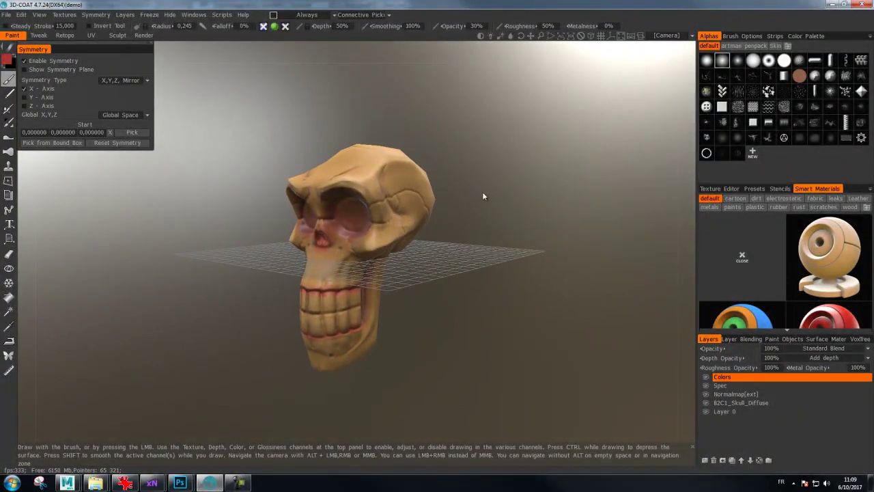
pyautogui.moveTo(481, 226)
pyautogui.mouseDown()
pyautogui.moveTo(530, 227)
pyautogui.moveTo(513, 239)
pyautogui.moveTo(500, 217)
pyautogui.mouseUp()
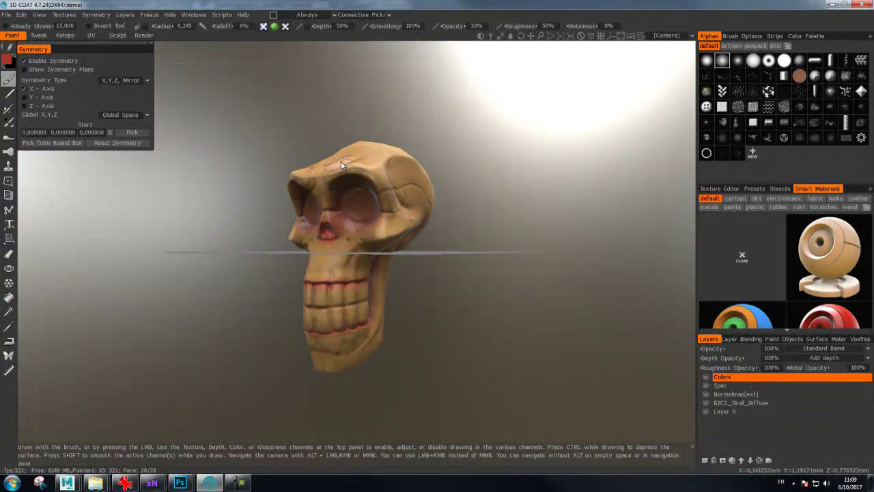
pyautogui.moveTo(513, 194)
pyautogui.mouseDown()
pyautogui.moveTo(548, 187)
pyautogui.moveTo(529, 165)
pyautogui.mouseUp()
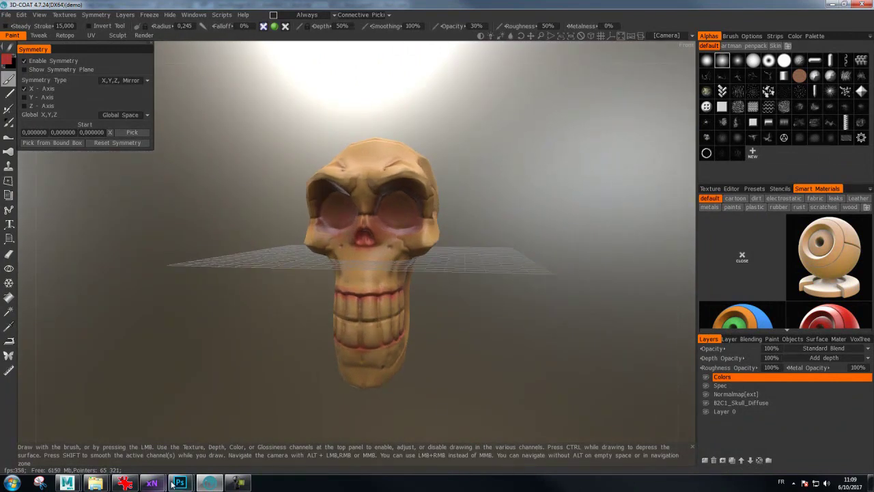
# Create a new 1024×1024 document filled with a white-top, black-bottom vertical gradient
pyautogui.moveTo(179, 483)
pyautogui.click(129, 410)
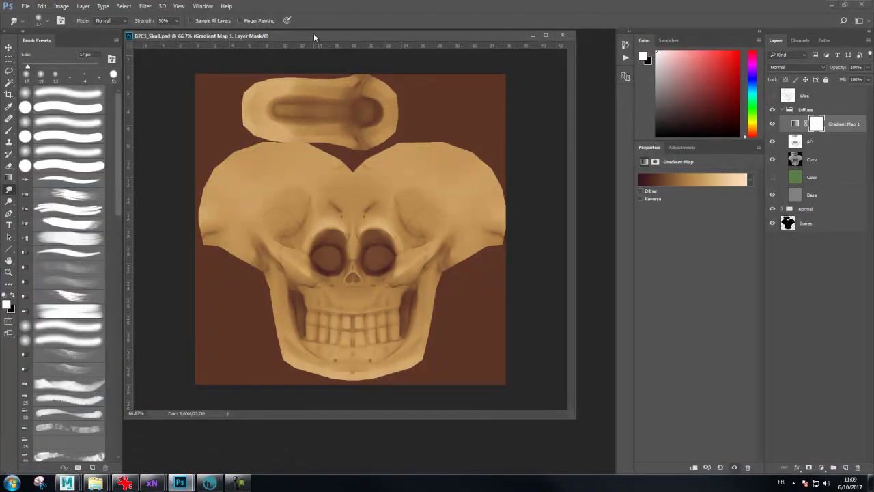
pyautogui.moveTo(282, 36); pyautogui.dragTo(282, 243)
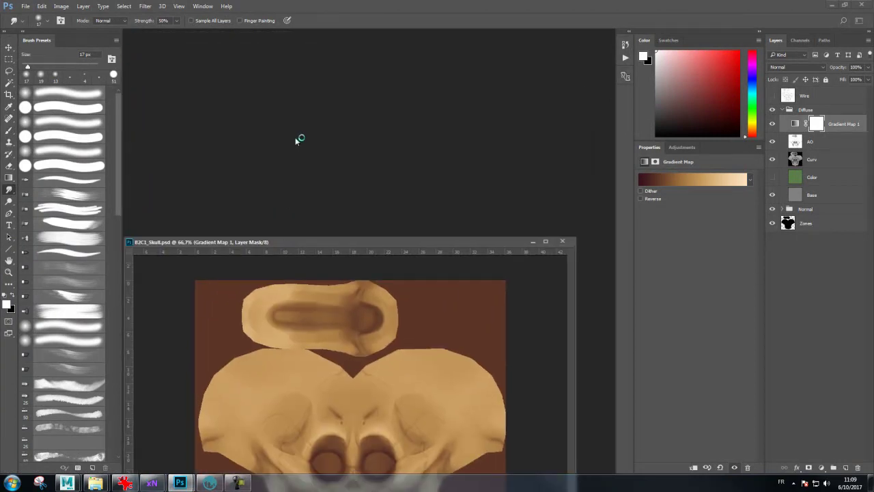
pyautogui.hotkey('ctrl', 'n')
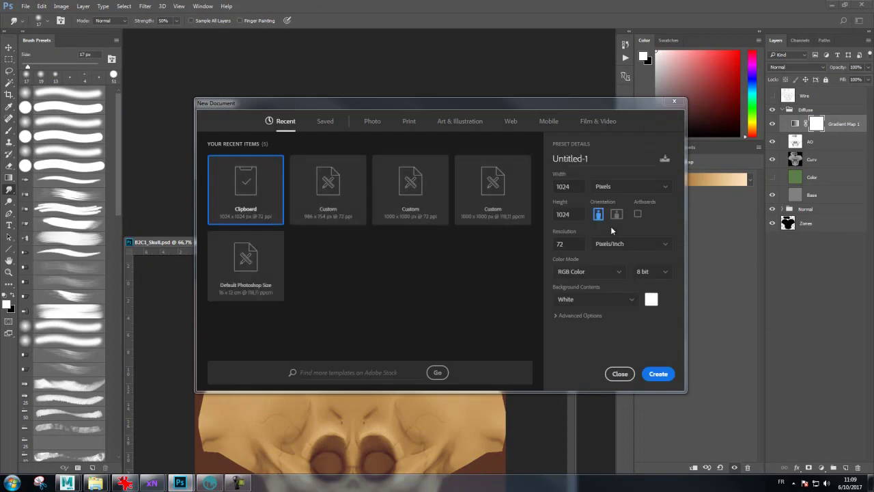
pyautogui.click(657, 374)
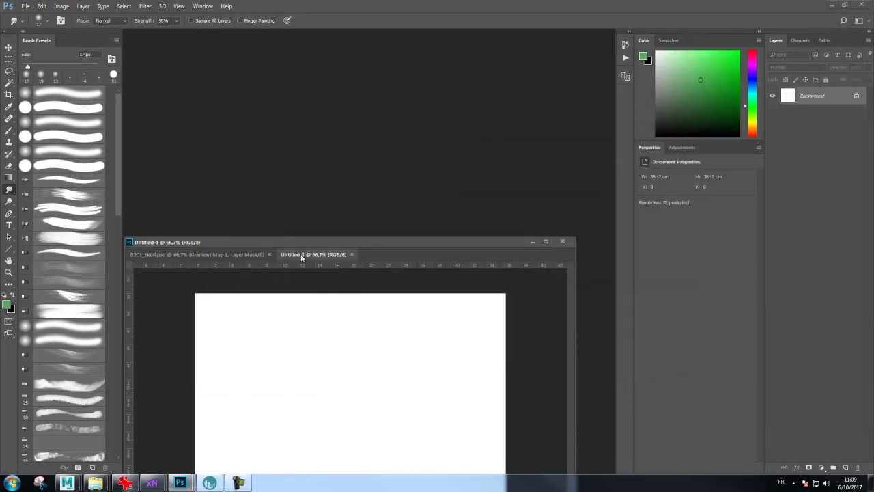
pyautogui.moveTo(302, 257); pyautogui.dragTo(195, 49)
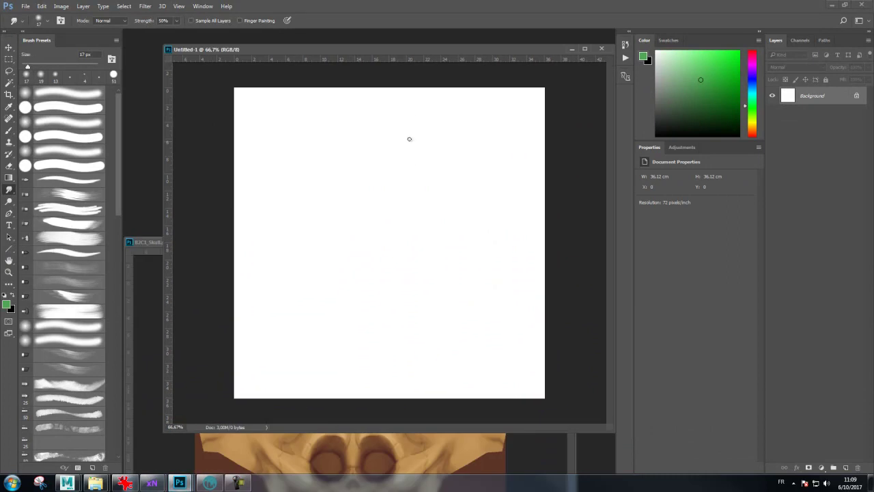
pyautogui.press('d')
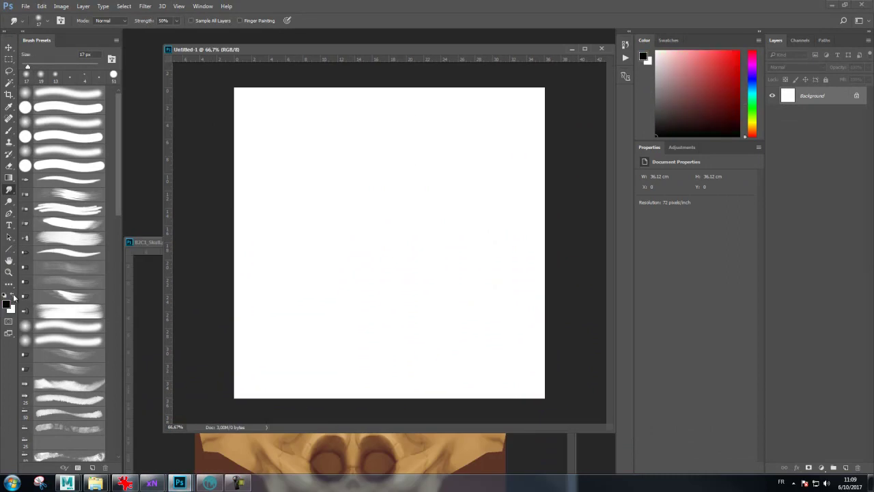
pyautogui.click(9, 178)
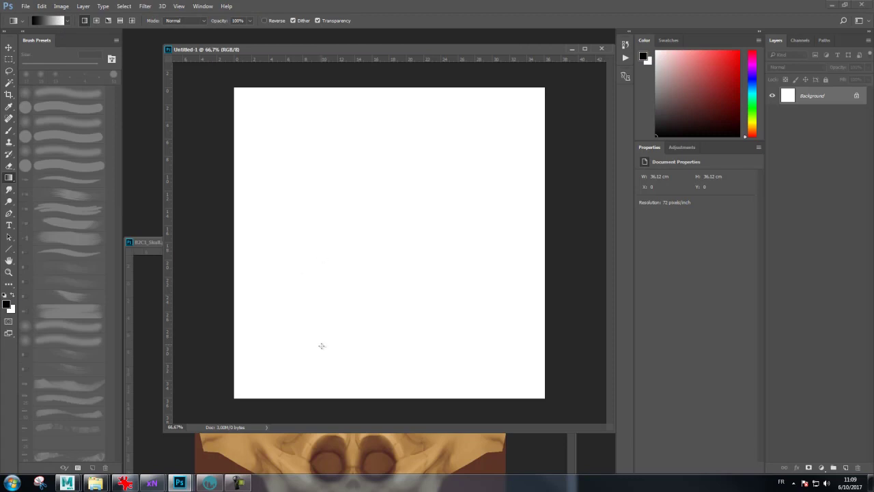
pyautogui.moveTo(389, 375); pyautogui.dragTo(389, 107)
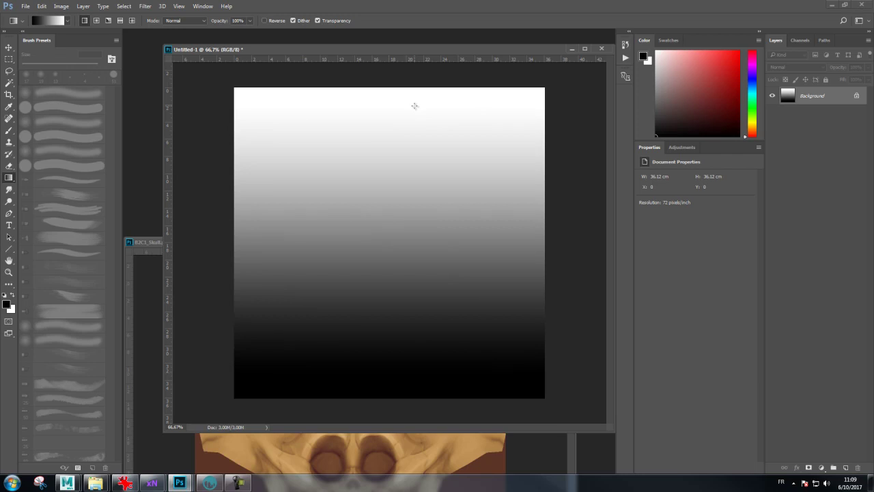
# Save the gradient as TopDownGradient.tga (Targa, 24 bits/pixel) in the 3DPaint folder
pyautogui.hotkey('ctrl', 's')
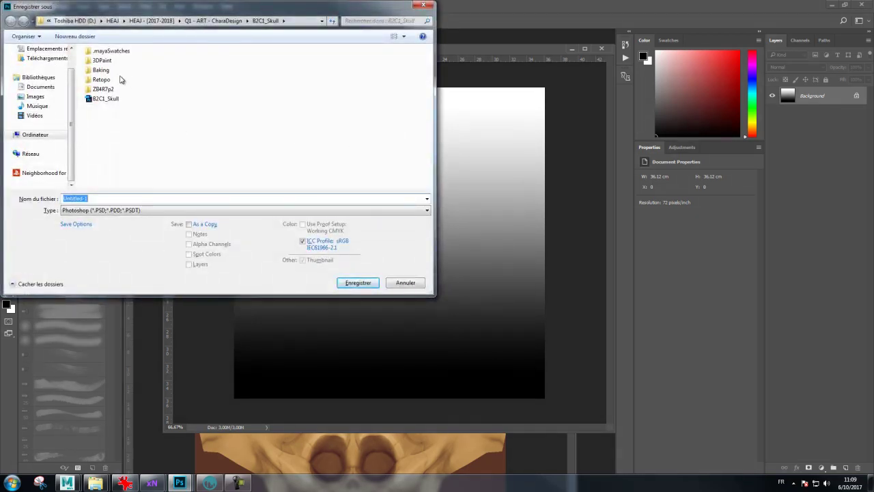
pyautogui.doubleClick(107, 62)
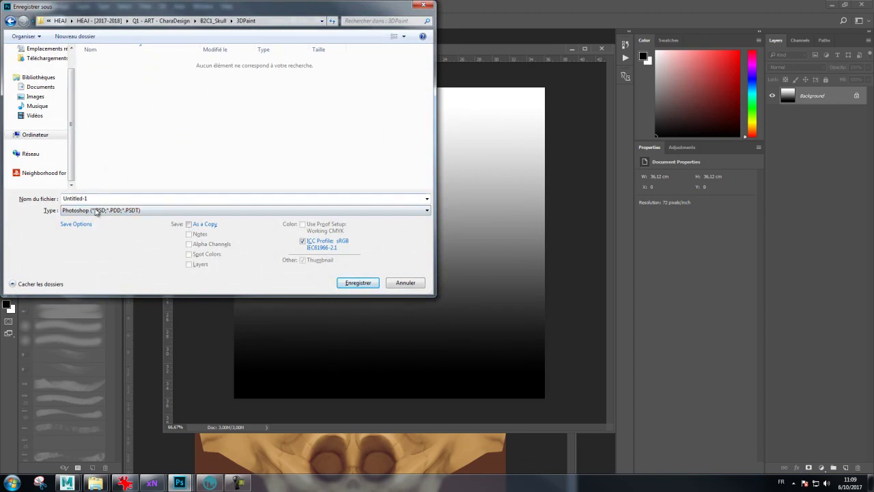
pyautogui.click(95, 210)
pyautogui.click(109, 362)
pyautogui.click(95, 198)
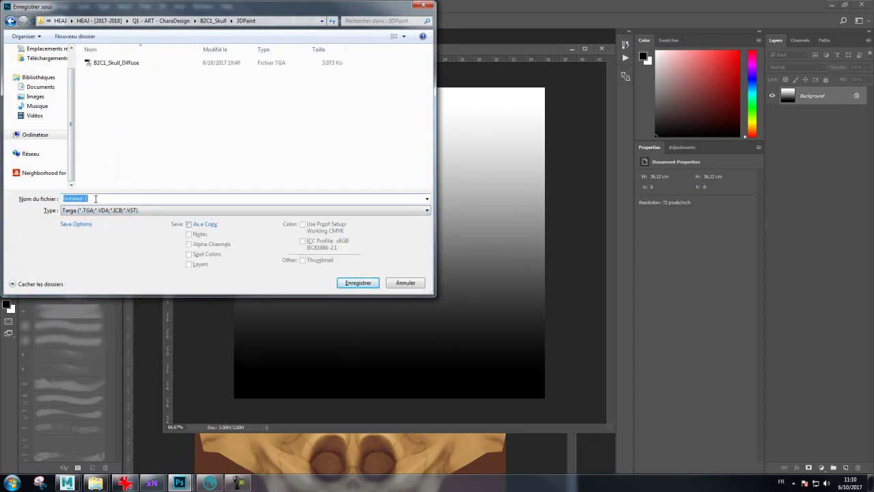
pyautogui.write('TopDownGradient')
pyautogui.press('Return')
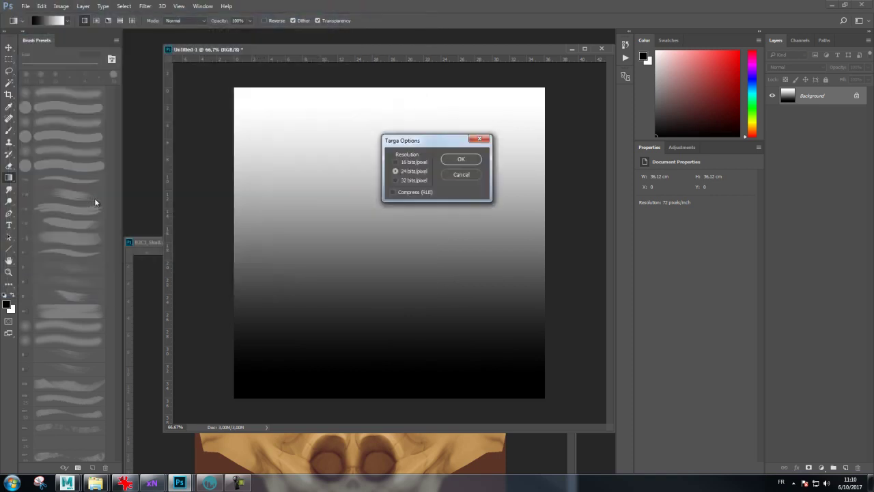
pyautogui.click(461, 159)
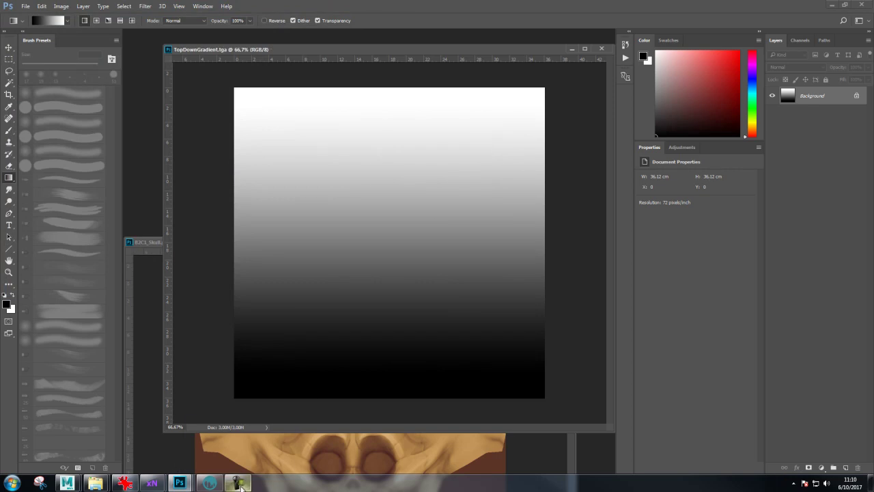
# Back in 3D-Coat, load TopDownGradient from the 3DPaint folder as a new stencil
pyautogui.click(210, 484)
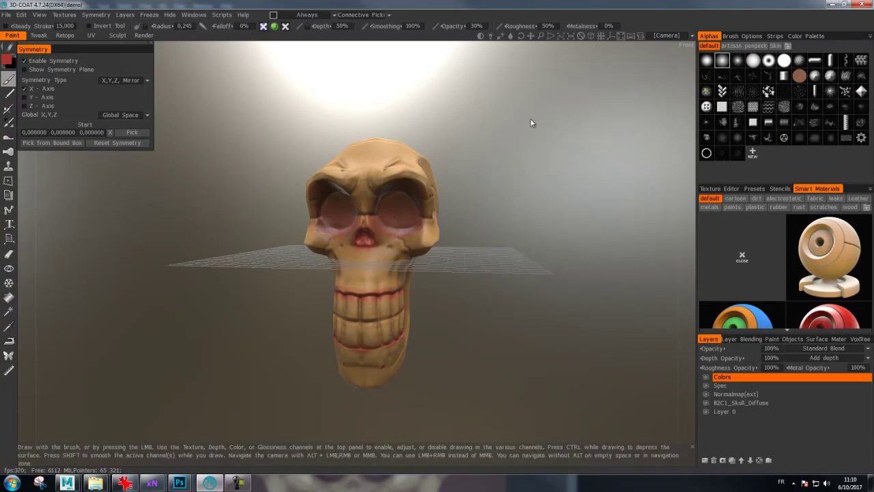
pyautogui.click(779, 189)
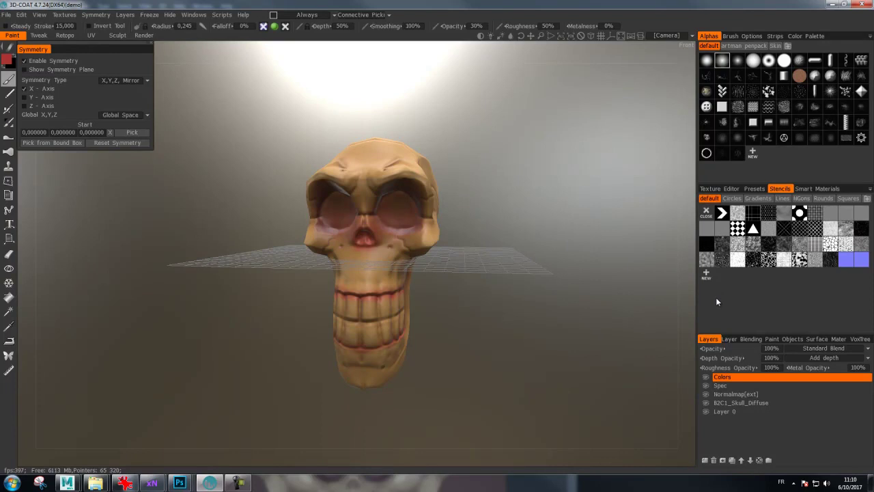
pyautogui.click(707, 274)
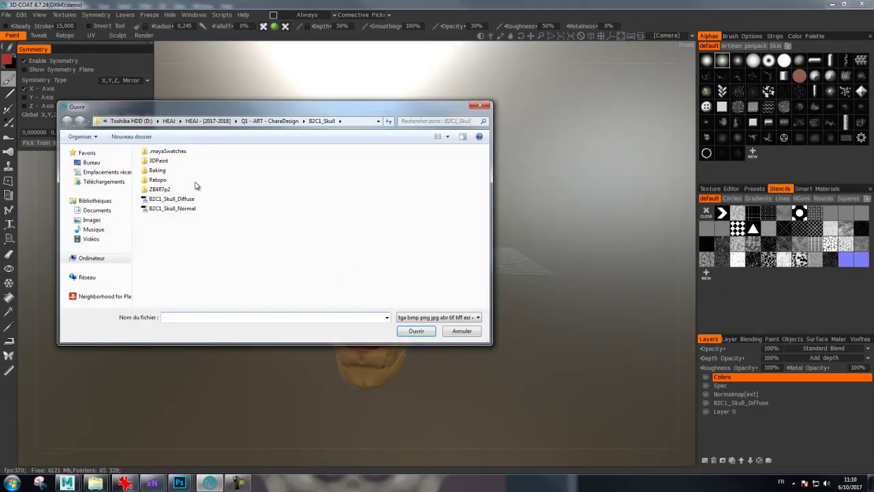
pyautogui.doubleClick(164, 163)
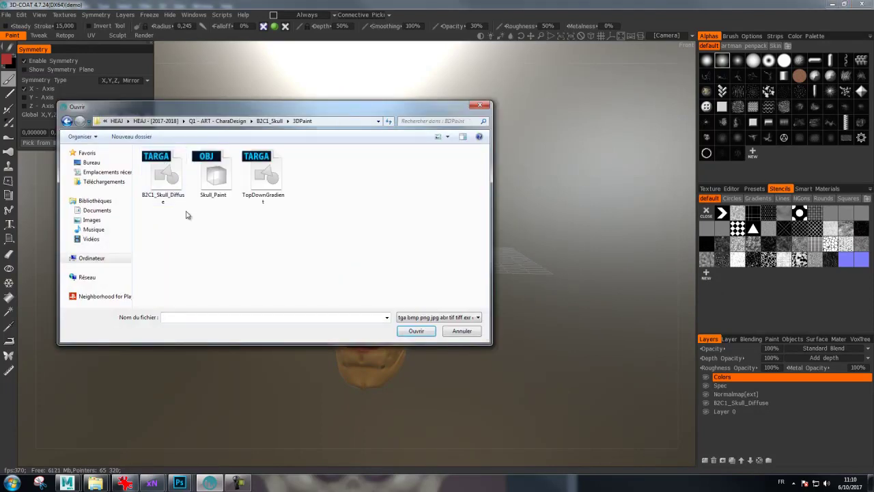
pyautogui.click(261, 172)
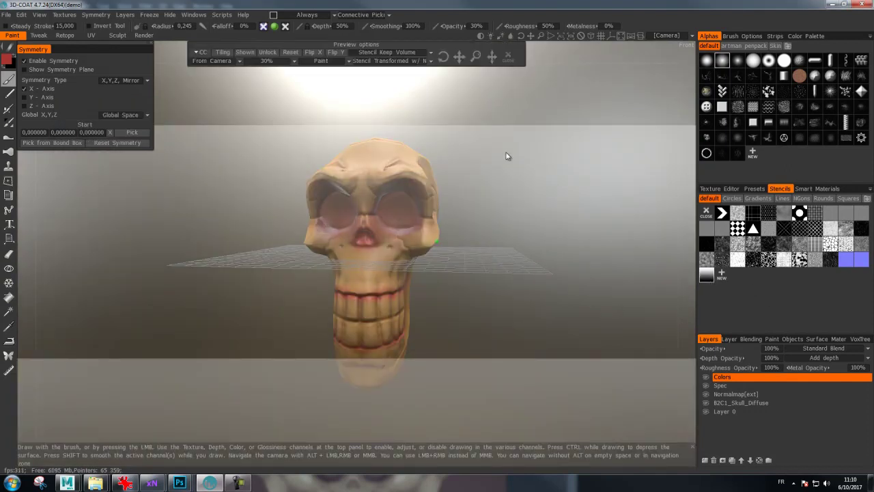
# Orbit in on the skull and set the stencil mode to Stencil Invert
pyautogui.moveTo(628, 234)
pyautogui.mouseDown()
pyautogui.moveTo(582, 210)
pyautogui.moveTo(555, 227)
pyautogui.moveTo(602, 216)
pyautogui.moveTo(564, 207)
pyautogui.moveTo(532, 216)
pyautogui.moveTo(542, 219)
pyautogui.mouseUp()
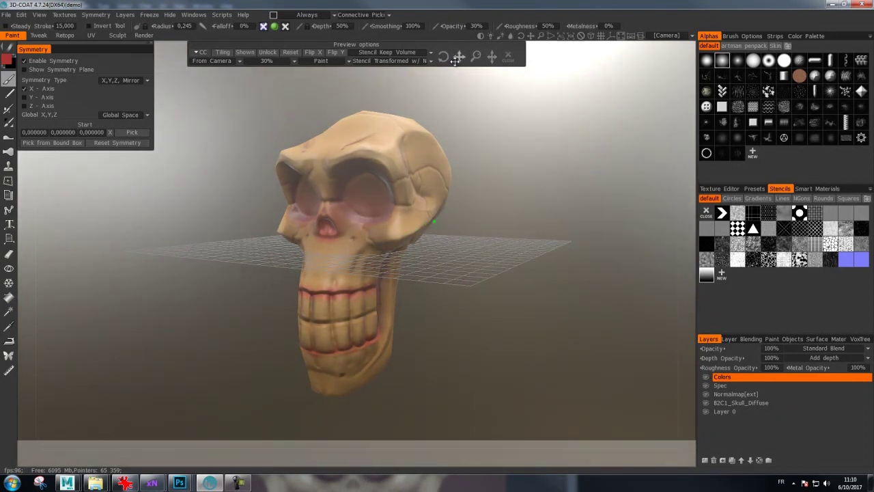
pyautogui.moveTo(499, 107)
pyautogui.mouseDown()
pyautogui.moveTo(492, 123)
pyautogui.moveTo(517, 113)
pyautogui.mouseUp()
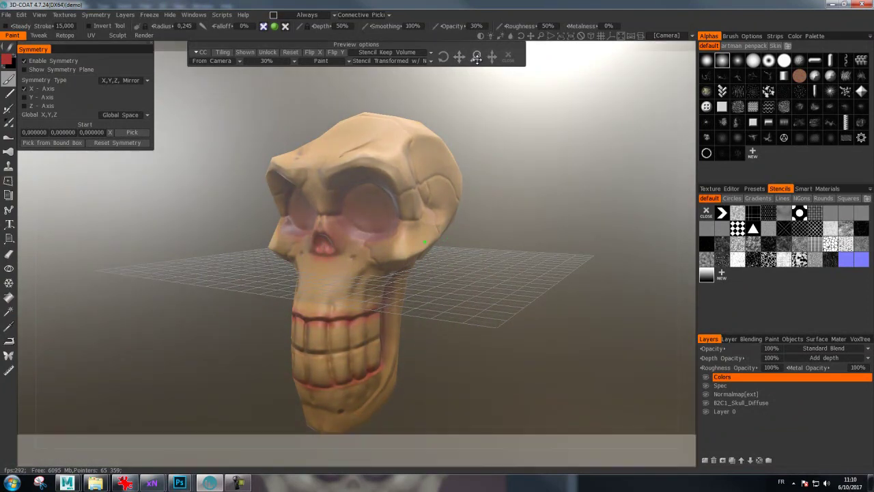
pyautogui.moveTo(478, 58)
pyautogui.mouseDown()
pyautogui.moveTo(502, 127)
pyautogui.moveTo(476, 77)
pyautogui.mouseUp()
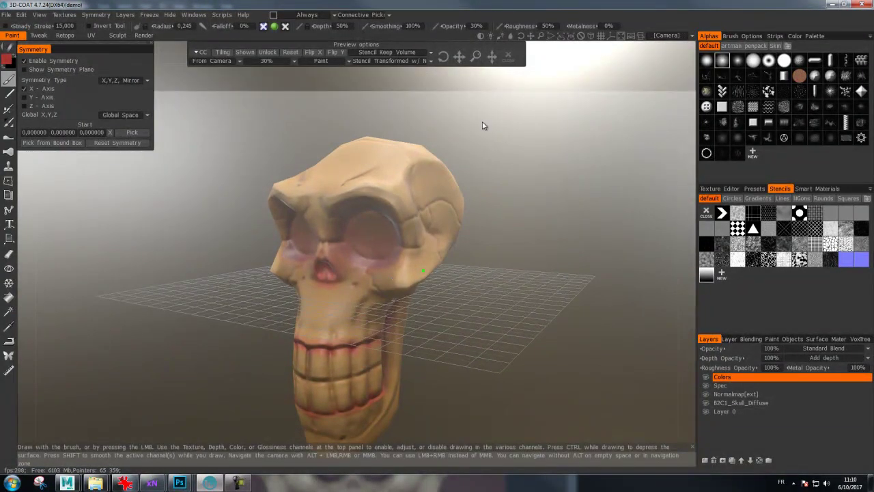
pyautogui.moveTo(462, 82)
pyautogui.mouseDown()
pyautogui.moveTo(486, 152)
pyautogui.moveTo(474, 98)
pyautogui.mouseUp()
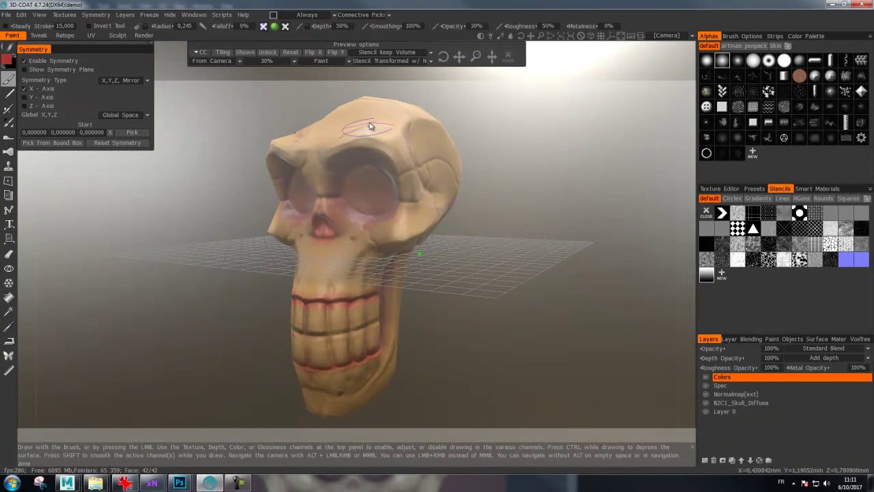
pyautogui.click(371, 52)
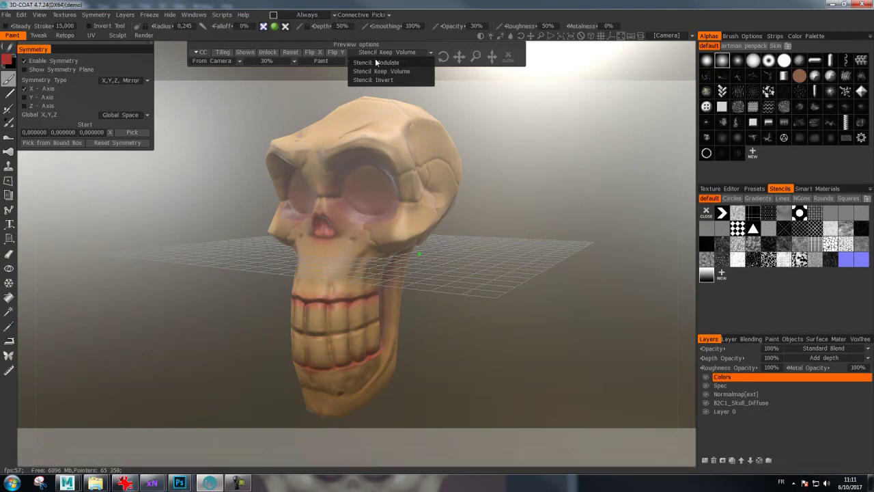
pyautogui.click(377, 79)
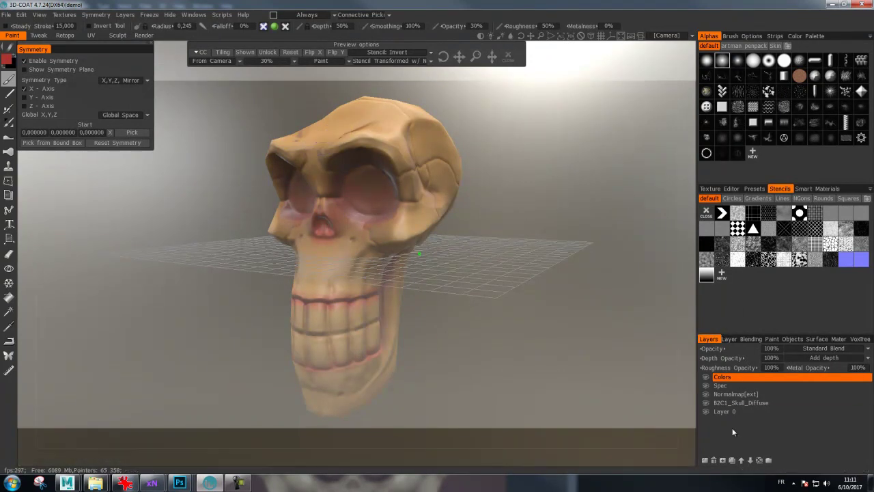
# Add a new paint layer named Gradient
pyautogui.click(706, 460)
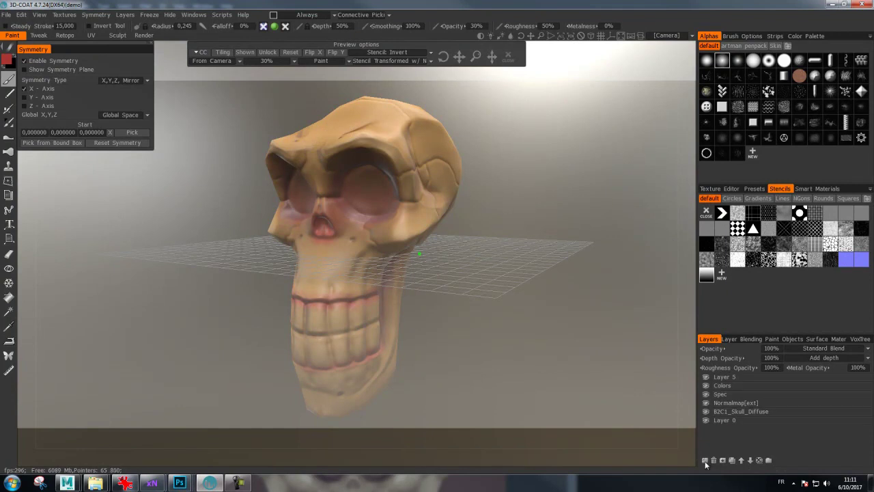
pyautogui.doubleClick(722, 377)
pyautogui.write('Gradient')
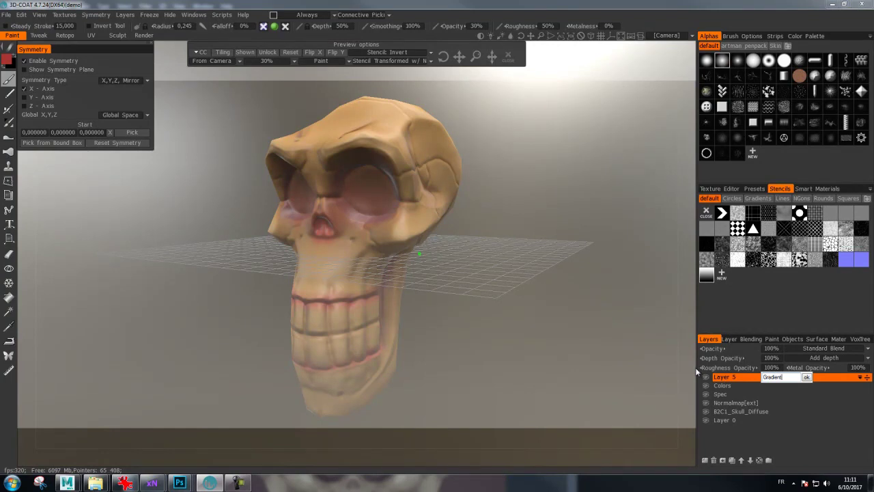
pyautogui.press('Return')
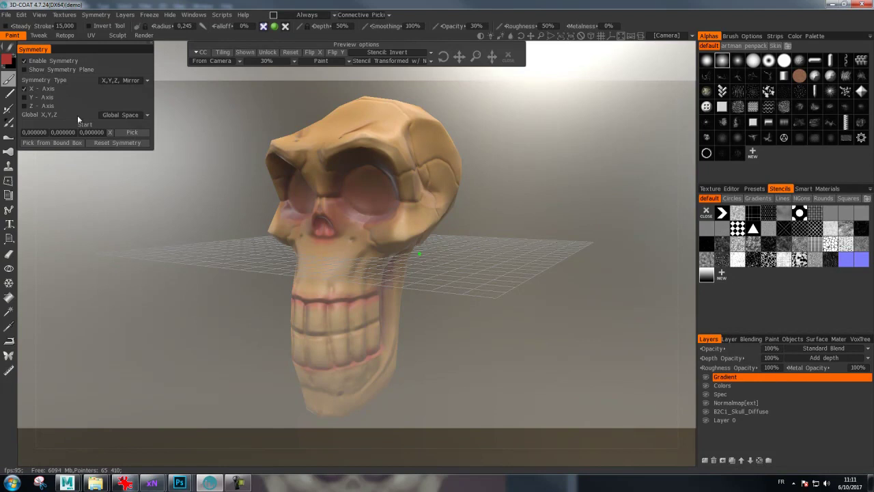
# Choose a bluish-purple paint colour (hue 248, saturation 49%, lightness 61%)
pyautogui.click(7, 60)
pyautogui.click(394, 205)
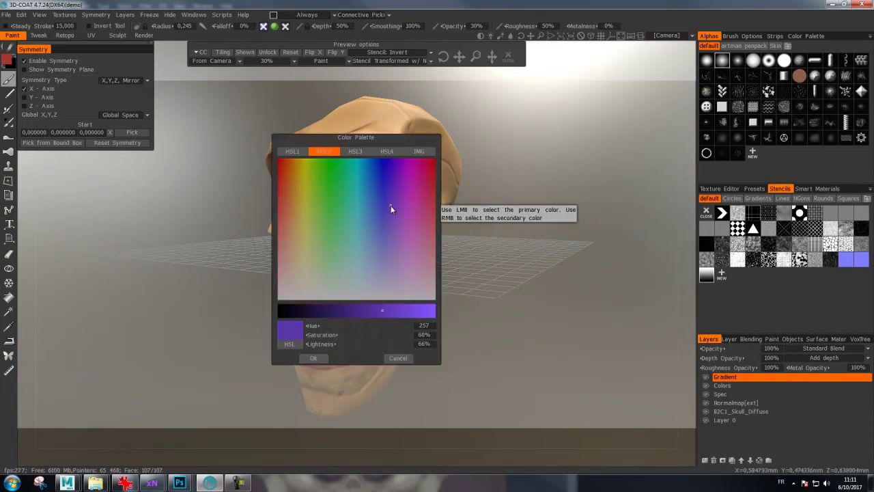
pyautogui.click(352, 283)
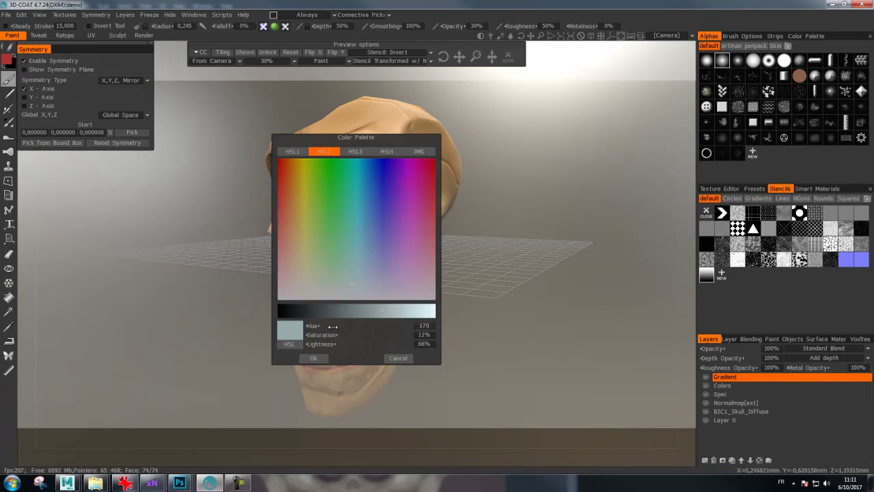
pyautogui.click(390, 224)
pyautogui.click(387, 230)
pyautogui.click(377, 311)
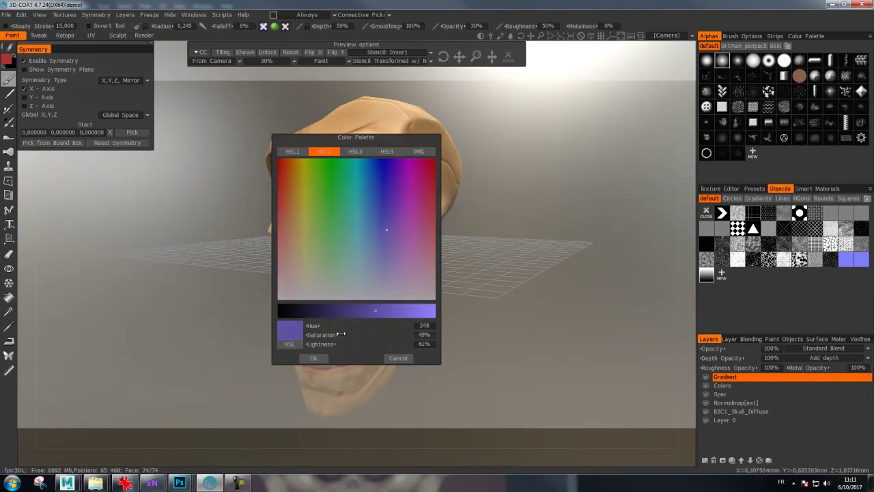
pyautogui.click(313, 358)
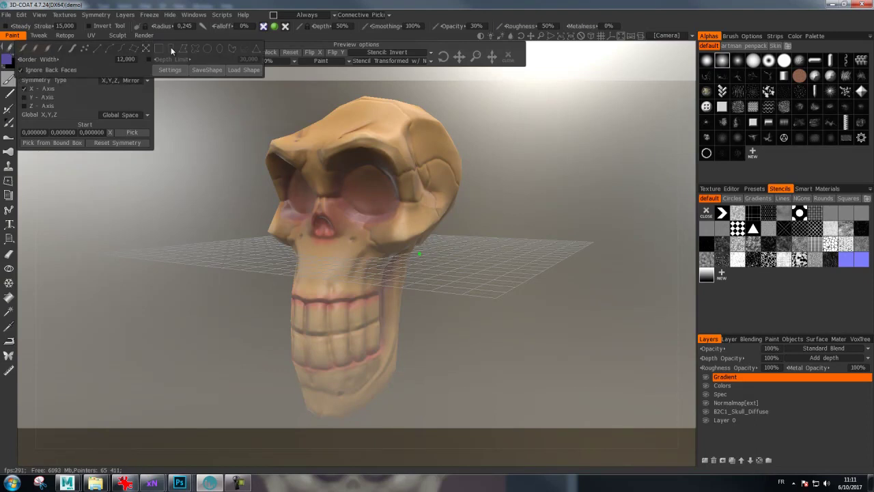
# Fill a purple rectangle over the jaw and teeth at 98% brush opacity
pyautogui.click(172, 49)
pyautogui.moveTo(11, 53)
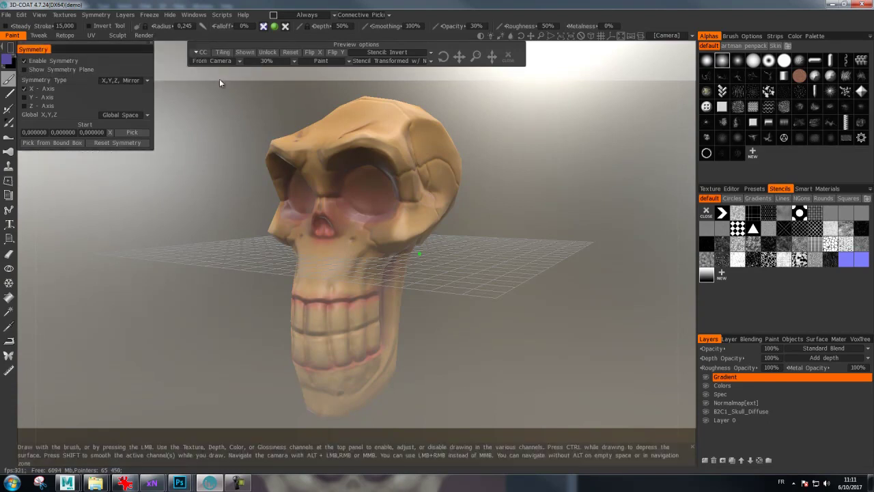
pyautogui.moveTo(218, 83)
pyautogui.mouseDown()
pyautogui.moveTo(512, 261)
pyautogui.moveTo(503, 428)
pyautogui.mouseUp()
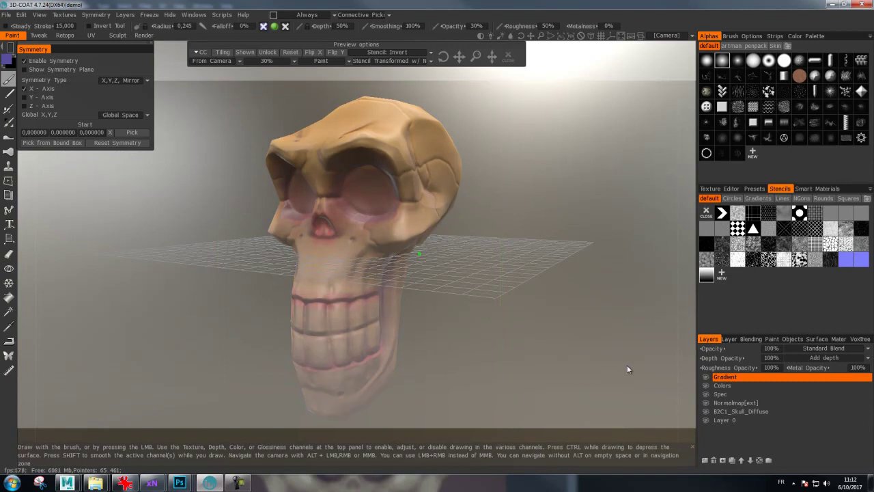
pyautogui.moveTo(506, 25); pyautogui.dragTo(660, 25)
pyautogui.moveTo(214, 86); pyautogui.dragTo(484, 420)
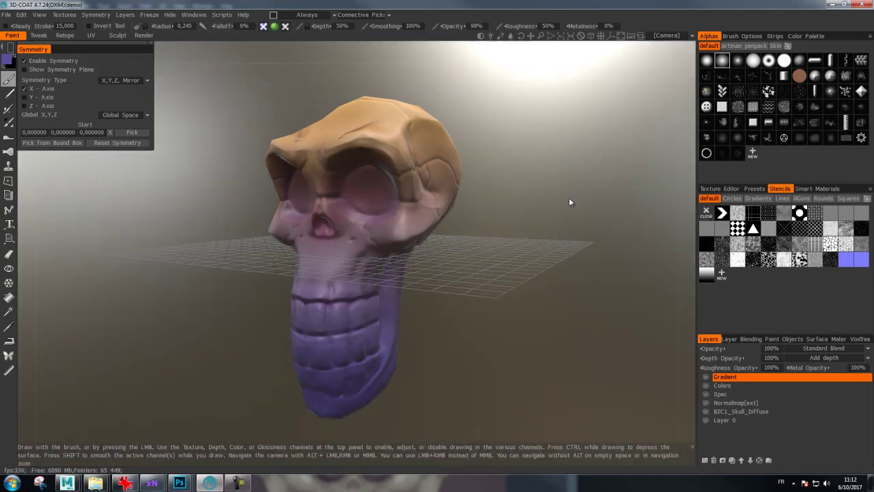
# Inspect the gradient from the side and set the Gradient layer blend to Multiply
pyautogui.moveTo(569, 197)
pyautogui.mouseDown()
pyautogui.moveTo(463, 118)
pyautogui.moveTo(347, 145)
pyautogui.moveTo(554, 138)
pyautogui.mouseUp()
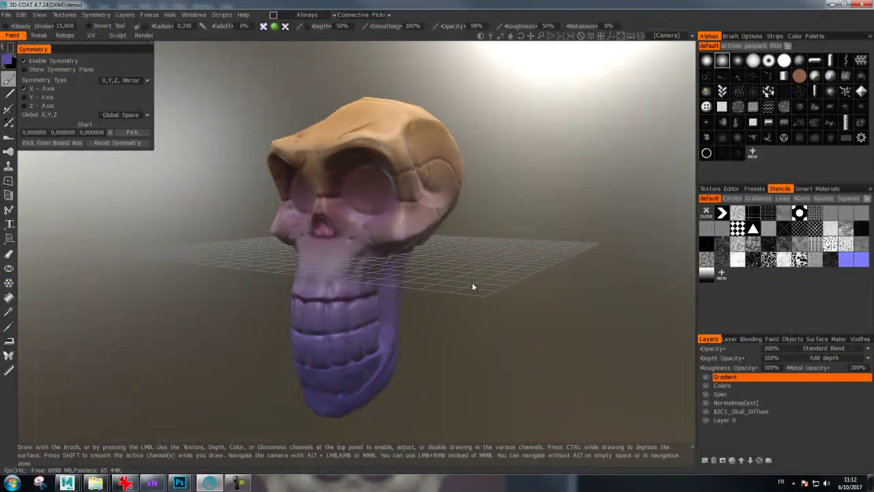
pyautogui.moveTo(594, 259); pyautogui.dragTo(601, 268)
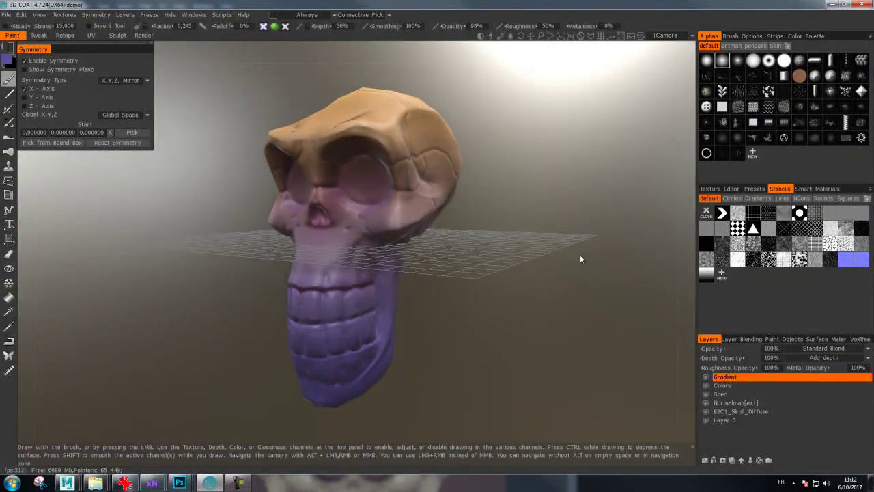
pyautogui.moveTo(751, 377)
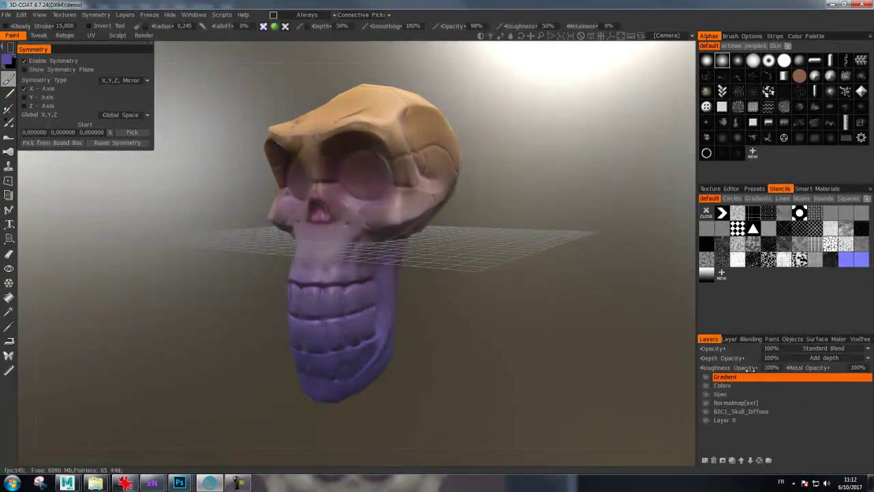
pyautogui.click(804, 350)
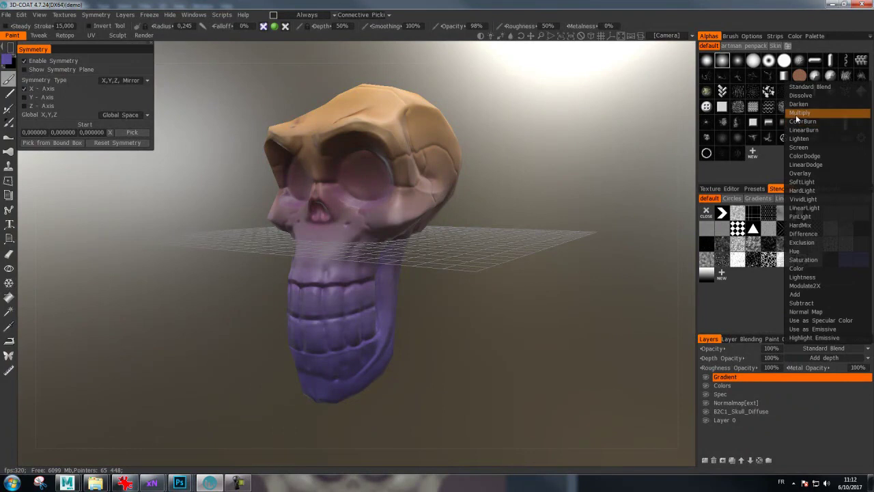
pyautogui.click(797, 114)
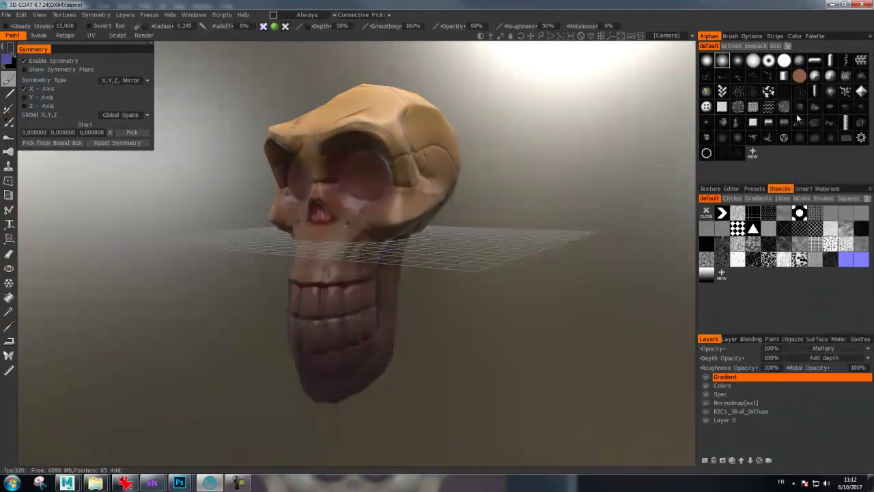
# Set the Gradient layer's opacity to 50%
pyautogui.click(775, 352)
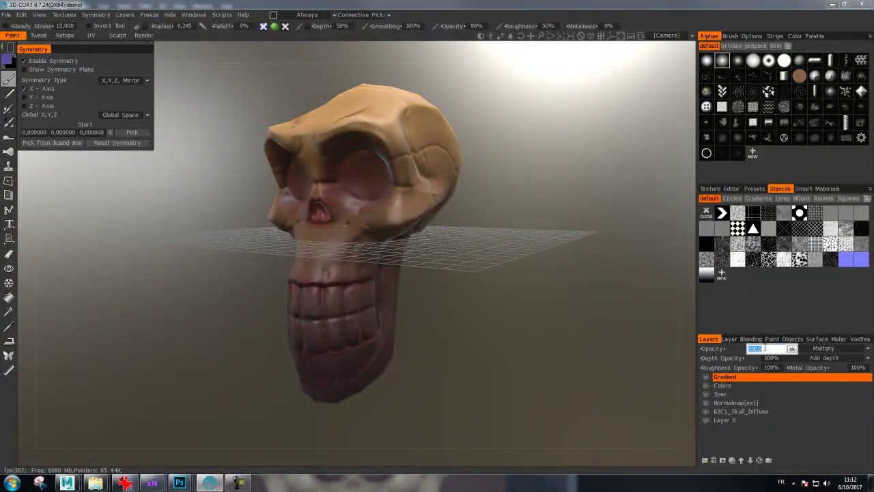
pyautogui.write('50')
pyautogui.press('Return')
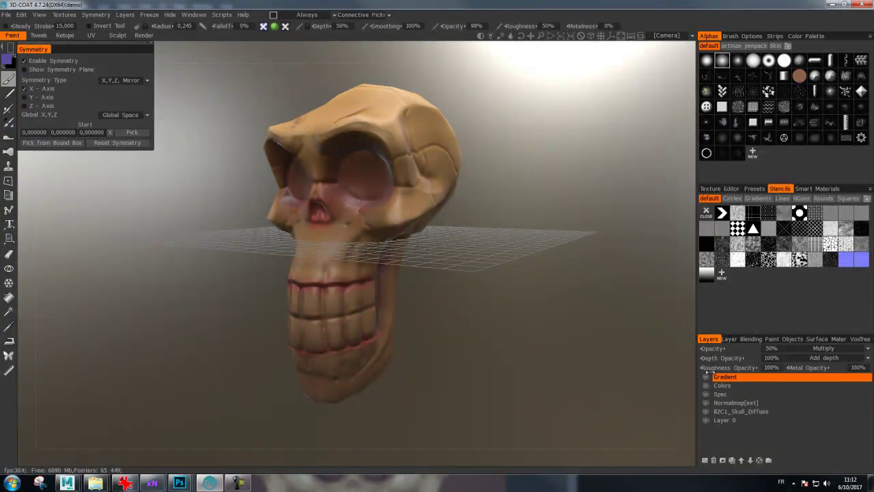
# Toggle the Gradient layer and orbit the skull to compare the darkening
pyautogui.click(706, 377)
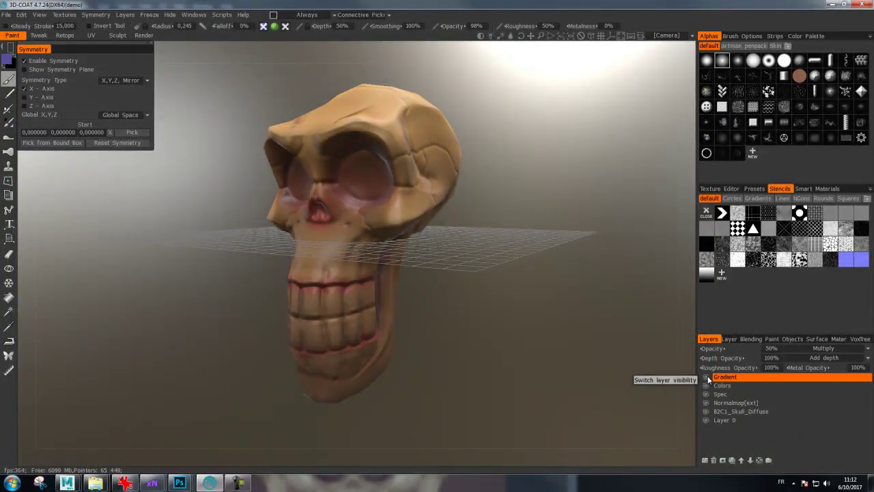
pyautogui.moveTo(551, 309); pyautogui.dragTo(585, 287)
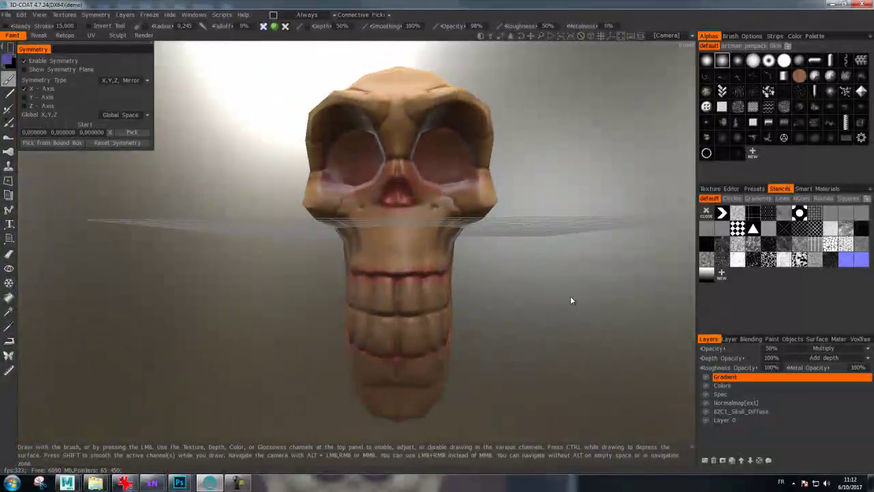
pyautogui.scroll(-3, 576, 294)
pyautogui.moveTo(481, 254); pyautogui.dragTo(450, 274)
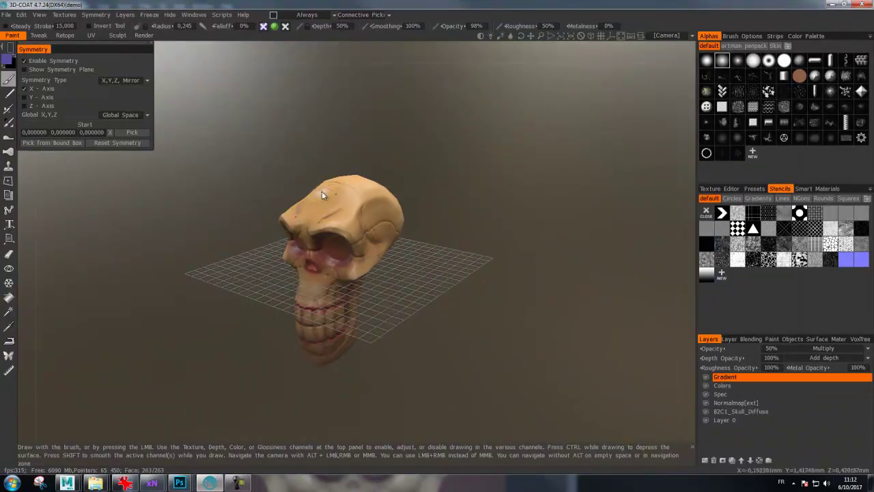
pyautogui.moveTo(451, 277)
pyautogui.mouseDown()
pyautogui.moveTo(460, 220)
pyautogui.moveTo(472, 269)
pyautogui.moveTo(459, 262)
pyautogui.moveTo(484, 226)
pyautogui.moveTo(478, 217)
pyautogui.moveTo(506, 224)
pyautogui.moveTo(495, 217)
pyautogui.moveTo(520, 205)
pyautogui.moveTo(513, 216)
pyautogui.moveTo(521, 220)
pyautogui.moveTo(462, 238)
pyautogui.moveTo(523, 218)
pyautogui.moveTo(469, 227)
pyautogui.moveTo(506, 219)
pyautogui.moveTo(516, 203)
pyautogui.mouseUp()
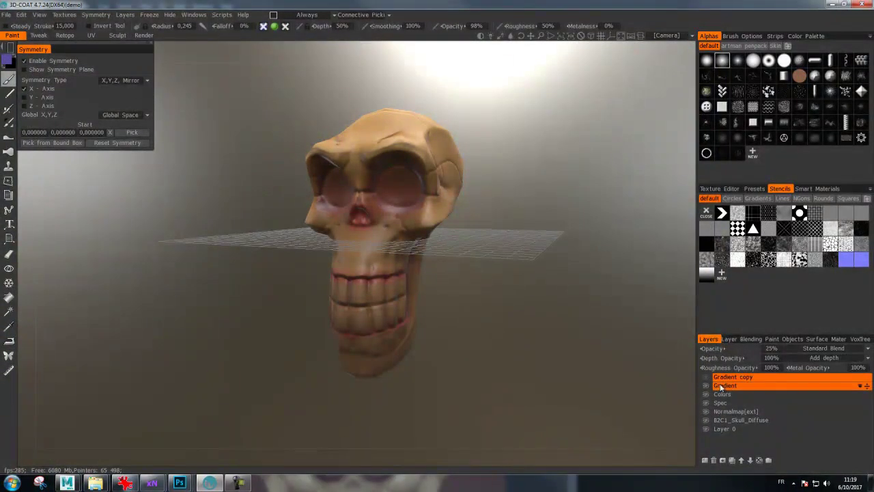
# Toggle Gradient, Gradient copy and Spec visibility to compare, then add a new top layer
pyautogui.click(705, 386)
pyautogui.click(706, 386)
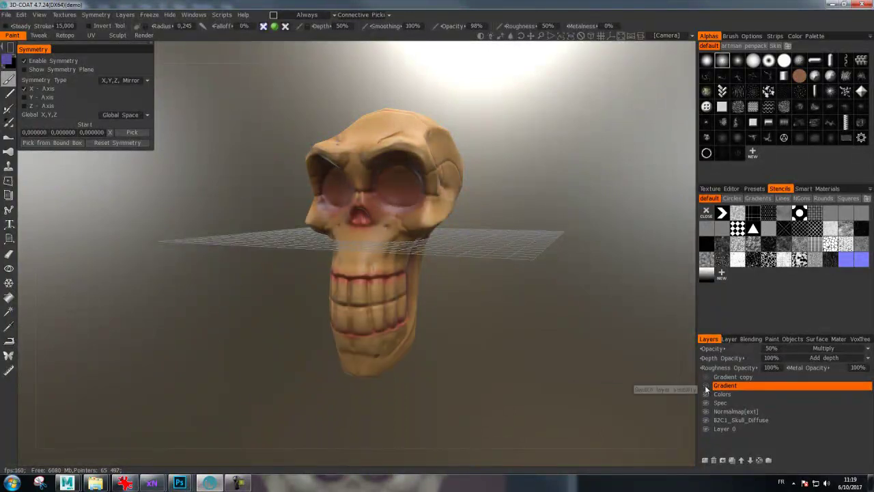
pyautogui.click(706, 386)
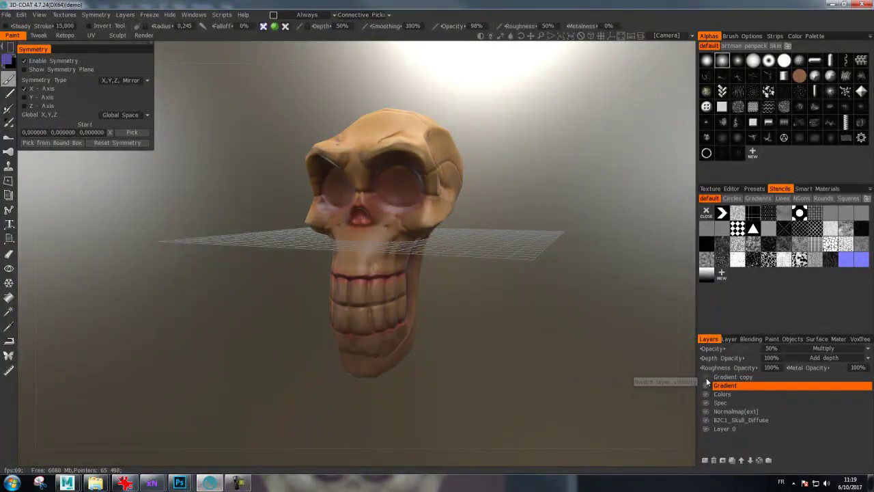
pyautogui.click(725, 378)
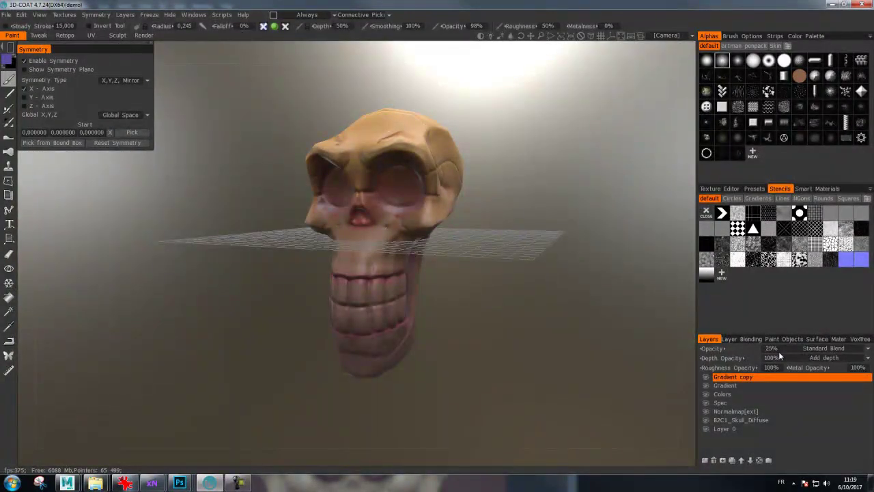
pyautogui.click(706, 378)
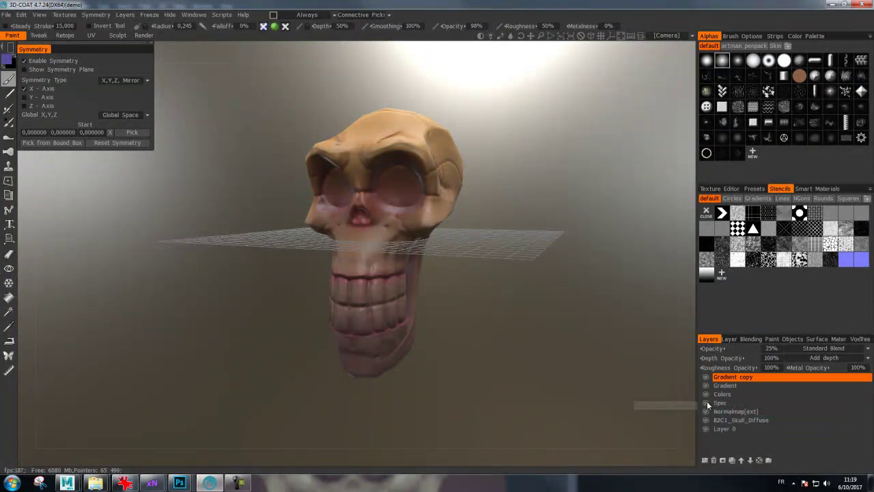
pyautogui.click(707, 402)
pyautogui.click(707, 404)
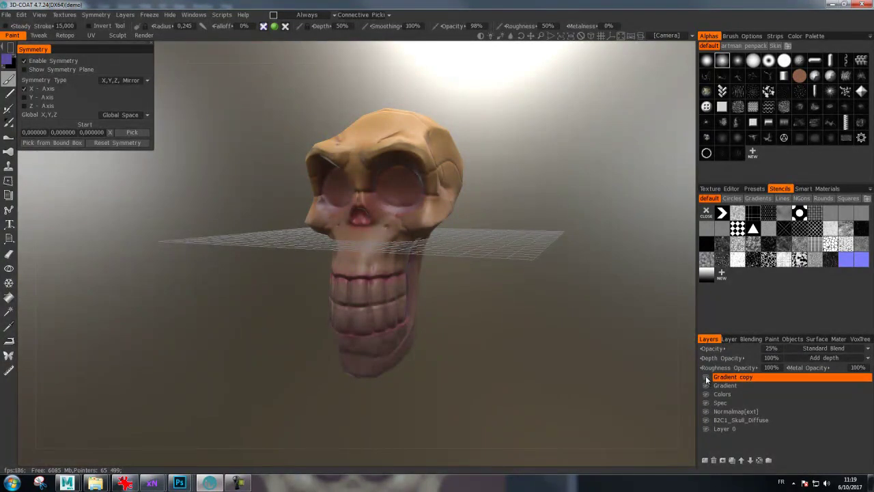
pyautogui.click(706, 462)
pyautogui.doubleClick(726, 375)
pyautogui.write('Details')
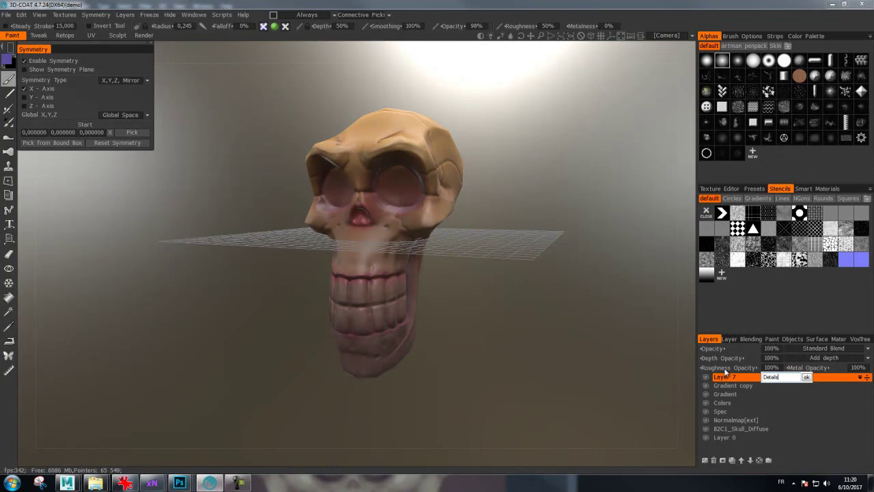
pyautogui.press('Return')
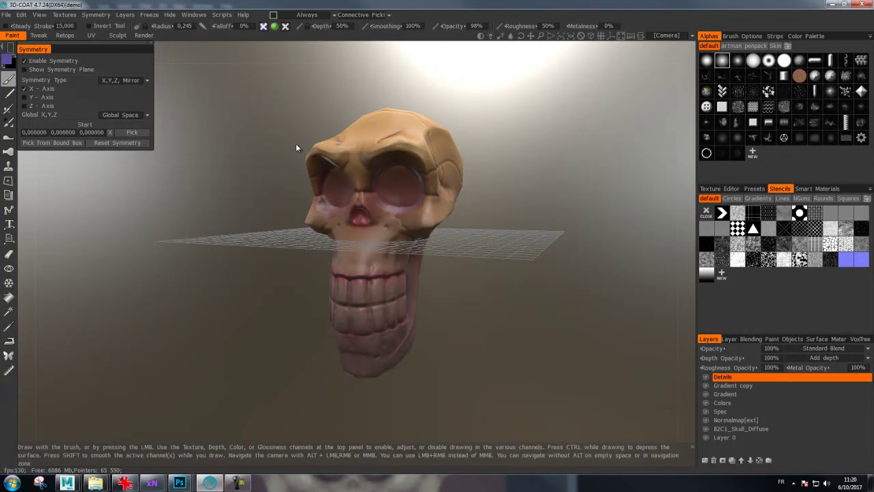
pyautogui.click(265, 27)
pyautogui.moveTo(274, 26)
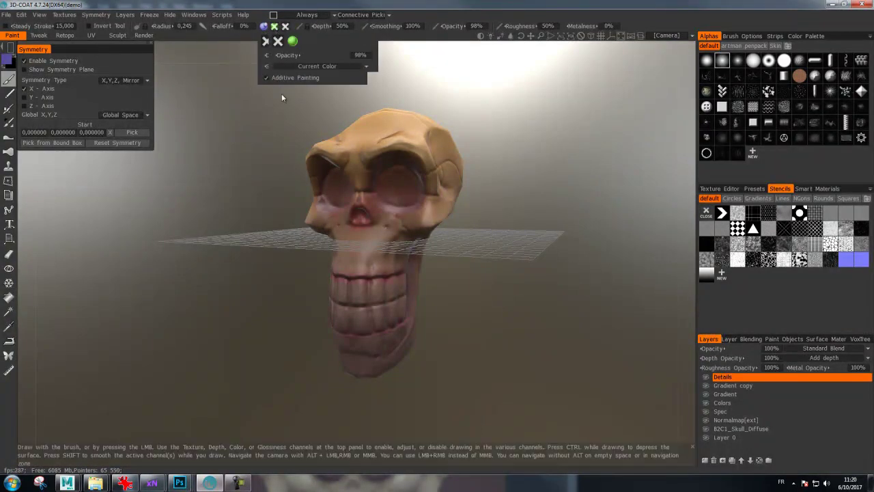
pyautogui.moveTo(483, 128)
pyautogui.mouseDown()
pyautogui.moveTo(530, 107)
pyautogui.moveTo(522, 118)
pyautogui.moveTo(525, 108)
pyautogui.moveTo(499, 92)
pyautogui.mouseUp()
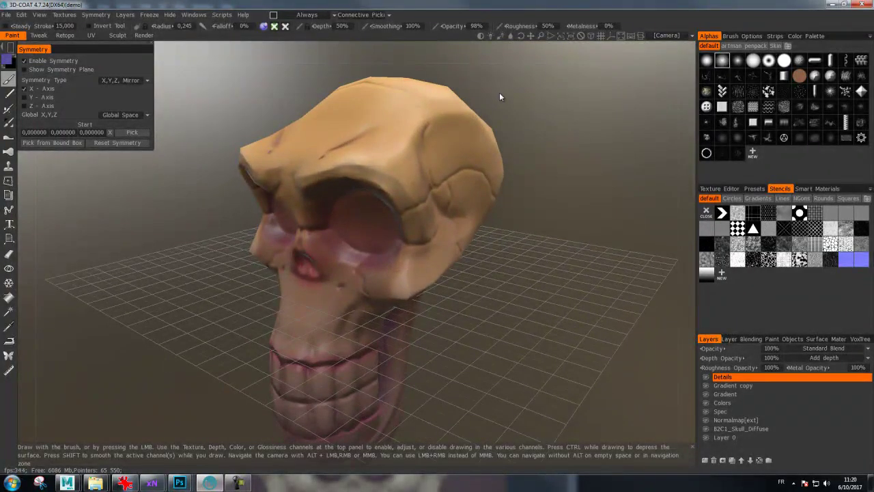
pyautogui.click(264, 26)
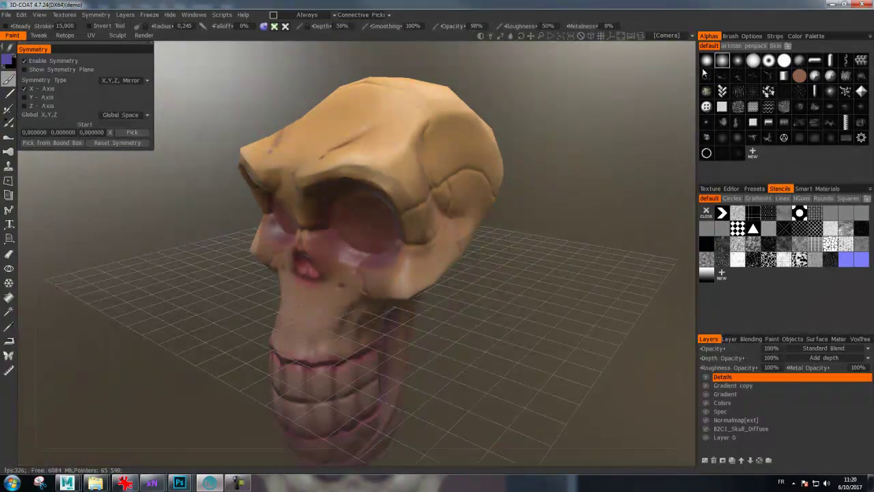
# Pick a crack alpha and test a zigzag groove on the forehead, then undo it
pyautogui.click(738, 61)
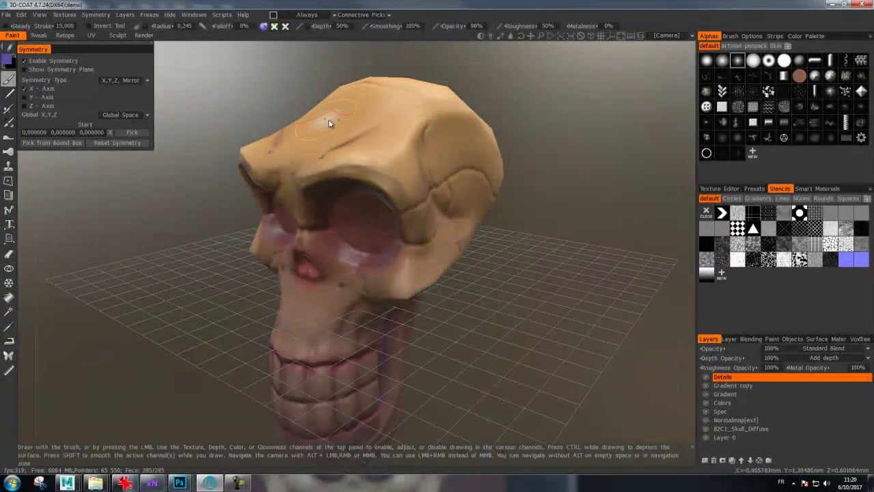
pyautogui.moveTo(533, 127)
pyautogui.mouseDown()
pyautogui.moveTo(550, 127)
pyautogui.moveTo(533, 126)
pyautogui.moveTo(535, 149)
pyautogui.moveTo(593, 110)
pyautogui.moveTo(600, 123)
pyautogui.mouseUp()
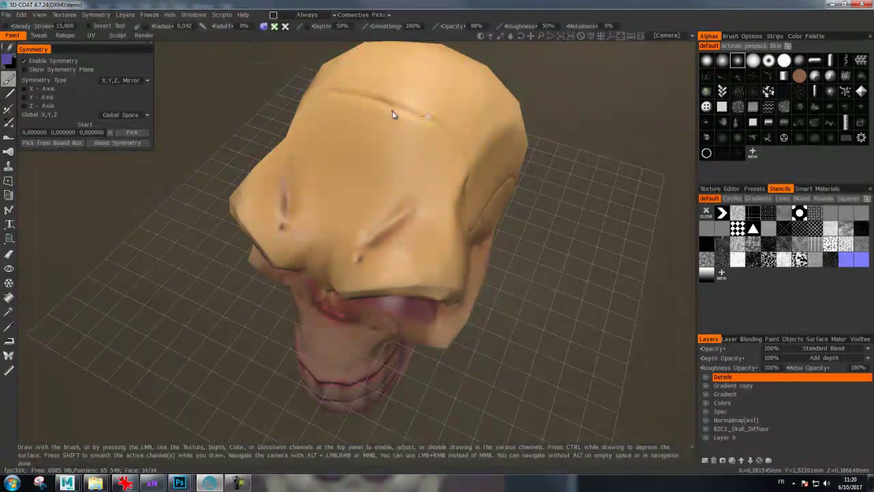
pyautogui.moveTo(447, 110)
pyautogui.mouseDown()
pyautogui.moveTo(562, 129)
pyautogui.moveTo(424, 149)
pyautogui.mouseUp()
pyautogui.moveTo(354, 150)
pyautogui.mouseDown()
pyautogui.moveTo(403, 171)
pyautogui.moveTo(401, 186)
pyautogui.mouseUp()
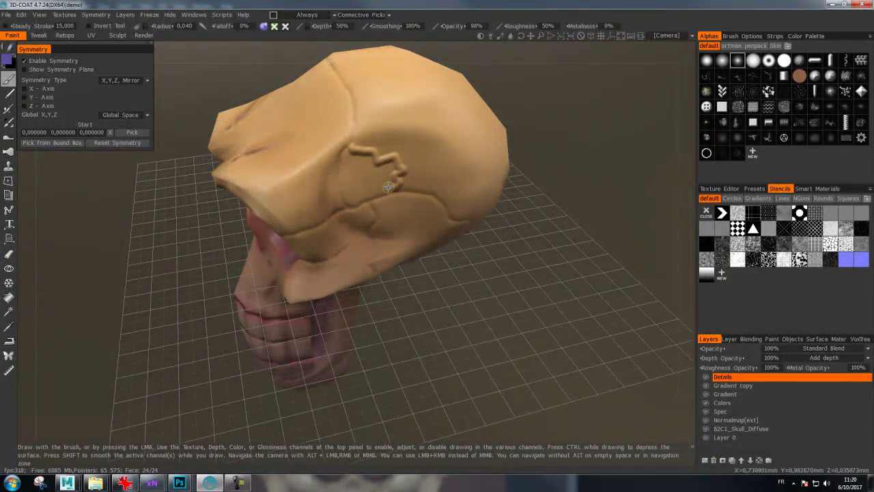
pyautogui.hotkey('ctrl', 'z')
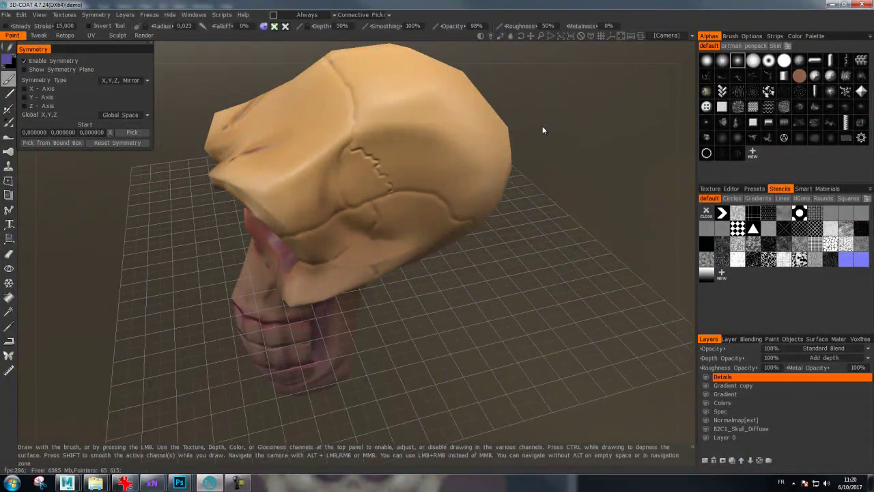
# Lower brush depth to 34%, carve a thin forehead crack, and enable colour painting
pyautogui.moveTo(520, 151); pyautogui.dragTo(571, 100)
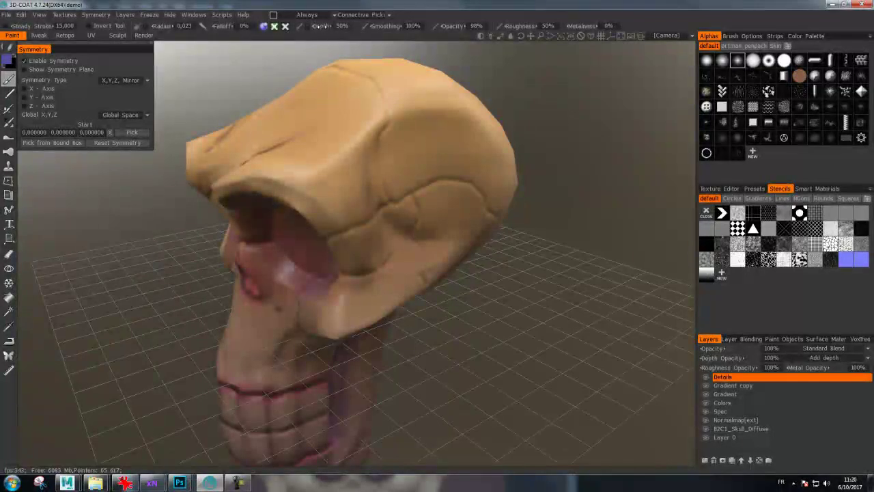
pyautogui.moveTo(321, 26); pyautogui.dragTo(306, 31)
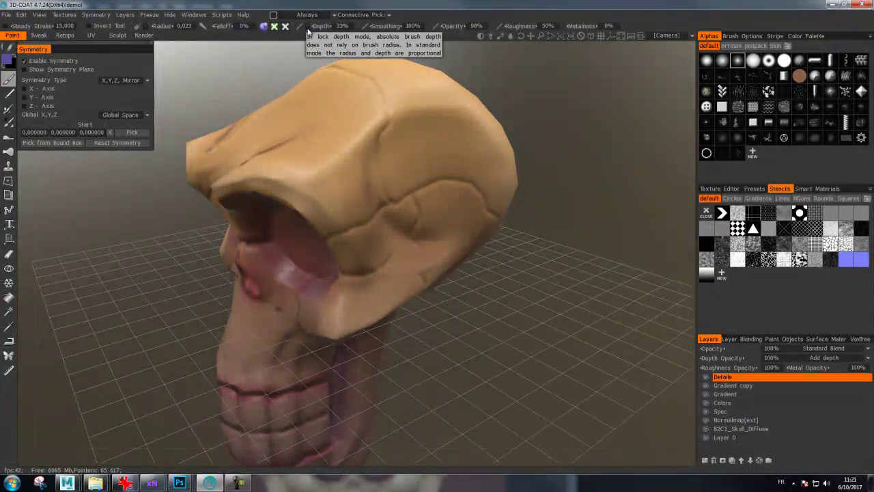
pyautogui.moveTo(495, 62)
pyautogui.mouseDown()
pyautogui.moveTo(589, 102)
pyautogui.moveTo(584, 91)
pyautogui.moveTo(543, 191)
pyautogui.moveTo(449, 144)
pyautogui.mouseUp()
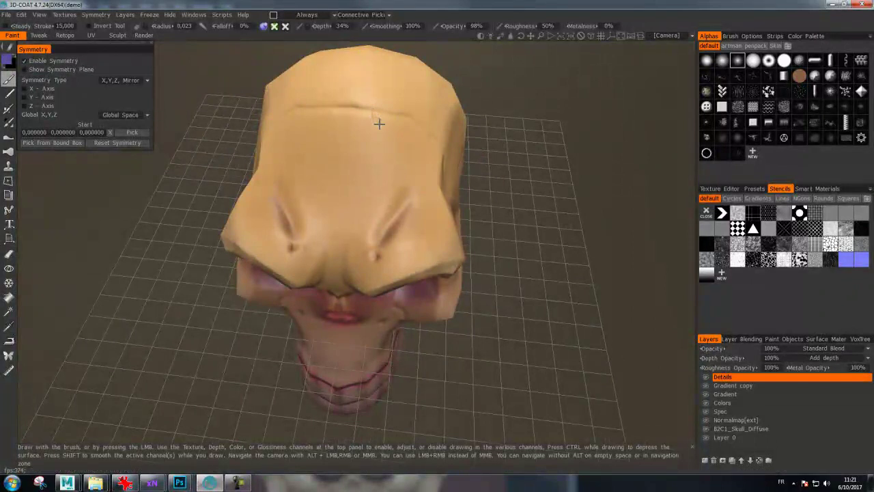
pyautogui.moveTo(383, 146); pyautogui.dragTo(384, 166)
pyautogui.moveTo(401, 206)
pyautogui.mouseDown()
pyautogui.moveTo(517, 166)
pyautogui.moveTo(512, 132)
pyautogui.moveTo(533, 127)
pyautogui.moveTo(542, 191)
pyautogui.moveTo(522, 185)
pyautogui.mouseUp()
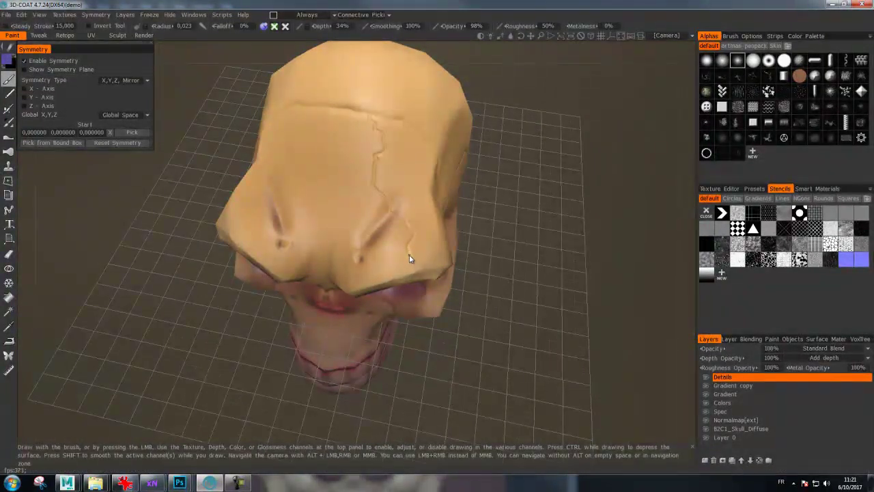
pyautogui.moveTo(408, 266)
pyautogui.mouseDown()
pyautogui.moveTo(550, 154)
pyautogui.moveTo(517, 150)
pyautogui.moveTo(500, 122)
pyautogui.moveTo(504, 159)
pyautogui.moveTo(556, 164)
pyautogui.moveTo(556, 217)
pyautogui.moveTo(586, 196)
pyautogui.moveTo(546, 197)
pyautogui.mouseUp()
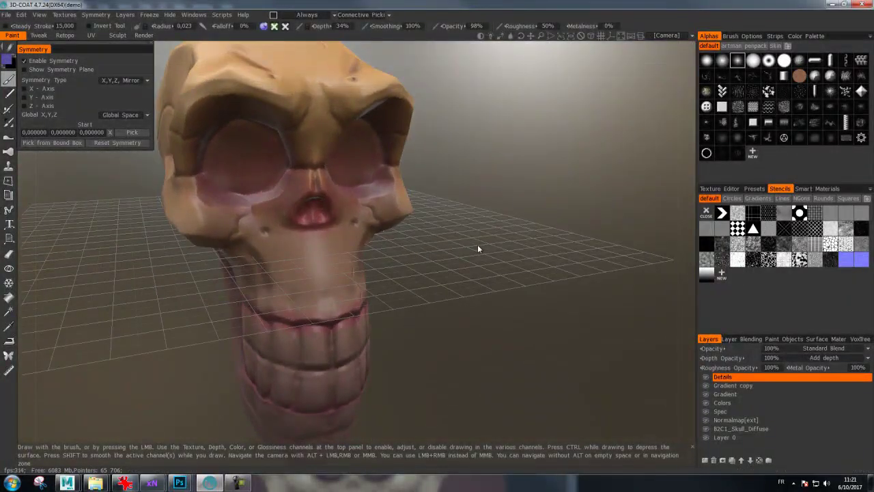
pyautogui.moveTo(478, 244)
pyautogui.mouseDown()
pyautogui.moveTo(508, 235)
pyautogui.moveTo(441, 270)
pyautogui.moveTo(522, 216)
pyautogui.mouseUp()
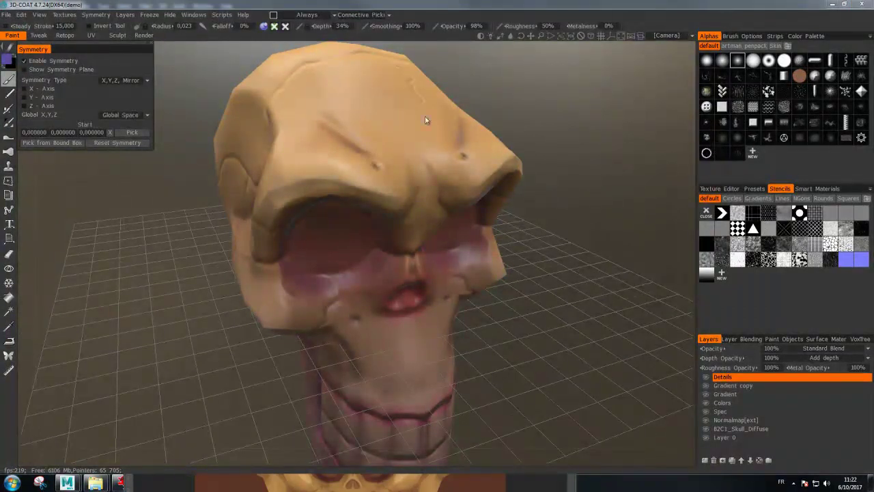
pyautogui.click(273, 26)
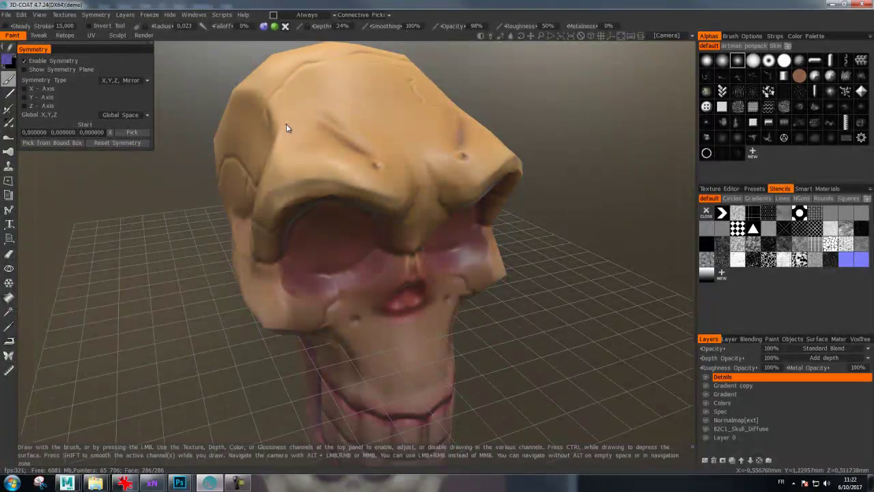
# Pick a dark muted purple (hue 261, saturation 61%, lightness 46%) in the Color Palette
pyautogui.click(8, 60)
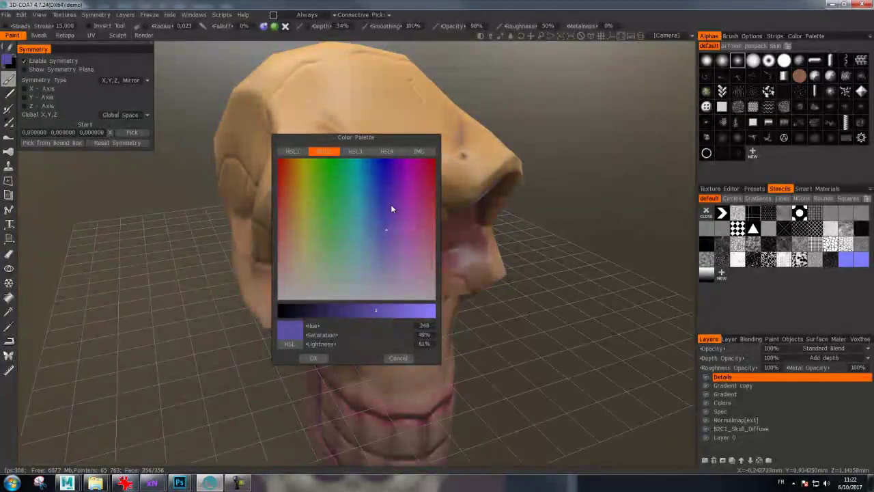
pyautogui.moveTo(391, 209); pyautogui.dragTo(424, 185)
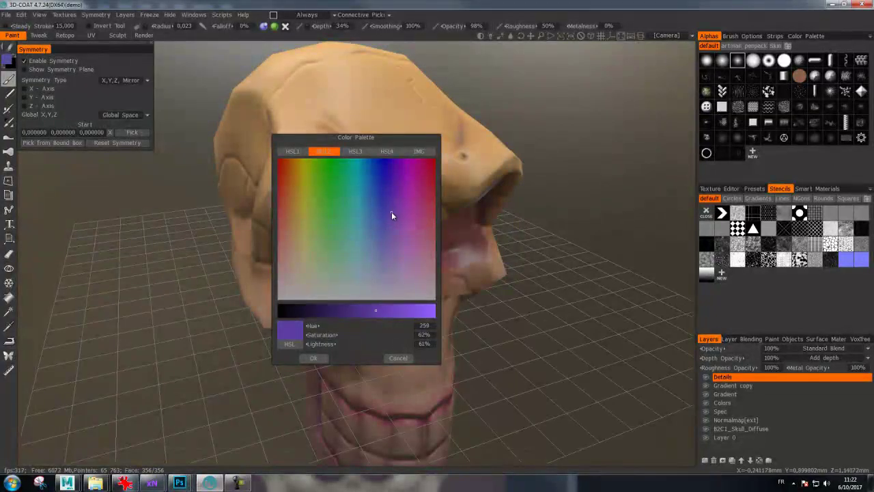
pyautogui.click(427, 198)
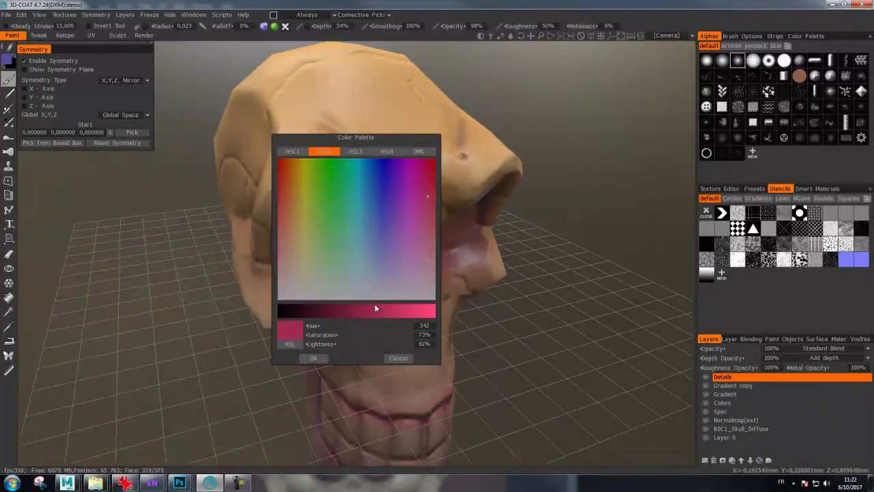
pyautogui.click(367, 312)
pyautogui.moveTo(368, 312); pyautogui.dragTo(365, 312)
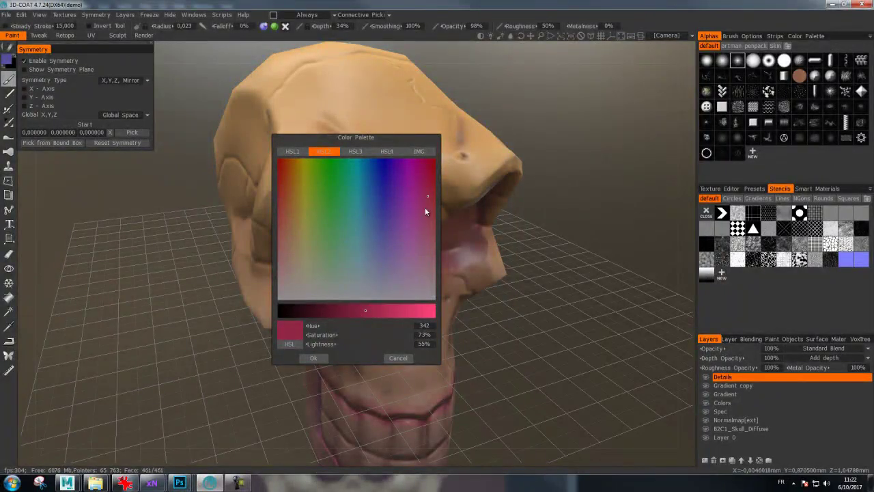
pyautogui.moveTo(427, 195)
pyautogui.mouseDown()
pyautogui.moveTo(427, 204)
pyautogui.moveTo(413, 195)
pyautogui.moveTo(391, 212)
pyautogui.mouseUp()
pyautogui.click(355, 313)
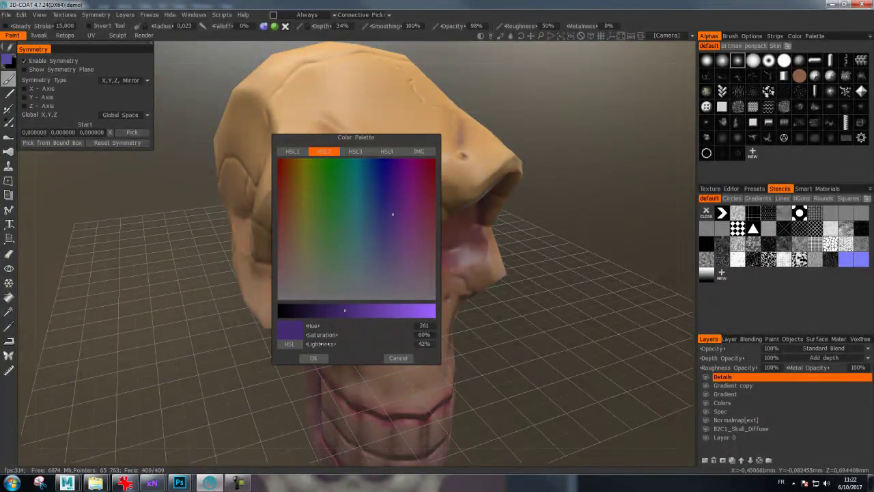
# Confirm the dark purple and paint a crack line along the brow
pyautogui.click(321, 356)
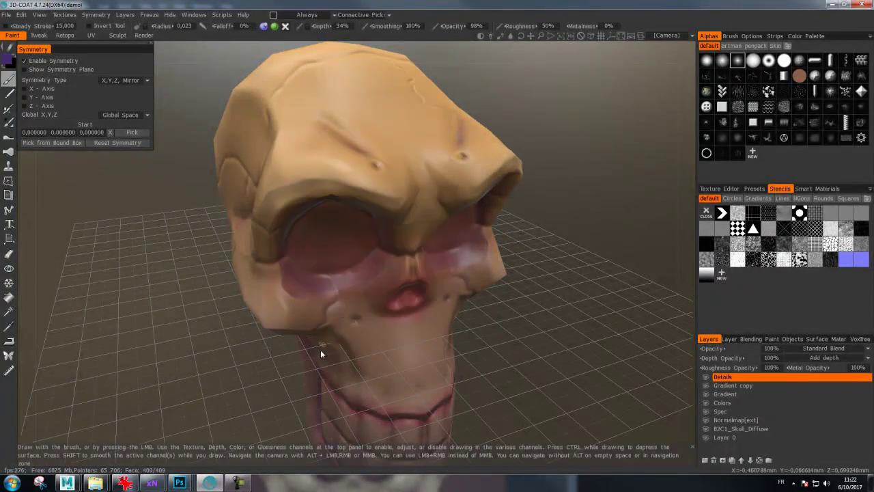
pyautogui.moveTo(519, 133)
pyautogui.mouseDown()
pyautogui.moveTo(564, 135)
pyautogui.moveTo(583, 118)
pyautogui.mouseUp()
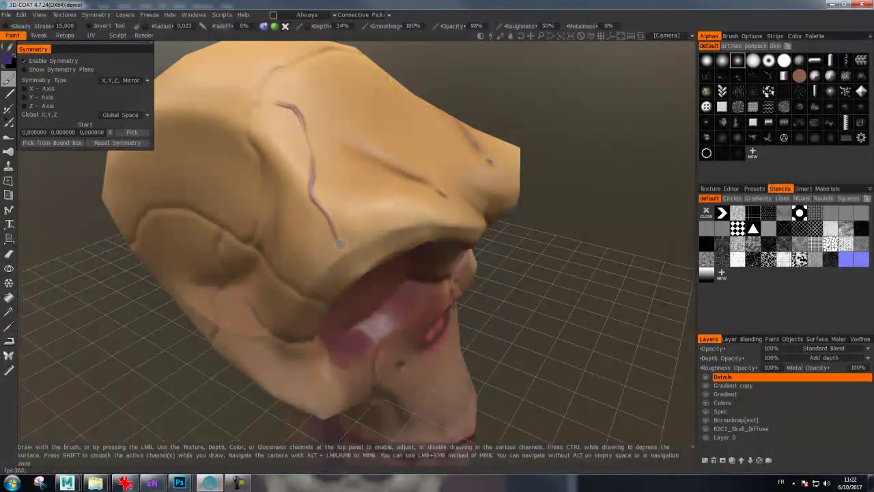
pyautogui.moveTo(339, 242); pyautogui.dragTo(388, 258)
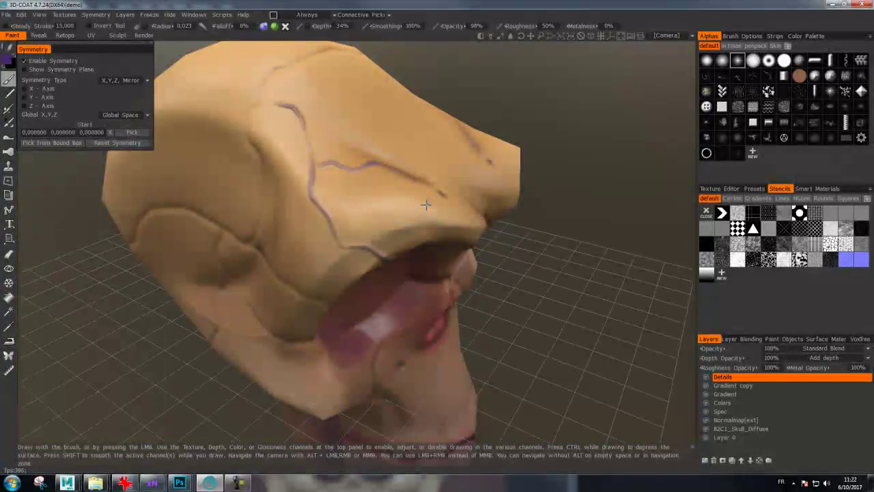
# Orbit and zoom around the skull to check the purple cracks from several angles
pyautogui.moveTo(423, 223)
pyautogui.mouseDown()
pyautogui.moveTo(414, 247)
pyautogui.moveTo(546, 114)
pyautogui.moveTo(466, 138)
pyautogui.moveTo(442, 111)
pyautogui.moveTo(529, 137)
pyautogui.mouseUp()
pyautogui.scroll(-3, 476, 129)
pyautogui.scroll(-2, 528, 127)
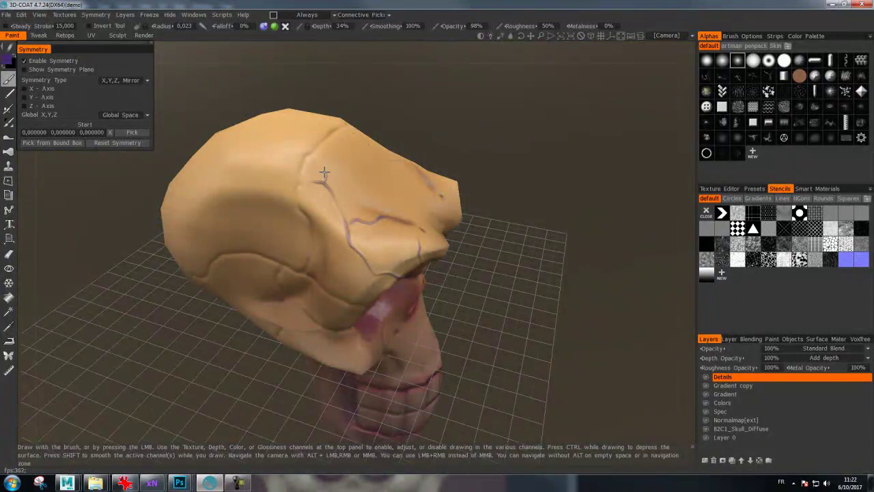
pyautogui.moveTo(368, 187)
pyautogui.mouseDown()
pyautogui.moveTo(386, 154)
pyautogui.moveTo(372, 242)
pyautogui.mouseUp()
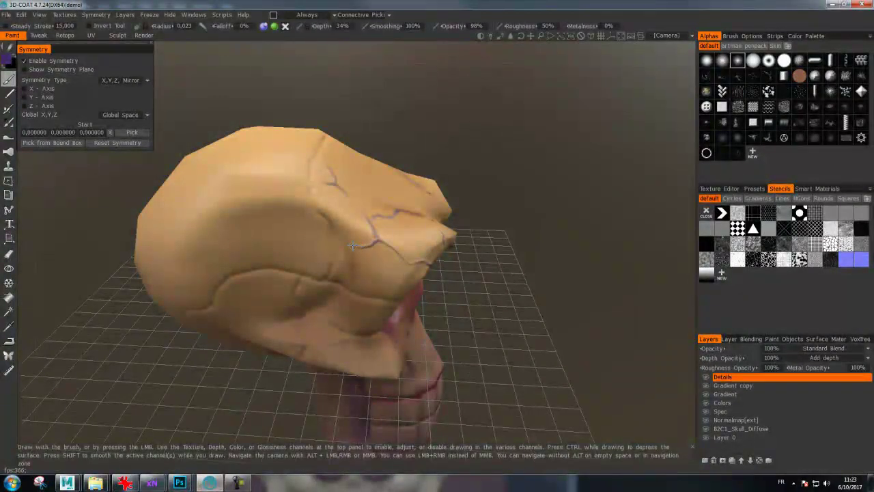
pyautogui.moveTo(500, 187)
pyautogui.mouseDown()
pyautogui.moveTo(448, 171)
pyautogui.moveTo(392, 176)
pyautogui.moveTo(401, 182)
pyautogui.mouseUp()
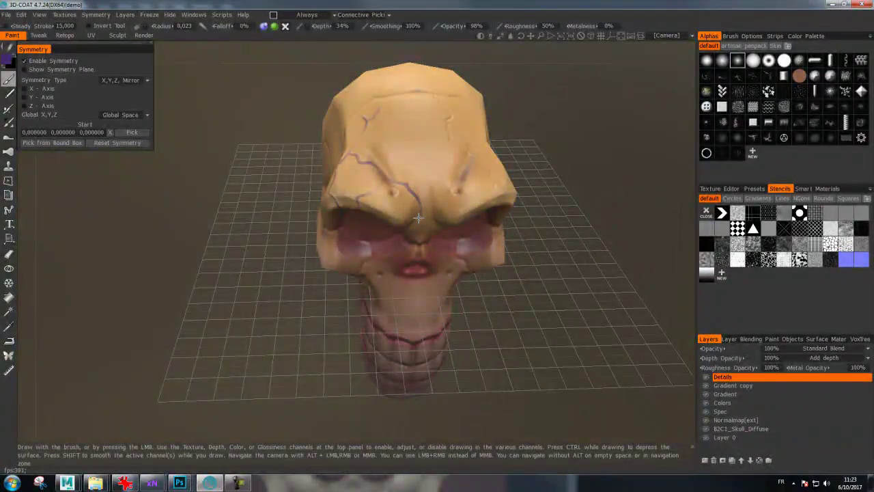
pyautogui.scroll(5, 549, 137)
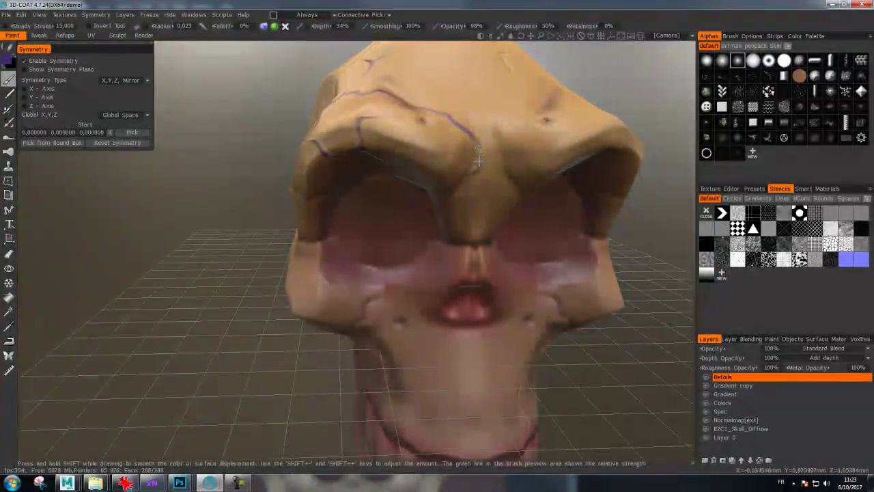
pyautogui.moveTo(317, 222)
pyautogui.mouseDown()
pyautogui.moveTo(254, 219)
pyautogui.moveTo(268, 203)
pyautogui.mouseUp()
pyautogui.scroll(-3, 253, 219)
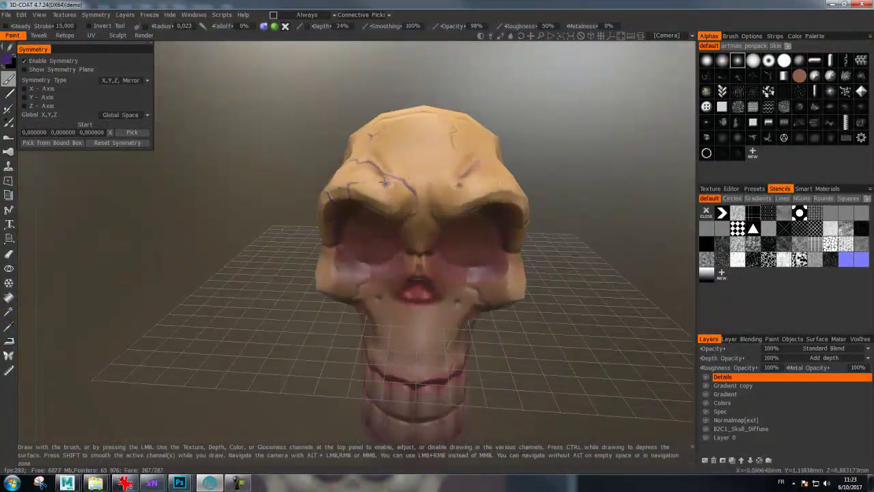
pyautogui.moveTo(580, 171)
pyautogui.mouseDown()
pyautogui.moveTo(552, 150)
pyautogui.moveTo(512, 156)
pyautogui.moveTo(545, 157)
pyautogui.moveTo(464, 208)
pyautogui.moveTo(468, 222)
pyautogui.mouseUp()
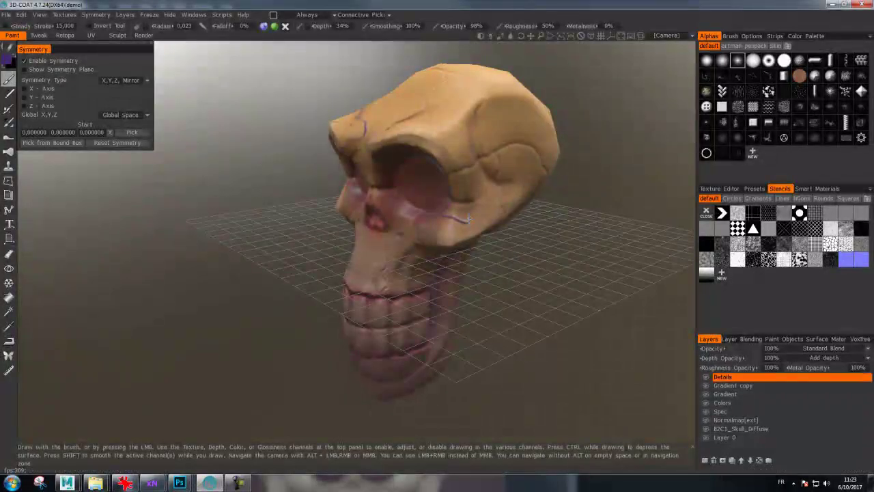
pyautogui.moveTo(484, 233)
pyautogui.mouseDown()
pyautogui.moveTo(488, 209)
pyautogui.moveTo(461, 203)
pyautogui.mouseUp()
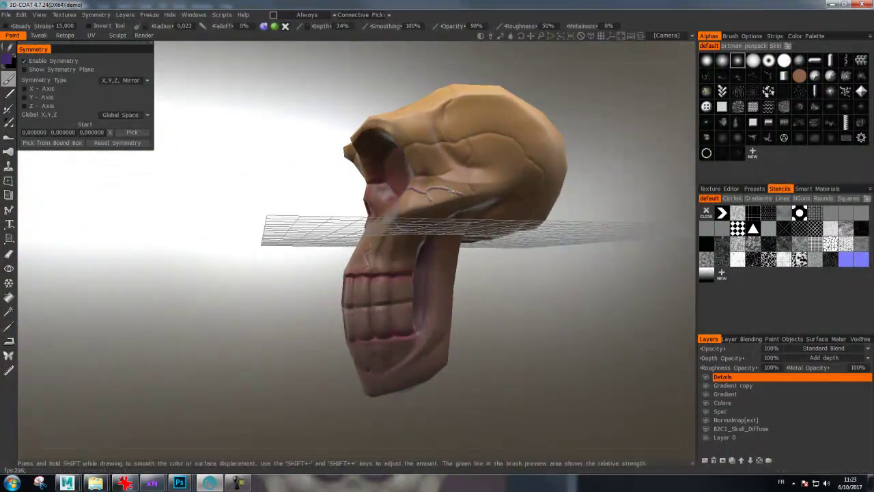
pyautogui.moveTo(445, 209)
pyautogui.mouseDown()
pyautogui.moveTo(590, 127)
pyautogui.moveTo(527, 109)
pyautogui.moveTo(560, 110)
pyautogui.mouseUp()
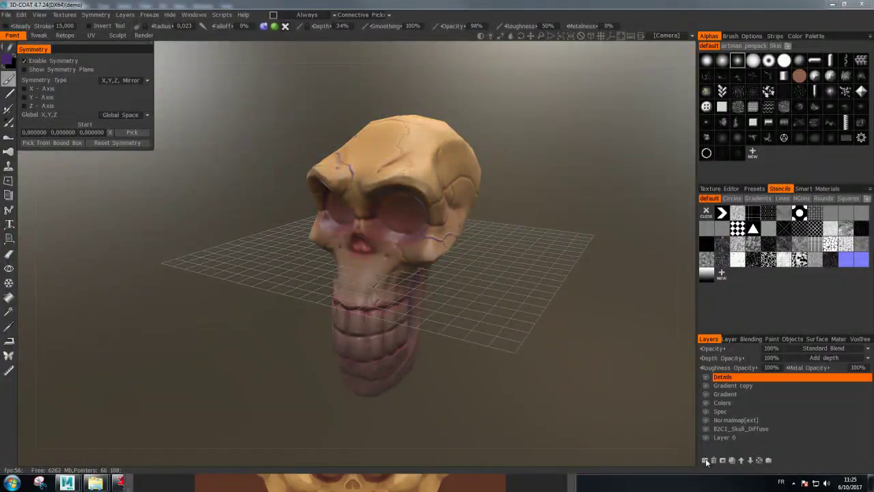
# After the seven-layer demo limit blocks a new layer, make Gradient copy the active layer
pyautogui.click(707, 462)
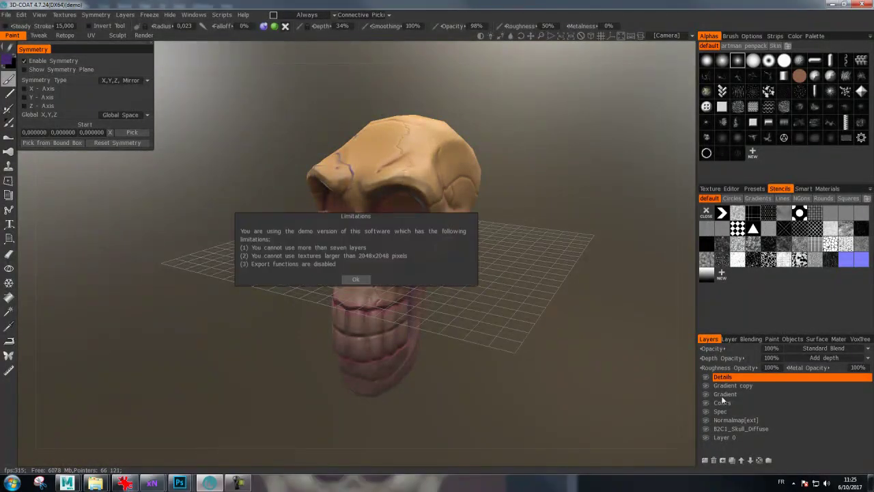
pyautogui.click(355, 280)
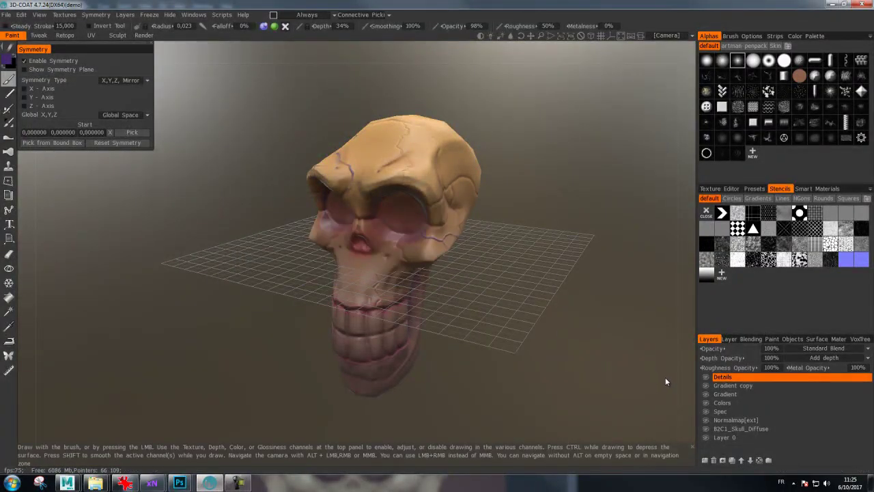
pyautogui.click(735, 388)
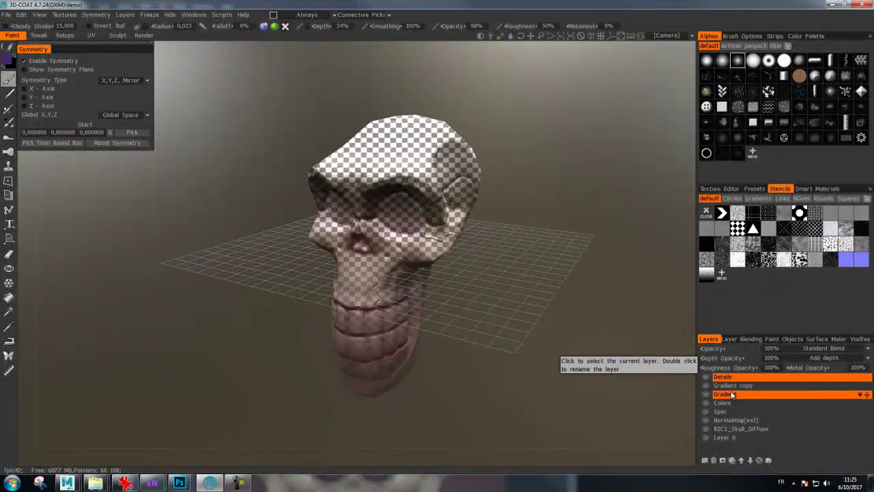
pyautogui.click(732, 387)
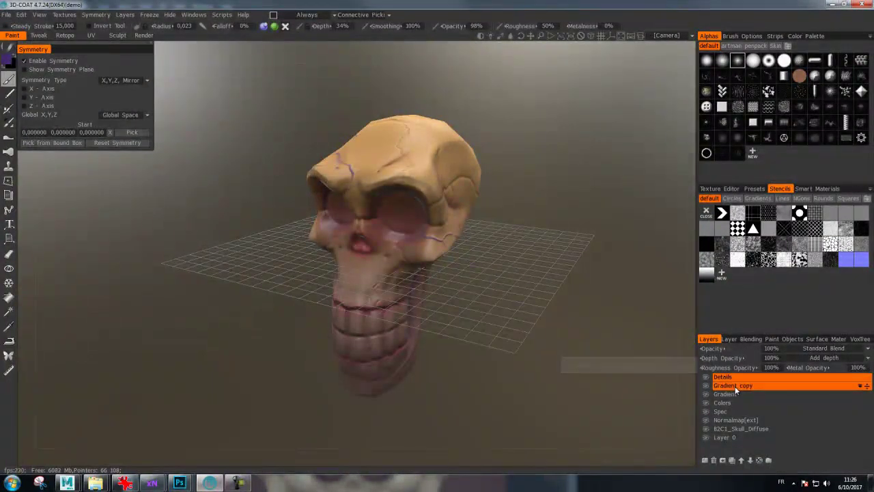
pyautogui.click(735, 386)
pyautogui.click(734, 384)
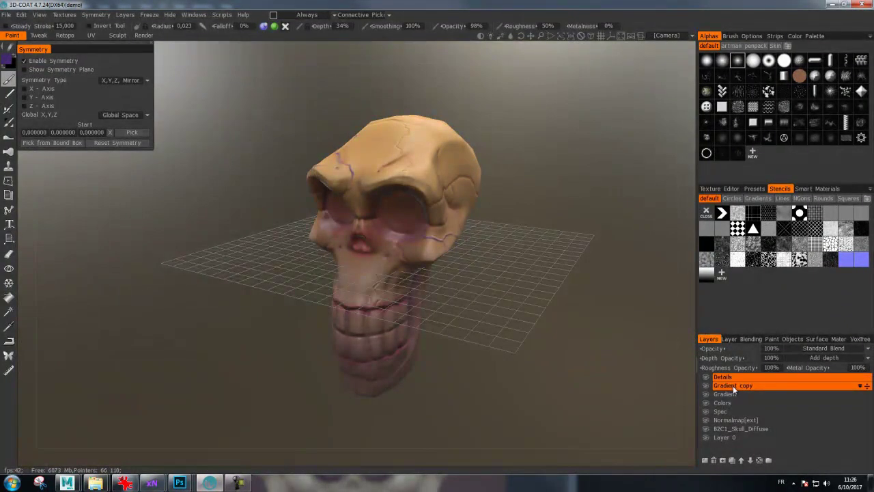
pyautogui.click(727, 394)
pyautogui.click(736, 386)
pyautogui.click(737, 384)
pyautogui.click(733, 403)
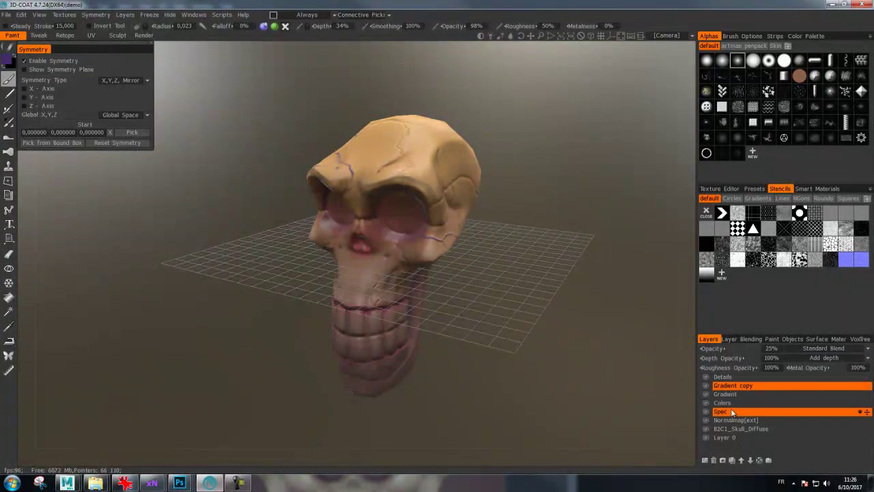
pyautogui.click(731, 394)
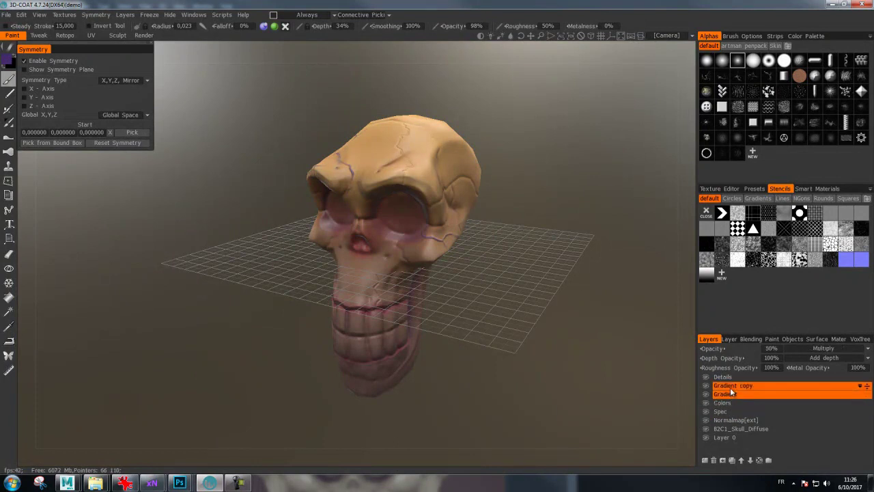
pyautogui.click(730, 393)
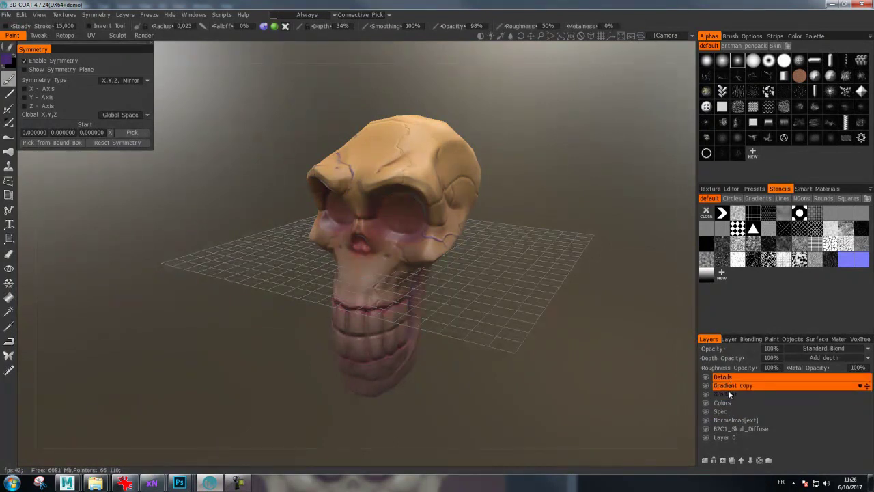
pyautogui.click(731, 390)
pyautogui.click(730, 382)
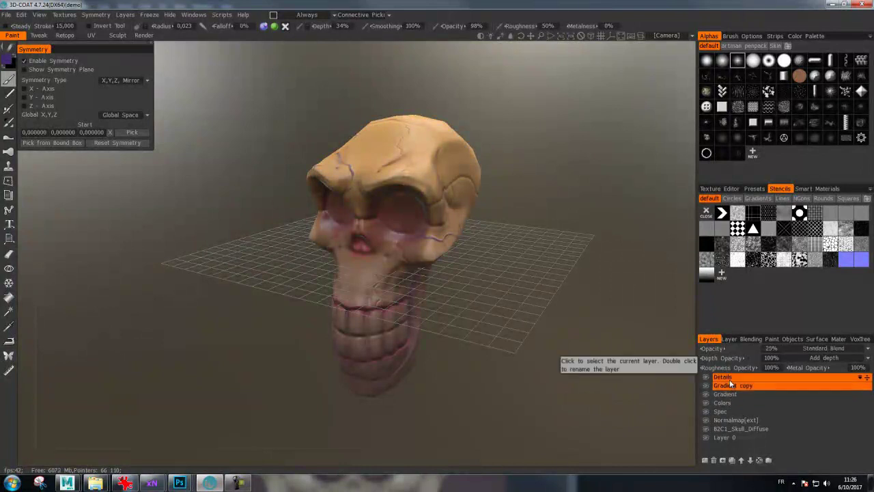
pyautogui.click(731, 386)
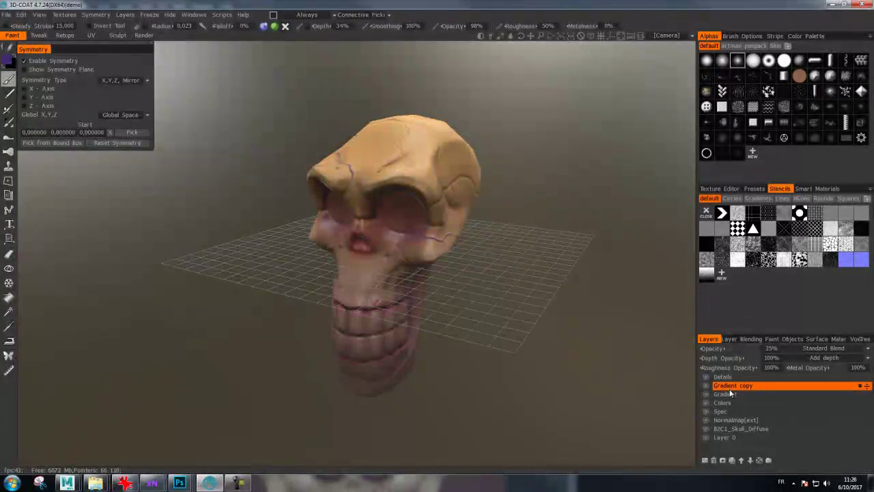
pyautogui.click(728, 395)
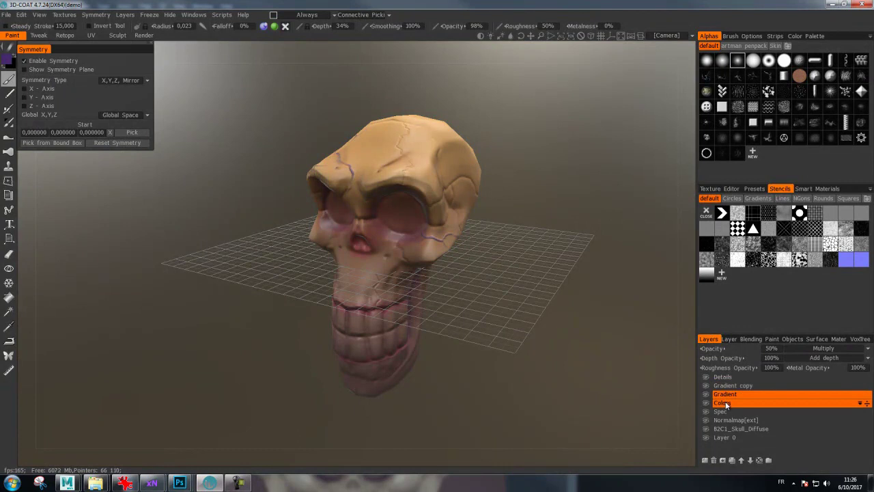
pyautogui.click(727, 404)
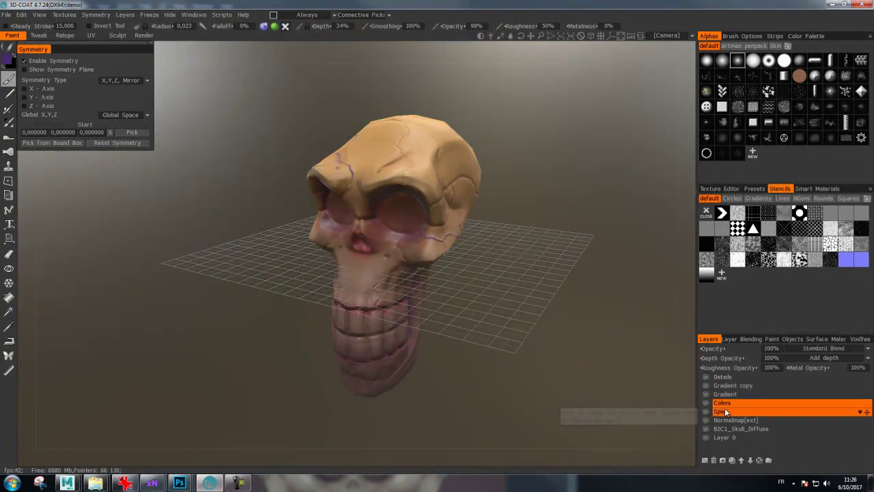
pyautogui.click(722, 377)
pyautogui.click(727, 386)
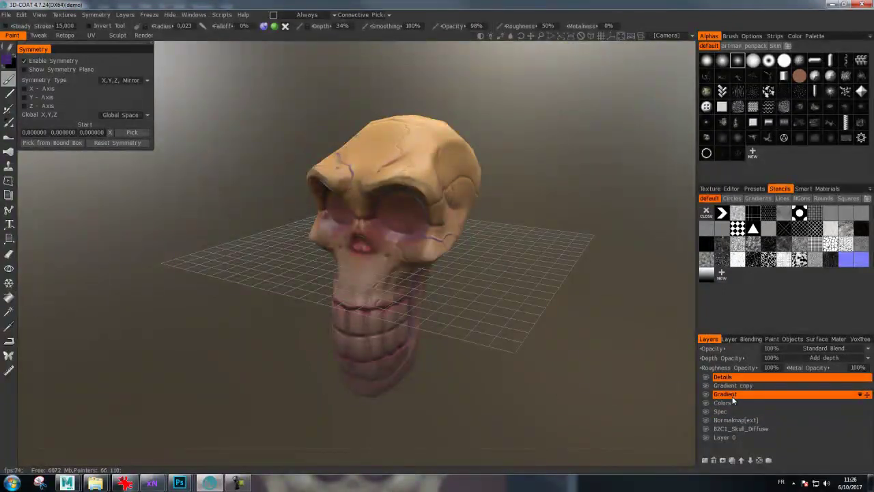
pyautogui.click(740, 394)
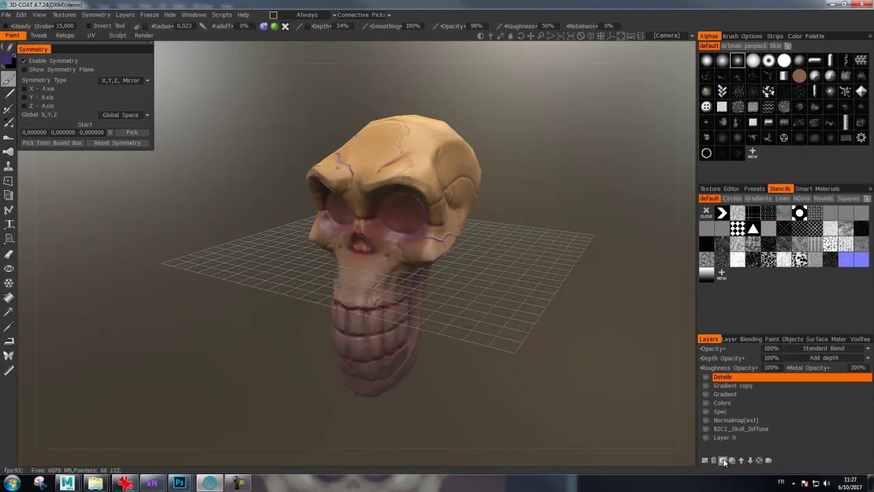
# Collapse Details, Gradient copy and Gradient into Colors, and add an empty Layer 5 above
pyautogui.click(724, 461)
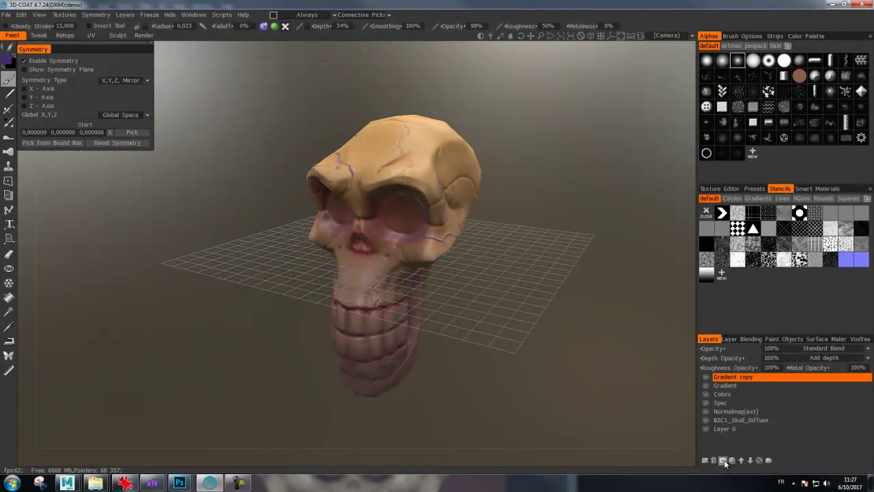
pyautogui.click(724, 462)
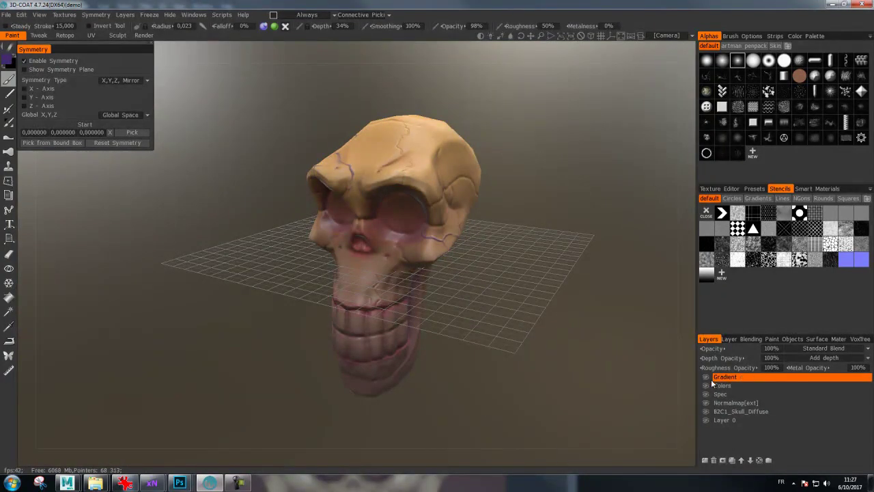
pyautogui.click(706, 382)
pyautogui.moveTo(725, 377)
pyautogui.click(725, 462)
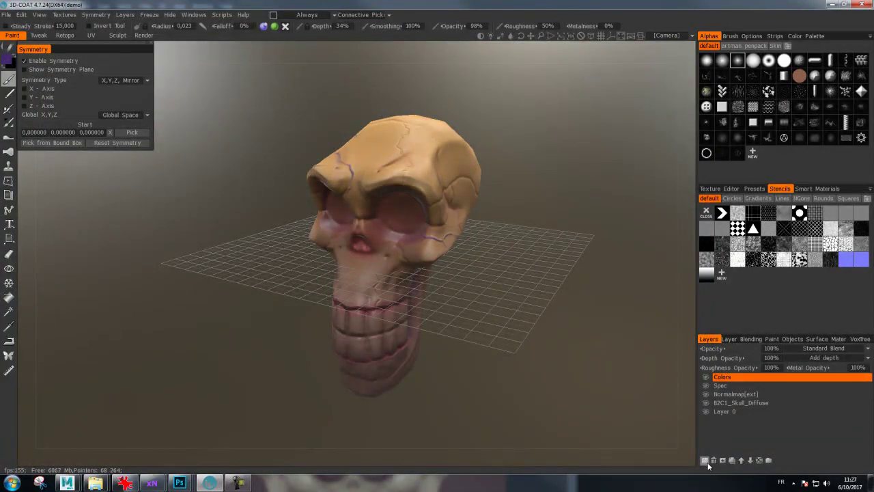
pyautogui.click(705, 462)
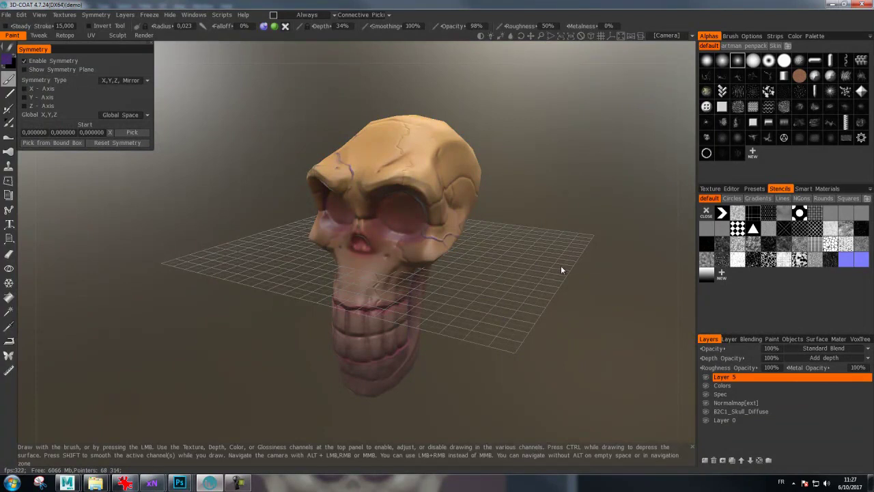
# Disable depth painting and set a light tan paint colour (hue about 33, lightness 74%)
pyautogui.moveTo(562, 270)
pyautogui.mouseDown()
pyautogui.moveTo(518, 268)
pyautogui.moveTo(576, 250)
pyautogui.moveTo(568, 258)
pyautogui.moveTo(594, 260)
pyautogui.moveTo(586, 268)
pyautogui.moveTo(569, 252)
pyautogui.mouseUp()
pyautogui.moveTo(492, 190)
pyautogui.mouseDown()
pyautogui.moveTo(529, 189)
pyautogui.moveTo(592, 163)
pyautogui.moveTo(563, 163)
pyautogui.moveTo(591, 158)
pyautogui.moveTo(574, 167)
pyautogui.mouseUp()
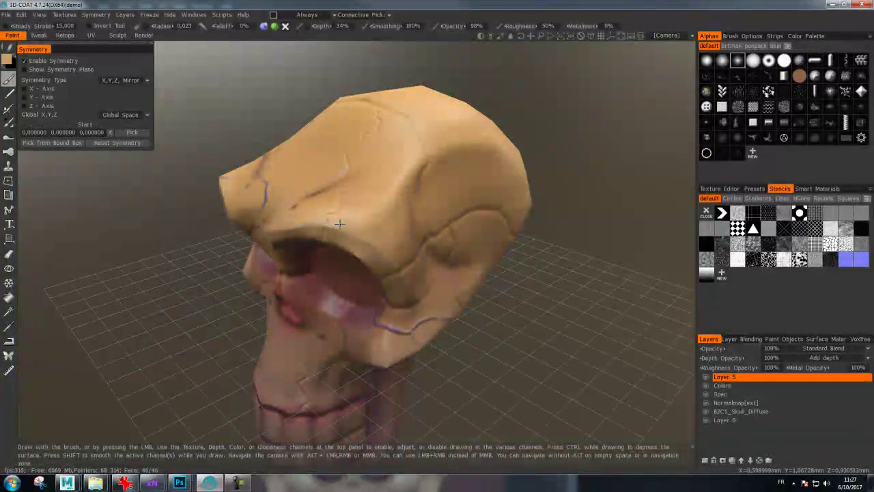
pyautogui.click(264, 26)
pyautogui.press('v')
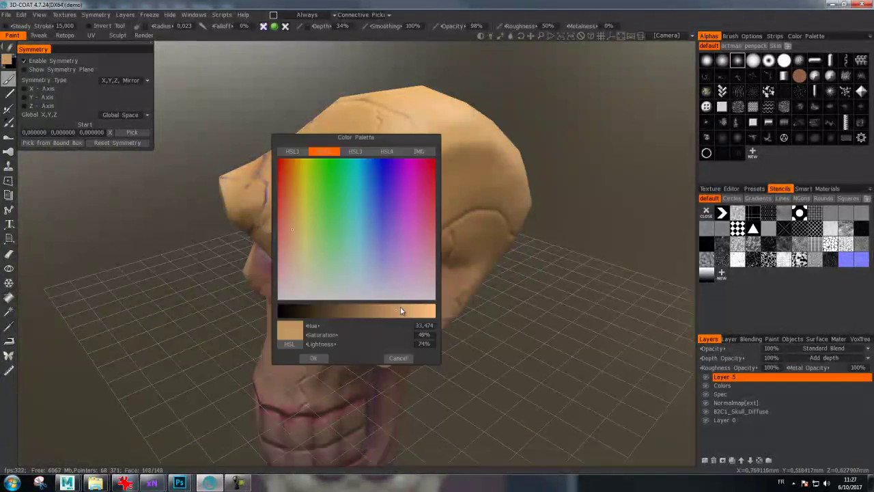
pyautogui.click(314, 358)
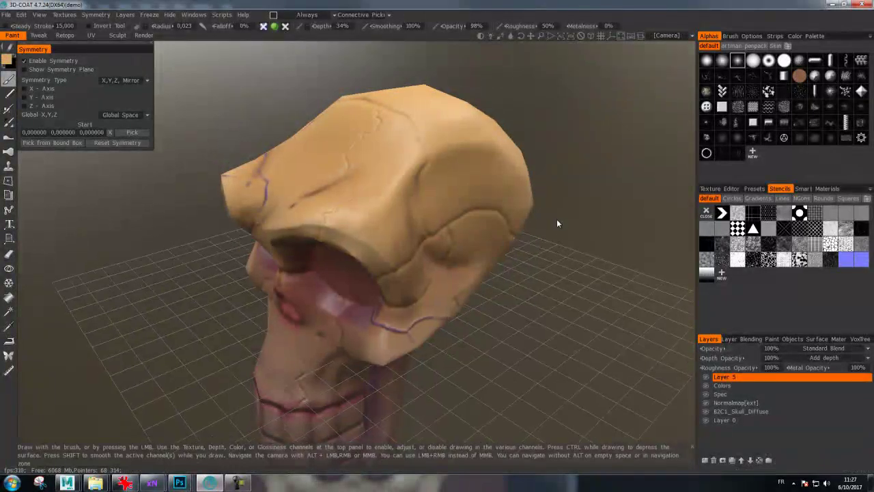
# Orbit the skull to a lower, more frontal view
pyautogui.moveTo(559, 220); pyautogui.dragTo(449, 220)
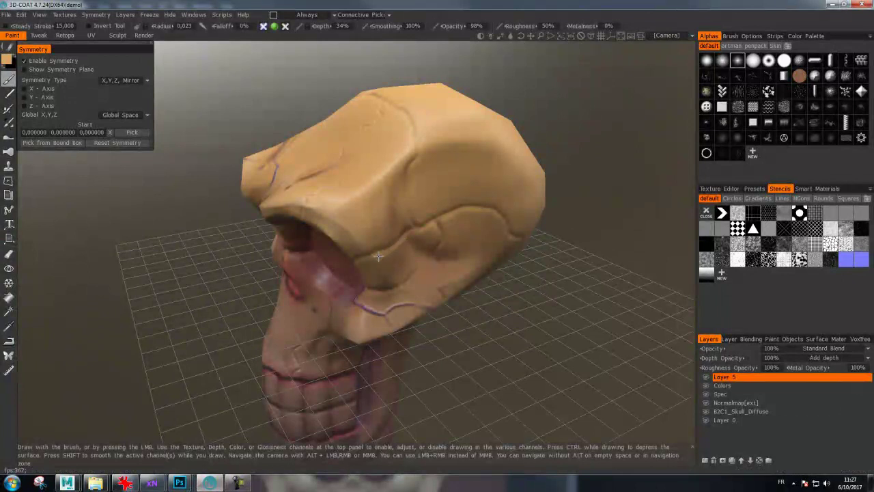
pyautogui.press('shift')
pyautogui.moveTo(562, 259); pyautogui.dragTo(668, 282)
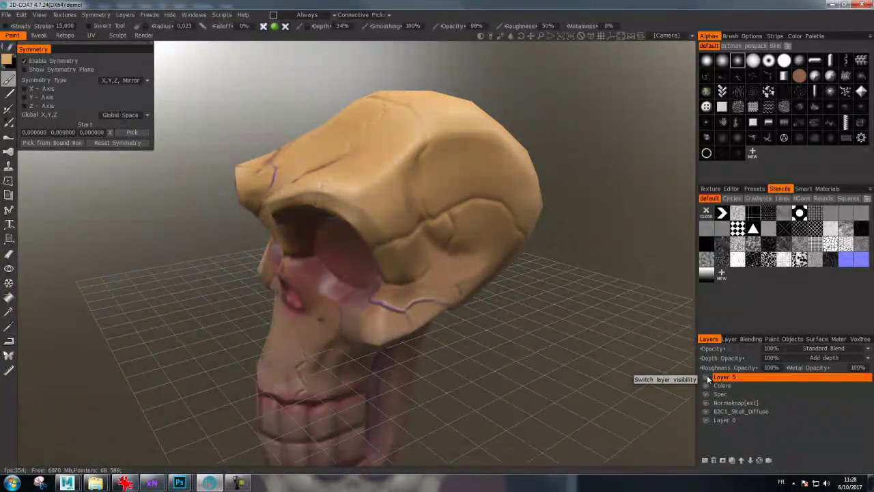
pyautogui.moveTo(554, 291); pyautogui.dragTo(579, 285)
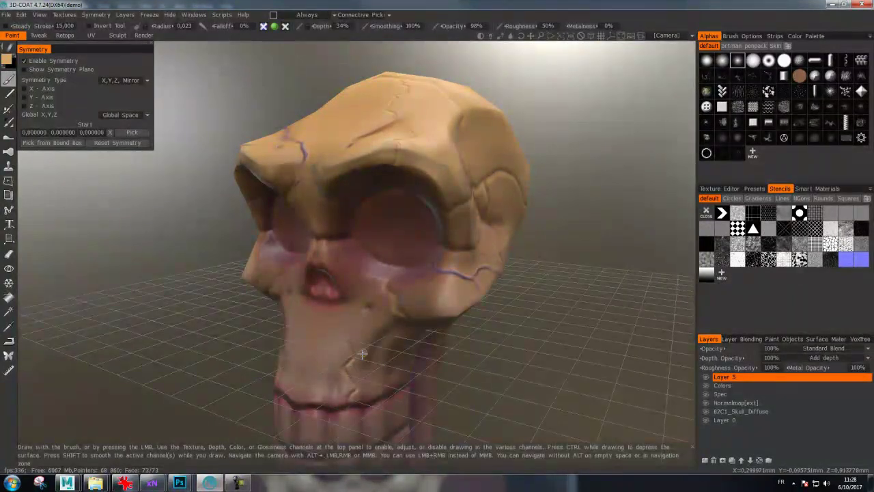
pyautogui.moveTo(564, 360); pyautogui.dragTo(534, 294)
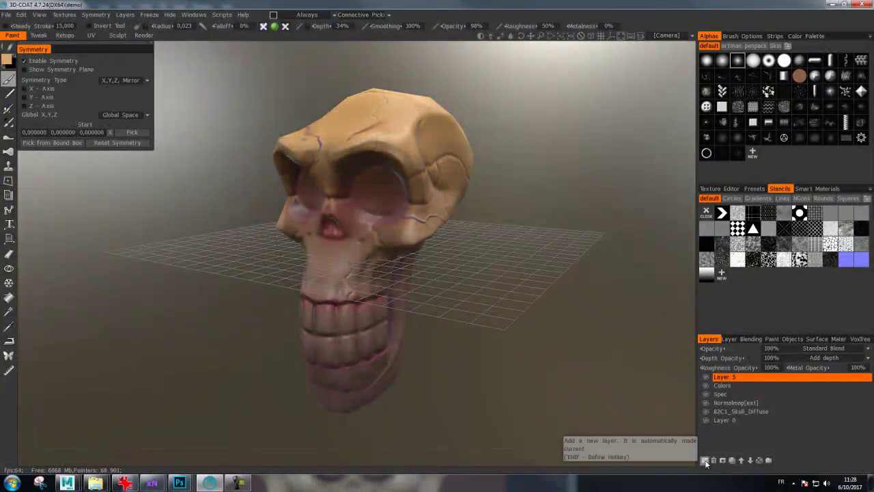
# Add Layer 6, rename Layer 5 to Features, and make Layer 6 active
pyautogui.click(708, 461)
pyautogui.doubleClick(724, 386)
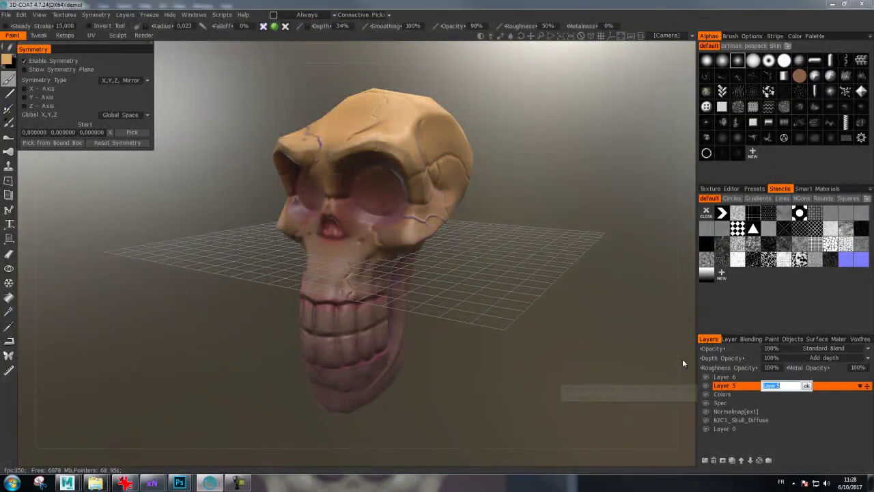
pyautogui.write('Features')
pyautogui.press('Return')
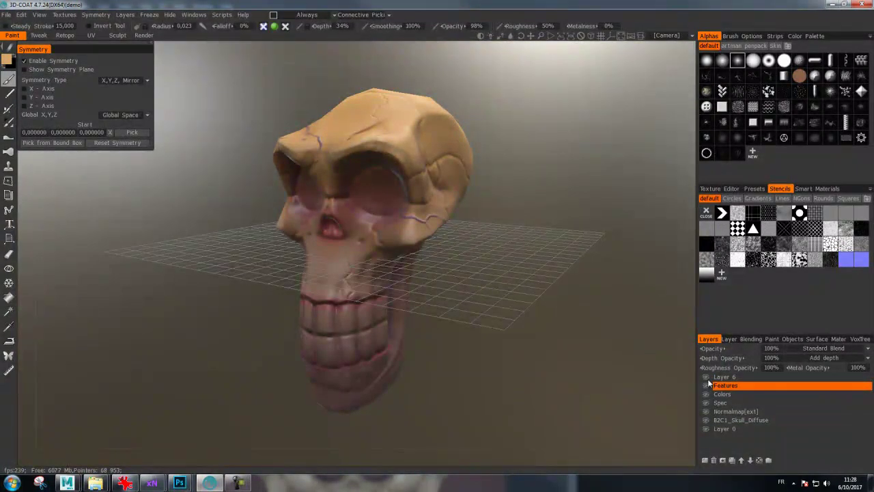
pyautogui.moveTo(599, 293); pyautogui.dragTo(603, 290)
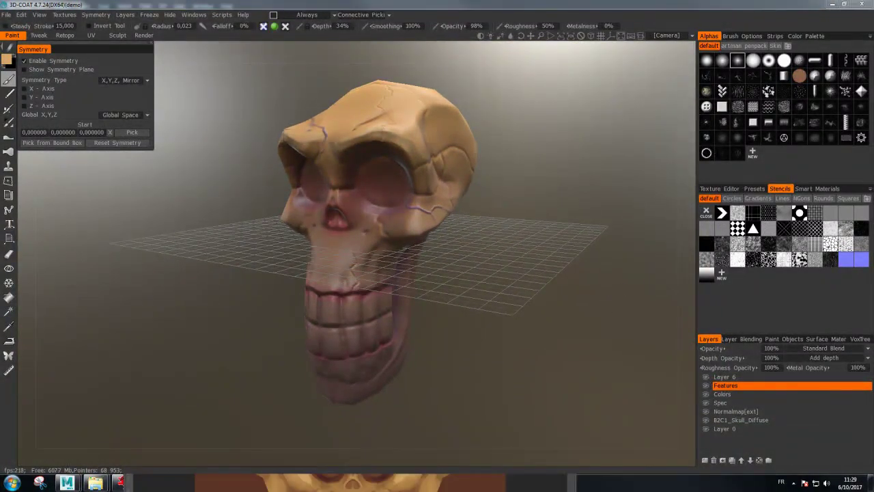
pyautogui.click(726, 377)
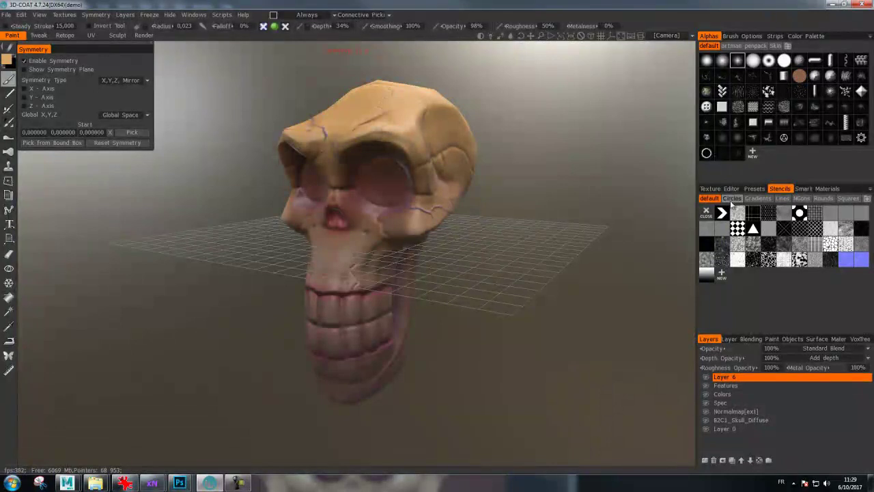
# Preview a copper material from the metals Smart Materials on the skull
pyautogui.click(806, 190)
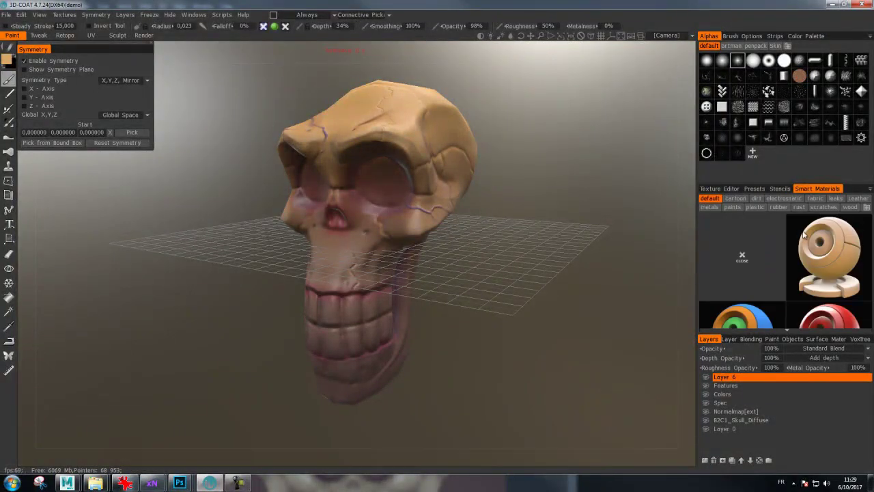
pyautogui.click(711, 207)
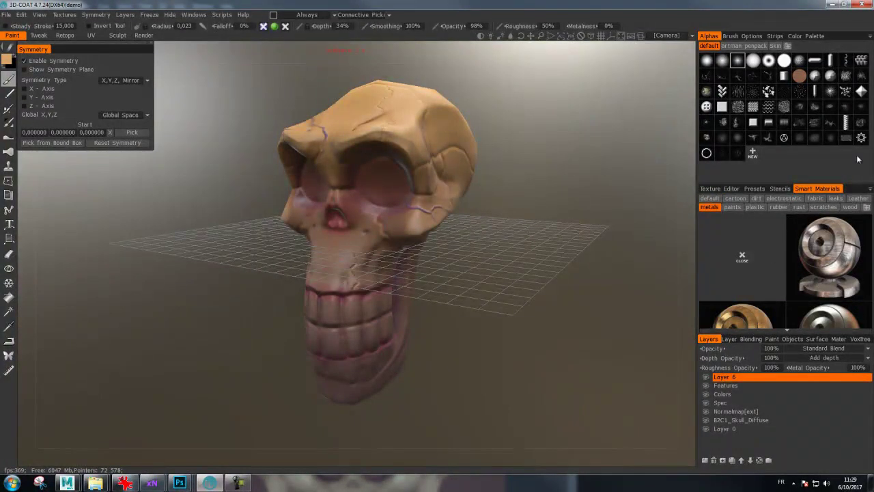
pyautogui.scroll(-3, 752, 267)
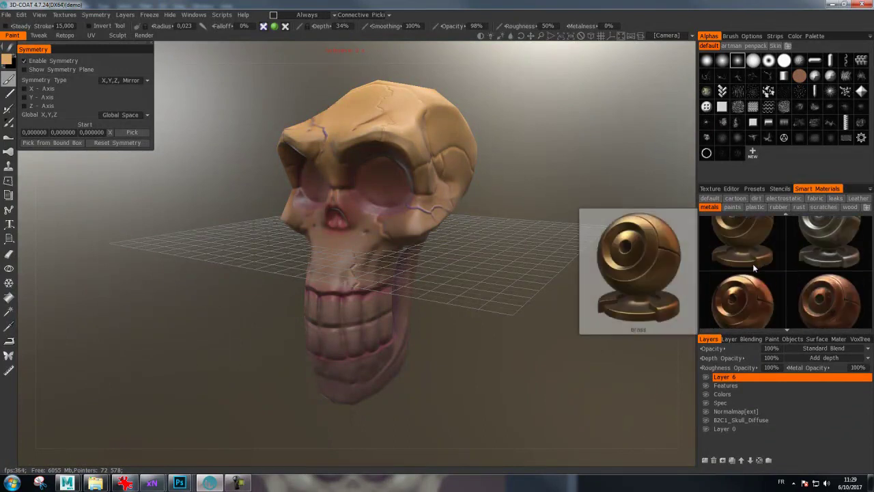
pyautogui.scroll(-2, 753, 264)
pyautogui.scroll(-2, 753, 263)
pyautogui.scroll(-2, 752, 263)
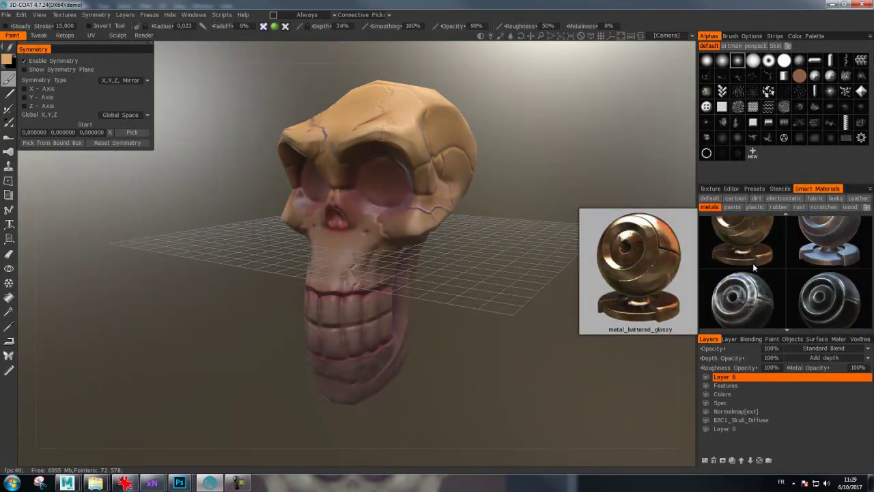
pyautogui.click(755, 247)
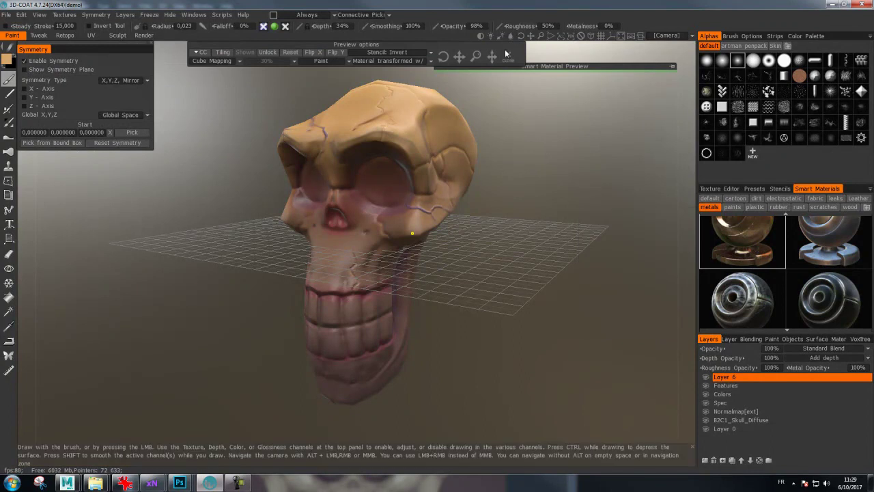
pyautogui.moveTo(558, 65)
pyautogui.mouseDown()
pyautogui.moveTo(433, 227)
pyautogui.moveTo(433, 295)
pyautogui.mouseUp()
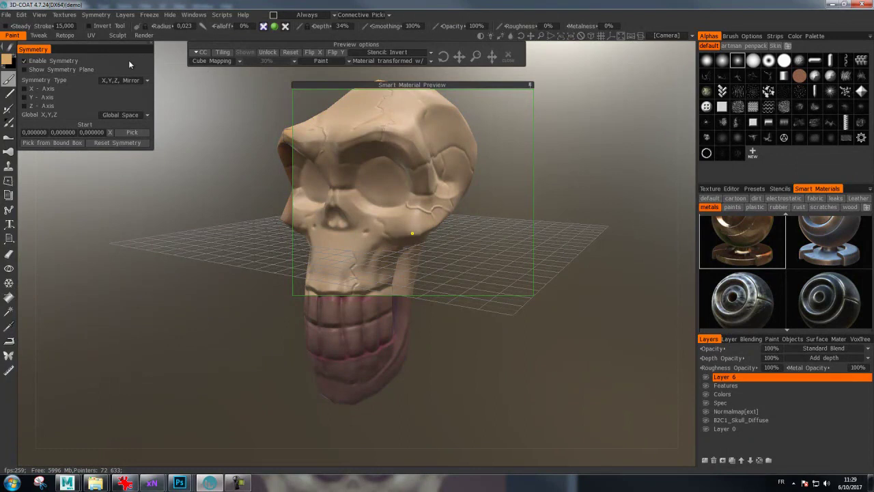
# Change the brush painting mode and pick a dark metal smart material instead
pyautogui.click(265, 27)
pyautogui.click(282, 38)
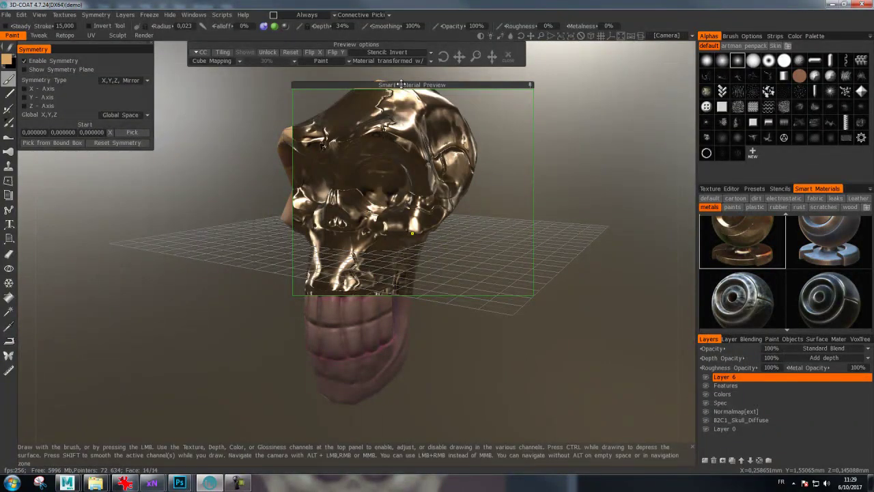
pyautogui.moveTo(402, 83); pyautogui.dragTo(367, 72)
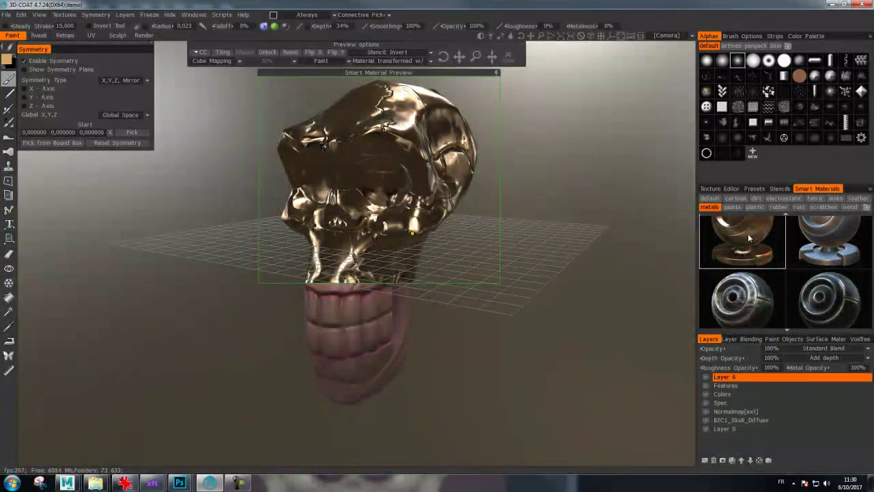
pyautogui.moveTo(828, 299)
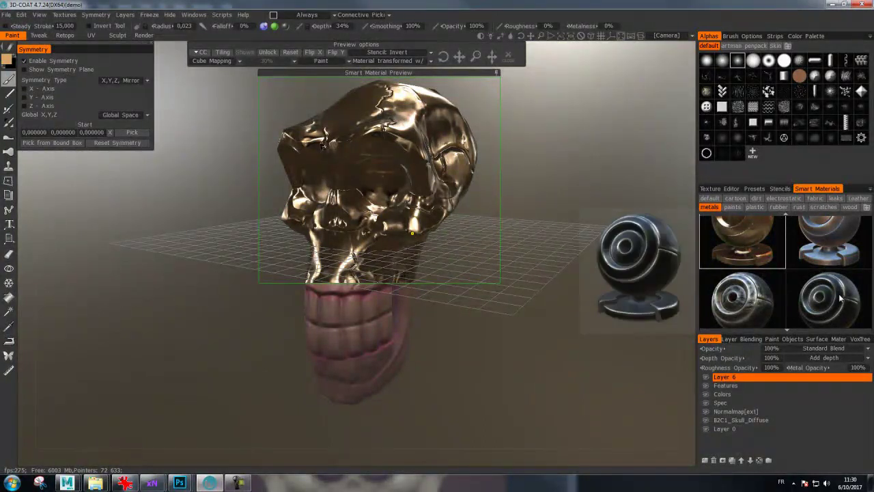
pyautogui.click(841, 297)
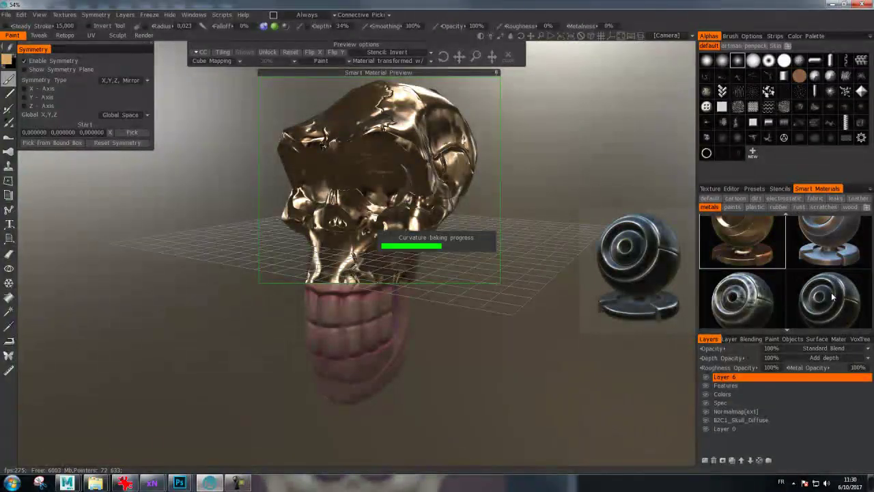
# Accept the ambient occlusion bake and stretch the material preview over the whole skull
pyautogui.click(295, 268)
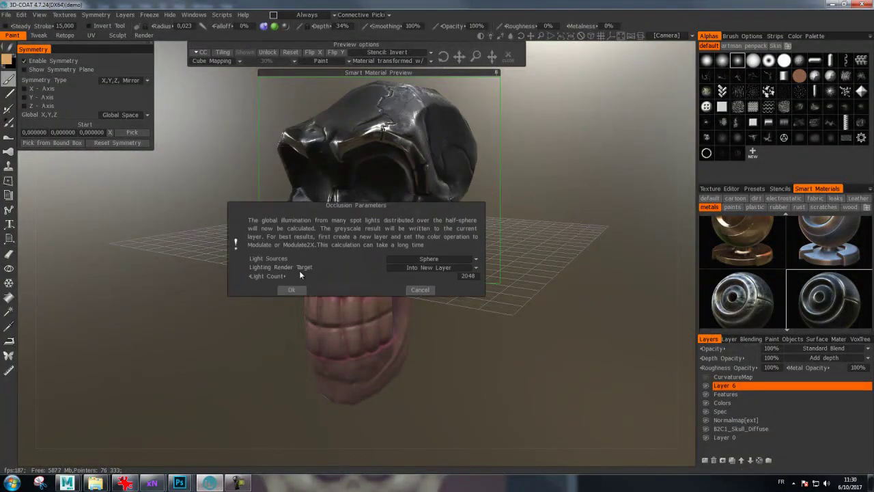
pyautogui.click(294, 290)
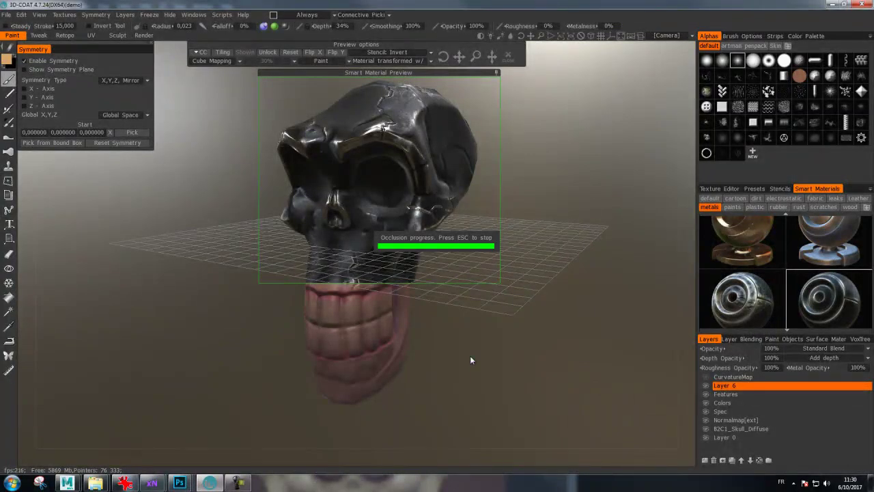
pyautogui.moveTo(483, 283); pyautogui.dragTo(483, 408)
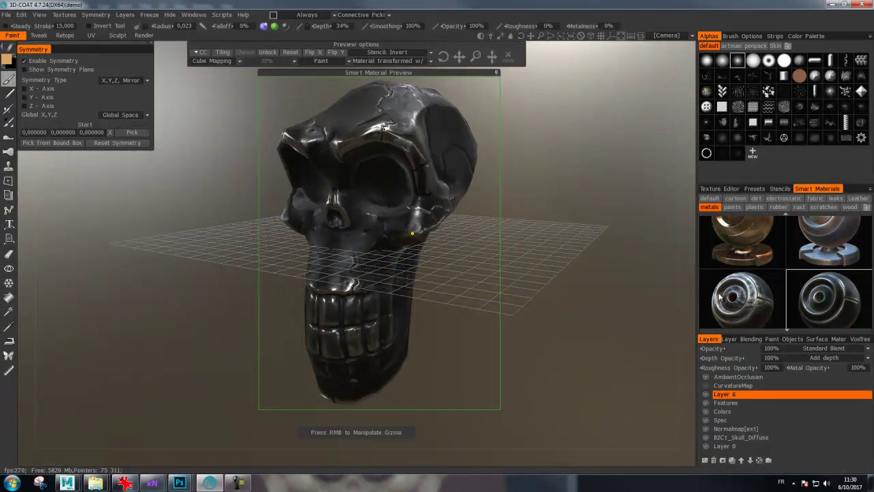
pyautogui.moveTo(742, 298)
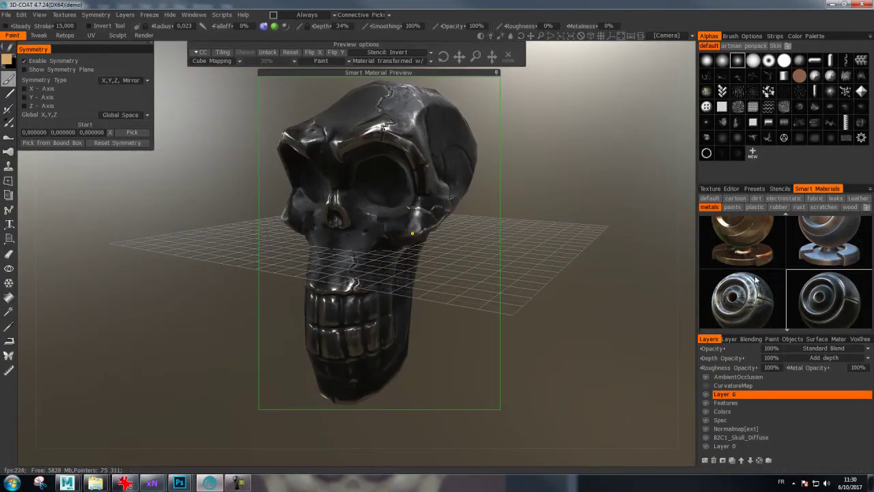
# Choose metal_rusty from the metal smart materials and fill the model with the Fill tool
pyautogui.scroll(-1, 808, 256)
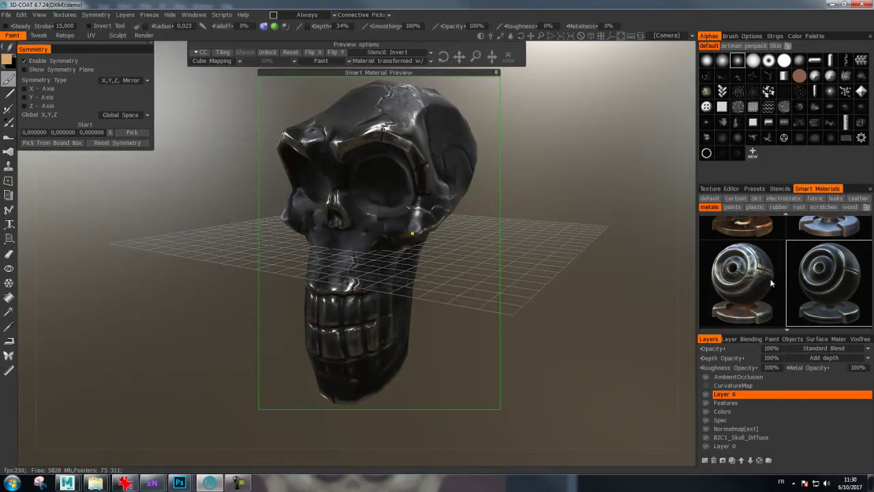
pyautogui.scroll(2, 772, 283)
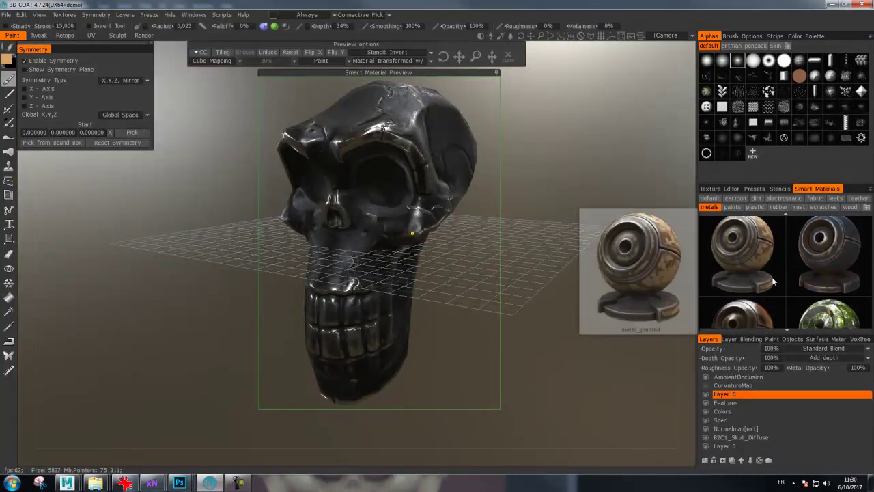
pyautogui.scroll(-2, 771, 278)
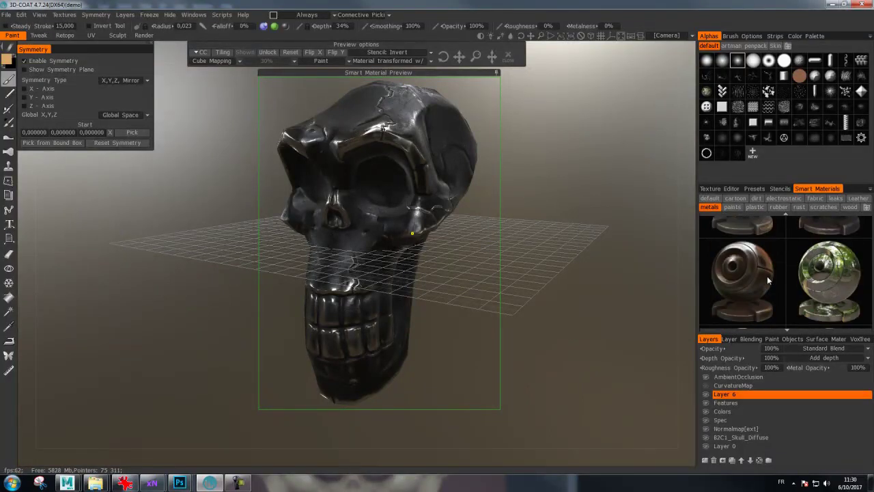
pyautogui.moveTo(743, 280)
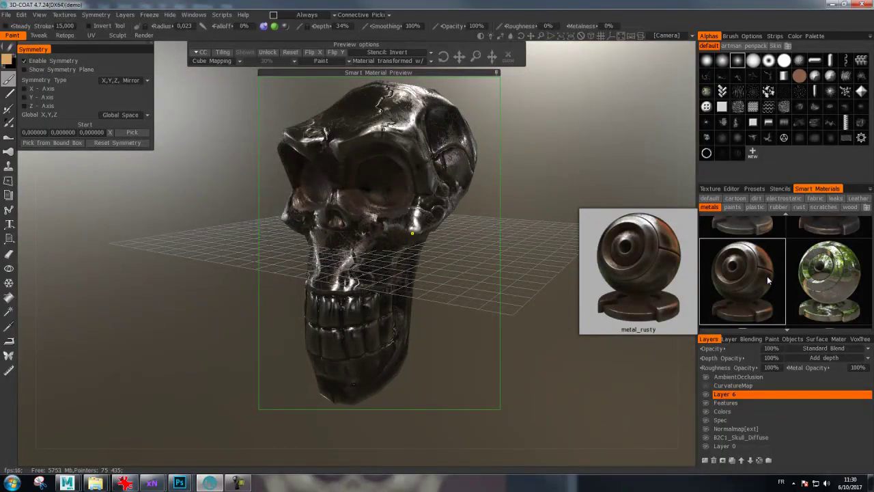
pyautogui.scroll(-2, 770, 280)
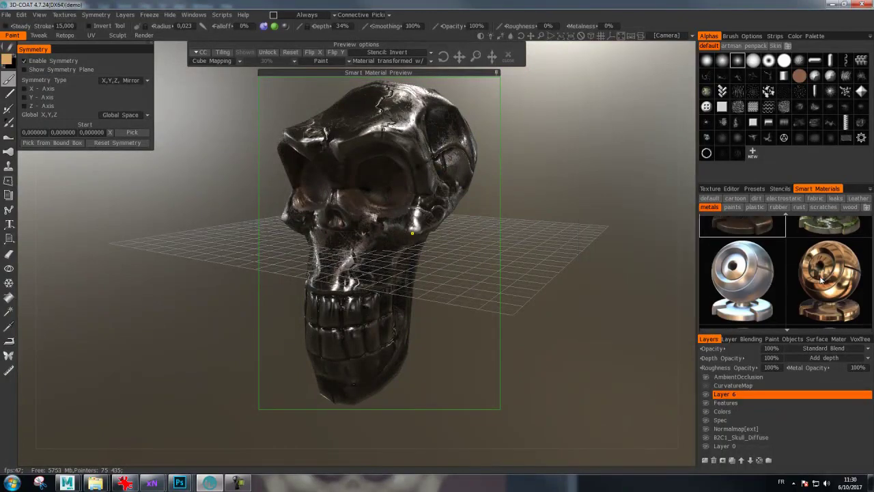
pyautogui.scroll(-1, 821, 276)
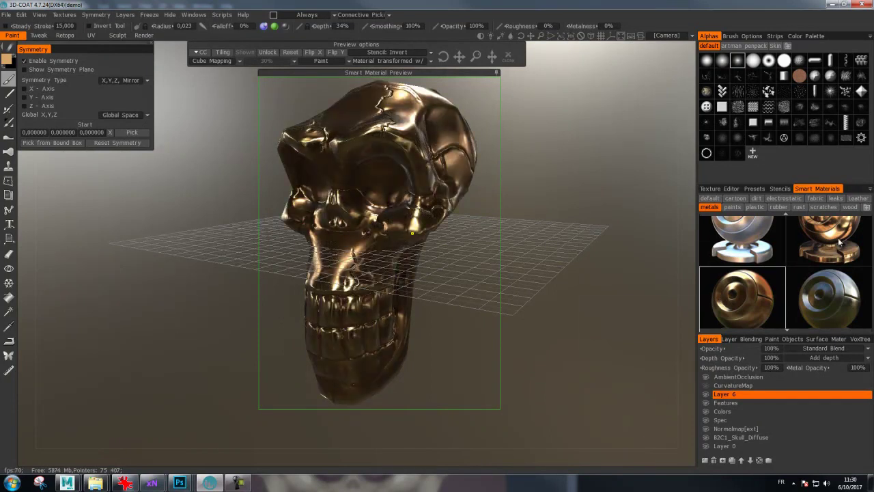
pyautogui.scroll(-1, 839, 241)
pyautogui.moveTo(829, 246)
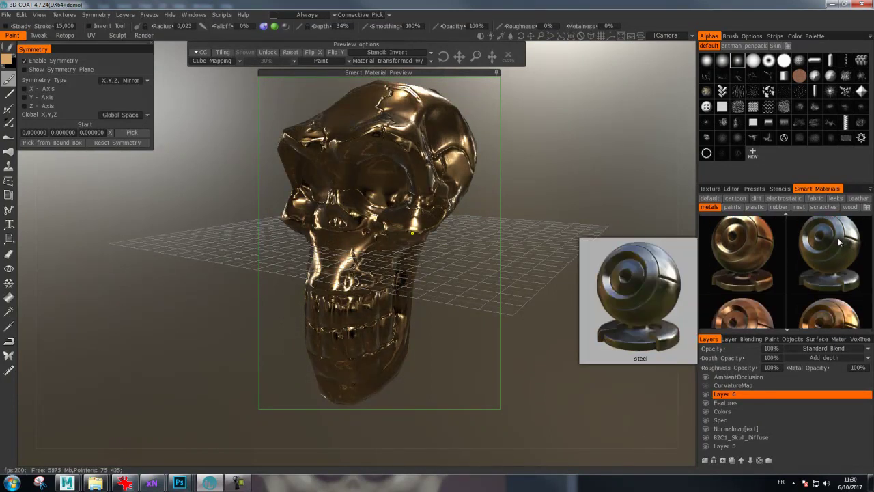
pyautogui.scroll(1, 840, 242)
pyautogui.scroll(1, 840, 242)
pyautogui.scroll(1, 839, 242)
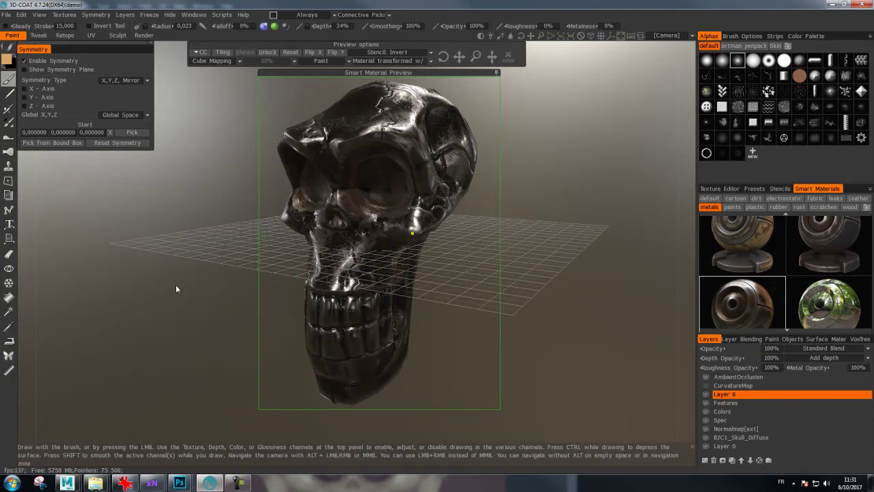
pyautogui.click(11, 298)
pyautogui.click(169, 167)
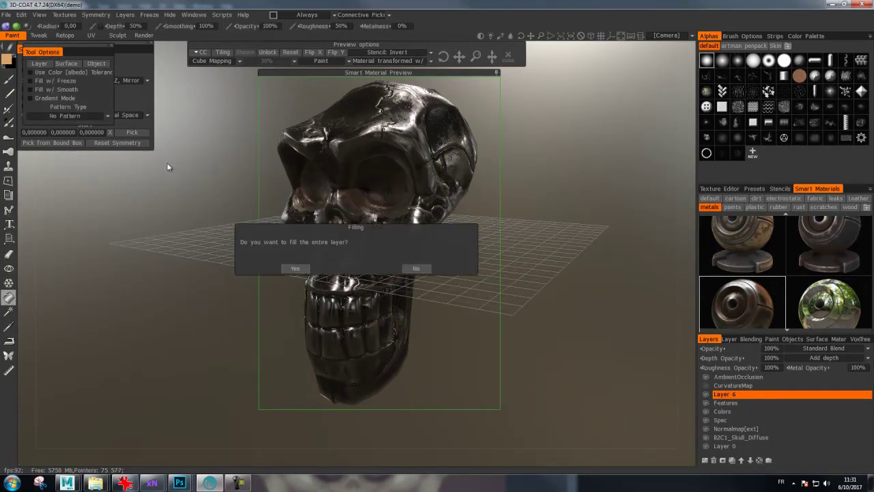
# Confirm filling Layer 6 with rusty metal, collapse the preview aside, and orbit to the front
pyautogui.click(295, 269)
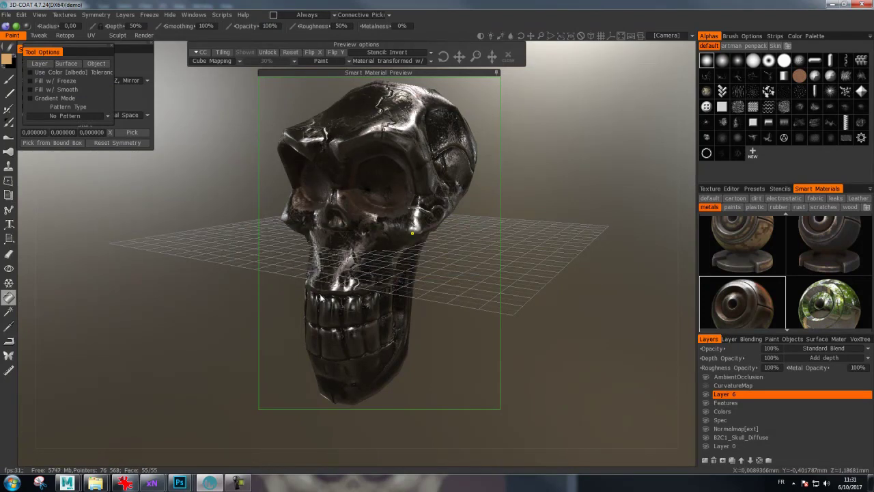
pyautogui.click(497, 72)
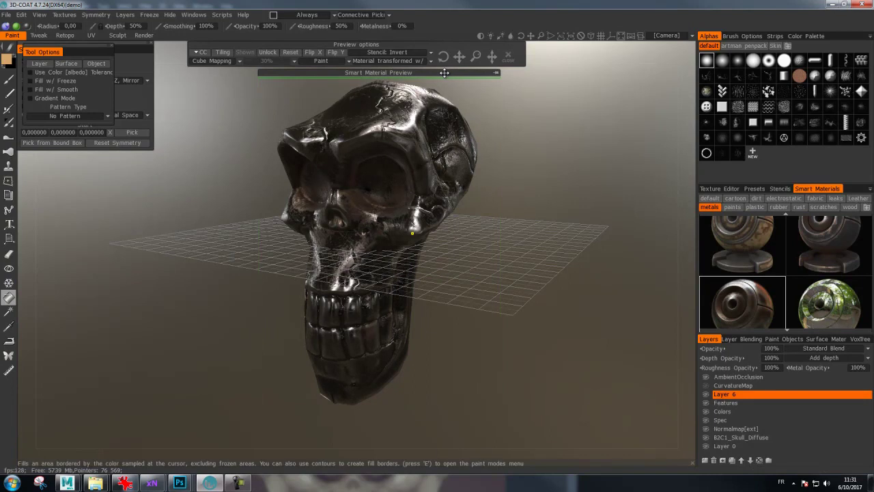
pyautogui.moveTo(445, 72); pyautogui.dragTo(592, 81)
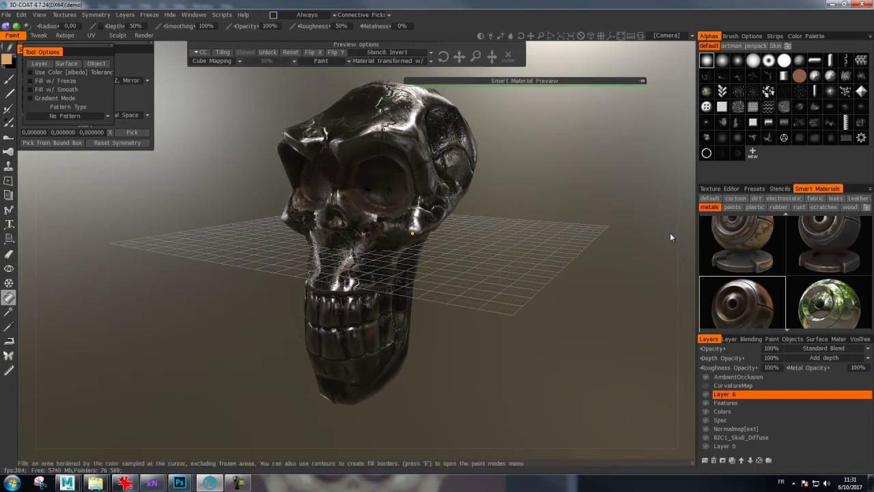
pyautogui.moveTo(579, 205)
pyautogui.mouseDown()
pyautogui.moveTo(291, 229)
pyautogui.moveTo(87, 200)
pyautogui.mouseUp()
pyautogui.moveTo(561, 258)
pyautogui.mouseDown()
pyautogui.moveTo(536, 289)
pyautogui.moveTo(528, 230)
pyautogui.moveTo(566, 268)
pyautogui.moveTo(552, 269)
pyautogui.mouseUp()
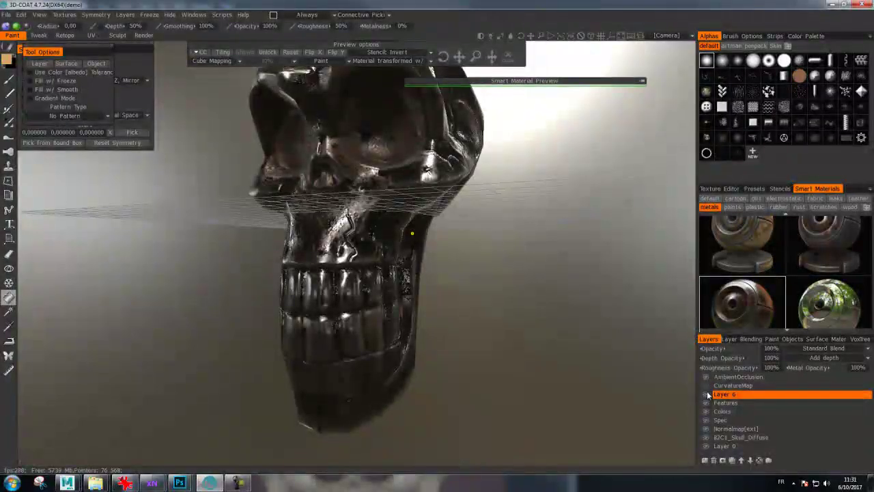
# Rename Layer 6 to Metal and hide it
pyautogui.doubleClick(723, 395)
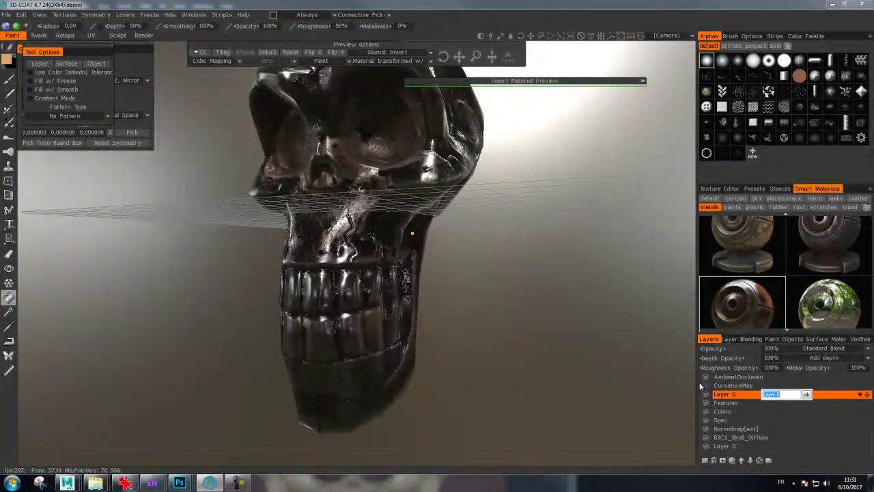
pyautogui.write('Metal')
pyautogui.press('Return')
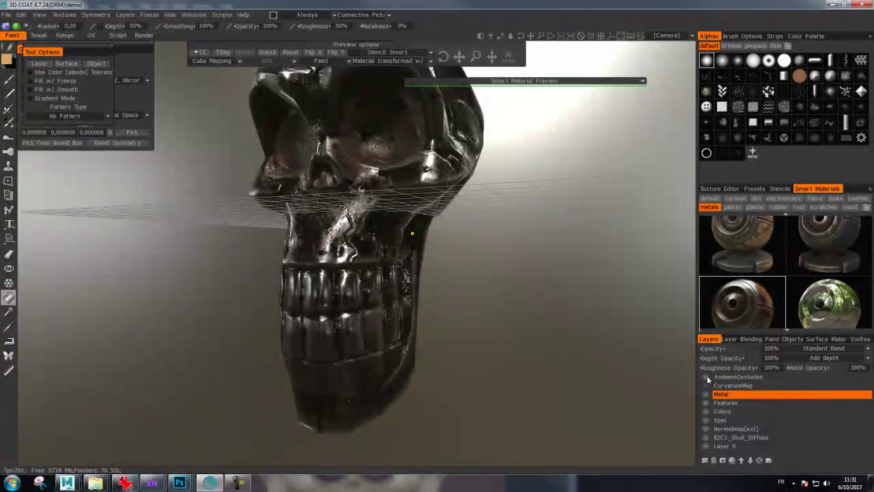
pyautogui.click(705, 394)
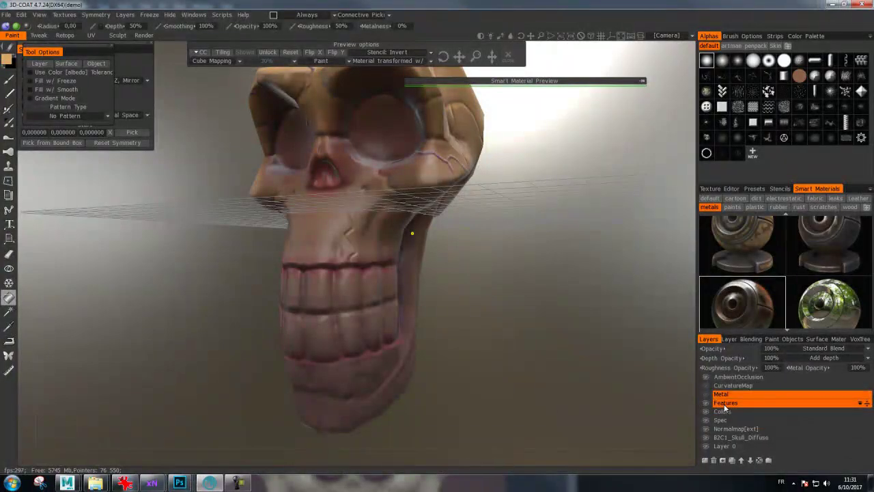
# Merge Features and Colors down into Spec and add new Layer 9 on top
pyautogui.click(725, 405)
pyautogui.click(724, 461)
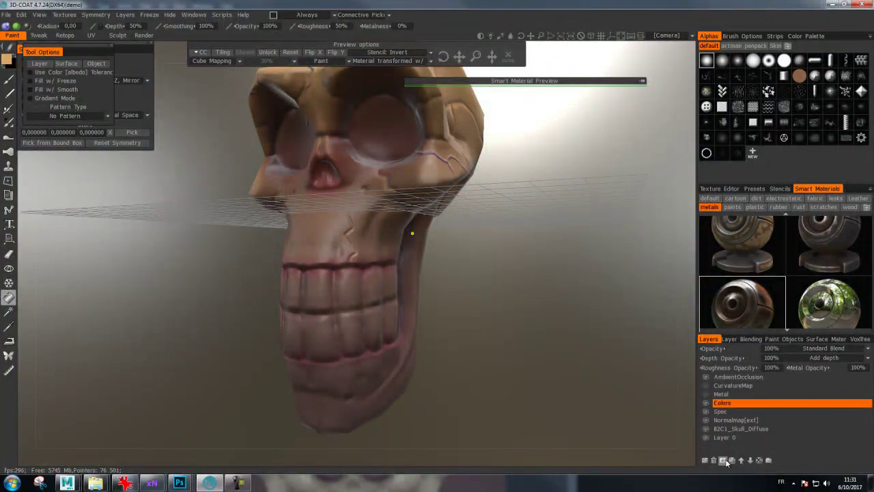
pyautogui.click(724, 461)
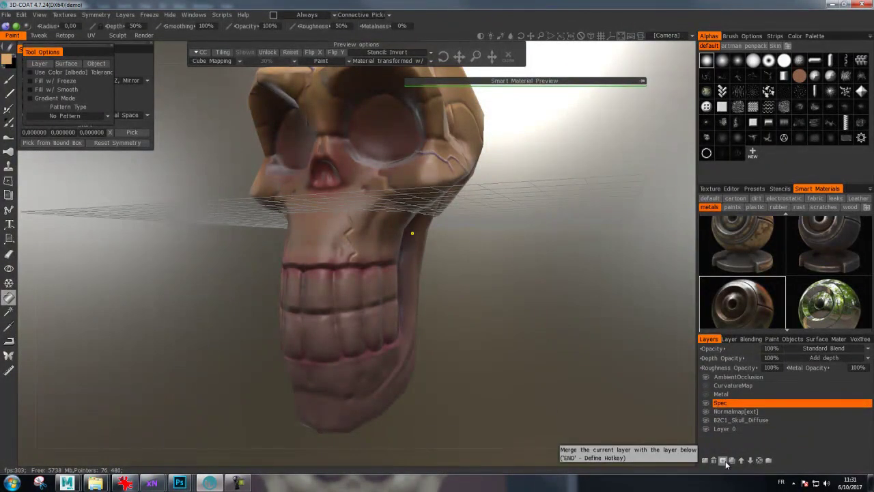
pyautogui.click(705, 461)
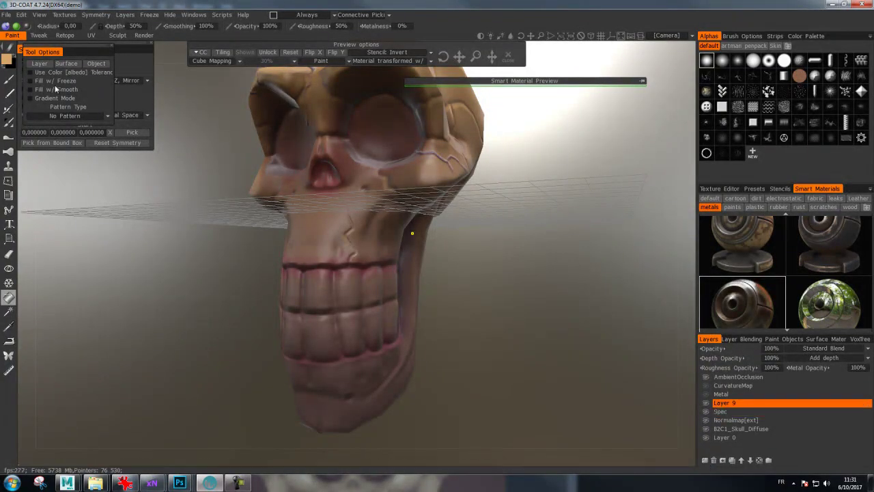
# Set the paint colour to a bright yellow-green
pyautogui.click(9, 78)
pyautogui.click(7, 59)
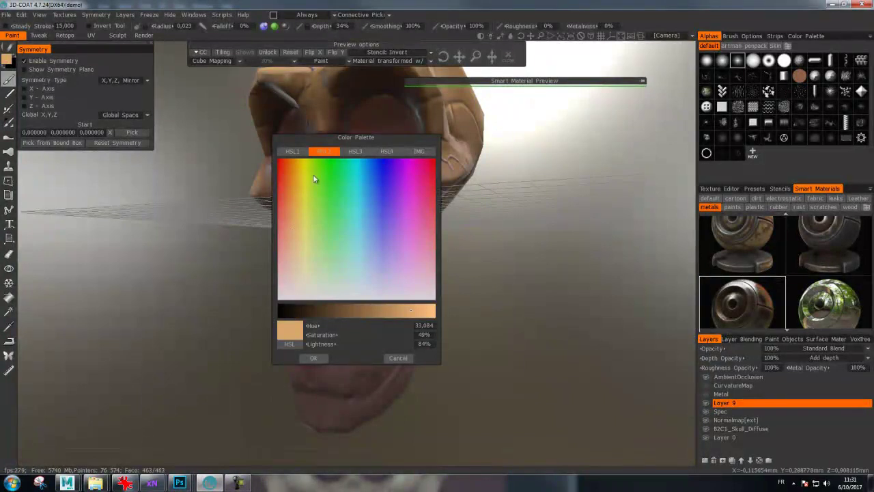
pyautogui.click(430, 312)
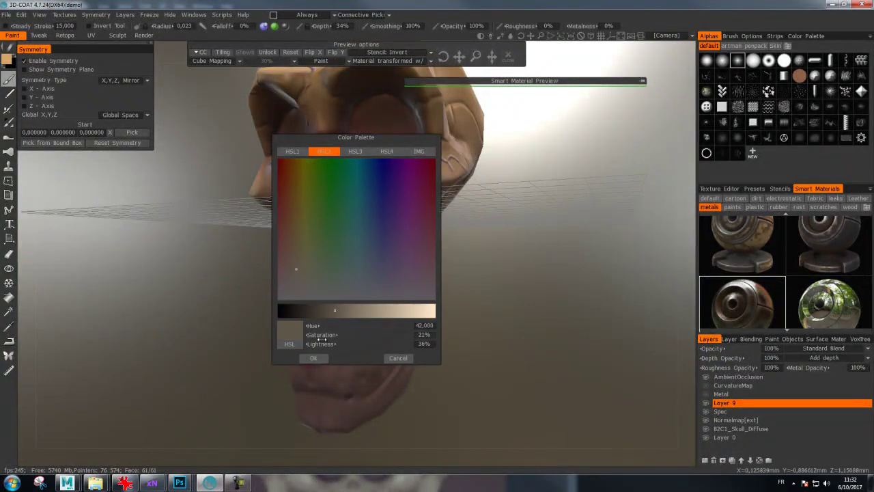
pyautogui.click(308, 160)
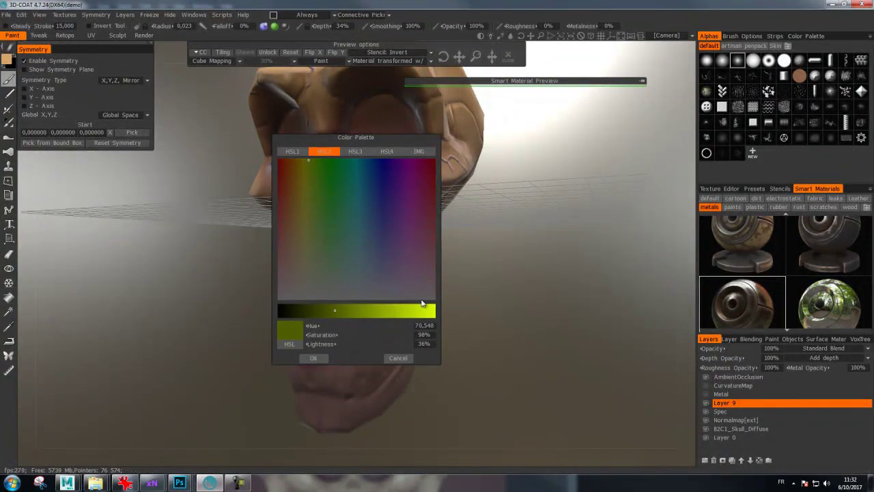
pyautogui.click(436, 312)
pyautogui.click(314, 357)
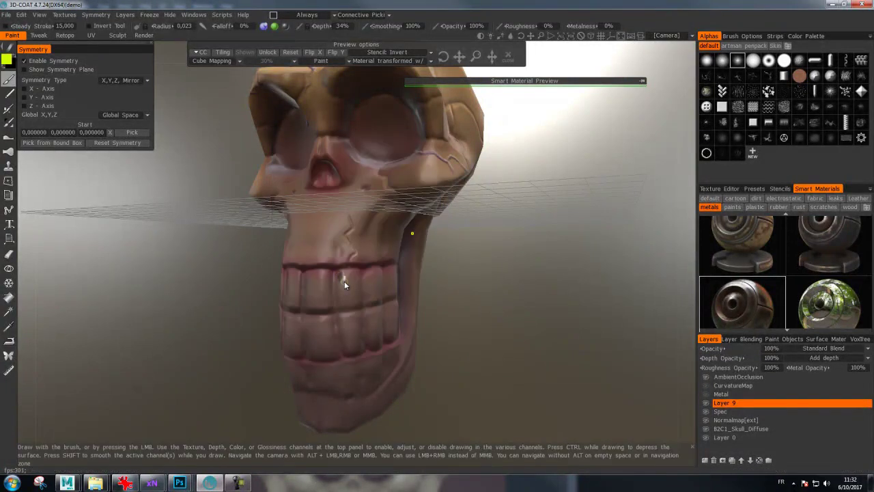
# Turn off one painting channel and set the brush radius to 0.063
pyautogui.moveTo(274, 26)
pyautogui.click(284, 25)
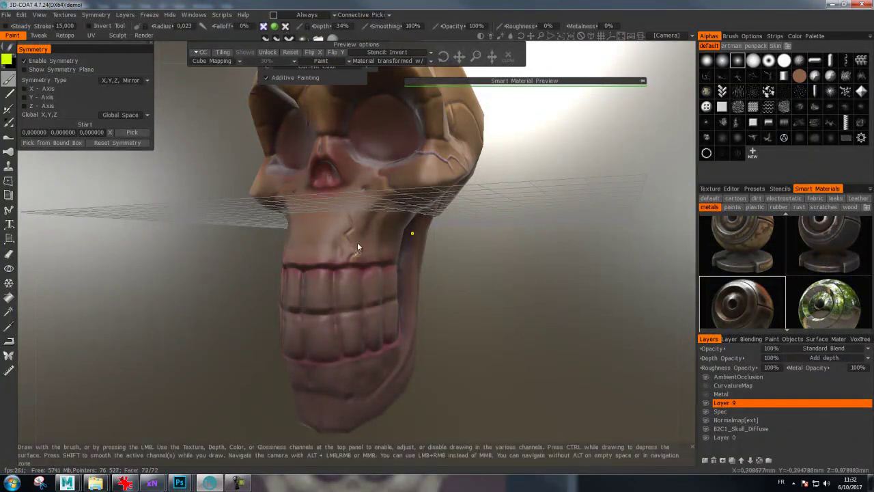
pyautogui.moveTo(350, 290); pyautogui.dragTo(349, 287)
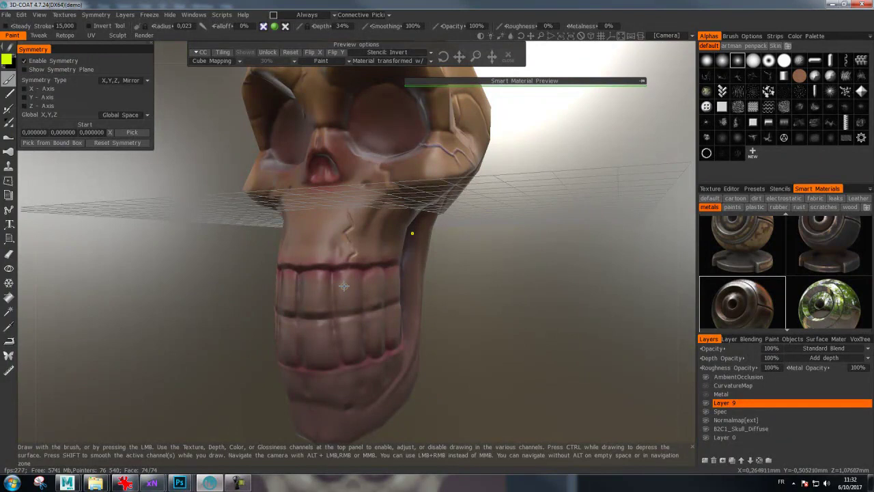
pyautogui.scroll(3, 345, 286)
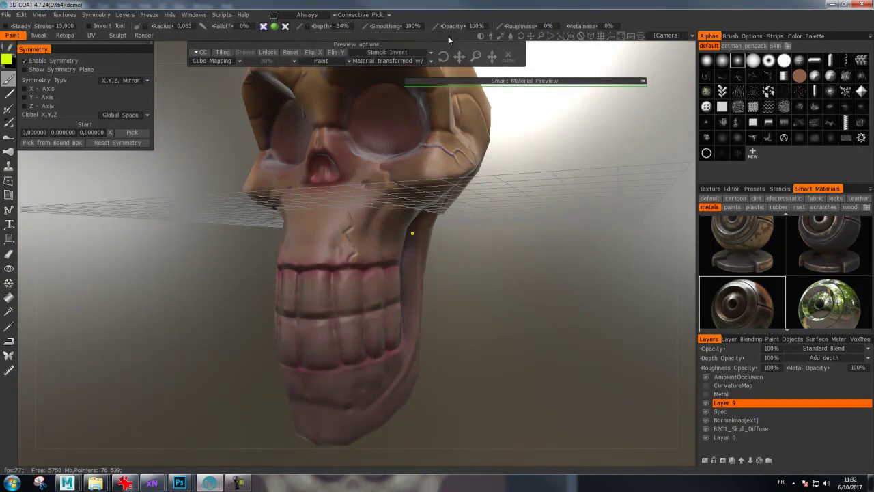
# Select the Metal layer, then drag Layer 9 above AmbientOcclusion to the top of the stack
pyautogui.click(742, 394)
pyautogui.keyDown('ctrl'); pyautogui.click(806, 397); pyautogui.keyUp('ctrl')
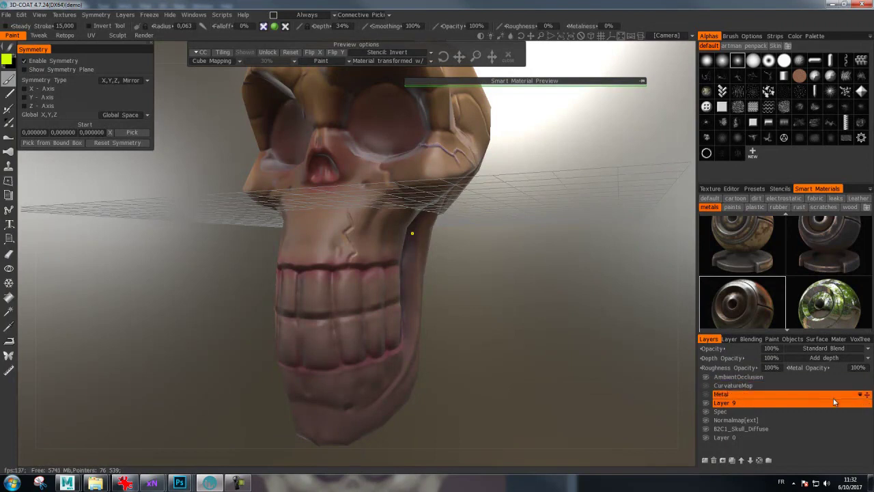
pyautogui.moveTo(865, 403); pyautogui.dragTo(868, 376)
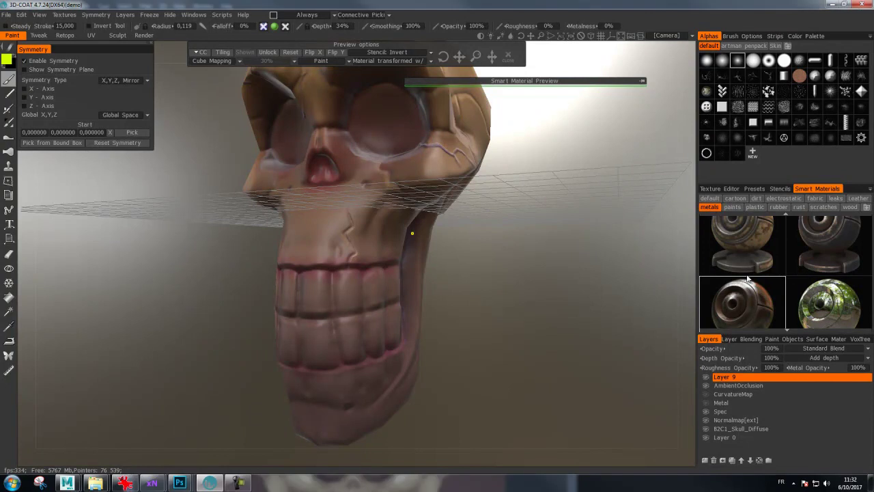
pyautogui.scroll(-2, 813, 293)
pyautogui.scroll(-3, 834, 274)
pyautogui.scroll(-3, 853, 251)
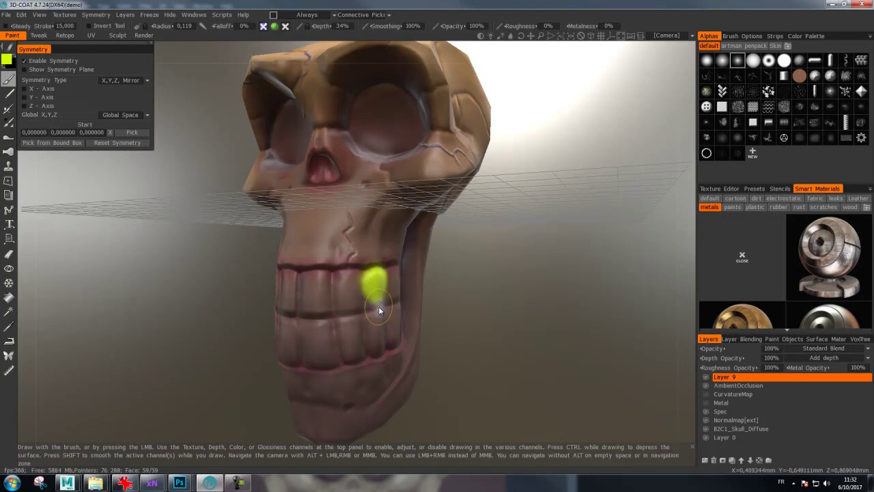
# Switch to a square alpha, paint yellow over the upper front tooth, and shrink the brush radius
pyautogui.click(785, 60)
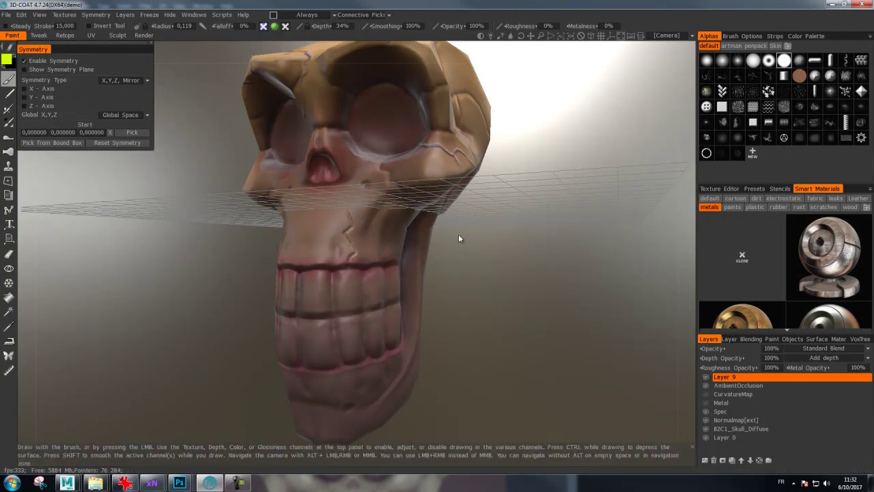
pyautogui.moveTo(347, 285)
pyautogui.mouseDown()
pyautogui.moveTo(342, 295)
pyautogui.moveTo(354, 287)
pyautogui.moveTo(349, 275)
pyautogui.mouseUp()
pyautogui.press('[')
pyautogui.press('[')
pyautogui.press('[')
pyautogui.press('[')
pyautogui.press('[')
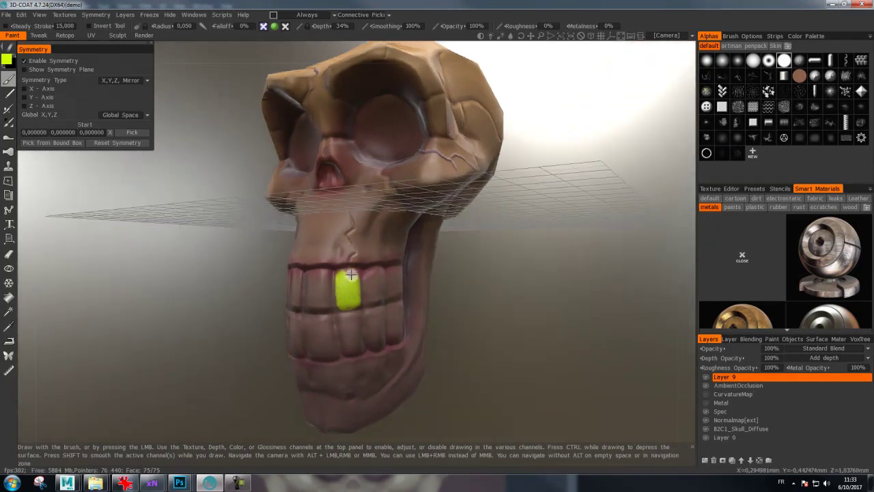
pyautogui.press('[')
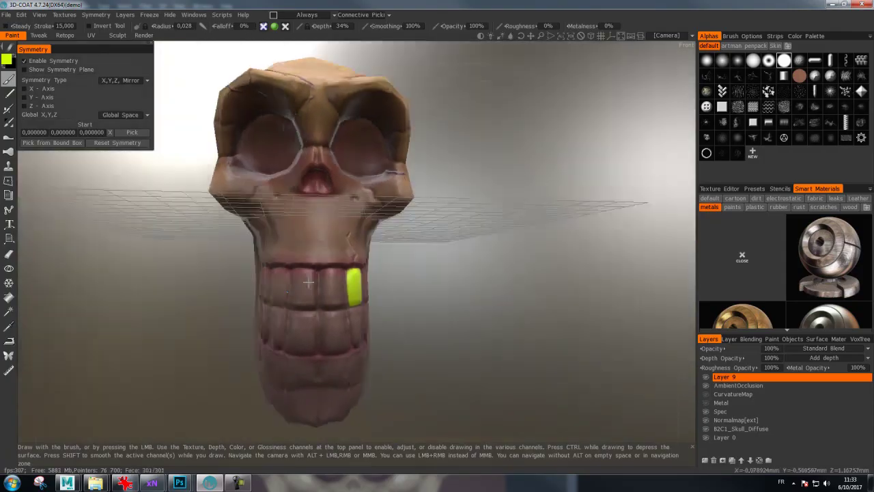
# Dab solid yellow onto a lower tooth, then turn the skull to face the front
pyautogui.moveTo(300, 292)
pyautogui.mouseDown()
pyautogui.moveTo(277, 313)
pyautogui.moveTo(270, 335)
pyautogui.moveTo(287, 331)
pyautogui.mouseUp()
pyautogui.click(277, 314)
pyautogui.click(273, 311)
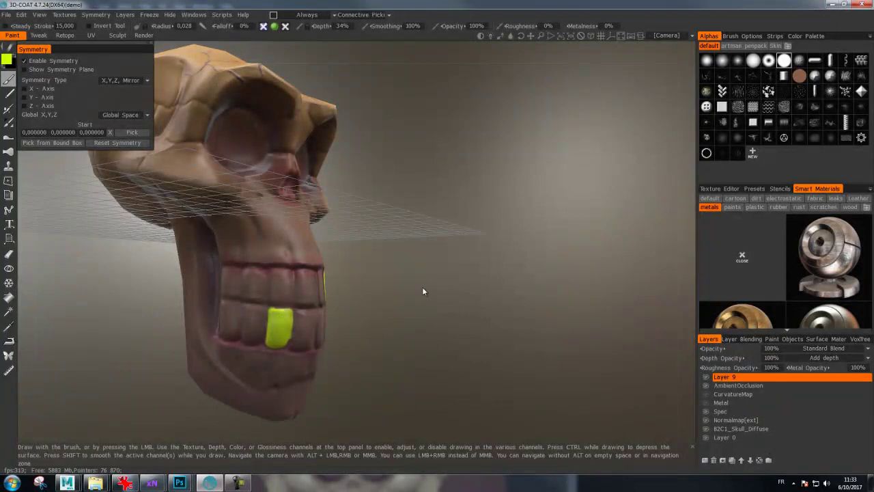
pyautogui.moveTo(356, 303); pyautogui.dragTo(430, 304)
# Rename Layer 9 to DentsPourries, show the Metal layer and hide DentsPourries
pyautogui.doubleClick(720, 380)
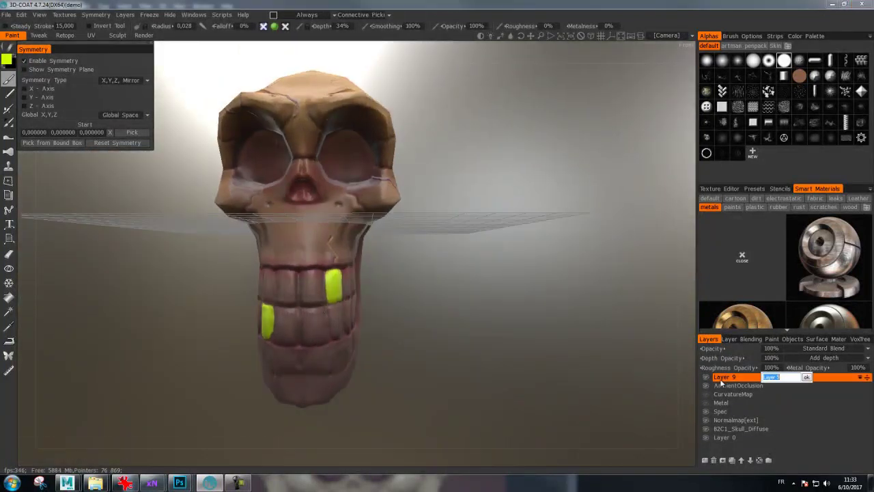
pyautogui.write('Dents')
pyautogui.write('Pourries')
pyautogui.press('Return')
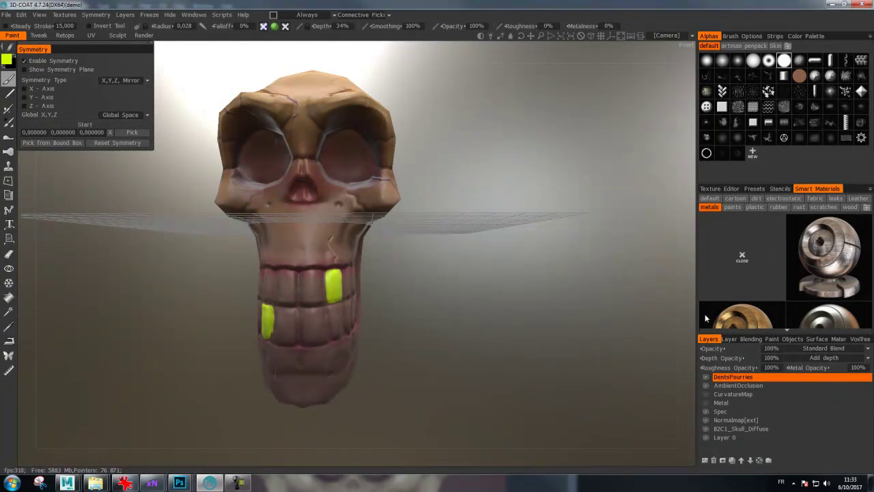
pyautogui.click(708, 404)
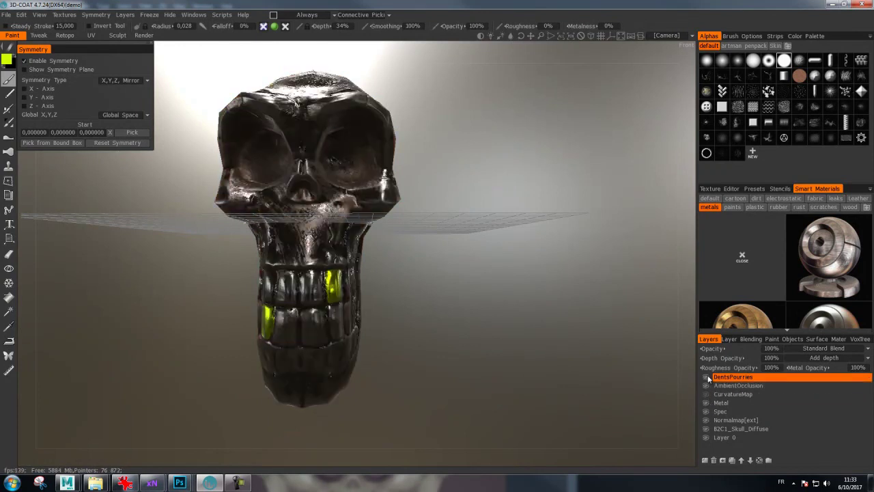
pyautogui.click(707, 377)
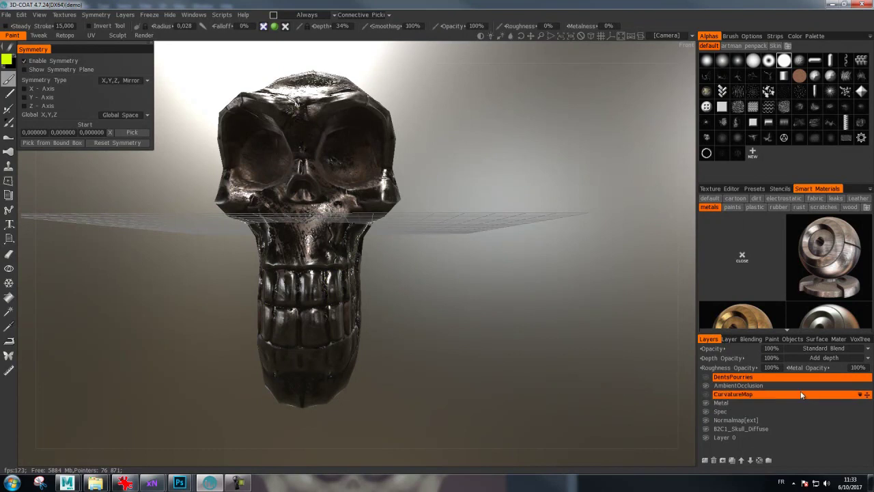
# In Layer Blending, set Metal's Clip Mask Layer to DentsPourries and uncheck Invert Clip Mask
pyautogui.click(747, 340)
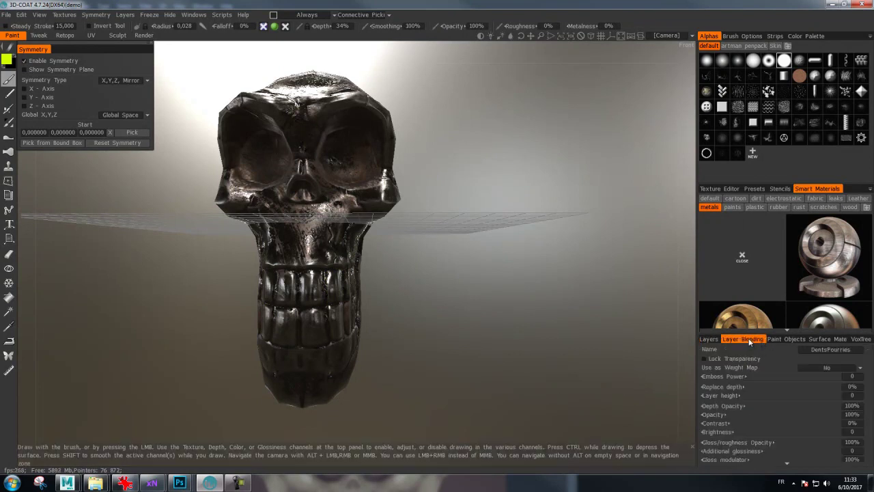
pyautogui.moveTo(748, 338); pyautogui.dragTo(561, 168)
pyautogui.click(741, 403)
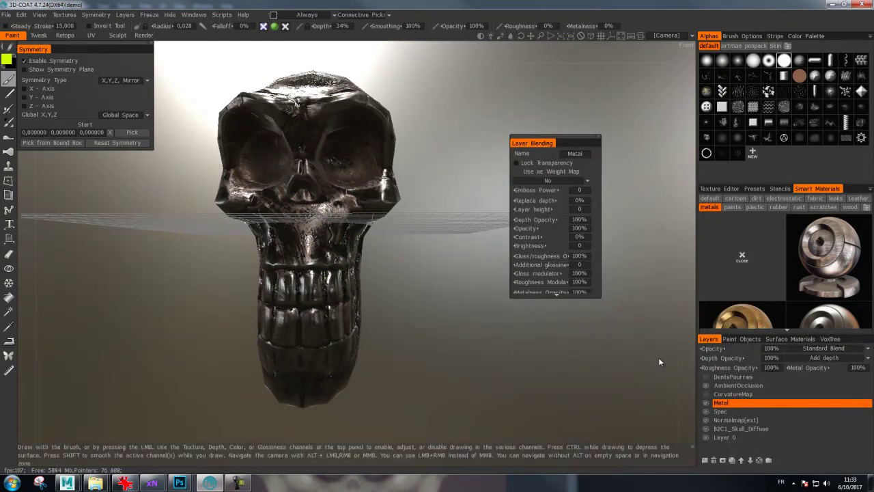
pyautogui.scroll(-2, 559, 294)
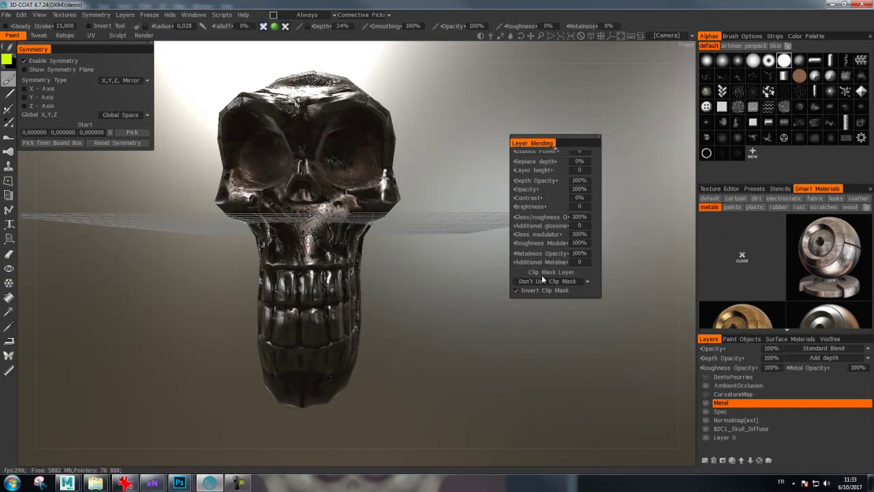
pyautogui.click(580, 282)
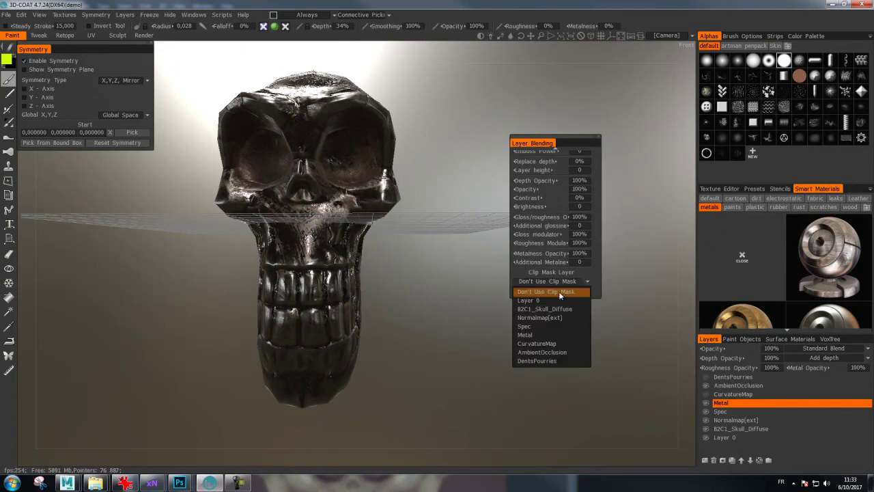
pyautogui.click(552, 361)
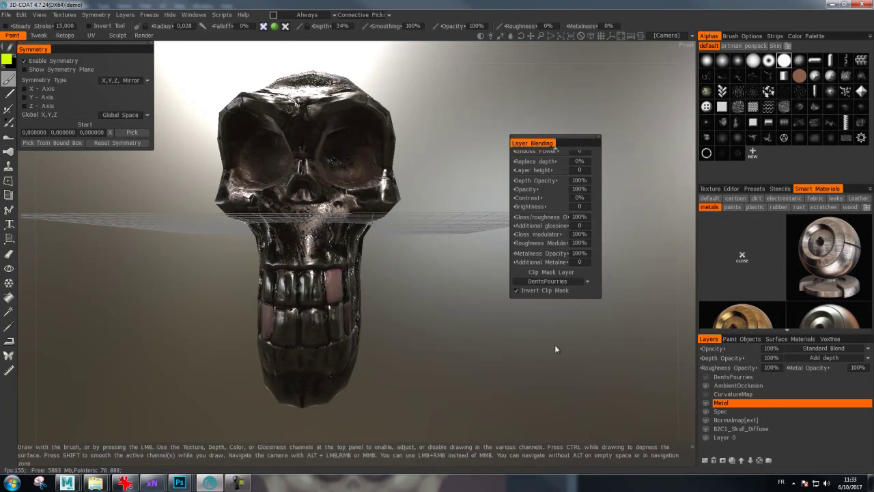
pyautogui.click(517, 290)
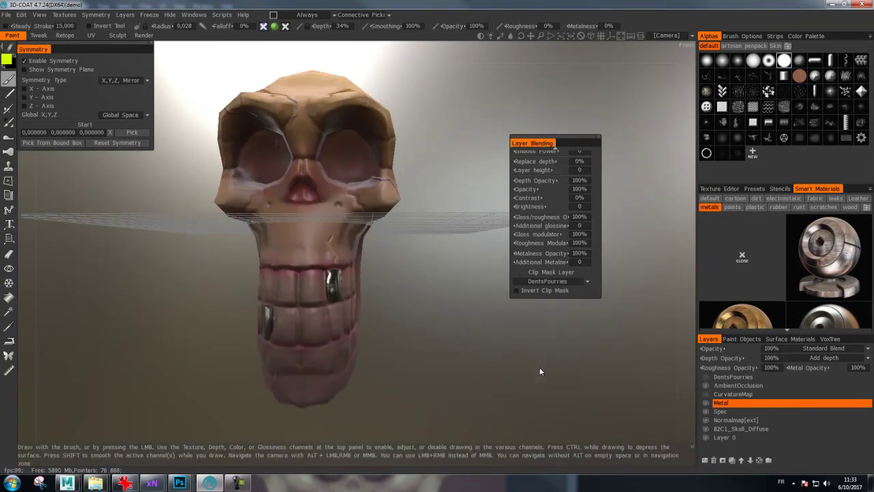
pyautogui.moveTo(489, 330)
pyautogui.mouseDown()
pyautogui.moveTo(563, 328)
pyautogui.moveTo(583, 344)
pyautogui.moveTo(545, 361)
pyautogui.moveTo(442, 360)
pyautogui.moveTo(514, 347)
pyautogui.moveTo(444, 356)
pyautogui.moveTo(483, 347)
pyautogui.moveTo(444, 349)
pyautogui.mouseUp()
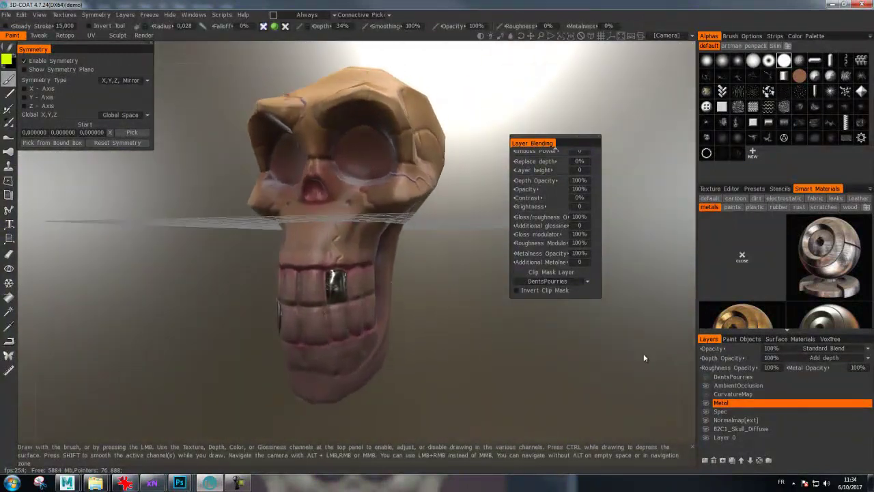
pyautogui.scroll(1, 744, 427)
pyautogui.scroll(2, 744, 427)
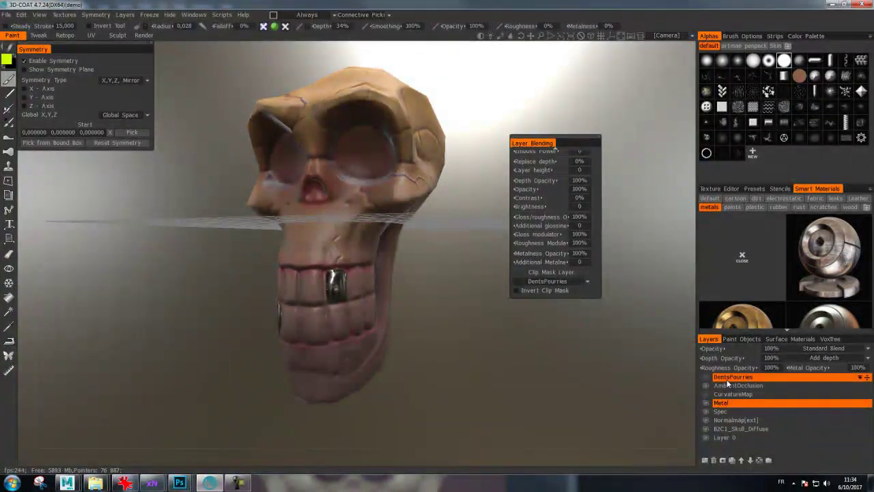
# Make DentsPourries visible and paint yellow over another lower tooth, then orbit back to the front
pyautogui.moveTo(489, 322)
pyautogui.mouseDown()
pyautogui.moveTo(506, 336)
pyautogui.moveTo(528, 329)
pyautogui.moveTo(469, 311)
pyautogui.mouseUp()
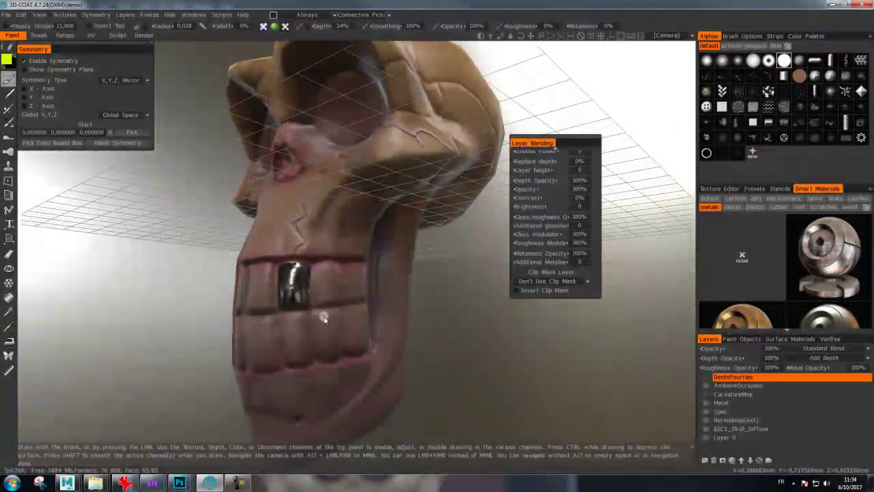
pyautogui.click(317, 330)
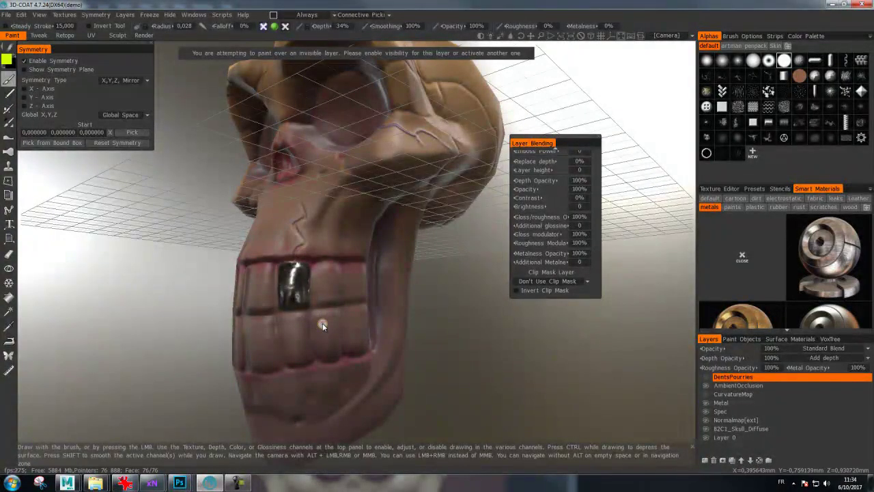
pyautogui.click(706, 377)
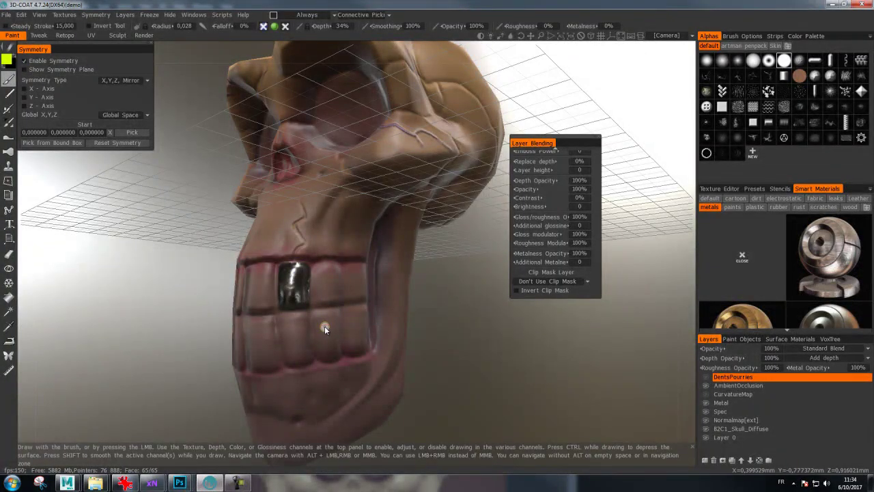
pyautogui.moveTo(324, 326); pyautogui.dragTo(329, 325)
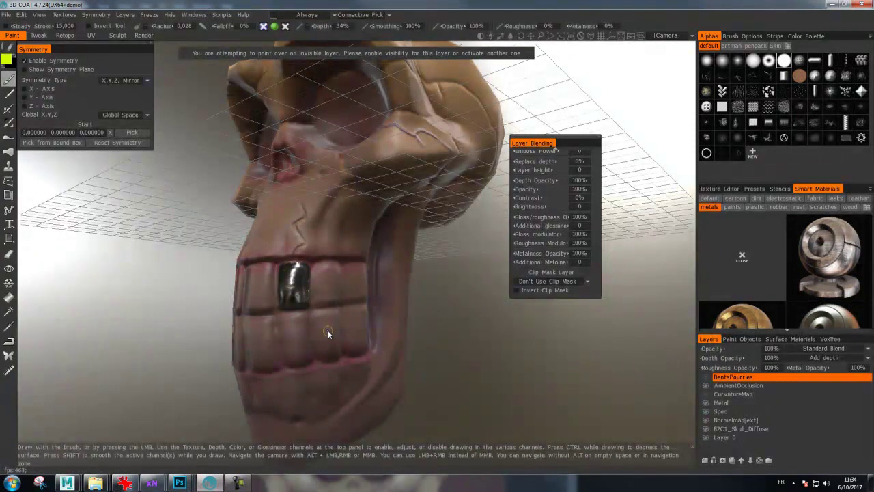
pyautogui.click(707, 380)
pyautogui.moveTo(322, 336)
pyautogui.mouseDown()
pyautogui.moveTo(318, 319)
pyautogui.moveTo(323, 338)
pyautogui.mouseUp()
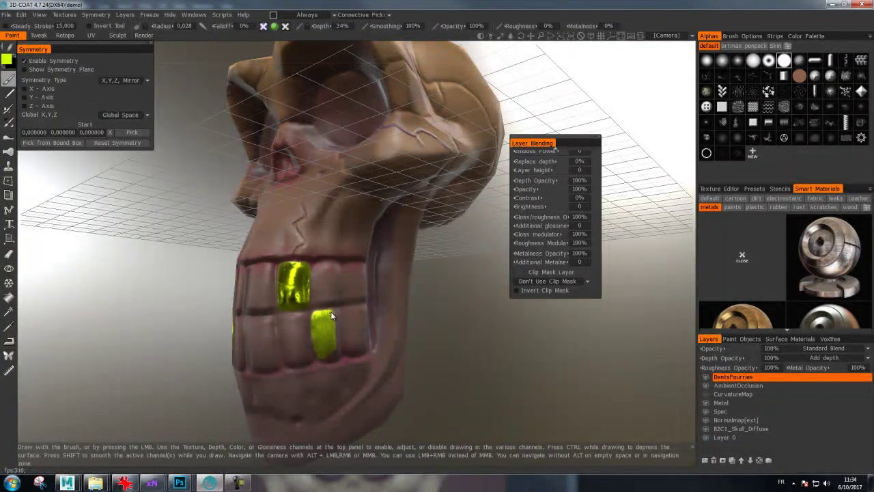
pyautogui.moveTo(336, 313); pyautogui.dragTo(325, 353)
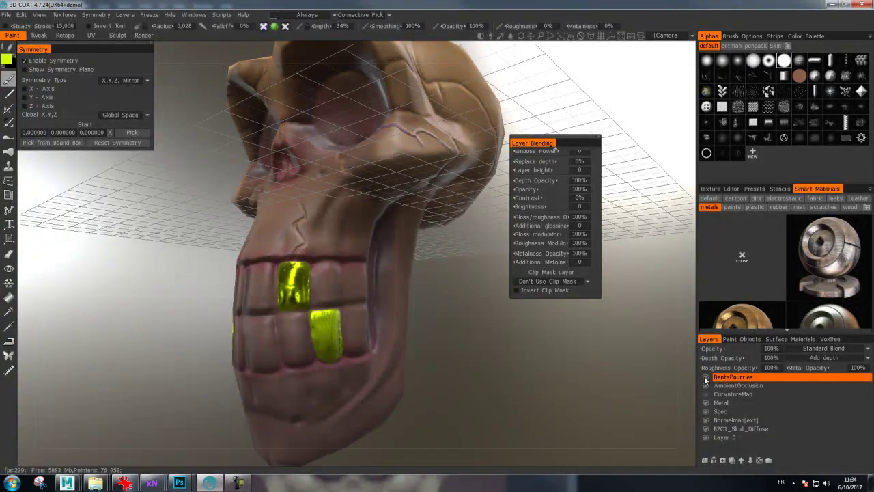
pyautogui.moveTo(569, 344)
pyautogui.mouseDown()
pyautogui.moveTo(616, 360)
pyautogui.moveTo(458, 381)
pyautogui.moveTo(522, 379)
pyautogui.moveTo(477, 364)
pyautogui.mouseUp()
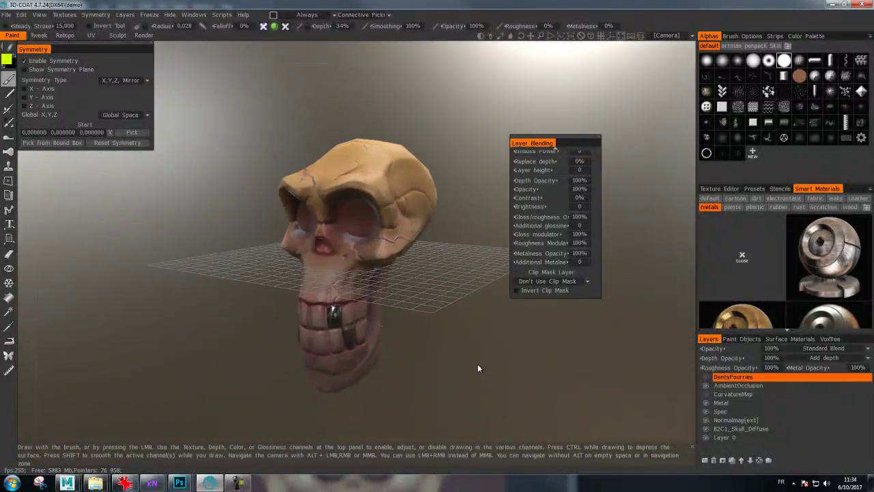